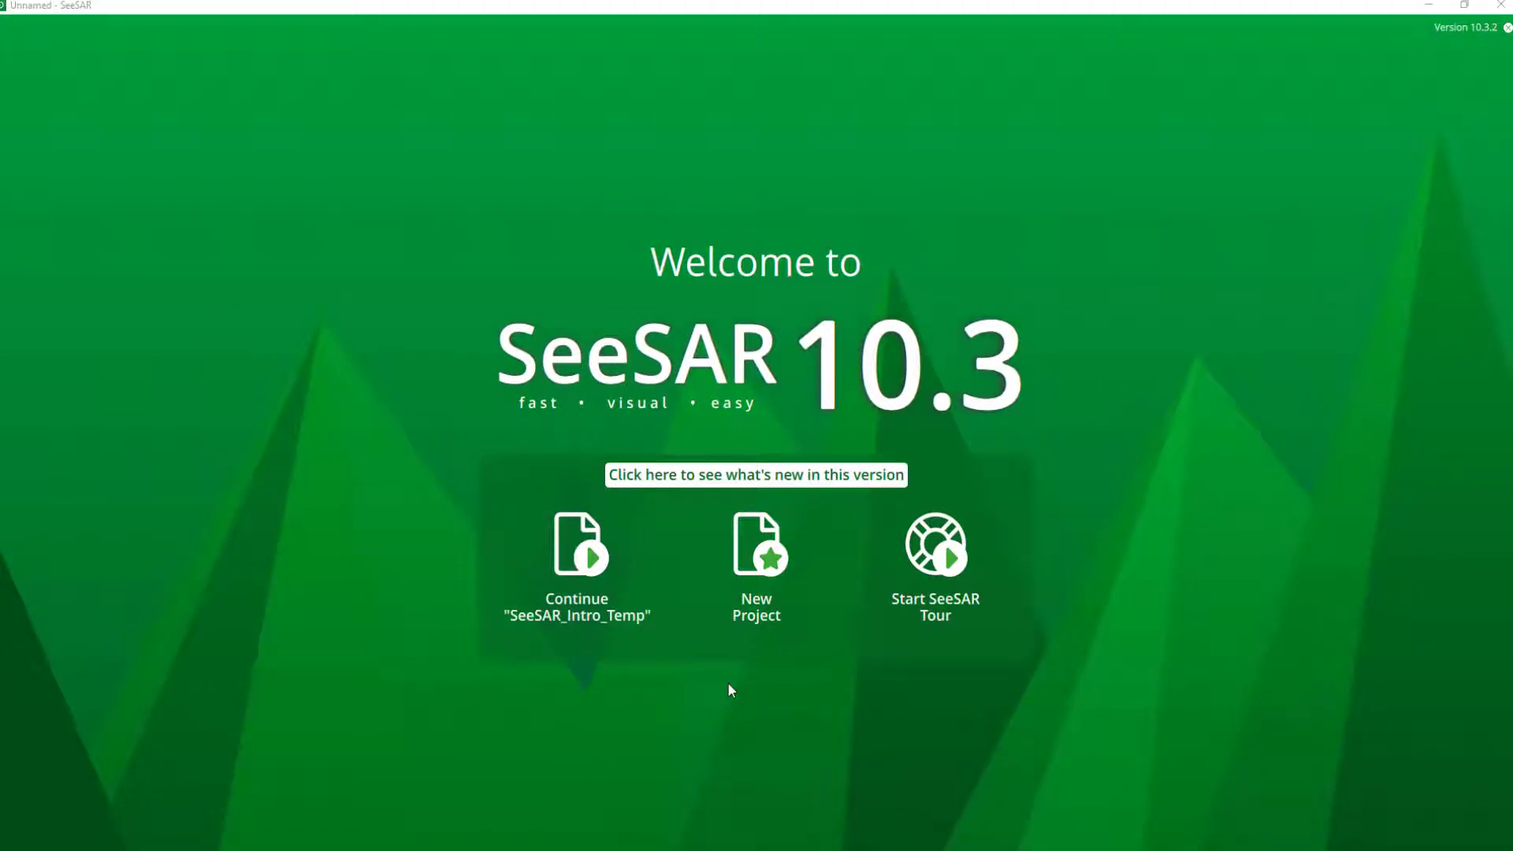
Start a new project, then view the About SeeSAR information and close it
{"action": "left_click", "coordinate": [763, 555]}
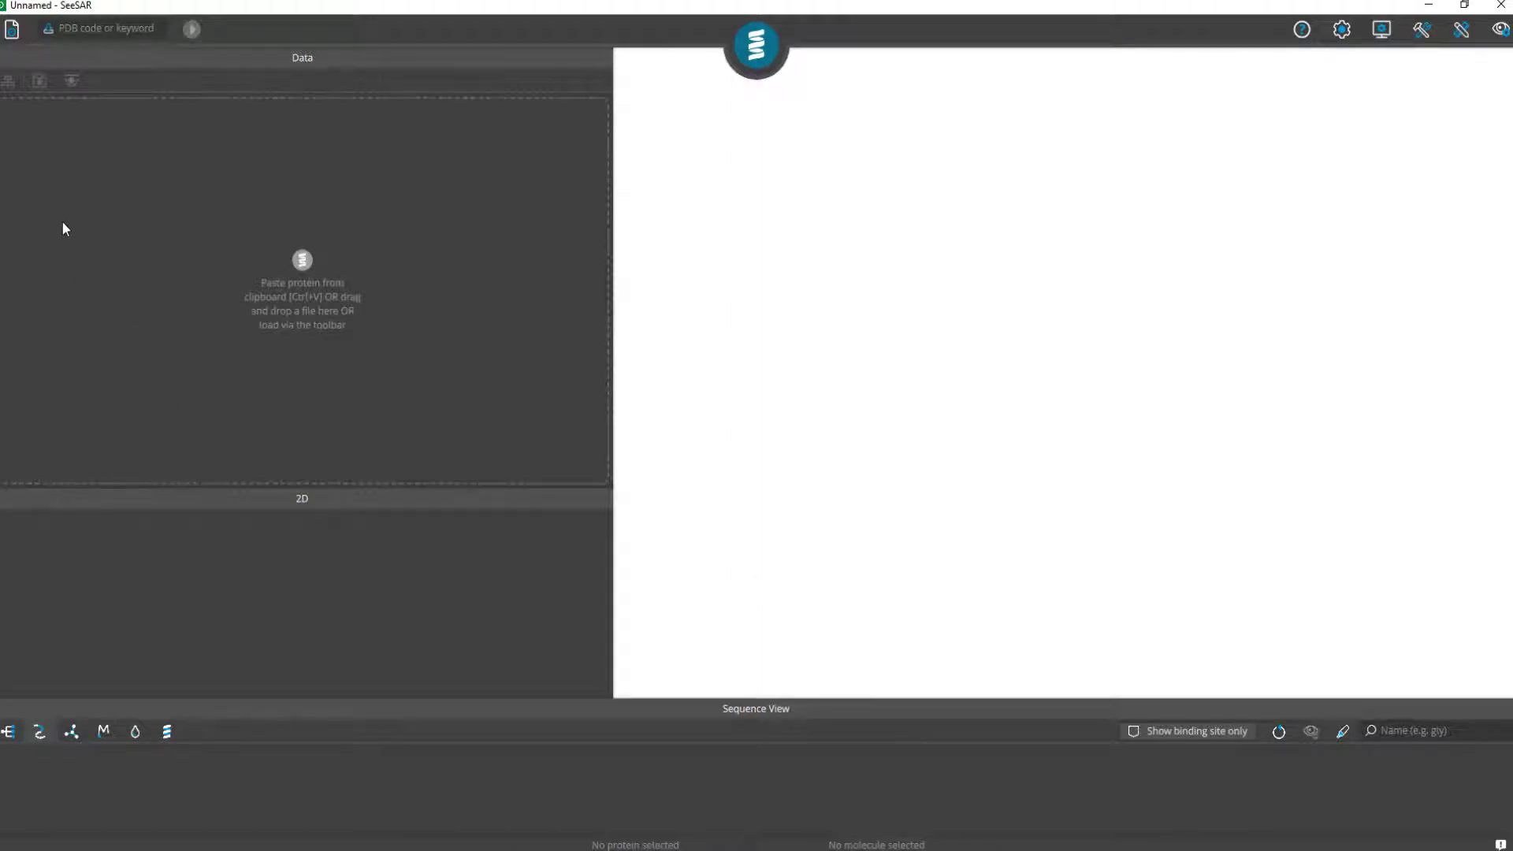
{"action": "left_click", "coordinate": [13, 30]}
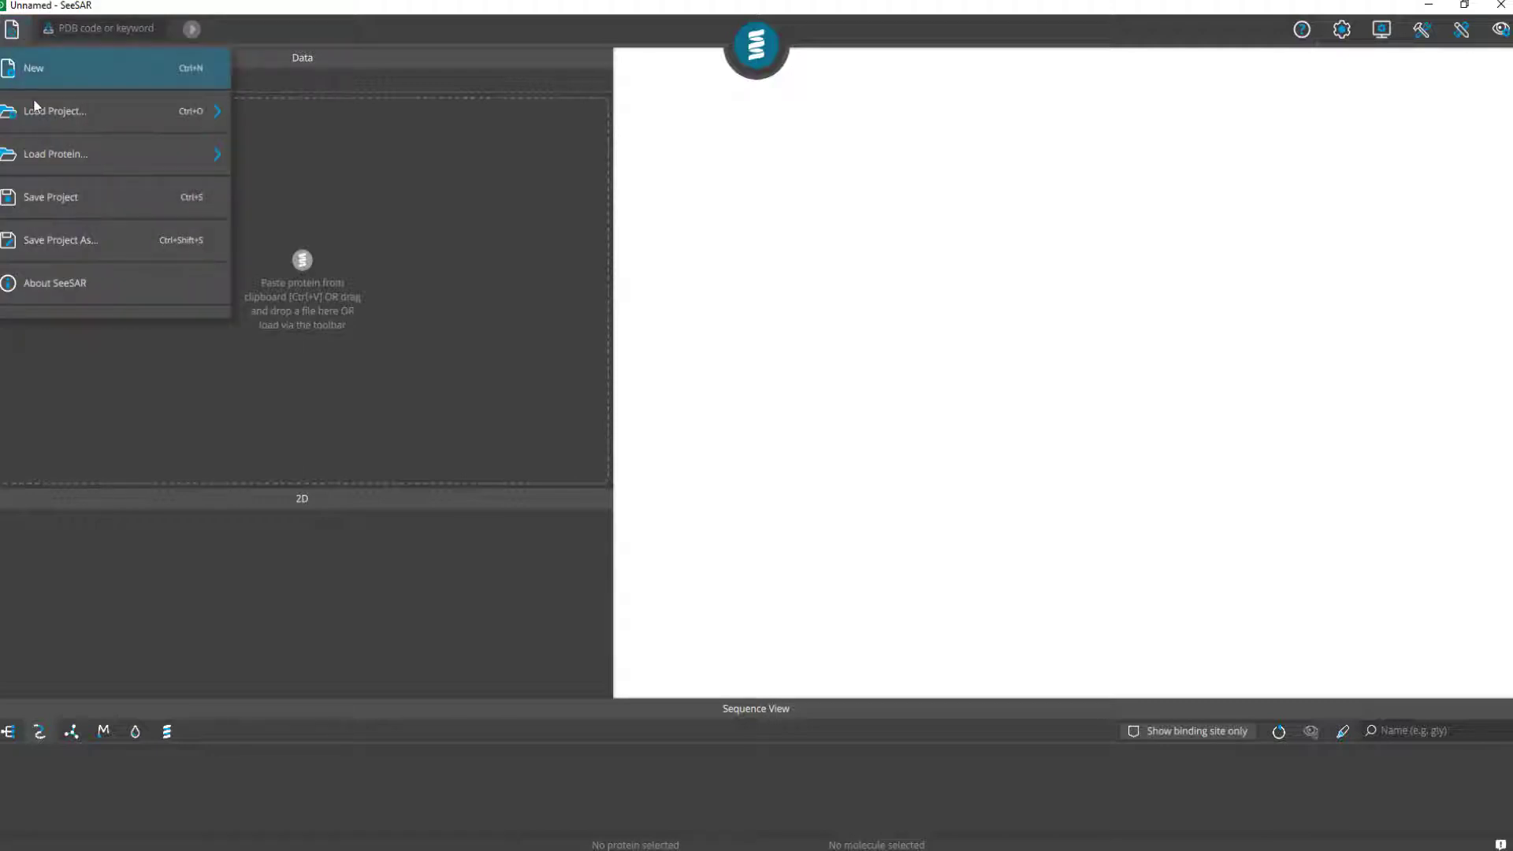
{"action": "left_click", "coordinate": [57, 286]}
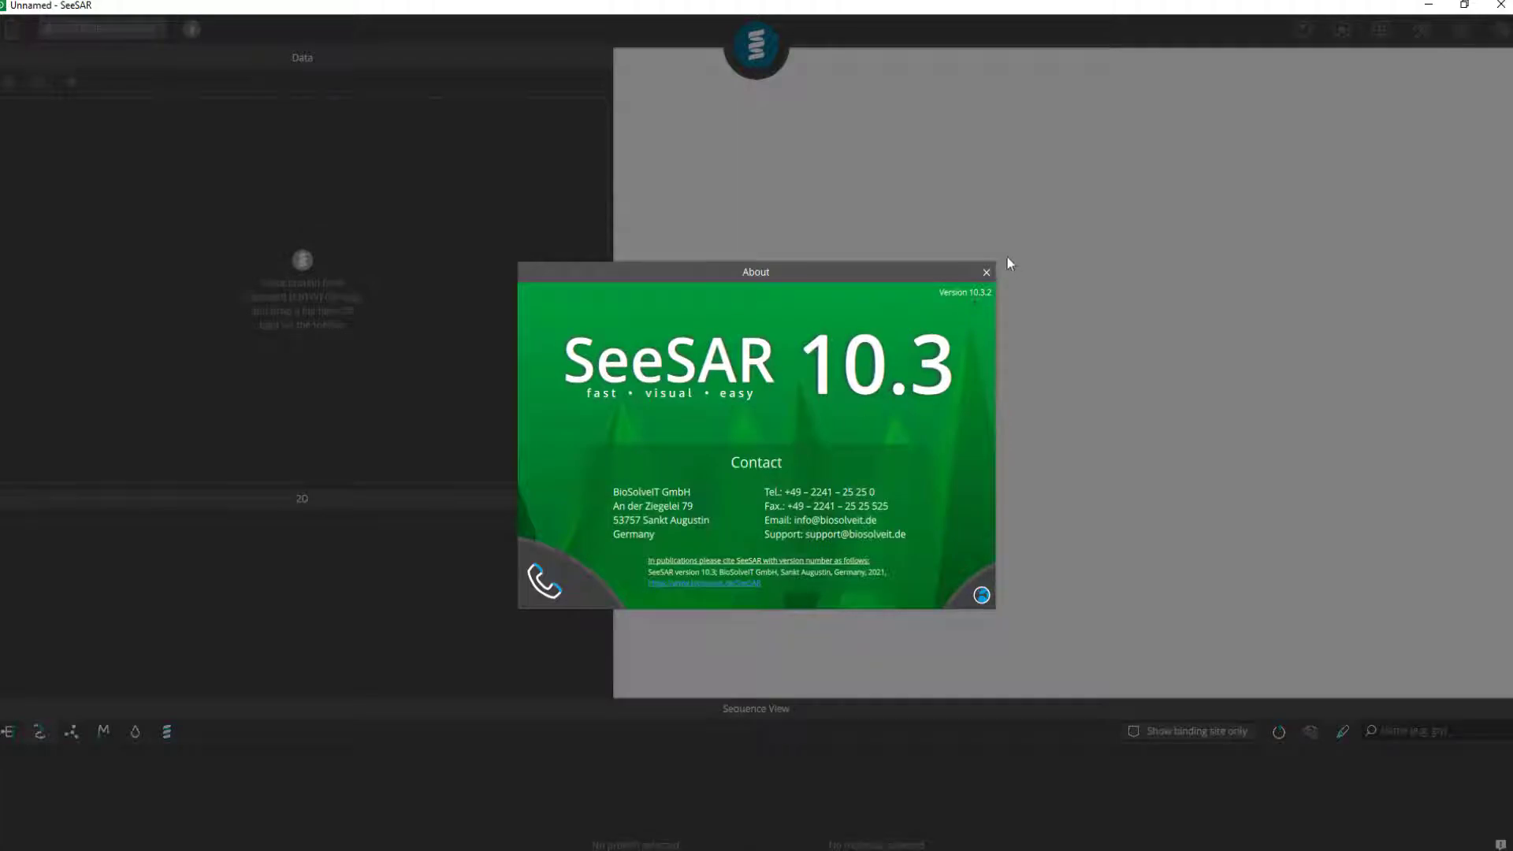
{"action": "left_click", "coordinate": [984, 272]}
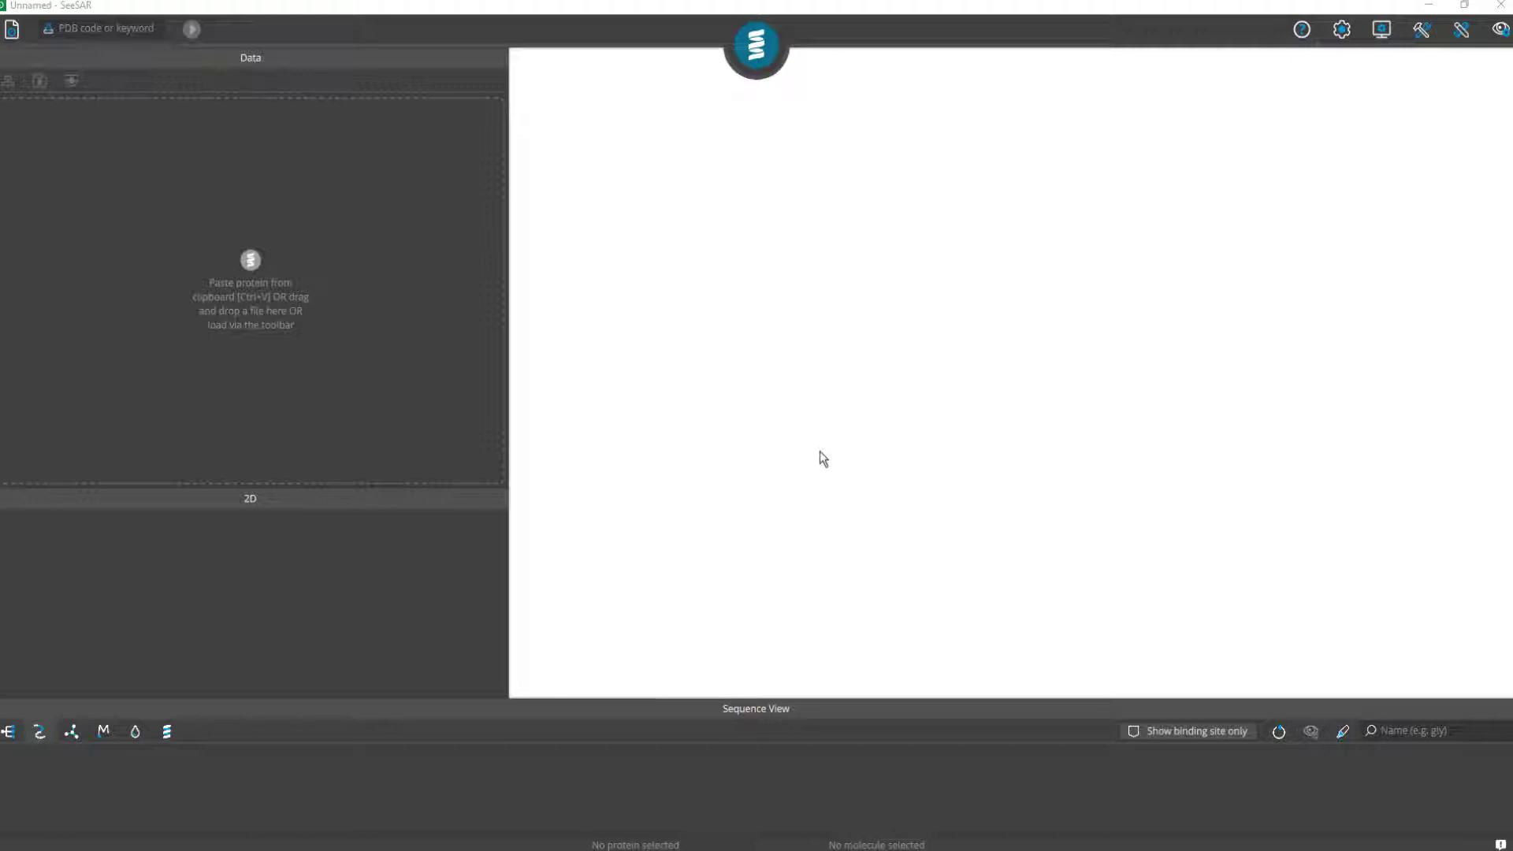
Examine the available working modes, previewing Binding Site and Analyzer before returning to Proteins mode
{"action": "left_click", "coordinate": [753, 50]}
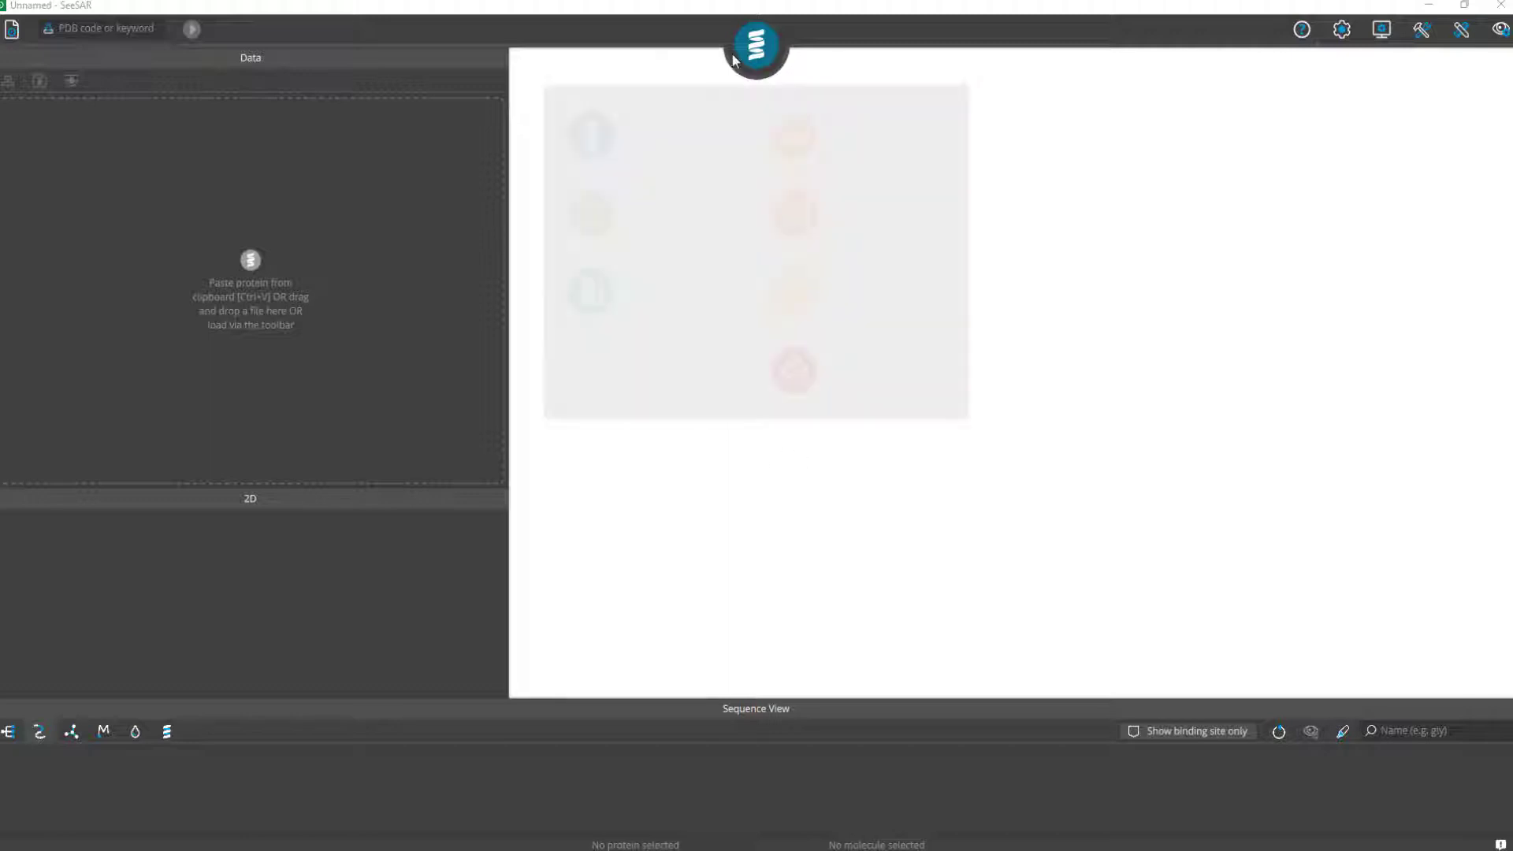
{"action": "left_click", "coordinate": [752, 49]}
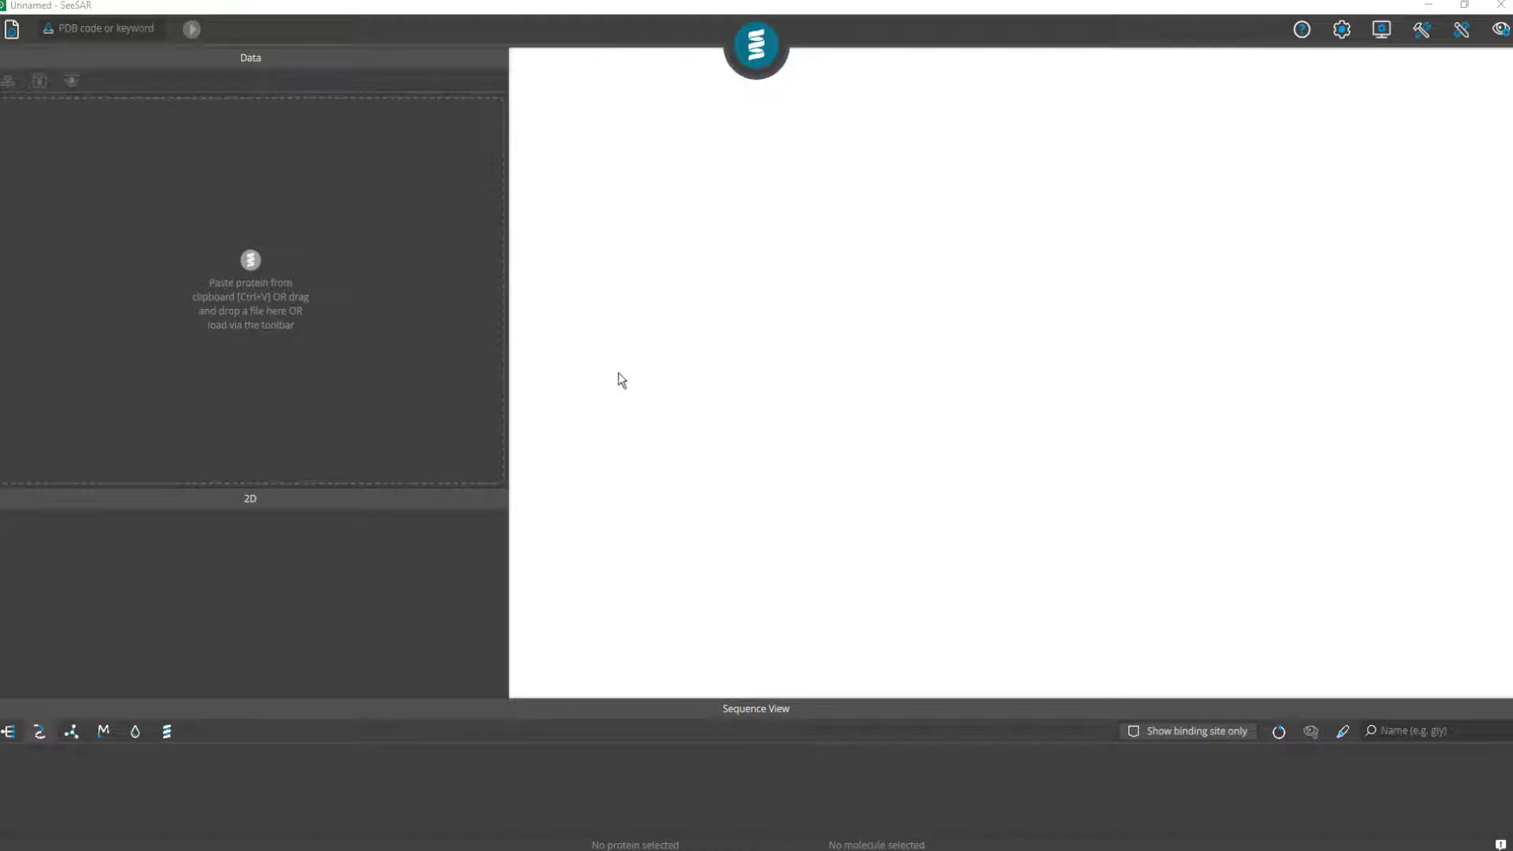
{"action": "left_click", "coordinate": [757, 62]}
{"action": "mouse_move", "coordinate": [754, 53]}
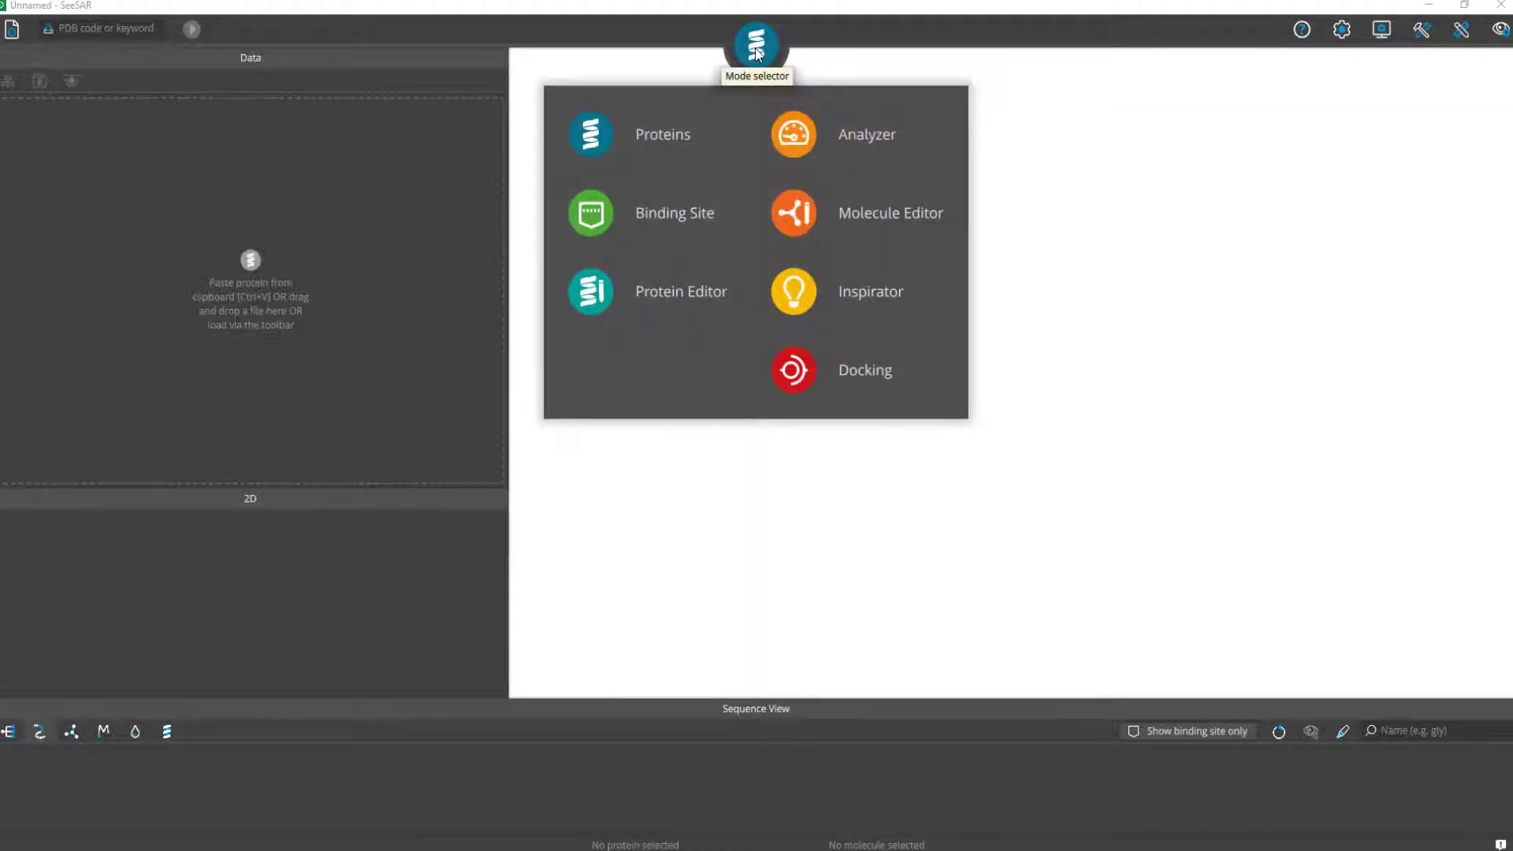
{"action": "left_click", "coordinate": [593, 229]}
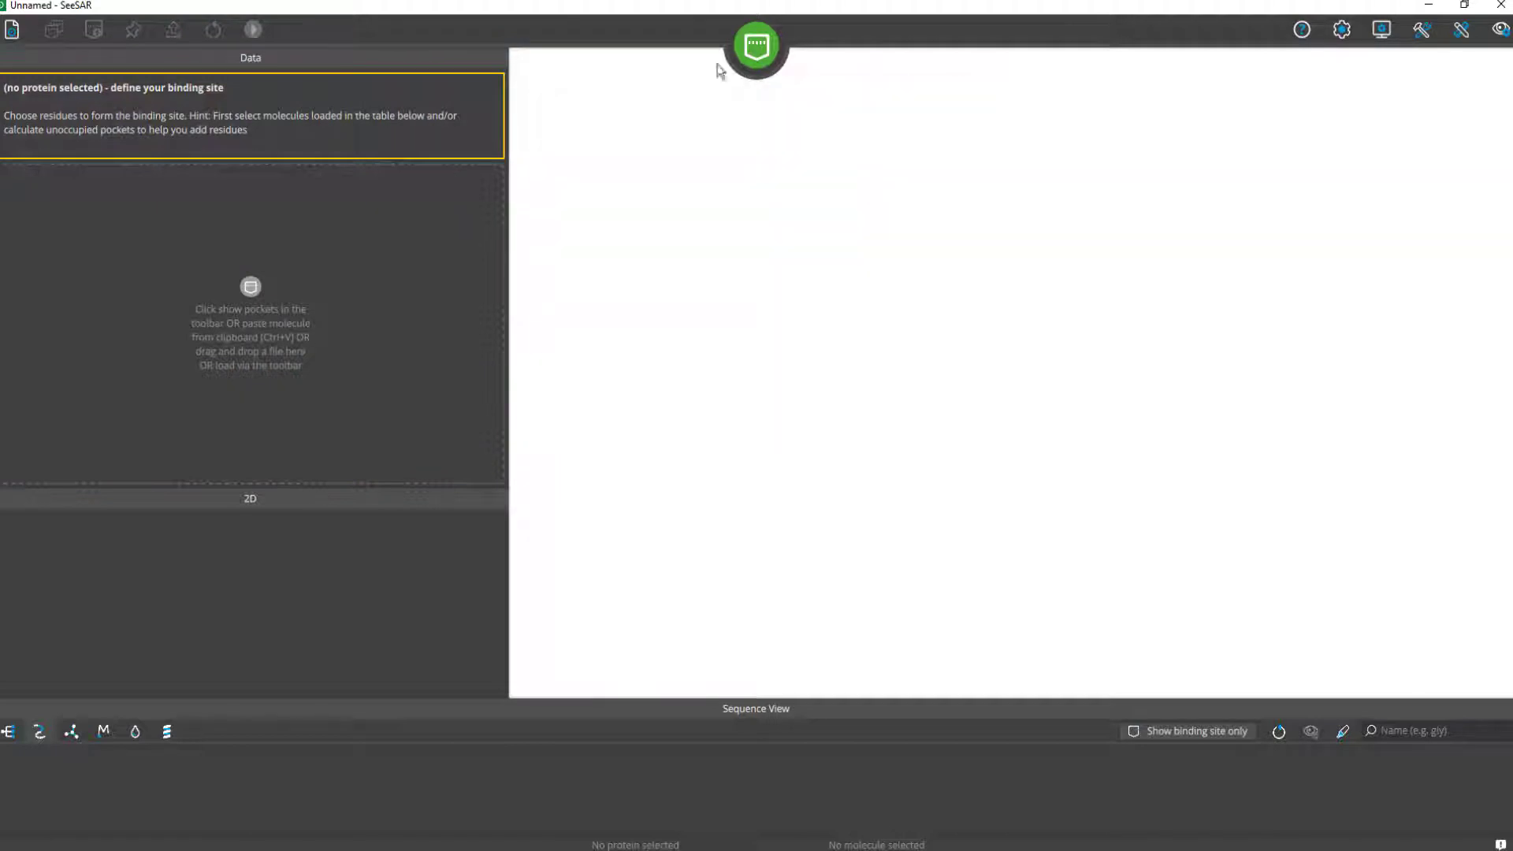
{"action": "left_click", "coordinate": [795, 127]}
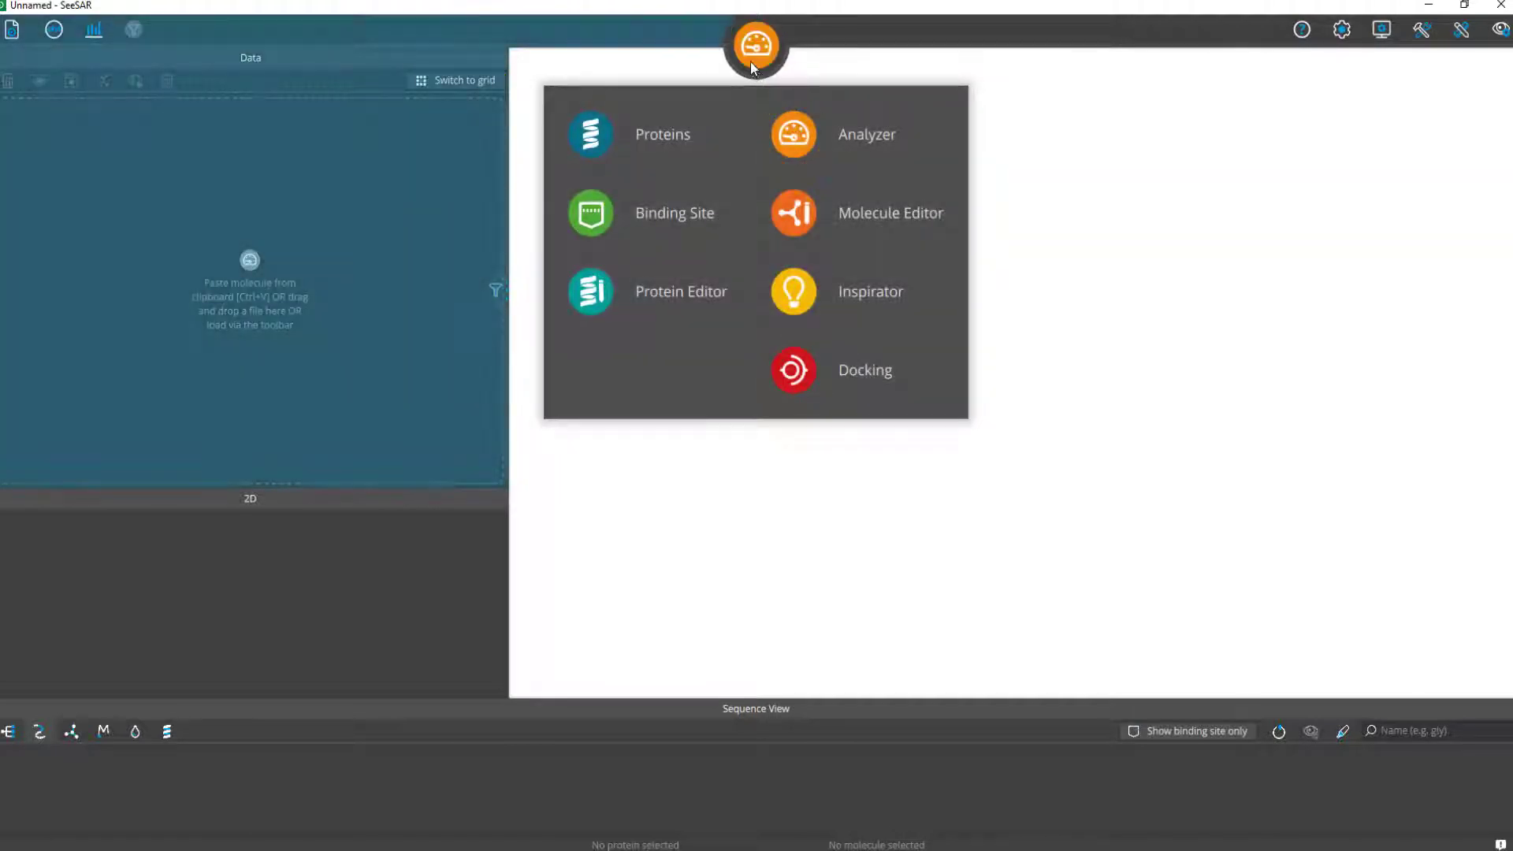
{"action": "left_click", "coordinate": [600, 135]}
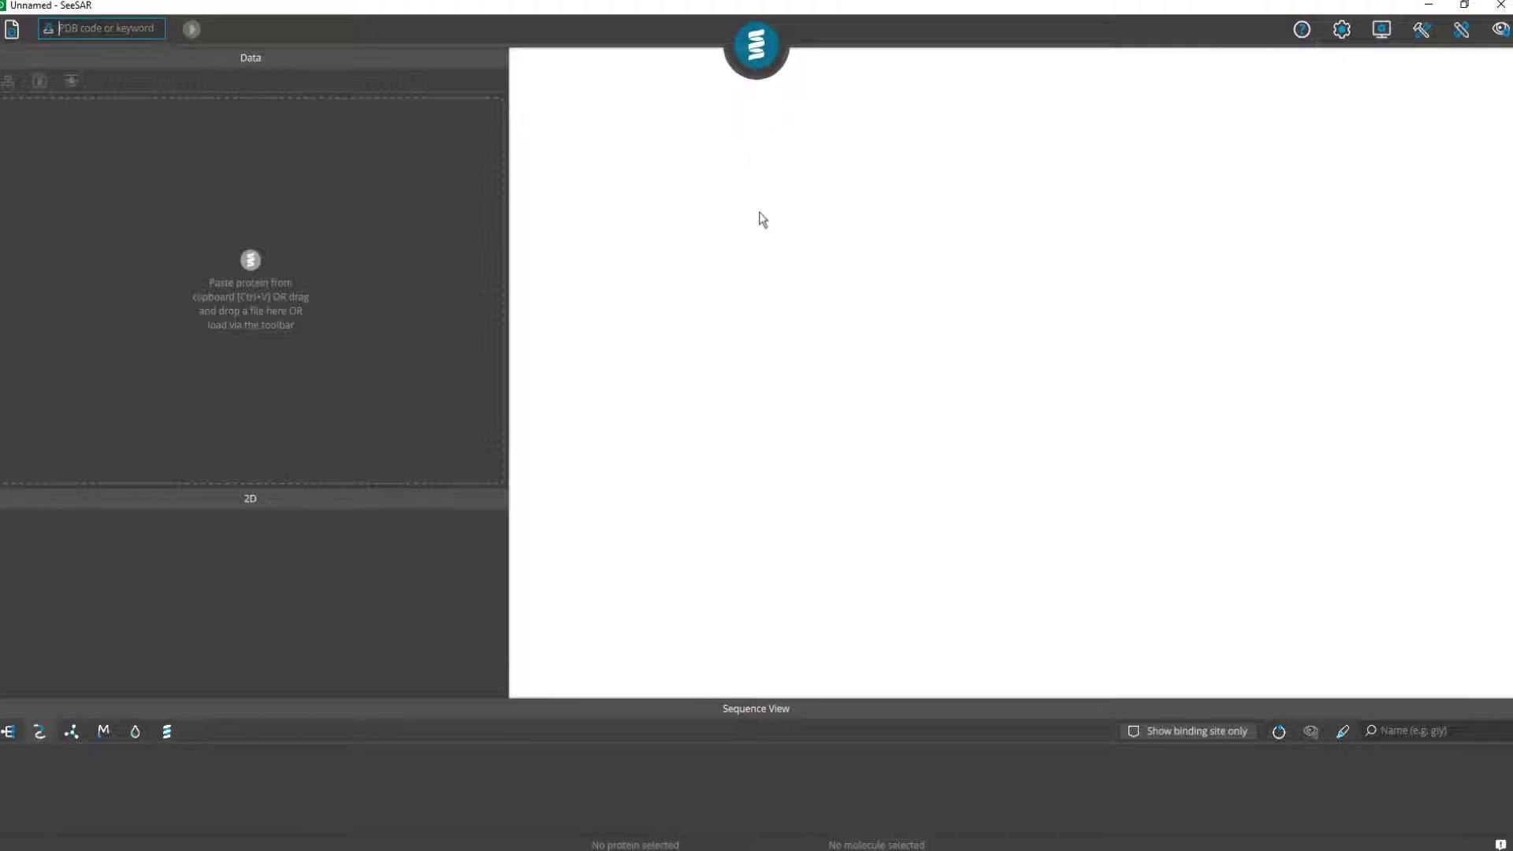
Look at the tools offered in the Binding Site and Protein Editor modes
{"action": "left_click", "coordinate": [756, 45]}
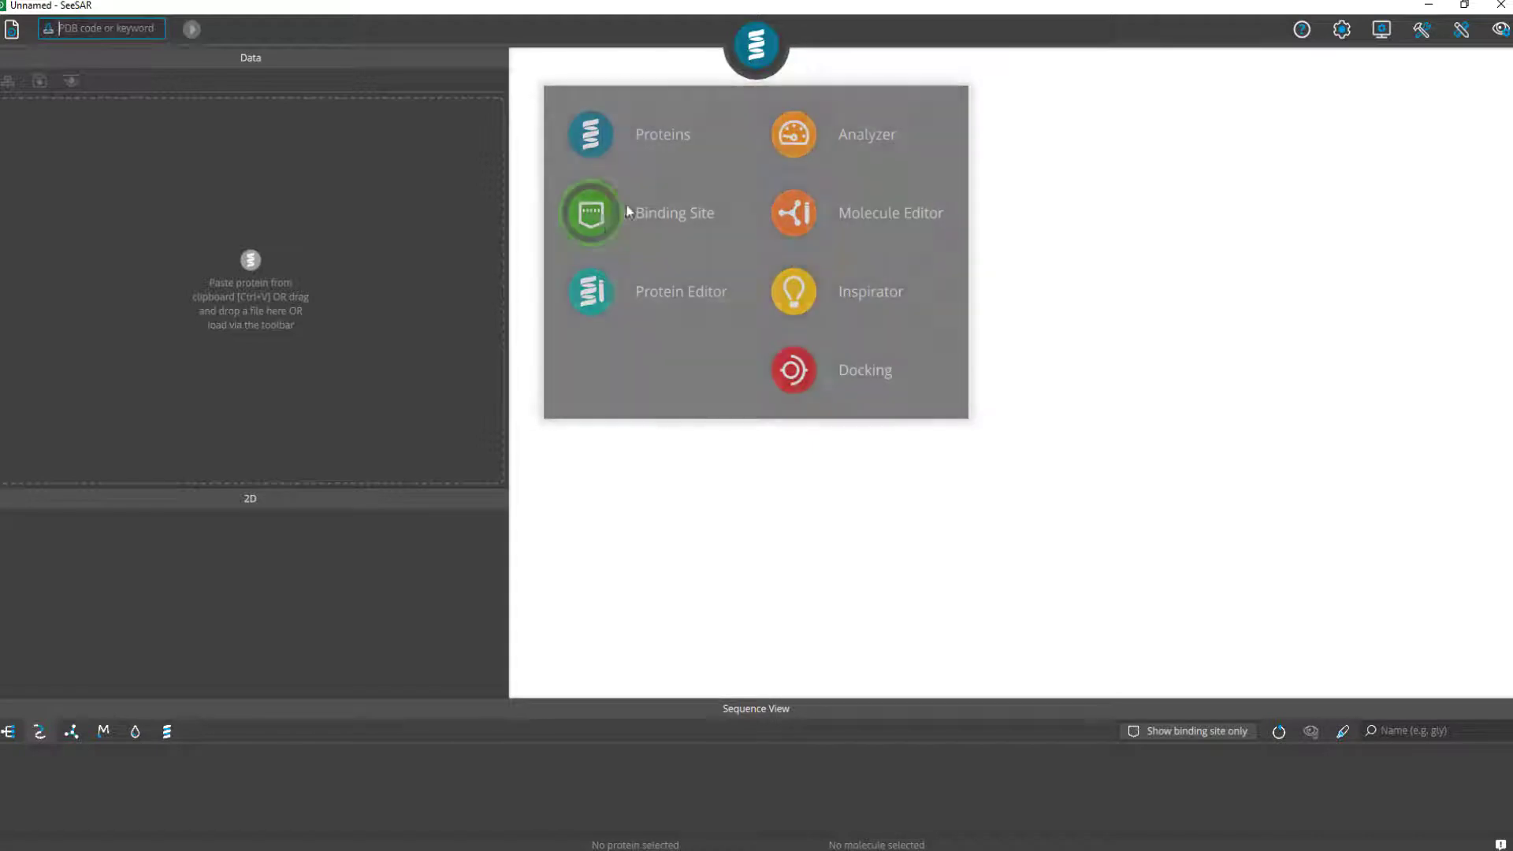
{"action": "left_click", "coordinate": [604, 206]}
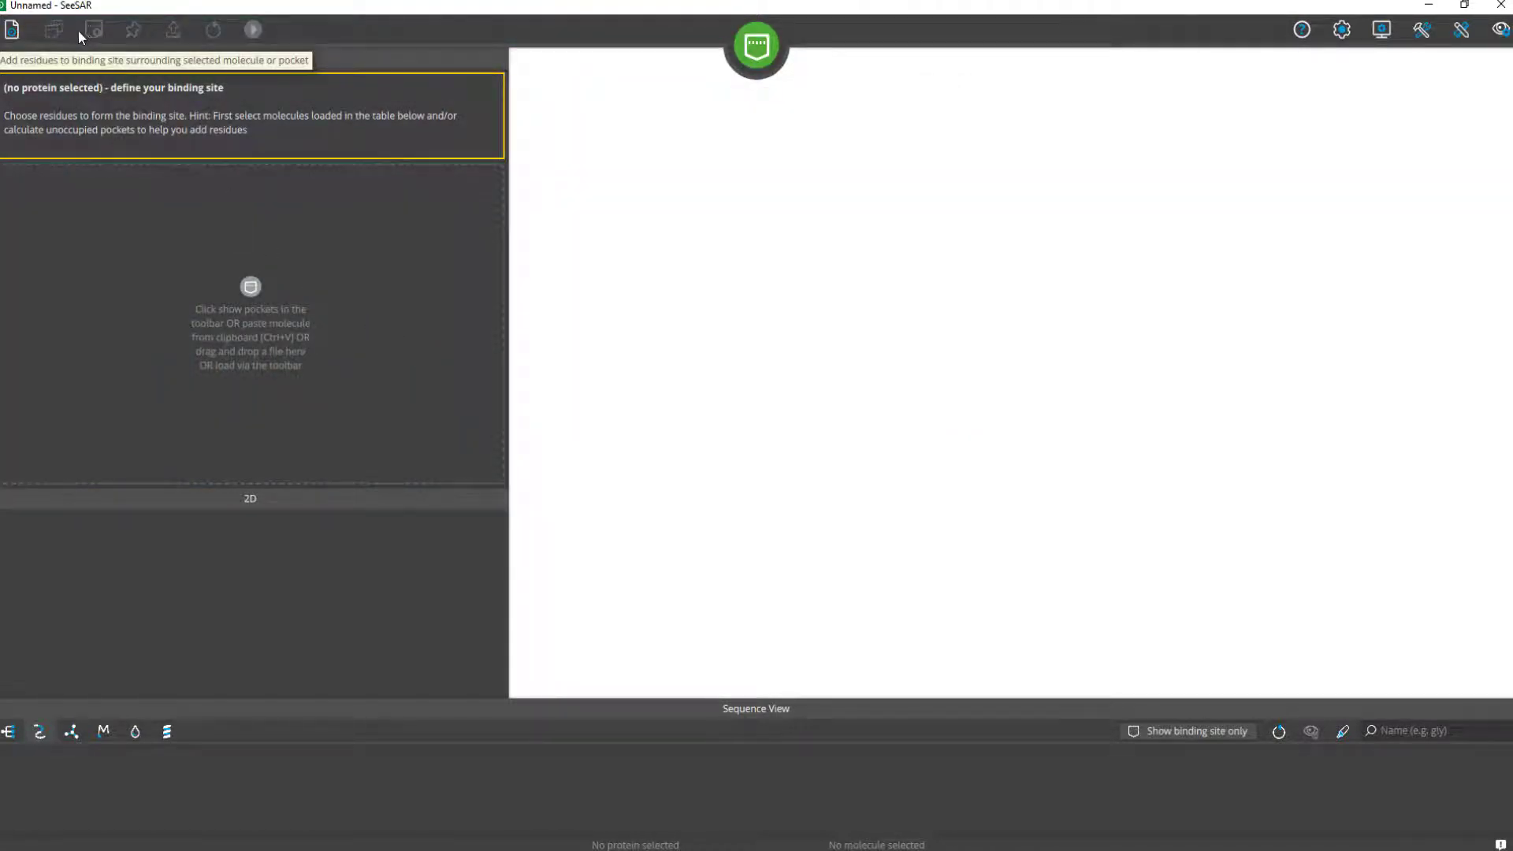
{"action": "left_click", "coordinate": [760, 62]}
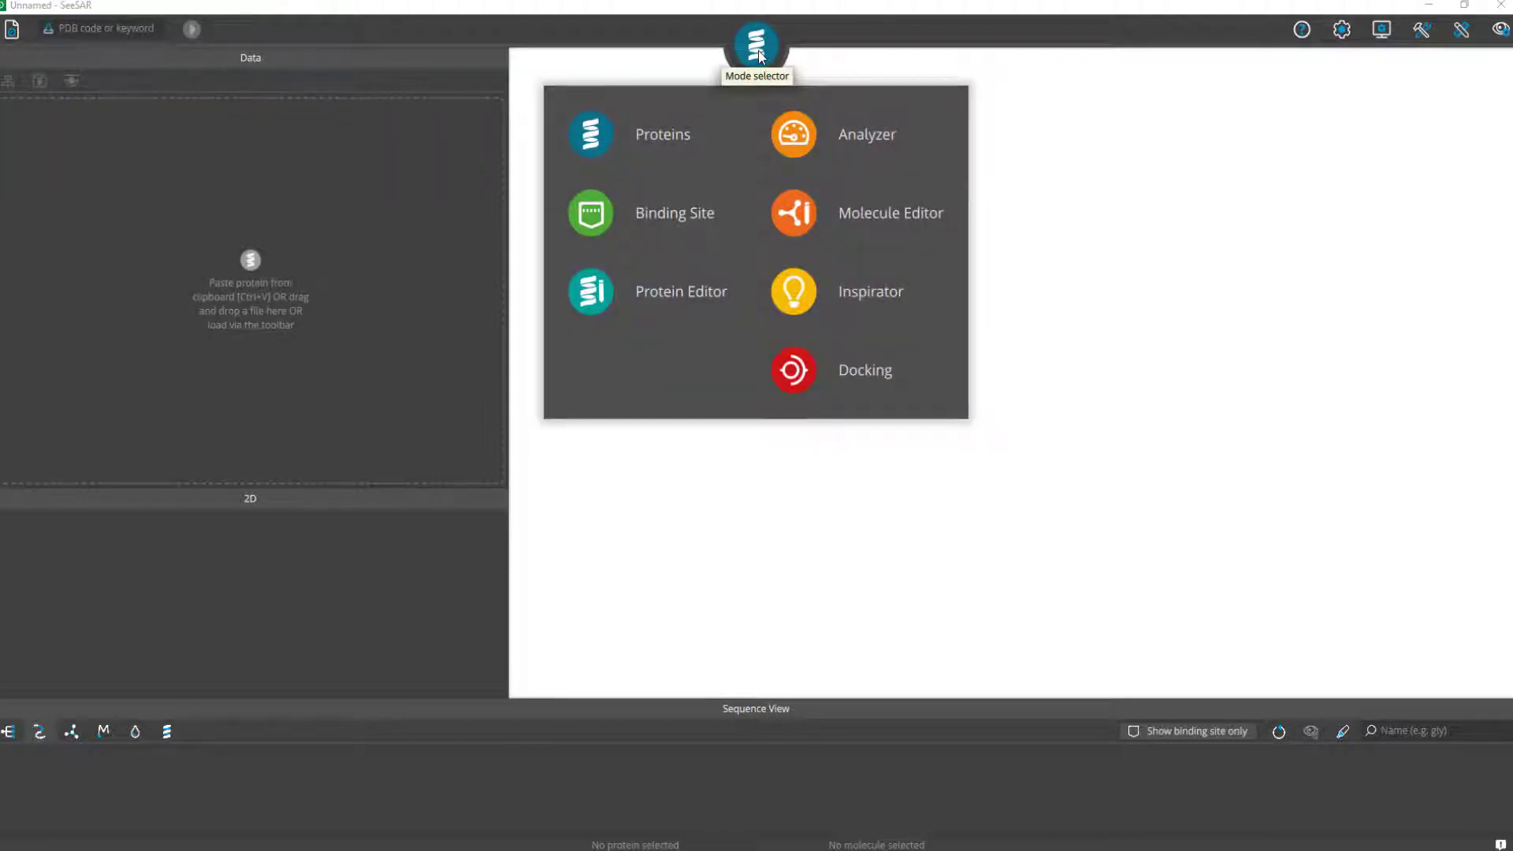
{"action": "left_click", "coordinate": [599, 299]}
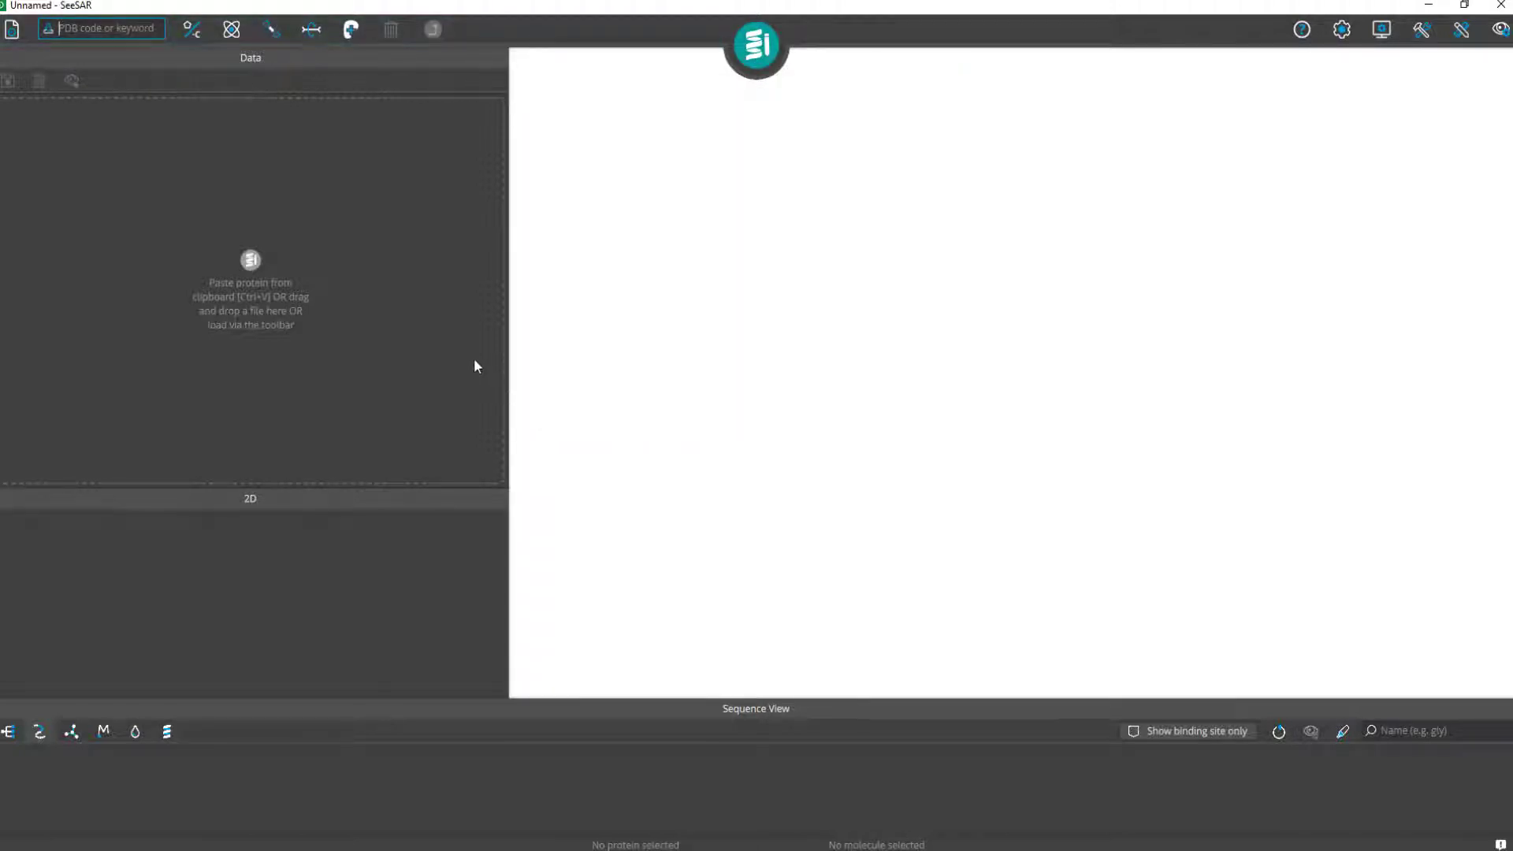
{"action": "left_click", "coordinate": [352, 33]}
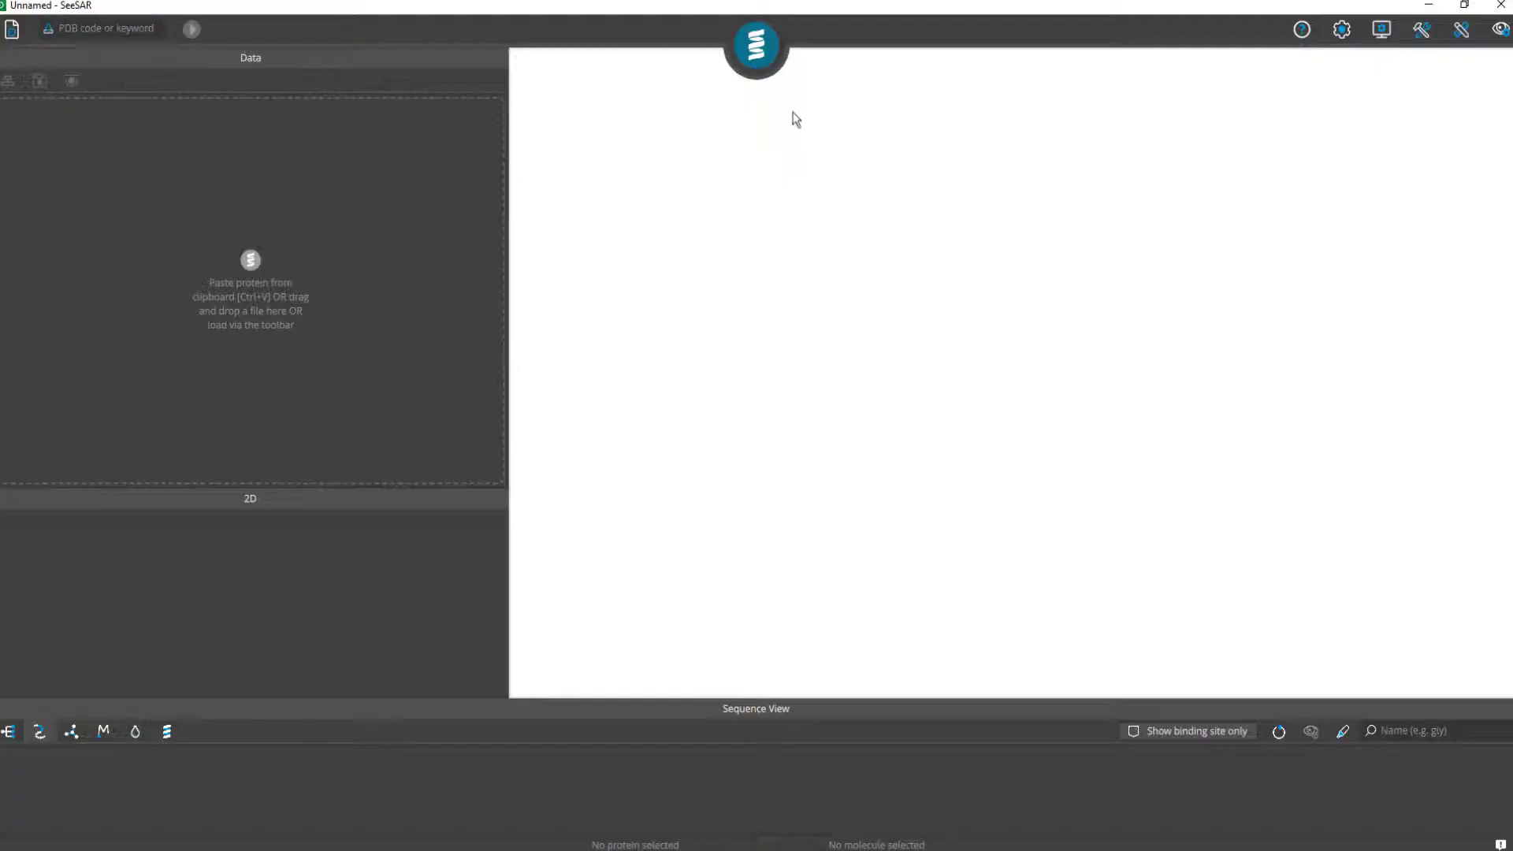
Look through the Analyzer, Inspirator, Molecule Editor and Docking modes, then return to Proteins mode
{"action": "left_click", "coordinate": [756, 45]}
{"action": "left_click", "coordinate": [797, 138]}
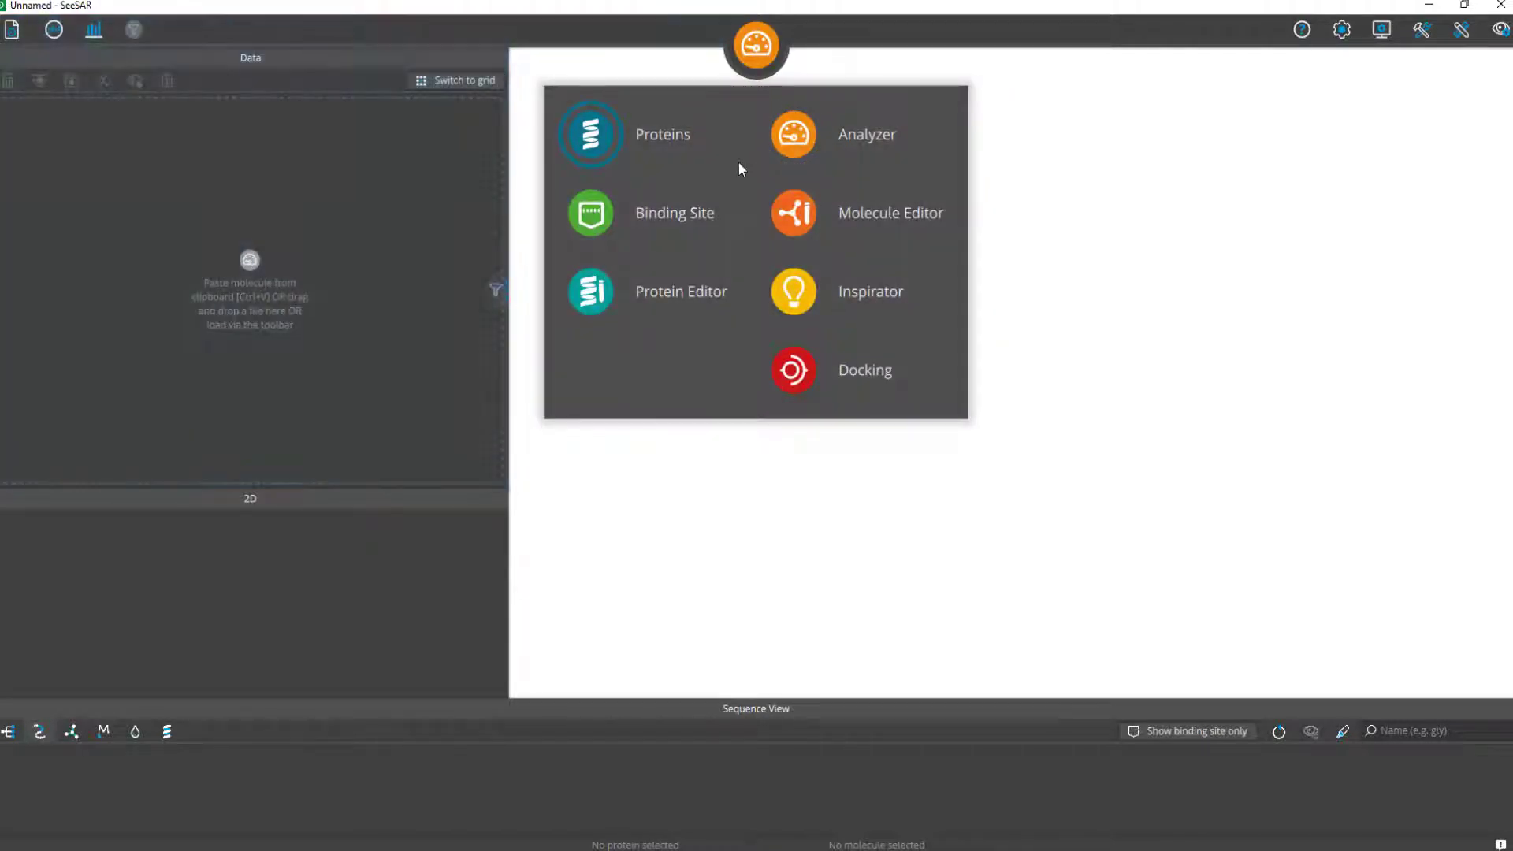
{"action": "left_click", "coordinate": [796, 149]}
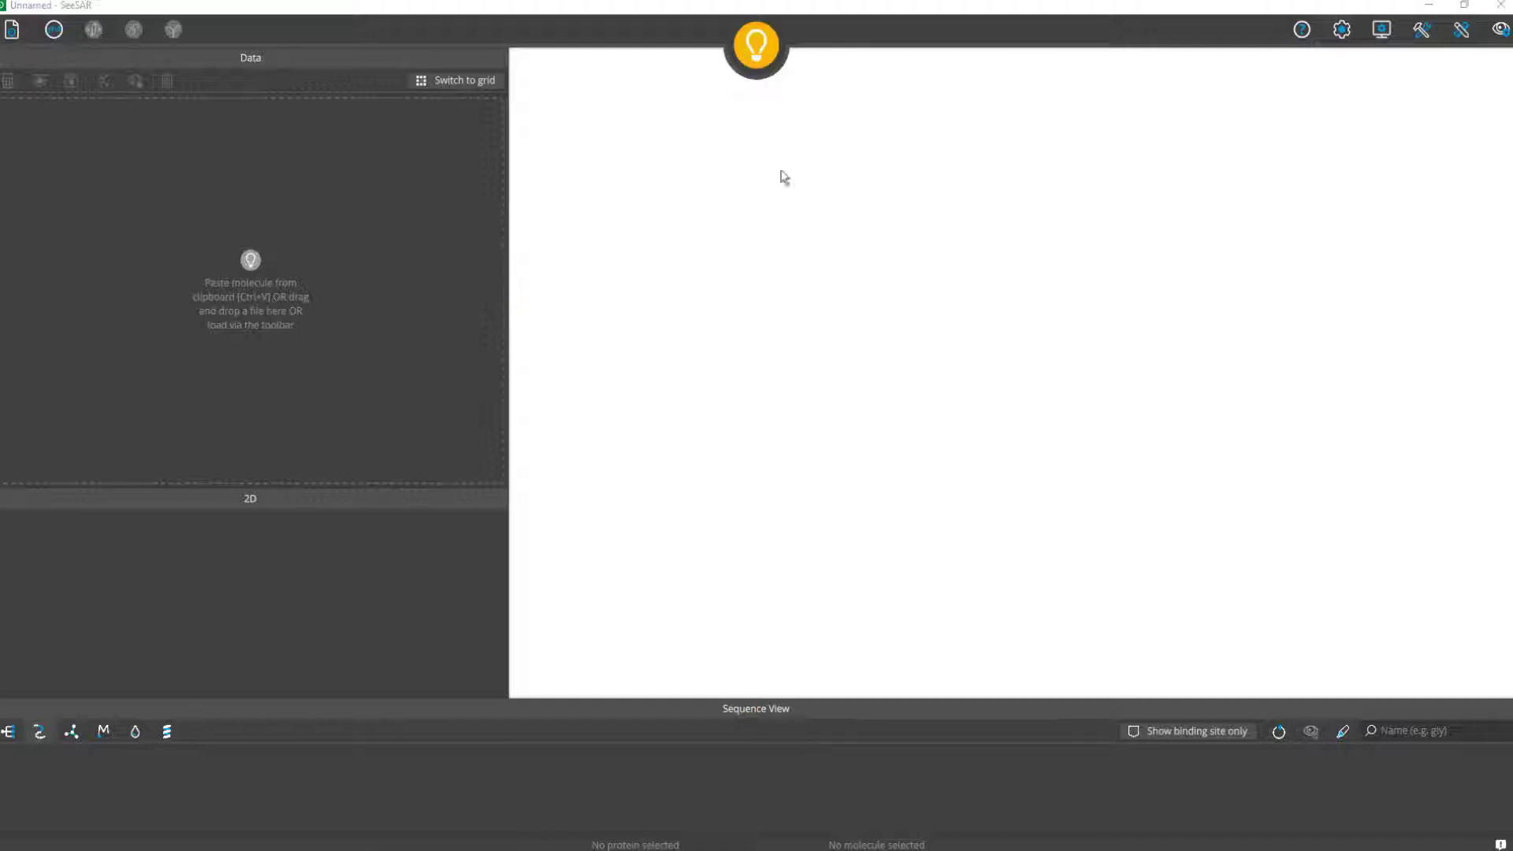
{"action": "left_click", "coordinate": [755, 43]}
{"action": "left_click", "coordinate": [544, 372]}
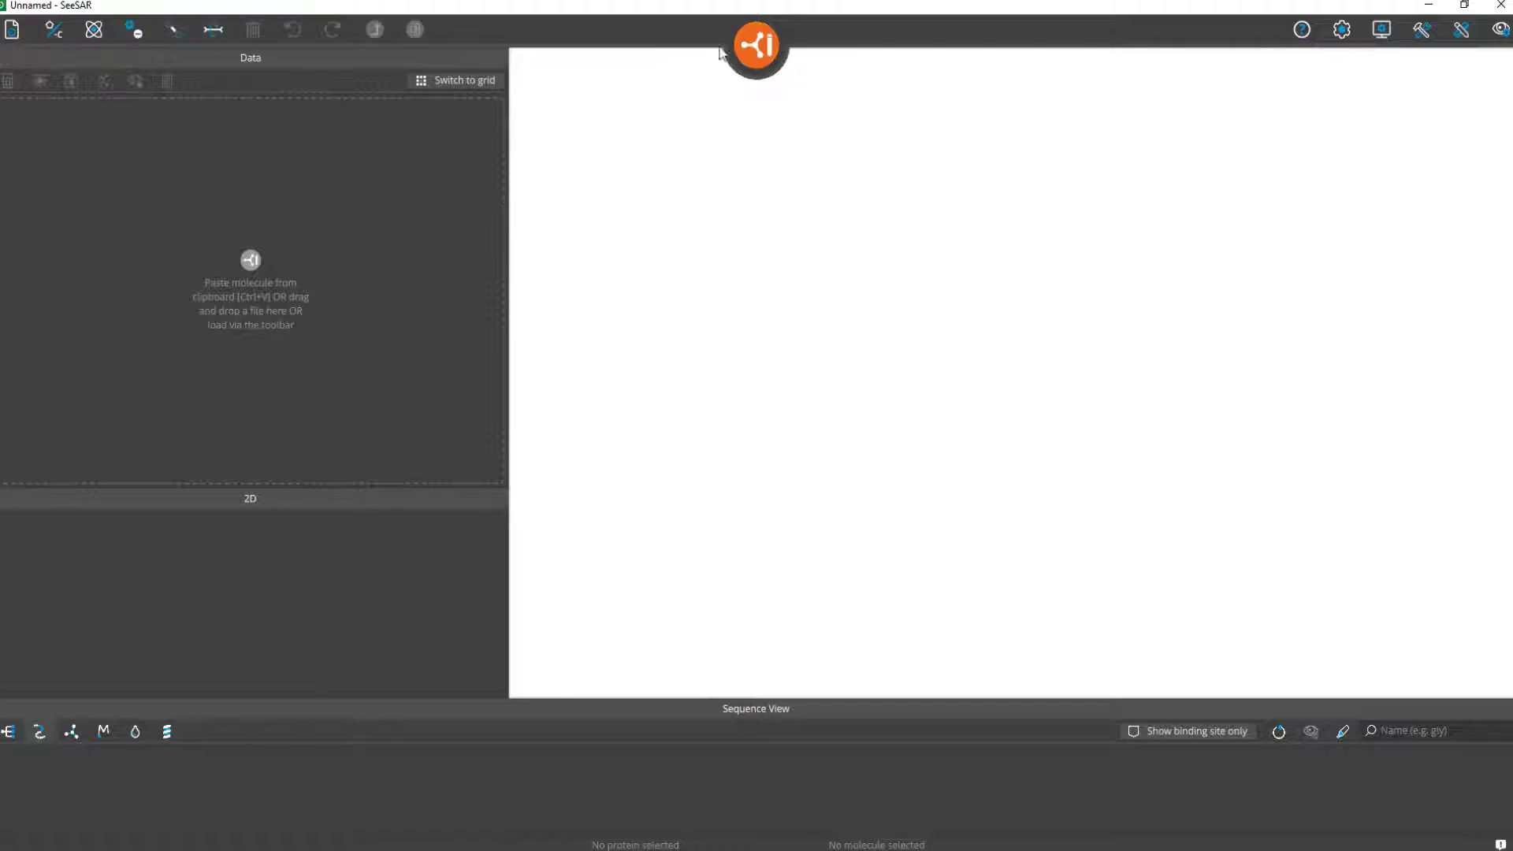
{"action": "left_click", "coordinate": [755, 46]}
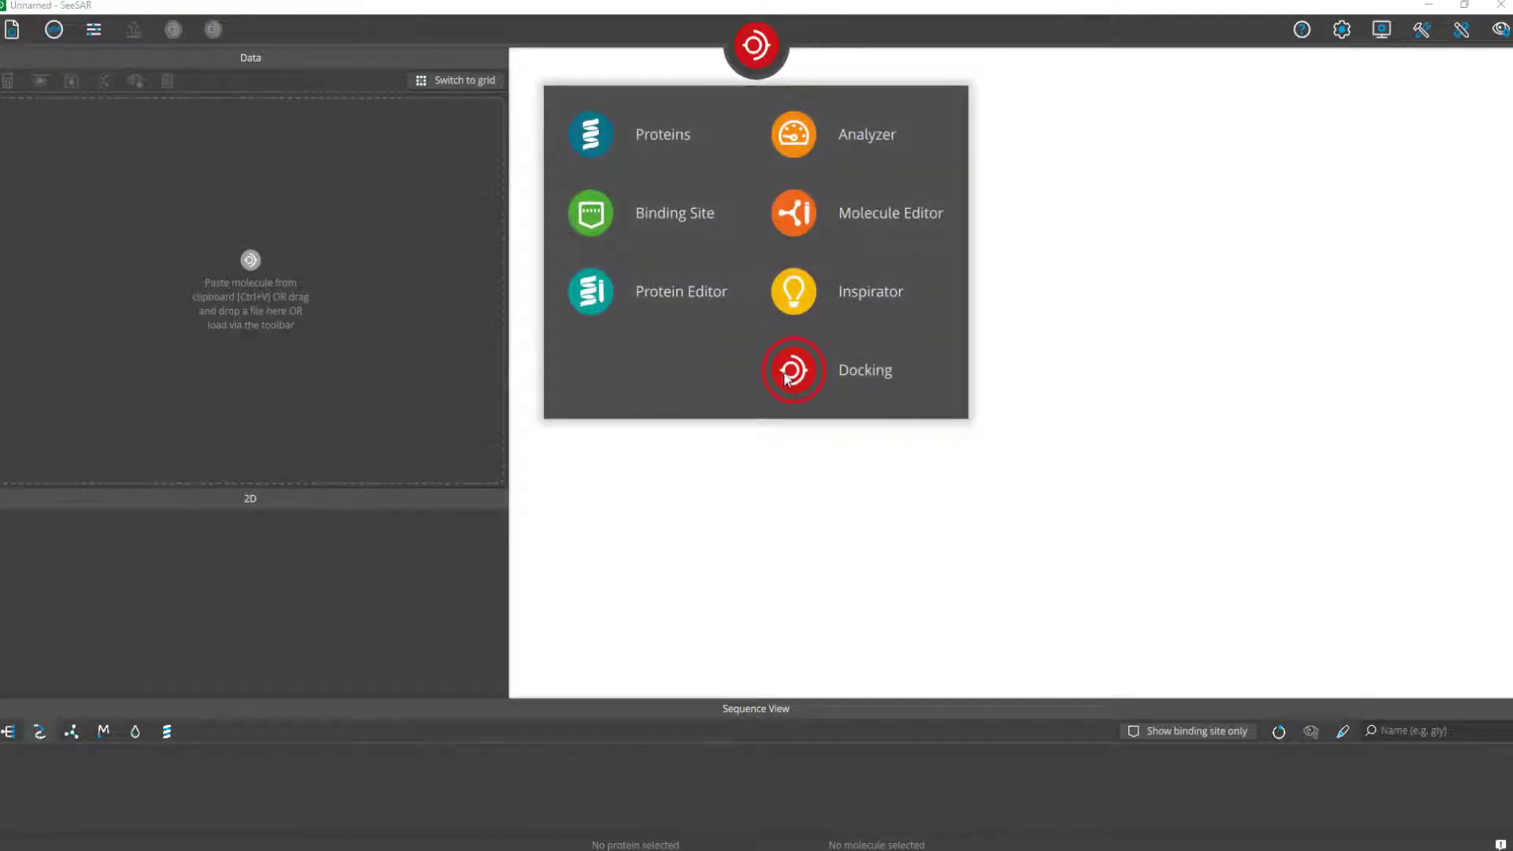
{"action": "left_click", "coordinate": [784, 378]}
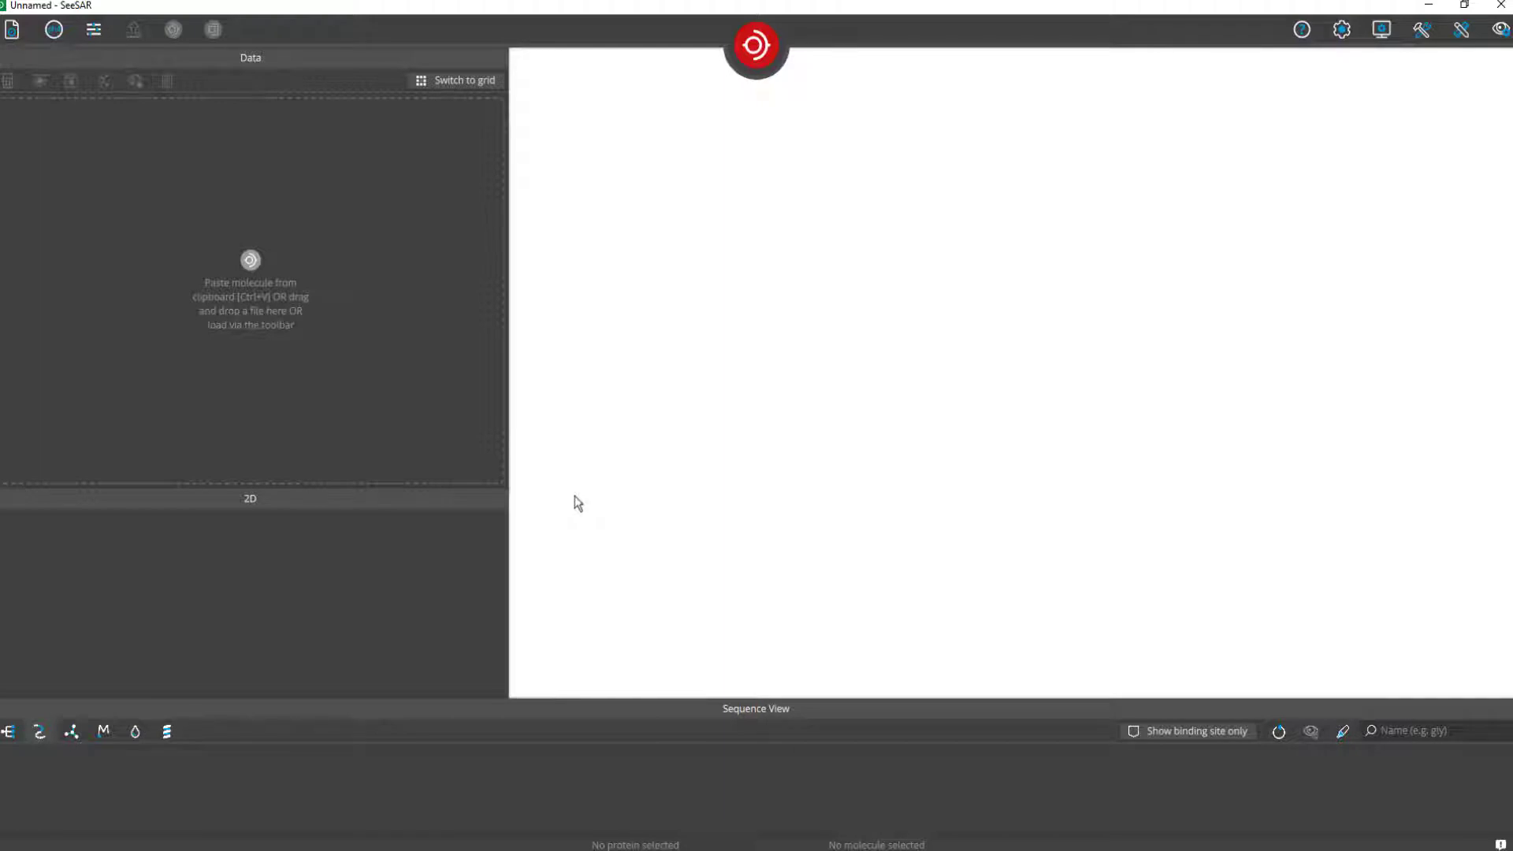
{"action": "left_click", "coordinate": [745, 50]}
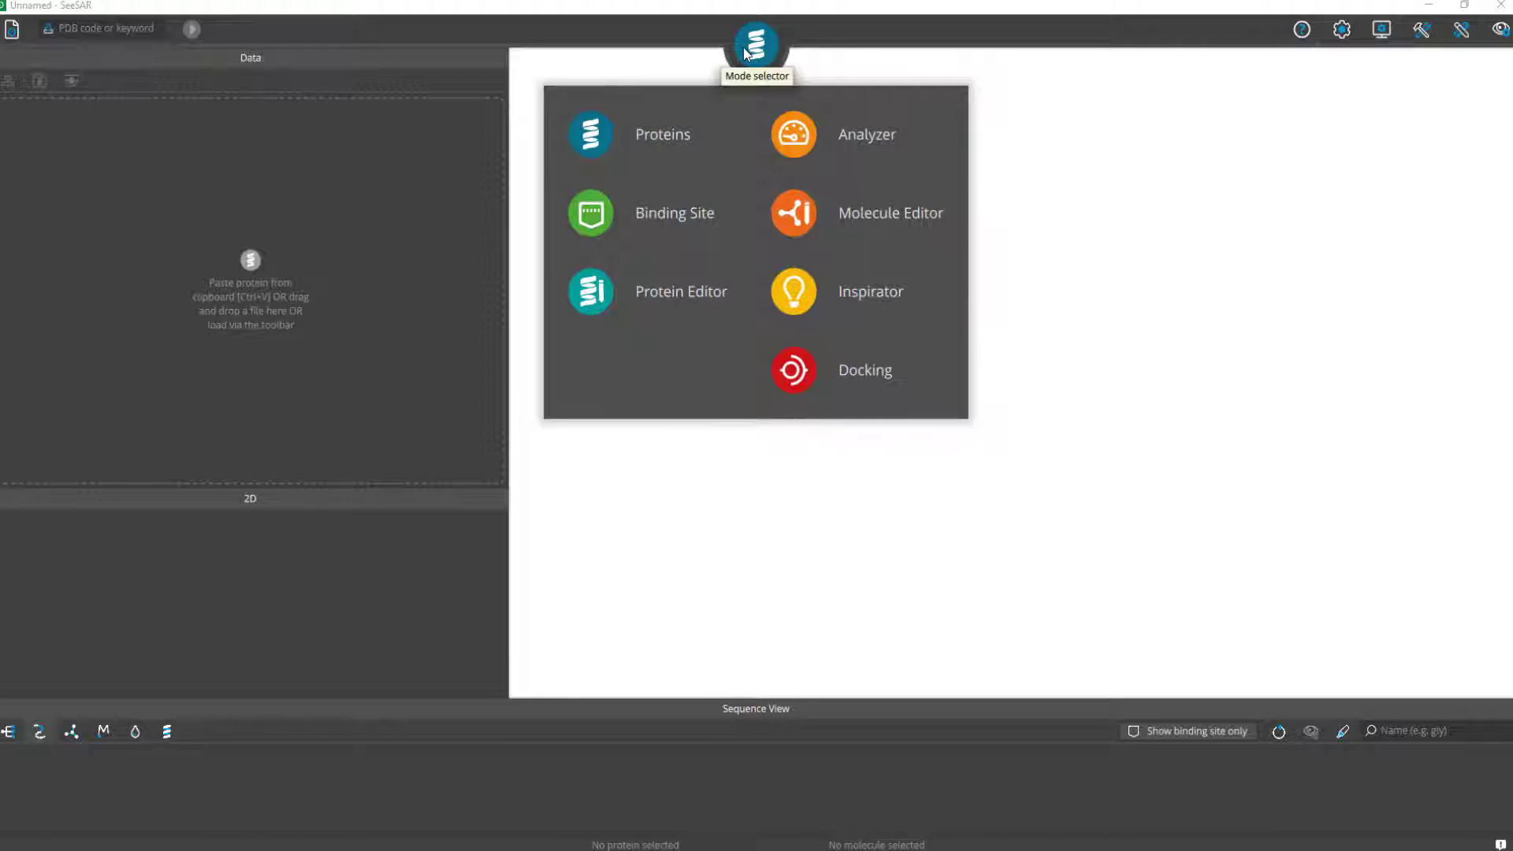
Find the PDB entry 1STP by its code and load it into the project
{"action": "mouse_move", "coordinate": [768, 27]}
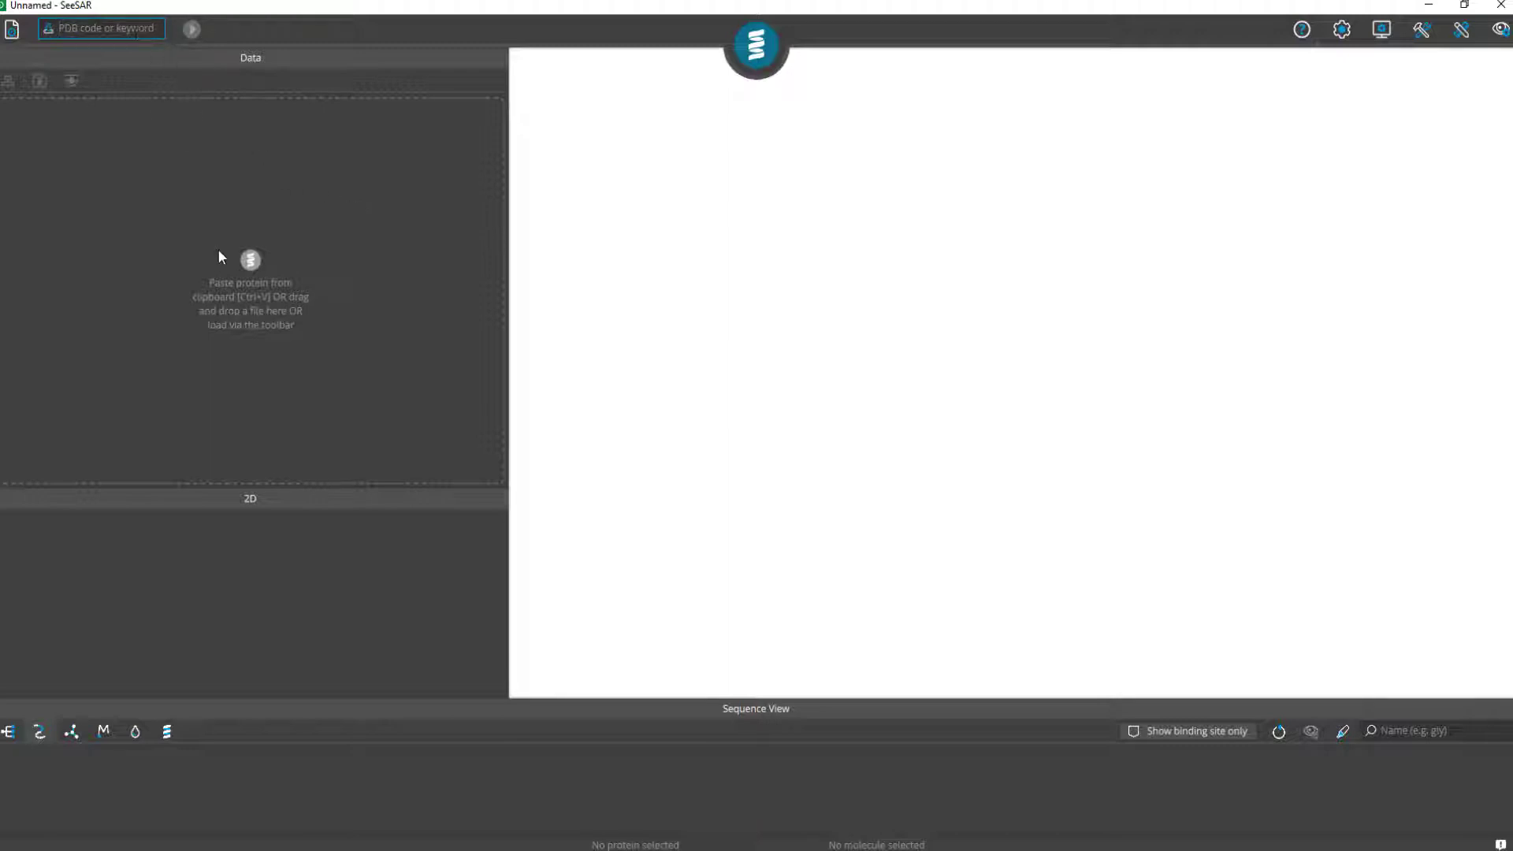
{"action": "type", "text": "1stp"}
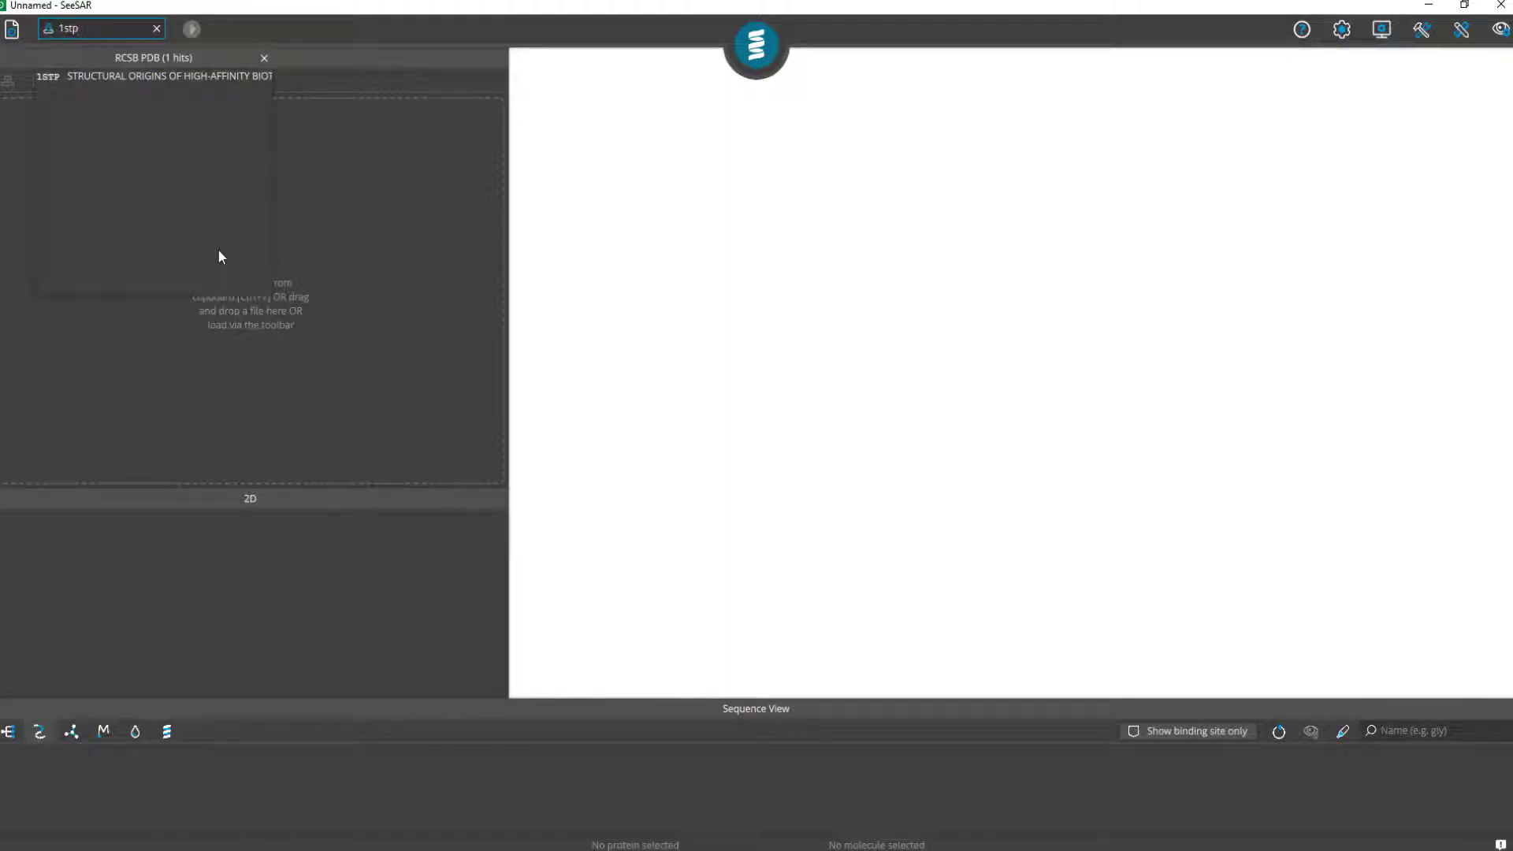
{"action": "left_click", "coordinate": [139, 79]}
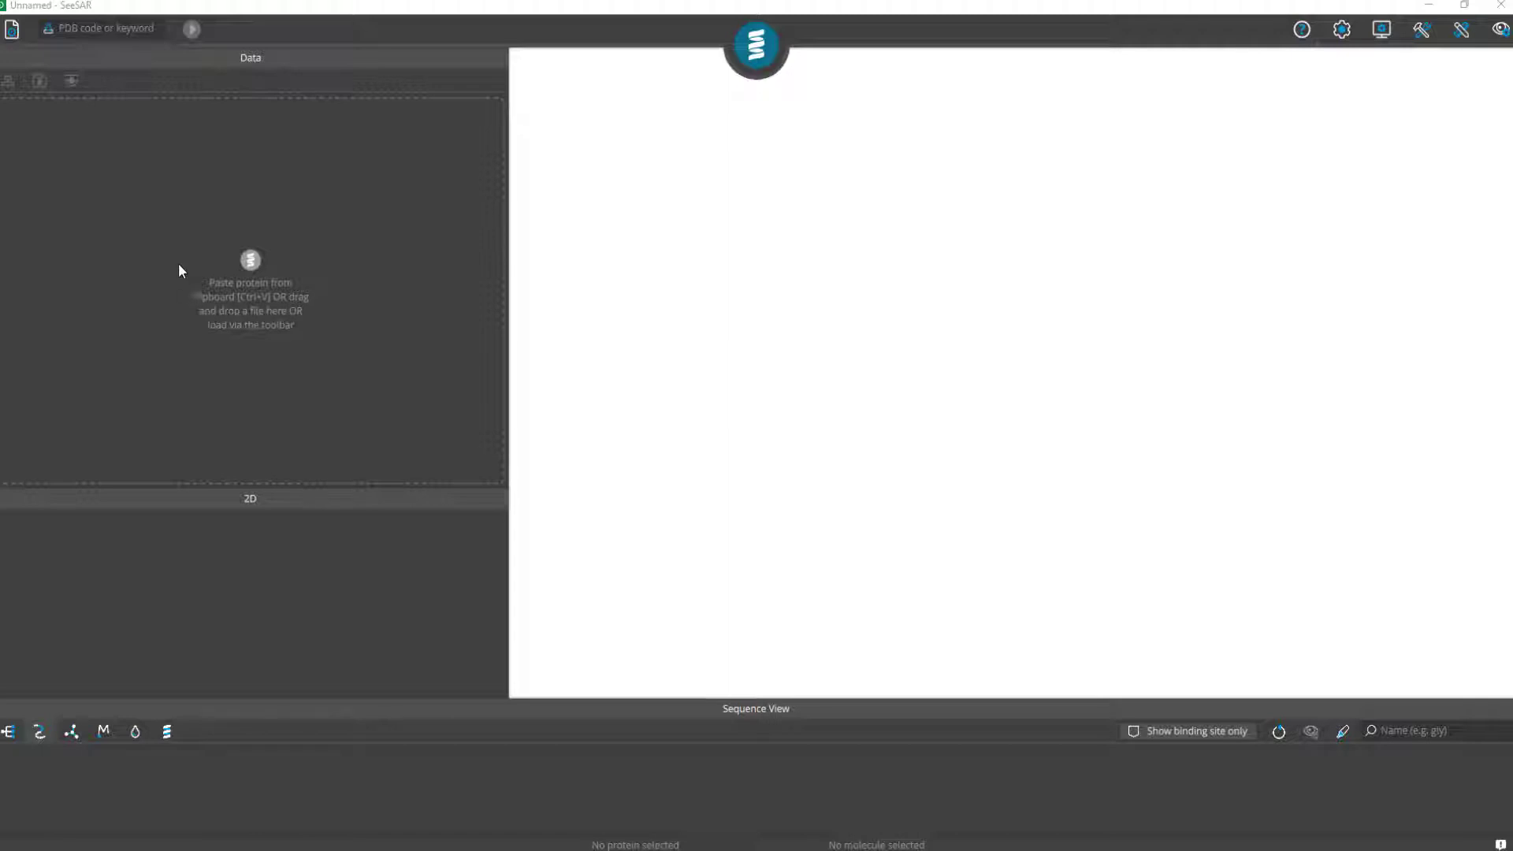
Search the RCSB PDB by the keyword "coagula" and pick the active site-inhibited human structure 1CVW
{"action": "left_click", "coordinate": [130, 35]}
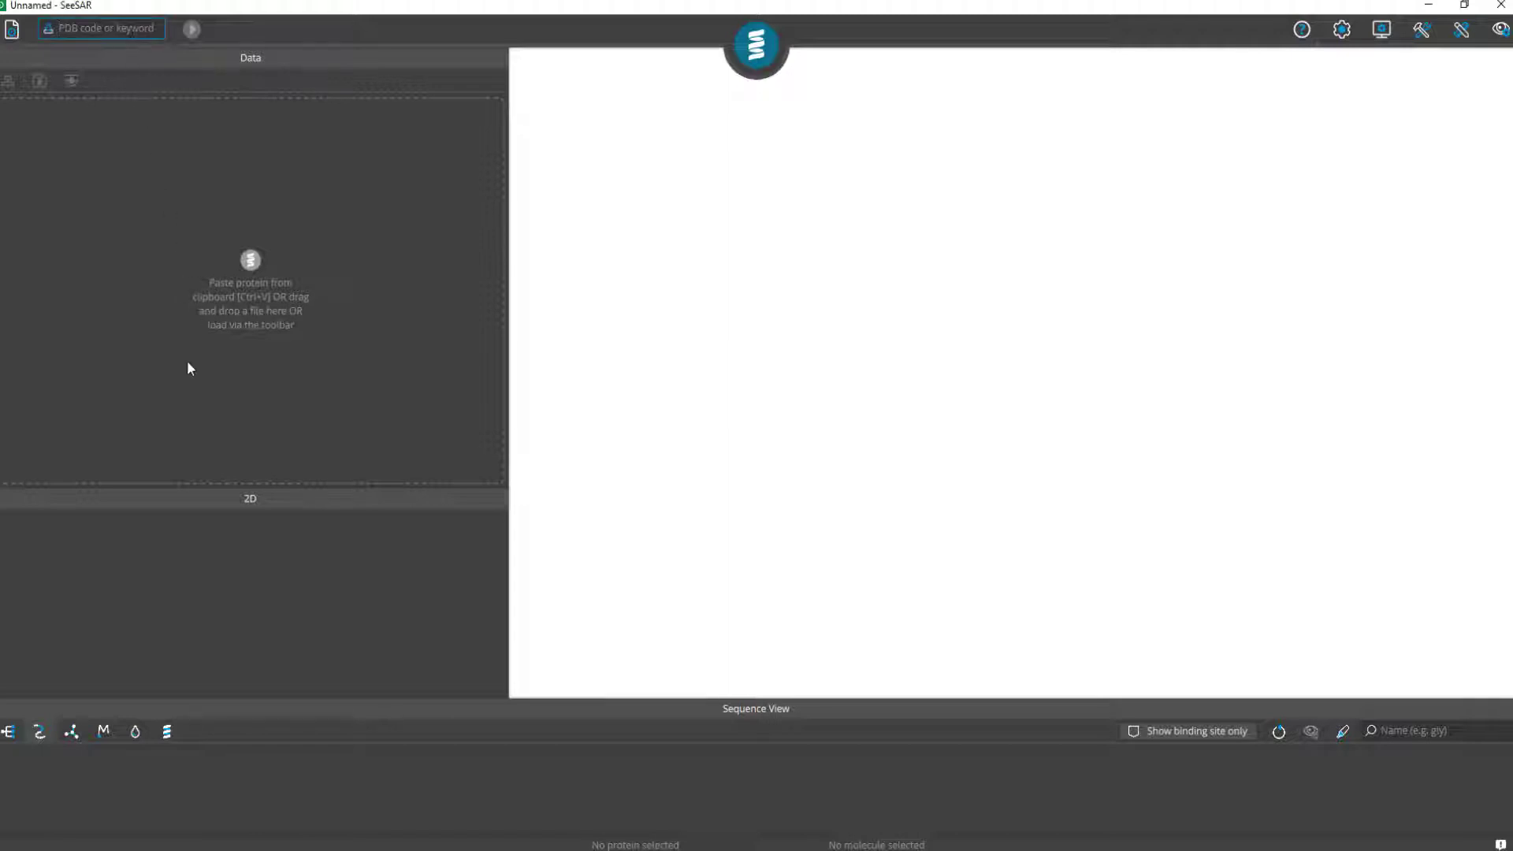
{"action": "type", "text": "coagulatoin"}
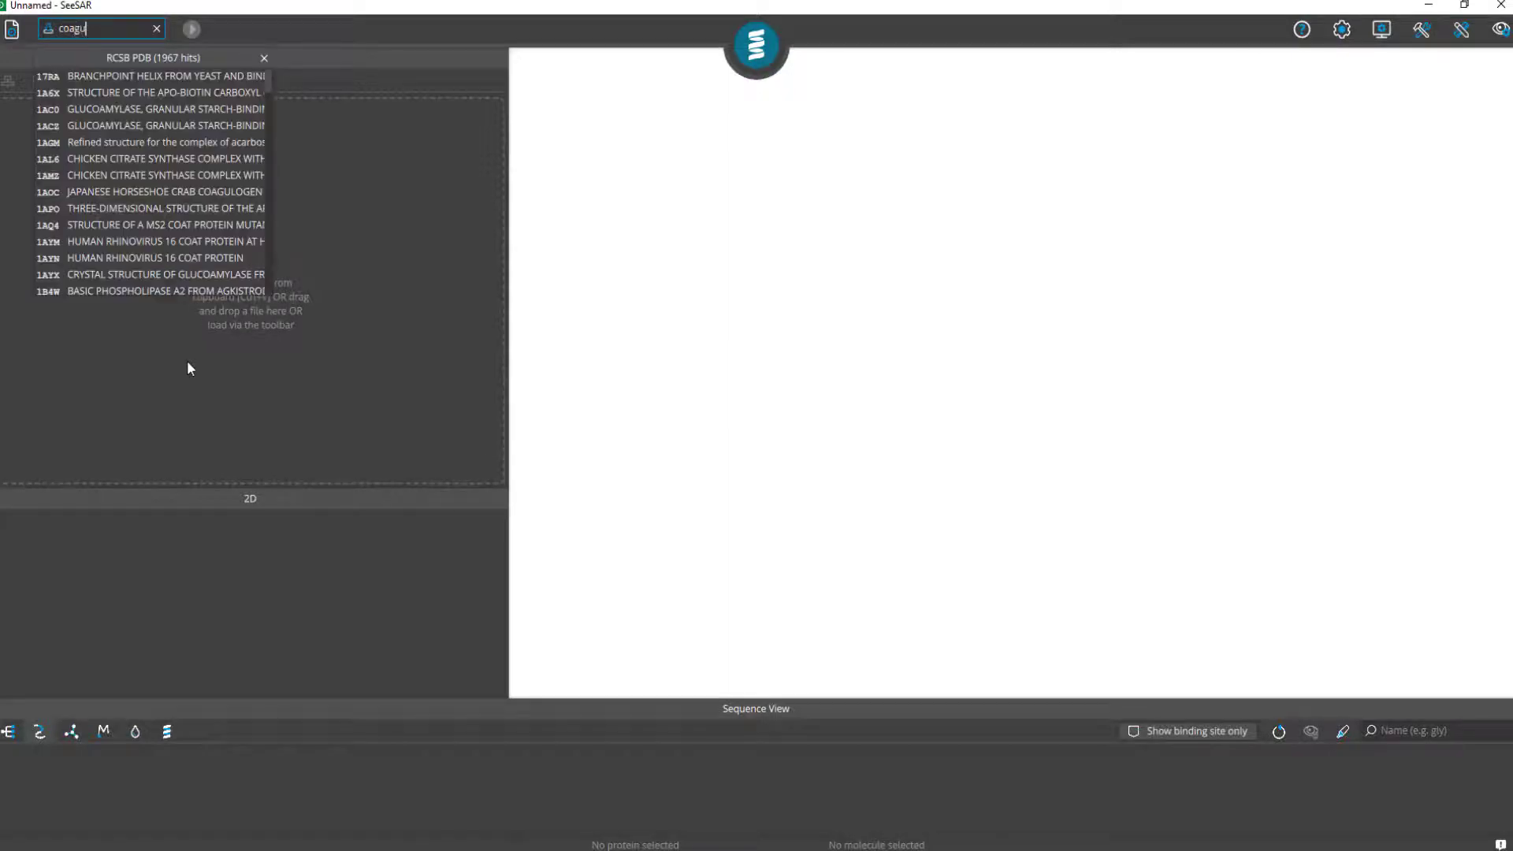
{"action": "key", "text": "BackSpace"}
{"action": "key", "text": "BackSpace"}
{"action": "key", "text": "BackSpace"}
{"action": "key", "text": "BackSpace"}
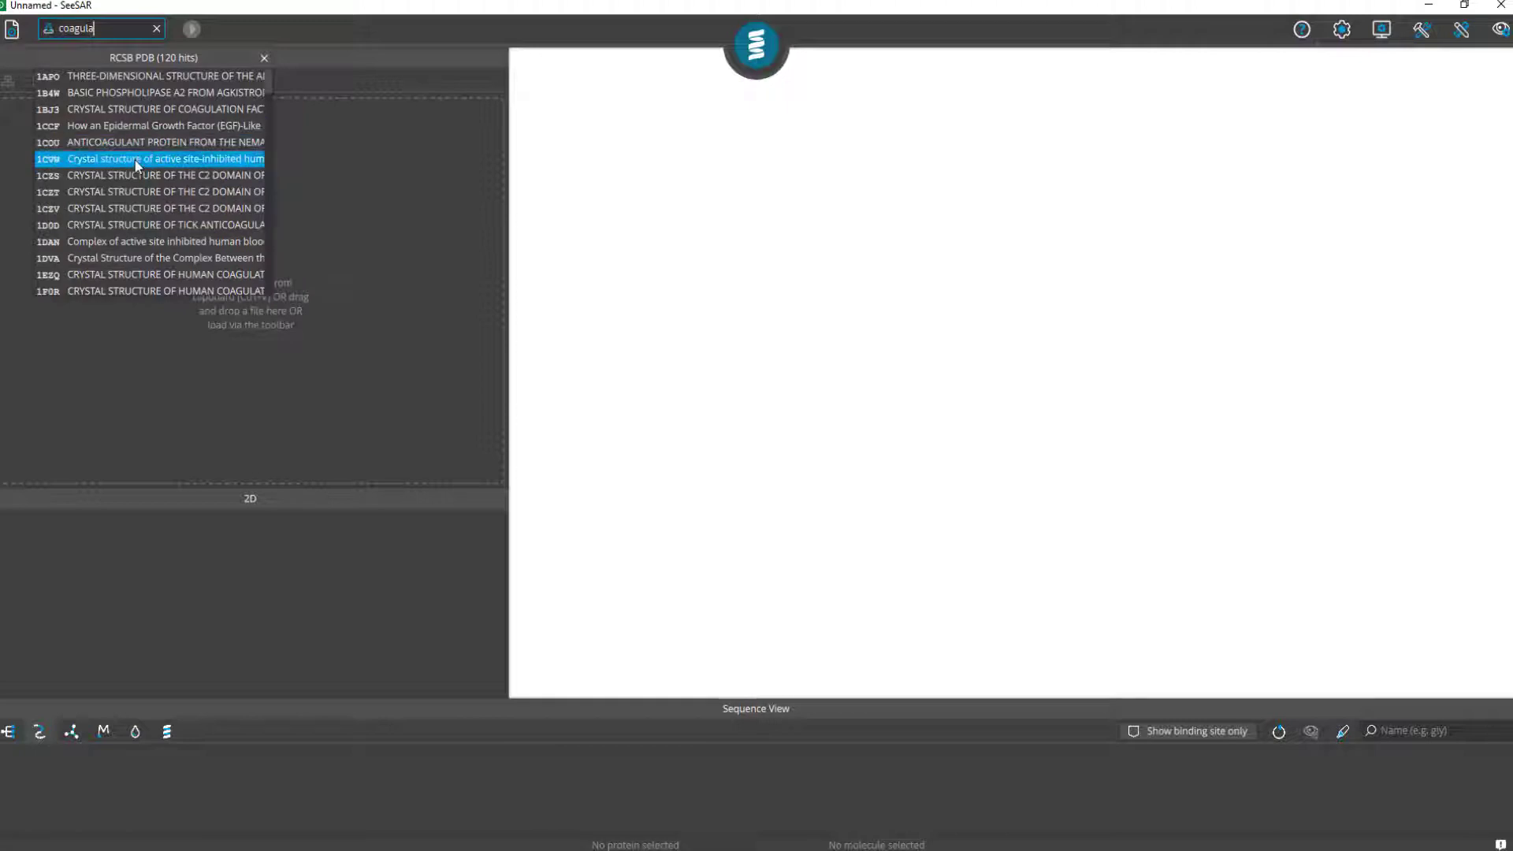
{"action": "left_click", "coordinate": [136, 162]}
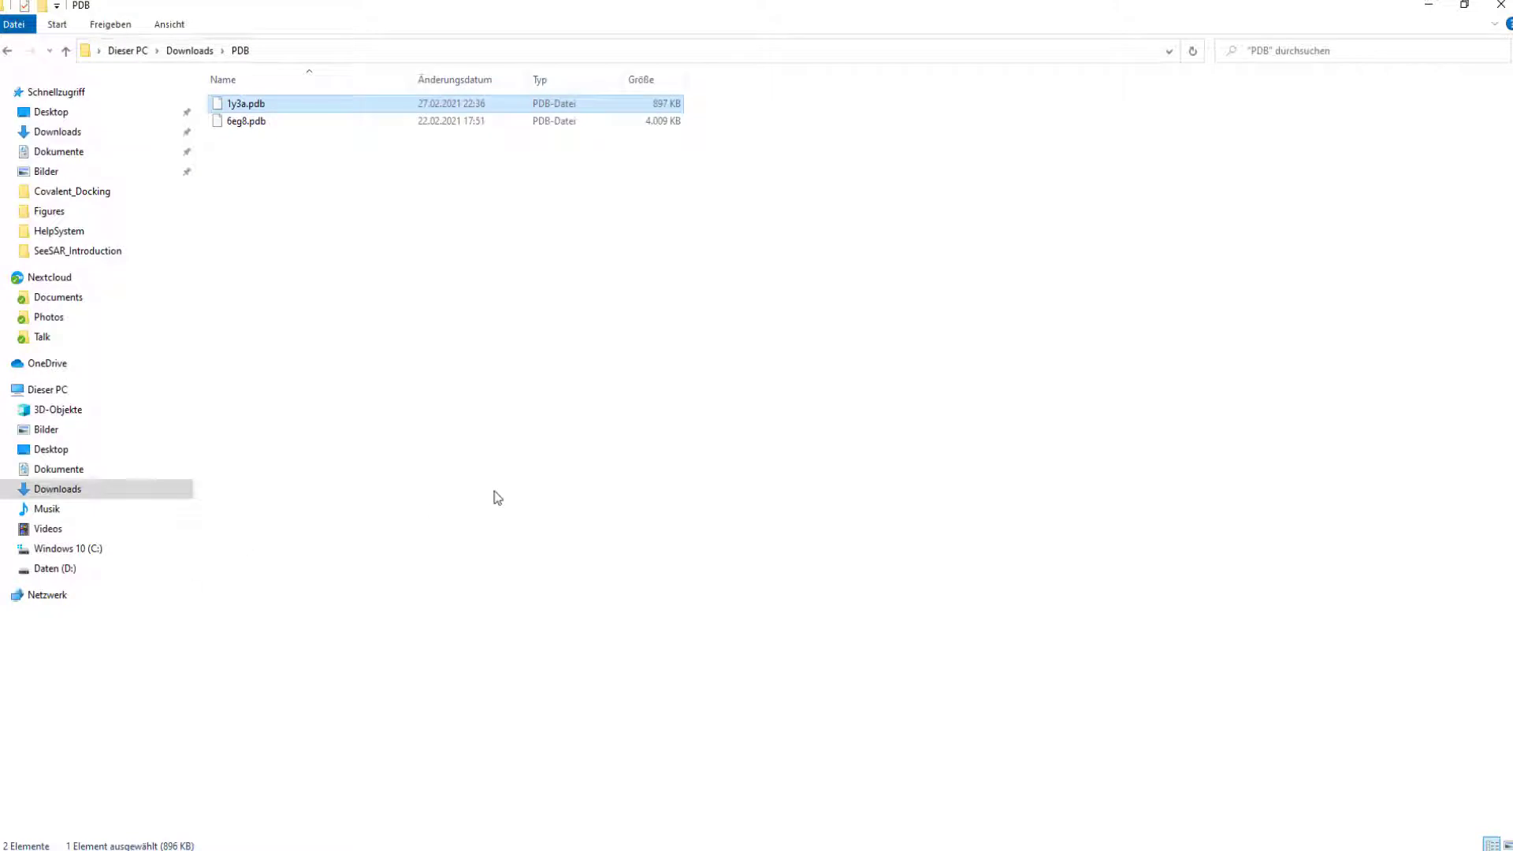
Copy 1y3a.pdb from the Downloads PDB folder in File Explorer and paste it into the SeeSAR protein table
{"action": "left_click", "coordinate": [496, 496]}
{"action": "left_click", "coordinate": [264, 109]}
{"action": "key", "text": "alt+Tab"}
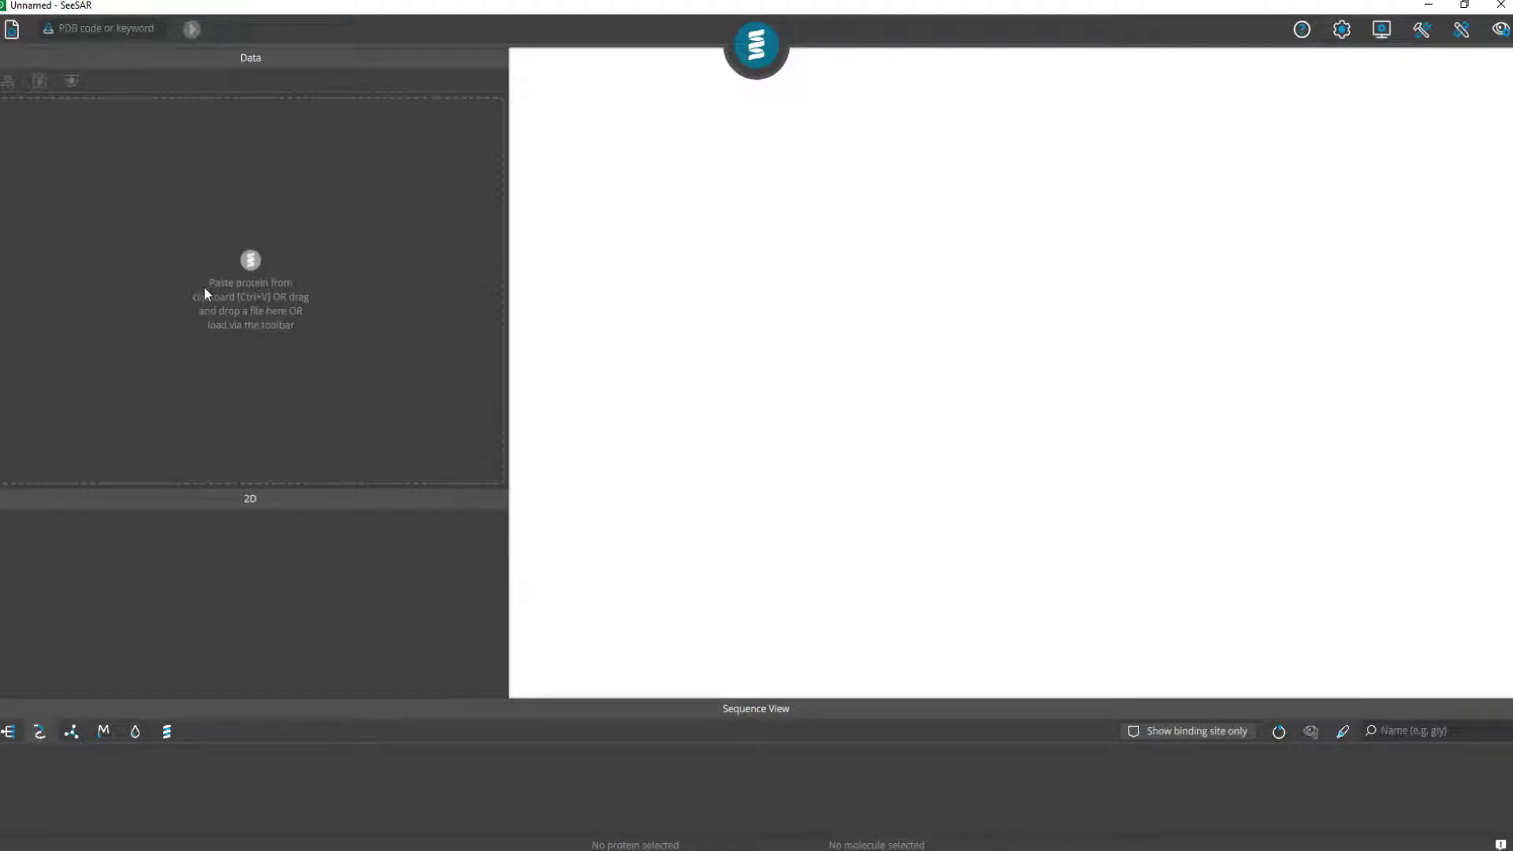
{"action": "key", "text": "ctrl+v"}
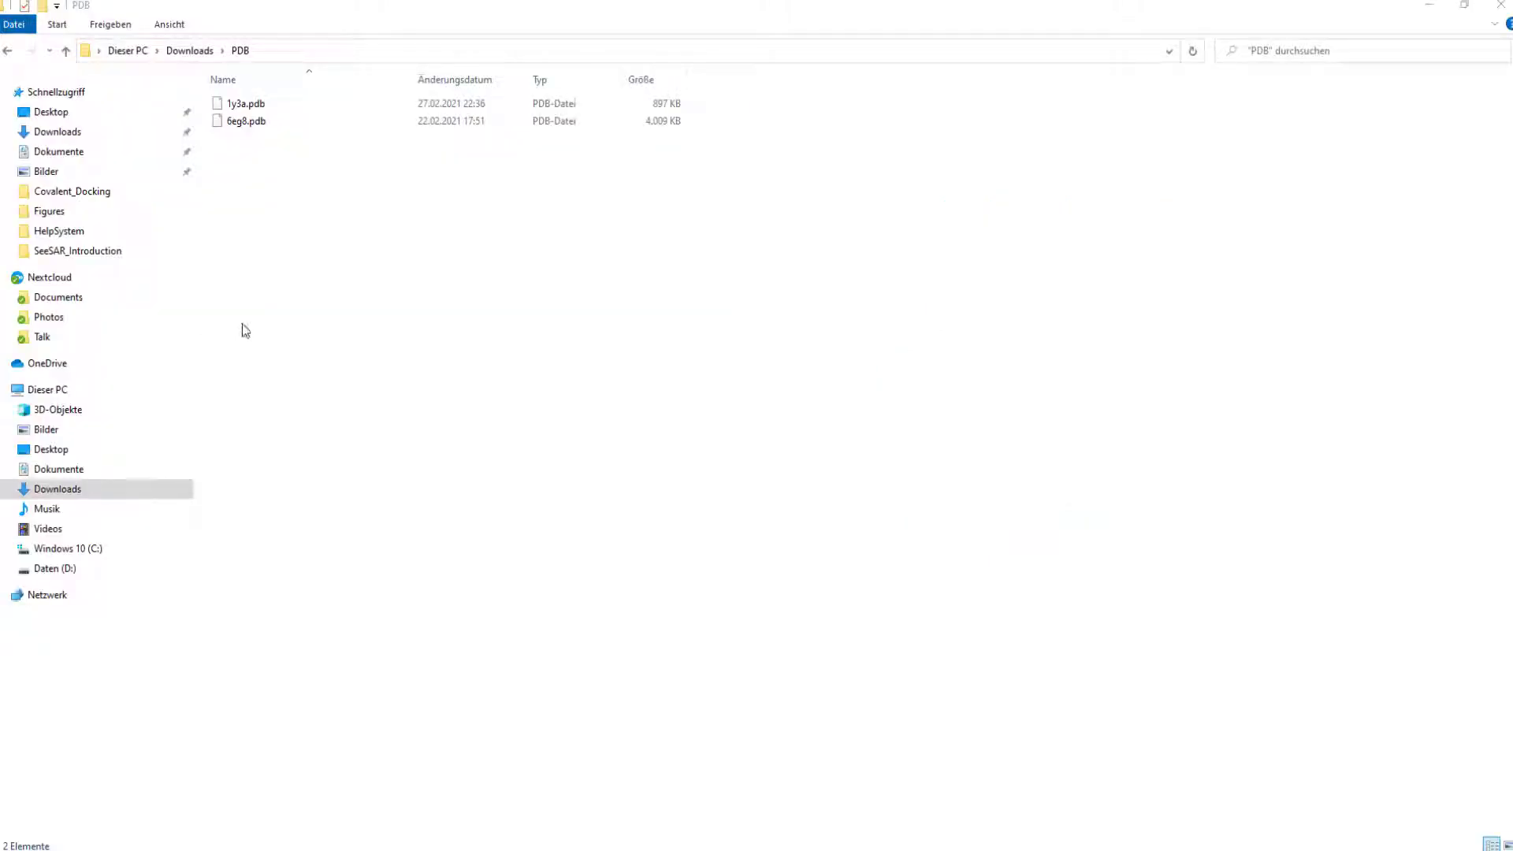
Drop the 1y3a.pdb file from File Explorer onto the SeeSAR protein table
{"action": "left_click", "coordinate": [256, 111]}
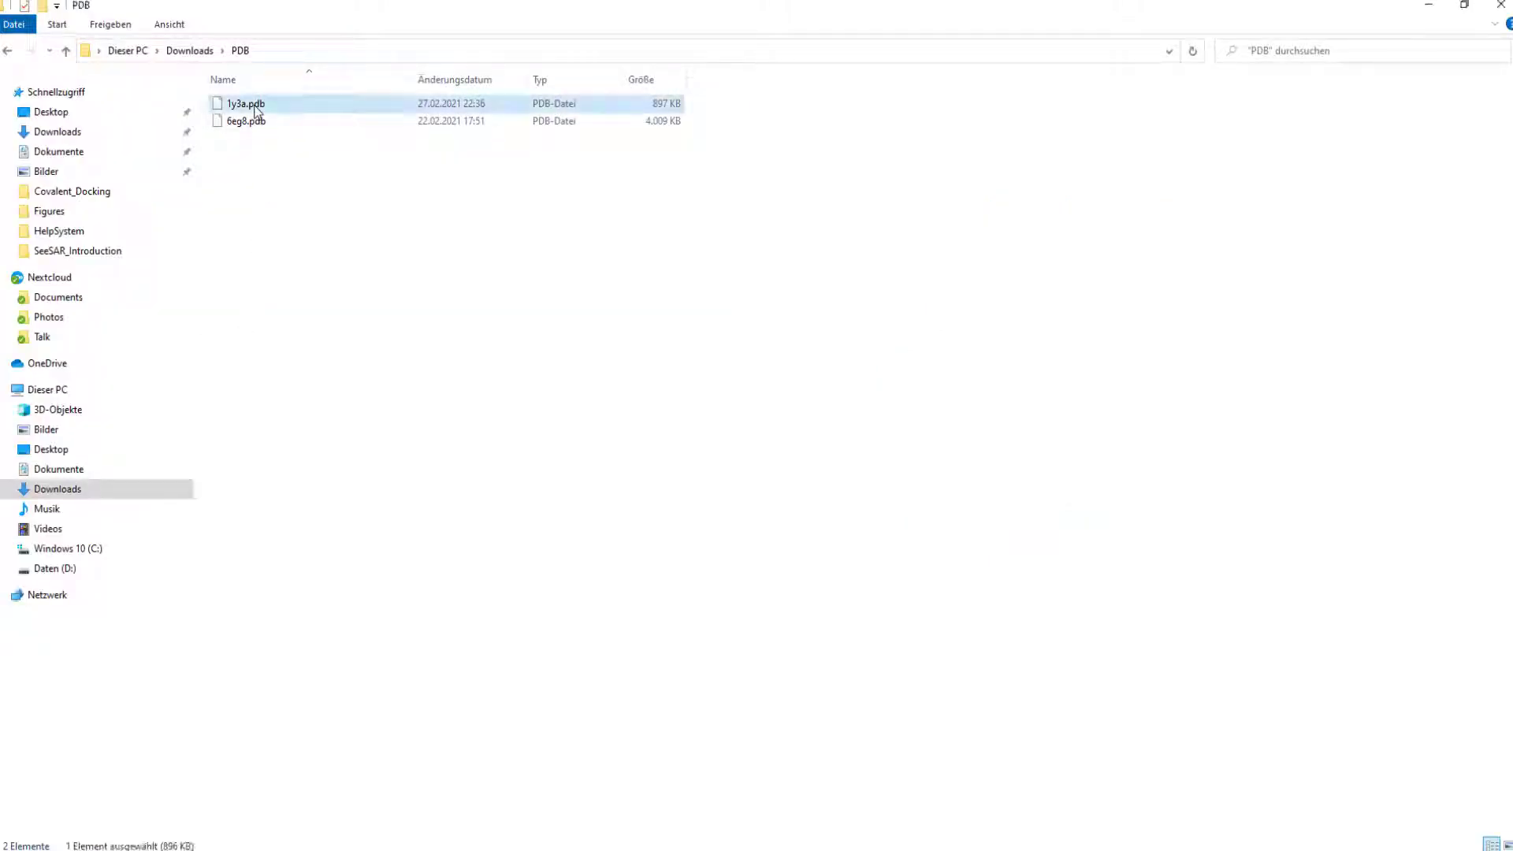
{"action": "left_click_drag", "start_coordinate": [256, 111], "coordinate": [305, 271]}
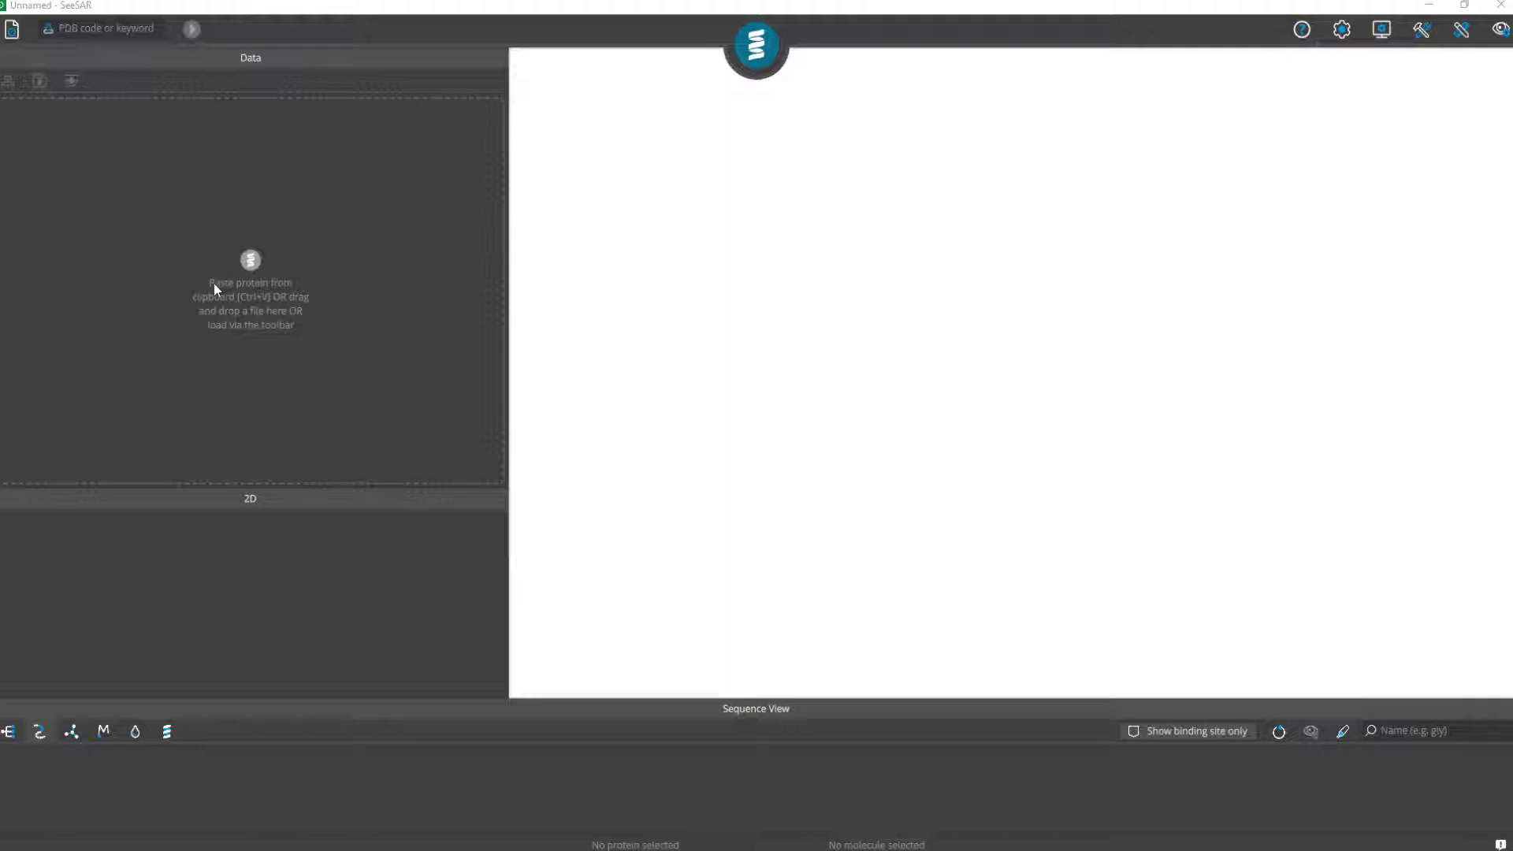
{"action": "left_click", "coordinate": [11, 35]}
{"action": "mouse_move", "coordinate": [25, 153]}
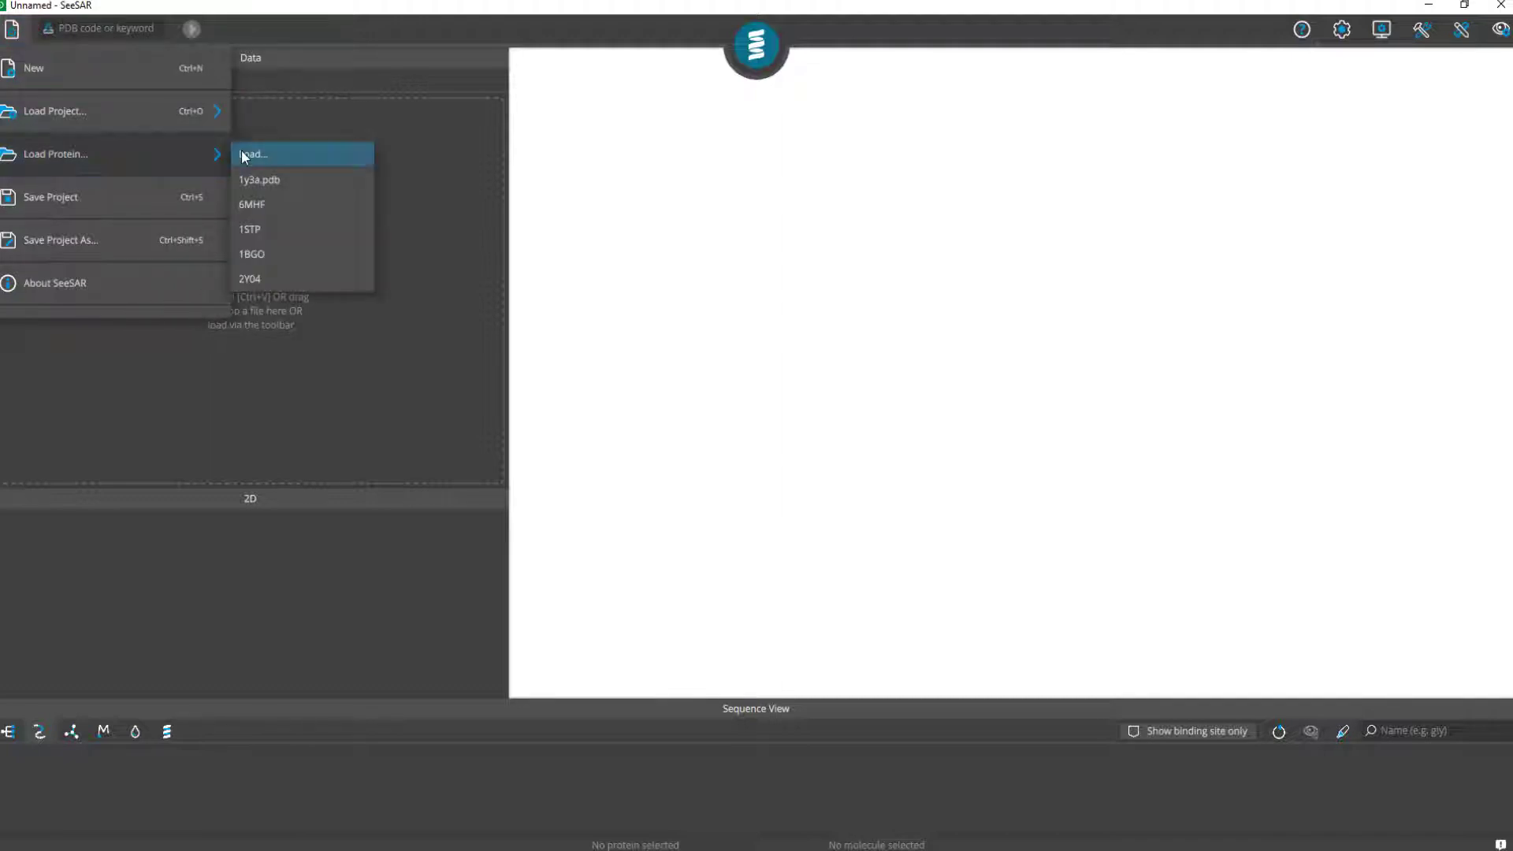
{"action": "left_click", "coordinate": [265, 154]}
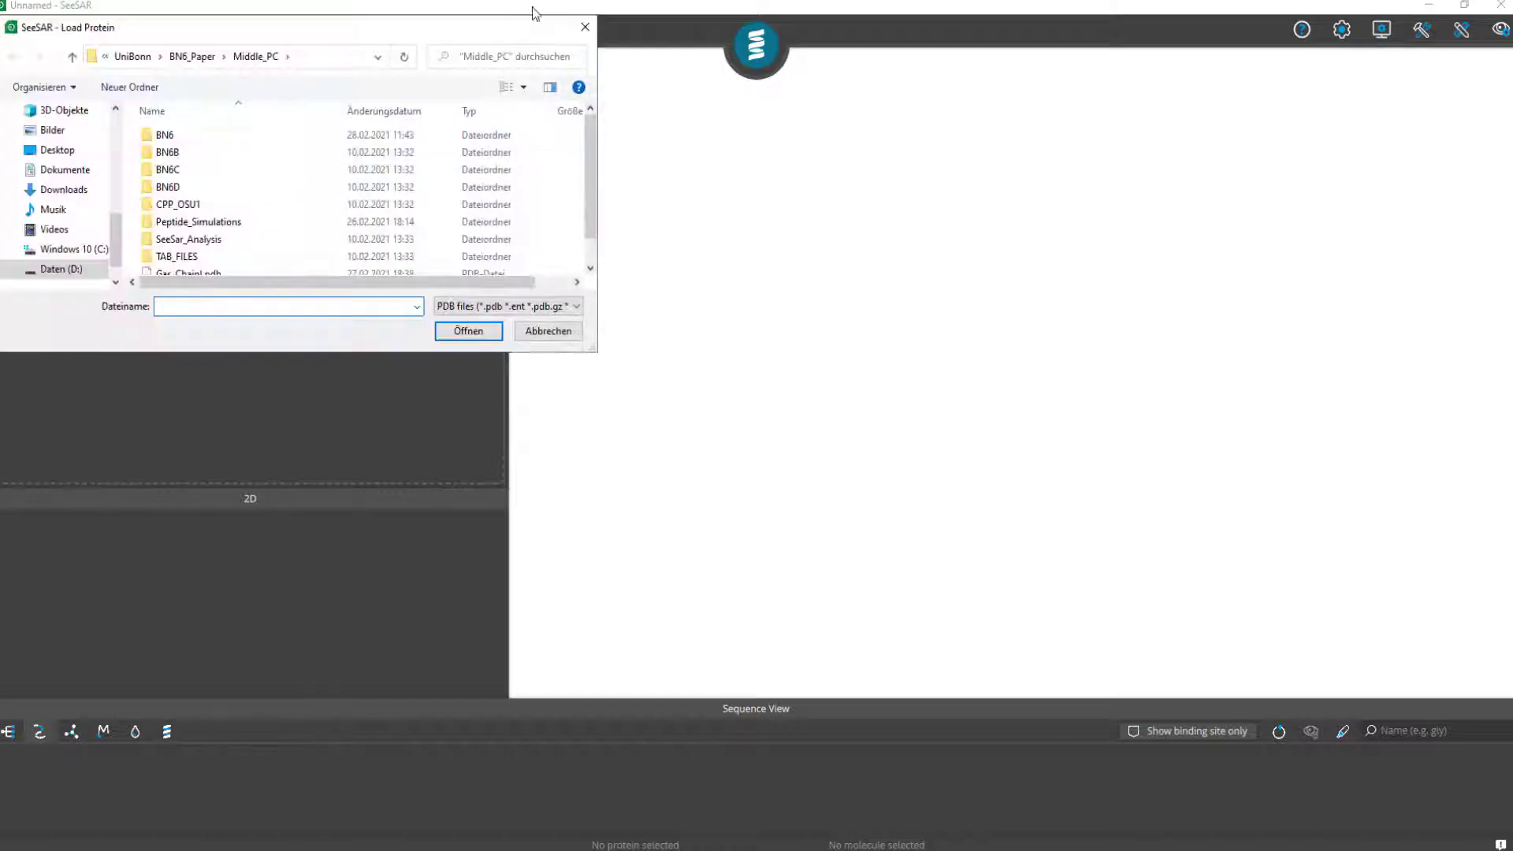
{"action": "left_click", "coordinate": [585, 26]}
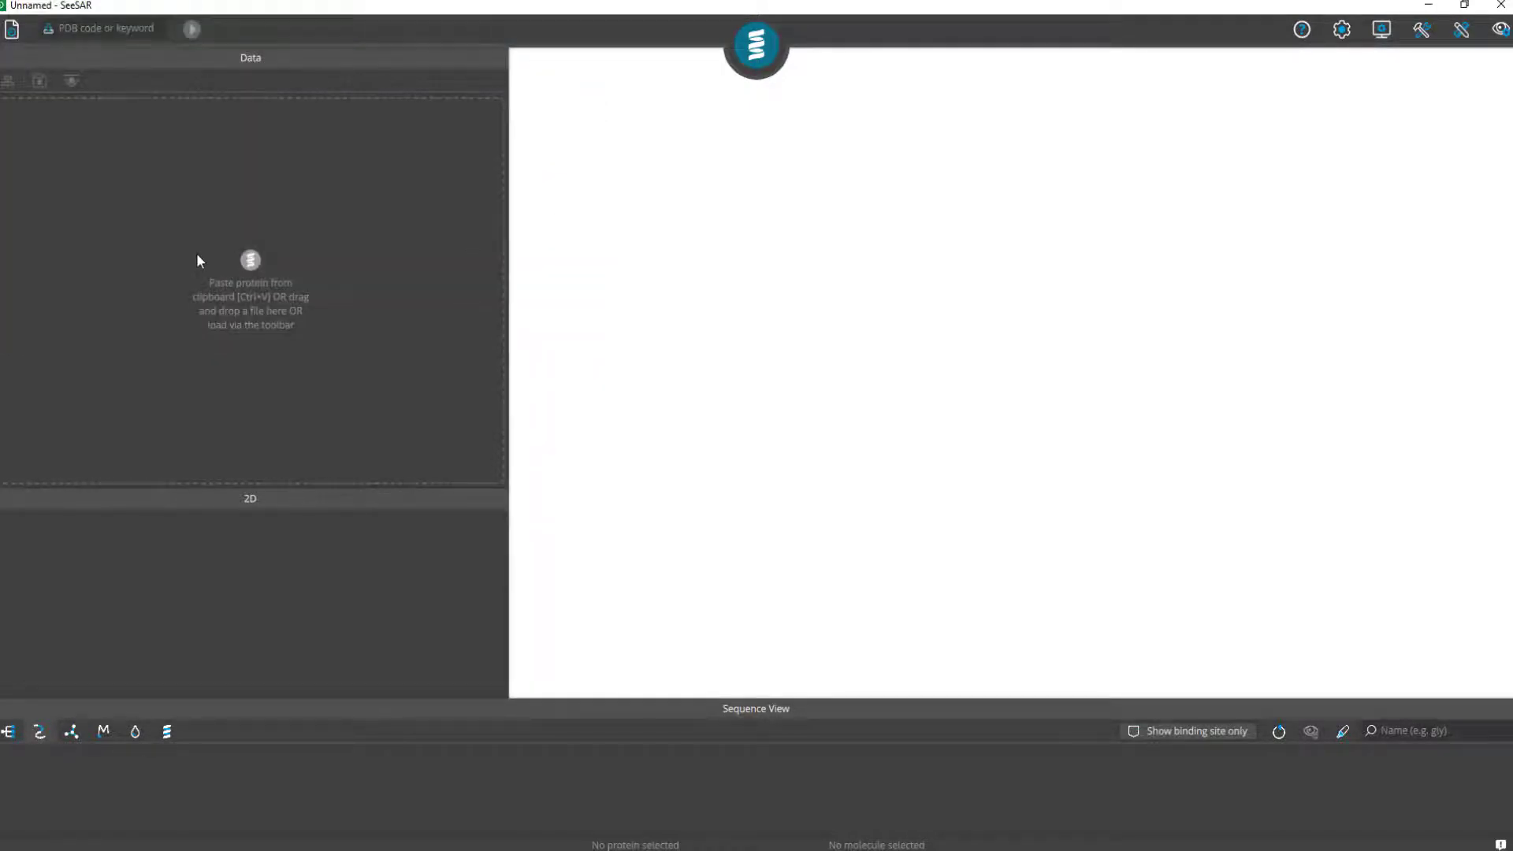
Load the protein file 1y3a.pdb into the project, and start a new project without saving it
{"action": "left_click", "coordinate": [12, 29]}
{"action": "left_click", "coordinate": [271, 177]}
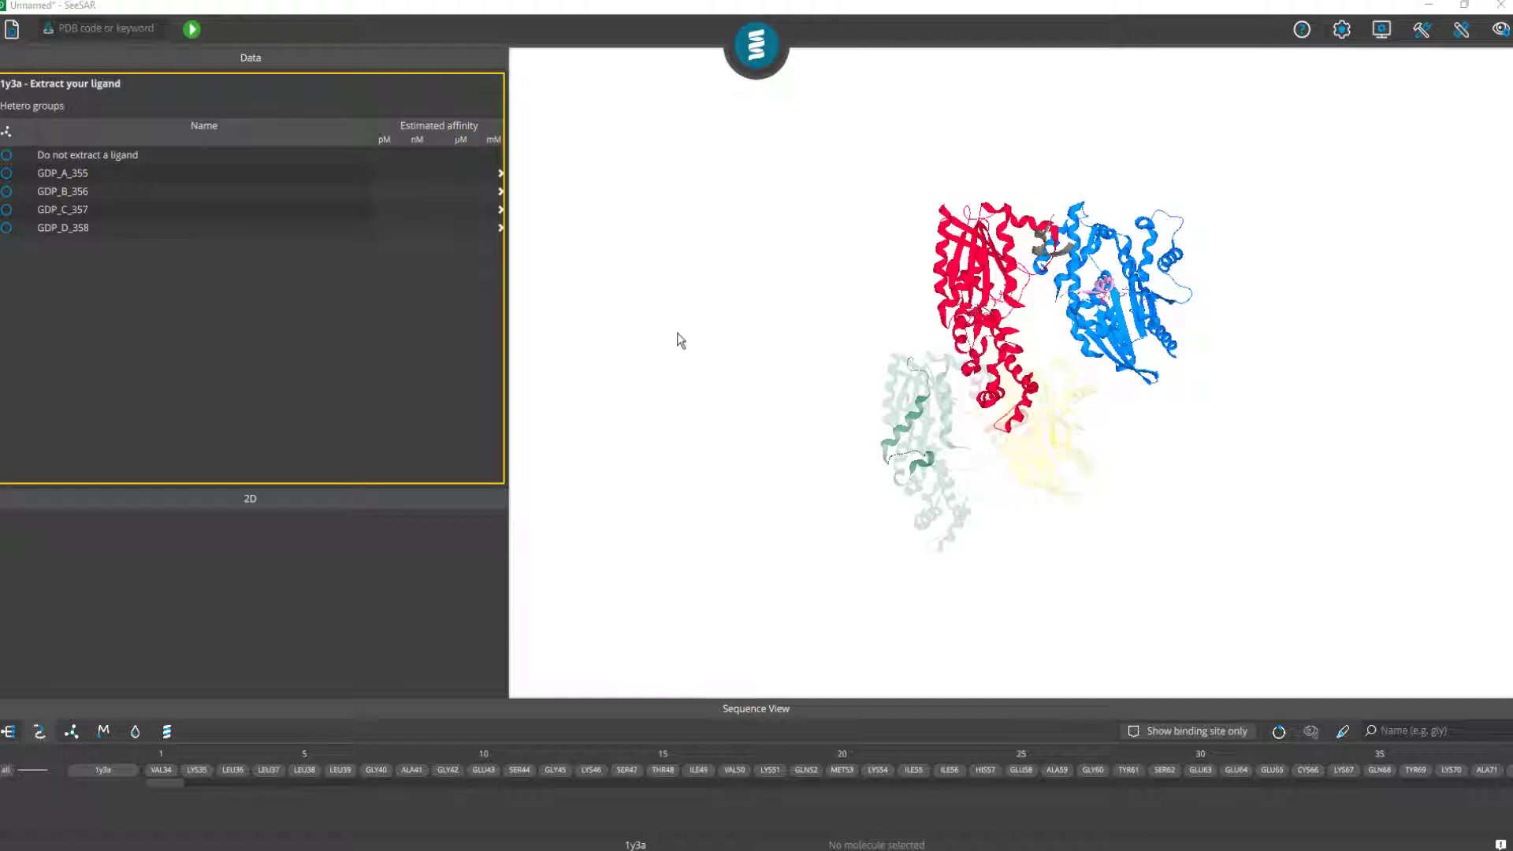
{"action": "left_click", "coordinate": [12, 29]}
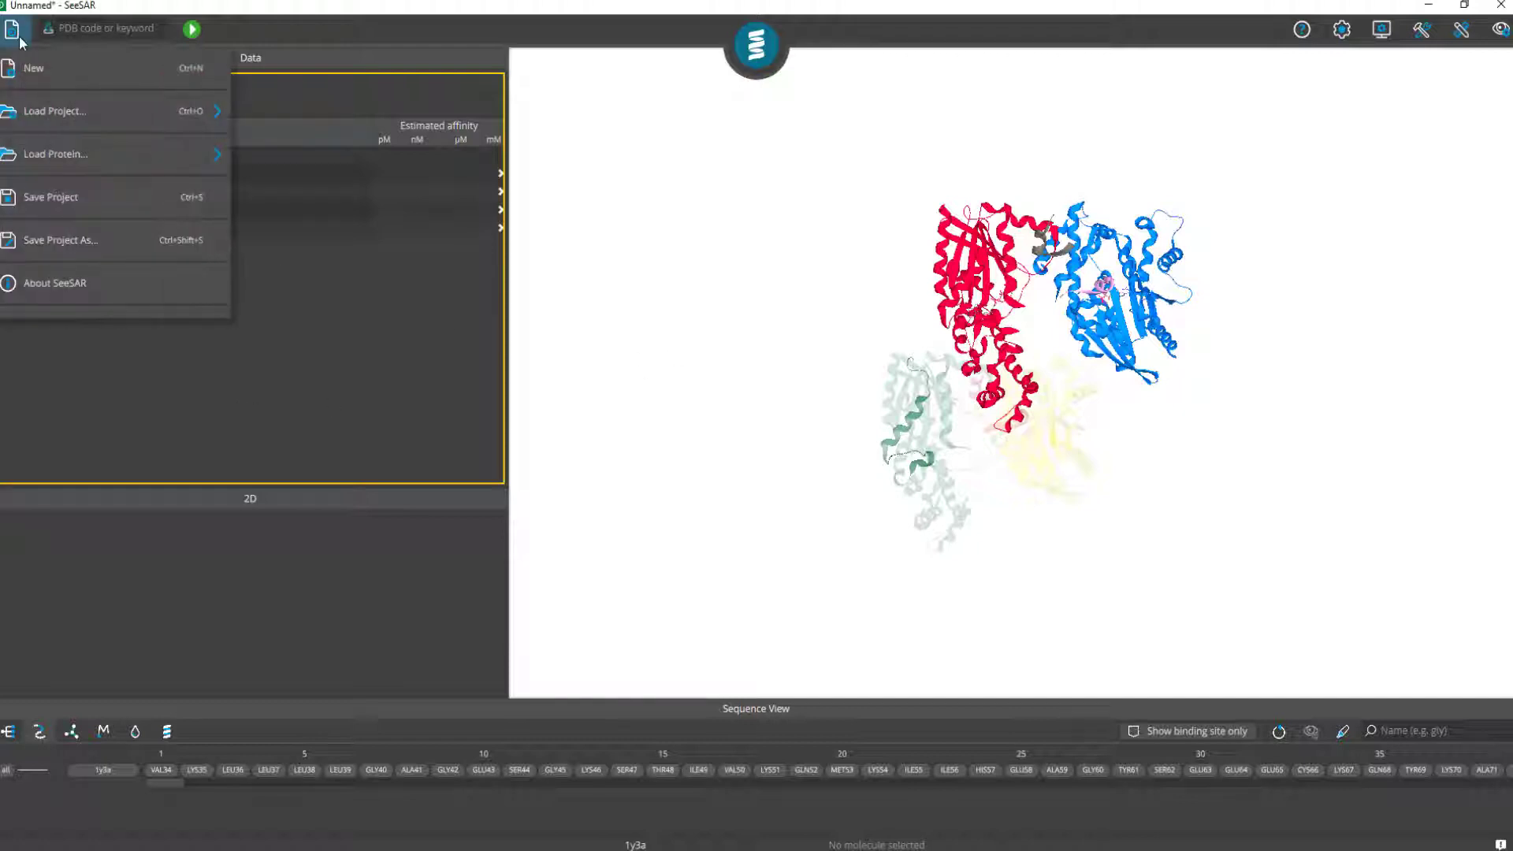
{"action": "left_click", "coordinate": [33, 69]}
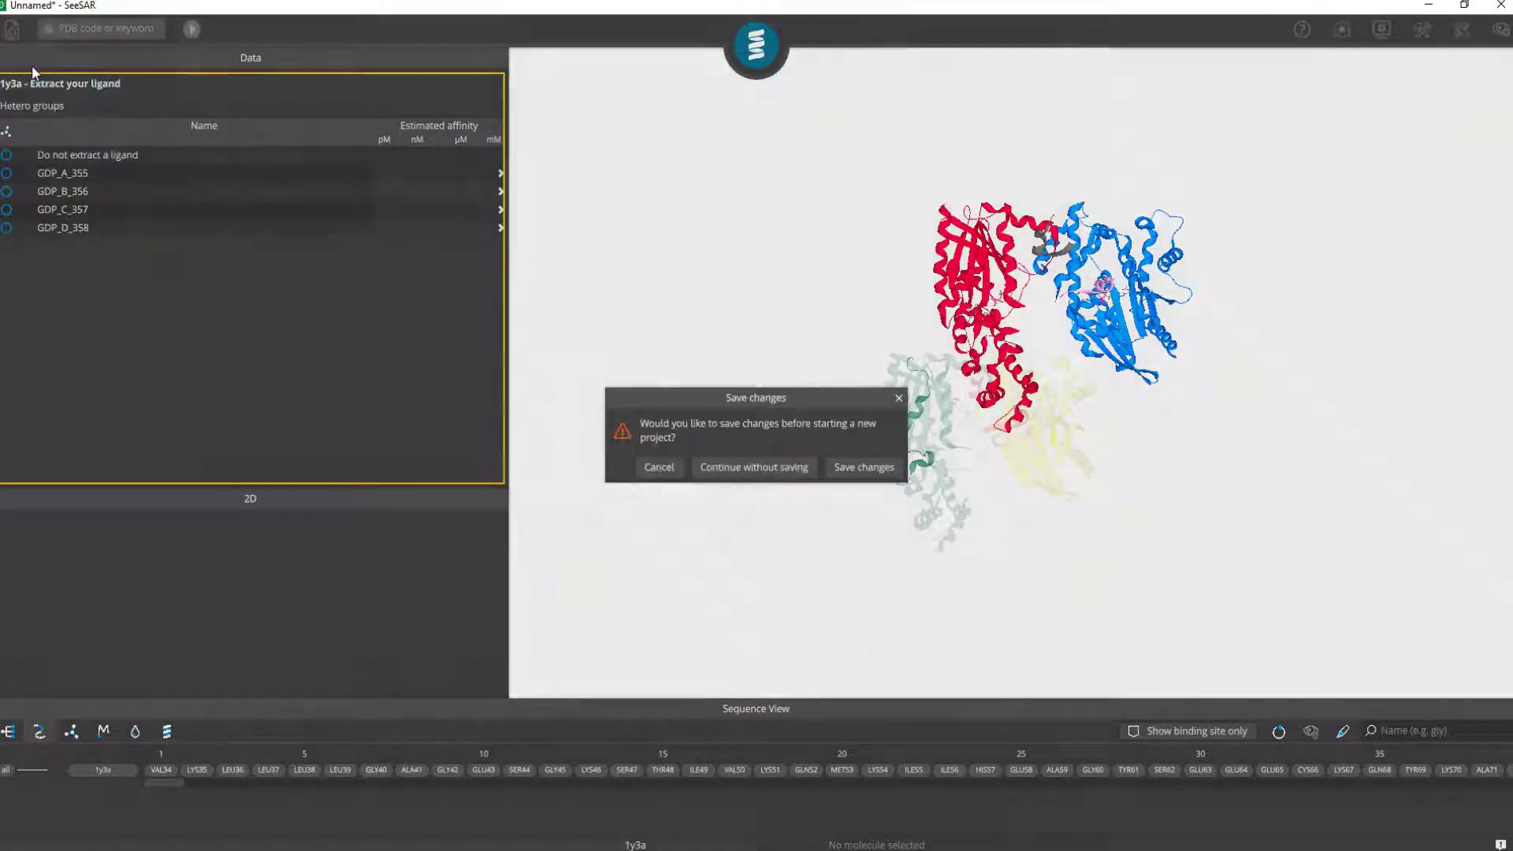
{"action": "left_click", "coordinate": [740, 474]}
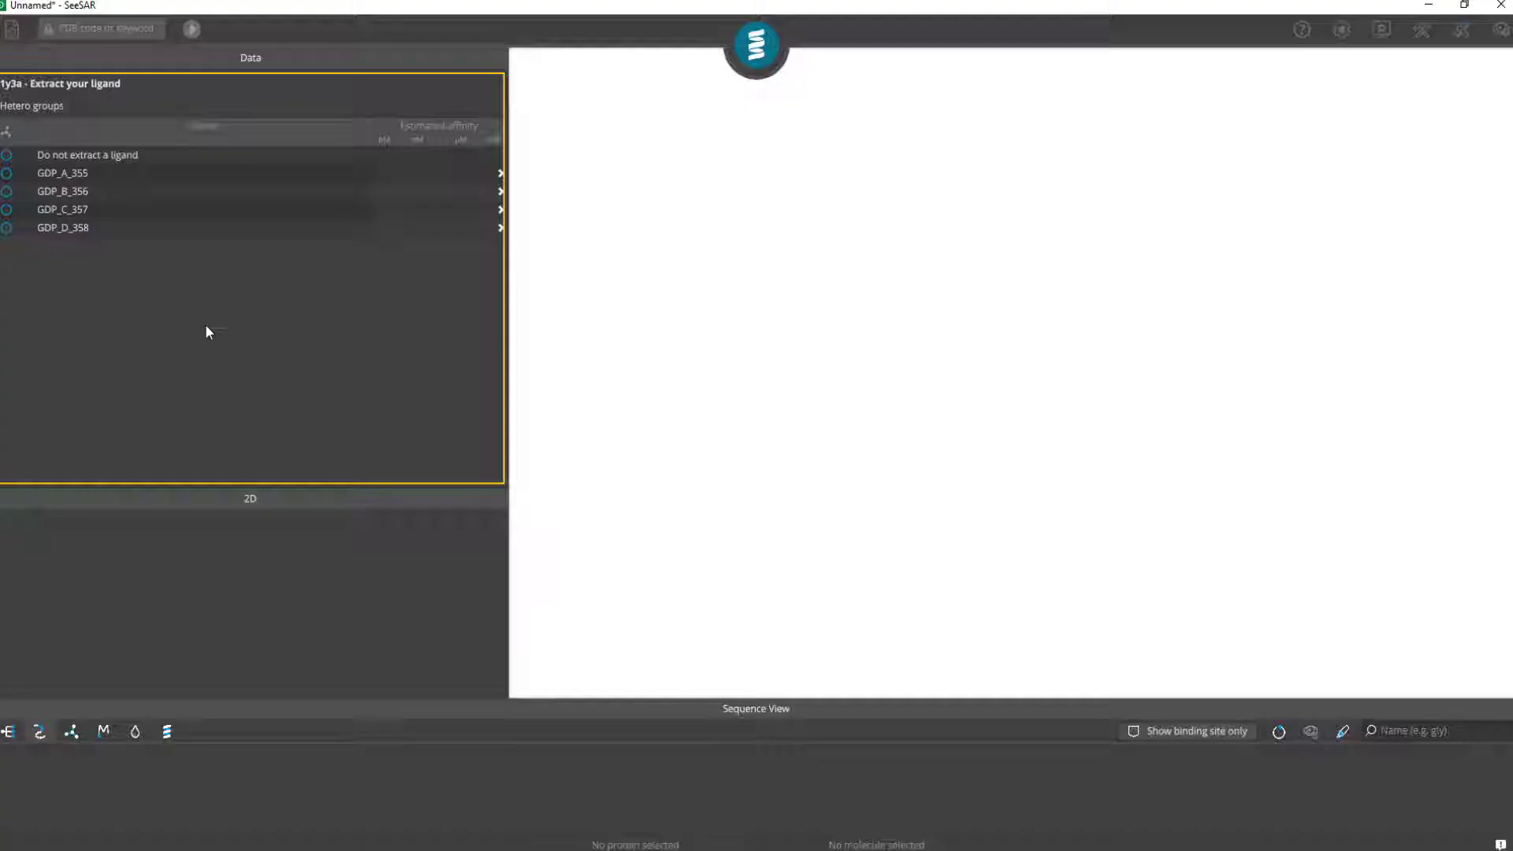
Load 1y3a.pdb from the recently used proteins, and replace it with a new empty project without saving
{"action": "left_click", "coordinate": [12, 29]}
{"action": "mouse_move", "coordinate": [70, 156]}
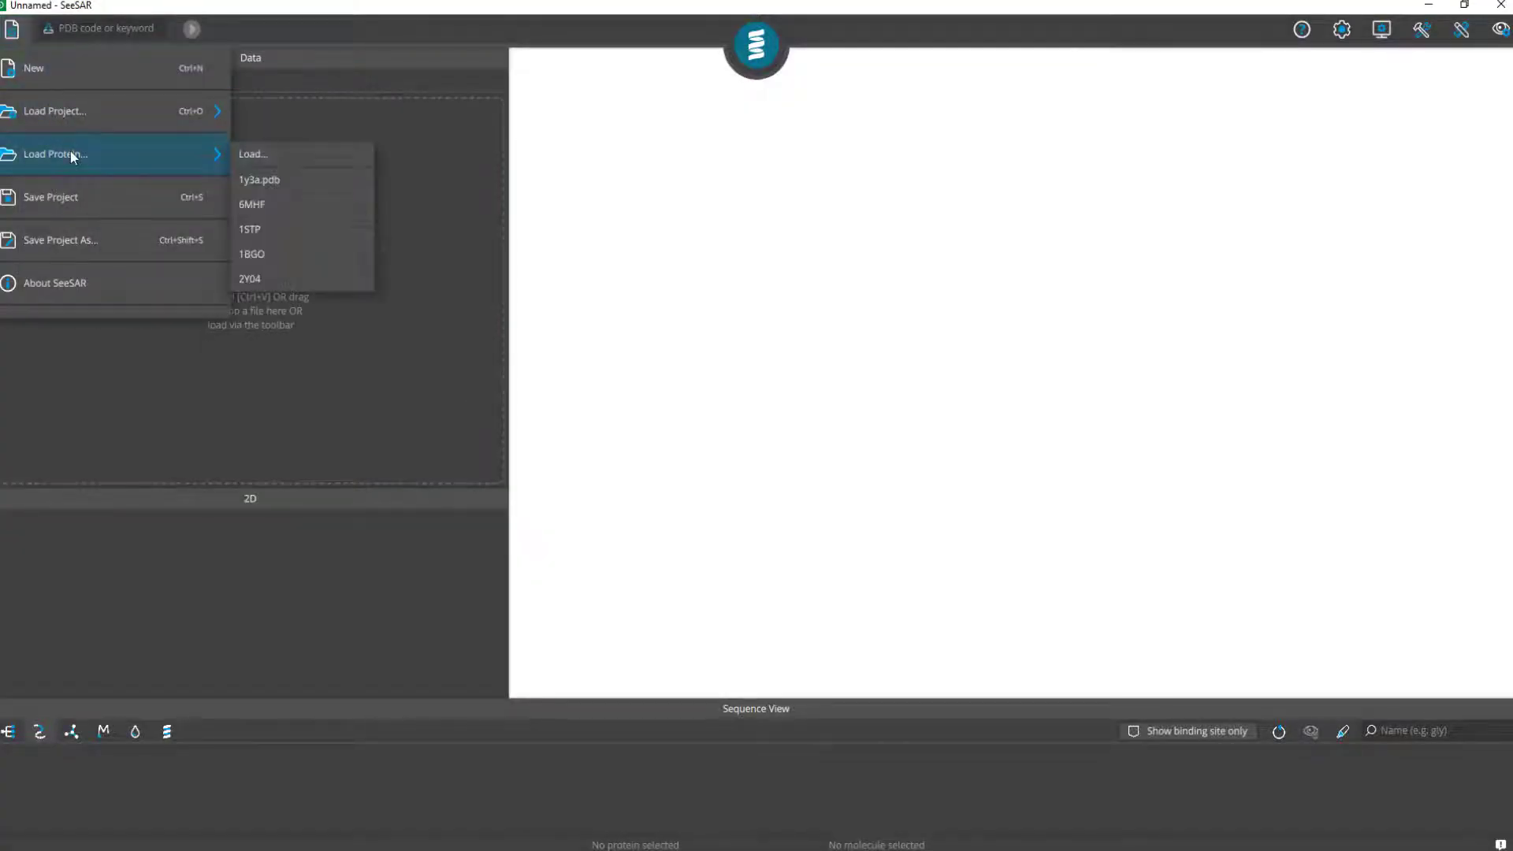
{"action": "left_click", "coordinate": [286, 186]}
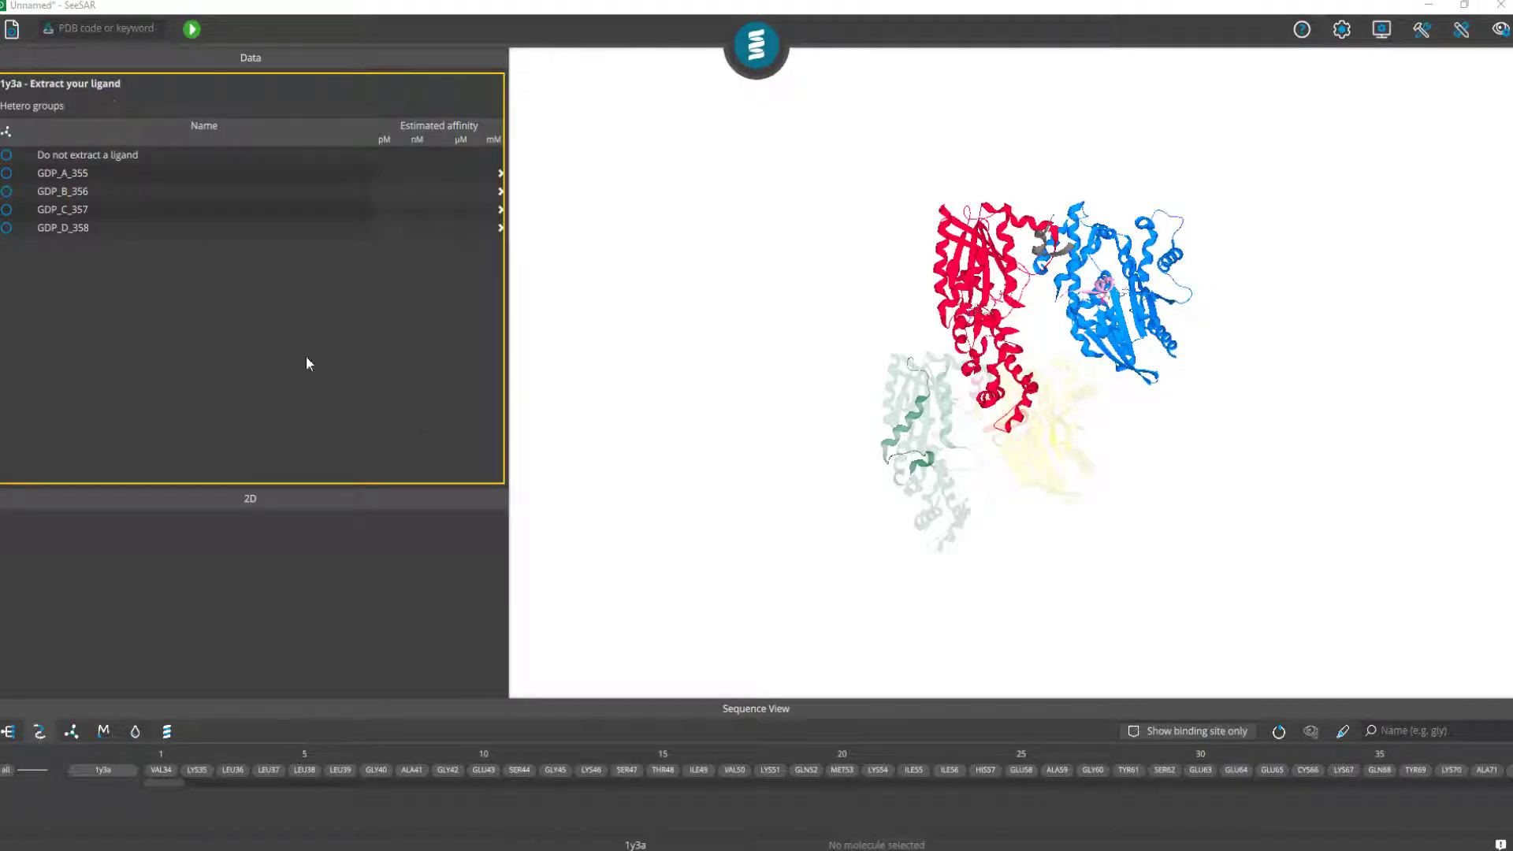
{"action": "left_click", "coordinate": [12, 29]}
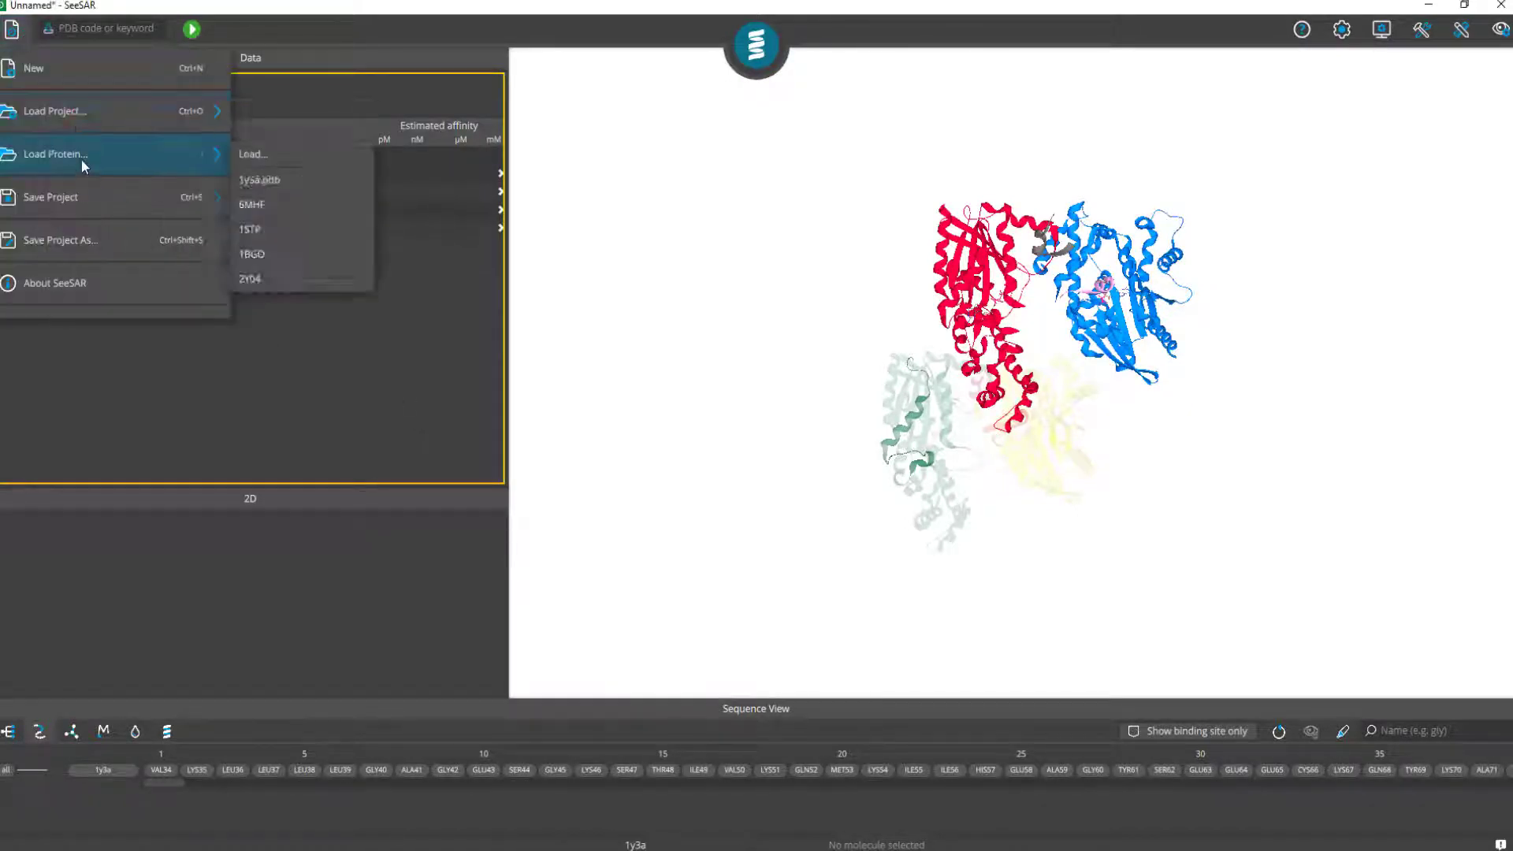
{"action": "left_click", "coordinate": [70, 73]}
{"action": "left_click", "coordinate": [754, 468]}
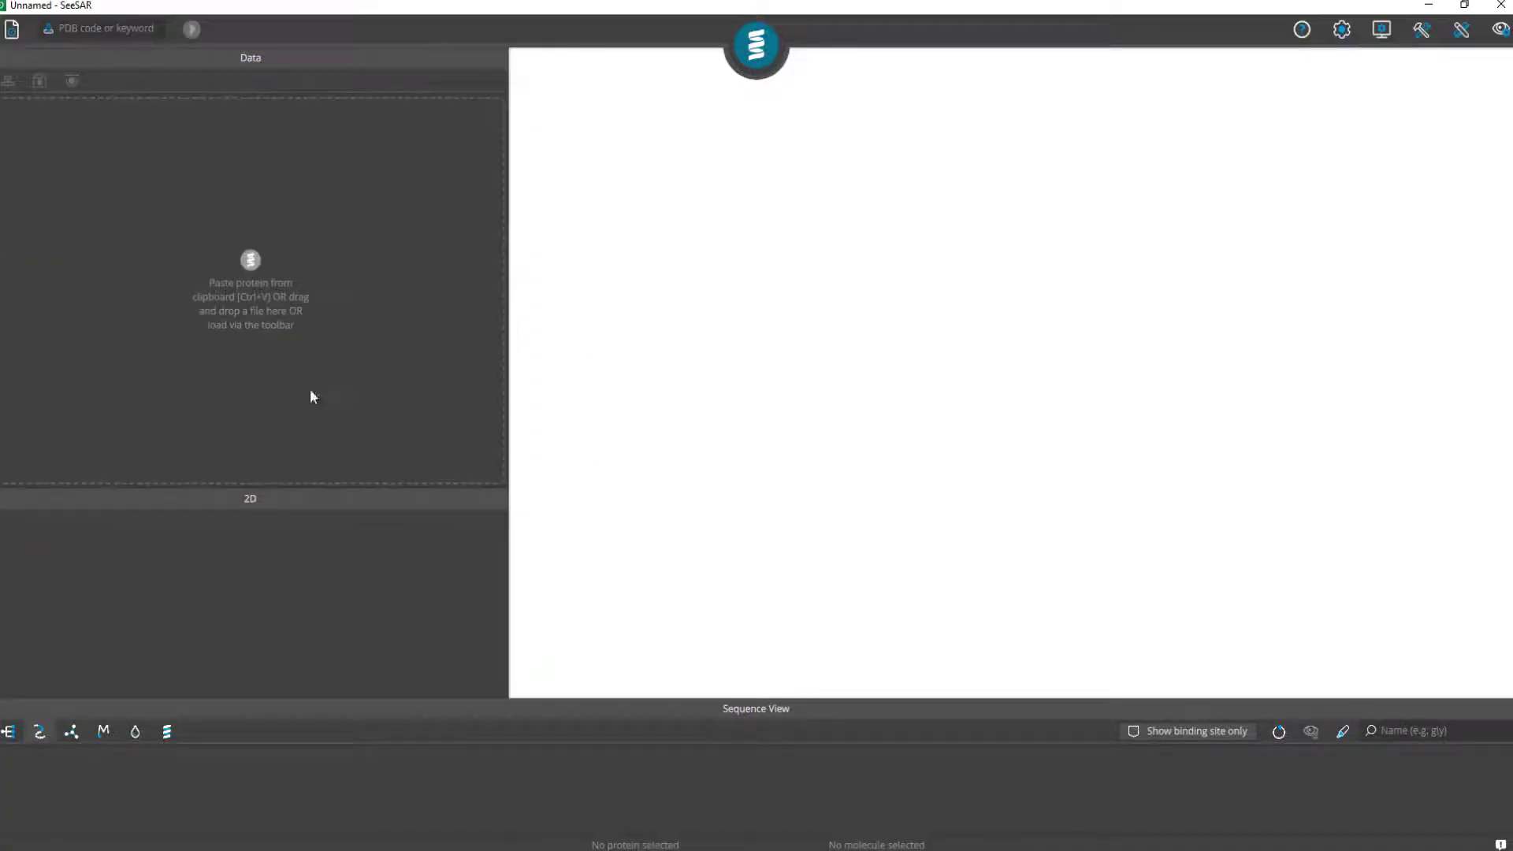
Search the RCSB PDB by the keyword "salbutamol" and load the turkey beta1 adrenergic receptor structure 2Y04
{"action": "left_click", "coordinate": [107, 29]}
{"action": "type", "text": "salbutamol"}
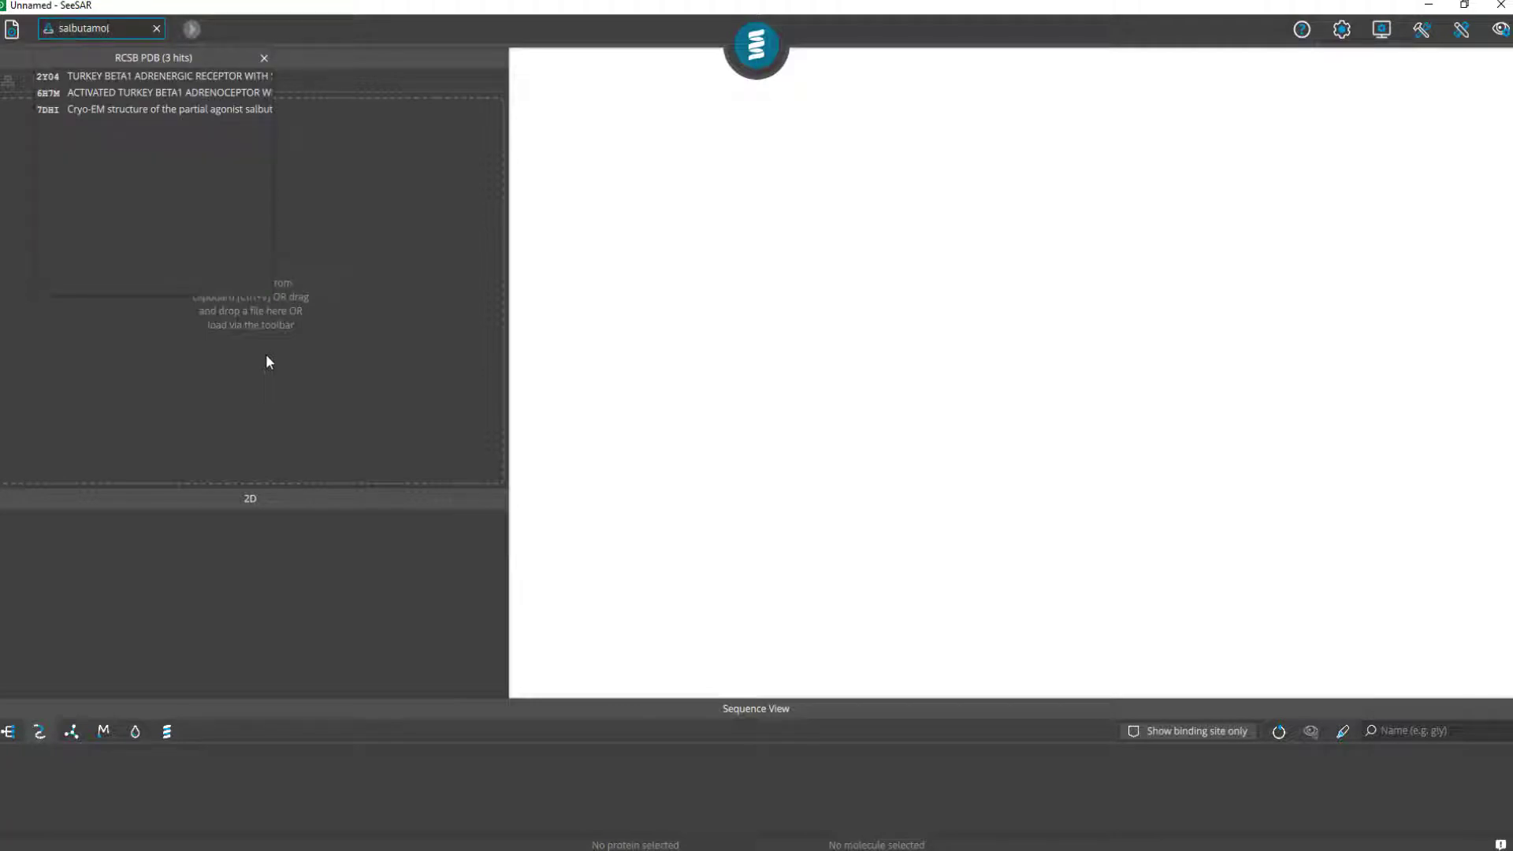
{"action": "left_click", "coordinate": [170, 79]}
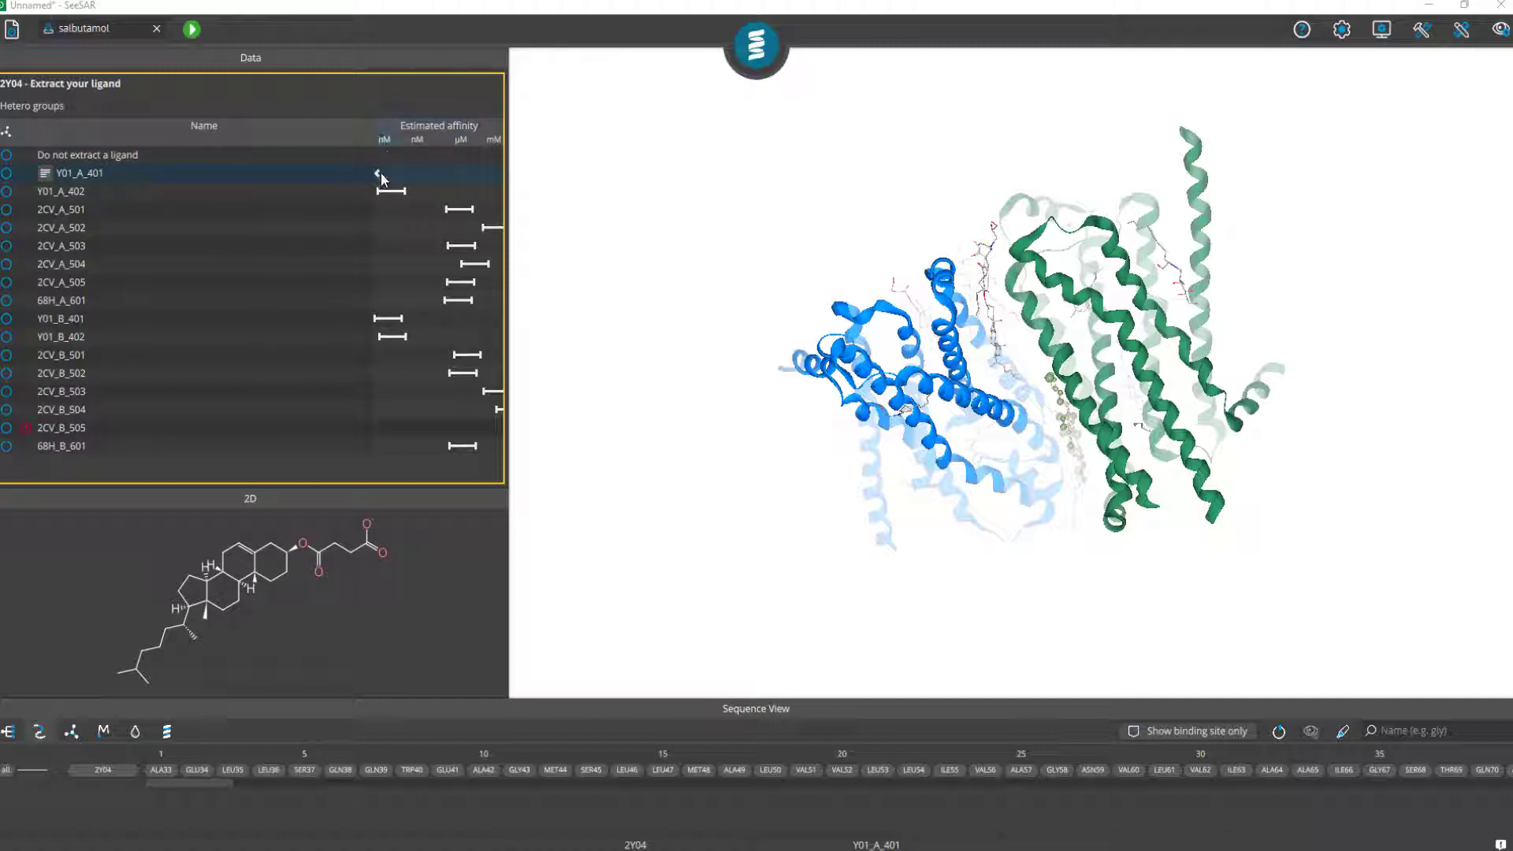
Choose the hetero group Y01_A_401 as the ligand to extract from 2Y04 and apply the extraction
{"action": "left_click", "coordinate": [6, 173]}
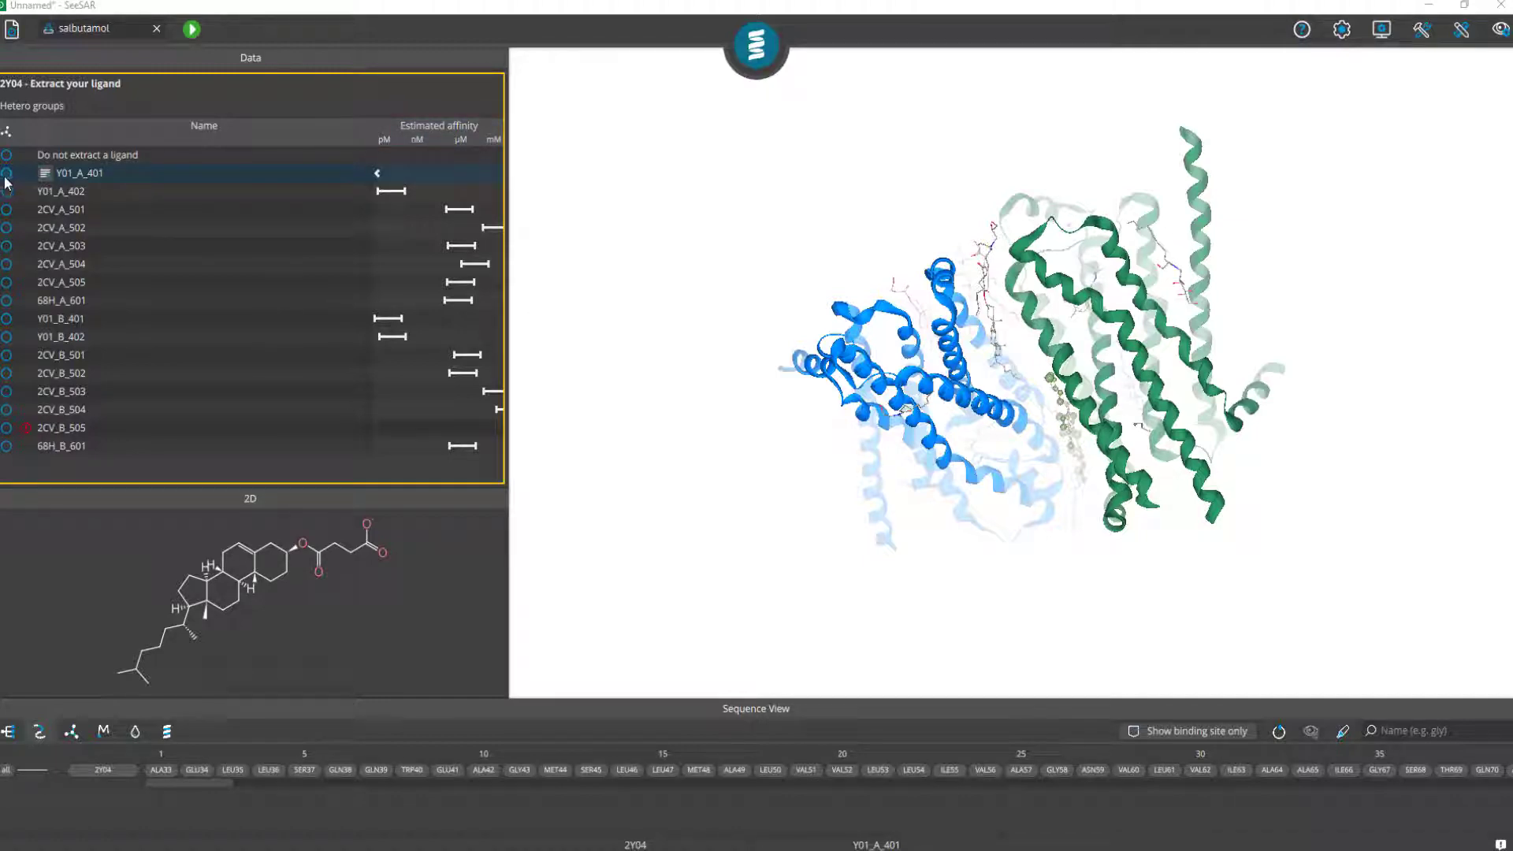
{"action": "left_click", "coordinate": [190, 32]}
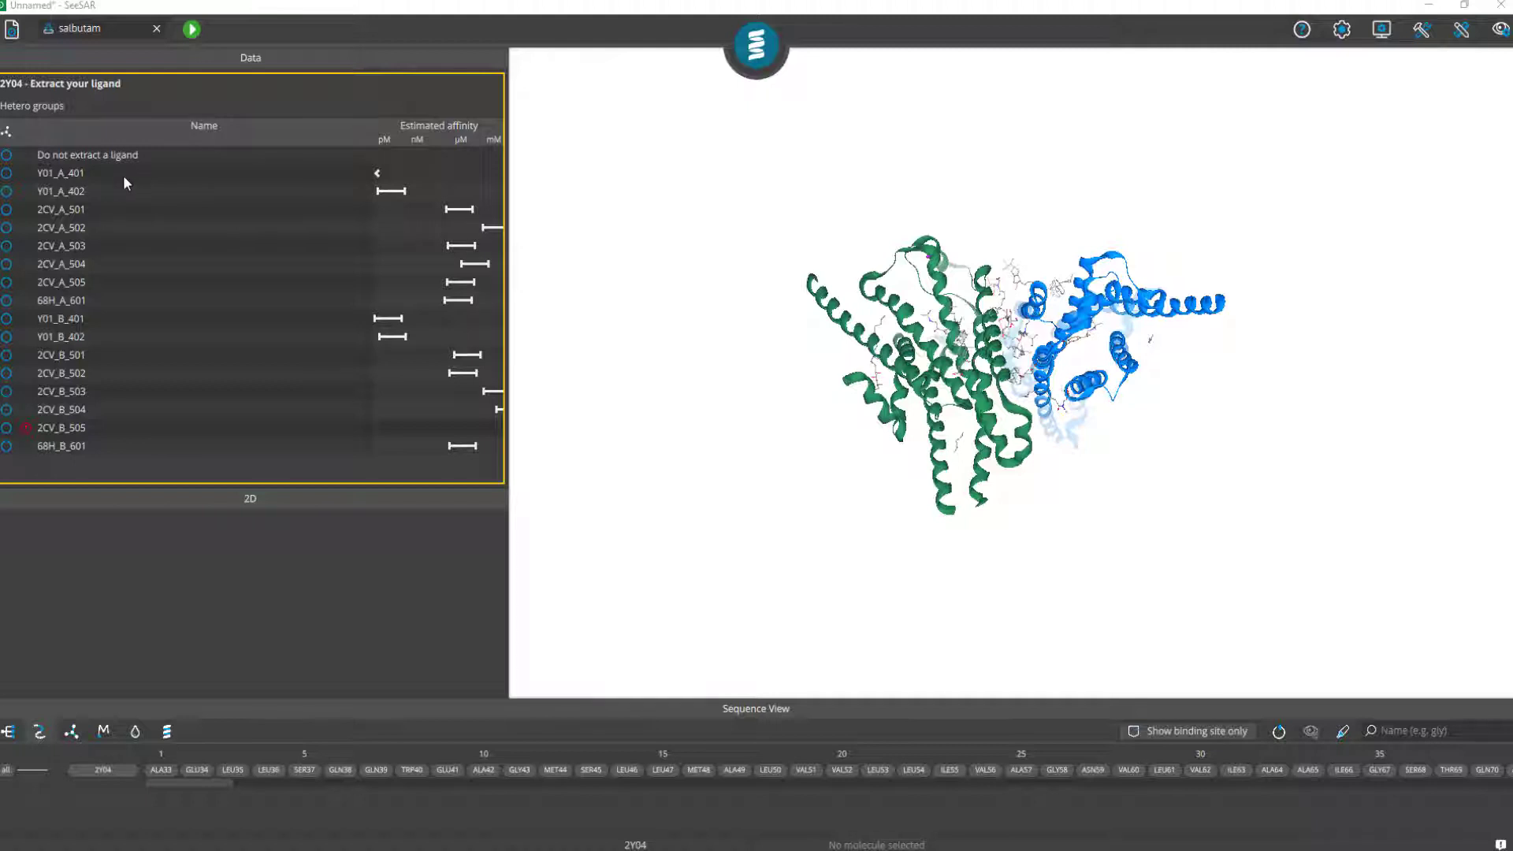
{"action": "left_click", "coordinate": [8, 172]}
{"action": "left_click", "coordinate": [6, 154]}
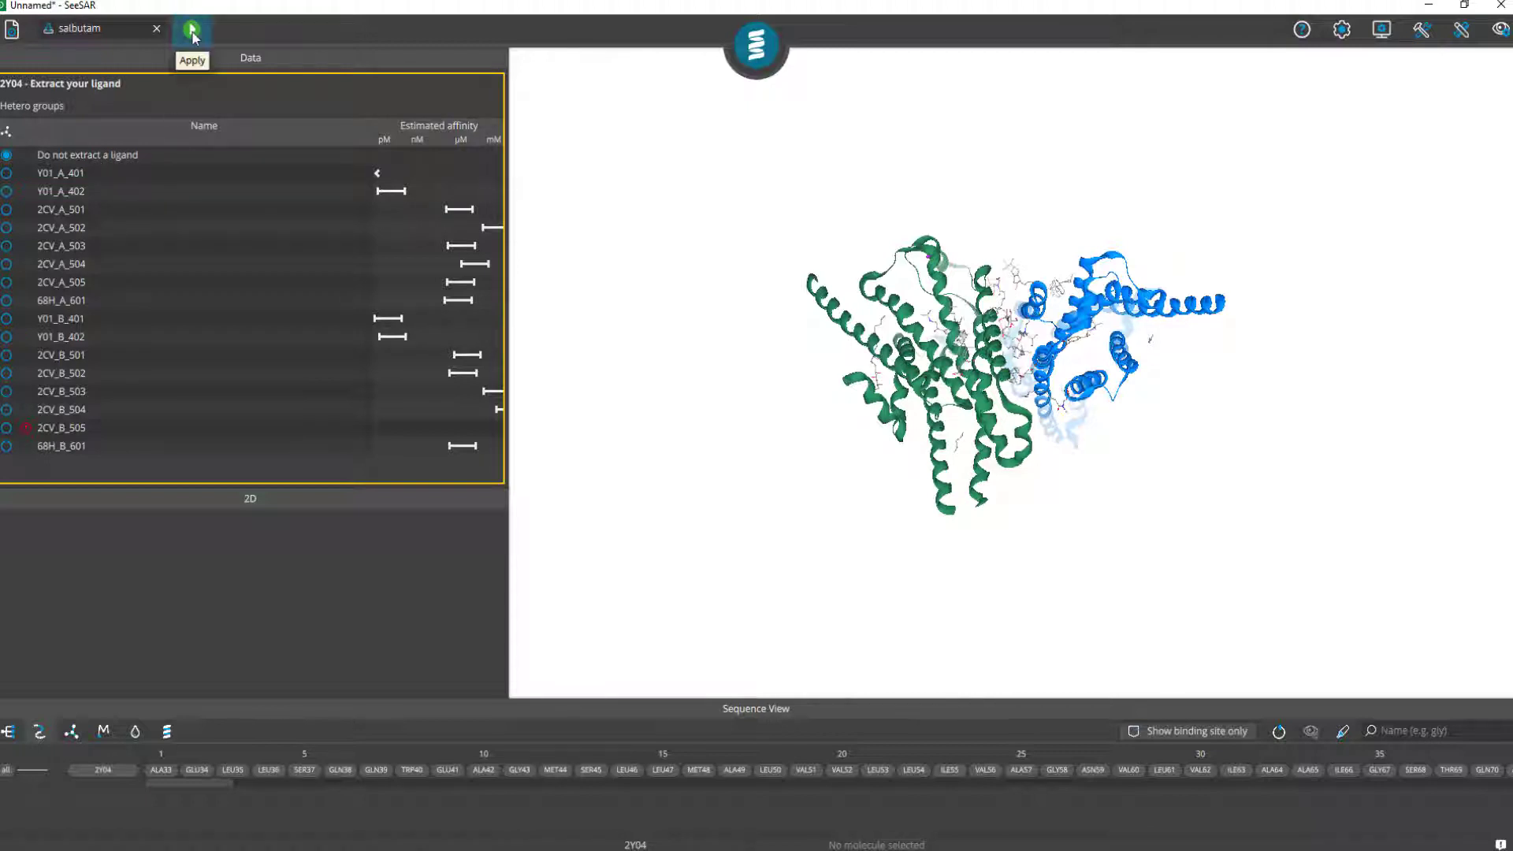
{"action": "left_click", "coordinate": [319, 173]}
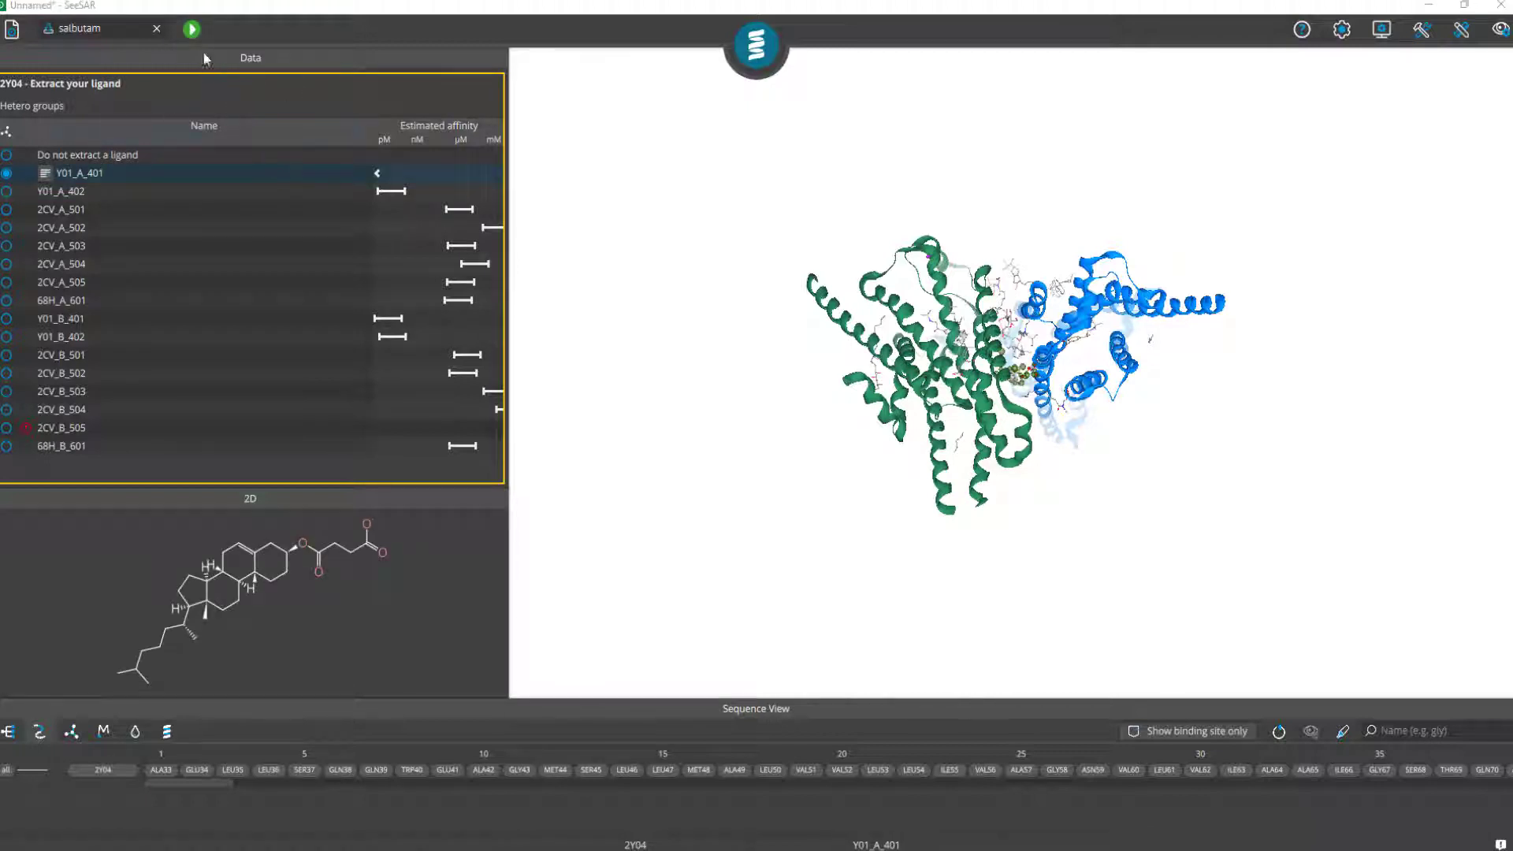
{"action": "left_click", "coordinate": [193, 31]}
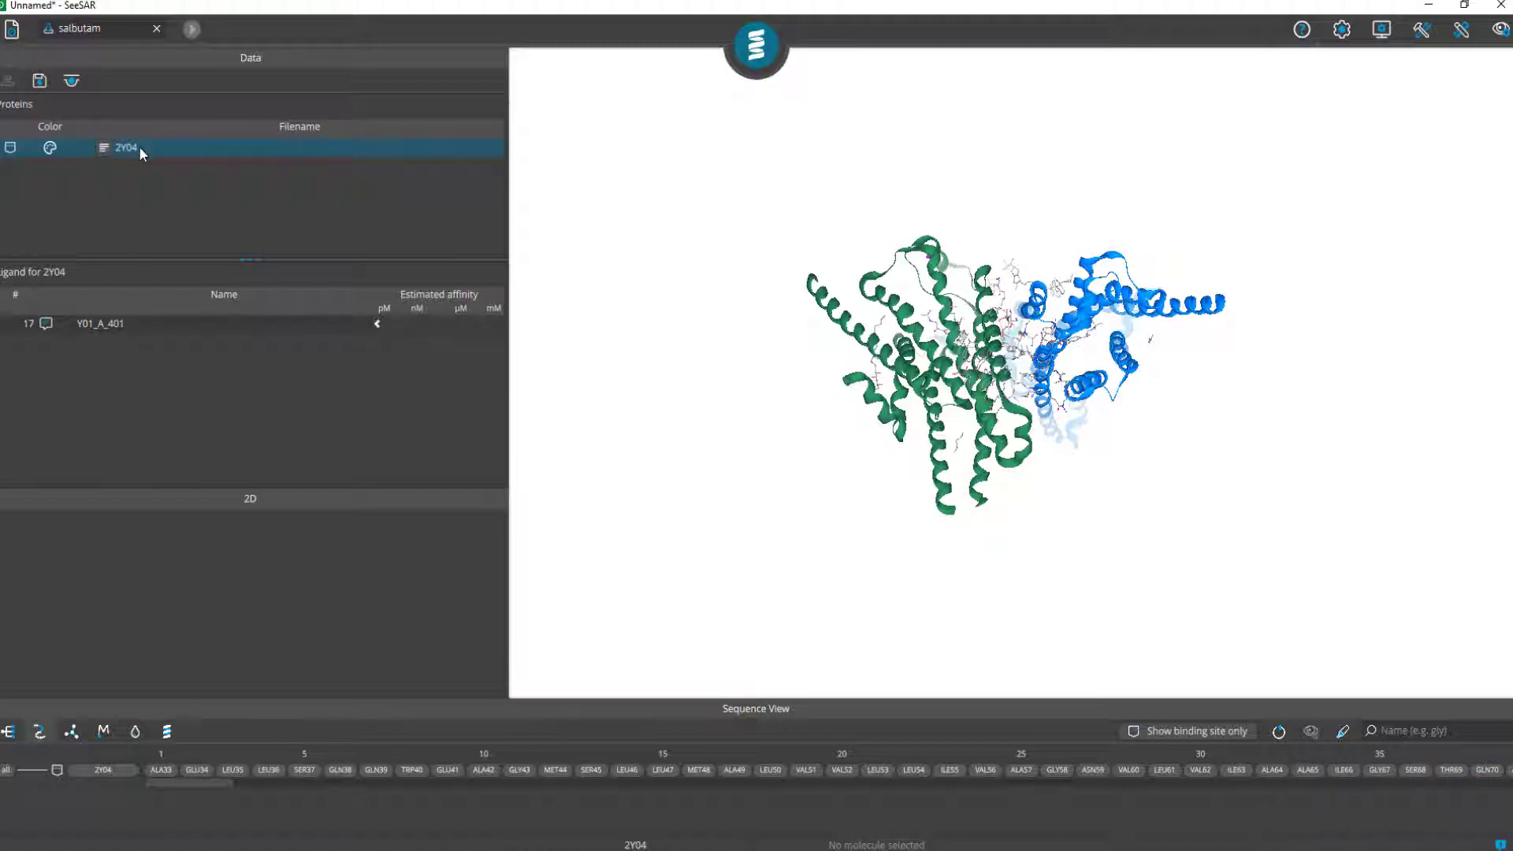
{"action": "left_click", "coordinate": [39, 84]}
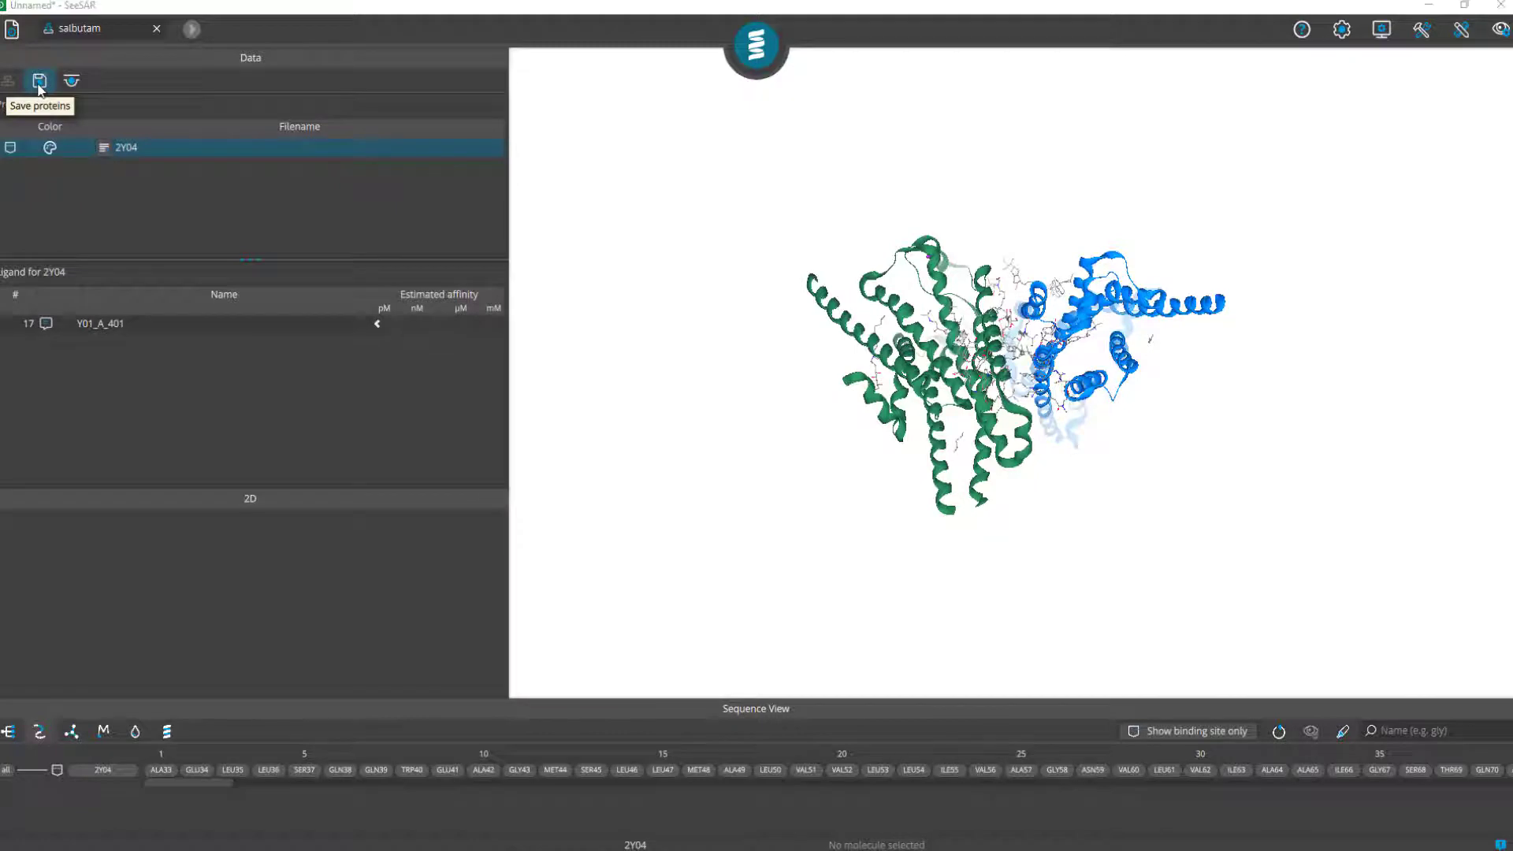
{"action": "left_click", "coordinate": [581, 27]}
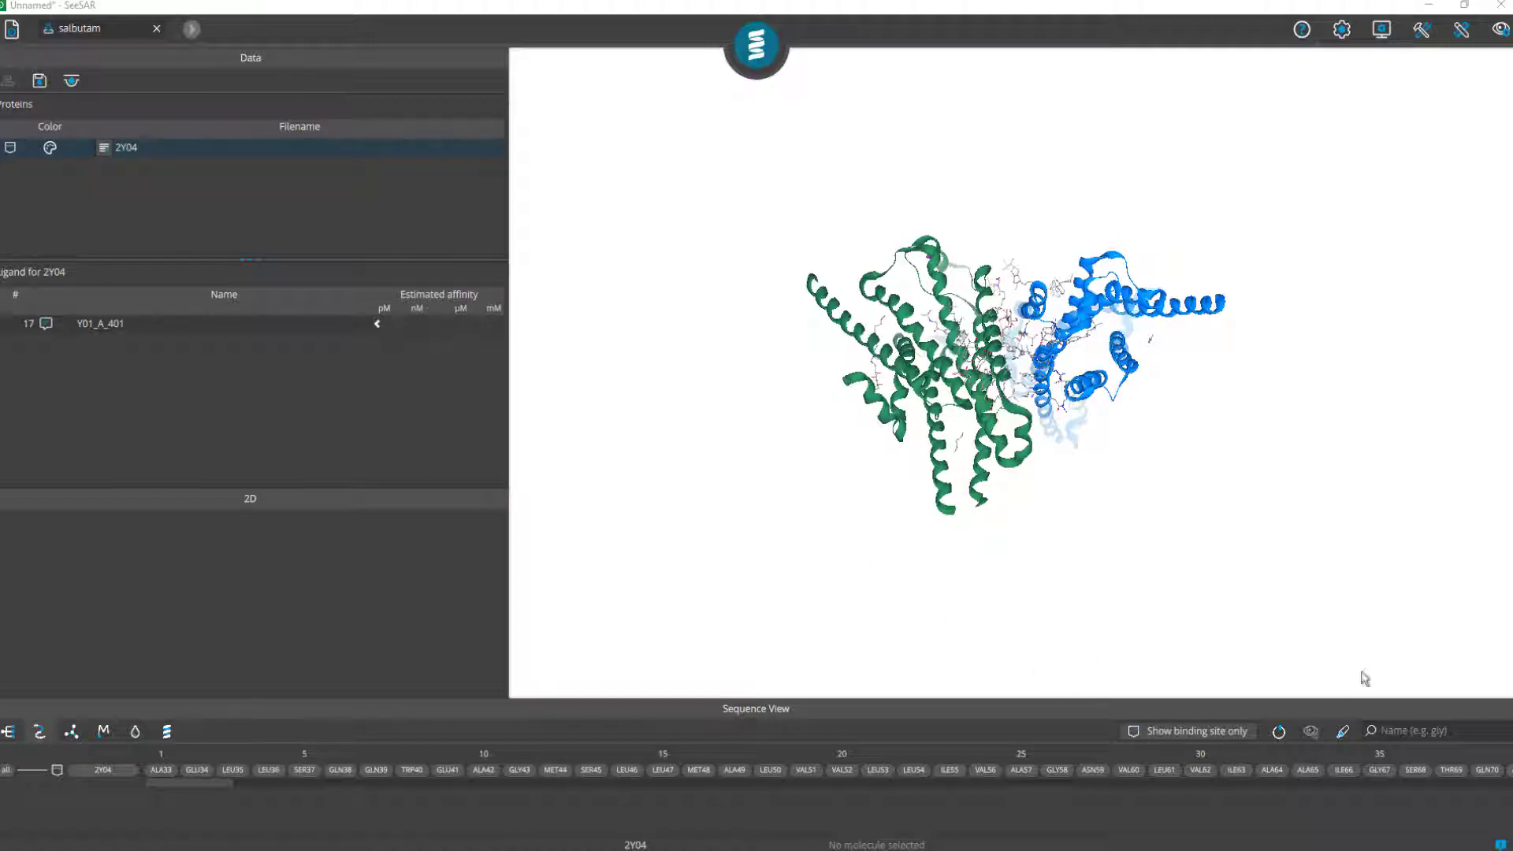
Read the notification in the Message Center and close it without clearing the message
{"action": "left_click", "coordinate": [1500, 844]}
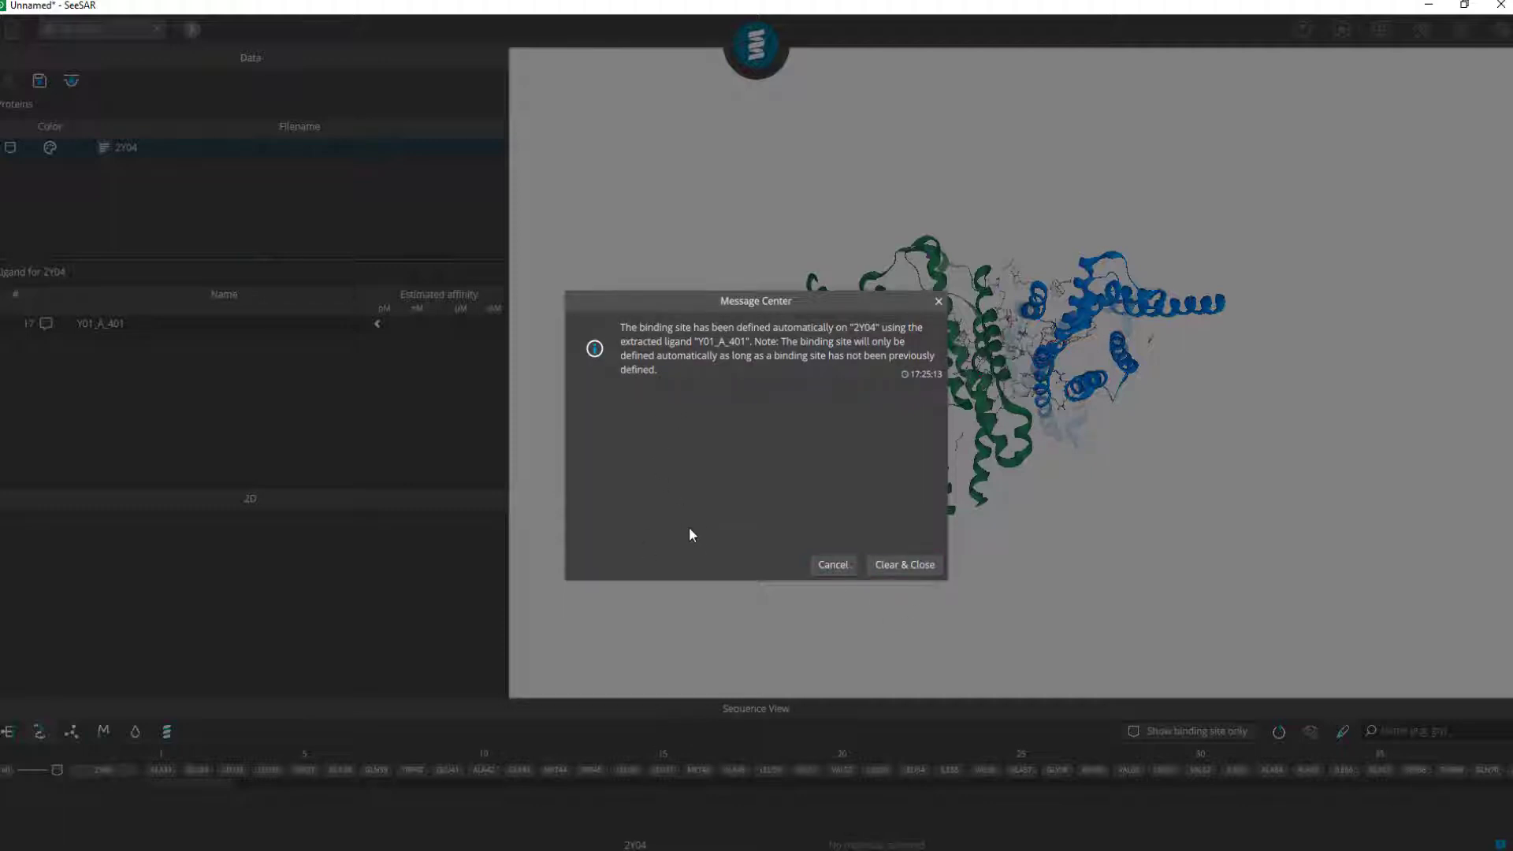
{"action": "left_click", "coordinate": [823, 566]}
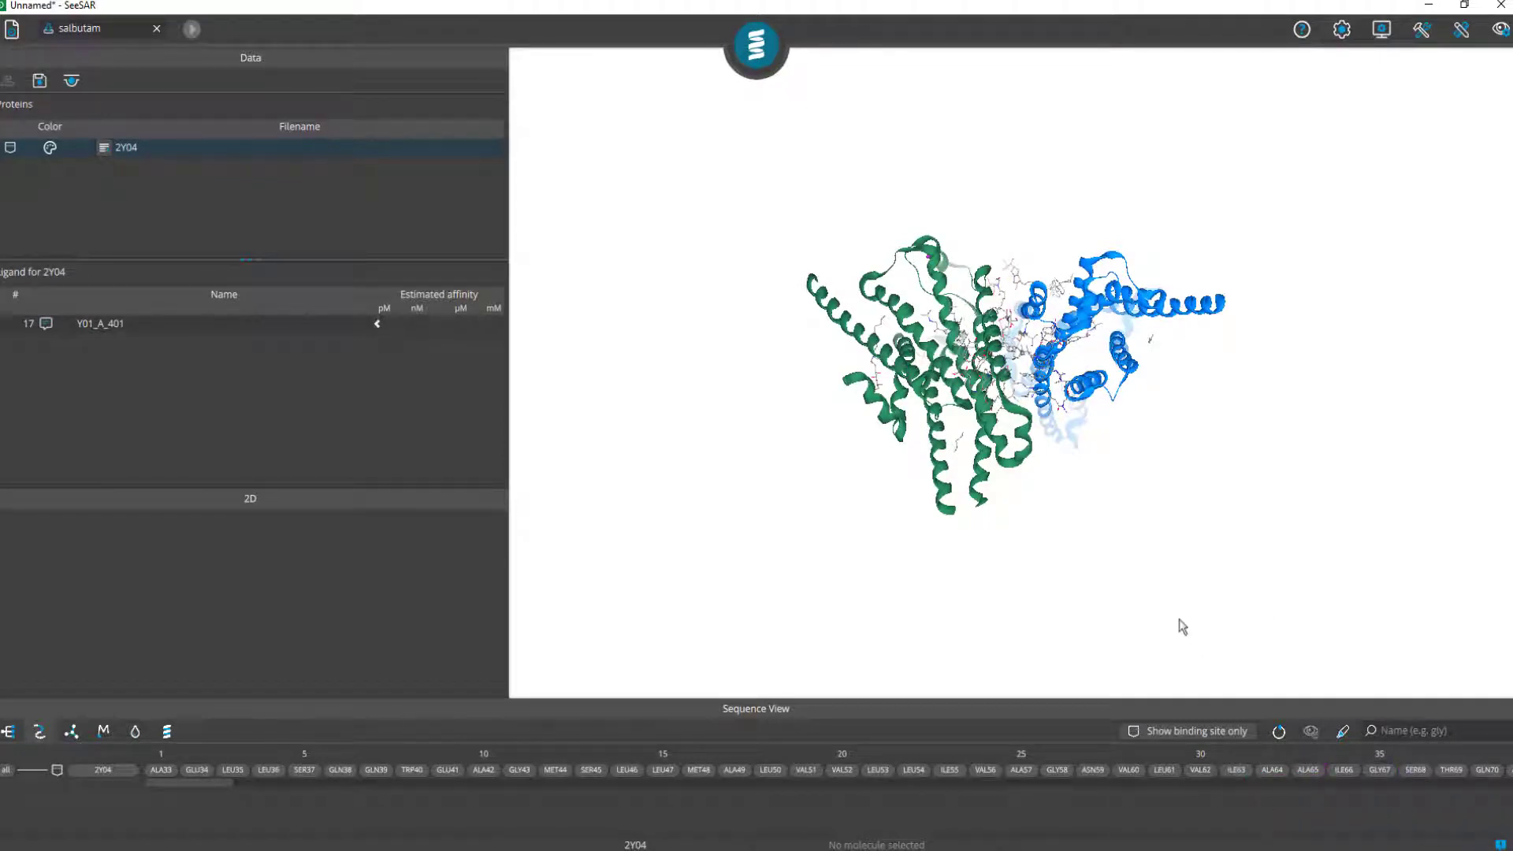
{"action": "left_click", "coordinate": [1500, 844]}
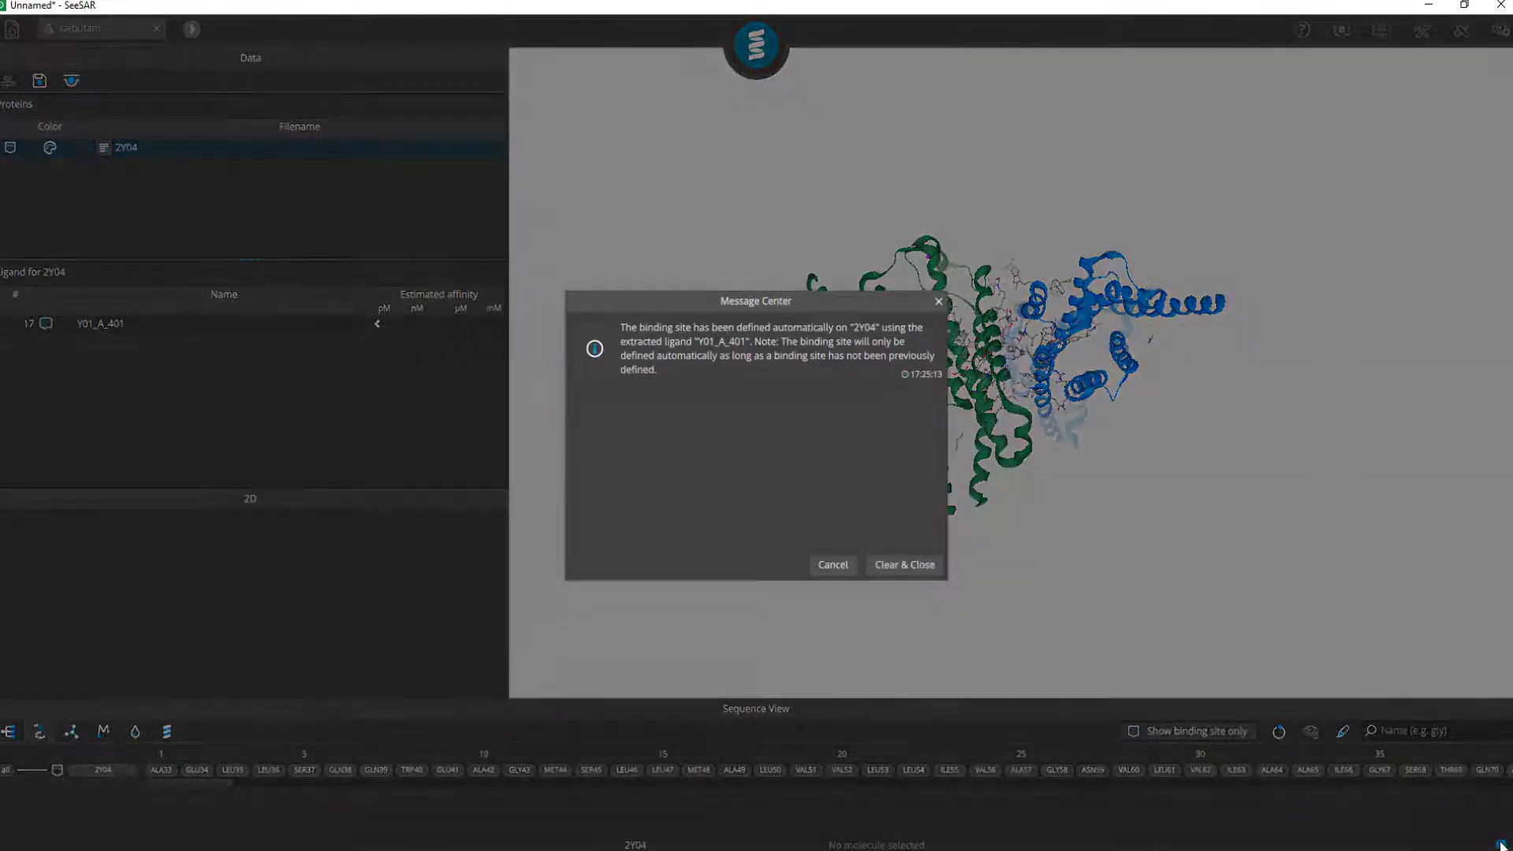
{"action": "left_click", "coordinate": [938, 302]}
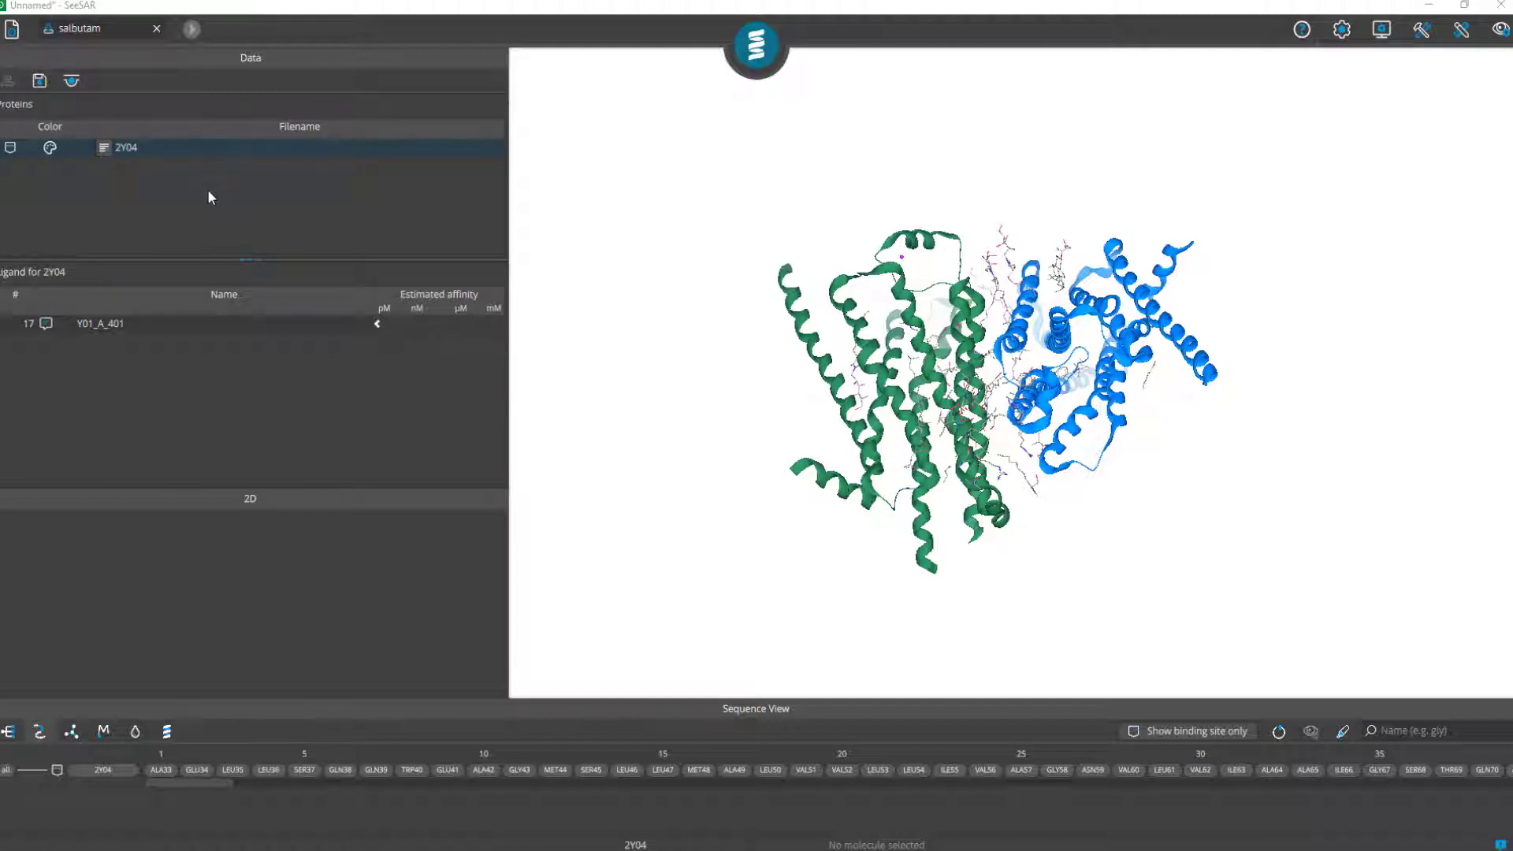
Change the display color of protein 2Y04 to red
{"action": "left_click", "coordinate": [50, 148]}
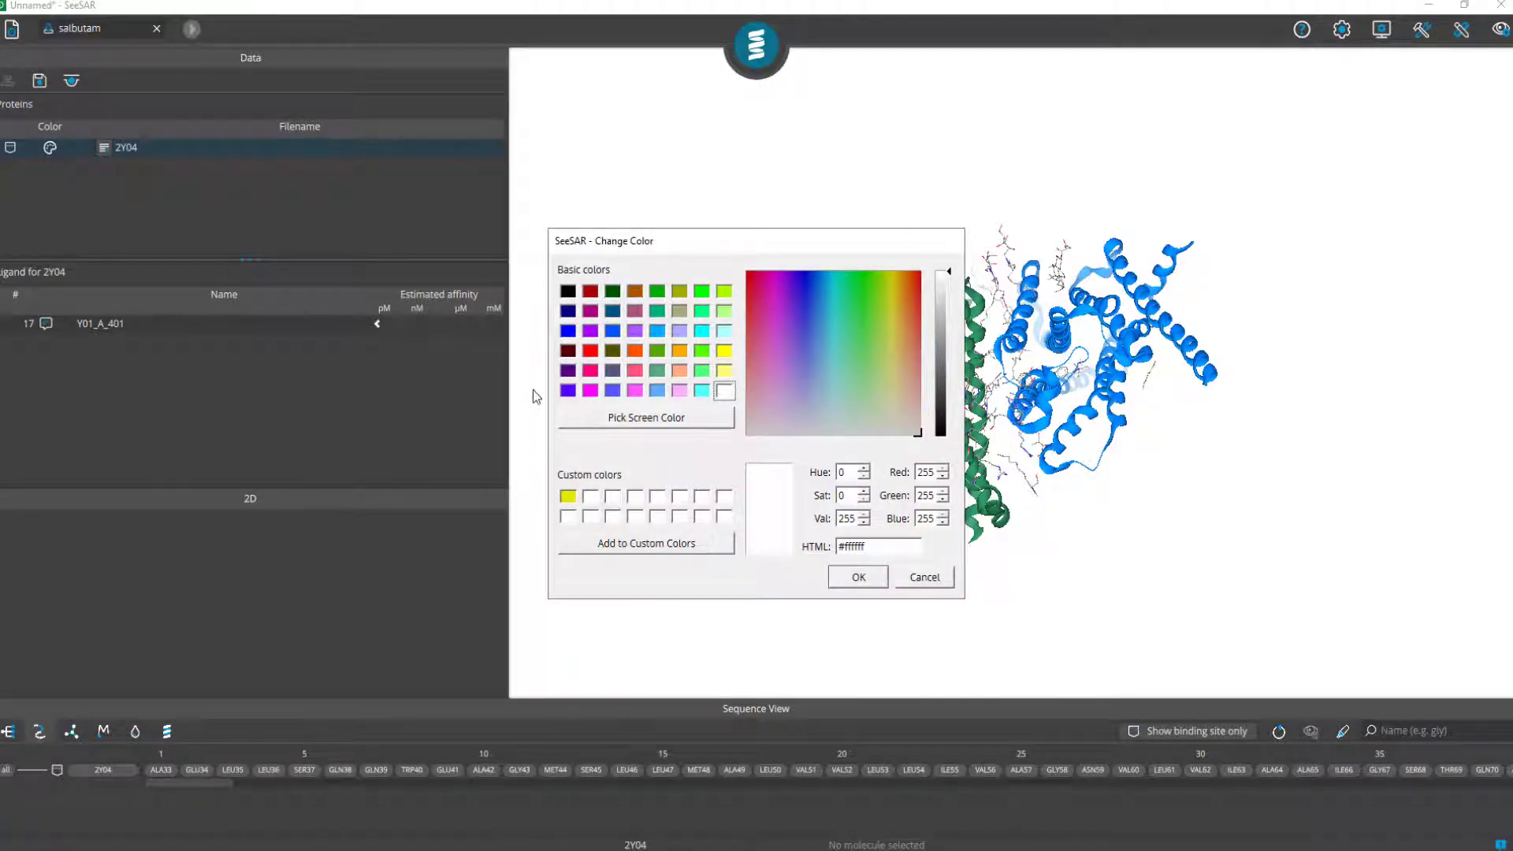
{"action": "left_click", "coordinate": [592, 352]}
{"action": "left_click", "coordinate": [856, 579]}
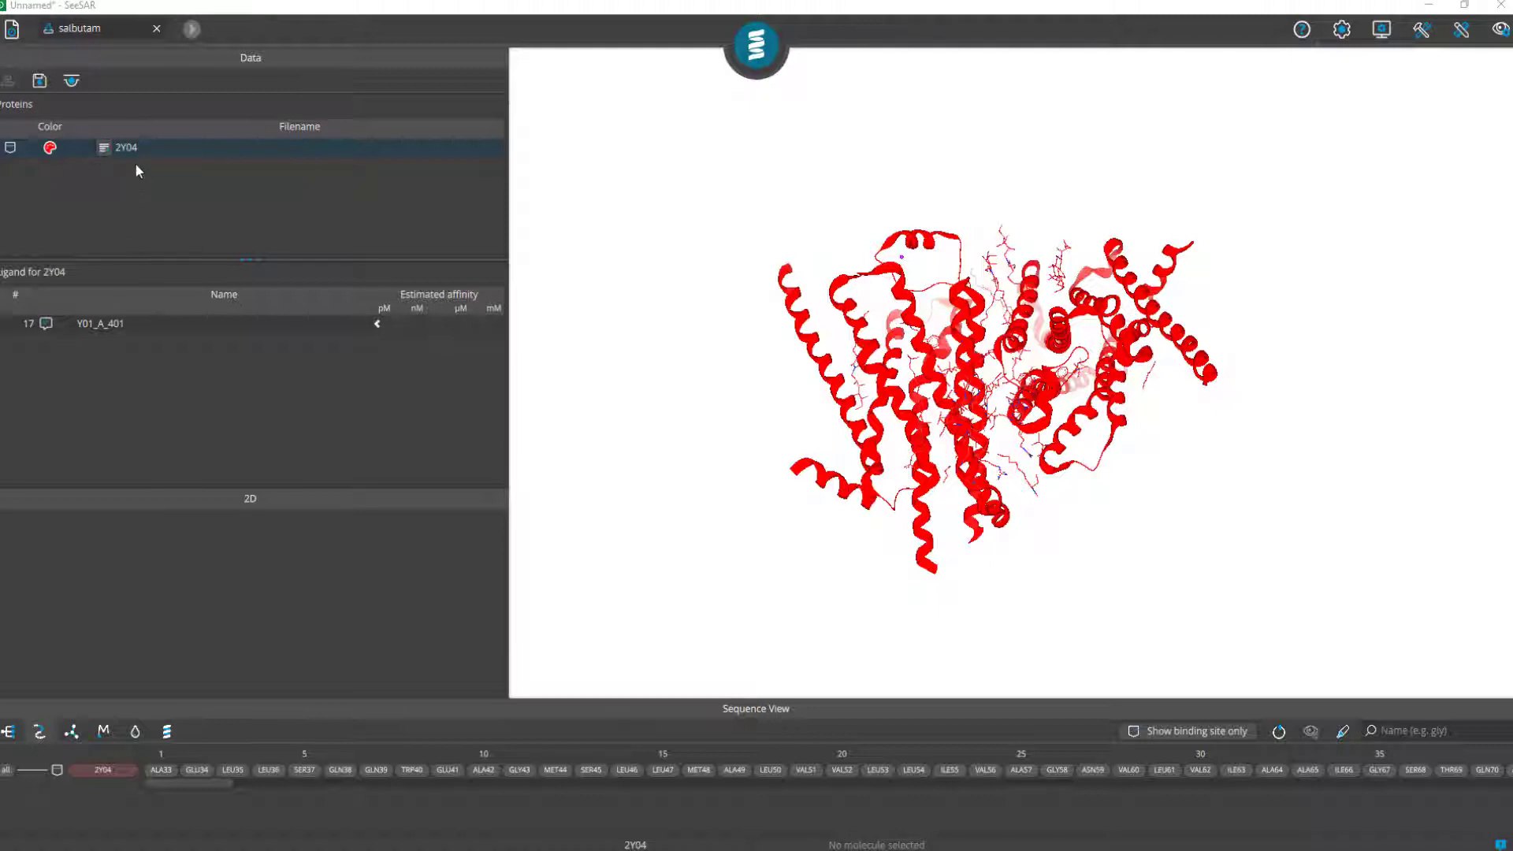
Open the name of protein 2Y04 for editing without changing it, and view the ligand change, delete and Protein Editor options
{"action": "double_click", "coordinate": [161, 148]}
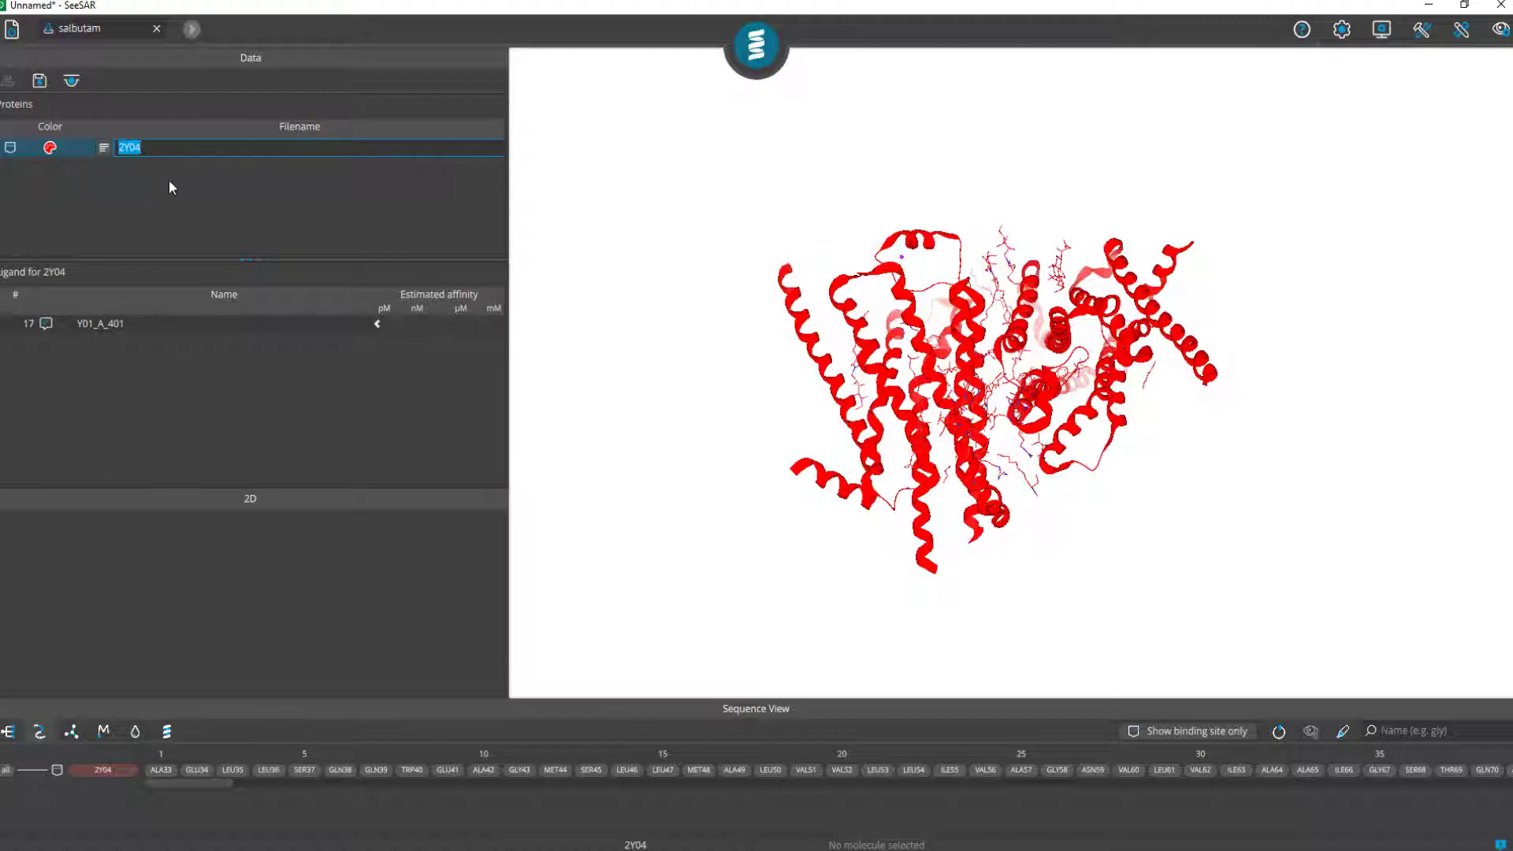
{"action": "key", "text": "Return"}
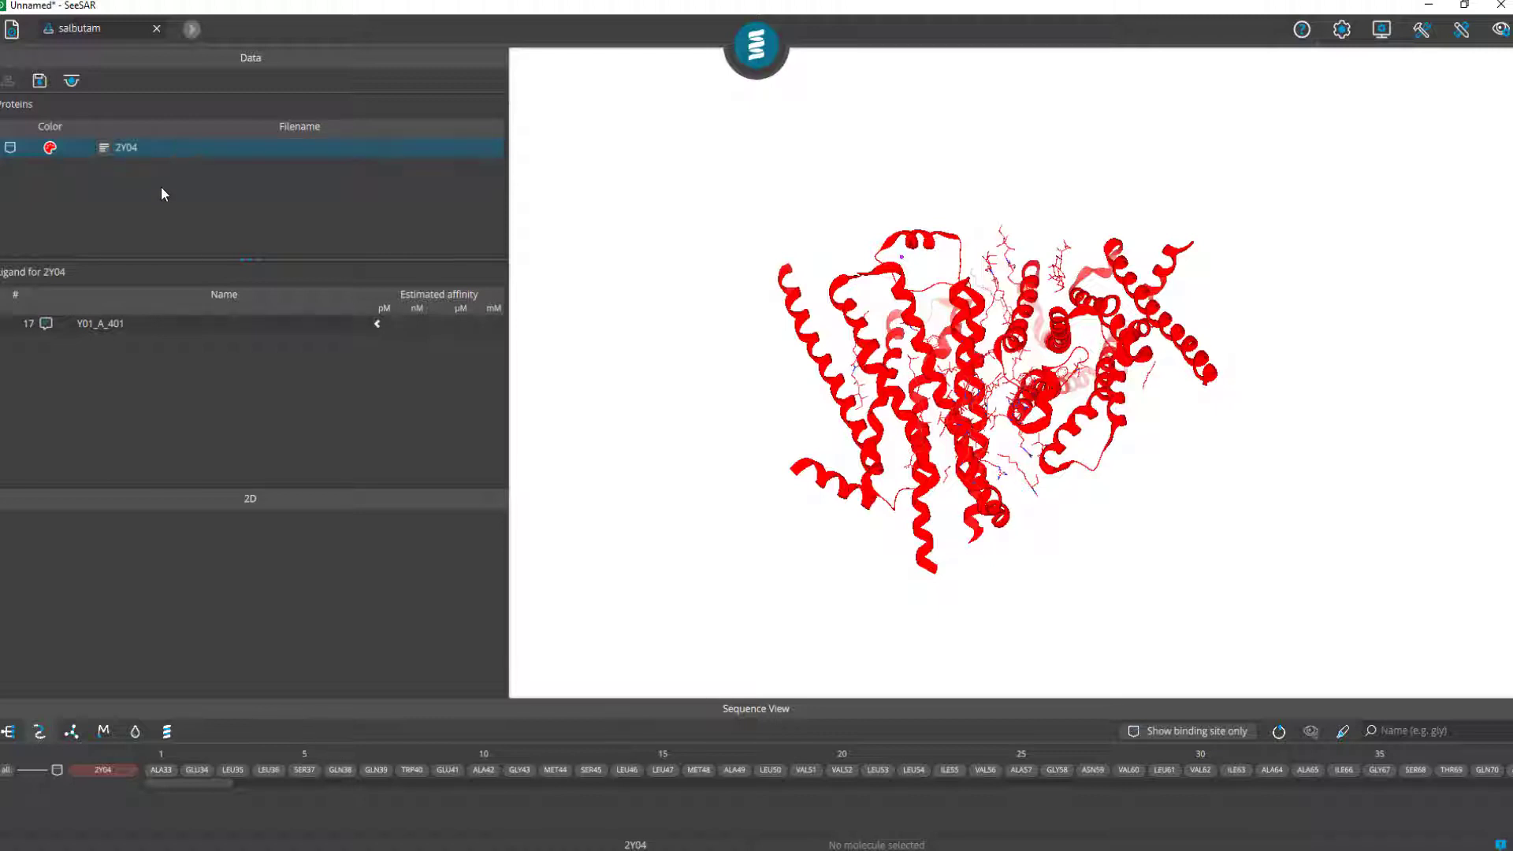
{"action": "left_click", "coordinate": [104, 148]}
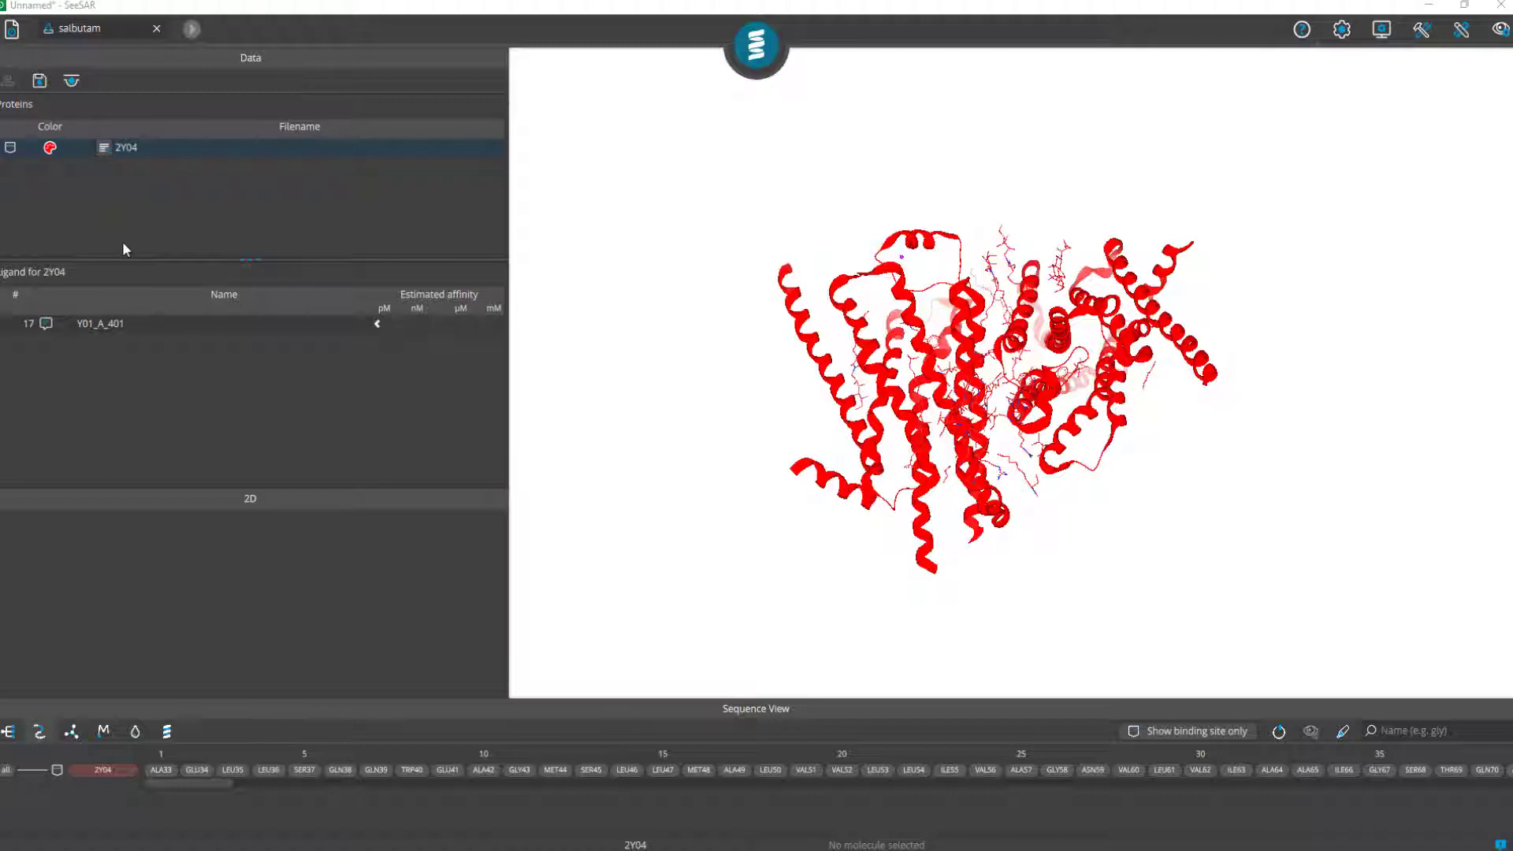
{"action": "left_click", "coordinate": [103, 148]}
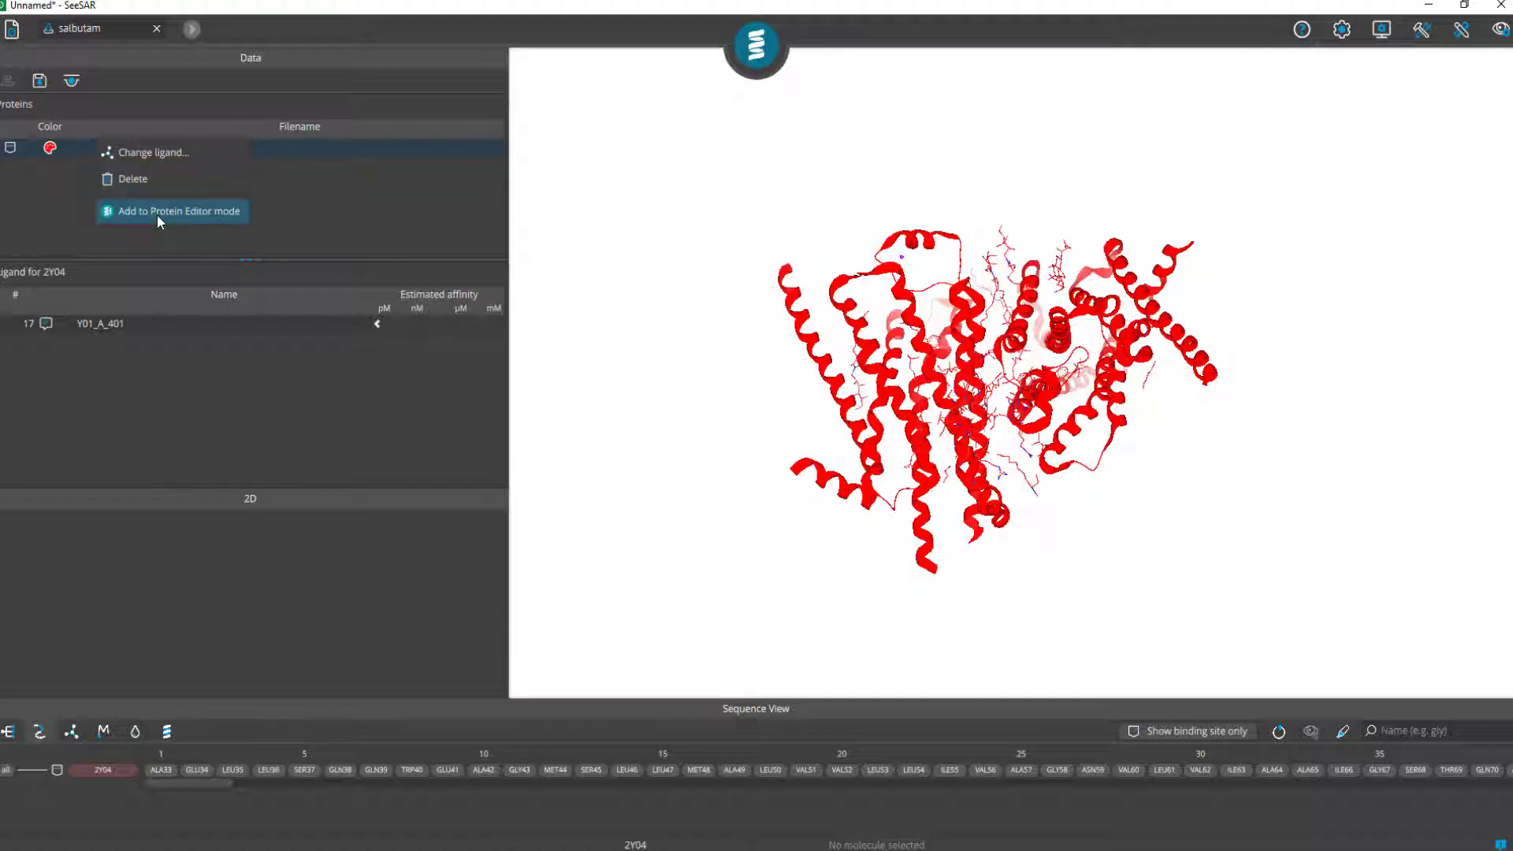
{"action": "left_click", "coordinate": [64, 184]}
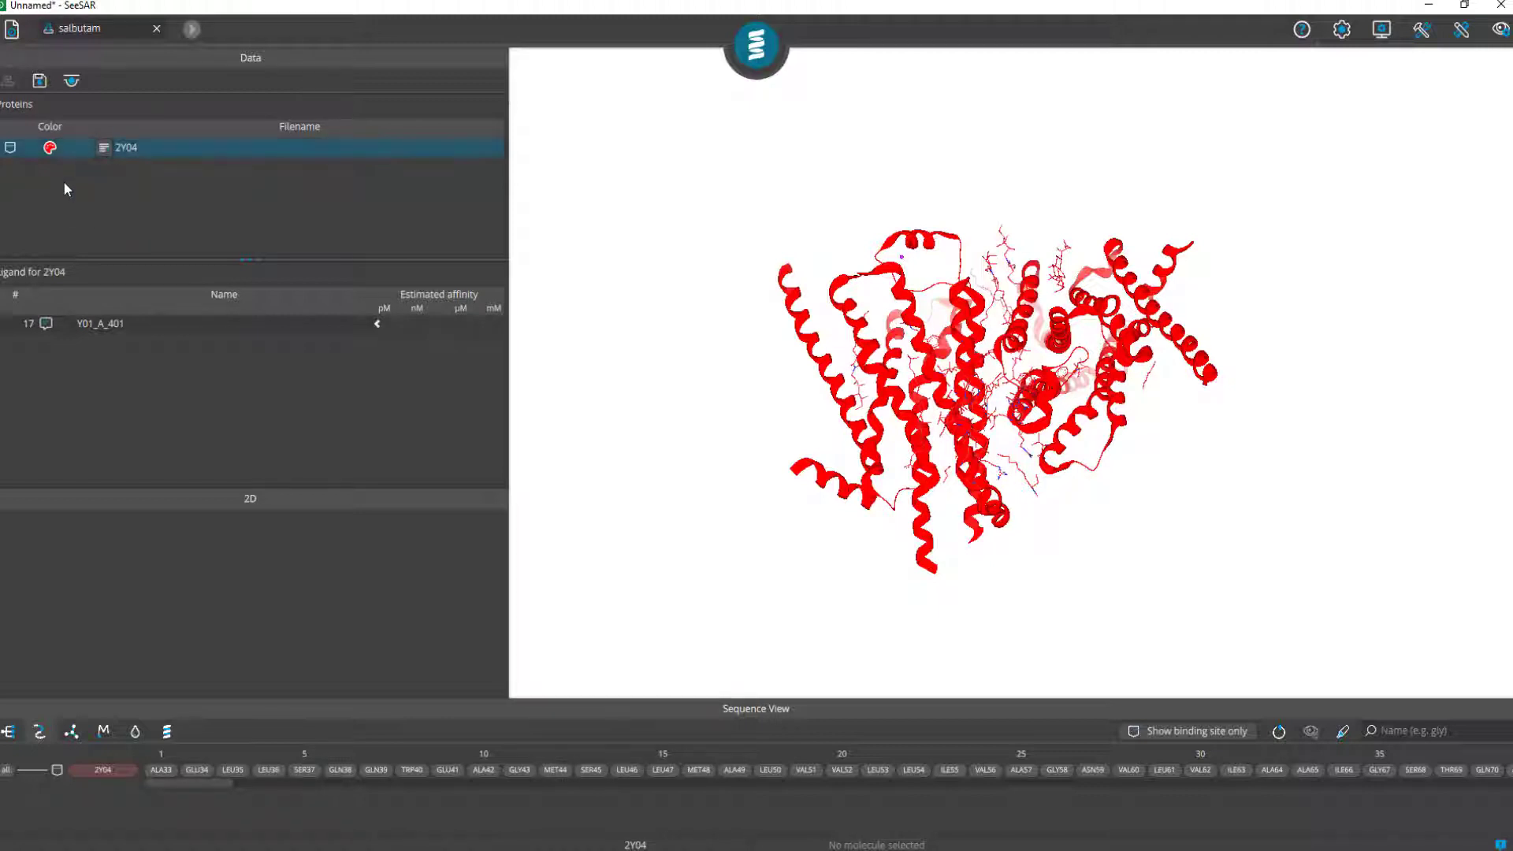
{"action": "right_click", "coordinate": [132, 154]}
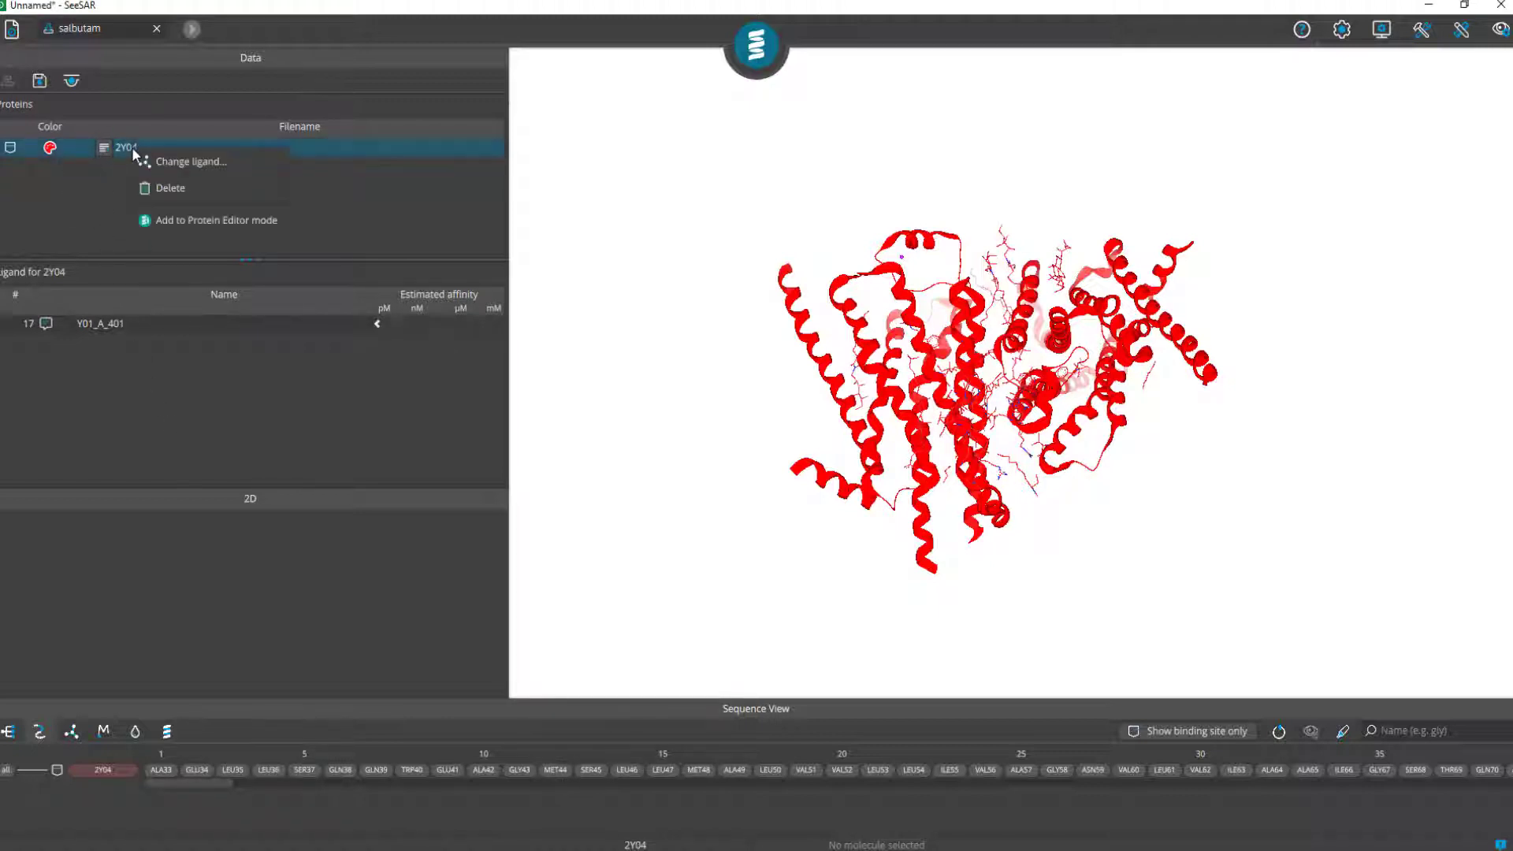
{"action": "left_click", "coordinate": [55, 214]}
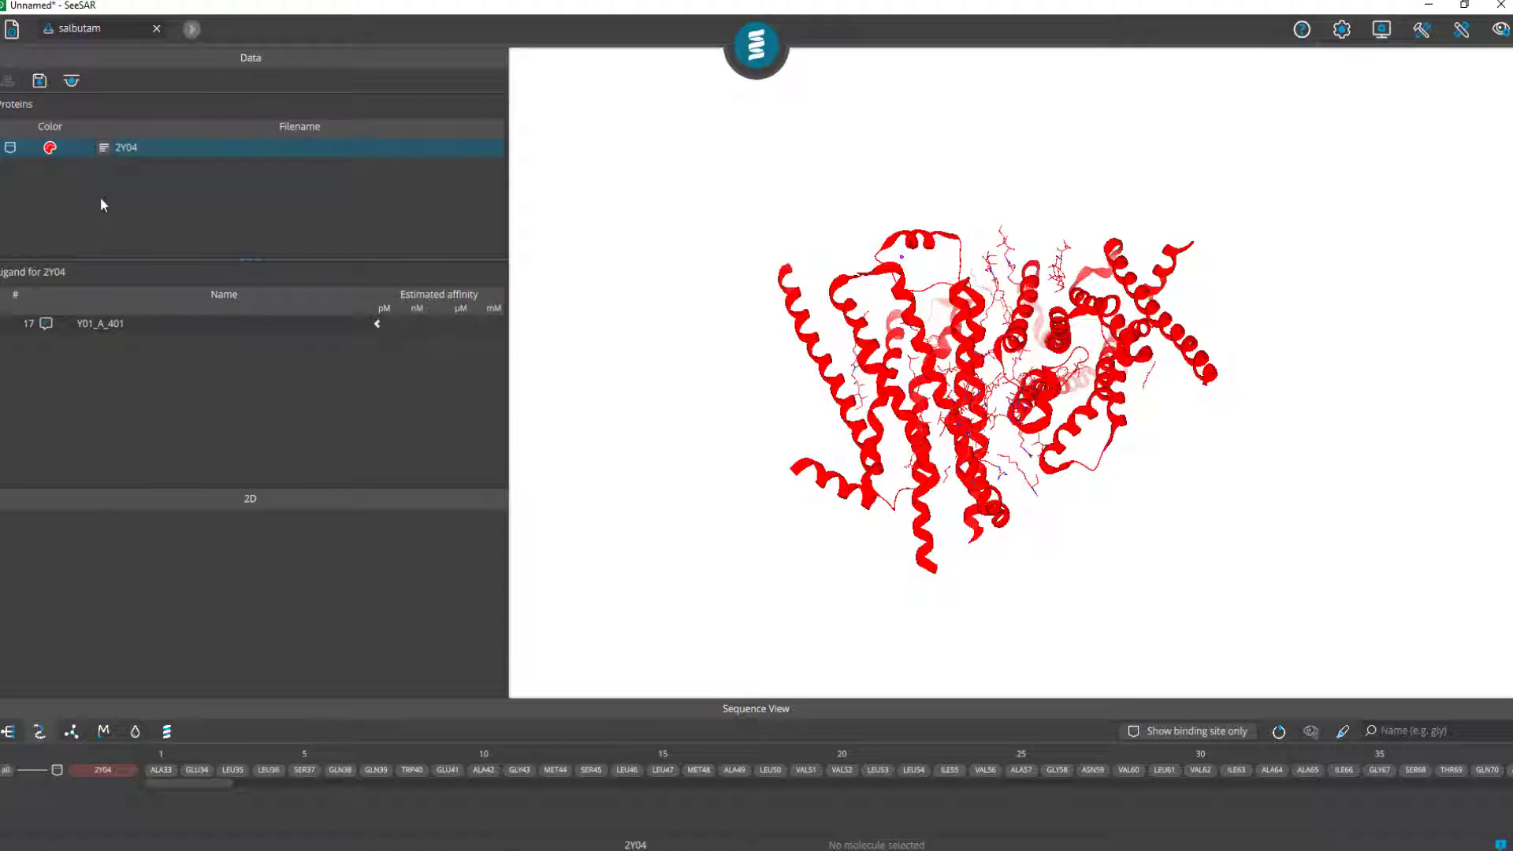
{"action": "right_click", "coordinate": [128, 151]}
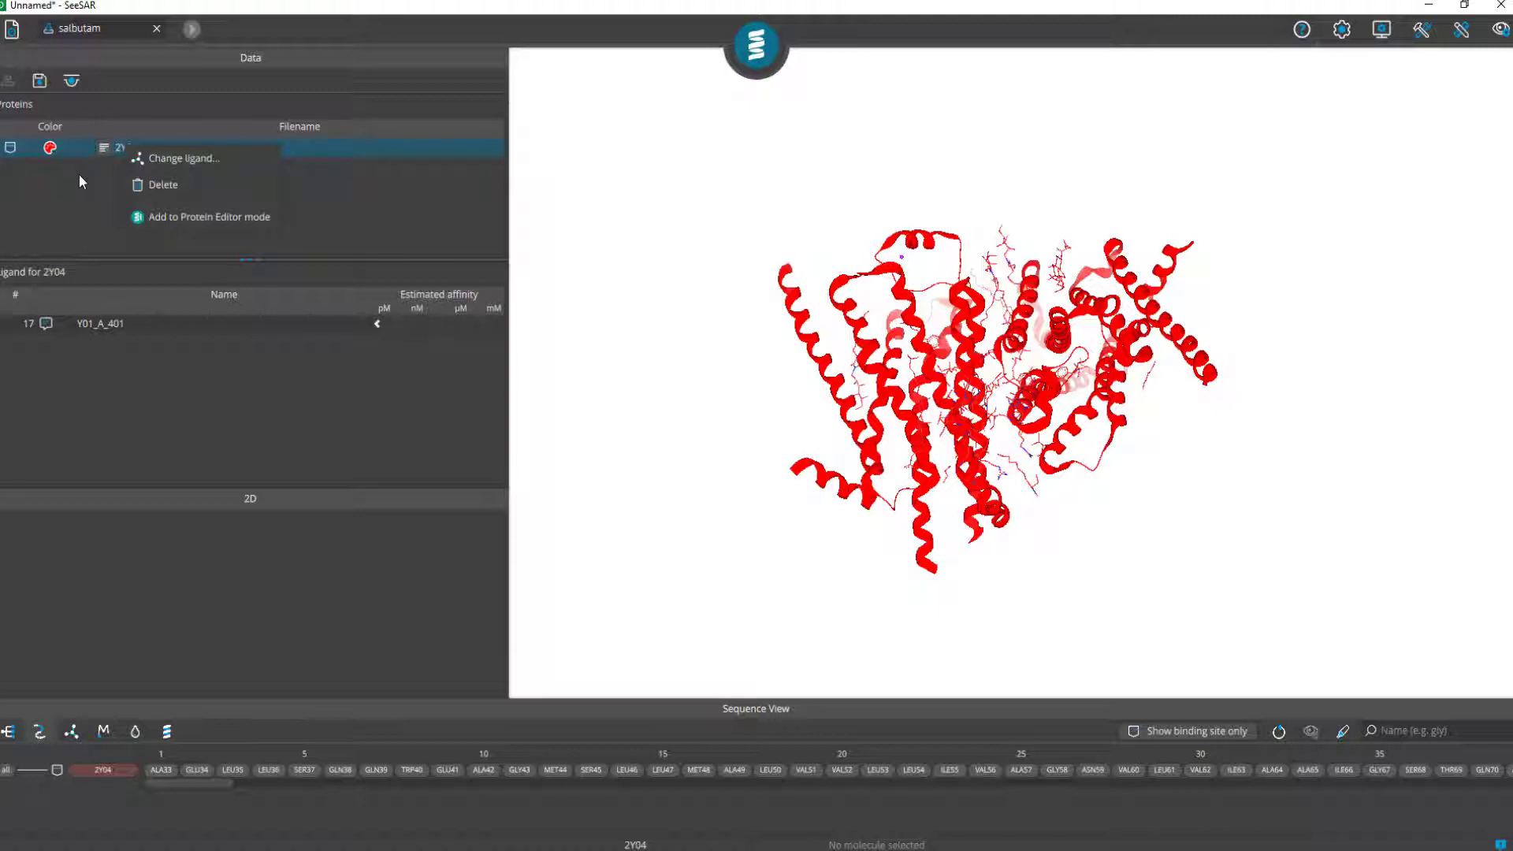
{"action": "left_click", "coordinate": [79, 175]}
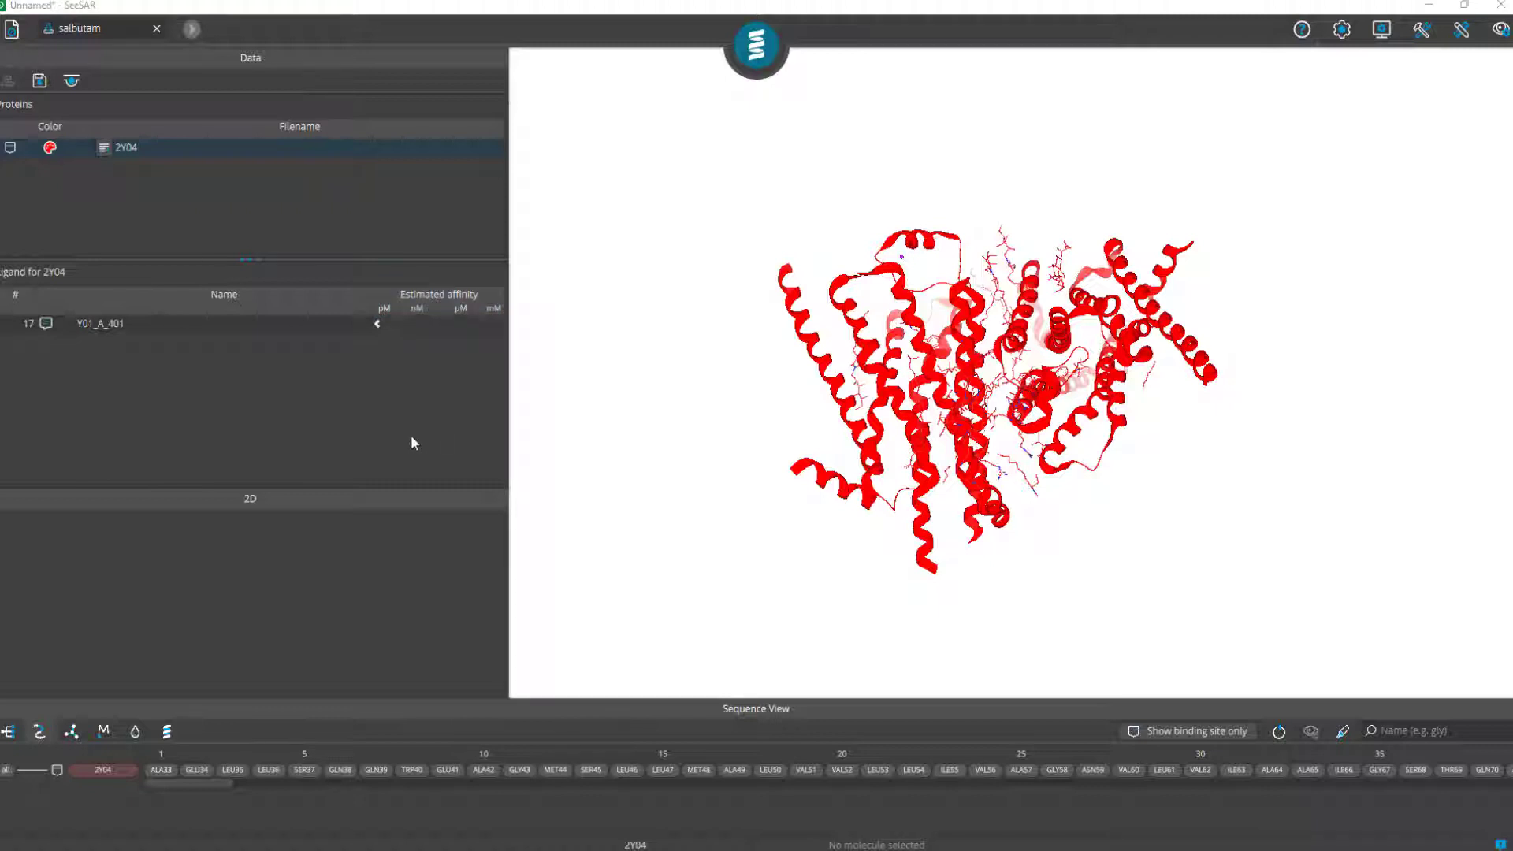
Add the annotation "best binder" to the extracted ligand Y01_A_401, save it and close the note
{"action": "left_click", "coordinate": [44, 323]}
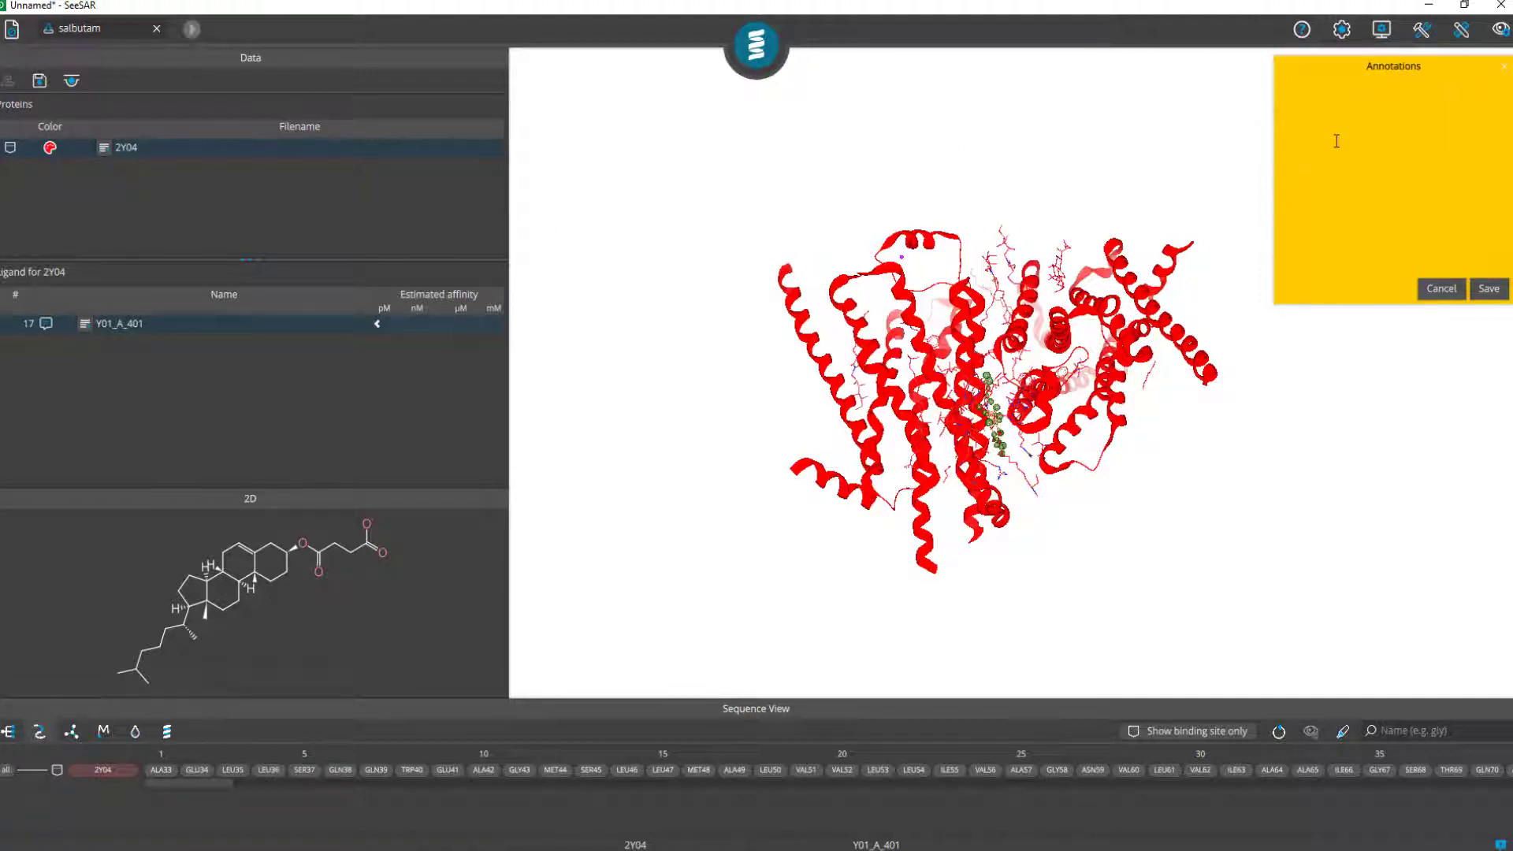
{"action": "type", "text": "best binder"}
{"action": "left_click", "coordinate": [1487, 288]}
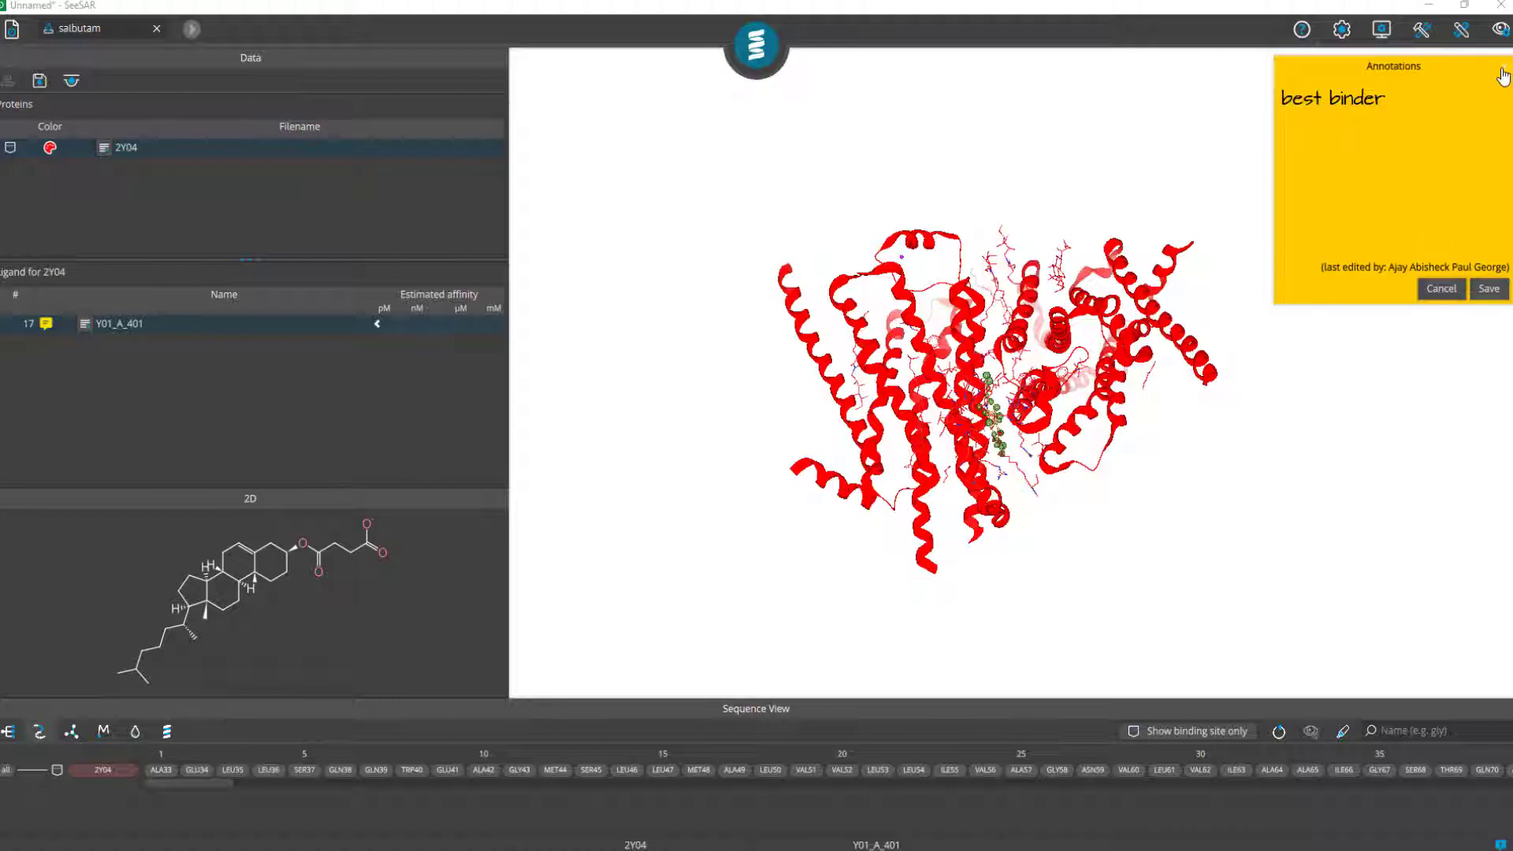
{"action": "left_click", "coordinate": [1443, 293]}
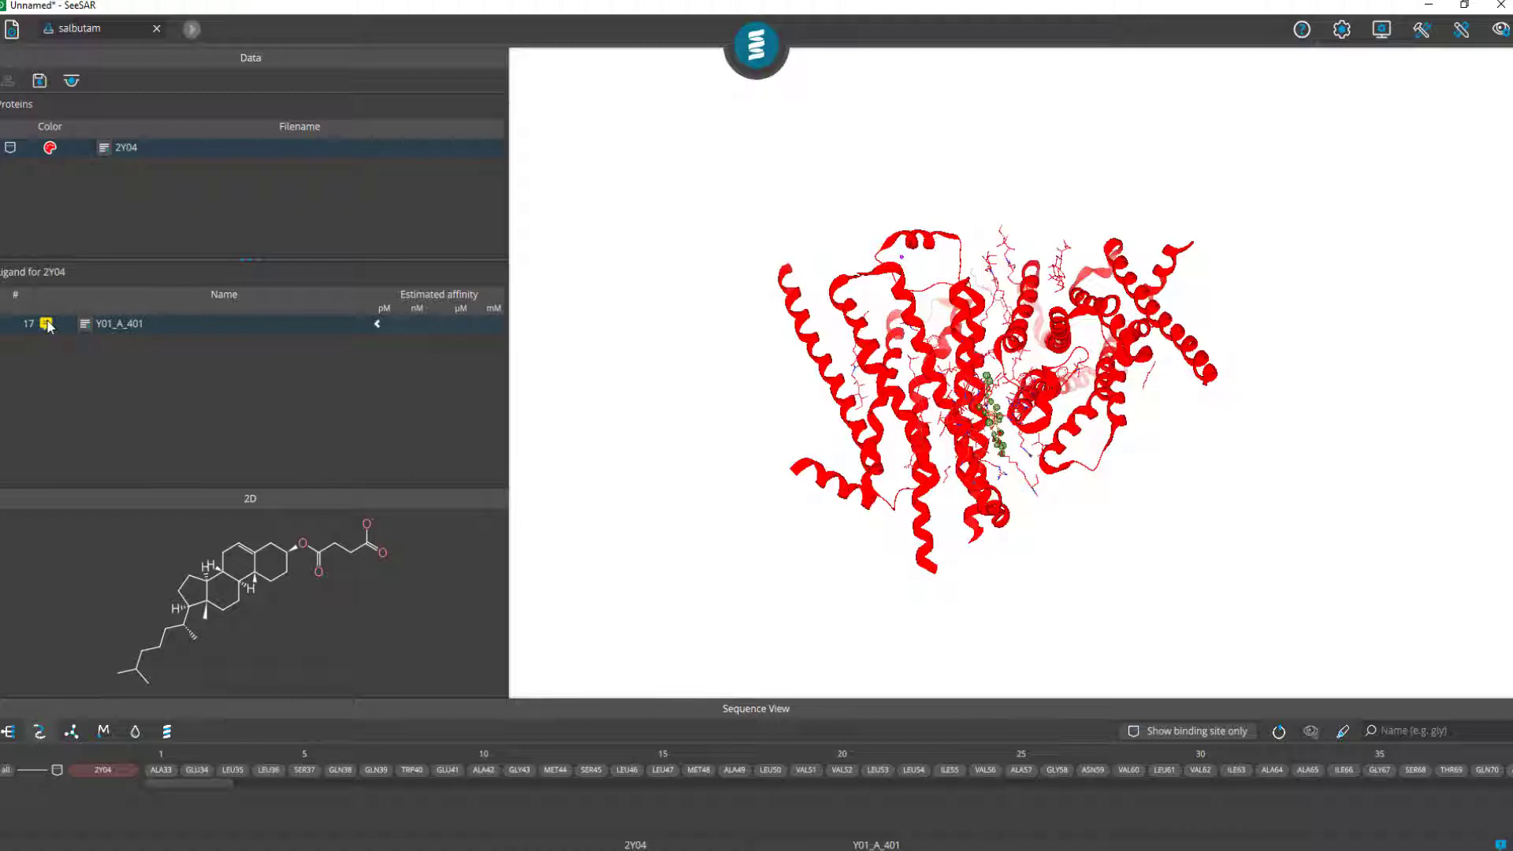
Read the annotation on ligand Y01_A_401 and toggle the ligand's selection to hide and show it in the 3D view
{"action": "mouse_move", "coordinate": [47, 325]}
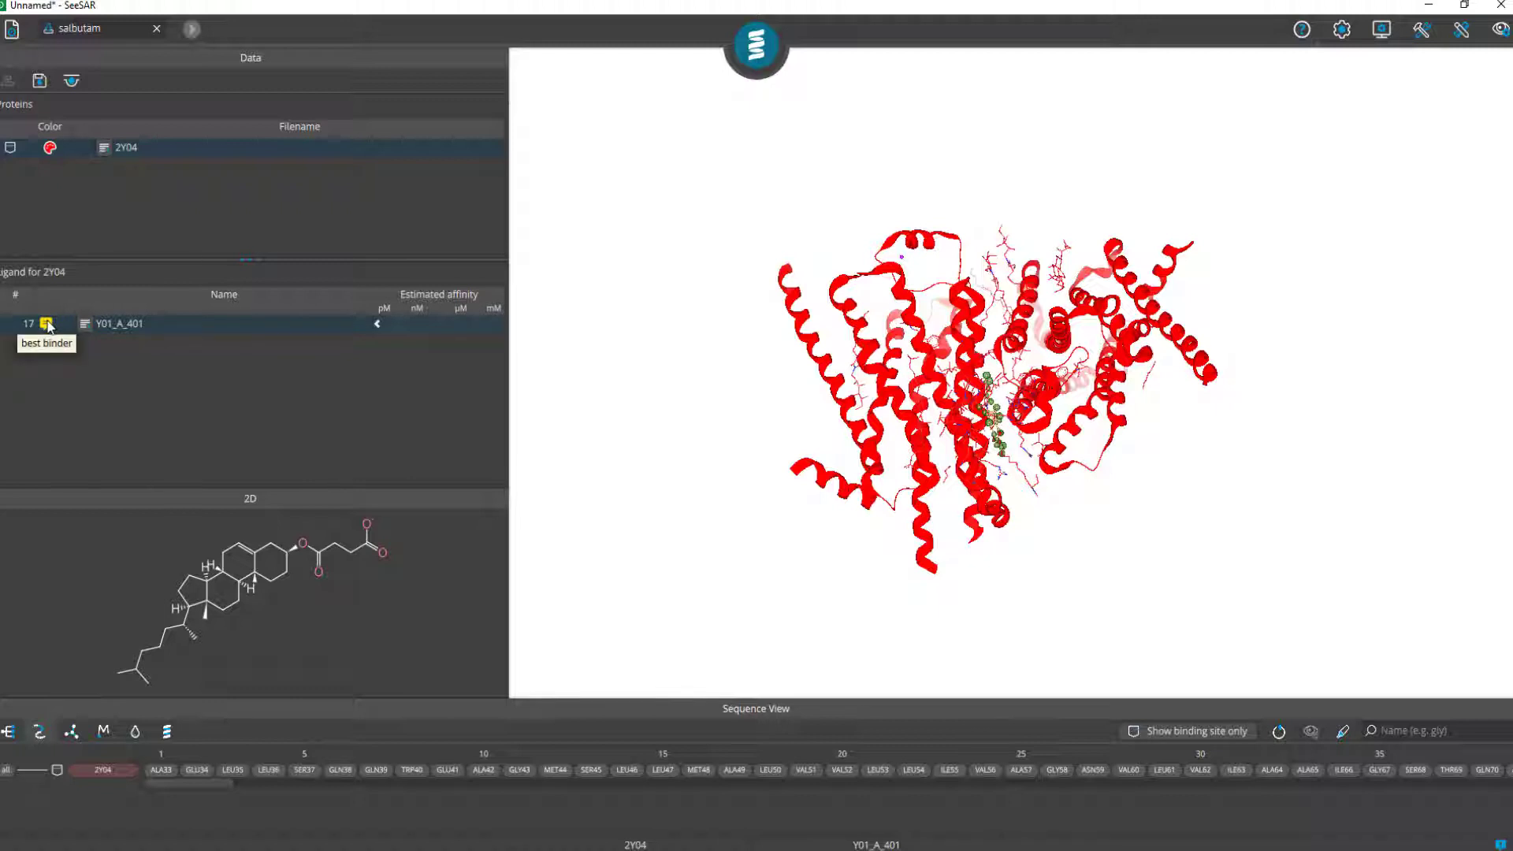
{"action": "left_click", "coordinate": [246, 426]}
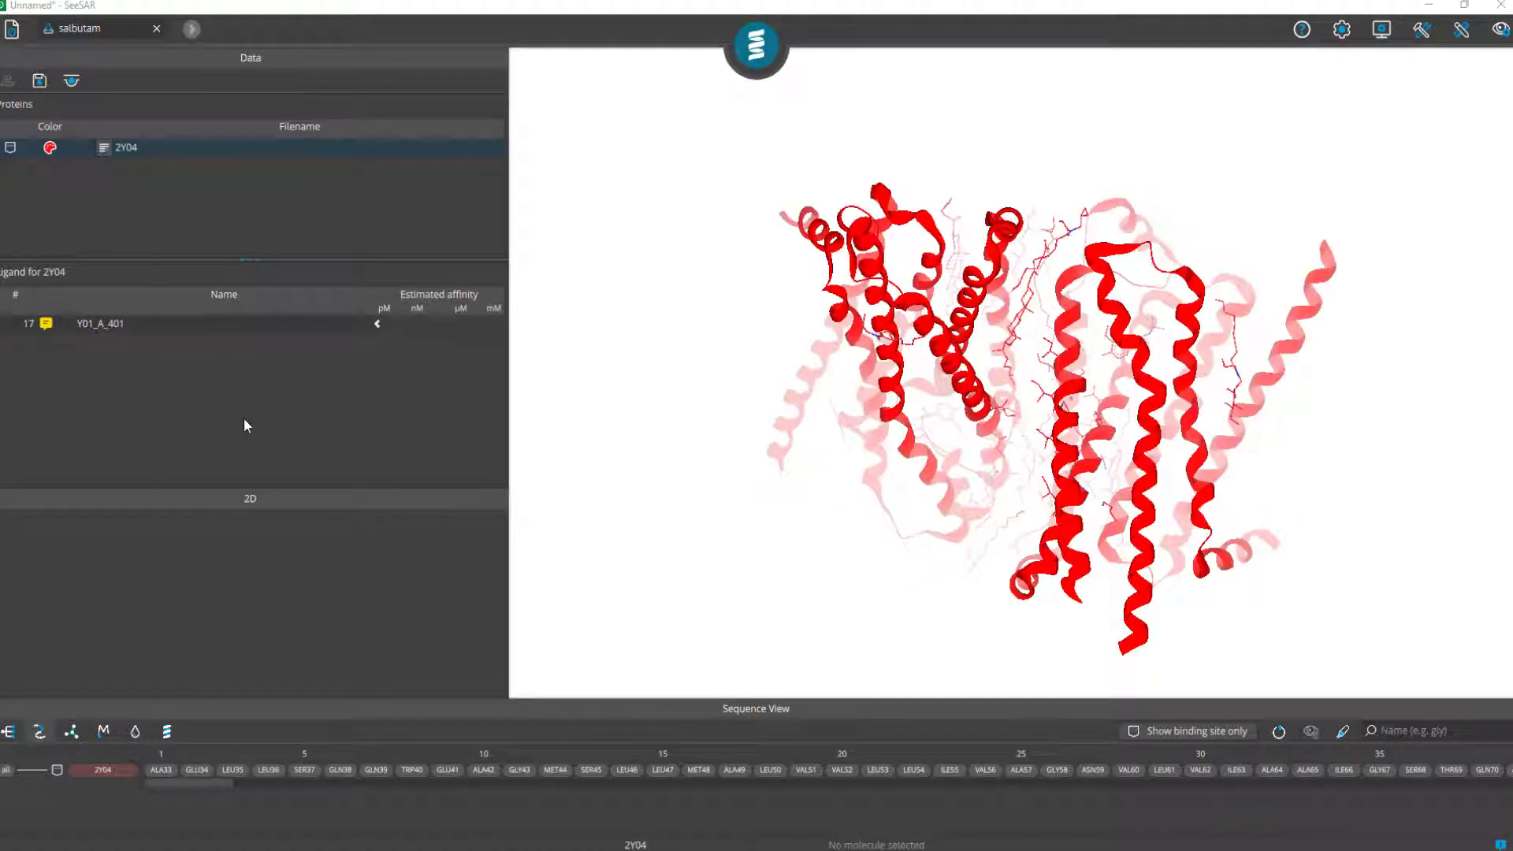
{"action": "left_click", "coordinate": [162, 321]}
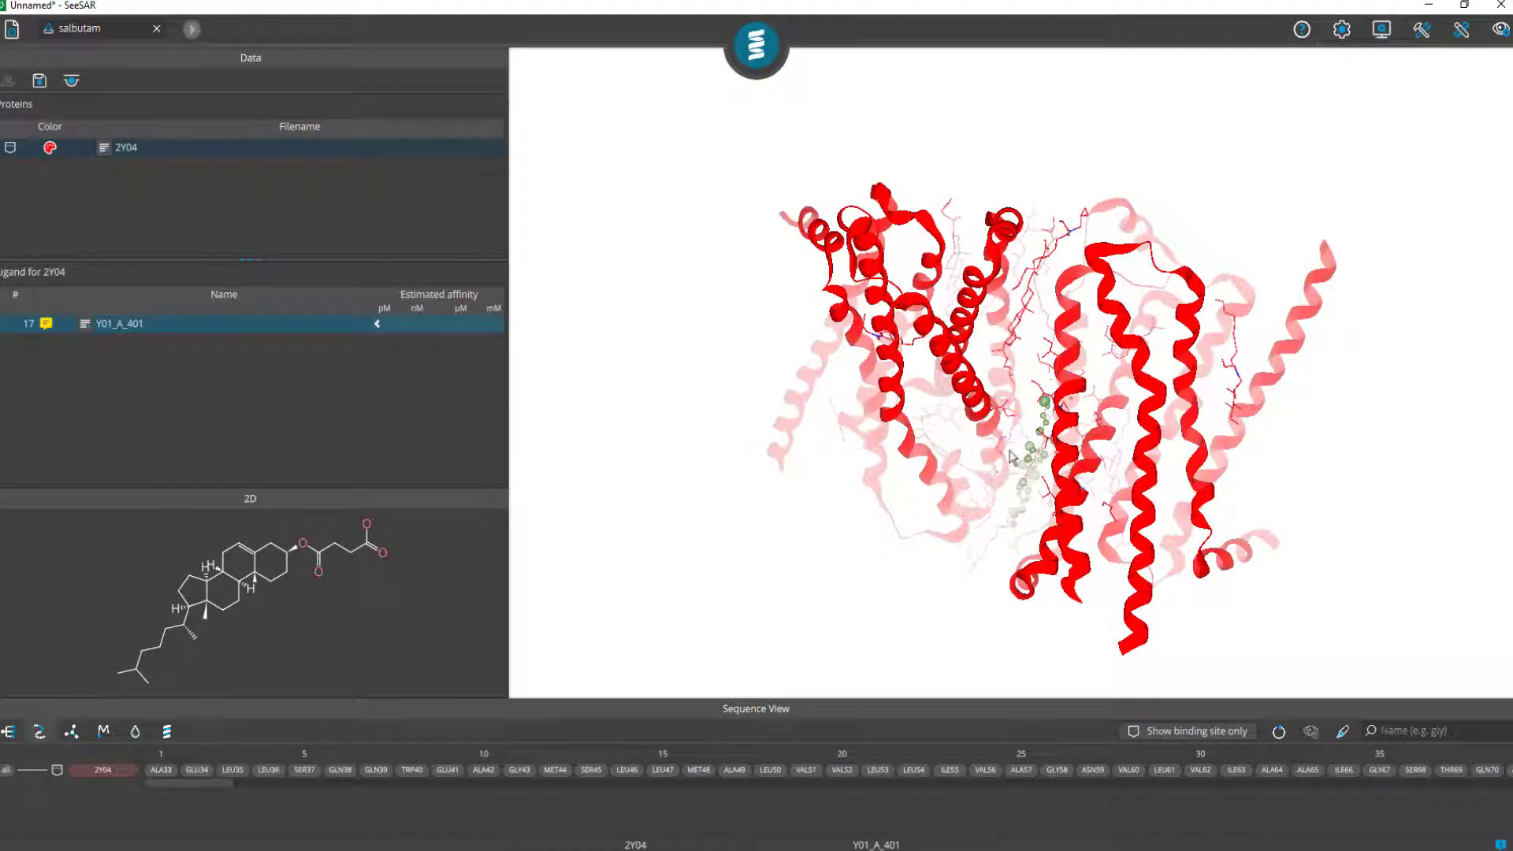
{"action": "left_click_drag", "start_coordinate": [863, 394], "coordinate": [1054, 459]}
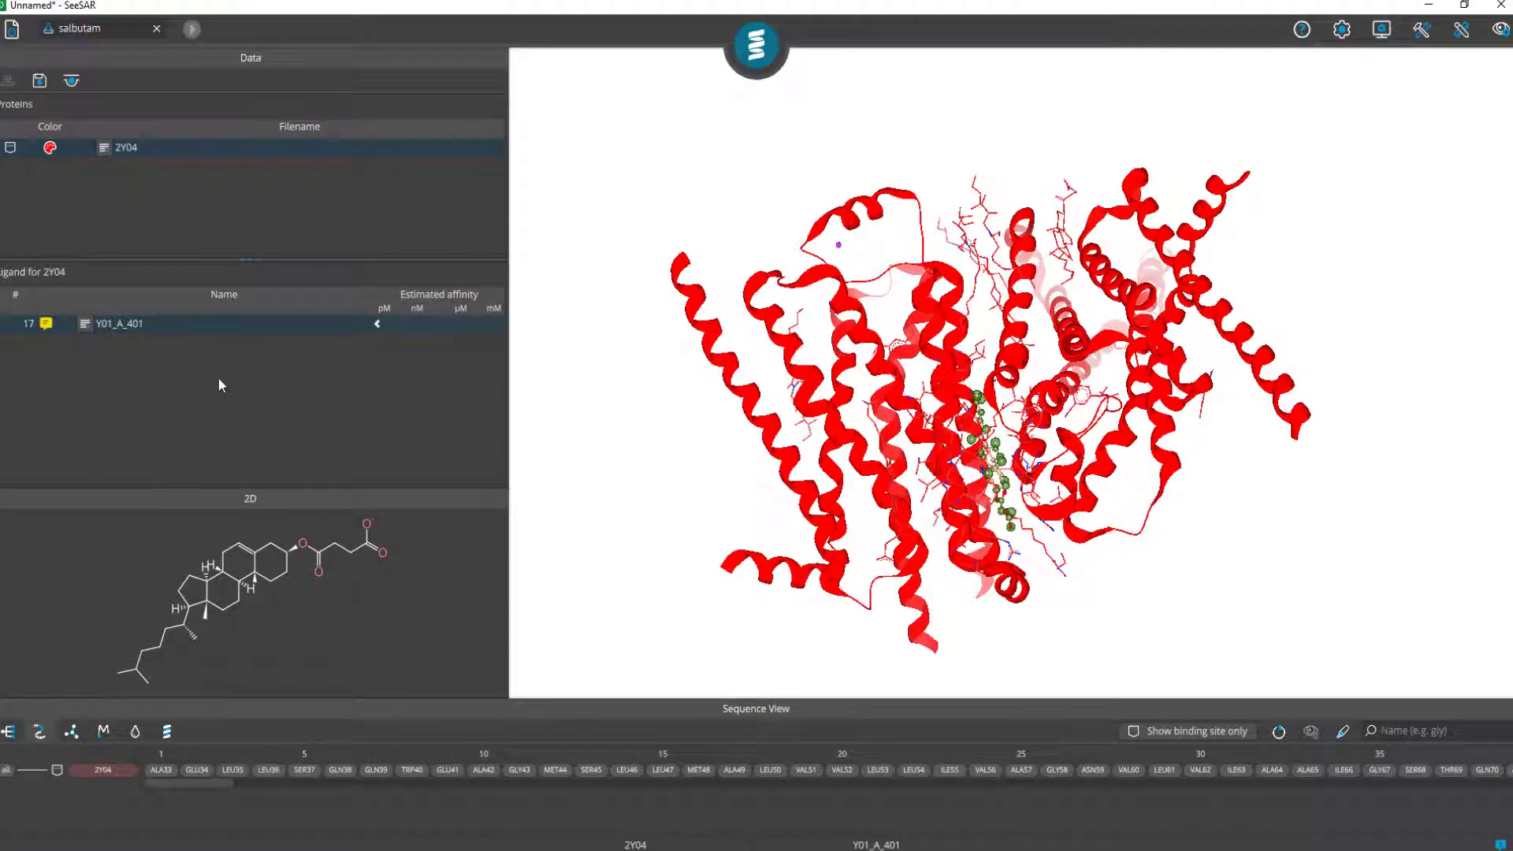
{"action": "left_click", "coordinate": [167, 327]}
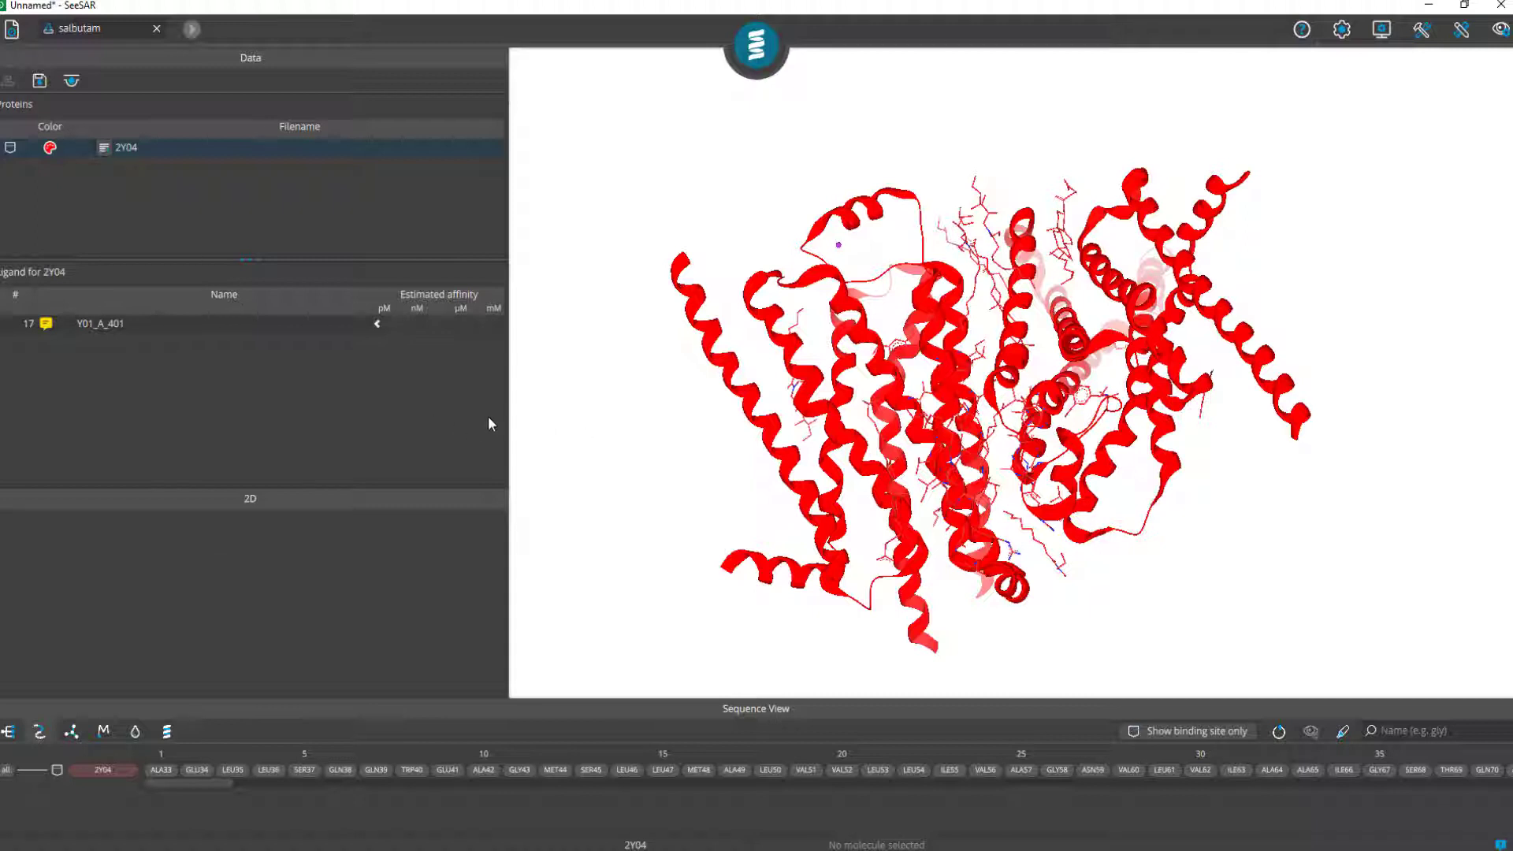
{"action": "left_click", "coordinate": [188, 322]}
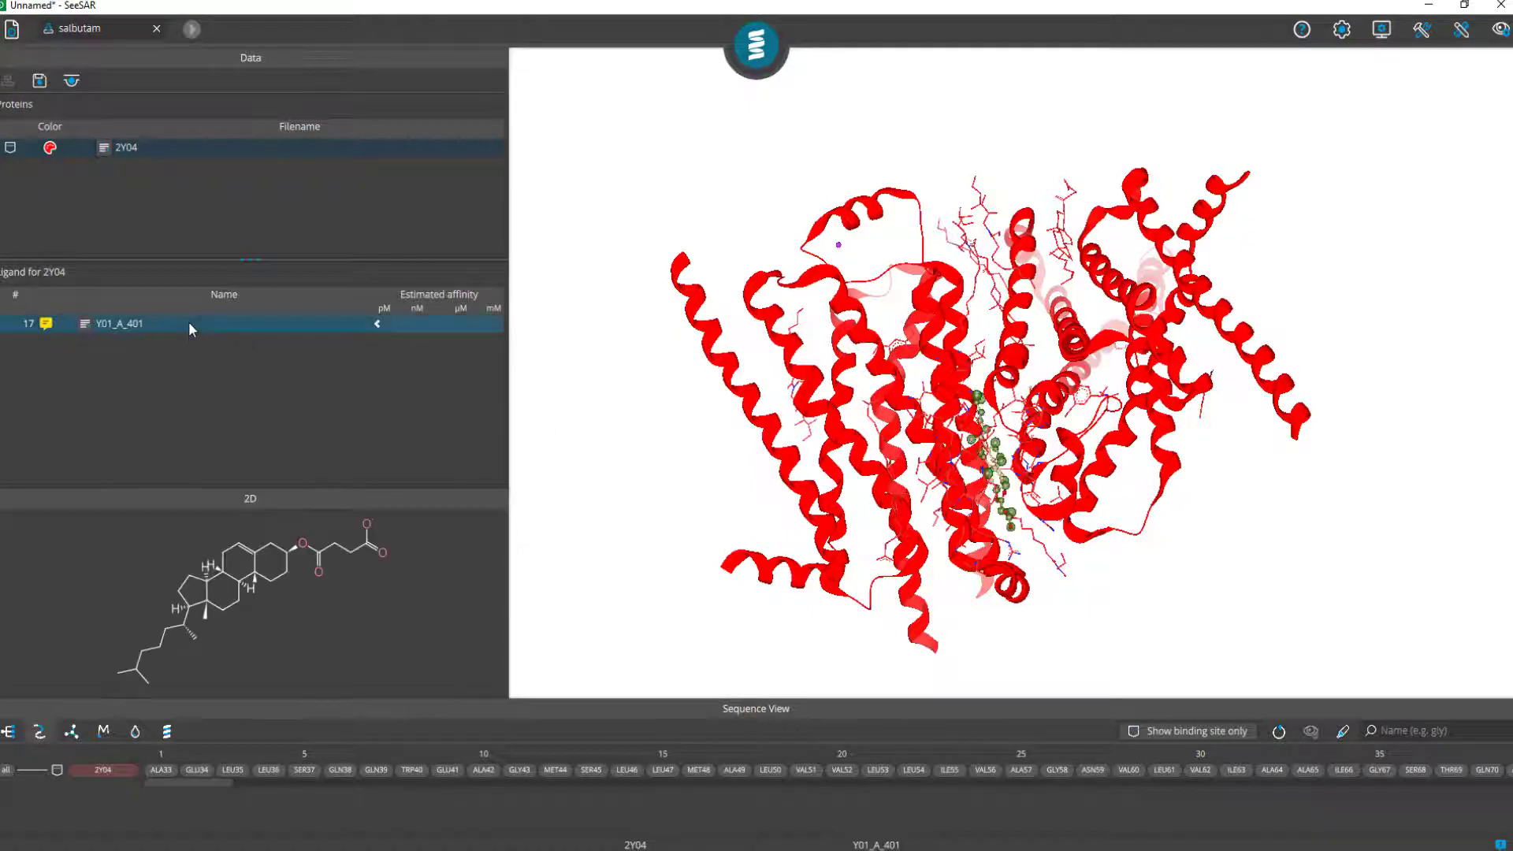
{"action": "left_click", "coordinate": [187, 322]}
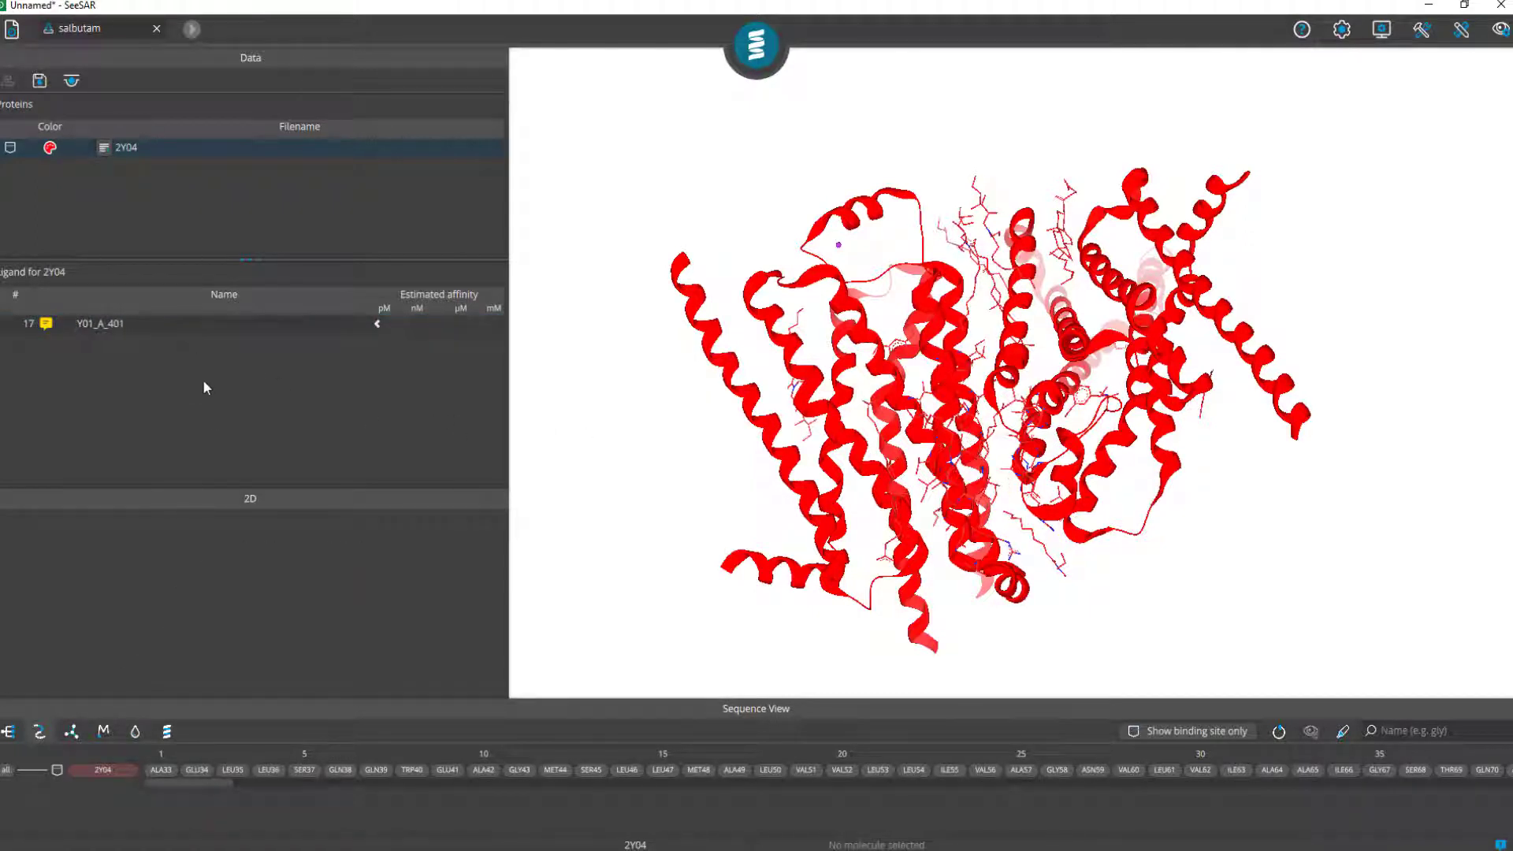
{"action": "left_click", "coordinate": [198, 327]}
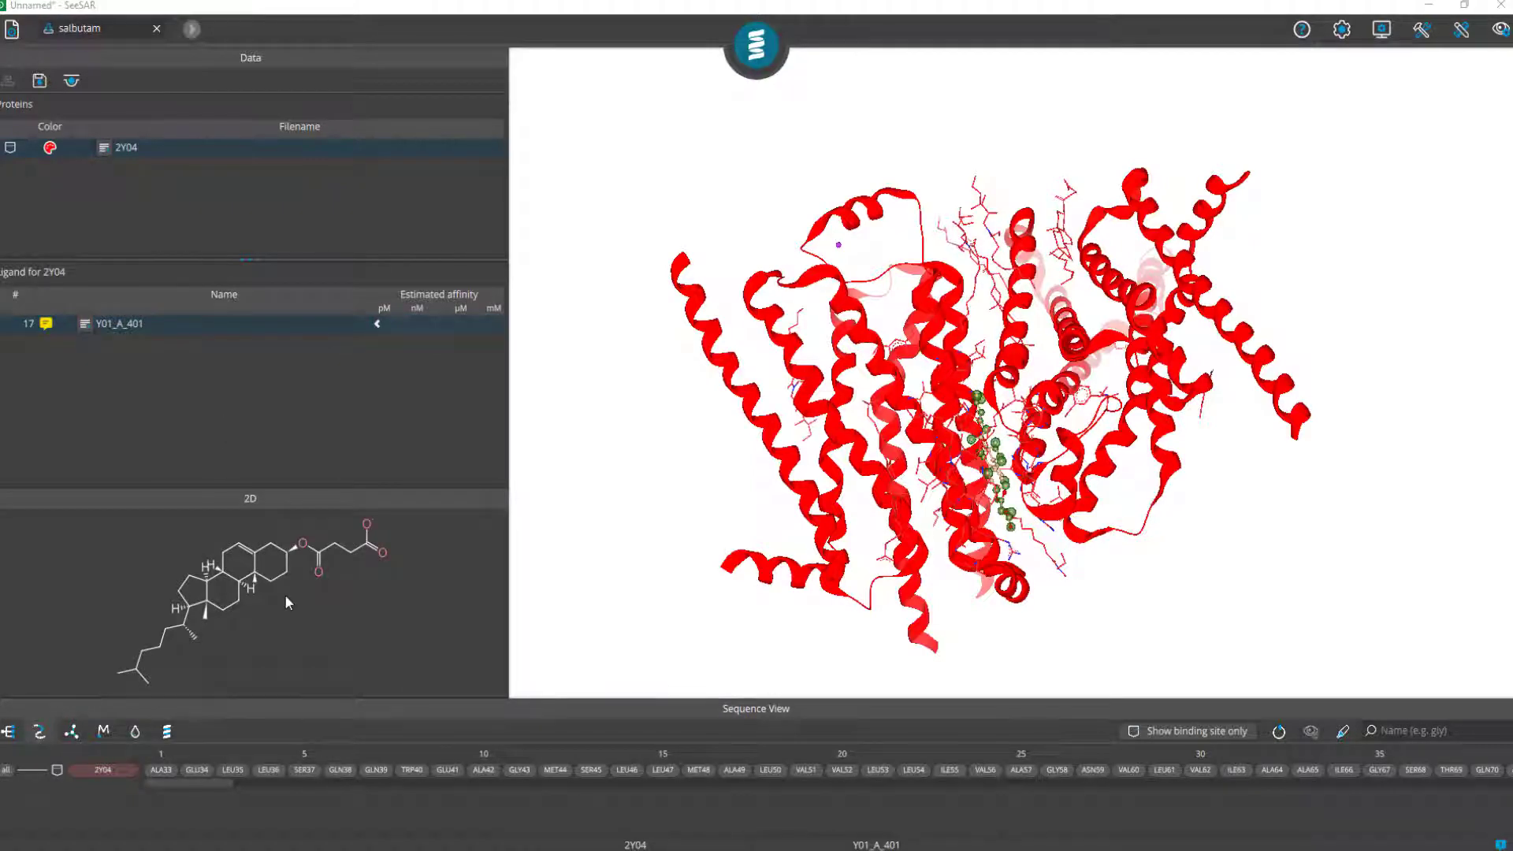
Rotate the protein 2Y04 with its ligand in 3D and enlarge it to view it from several angles
{"action": "left_click_drag", "start_coordinate": [597, 449], "coordinate": [661, 406]}
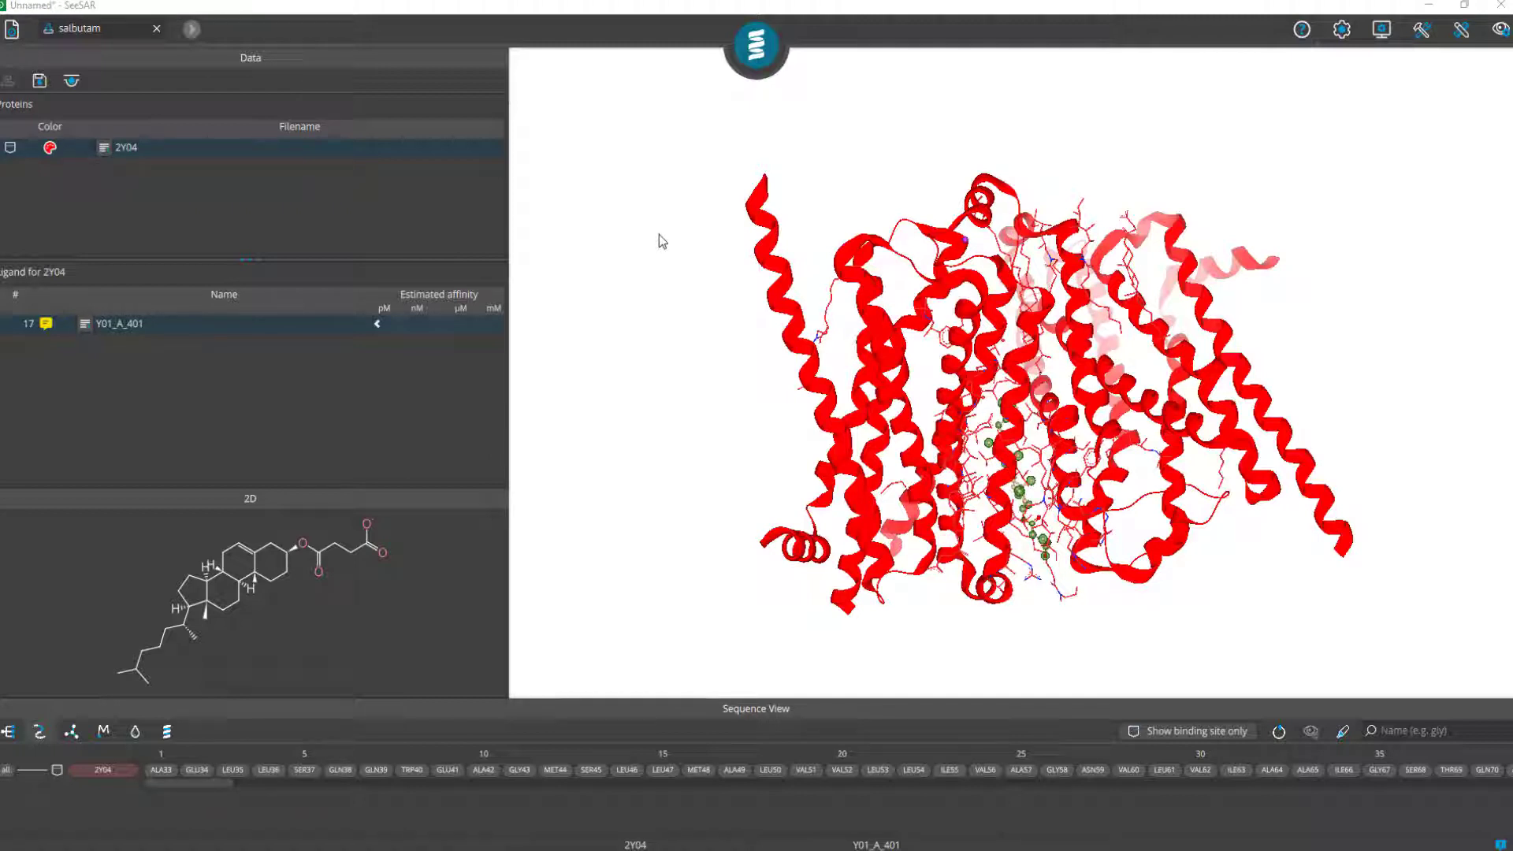
{"action": "left_click_drag", "start_coordinate": [677, 195], "coordinate": [830, 370]}
{"action": "left_click_drag", "start_coordinate": [731, 364], "coordinate": [987, 394]}
{"action": "middle_click_drag", "start_coordinate": [910, 389], "coordinate": [779, 432]}
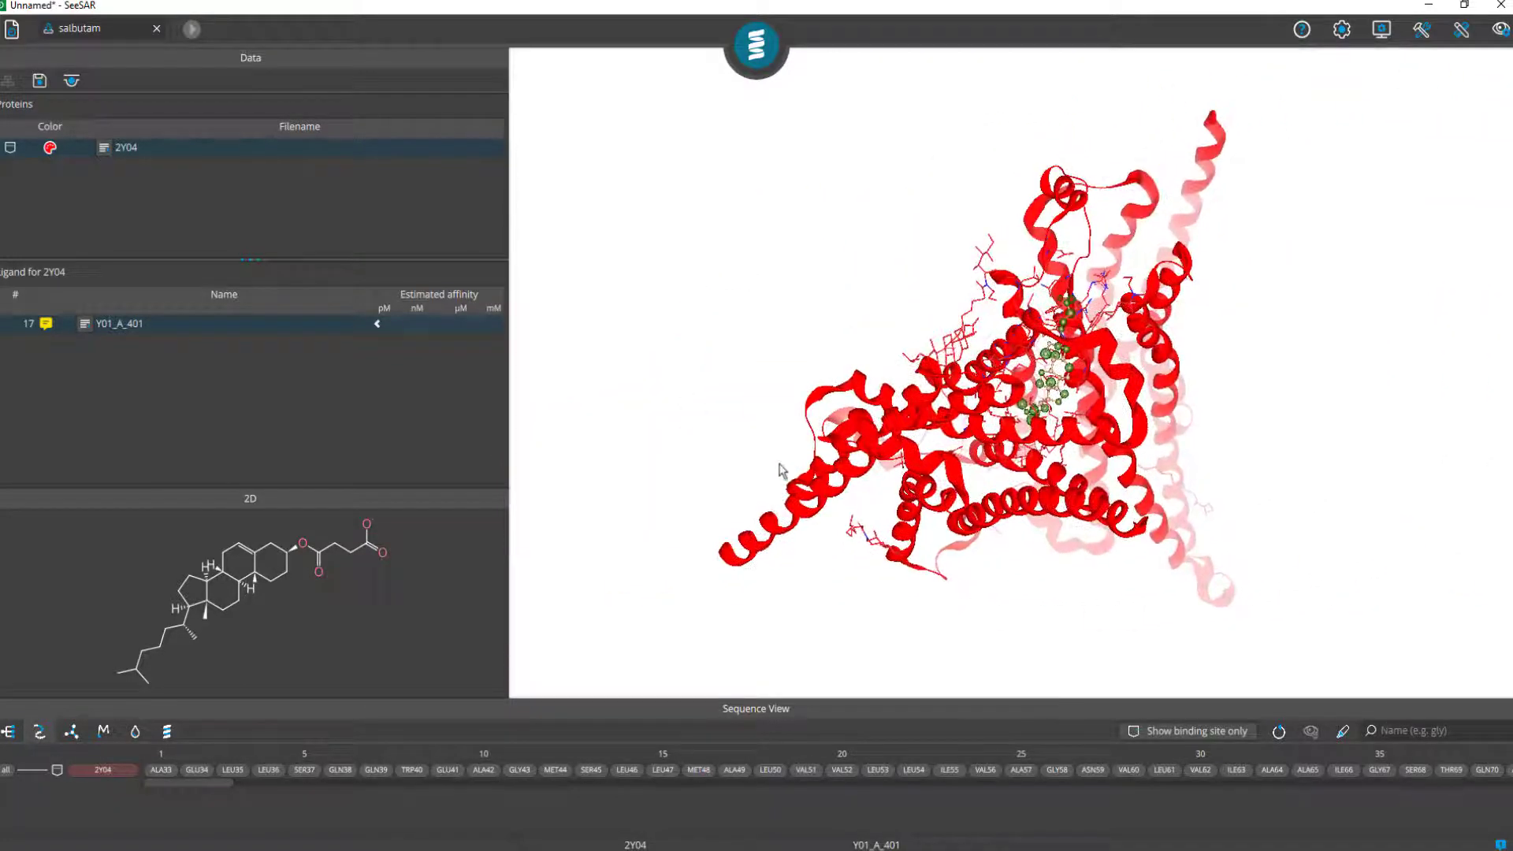
{"action": "scroll", "coordinate": [788, 449], "scroll_direction": "down", "scroll_amount": 10}
{"action": "scroll", "coordinate": [798, 443], "scroll_direction": "up", "scroll_amount": 10}
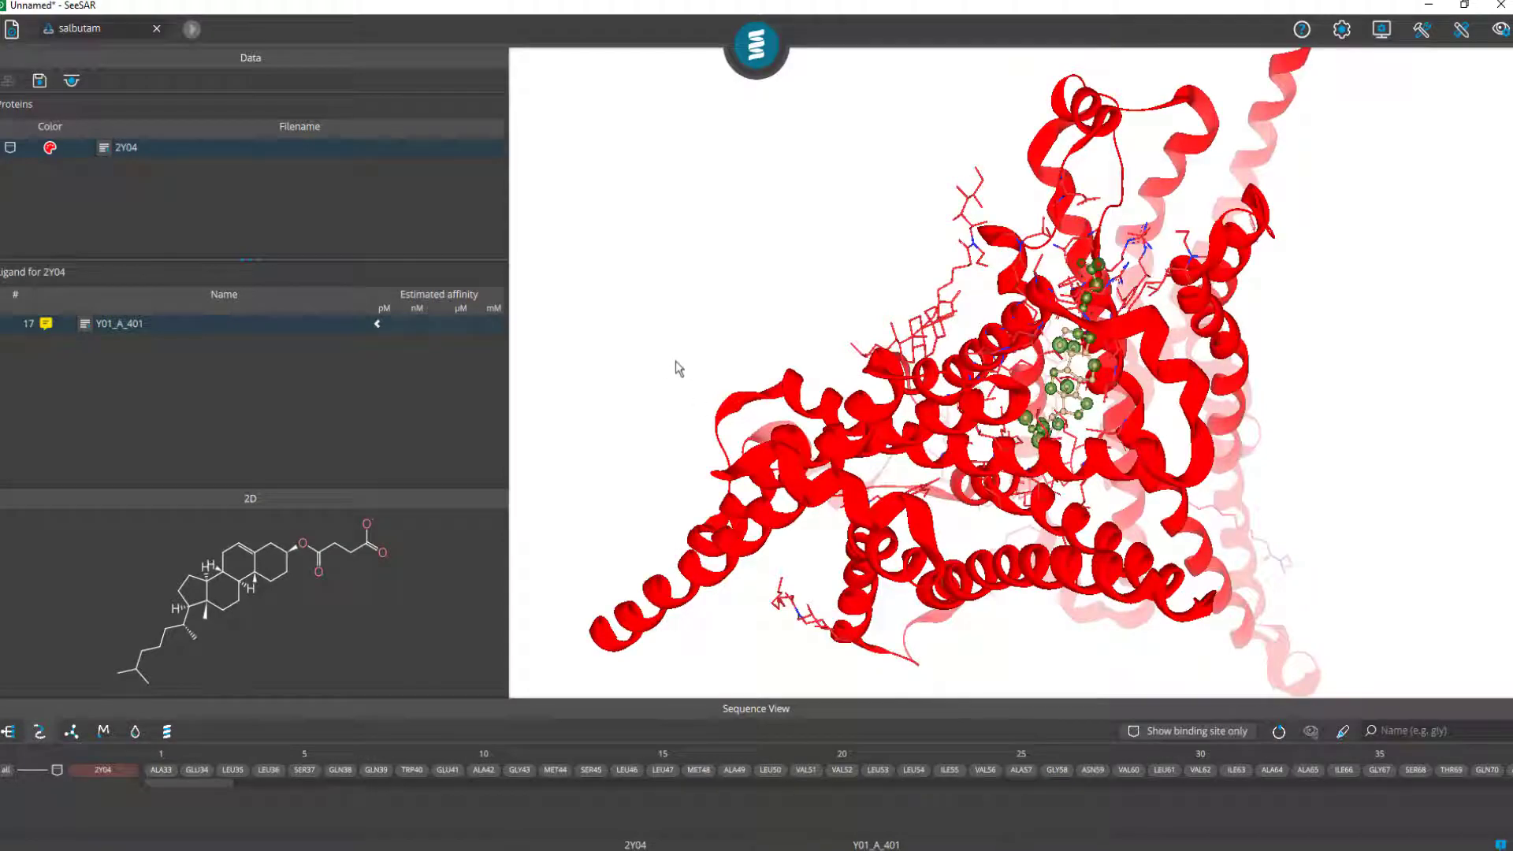
{"action": "left_click_drag", "start_coordinate": [740, 465], "coordinate": [665, 338]}
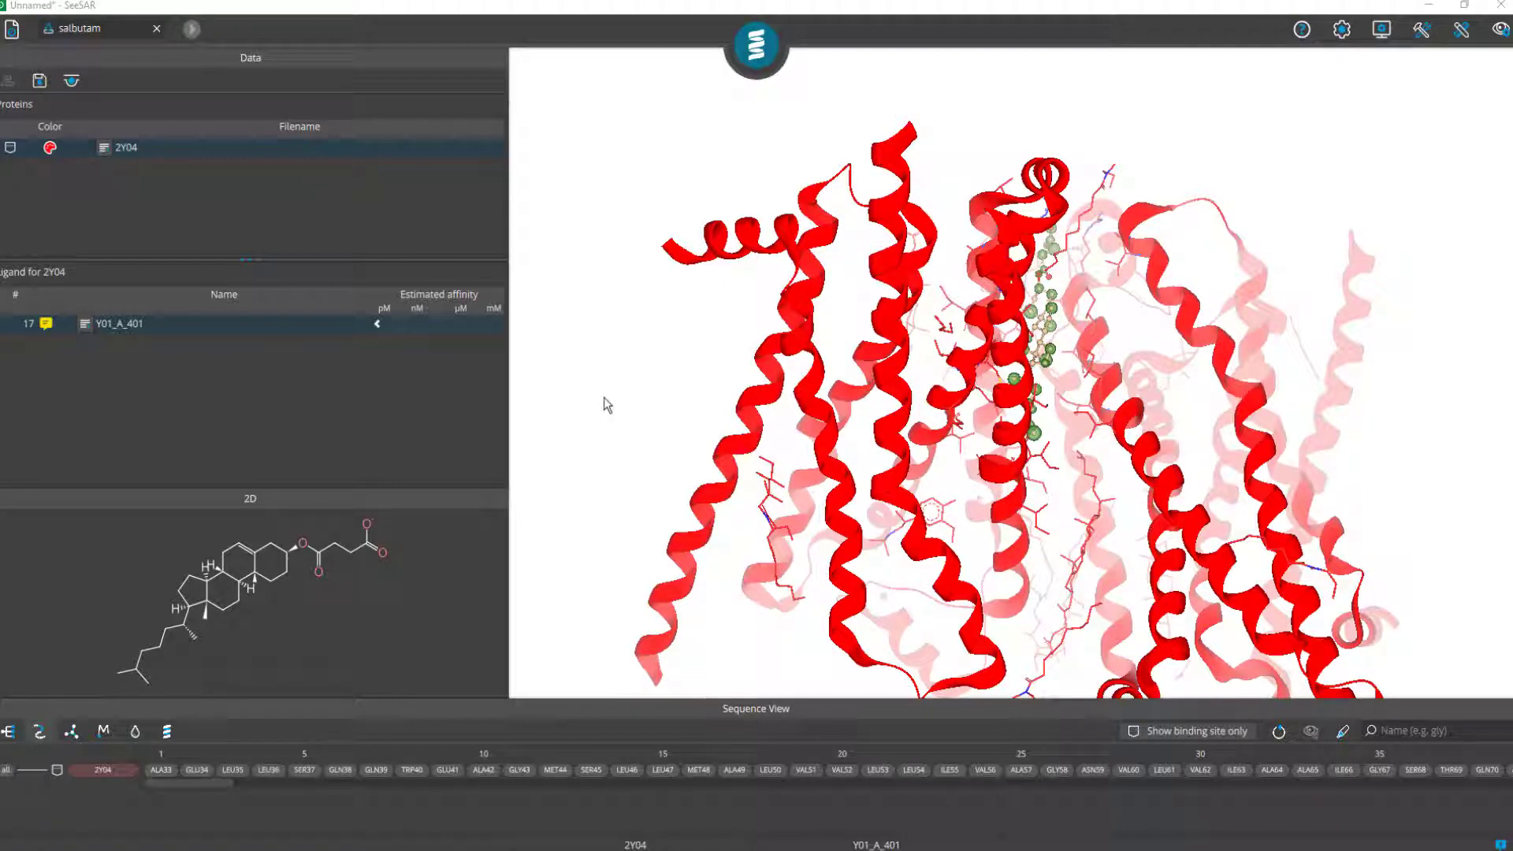
Translate the protein-ligand complex within the 3D view
{"action": "right_click_drag", "start_coordinate": [607, 404], "coordinate": [683, 347]}
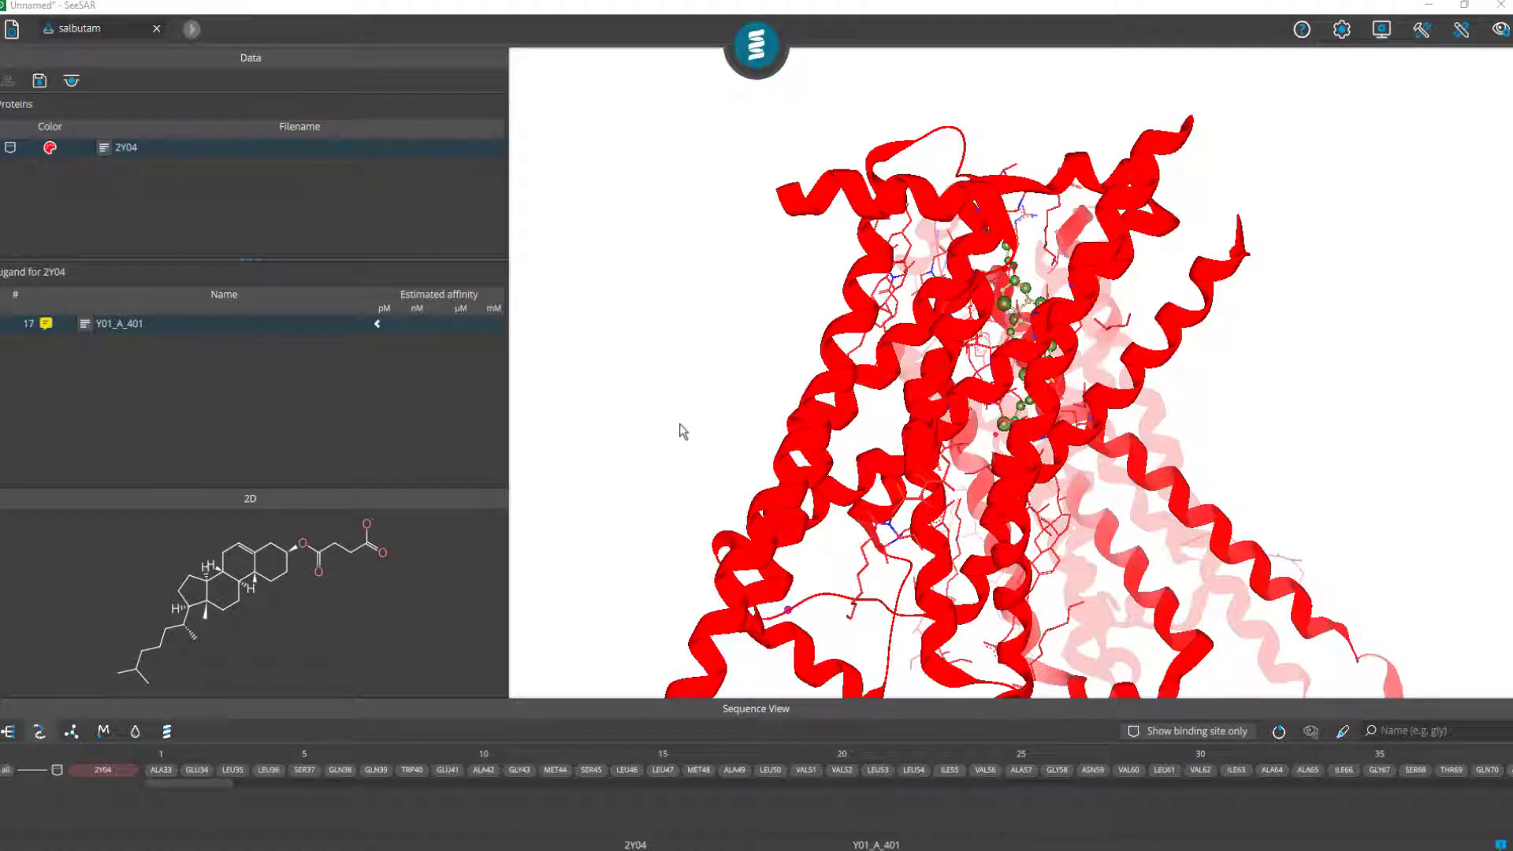
{"action": "middle_click_drag", "start_coordinate": [672, 423], "coordinate": [704, 384]}
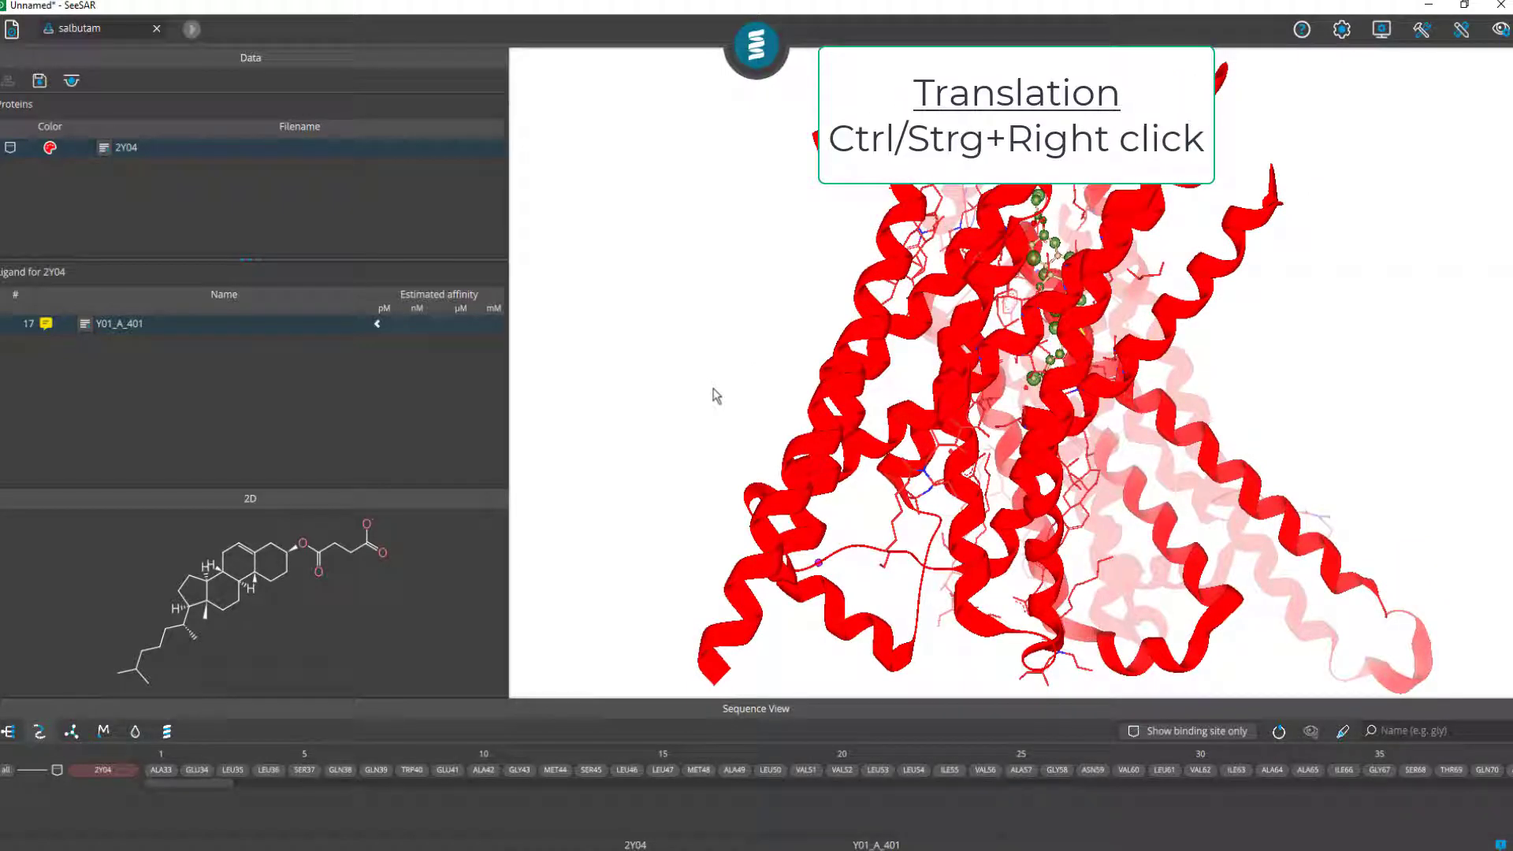
{"action": "right_click_drag", "start_coordinate": [702, 394], "coordinate": [639, 423], "text": "ctrl"}
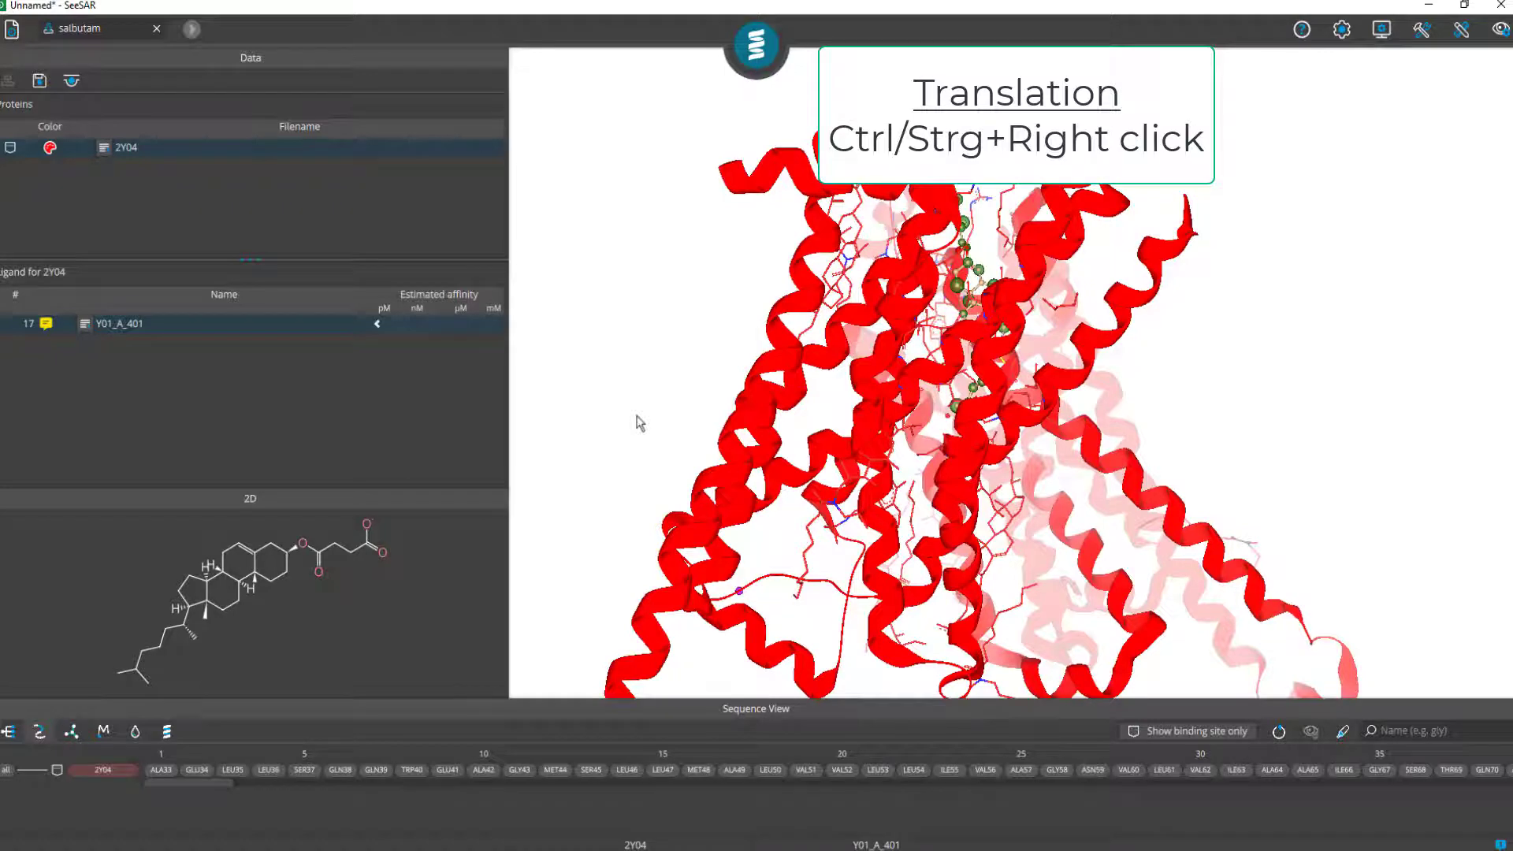
Zoom the protein-ligand complex out and in, and rotate it to another side
{"action": "scroll", "coordinate": [771, 368], "scroll_direction": "down", "scroll_amount": 3}
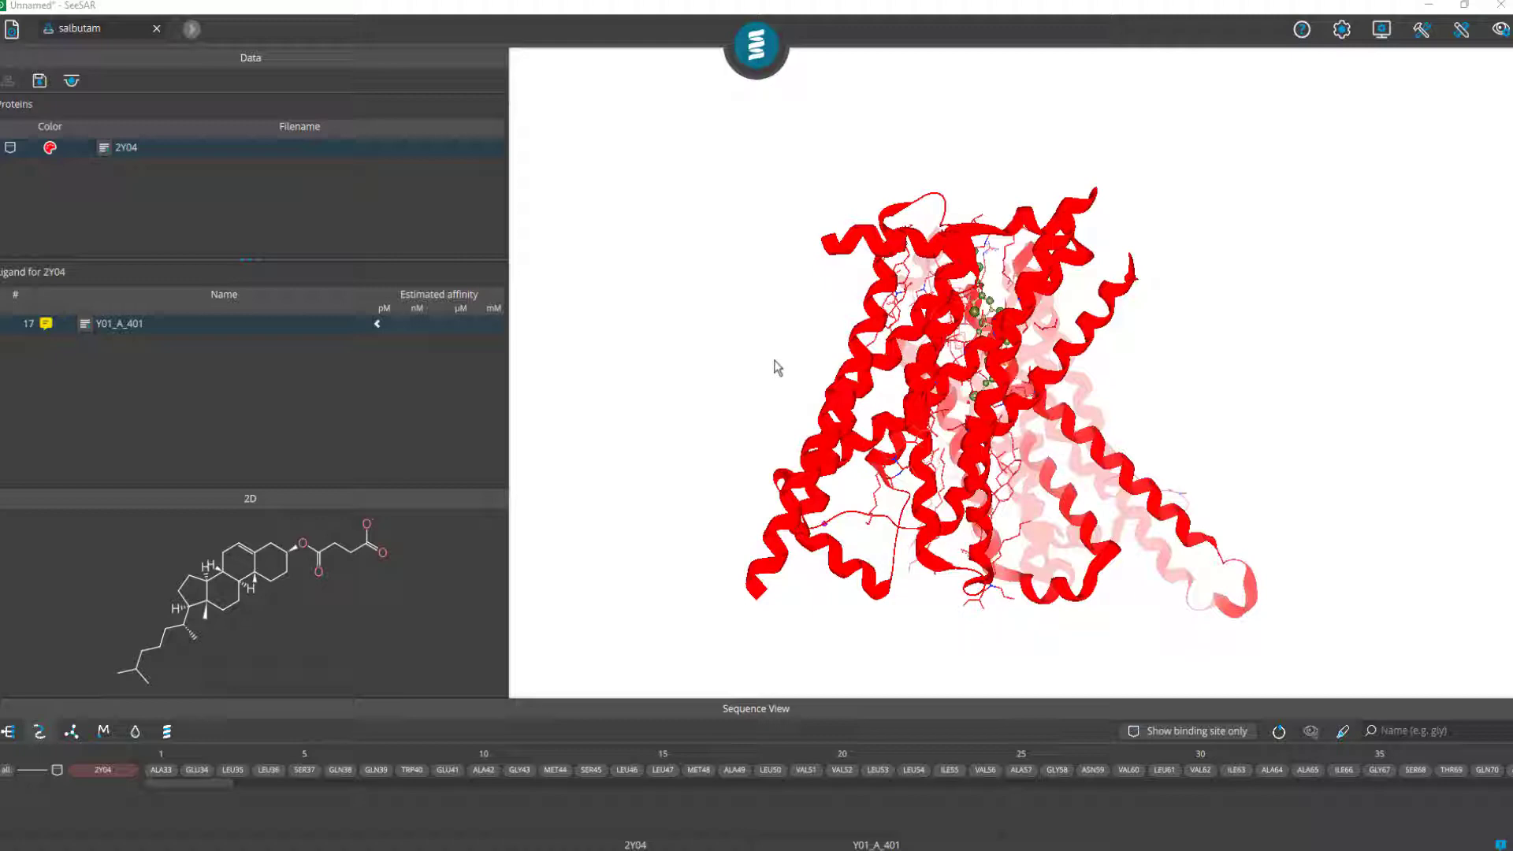
{"action": "scroll", "coordinate": [777, 369], "scroll_direction": "down", "scroll_amount": 6}
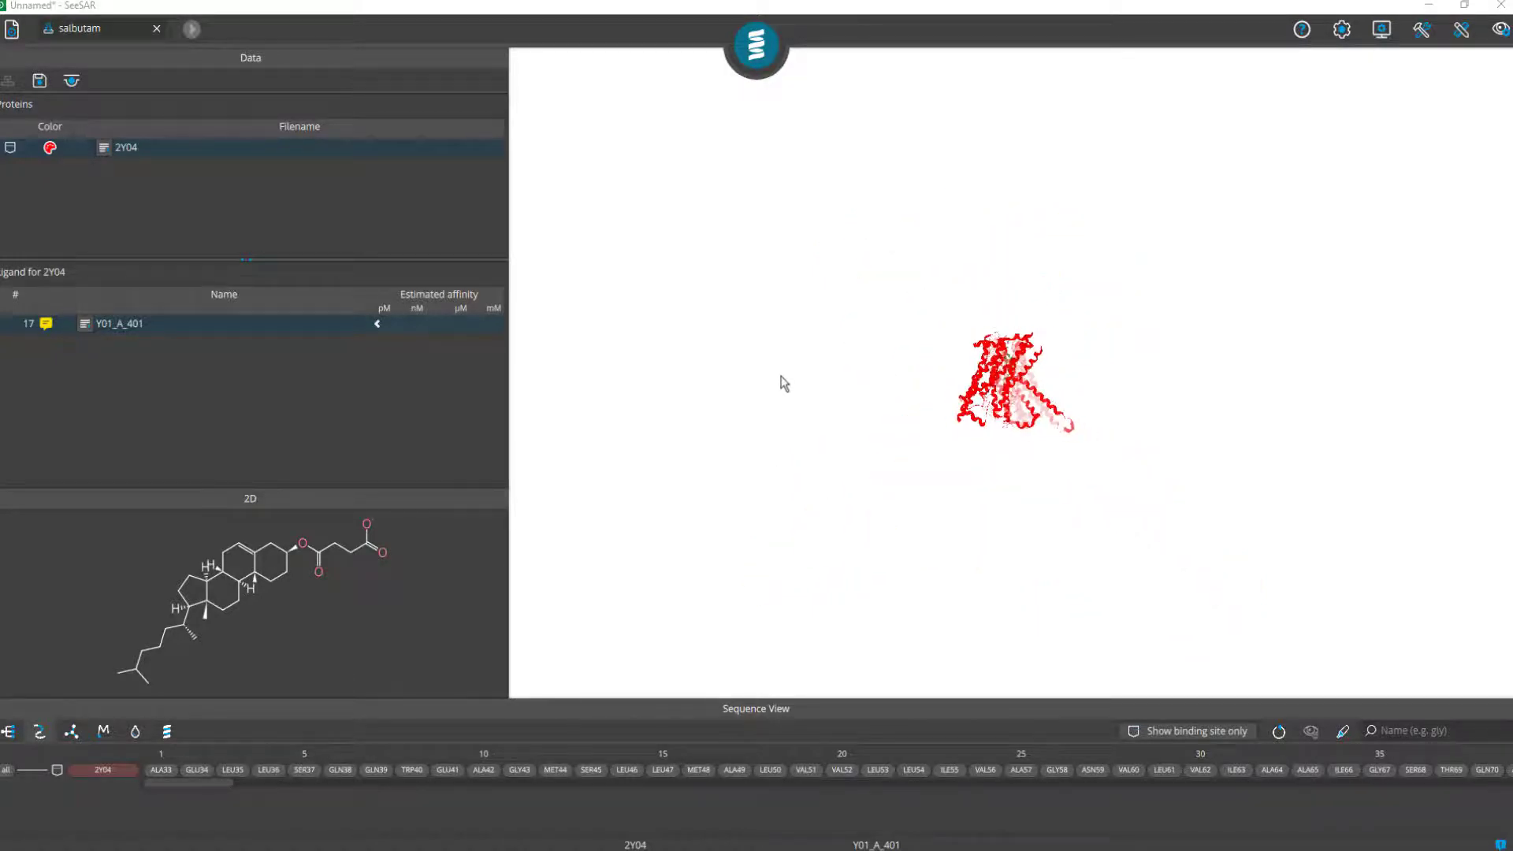
{"action": "scroll", "coordinate": [785, 383], "scroll_direction": "up", "scroll_amount": 10}
{"action": "scroll", "coordinate": [780, 410], "scroll_direction": "down", "scroll_amount": 8}
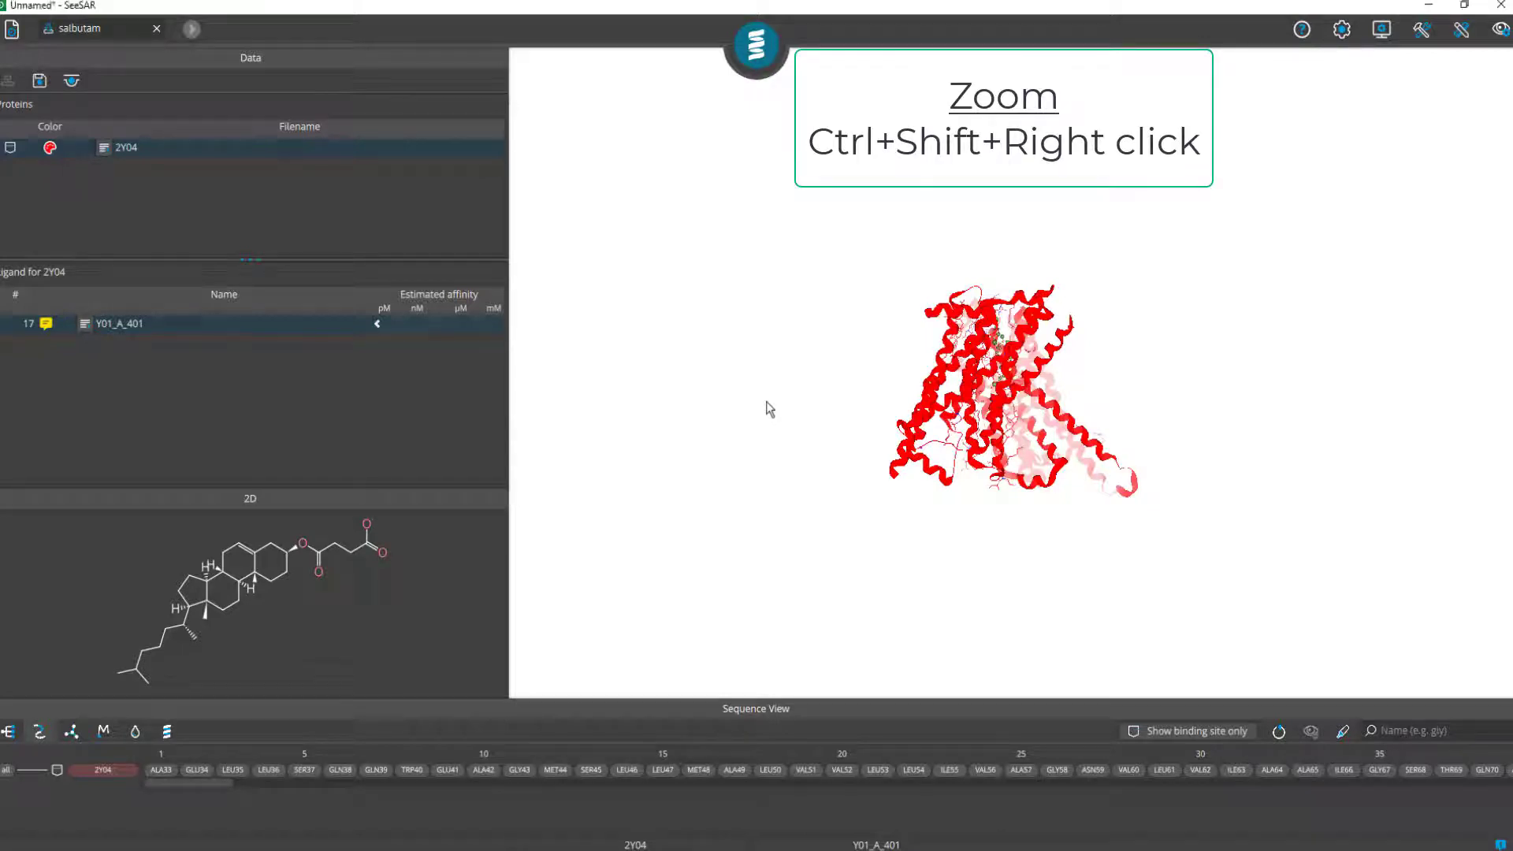
{"action": "right_click_drag", "start_coordinate": [773, 415], "coordinate": [1365, 362], "text": "ctrl+shift"}
{"action": "right_click_drag", "start_coordinate": [821, 479], "coordinate": [695, 453], "text": "ctrl+shift"}
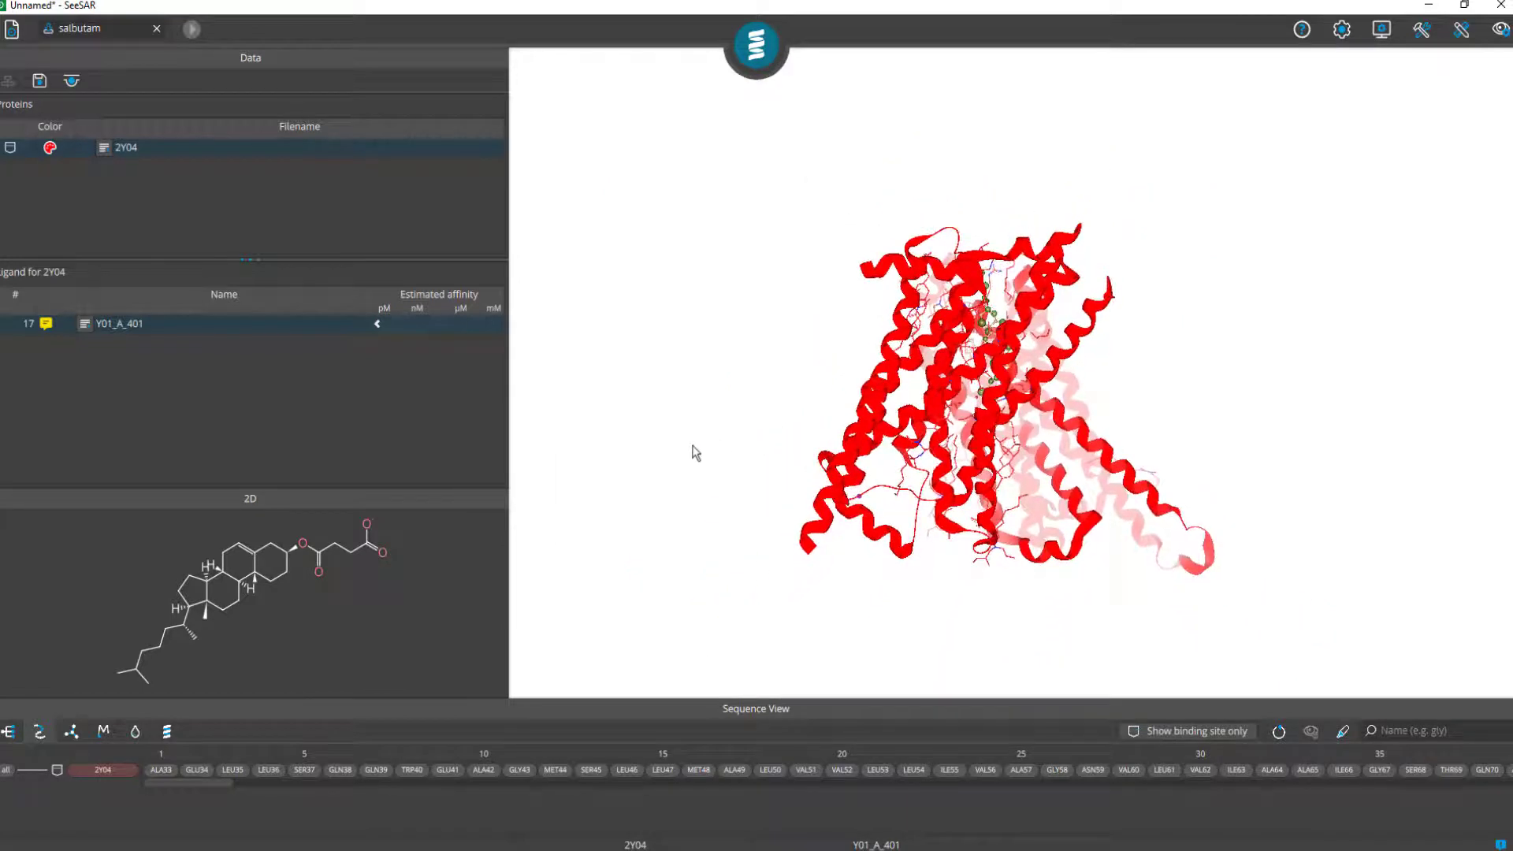
{"action": "left_click_drag", "start_coordinate": [694, 453], "coordinate": [646, 376]}
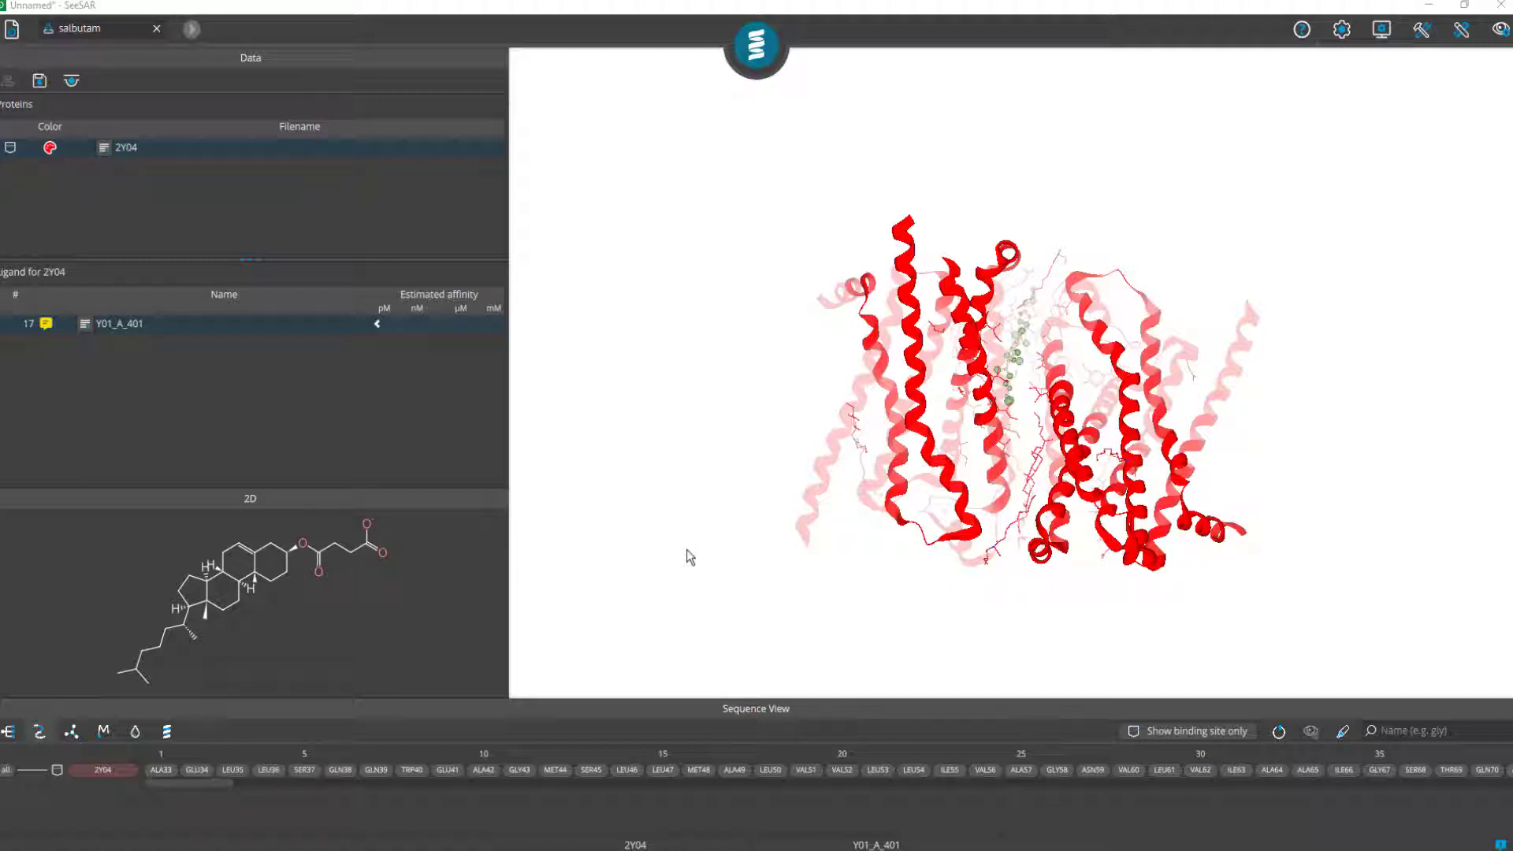
Shrink the structure until it is lost from view, and refocus the 3D view on the selected ligand
{"action": "scroll", "coordinate": [687, 555], "scroll_direction": "down", "scroll_amount": 10}
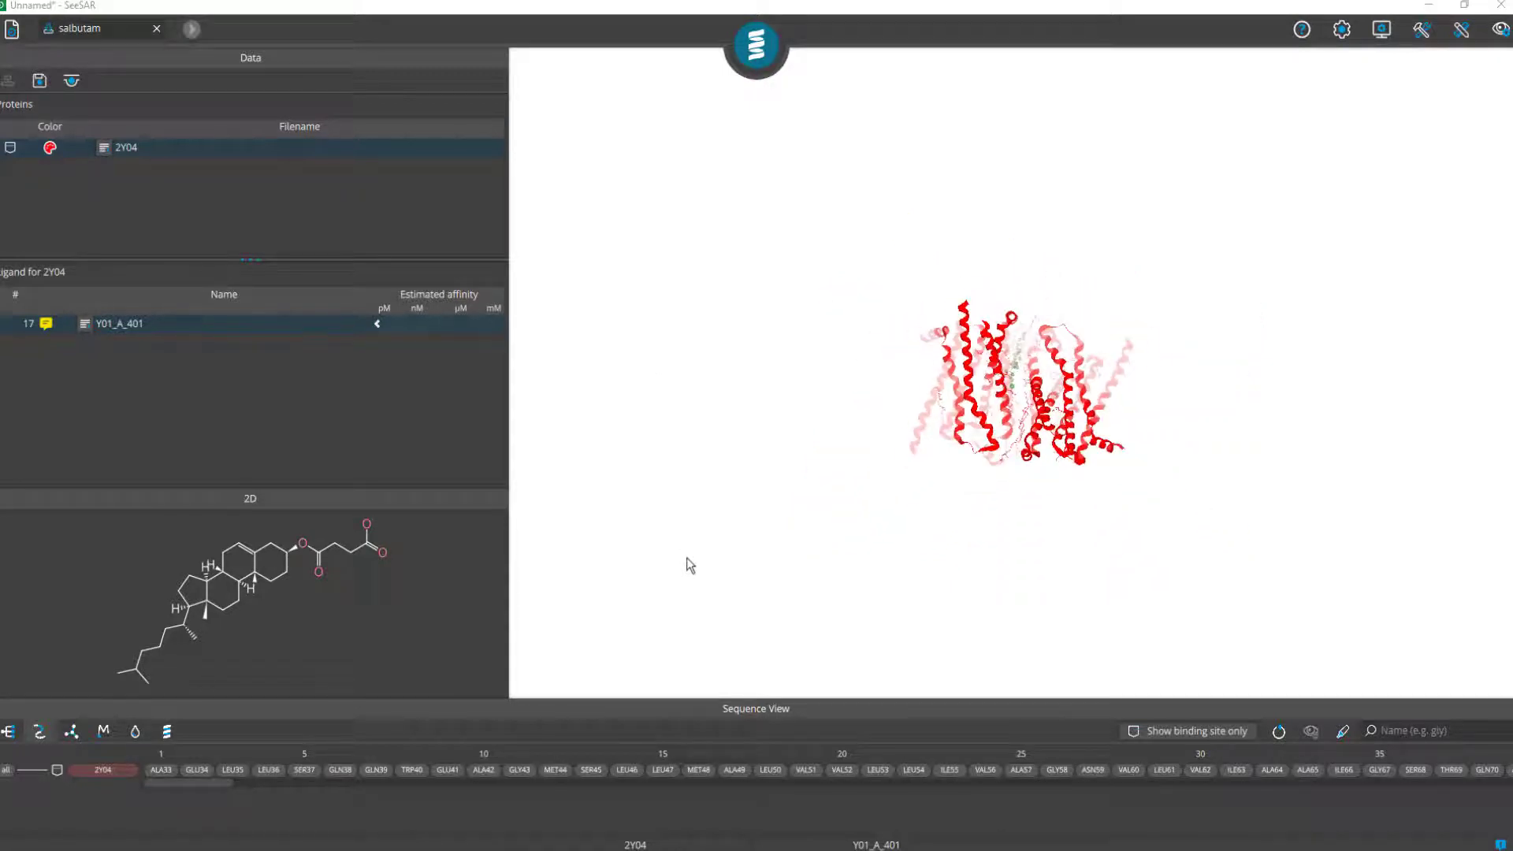
{"action": "scroll", "coordinate": [687, 555], "scroll_direction": "down", "scroll_amount": 5}
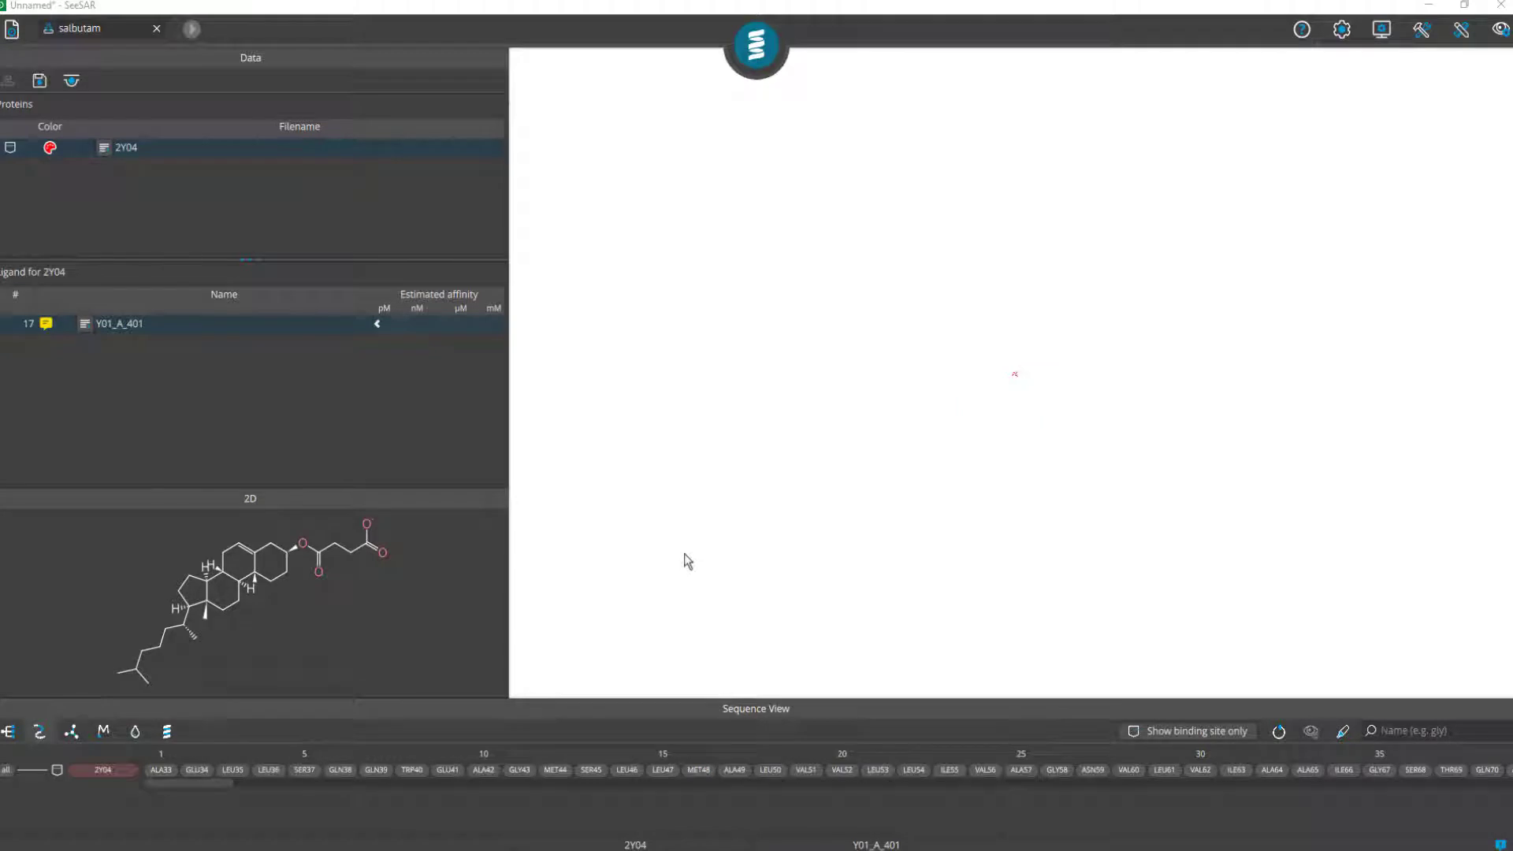
{"action": "scroll", "coordinate": [683, 554], "scroll_direction": "down", "scroll_amount": 2}
{"action": "scroll", "coordinate": [674, 548], "scroll_direction": "up", "scroll_amount": 1}
{"action": "scroll", "coordinate": [673, 547], "scroll_direction": "down", "scroll_amount": 2}
{"action": "scroll", "coordinate": [673, 529], "scroll_direction": "up", "scroll_amount": 3}
{"action": "scroll", "coordinate": [668, 534], "scroll_direction": "down", "scroll_amount": 2}
{"action": "scroll", "coordinate": [662, 539], "scroll_direction": "down", "scroll_amount": 2}
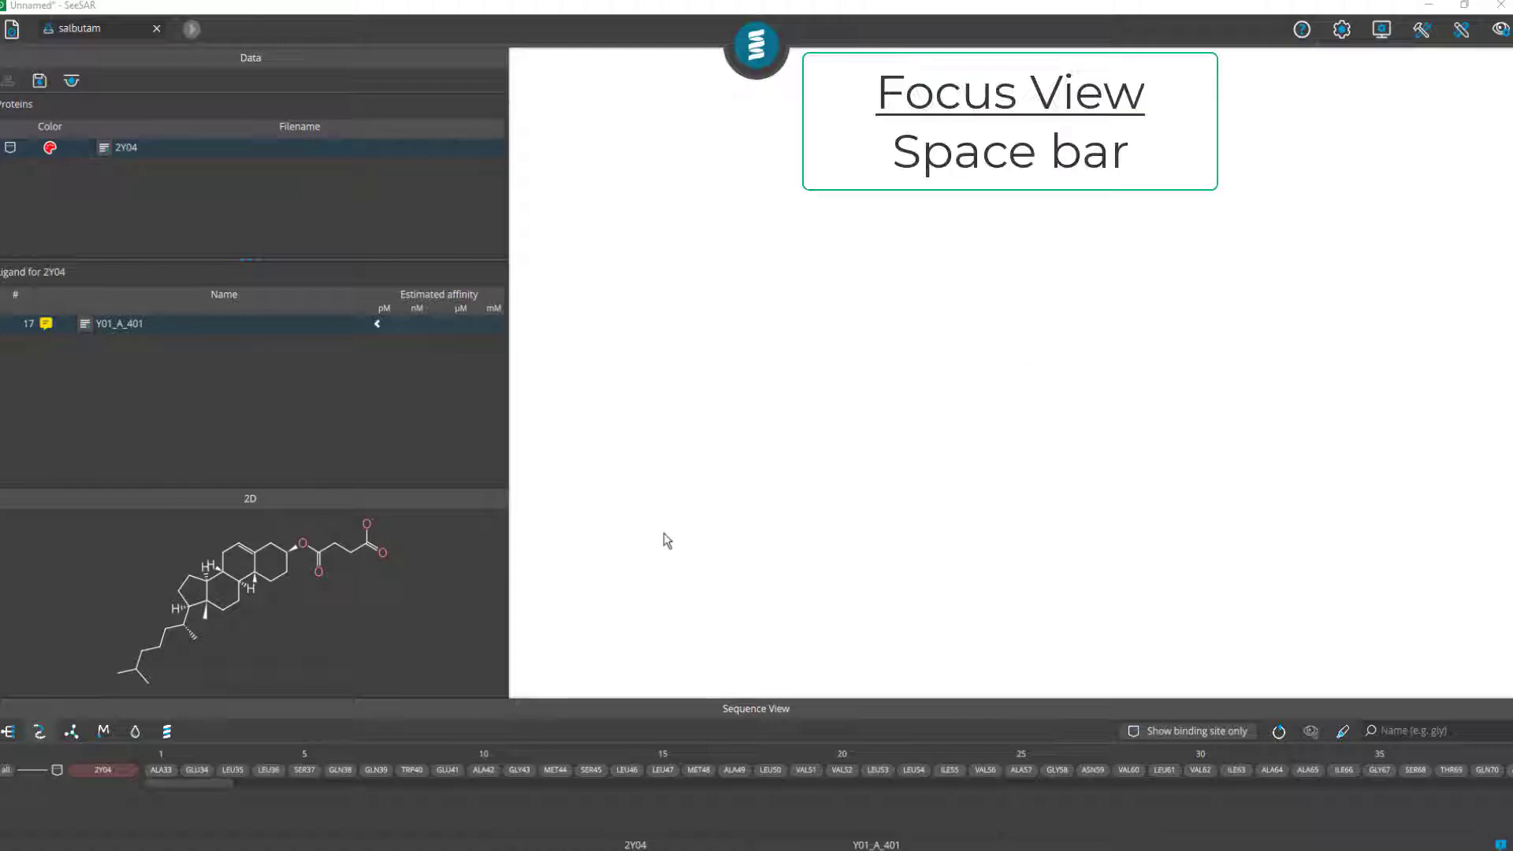
{"action": "key", "text": "space"}
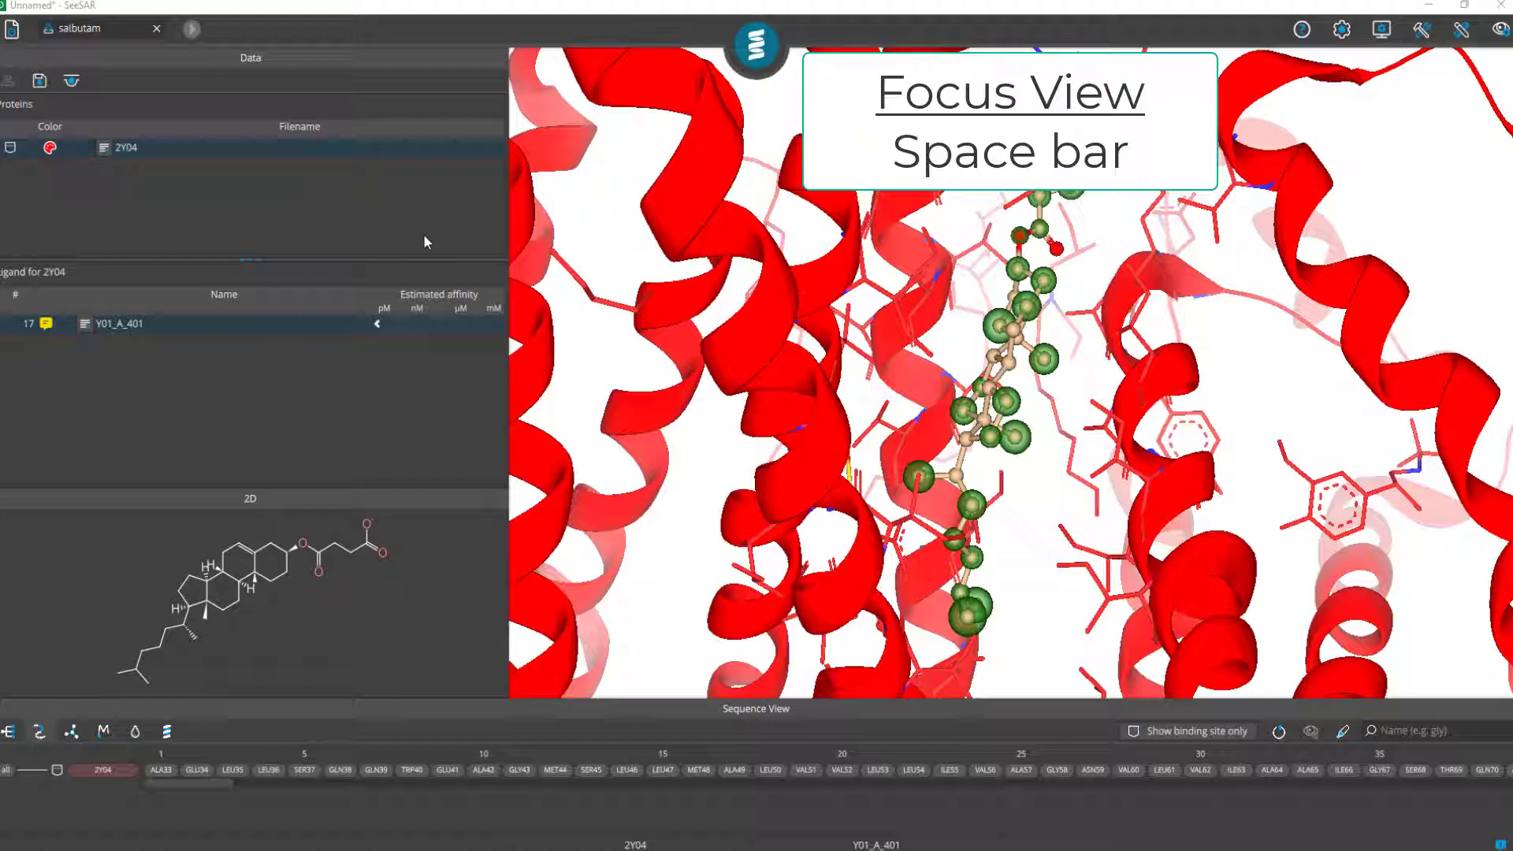
Shift the structure out of the 3D view, refocus on ligand Y01_A_401 and rotate around it
{"action": "key", "text": "space"}
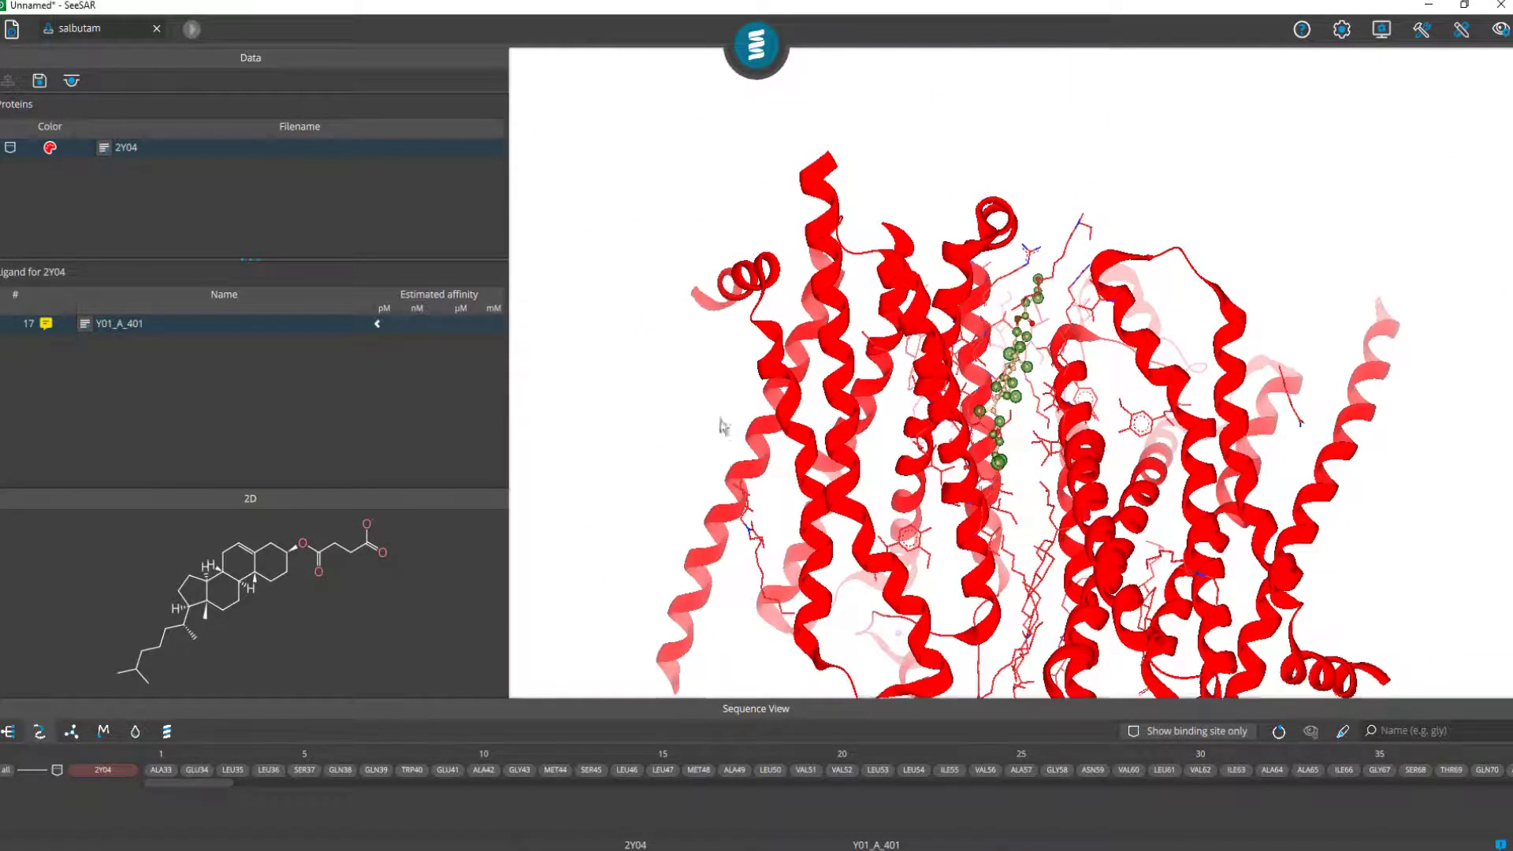
{"action": "right_click_drag", "start_coordinate": [723, 426], "coordinate": [1121, 216]}
{"action": "right_click_drag", "start_coordinate": [959, 271], "coordinate": [1292, 254]}
{"action": "key", "text": "space"}
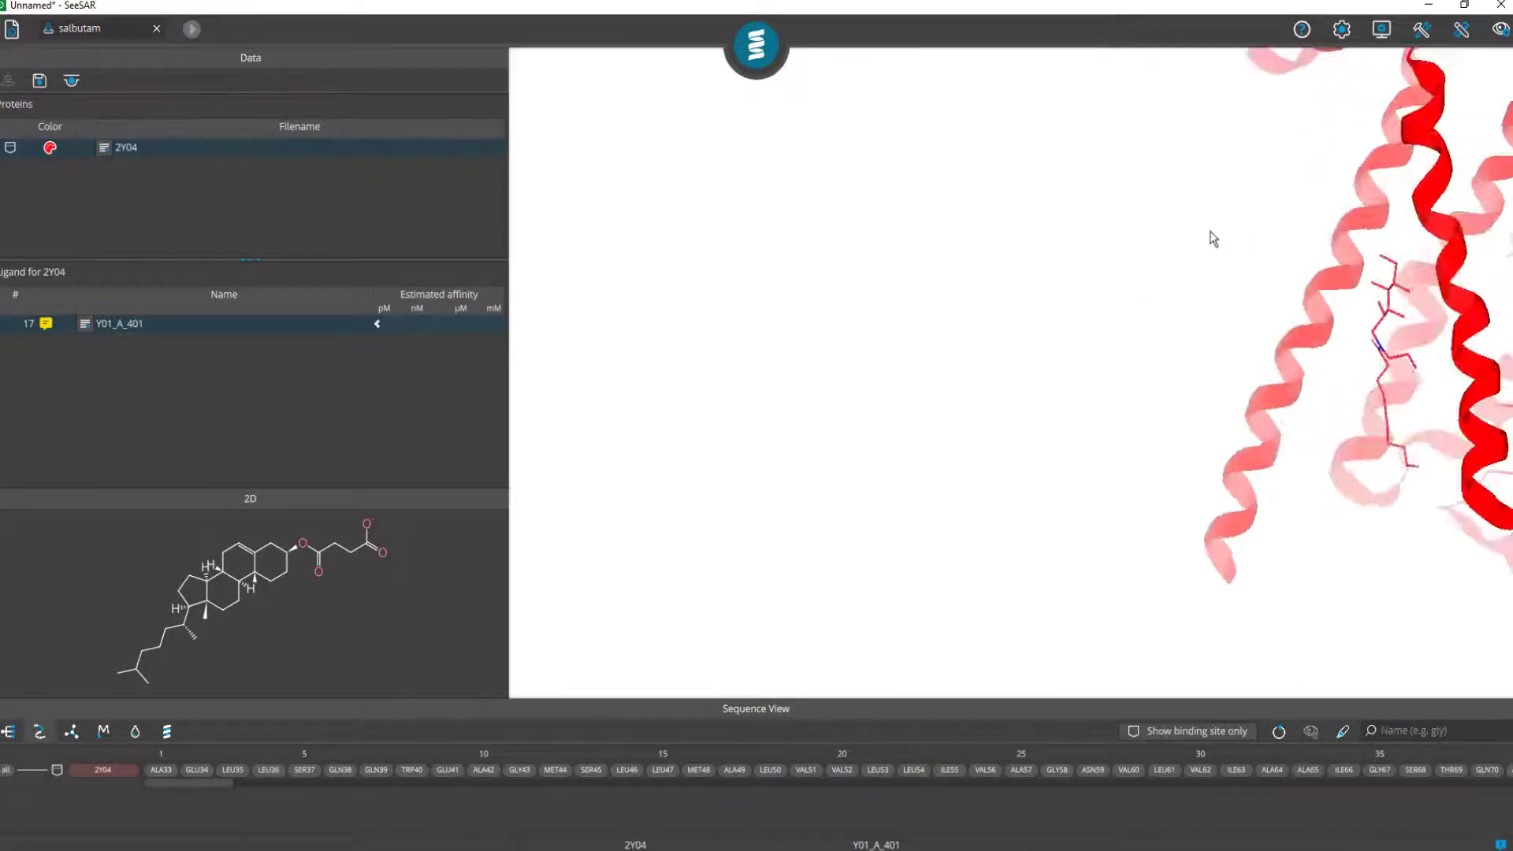
{"action": "left_click_drag", "start_coordinate": [1184, 292], "coordinate": [979, 355]}
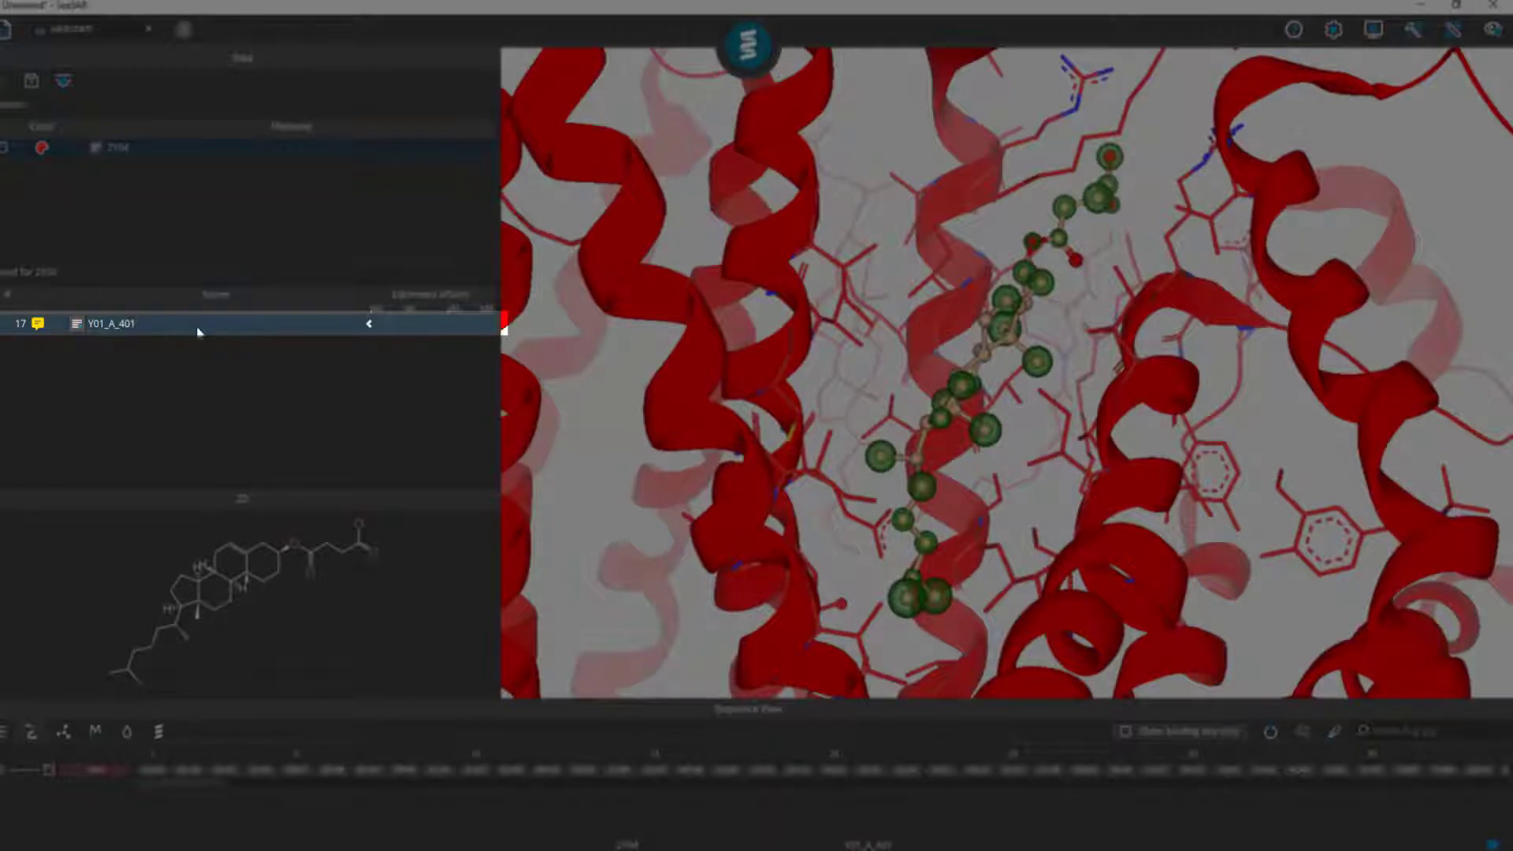
With ligand Y01_A_401 selected, inspect its binding region from a distance, close up and from different angles
{"action": "left_click", "coordinate": [198, 332]}
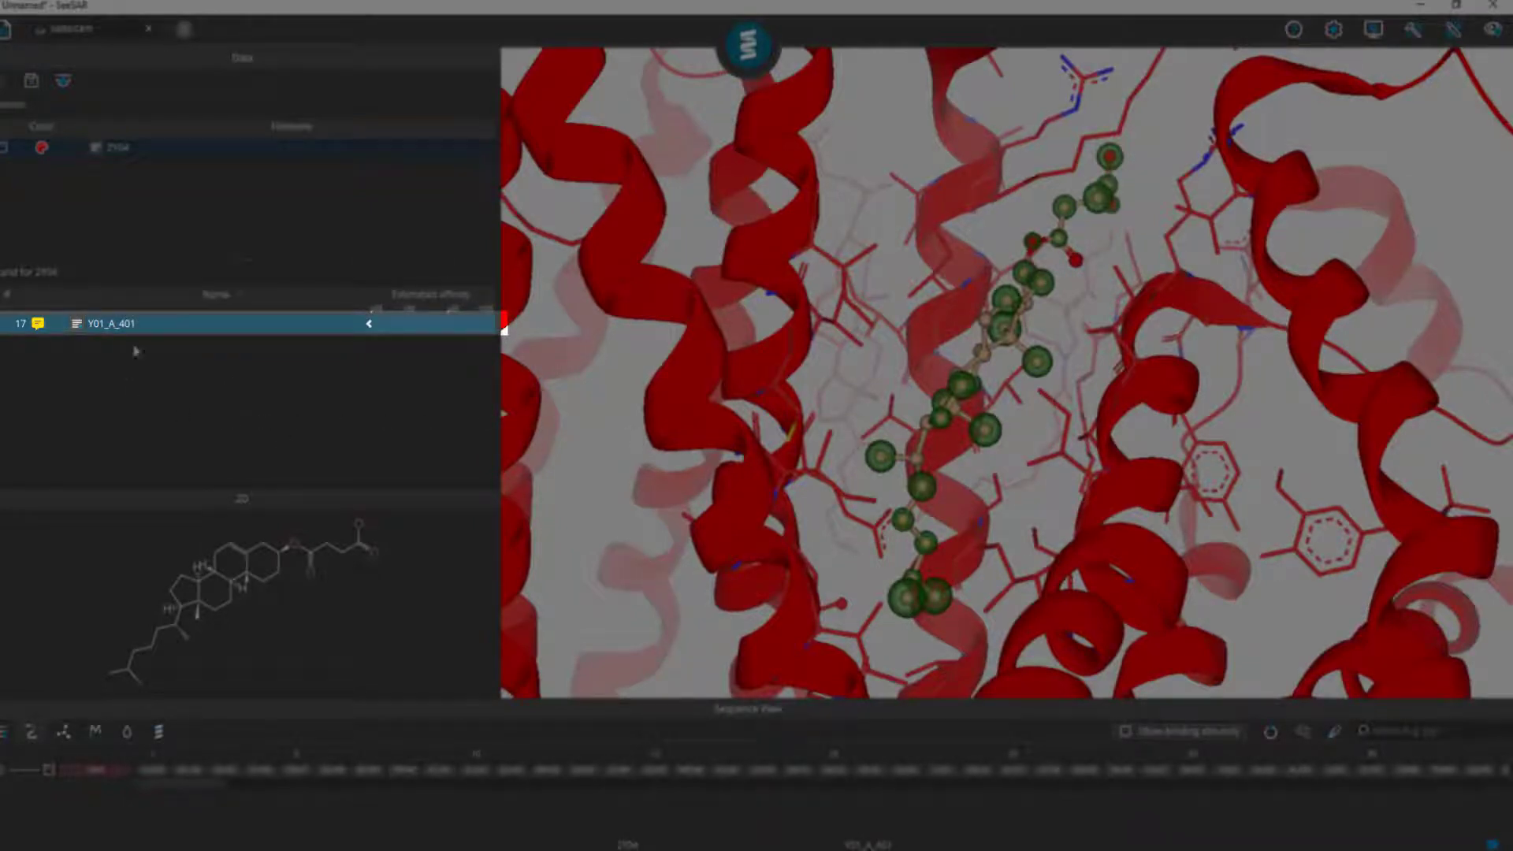
{"action": "scroll", "coordinate": [717, 428], "scroll_direction": "down", "scroll_amount": 8}
{"action": "left_click_drag", "start_coordinate": [708, 407], "coordinate": [908, 347]}
{"action": "scroll", "coordinate": [908, 346], "scroll_direction": "down", "scroll_amount": 10}
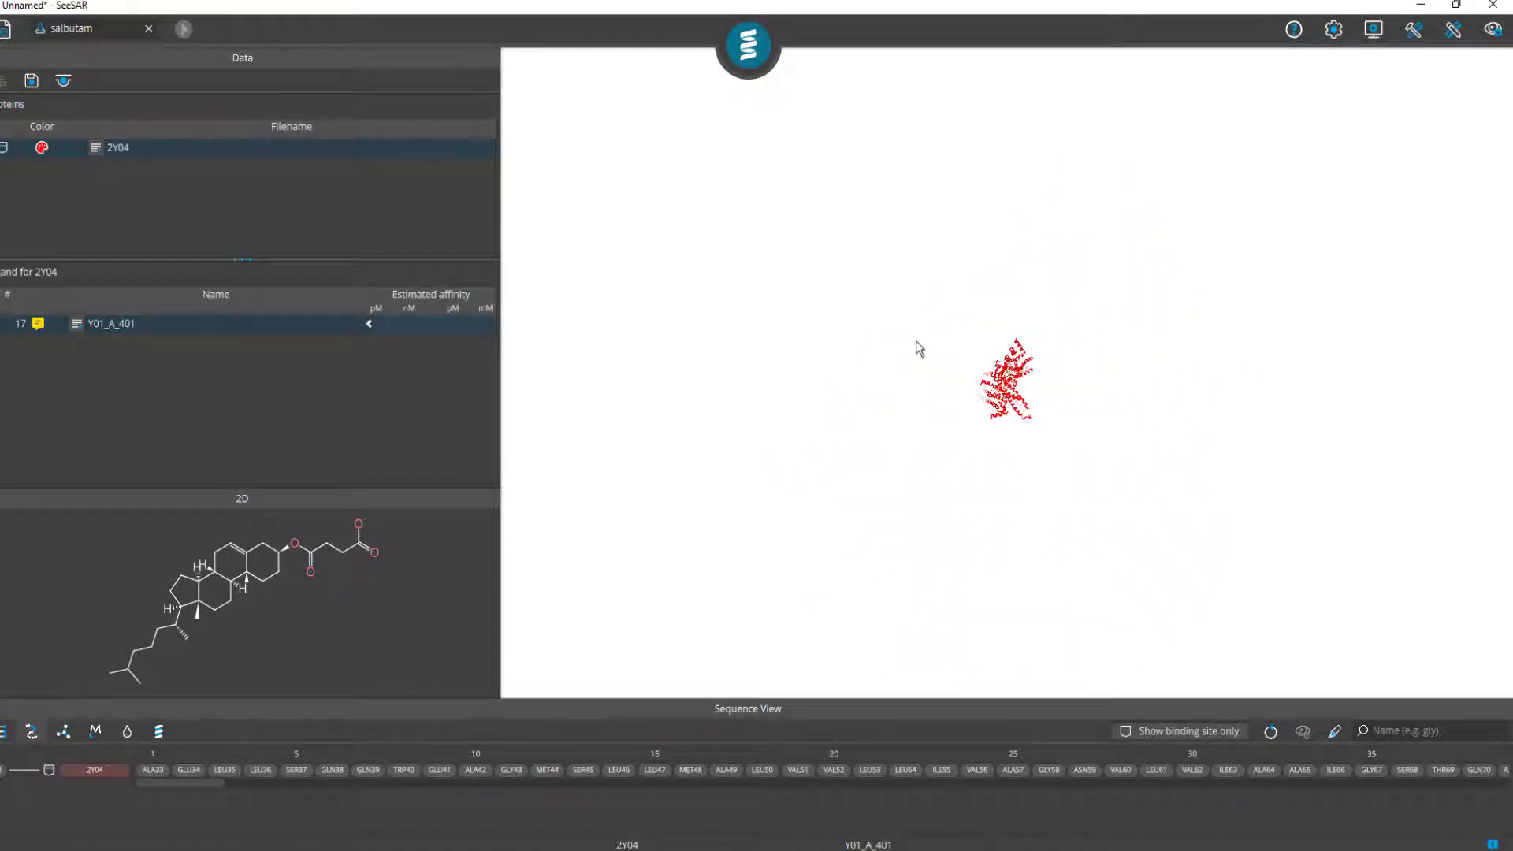
{"action": "scroll", "coordinate": [916, 340], "scroll_direction": "up", "scroll_amount": 10}
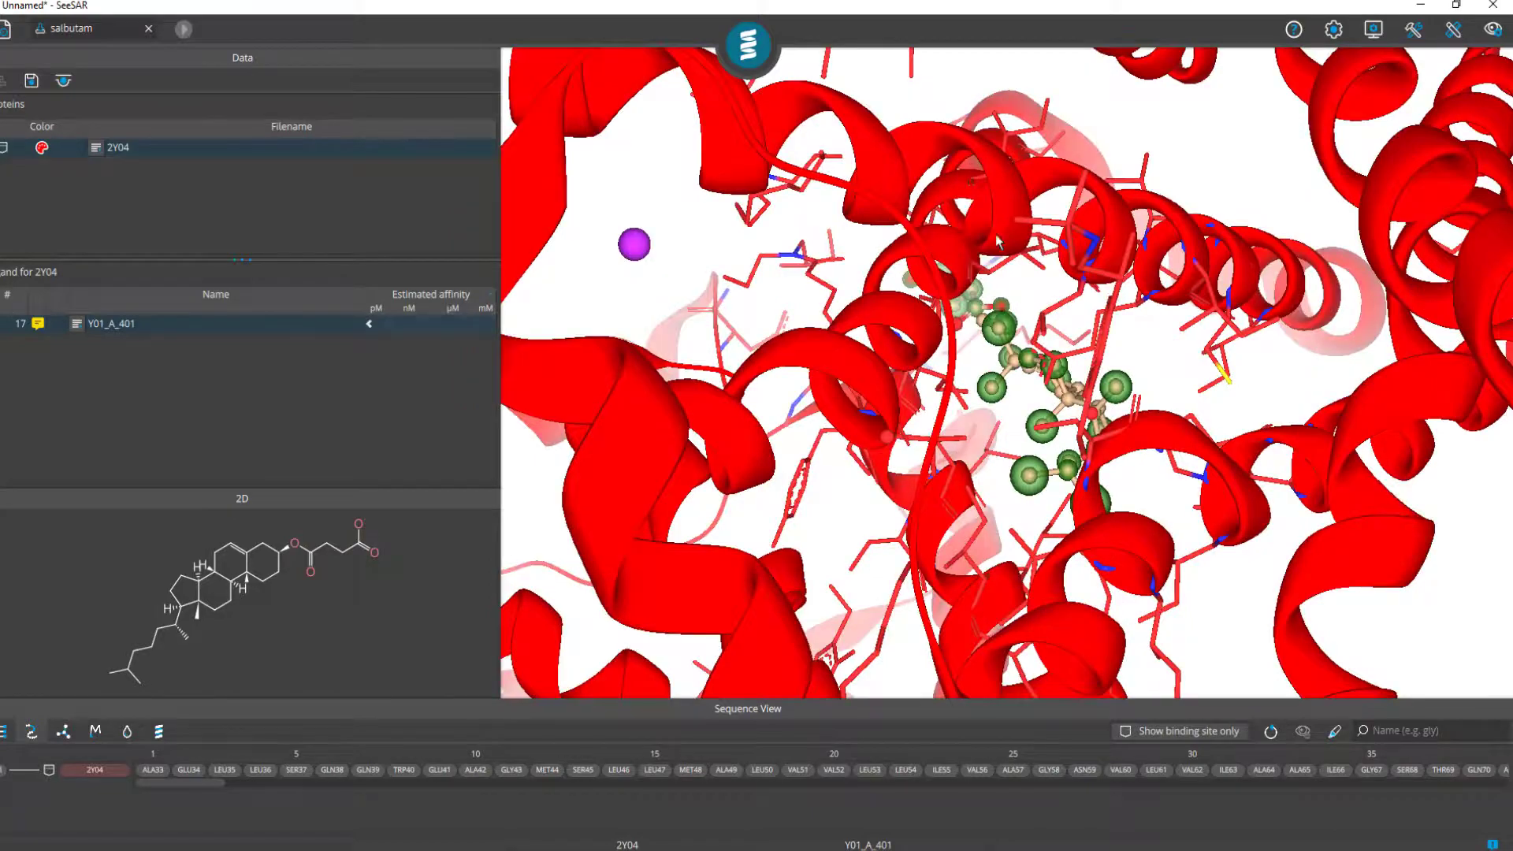
{"action": "mouse_move", "coordinate": [990, 225]}
{"action": "left_mouse_down"}
{"action": "mouse_move", "coordinate": [963, 304]}
{"action": "mouse_move", "coordinate": [874, 347]}
{"action": "mouse_move", "coordinate": [776, 340]}
{"action": "left_mouse_up"}
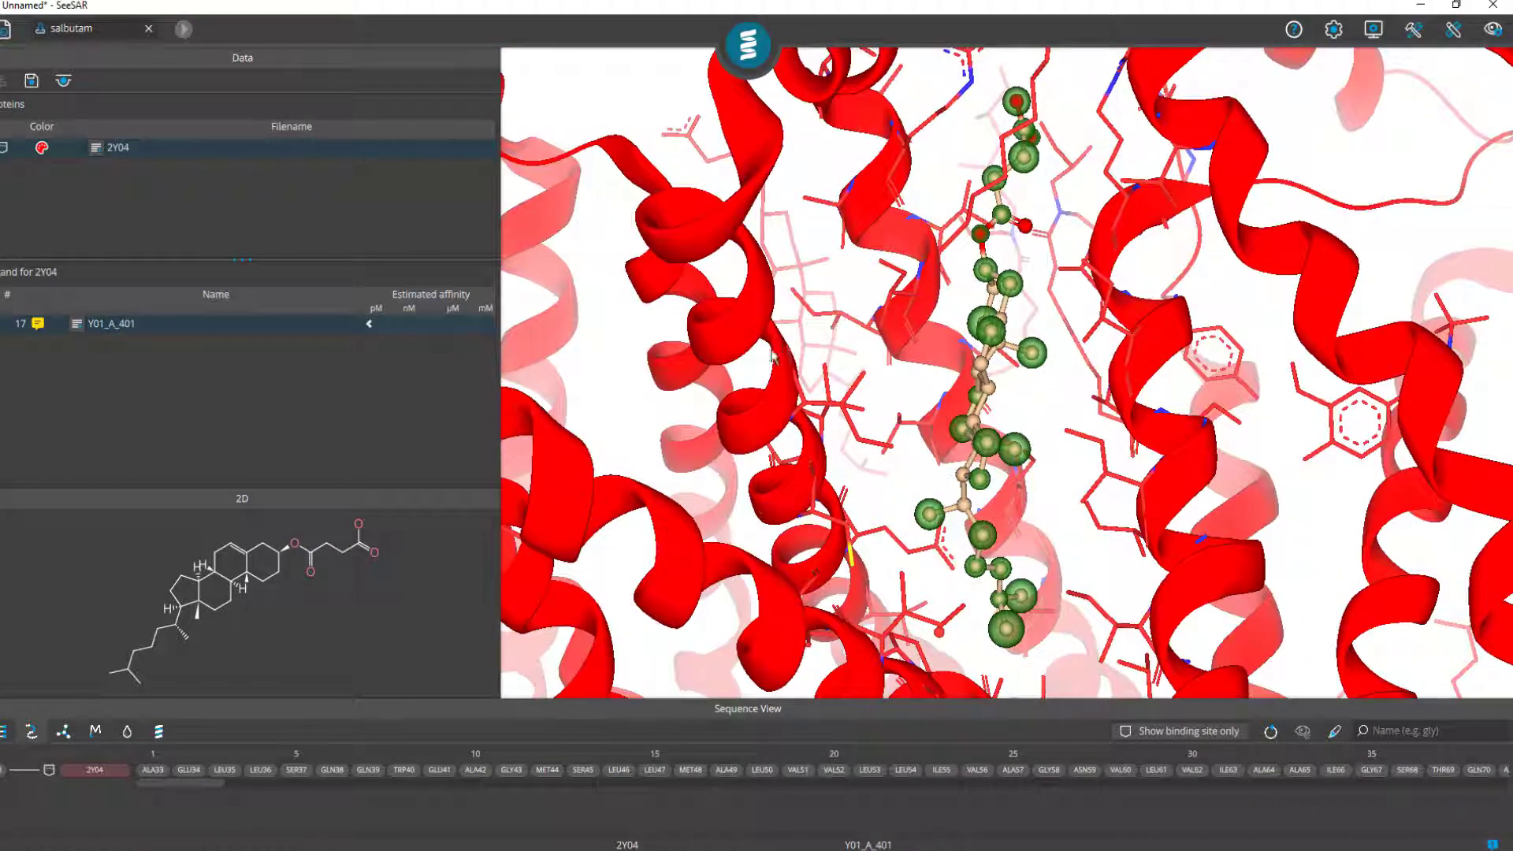
Deselect ligand Y01_A_401, view the whole protein 2Y04 from another angle, and reselect and focus on the ligand
{"action": "left_click", "coordinate": [166, 326], "text": "ctrl"}
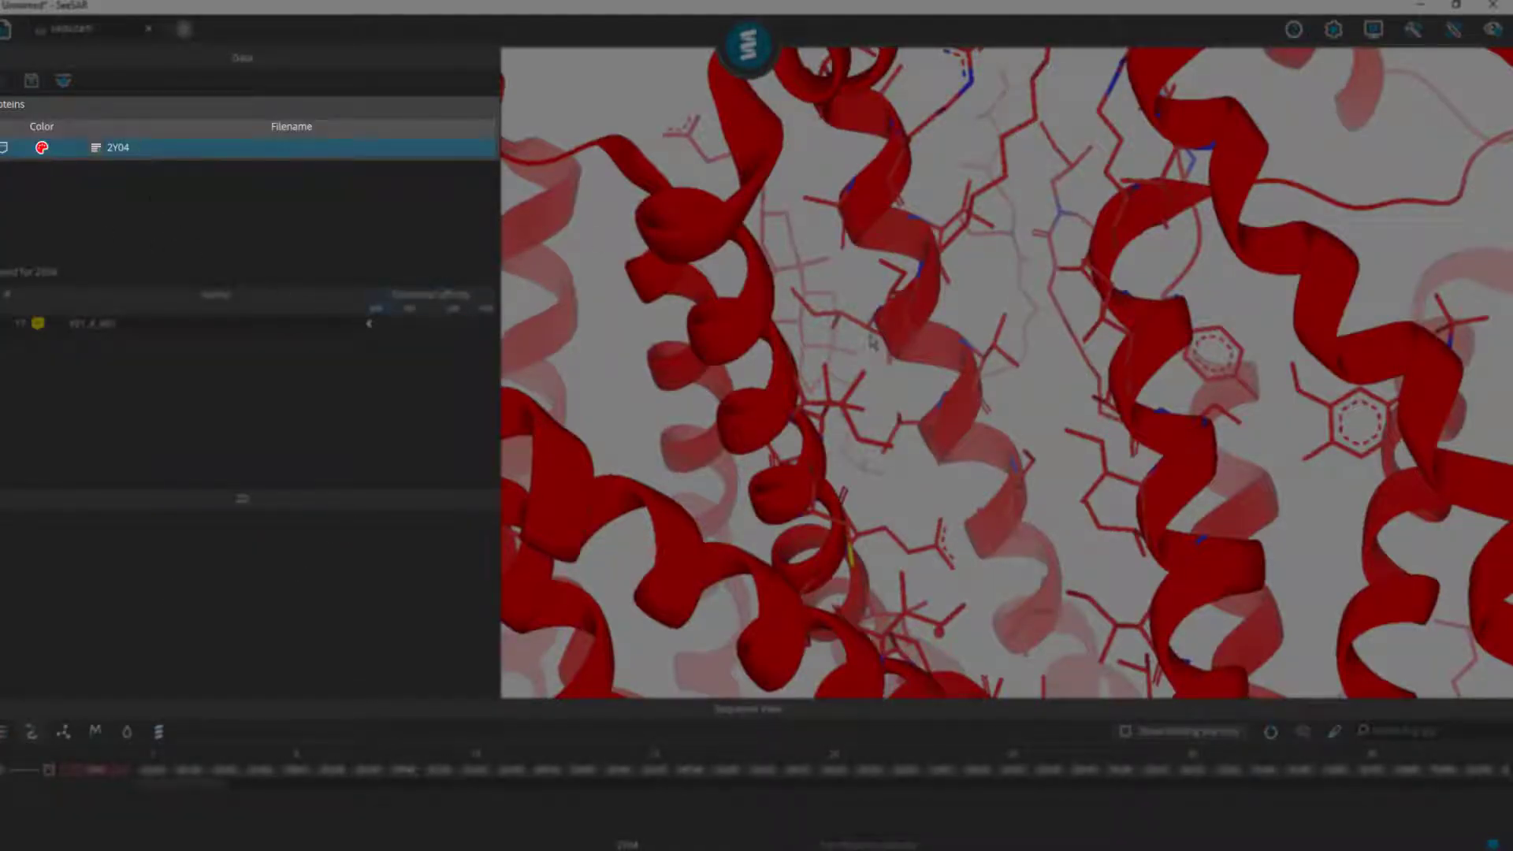
{"action": "scroll", "coordinate": [904, 336], "scroll_direction": "down", "scroll_amount": 8}
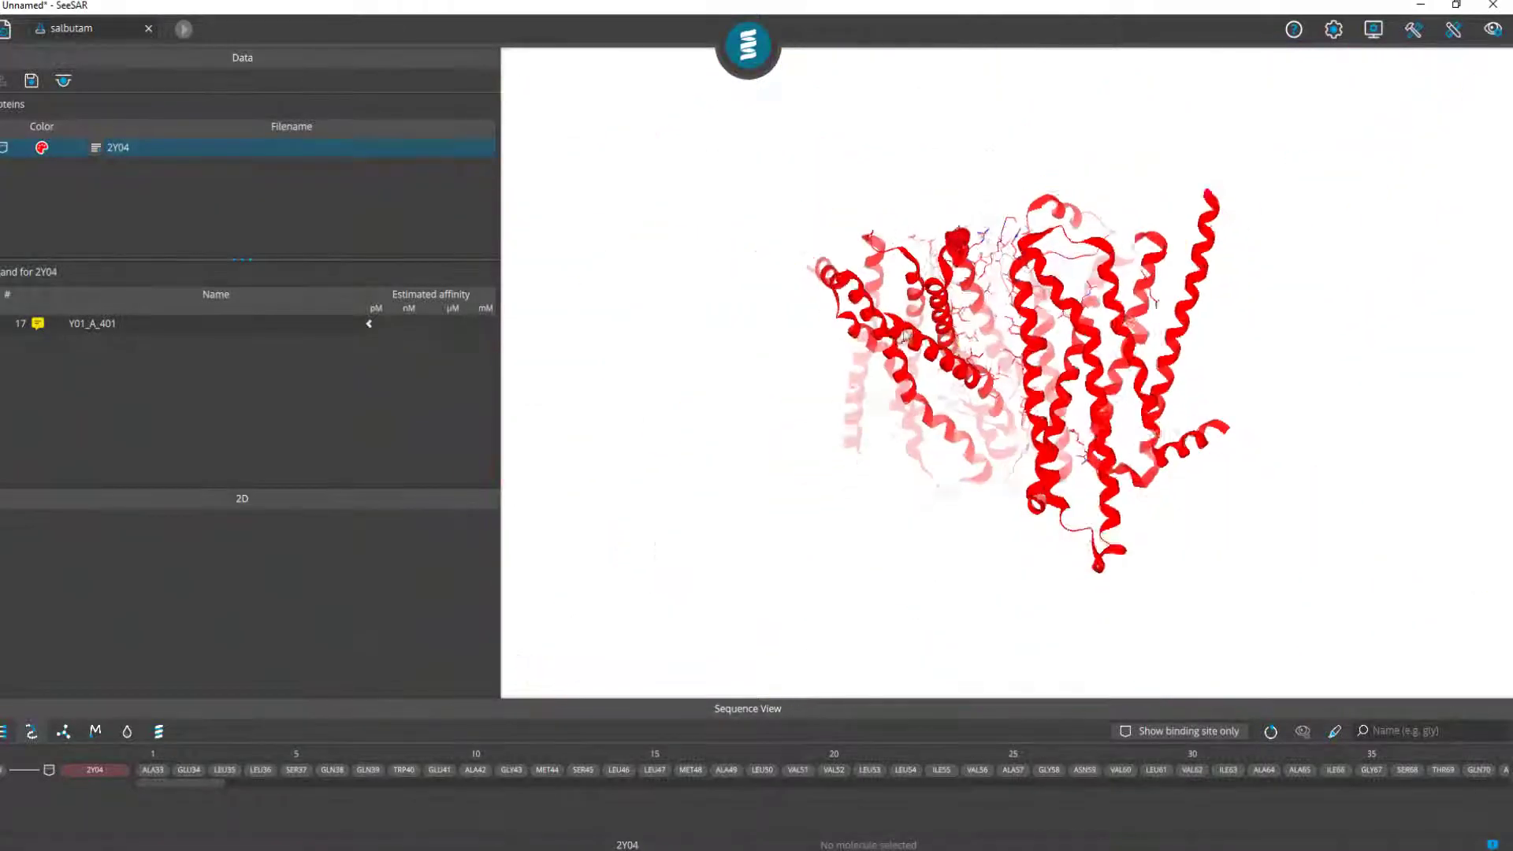
{"action": "left_click", "coordinate": [724, 342]}
{"action": "mouse_move", "coordinate": [723, 342]}
{"action": "left_mouse_down"}
{"action": "mouse_move", "coordinate": [1055, 350]}
{"action": "mouse_move", "coordinate": [1037, 446]}
{"action": "left_mouse_up"}
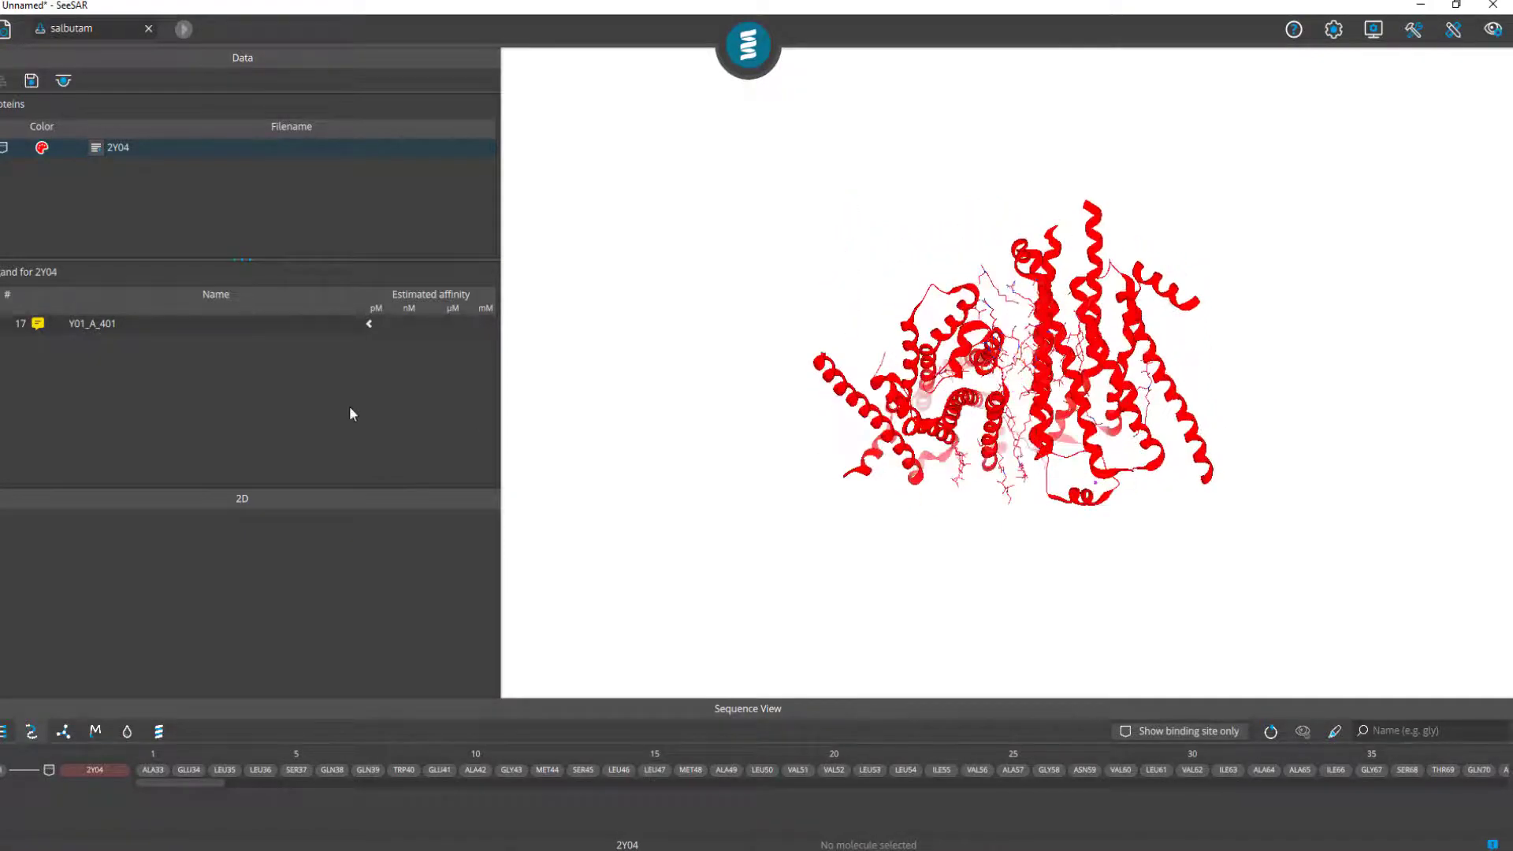
{"action": "left_click", "coordinate": [174, 327]}
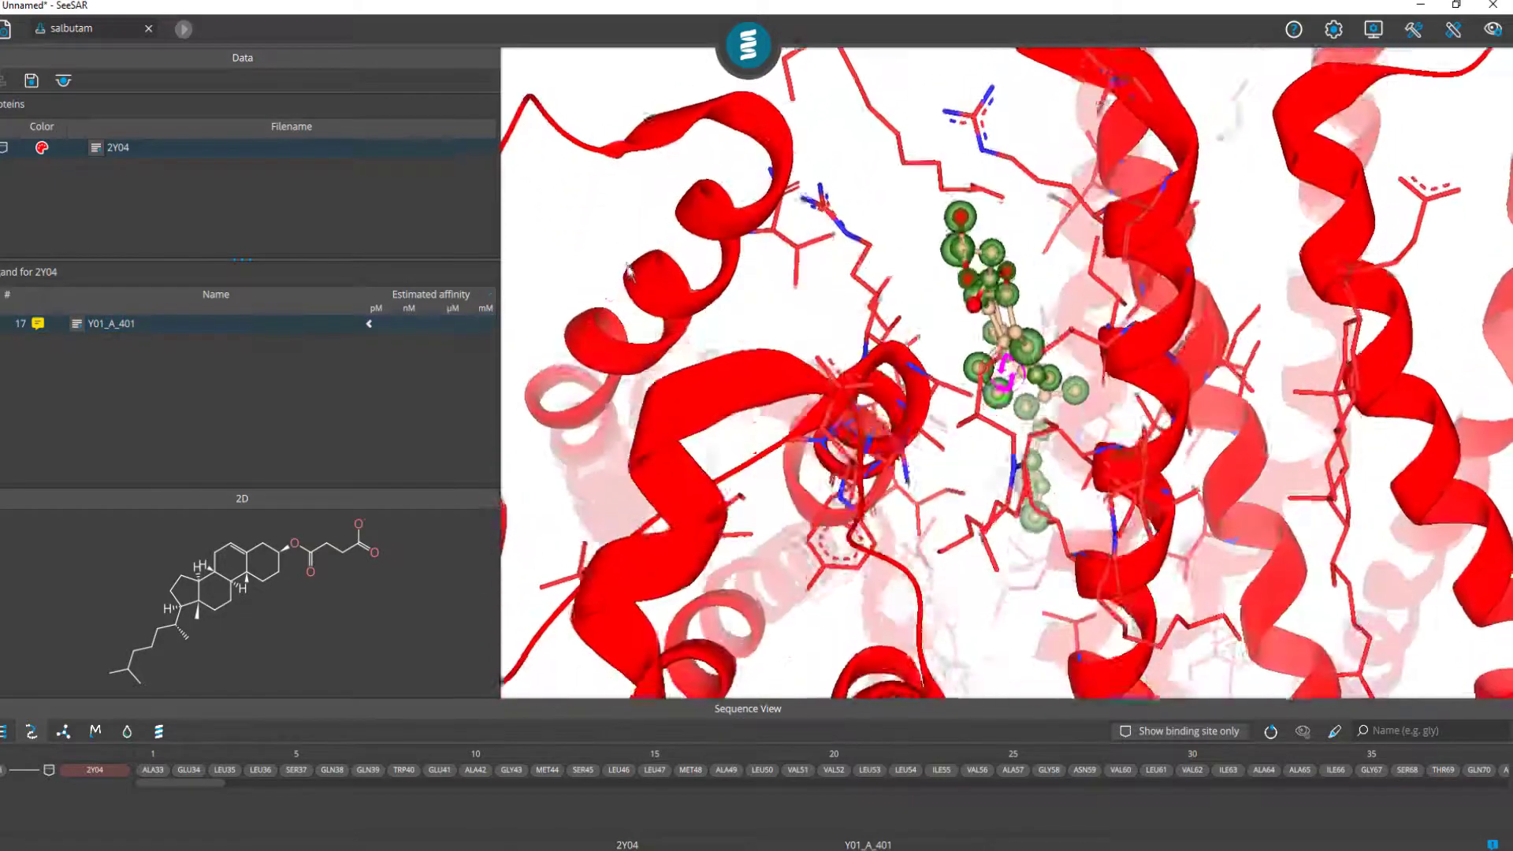
Deselect ligand Y01_A_401 and bring the whole protein 2Y04 into the 3D view
{"action": "left_click_drag", "start_coordinate": [627, 262], "coordinate": [622, 260]}
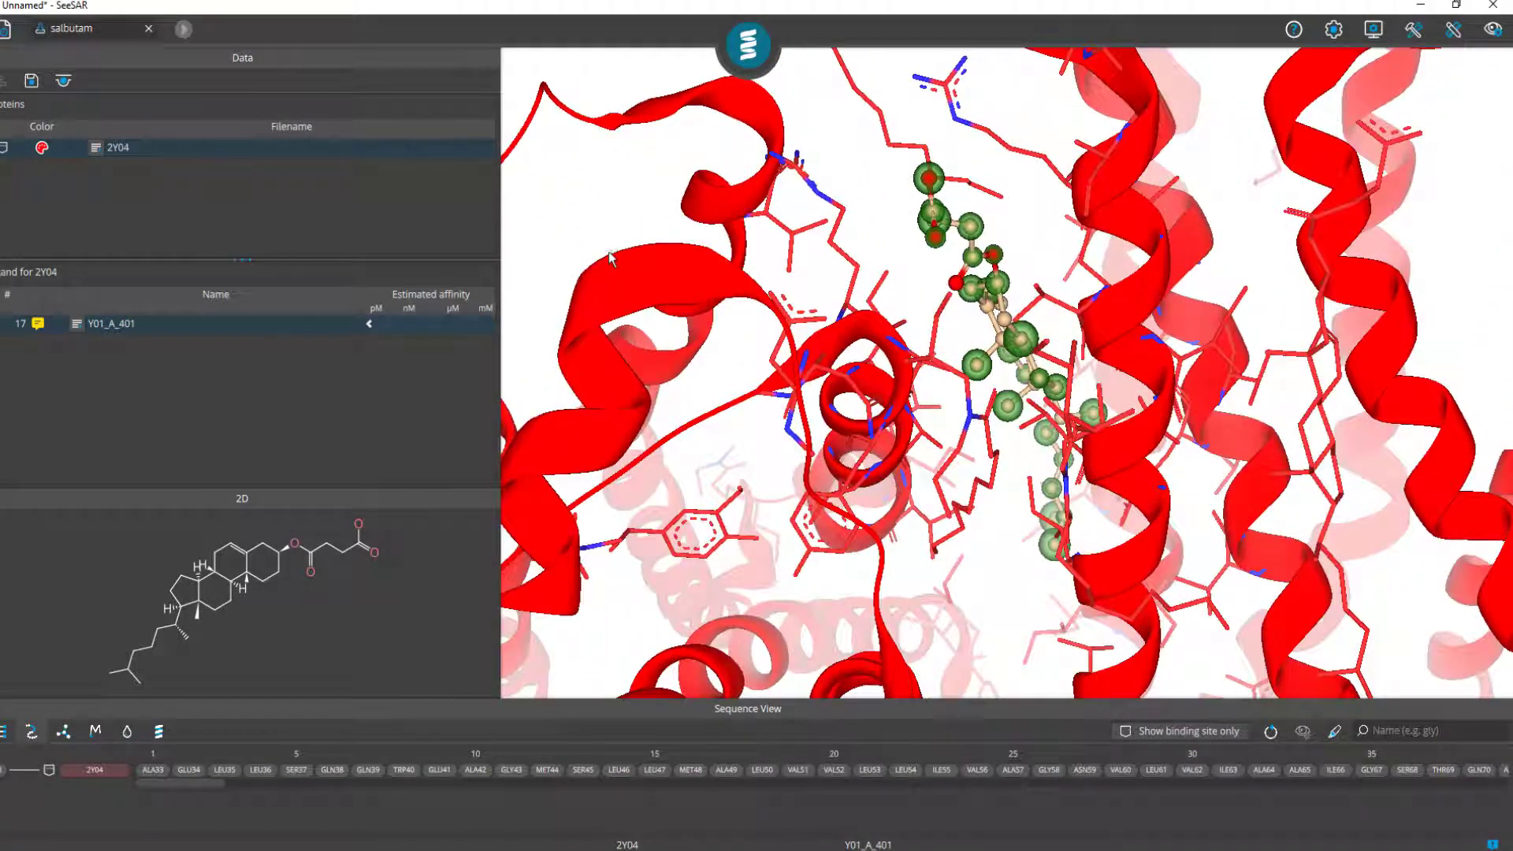
{"action": "left_click", "coordinate": [118, 326]}
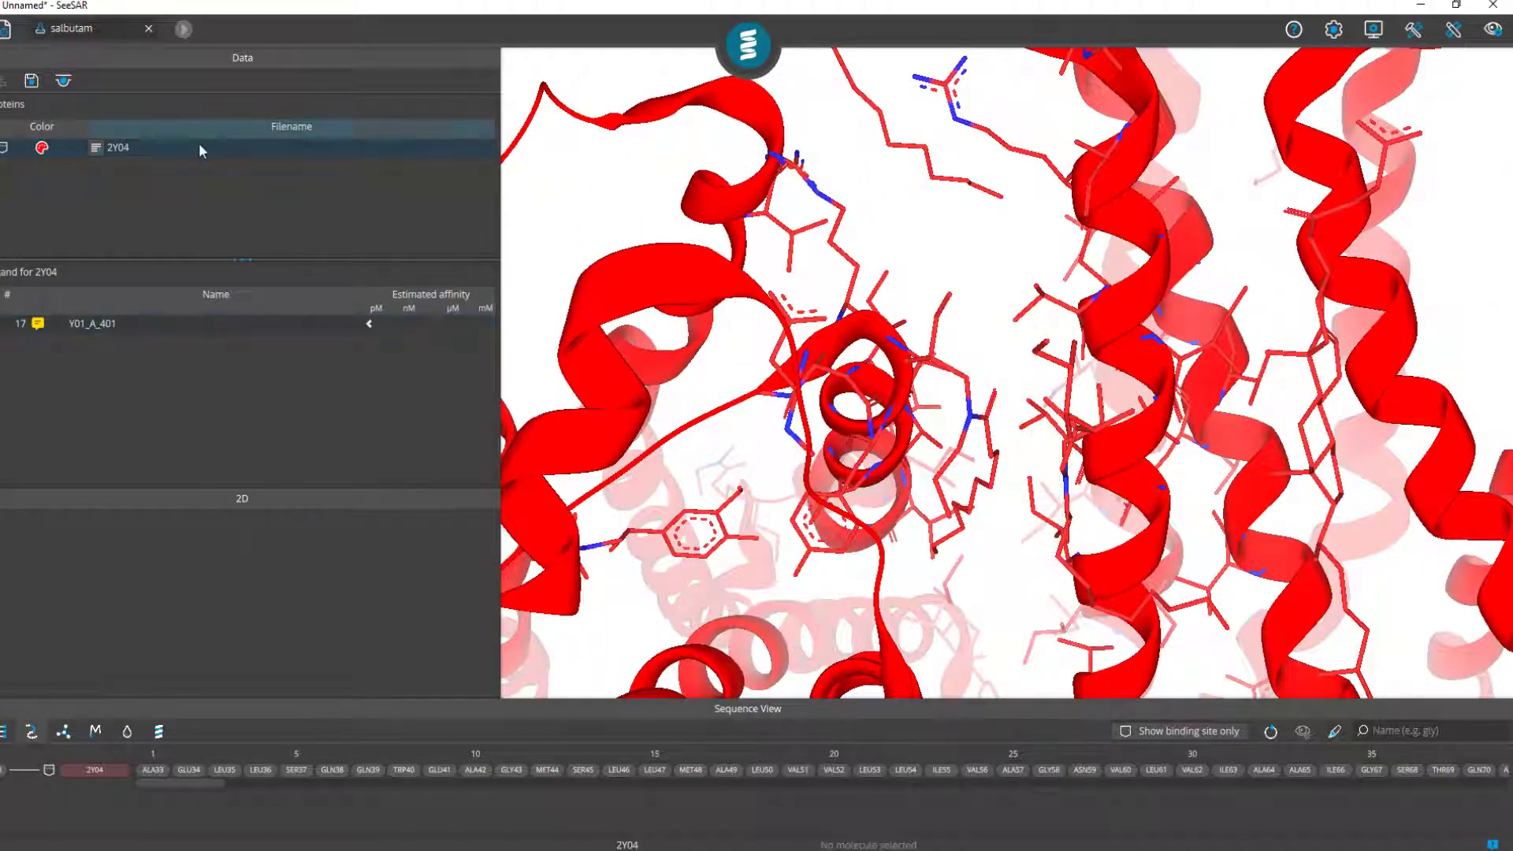
{"action": "left_click", "coordinate": [201, 149]}
{"action": "left_click_drag", "start_coordinate": [953, 536], "coordinate": [967, 455]}
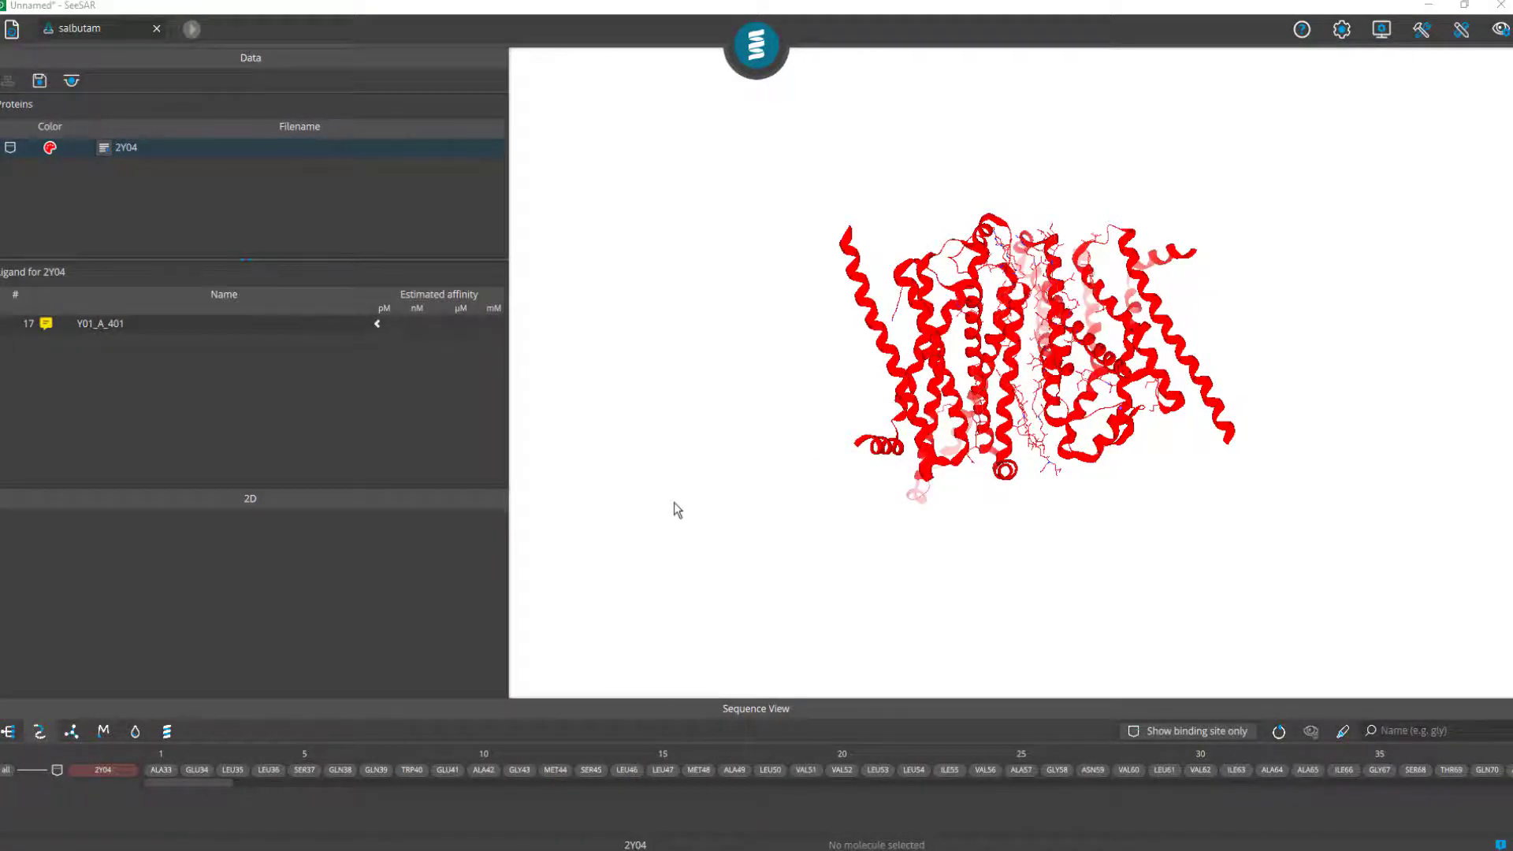
Shrink protein 2Y04 in the 3D view and restore its size with the Focus view tool
{"action": "scroll", "coordinate": [673, 503], "scroll_direction": "down", "scroll_amount": 3}
{"action": "scroll", "coordinate": [659, 473], "scroll_direction": "up", "scroll_amount": 5}
{"action": "scroll", "coordinate": [618, 543], "scroll_direction": "down", "scroll_amount": 10}
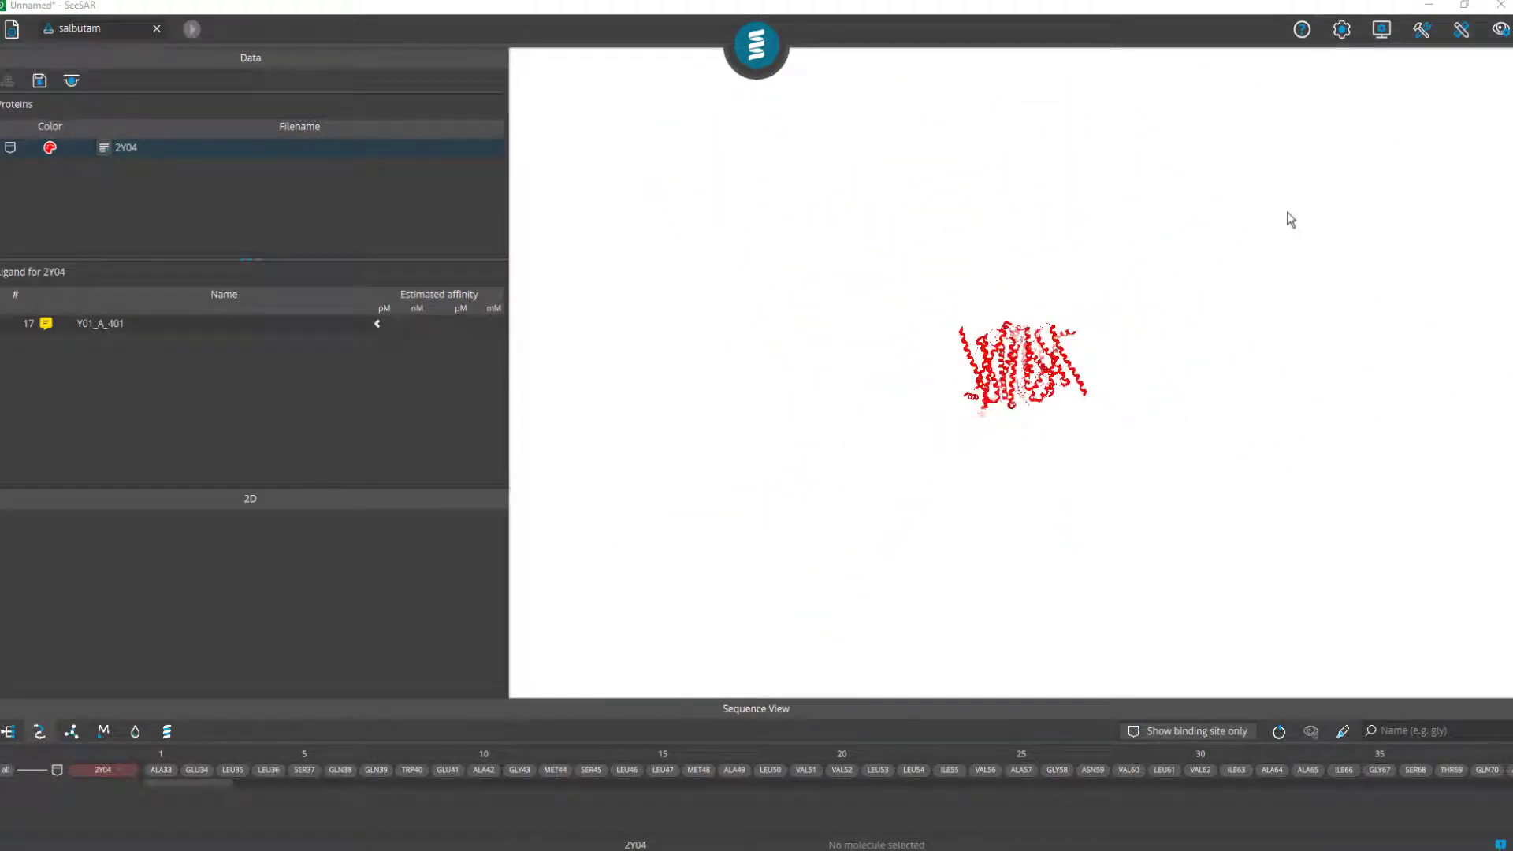
{"action": "left_click", "coordinate": [1423, 31]}
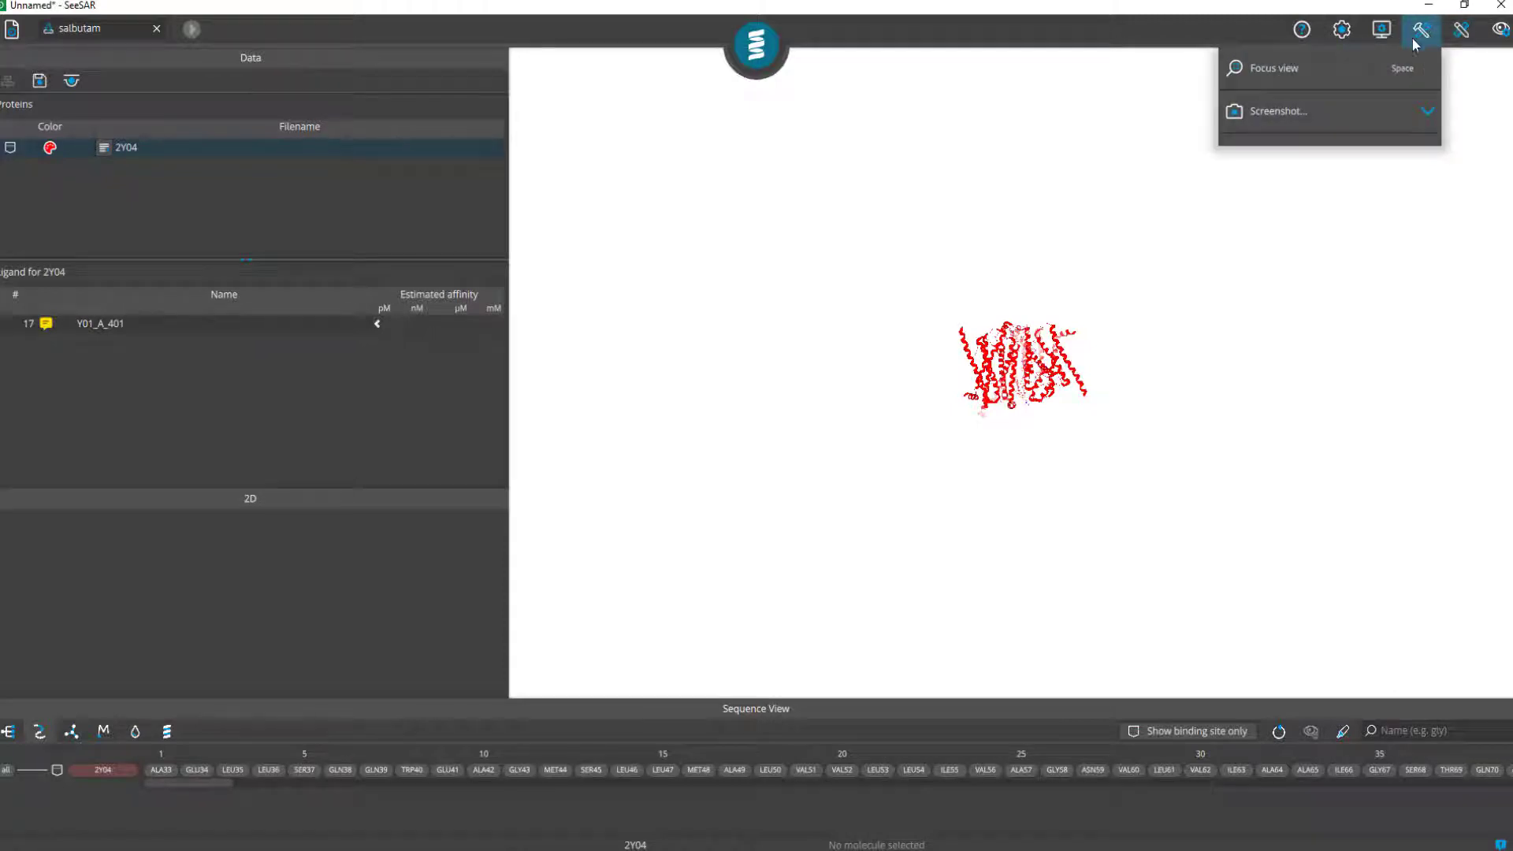
{"action": "left_click", "coordinate": [1279, 70]}
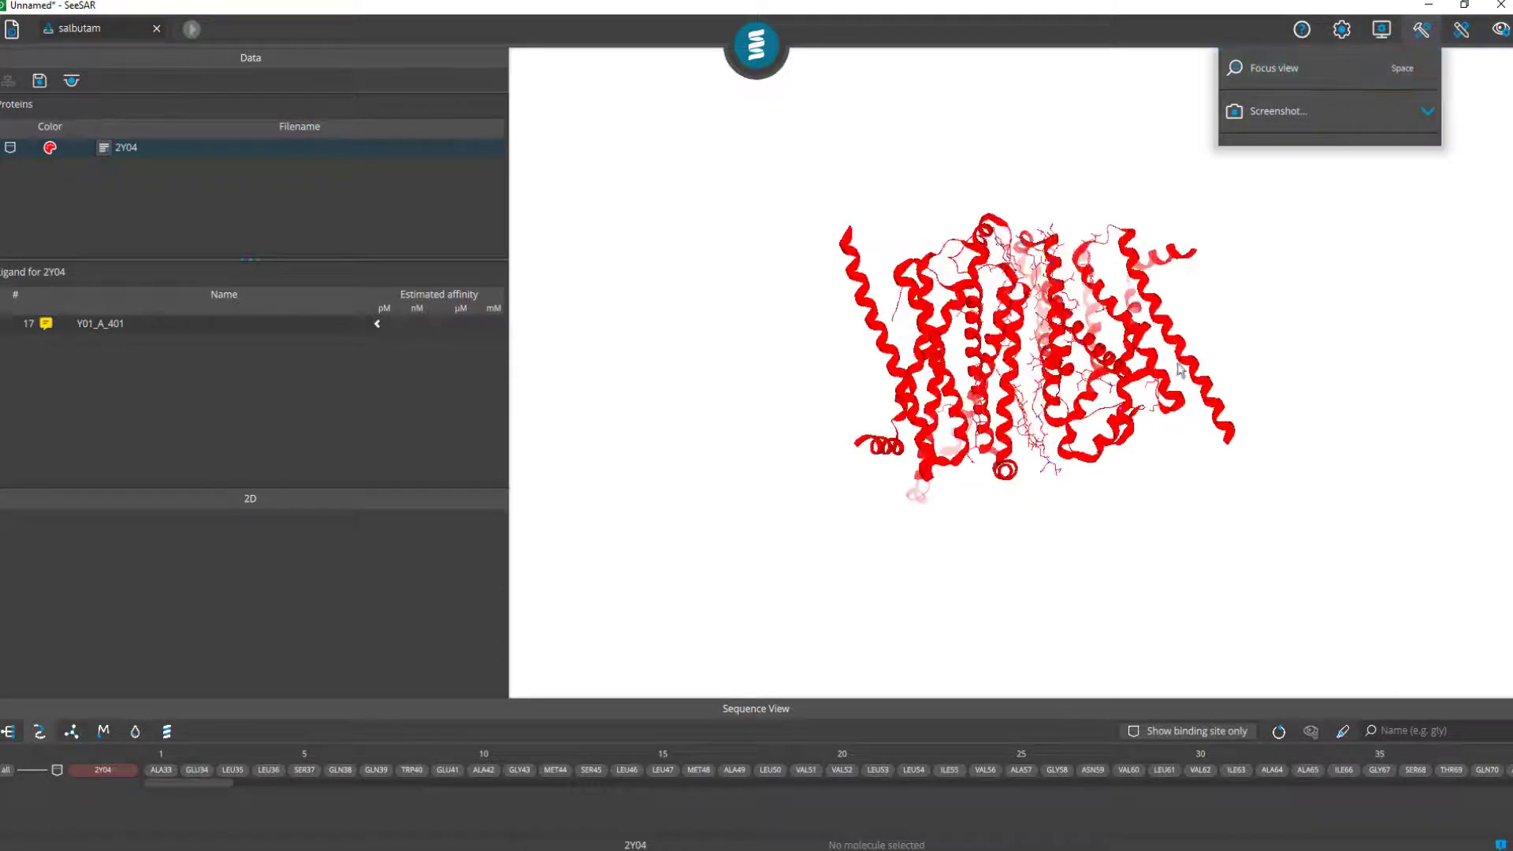
{"action": "left_click", "coordinate": [1422, 30]}
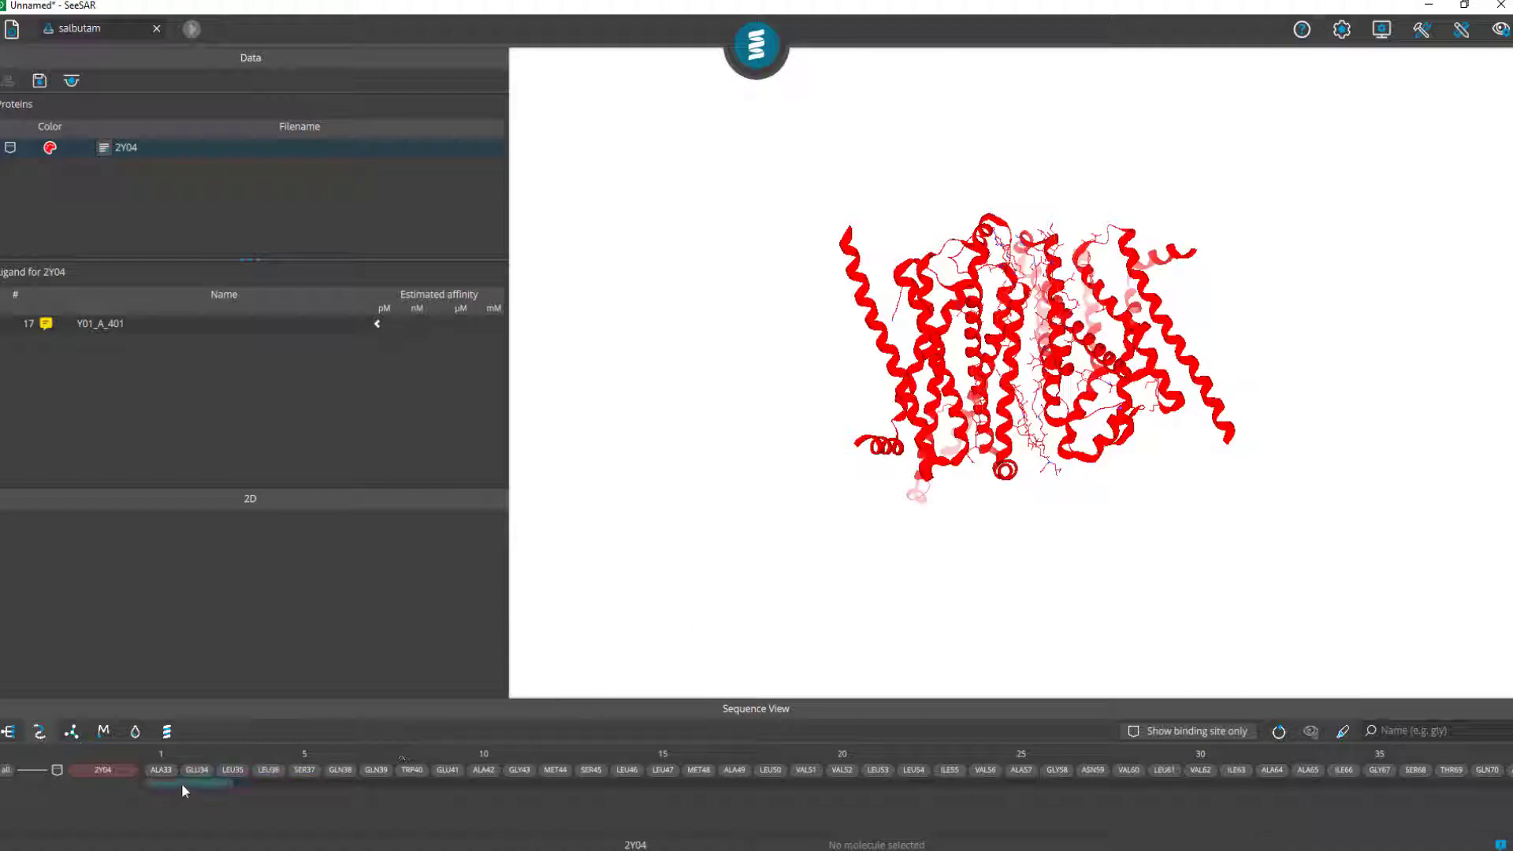
Browse the 2Y04 sequence, search its residues for "cys" and step forward to the match CYS133
{"action": "left_click_drag", "start_coordinate": [181, 782], "coordinate": [327, 806]}
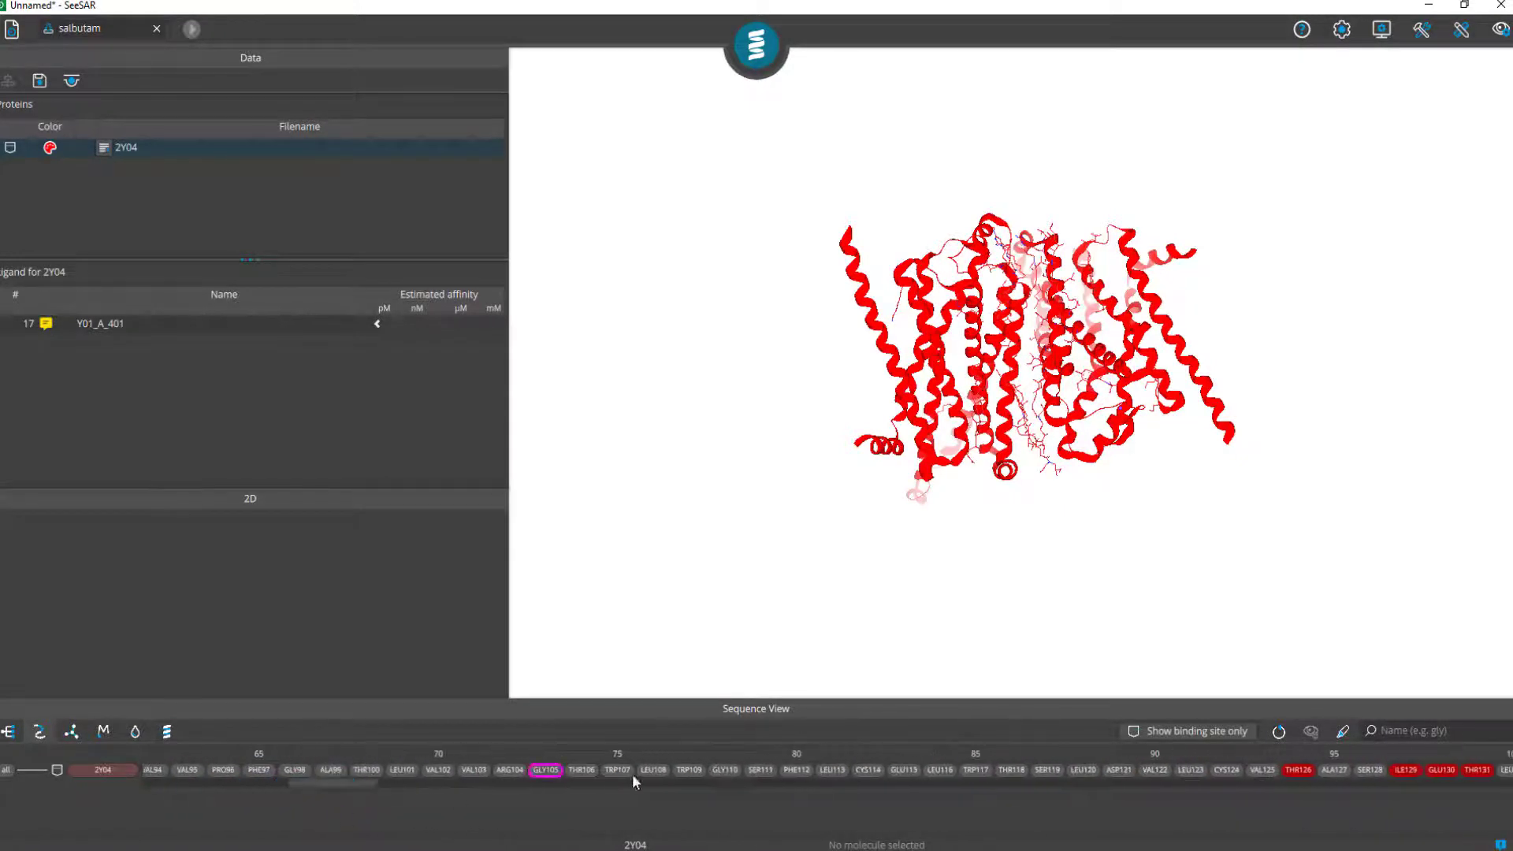
{"action": "left_click", "coordinate": [1421, 731]}
{"action": "type", "text": "cys"}
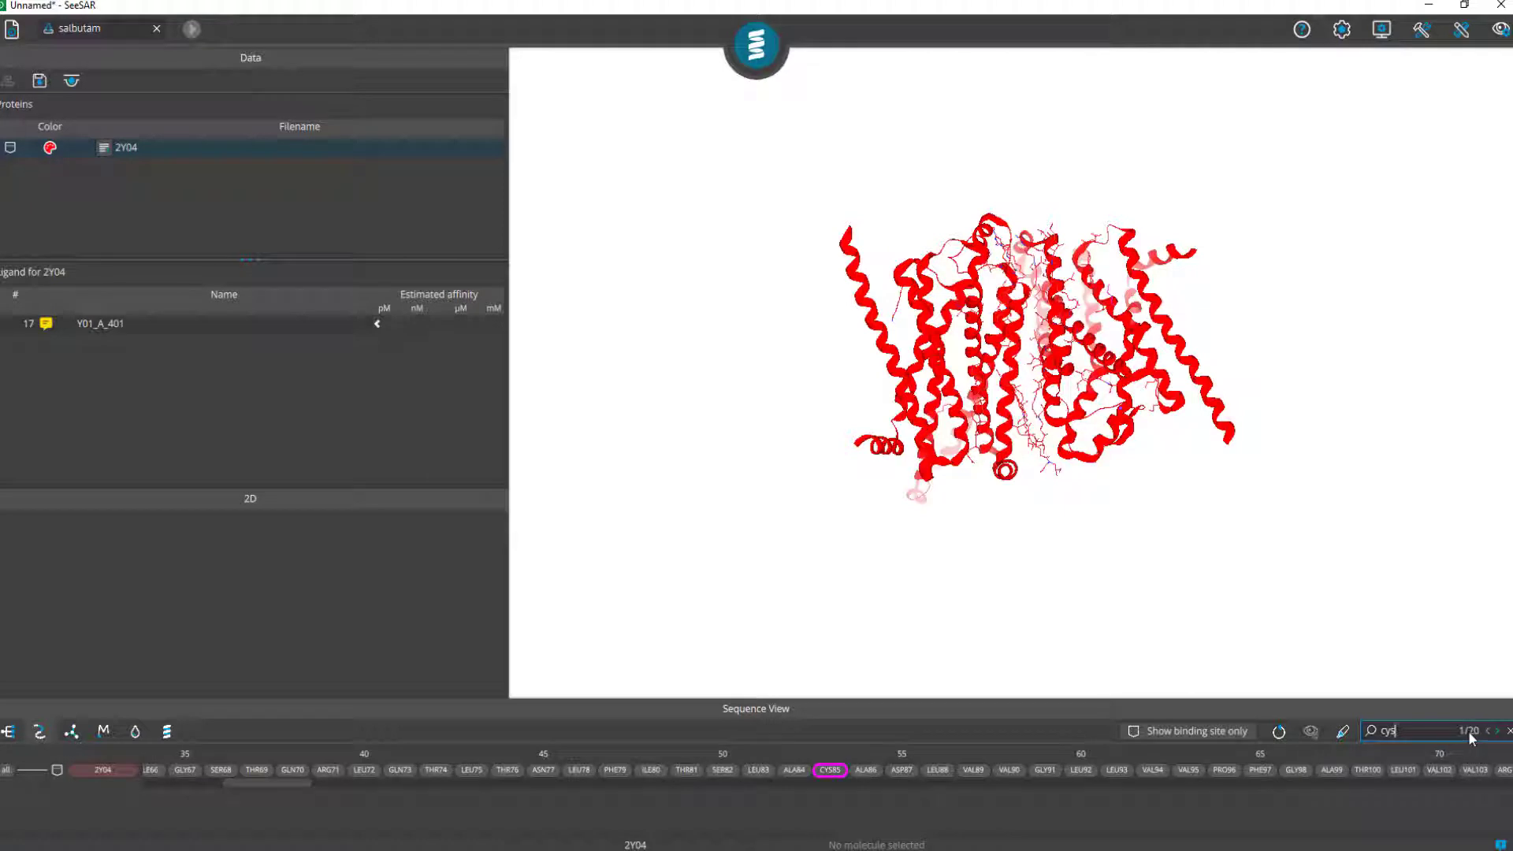
{"action": "left_click", "coordinate": [1497, 732]}
{"action": "left_click", "coordinate": [1496, 732]}
{"action": "left_click", "coordinate": [1496, 731]}
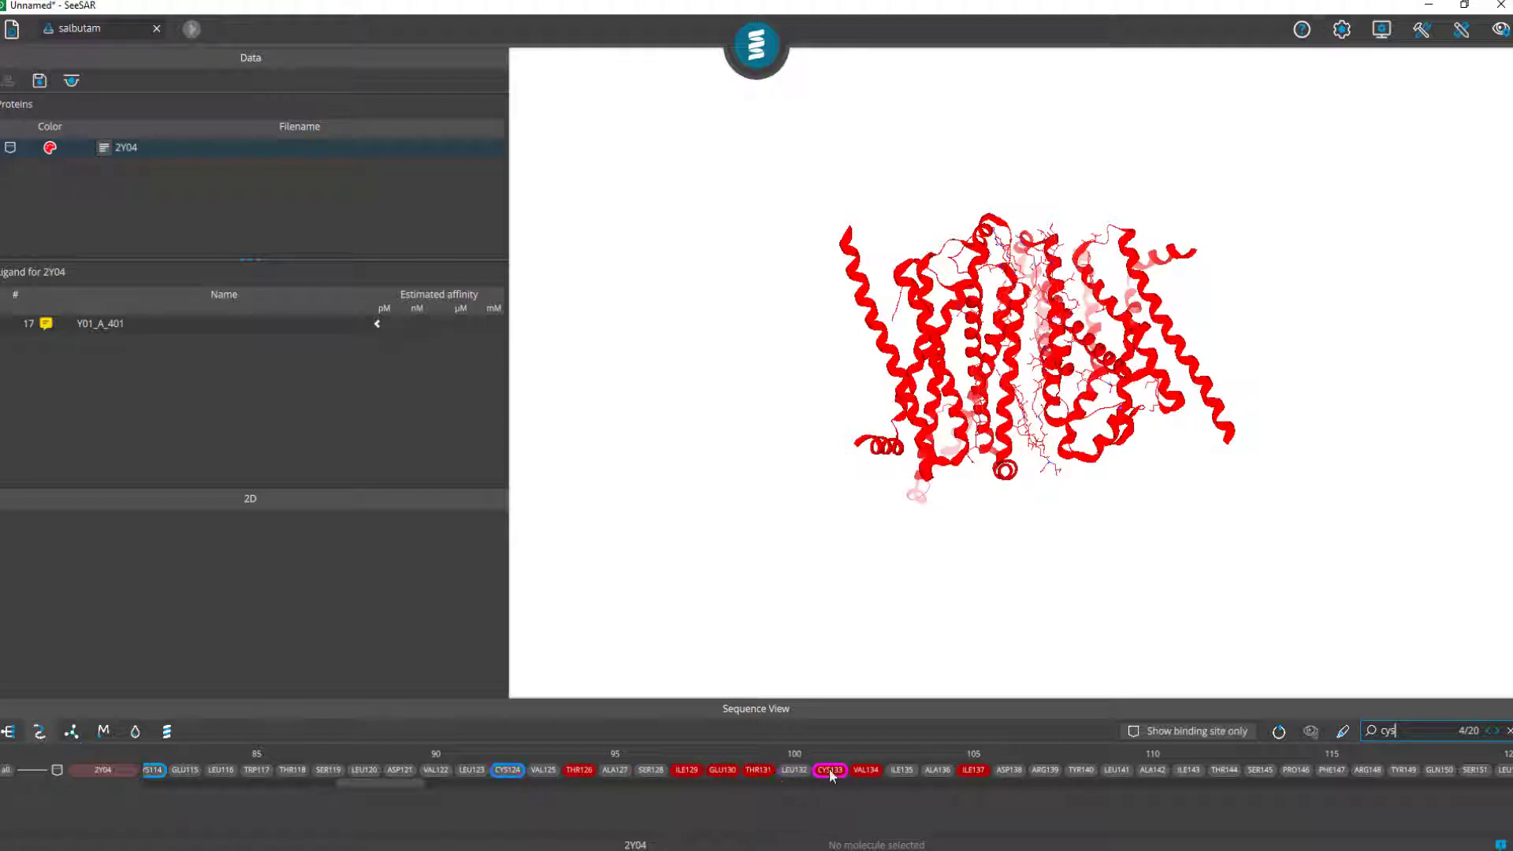
Focus the 3D view on residue CYS133 and inspect its surroundings from another angle
{"action": "mouse_move", "coordinate": [829, 769]}
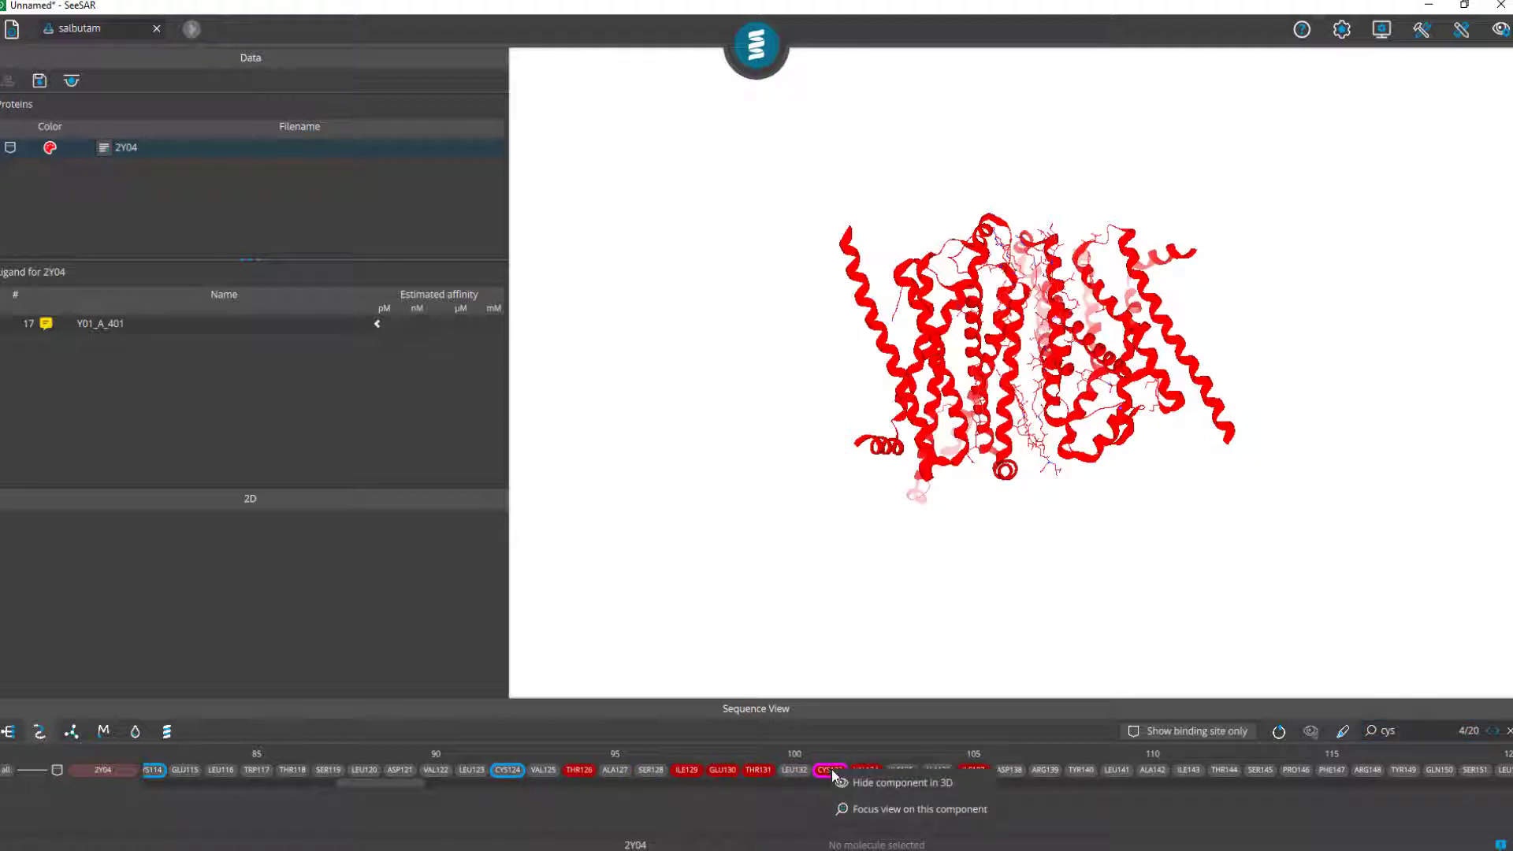
{"action": "left_click", "coordinate": [861, 806]}
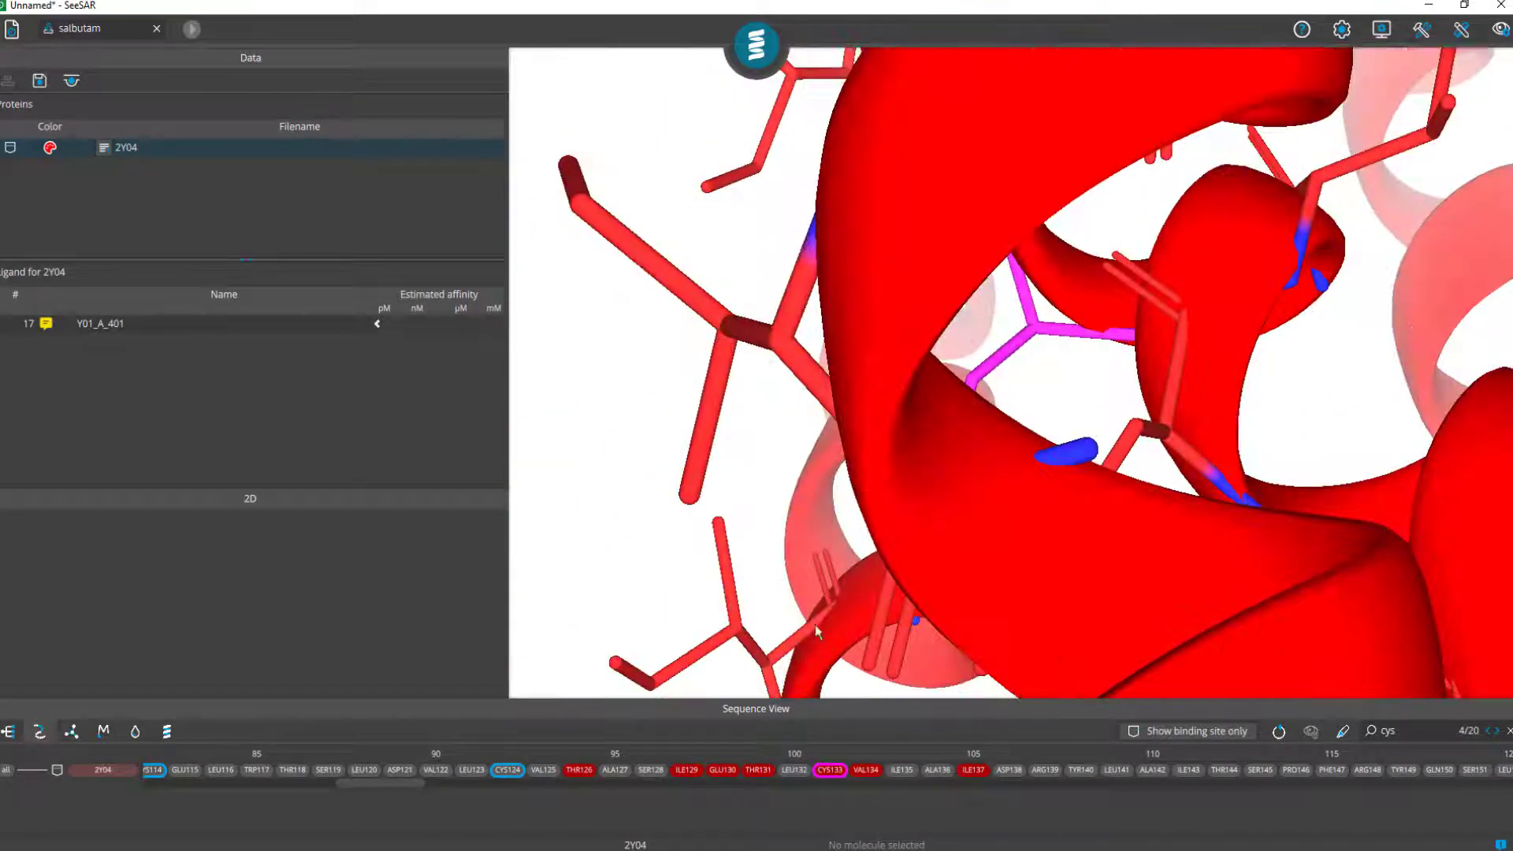
{"action": "left_click_drag", "start_coordinate": [666, 452], "coordinate": [720, 379]}
{"action": "scroll", "coordinate": [809, 437], "scroll_direction": "down", "scroll_amount": 2}
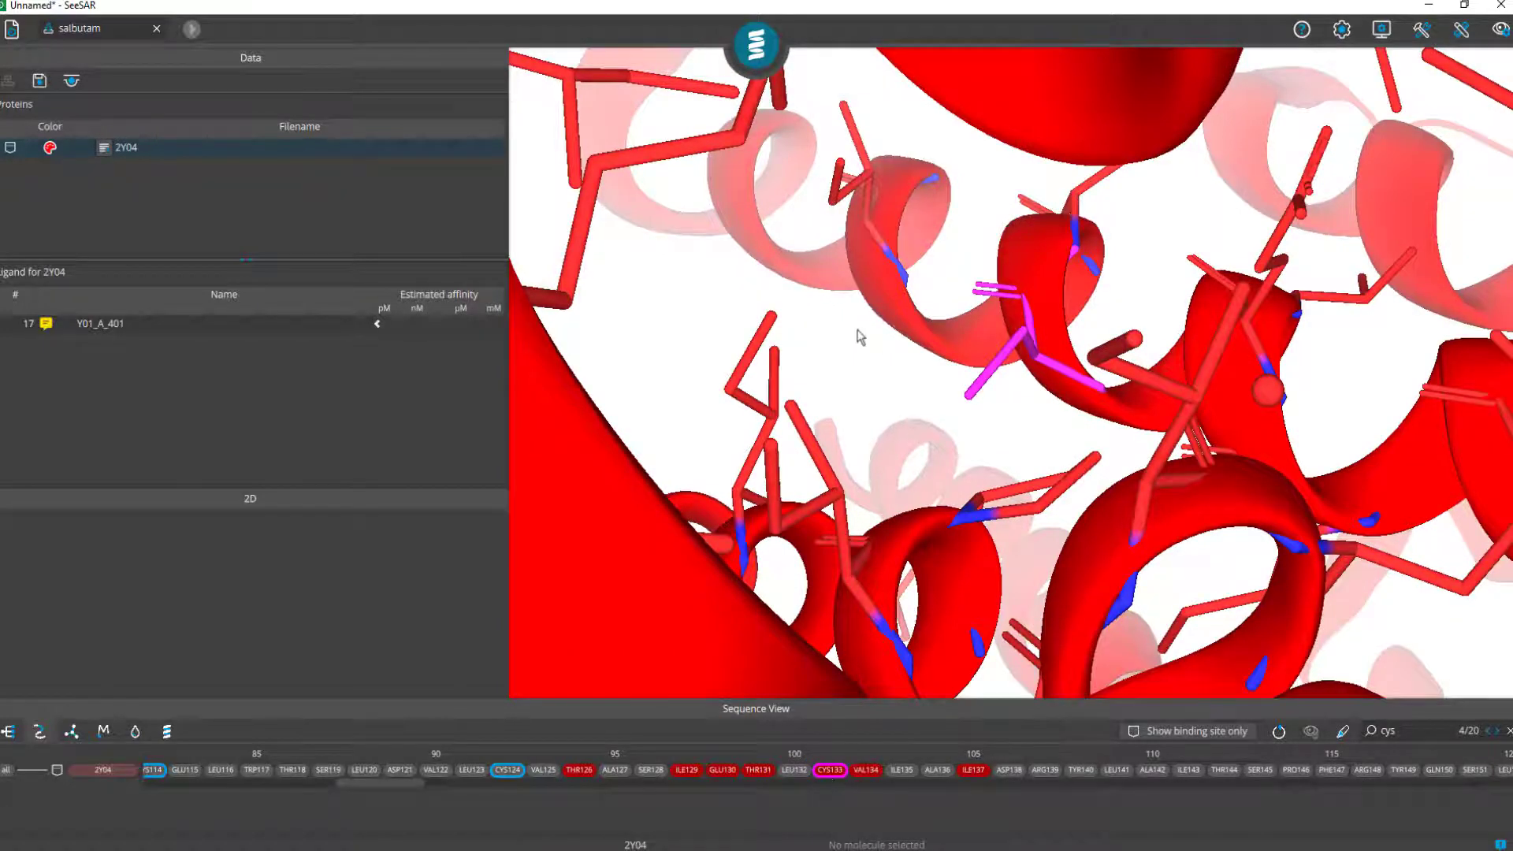
{"action": "scroll", "coordinate": [857, 331], "scroll_direction": "up", "scroll_amount": 5}
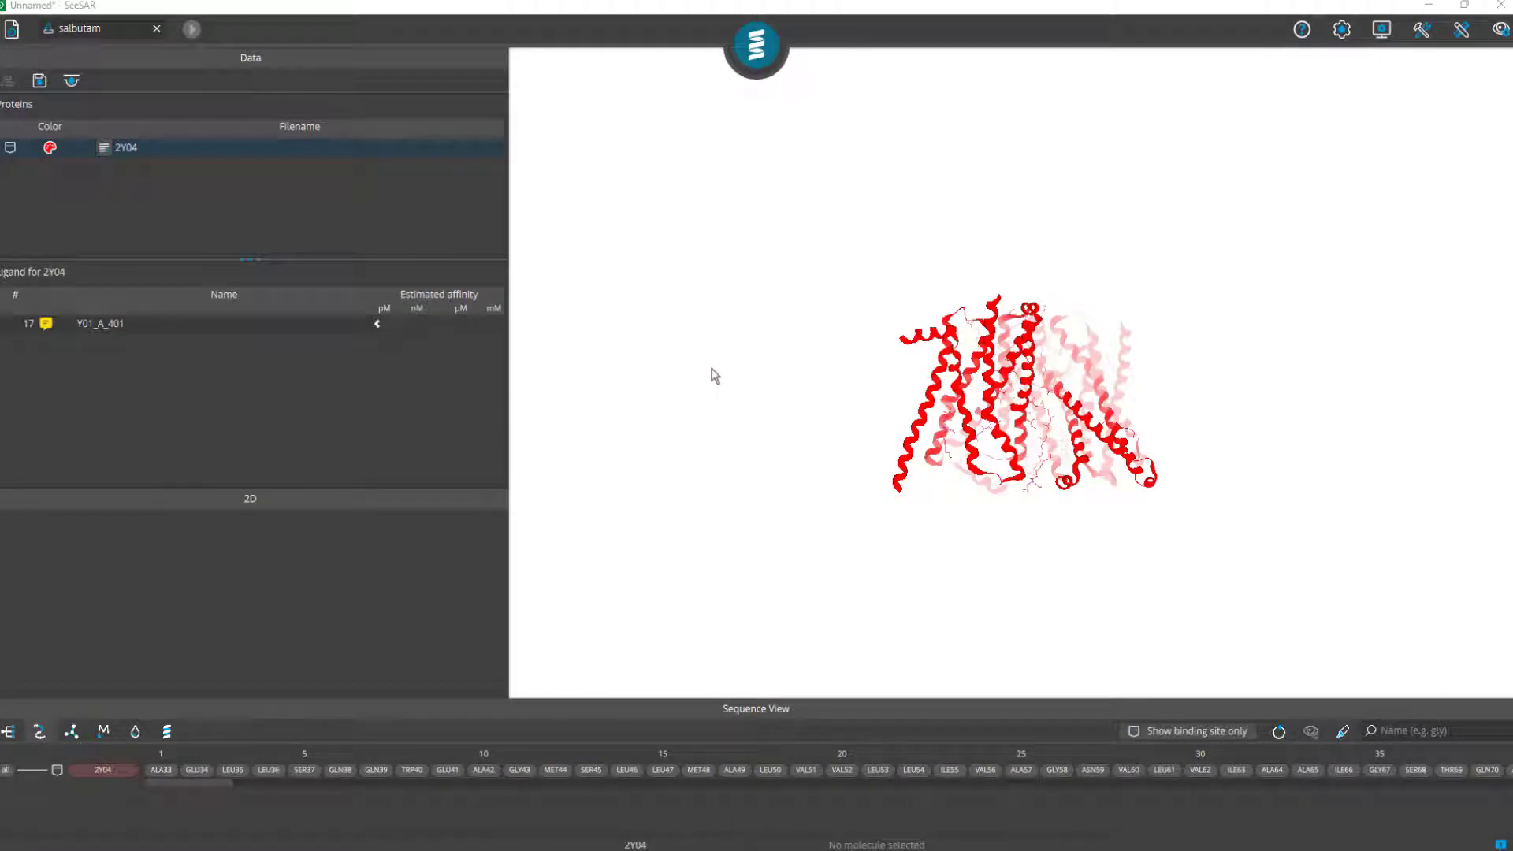
Examine protein 2Y04 from several angles, and browse its residue sequence past position 140 and back to the start
{"action": "scroll", "coordinate": [722, 377], "scroll_direction": "up", "scroll_amount": 1}
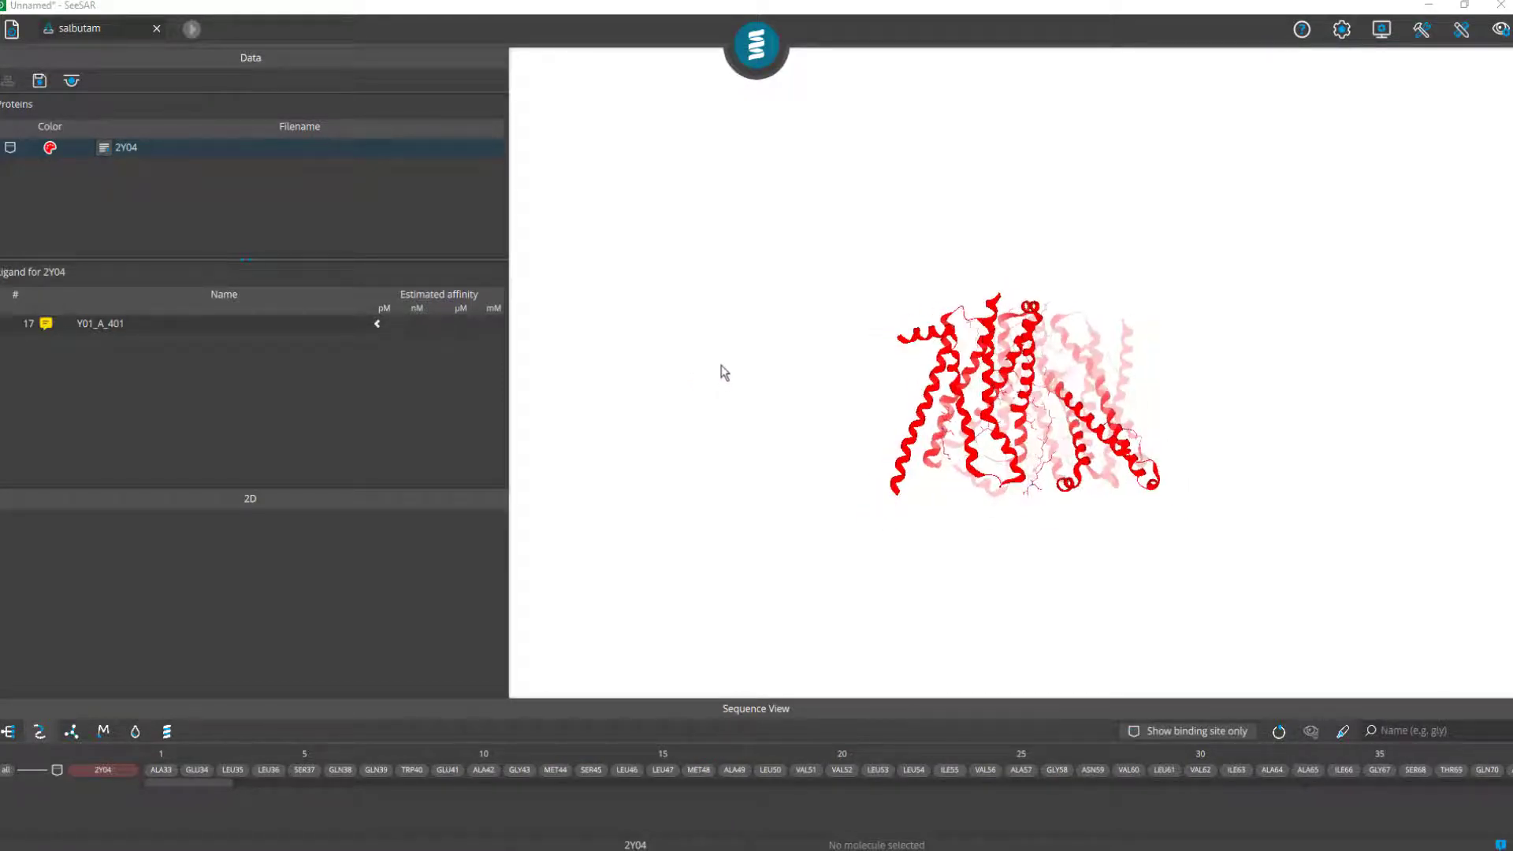
{"action": "mouse_move", "coordinate": [721, 376]}
{"action": "left_mouse_down"}
{"action": "mouse_move", "coordinate": [793, 409]}
{"action": "mouse_move", "coordinate": [786, 454]}
{"action": "mouse_move", "coordinate": [699, 371]}
{"action": "mouse_move", "coordinate": [611, 375]}
{"action": "mouse_move", "coordinate": [729, 381]}
{"action": "mouse_move", "coordinate": [662, 381]}
{"action": "mouse_move", "coordinate": [712, 394]}
{"action": "mouse_move", "coordinate": [678, 436]}
{"action": "mouse_move", "coordinate": [648, 392]}
{"action": "mouse_move", "coordinate": [726, 381]}
{"action": "left_mouse_up"}
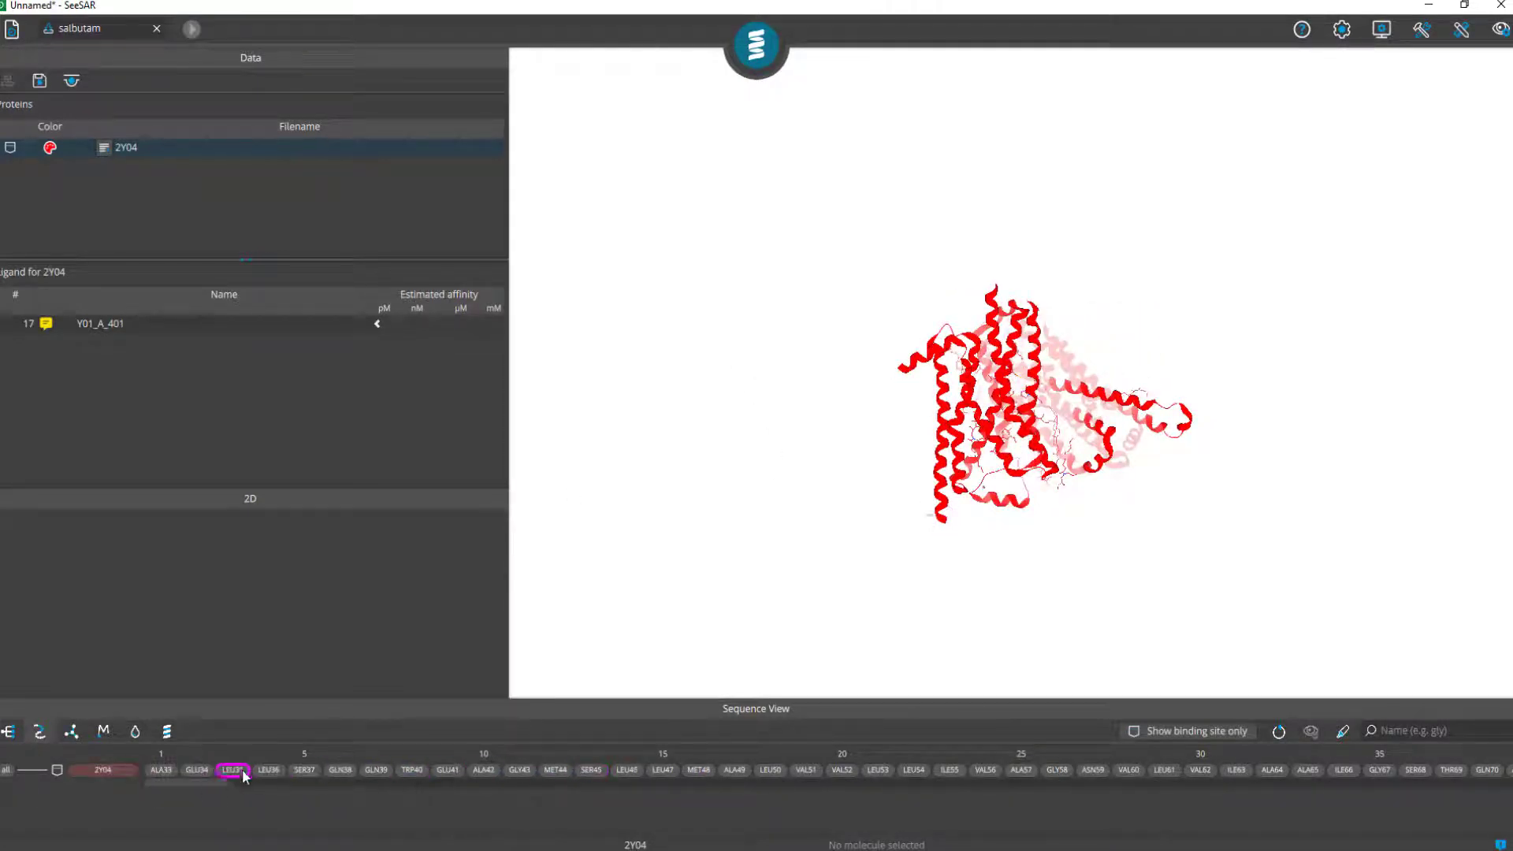
{"action": "left_click_drag", "start_coordinate": [177, 782], "coordinate": [427, 789]}
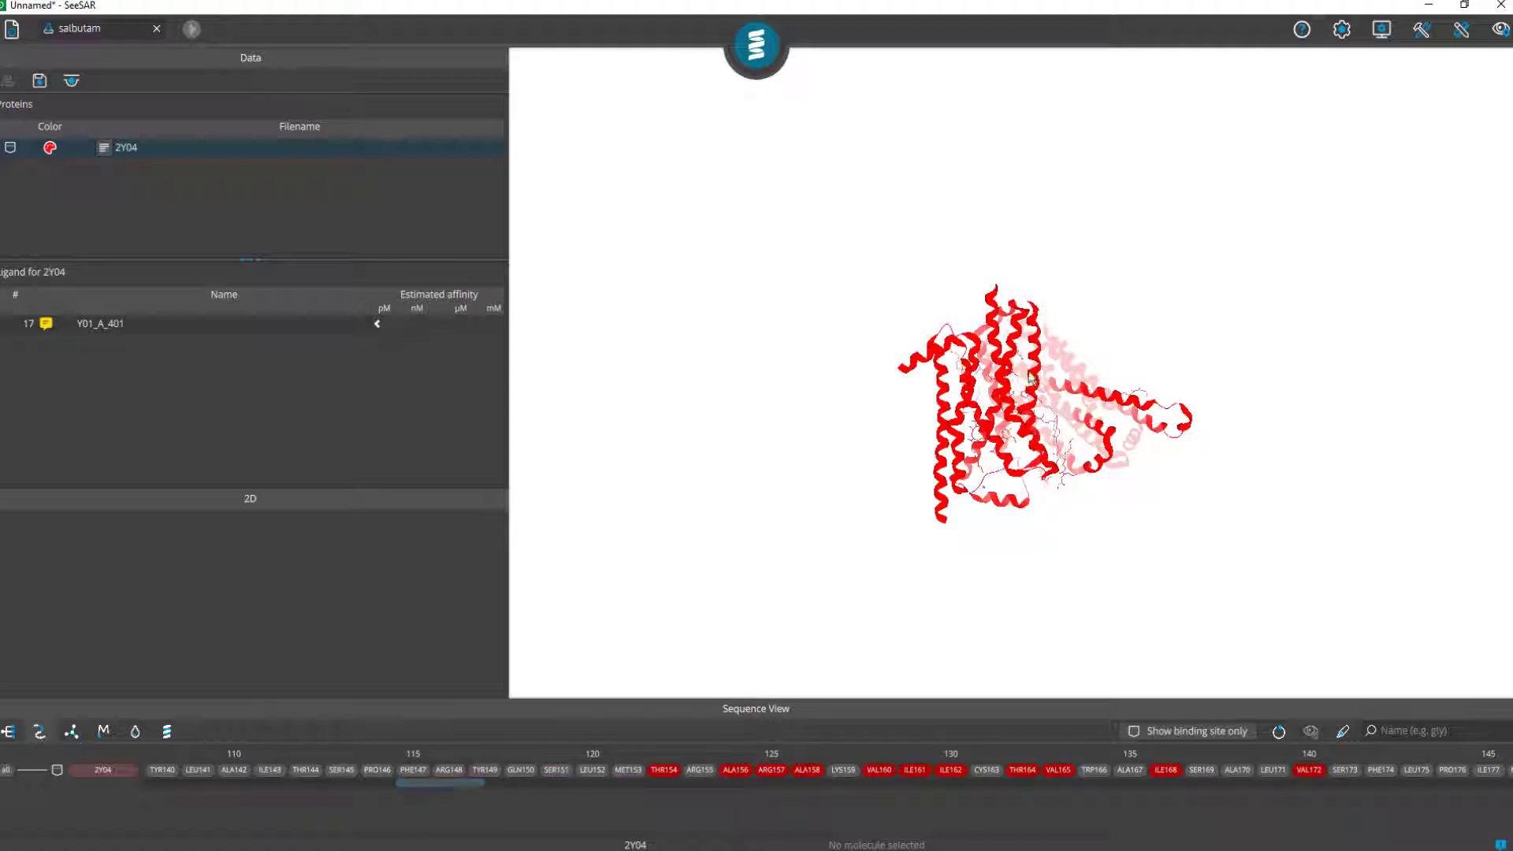
{"action": "scroll", "coordinate": [981, 363], "scroll_direction": "up", "scroll_amount": 4}
{"action": "mouse_move", "coordinate": [981, 363]}
{"action": "left_mouse_down"}
{"action": "mouse_move", "coordinate": [1010, 476]}
{"action": "mouse_move", "coordinate": [1074, 472]}
{"action": "mouse_move", "coordinate": [1131, 513]}
{"action": "left_mouse_up"}
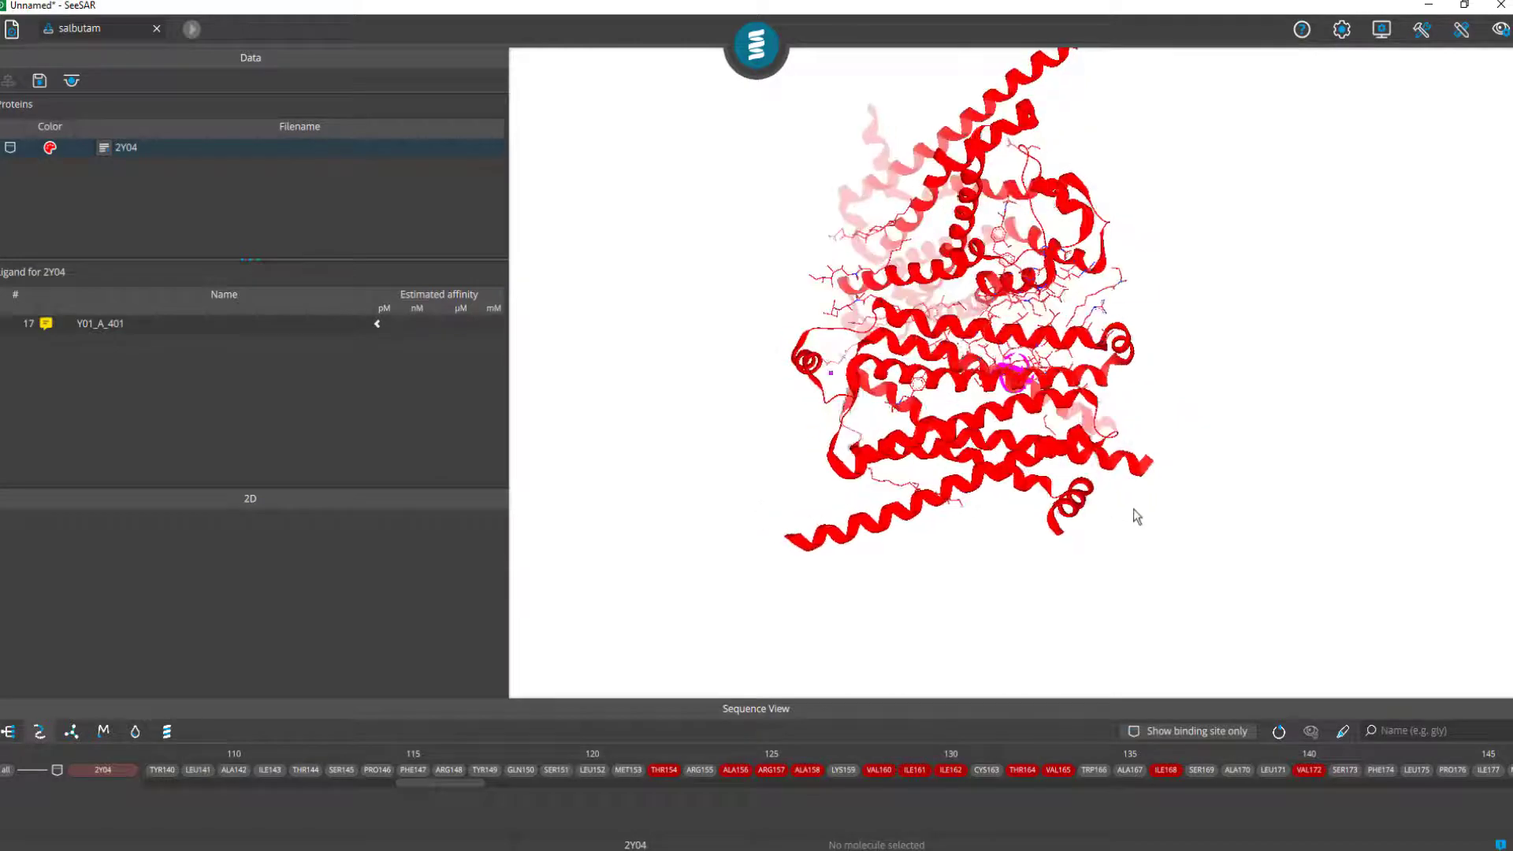
{"action": "mouse_move", "coordinate": [1036, 481]}
{"action": "left_mouse_down"}
{"action": "mouse_move", "coordinate": [1026, 327]}
{"action": "mouse_move", "coordinate": [952, 308]}
{"action": "mouse_move", "coordinate": [1016, 425]}
{"action": "mouse_move", "coordinate": [1111, 495]}
{"action": "left_mouse_up"}
{"action": "right_click_drag", "start_coordinate": [772, 396], "coordinate": [544, 690]}
{"action": "left_click_drag", "start_coordinate": [463, 782], "coordinate": [129, 805]}
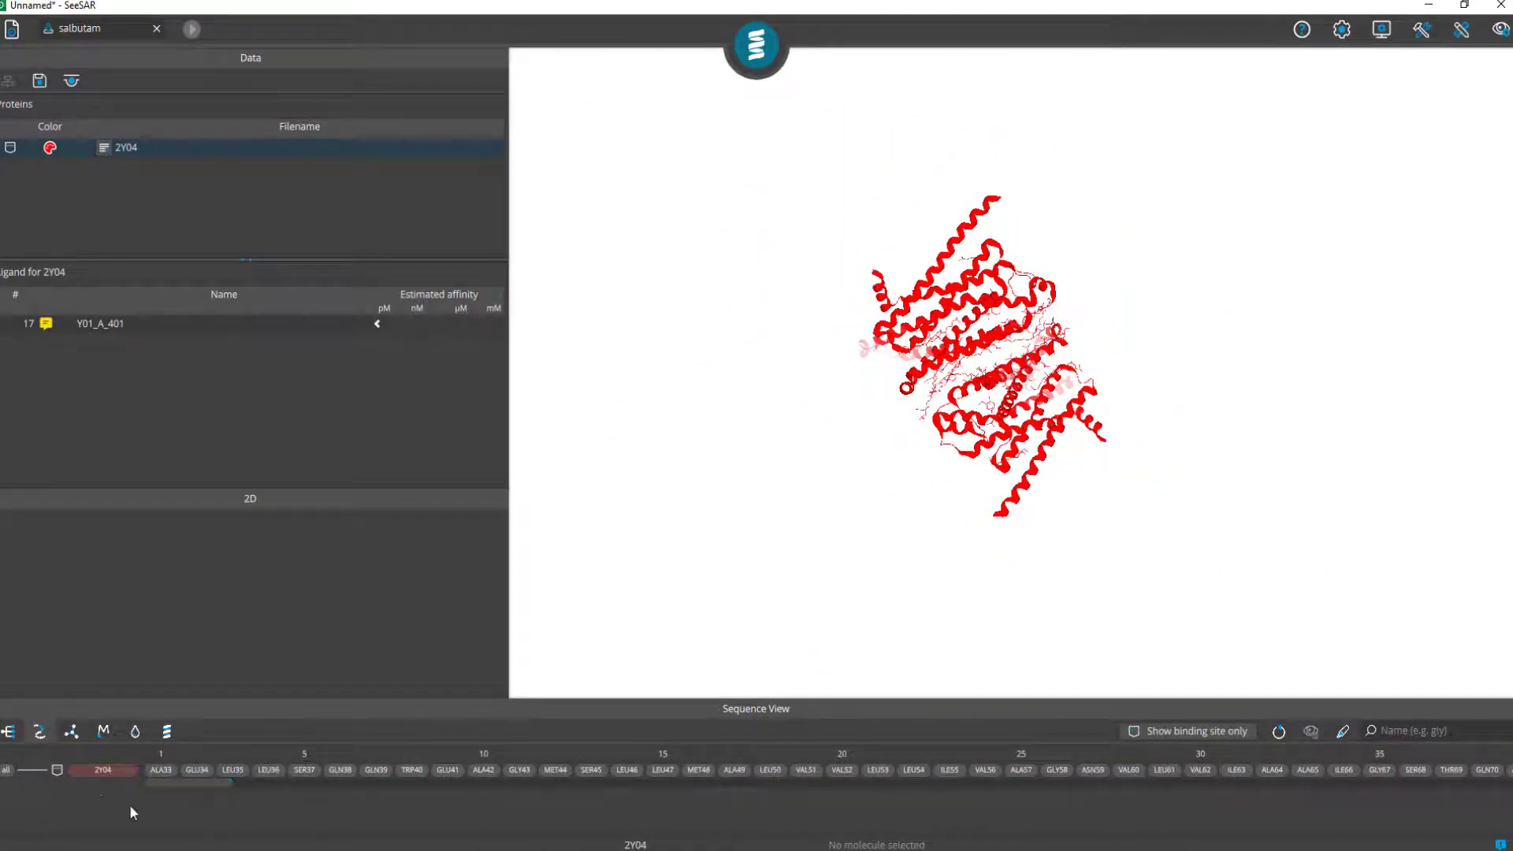
Display all residues of 2Y04 in 3D and view the protein from another angle
{"action": "left_click", "coordinate": [101, 772]}
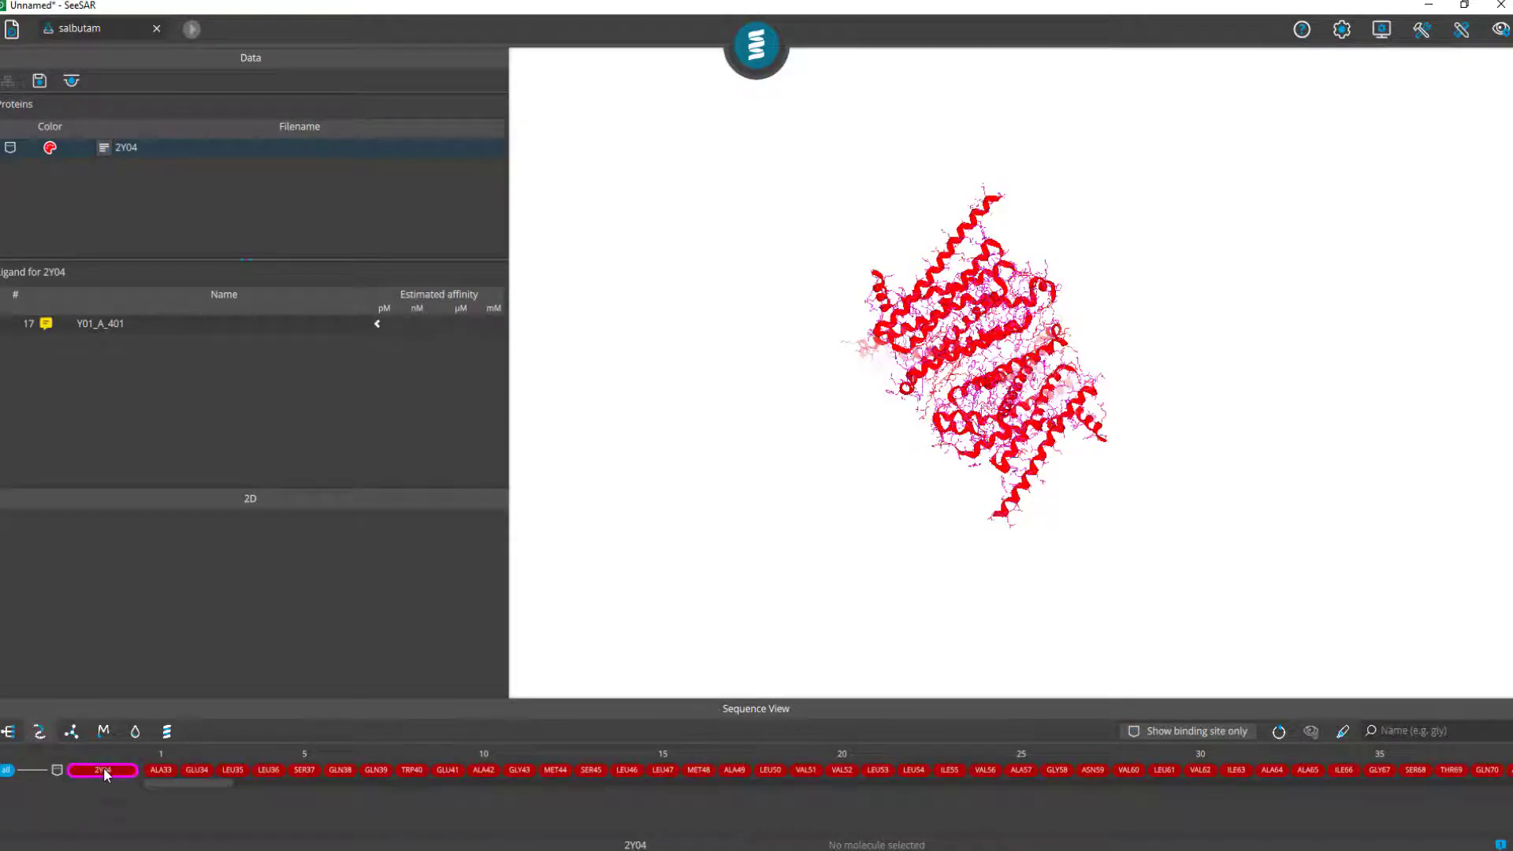
{"action": "left_click_drag", "start_coordinate": [820, 250], "coordinate": [776, 286]}
{"action": "scroll", "coordinate": [712, 280], "scroll_direction": "up", "scroll_amount": 3}
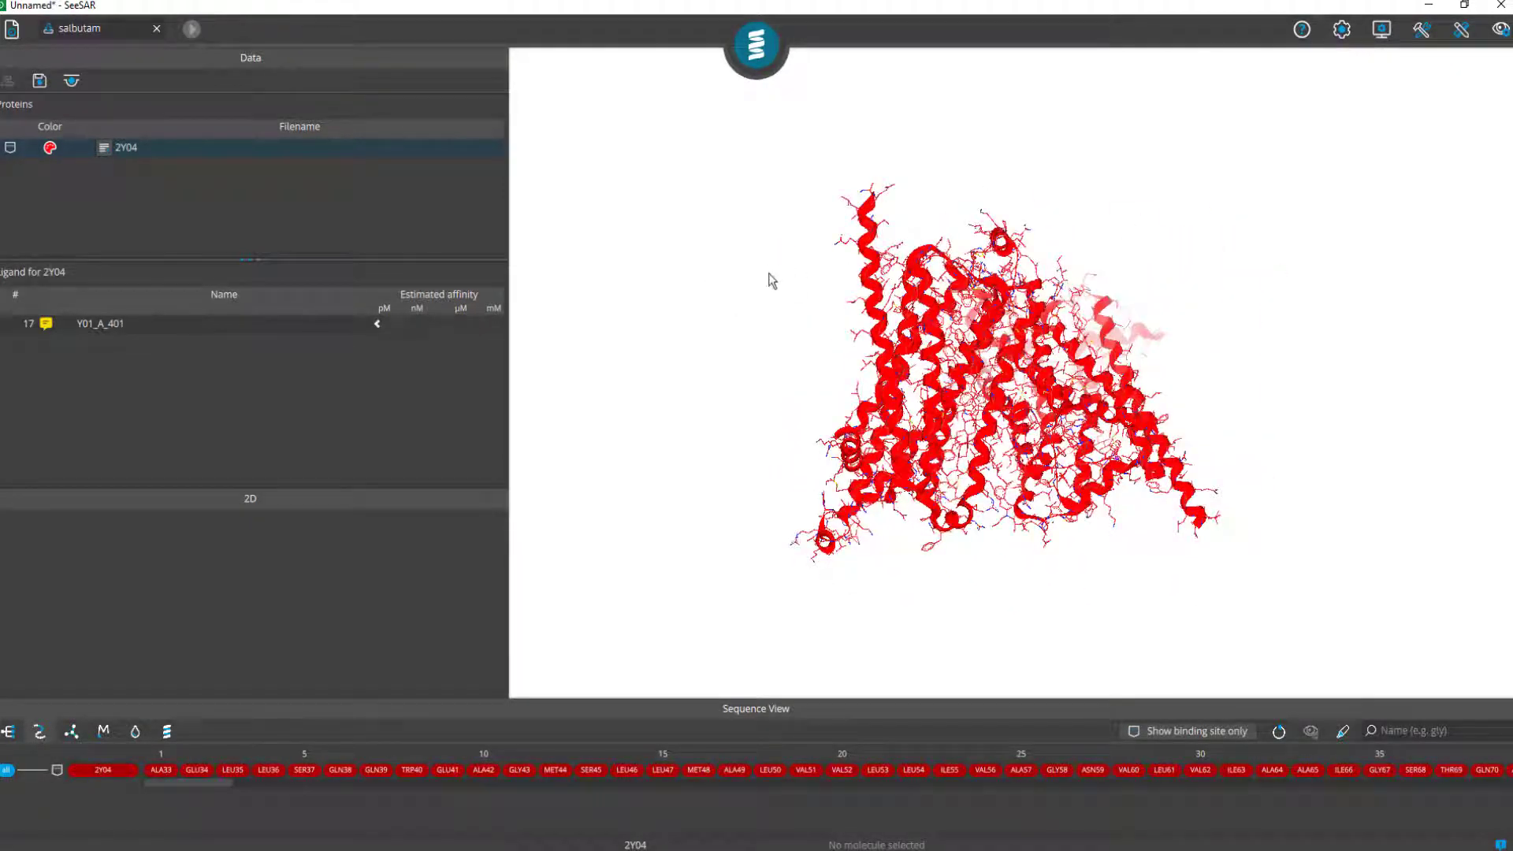
Compare the binding site only display with the whole protein from several angles, ending with only the binding site shown
{"action": "left_click", "coordinate": [1202, 728]}
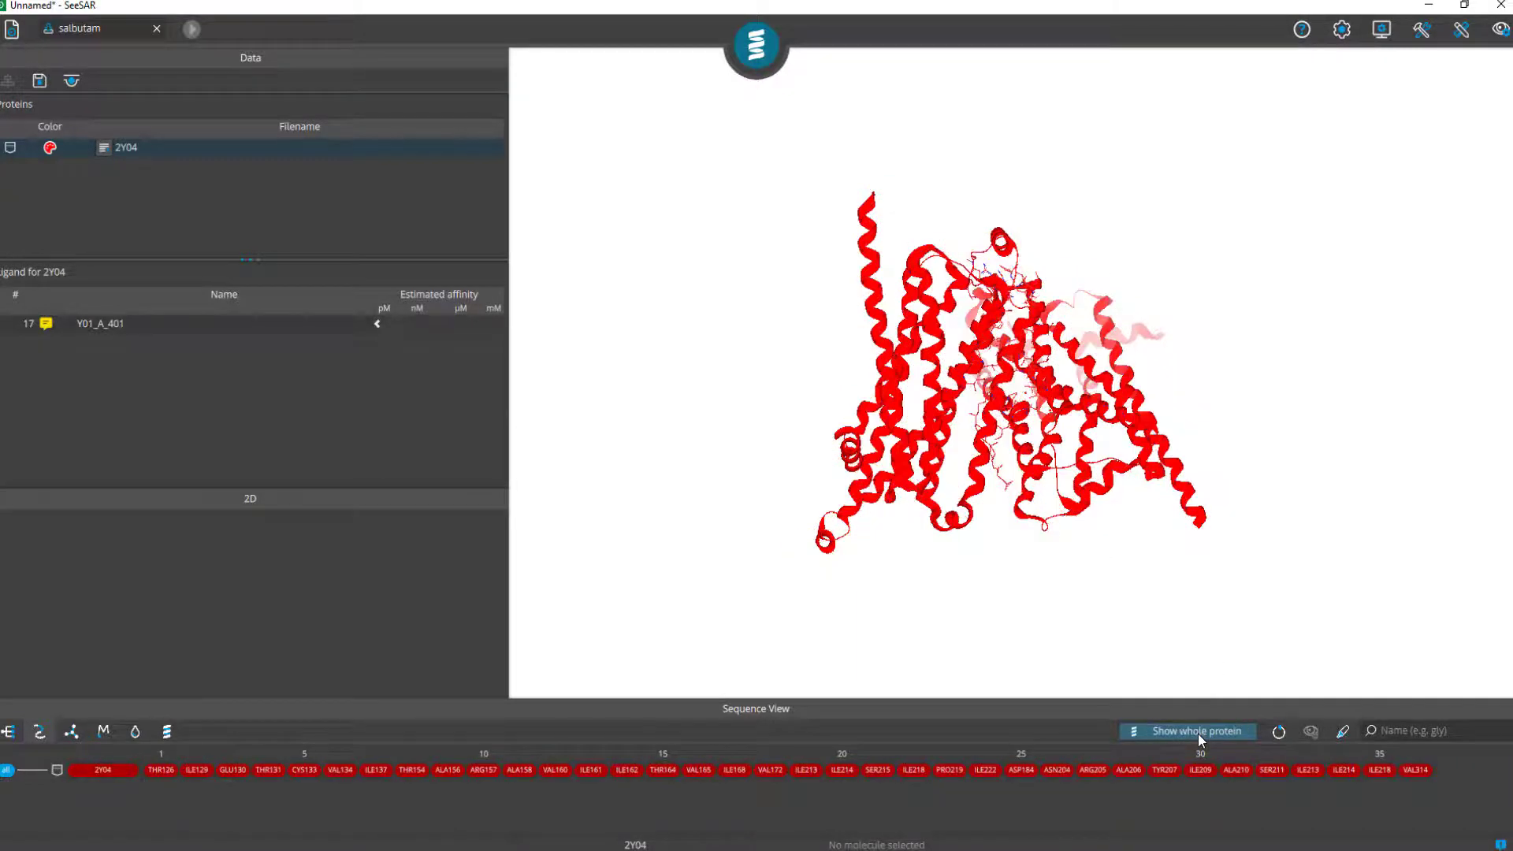
{"action": "left_click_drag", "start_coordinate": [902, 353], "coordinate": [1027, 285]}
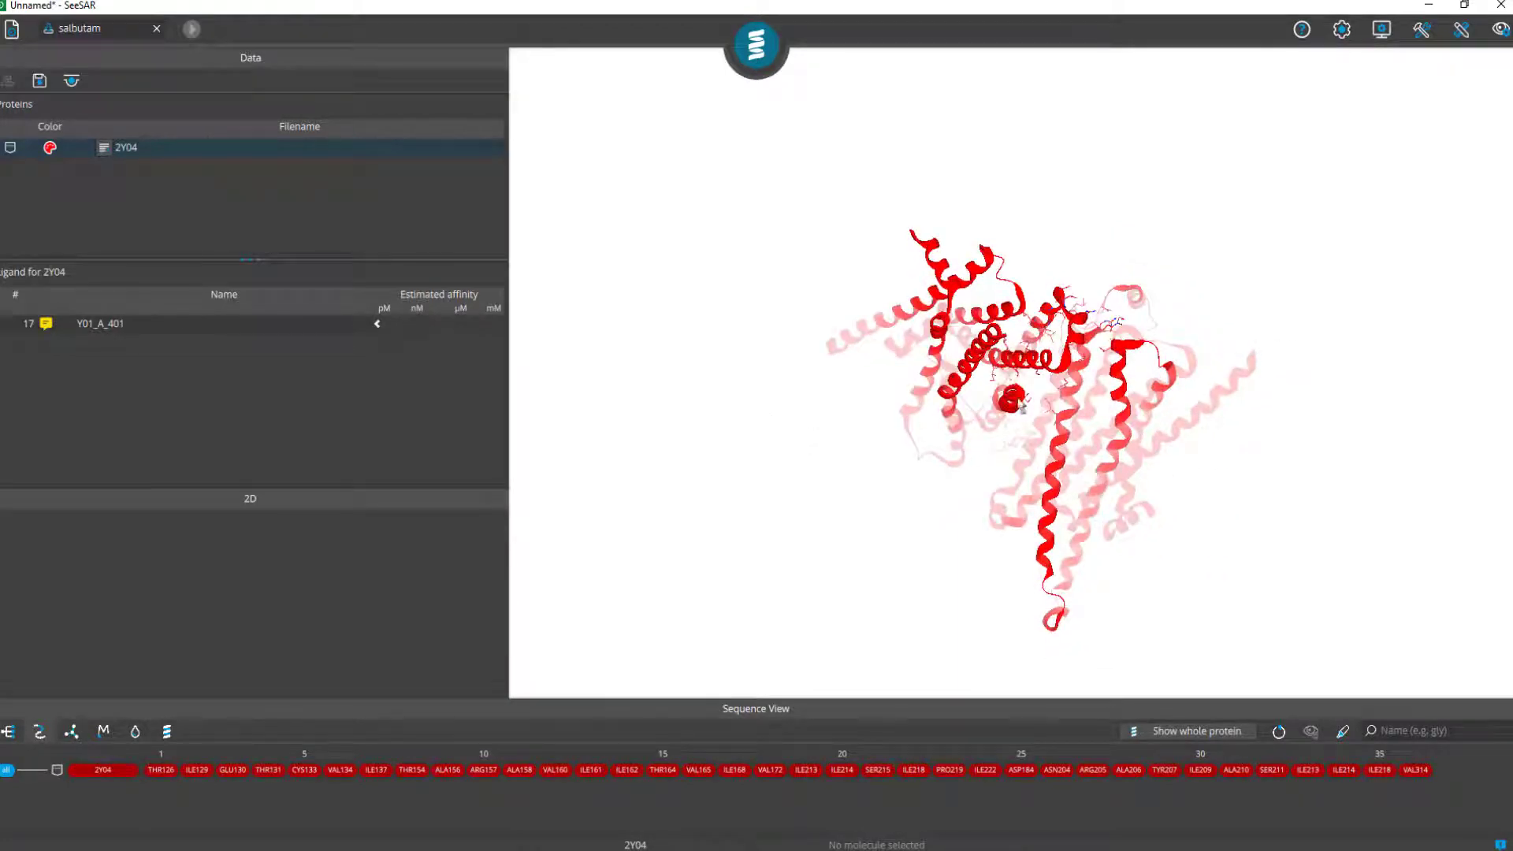
{"action": "left_click", "coordinate": [1198, 731]}
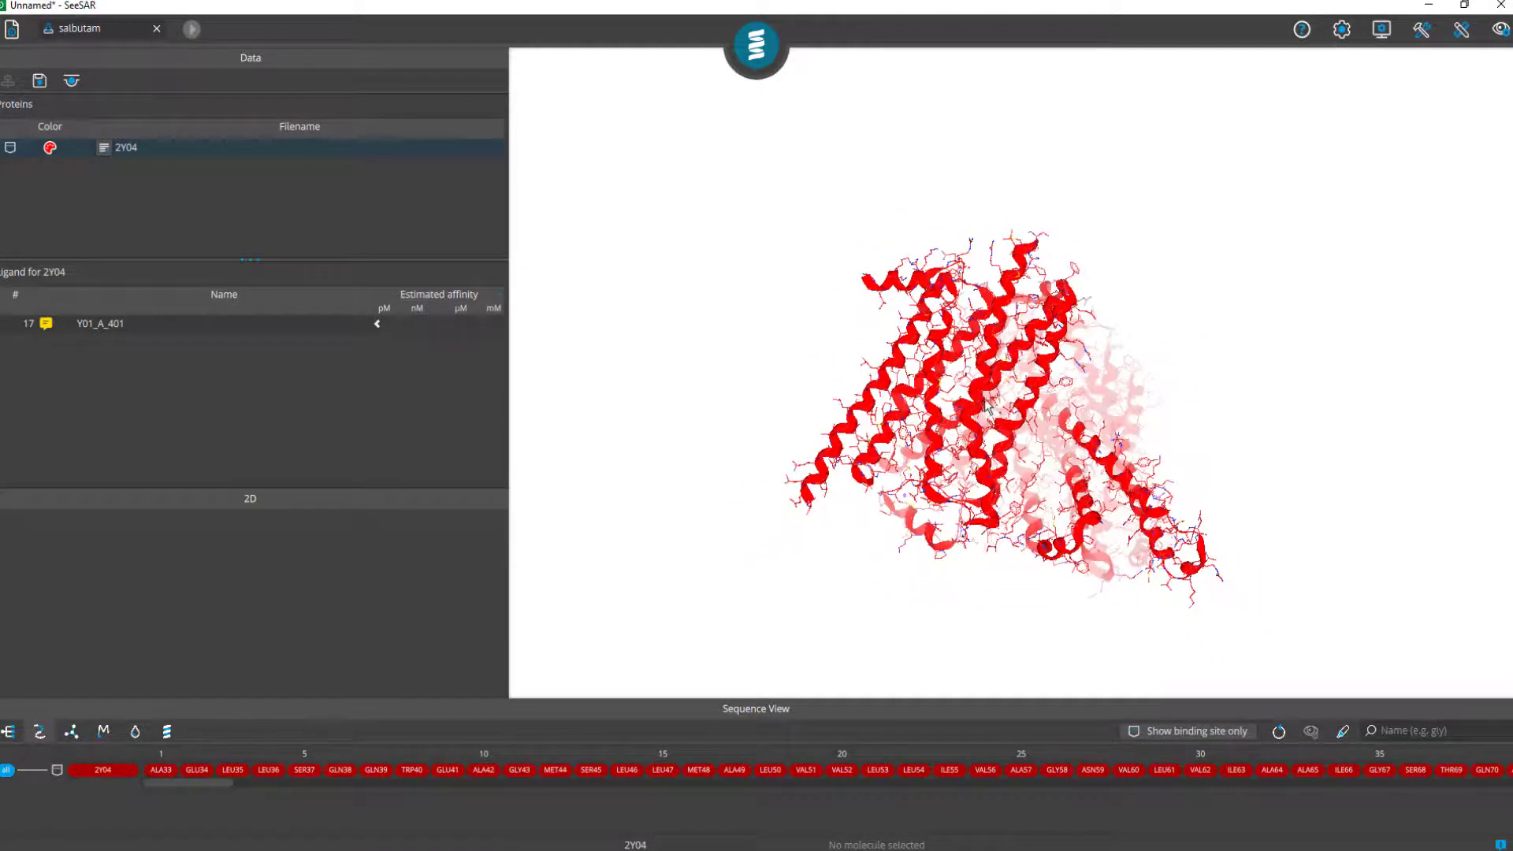
{"action": "left_click_drag", "start_coordinate": [935, 314], "coordinate": [911, 412]}
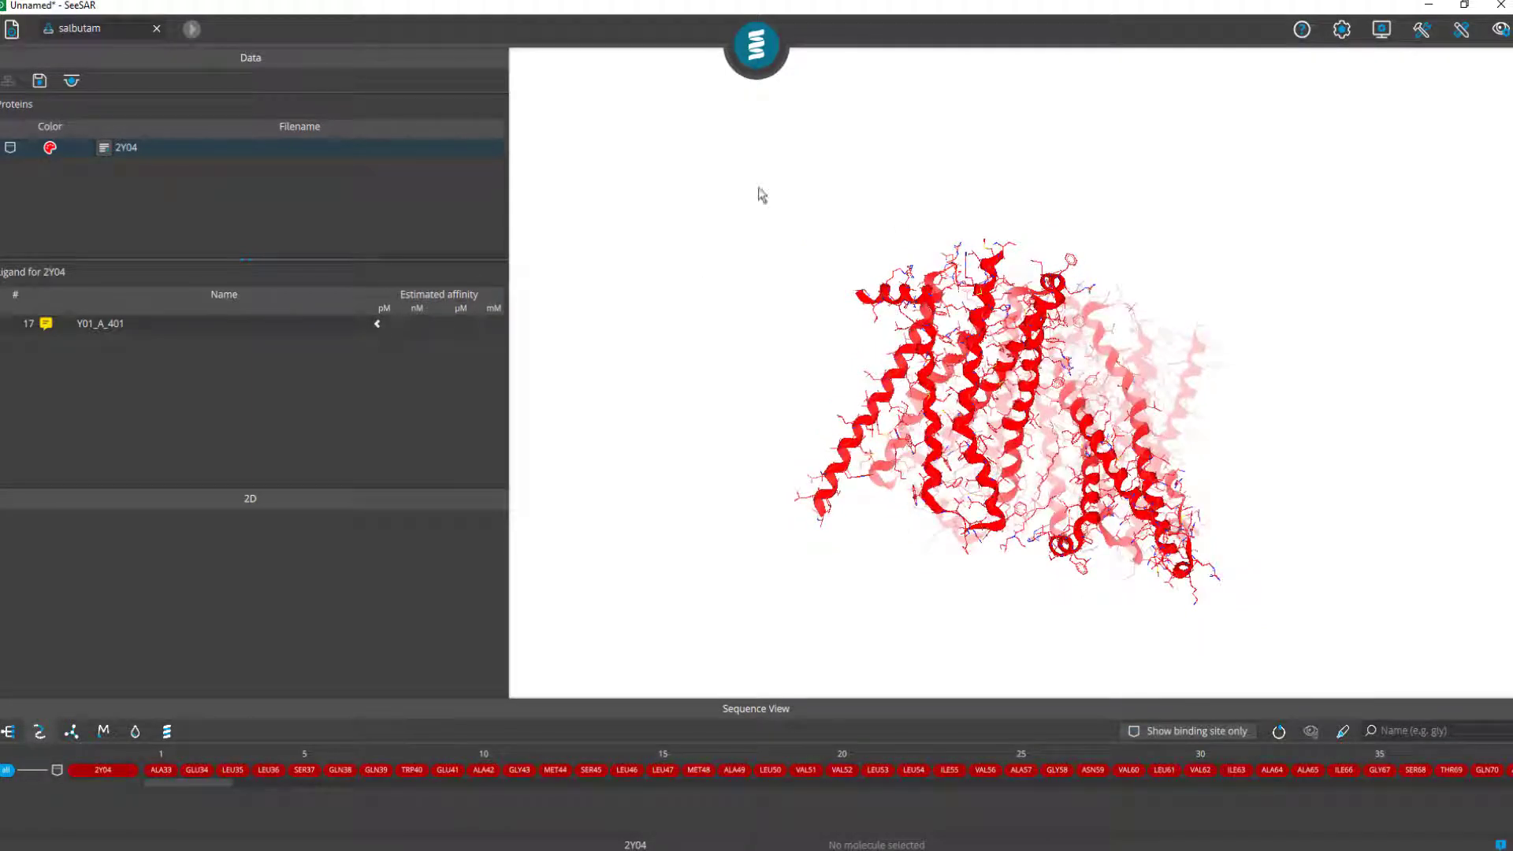
{"action": "left_click", "coordinate": [1213, 730]}
{"action": "left_click_drag", "start_coordinate": [718, 429], "coordinate": [713, 344]}
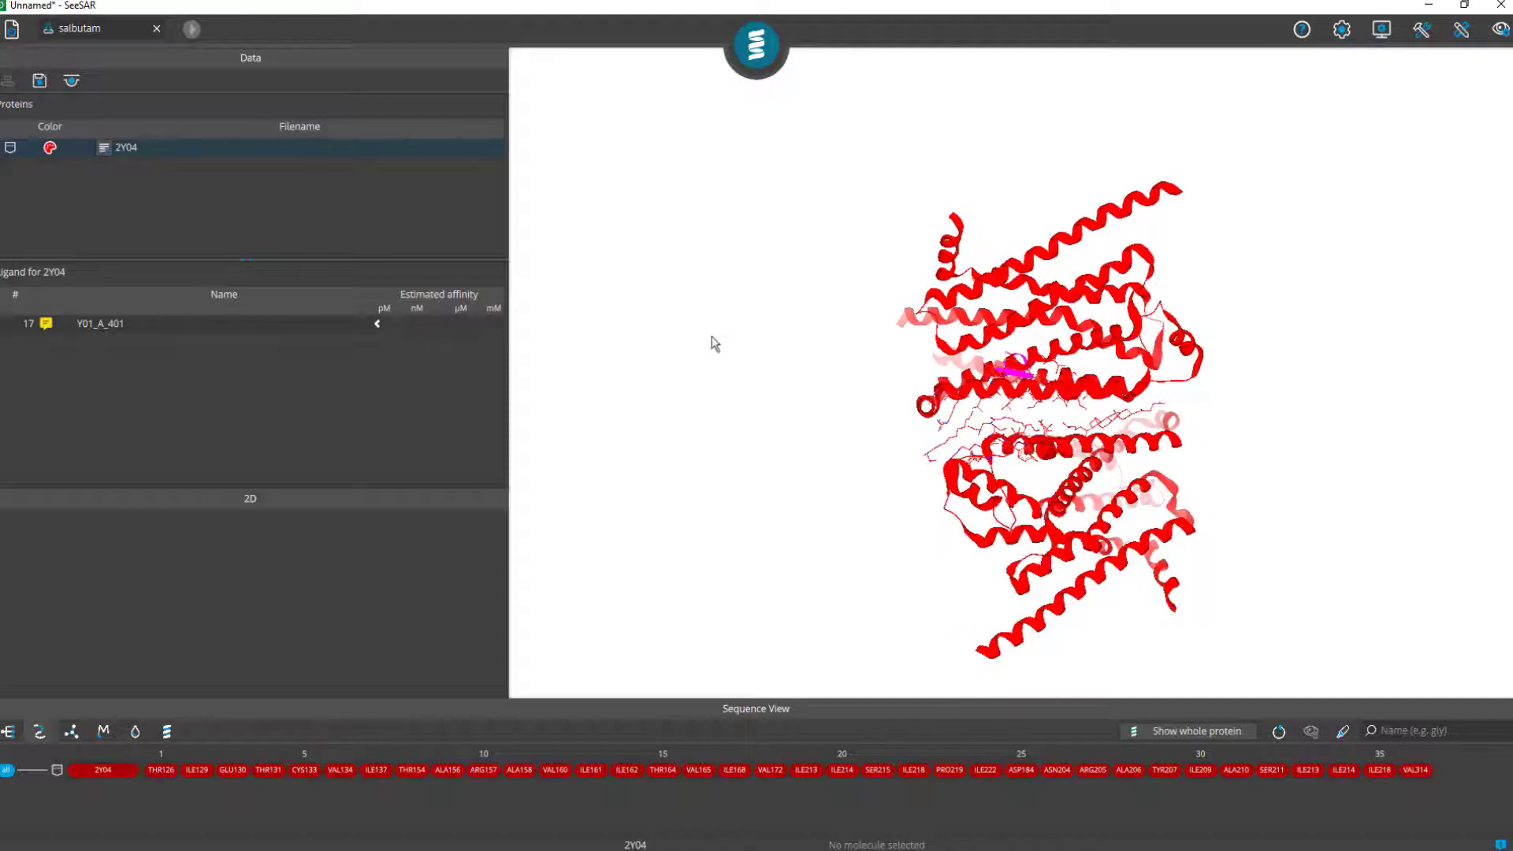
Select ligand Y01_A_401, and hide and redisplay the binding site residues of 2Y04 around it
{"action": "left_click", "coordinate": [150, 323]}
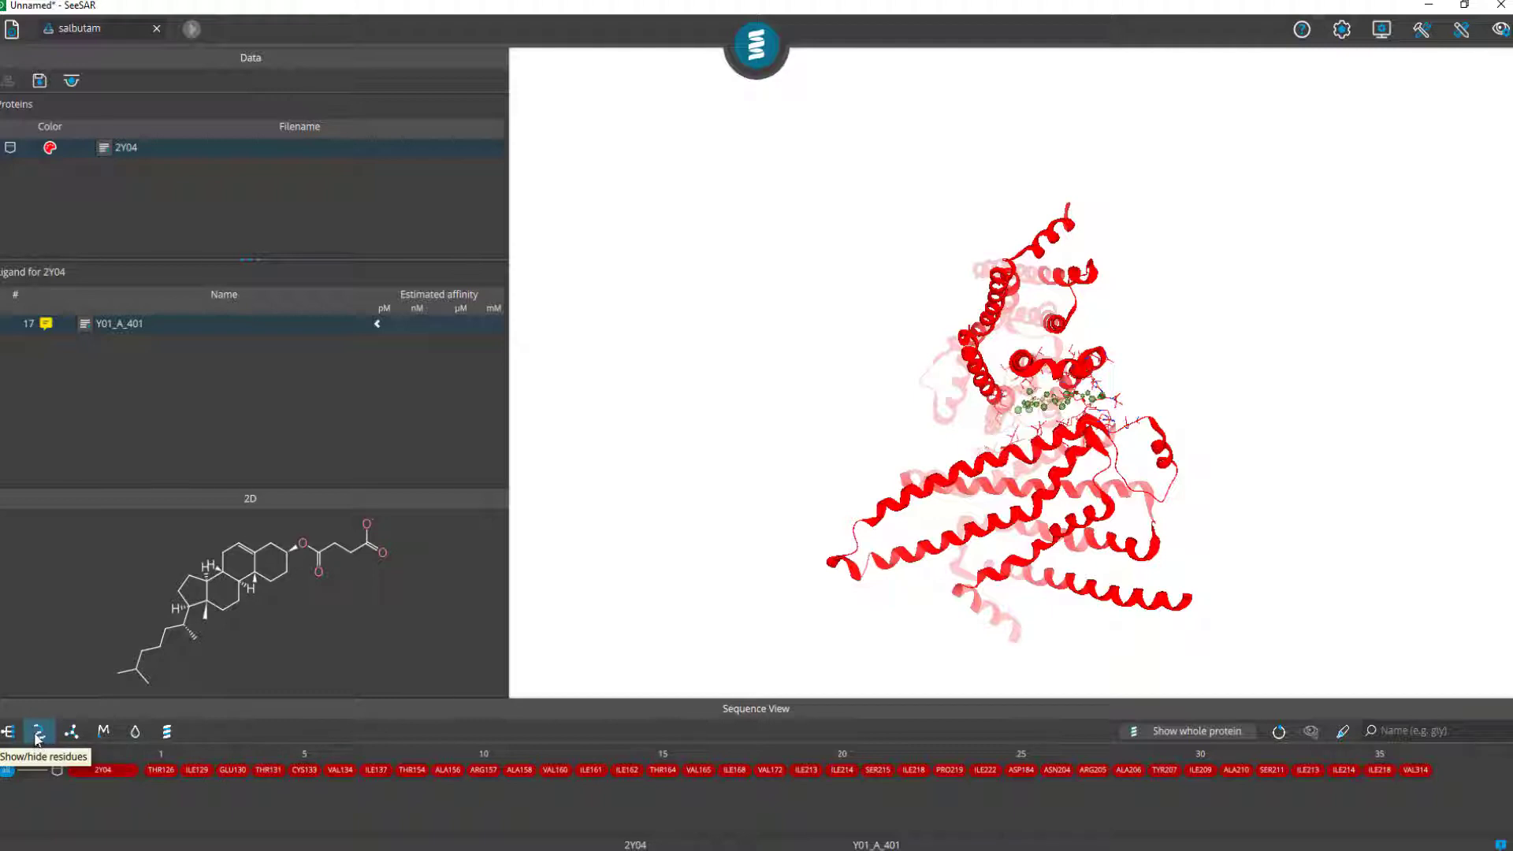
{"action": "left_click", "coordinate": [97, 777]}
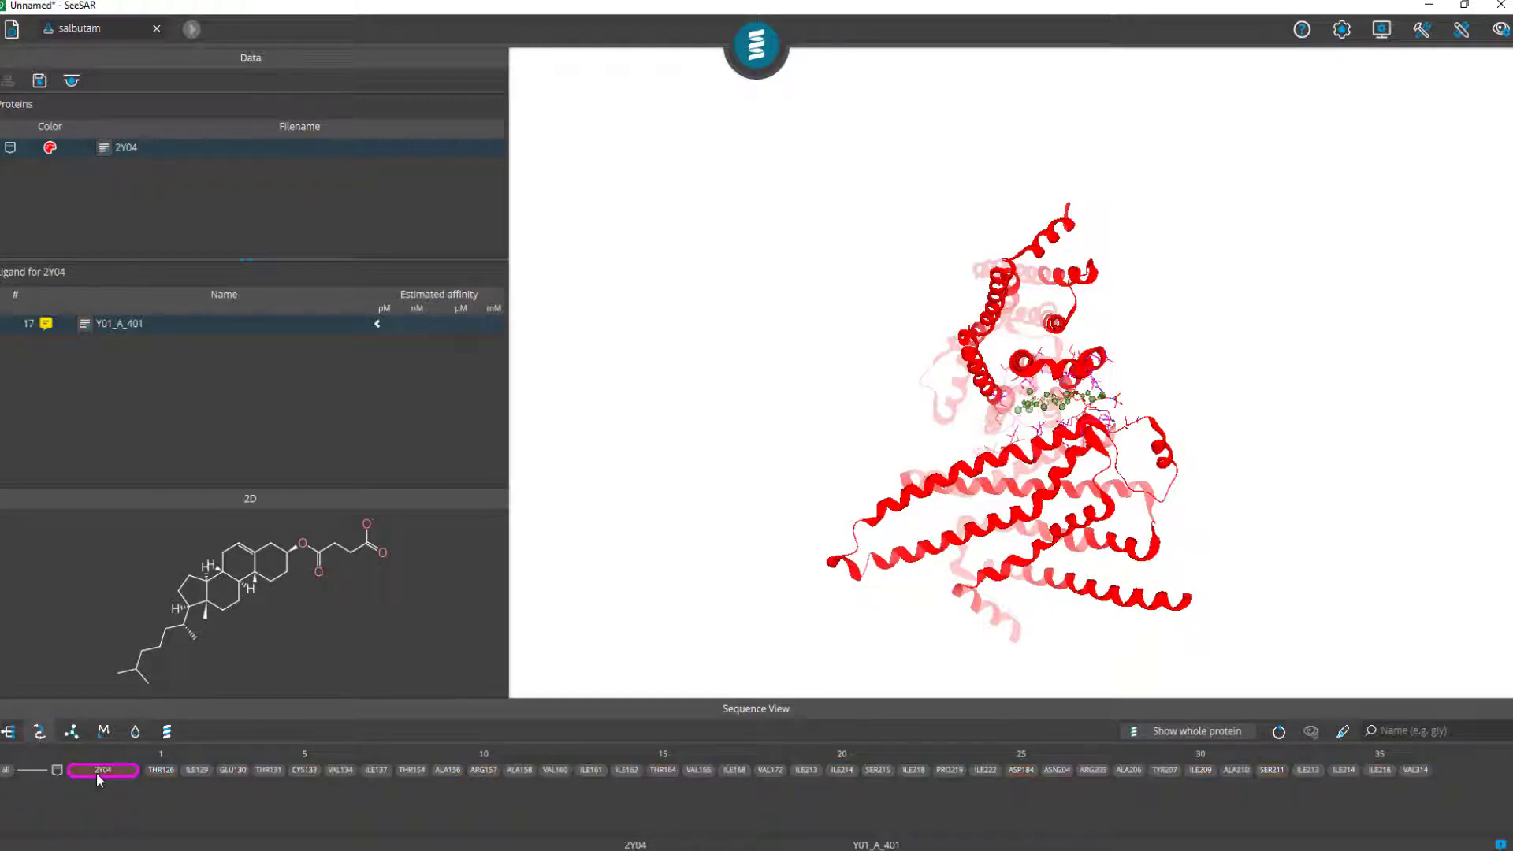
{"action": "left_click", "coordinate": [103, 770]}
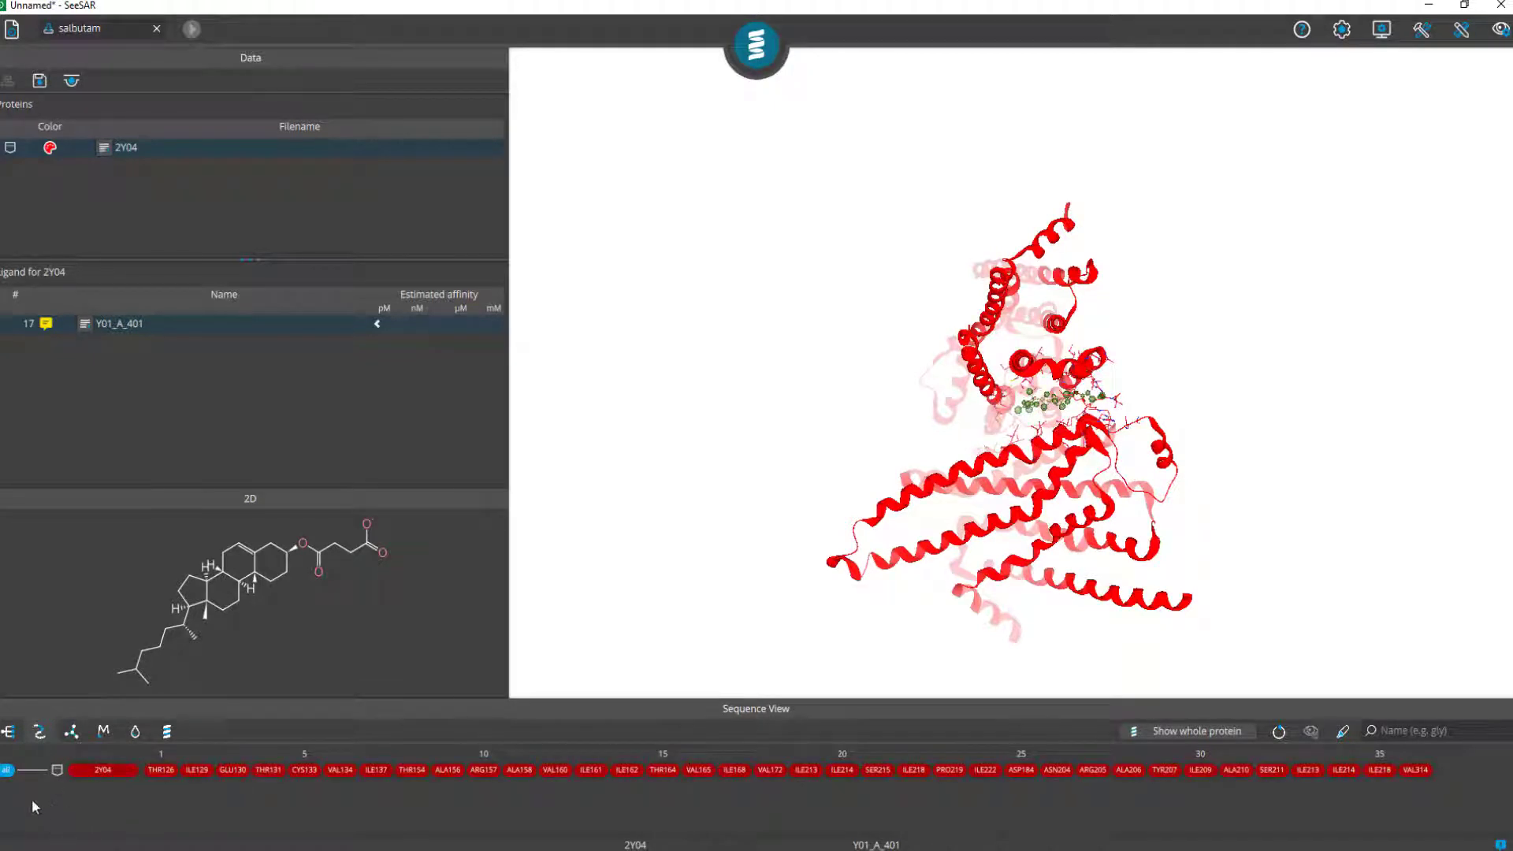
List the ligands in the sequence view, hide 2CV501, 2CV503 and Y01401, and inspect the binding site up close
{"action": "left_click", "coordinate": [71, 733]}
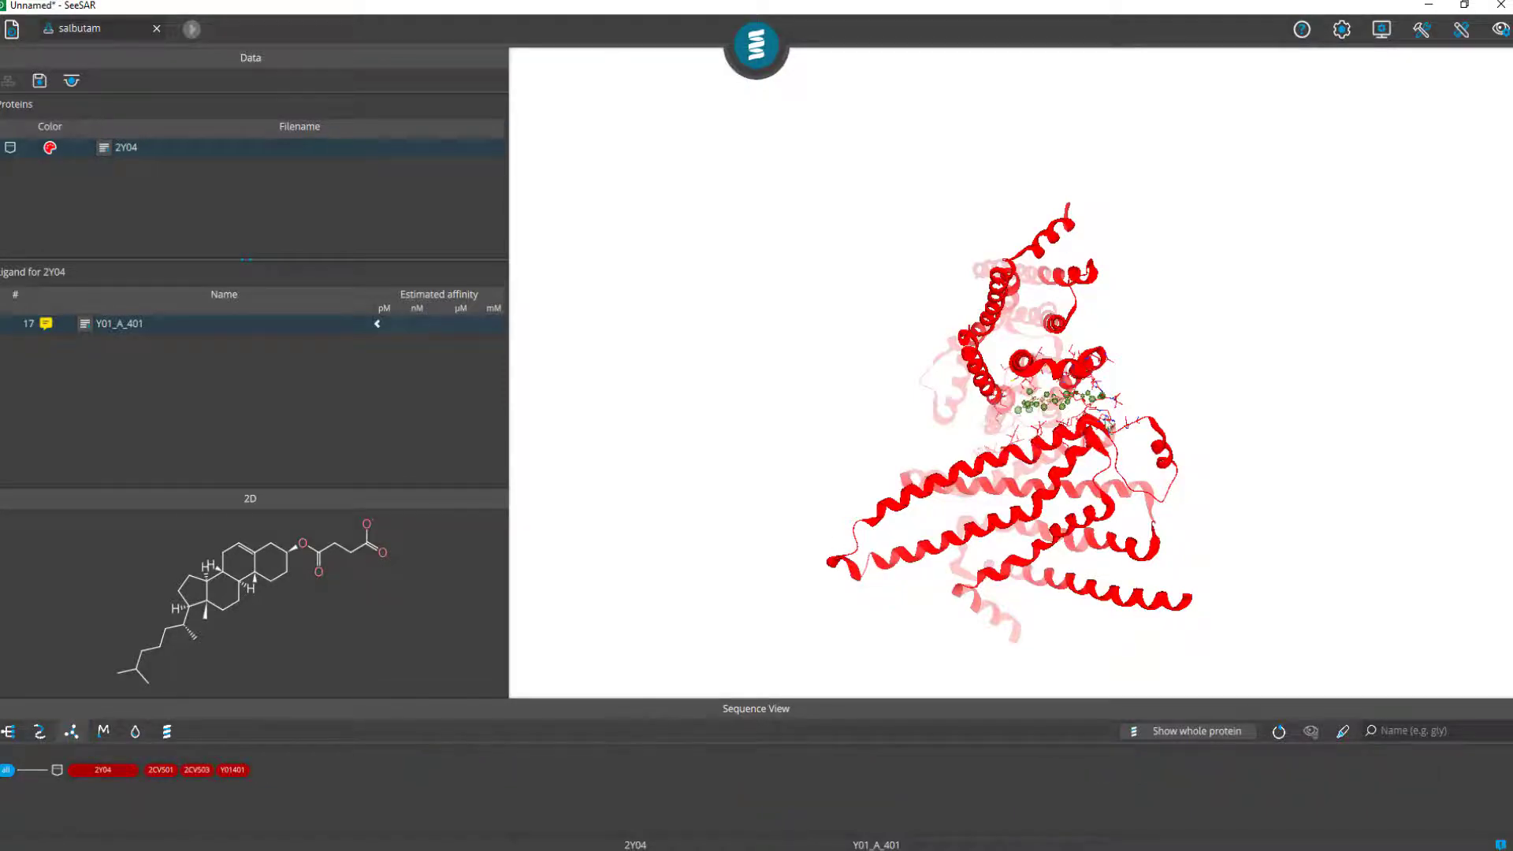
{"action": "scroll", "coordinate": [800, 399], "scroll_direction": "up", "scroll_amount": 5}
{"action": "left_click_drag", "start_coordinate": [783, 394], "coordinate": [1186, 455]}
{"action": "left_click_drag", "start_coordinate": [1044, 384], "coordinate": [874, 409]}
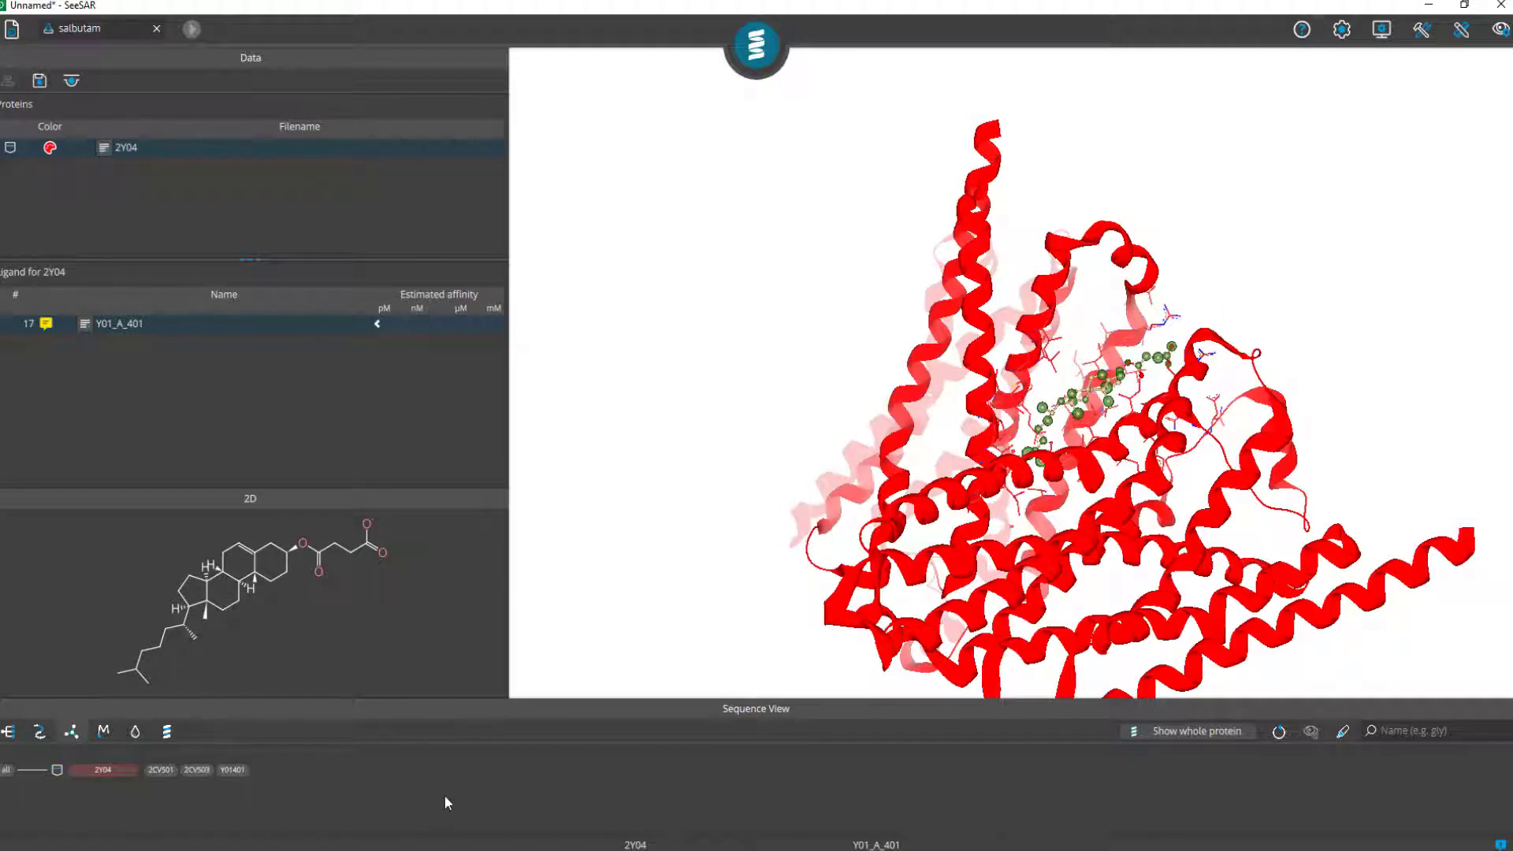
Check the sequence view for metals, view the protein from another angle, and list the binding site's waters
{"action": "left_click", "coordinate": [102, 734]}
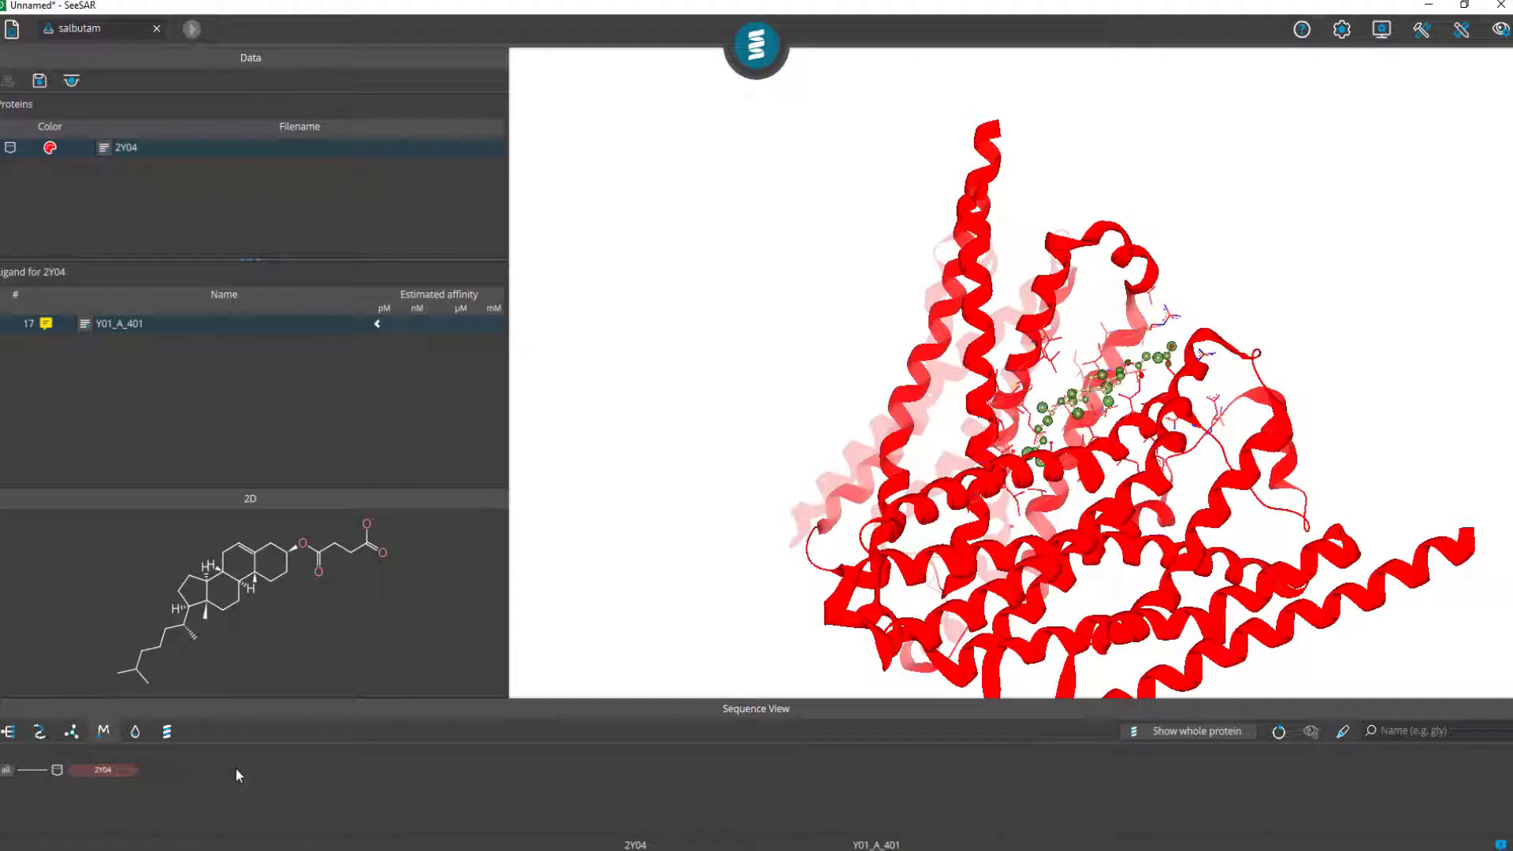
{"action": "scroll", "coordinate": [687, 561], "scroll_direction": "down", "scroll_amount": 4}
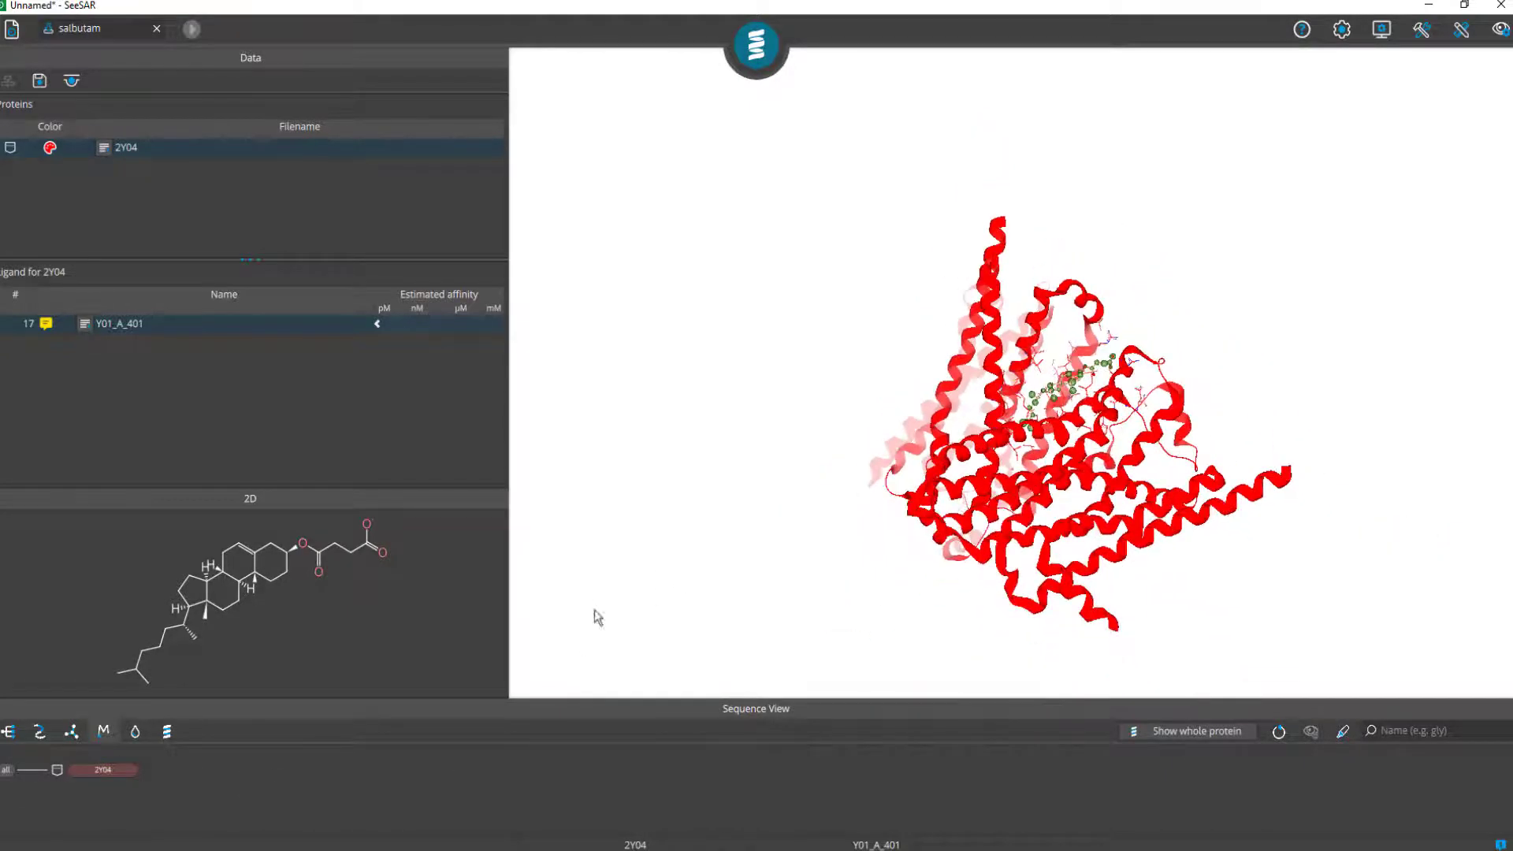
{"action": "right_click_drag", "start_coordinate": [678, 343], "coordinate": [769, 413]}
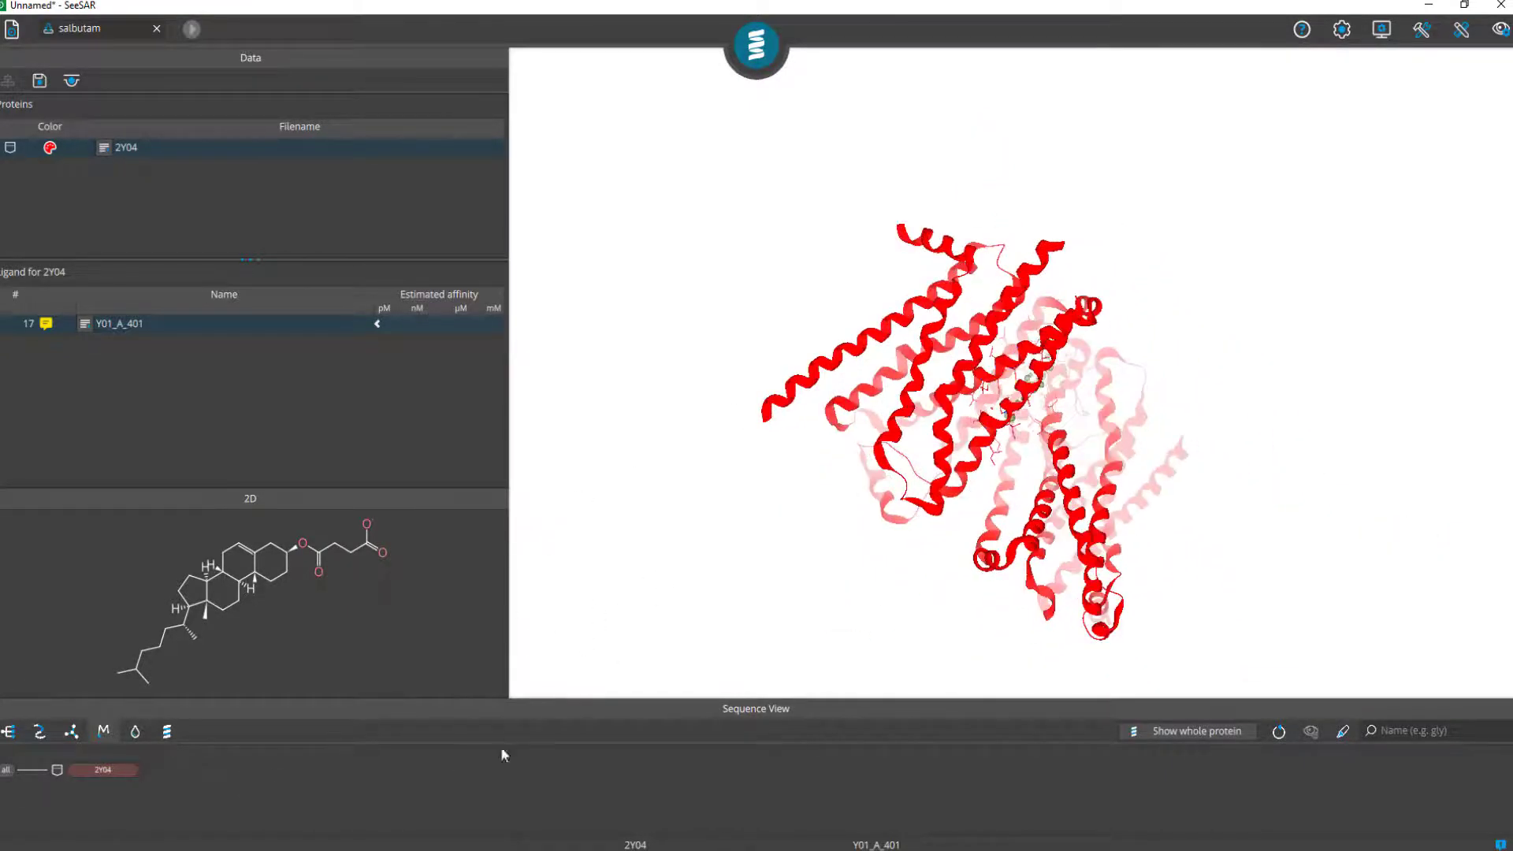
{"action": "left_click", "coordinate": [134, 731]}
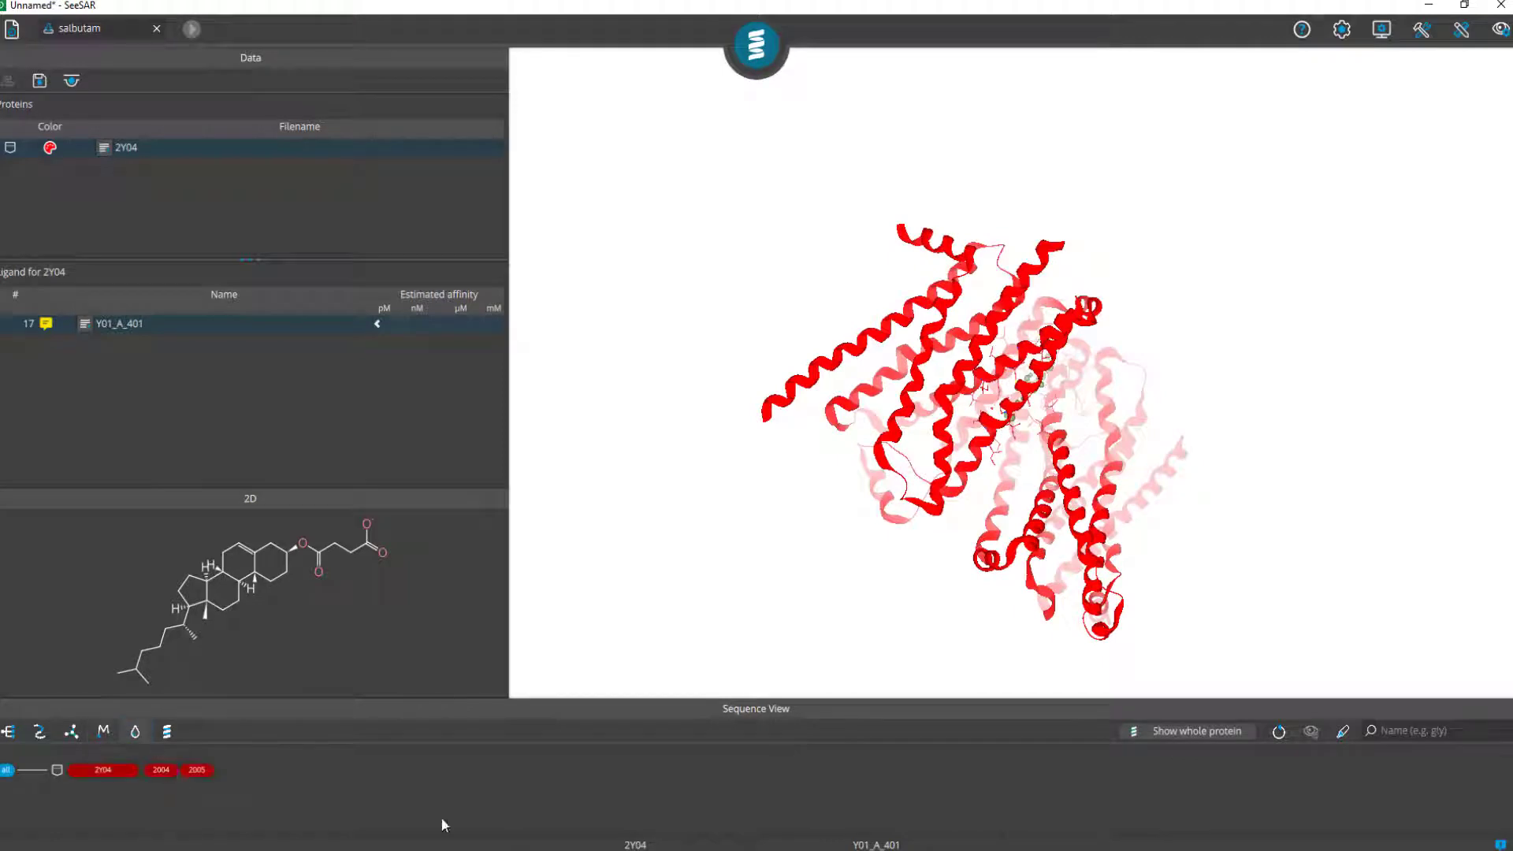
Focus the 3D view on water 2004, inspect its surroundings from several angles, and hide the waters of 2Y04
{"action": "right_click_drag", "start_coordinate": [675, 423], "coordinate": [841, 613]}
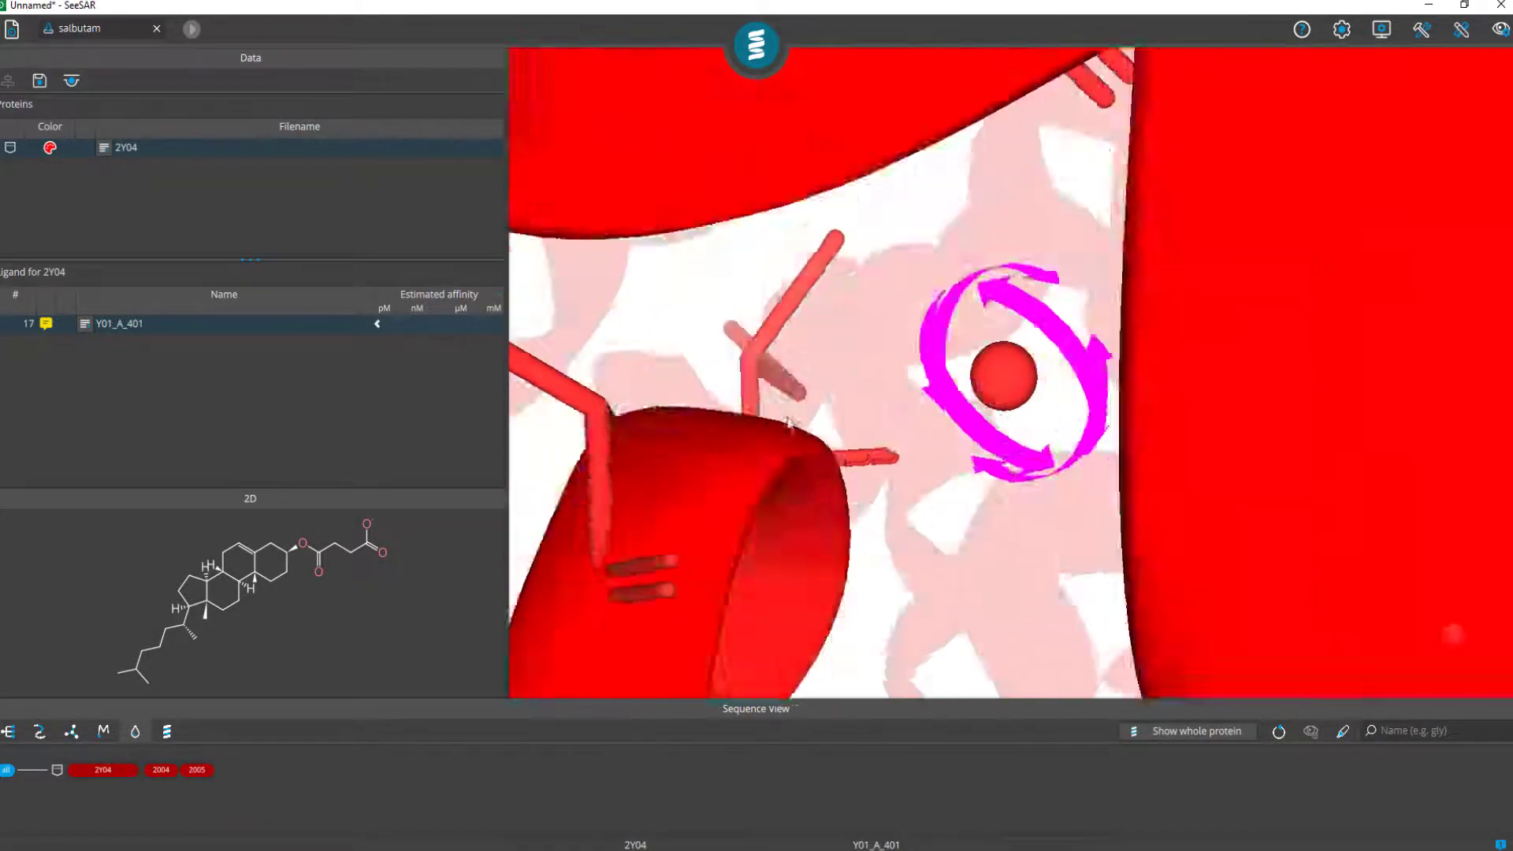
{"action": "right_click_drag", "start_coordinate": [790, 423], "coordinate": [730, 482]}
{"action": "mouse_move", "coordinate": [162, 772]}
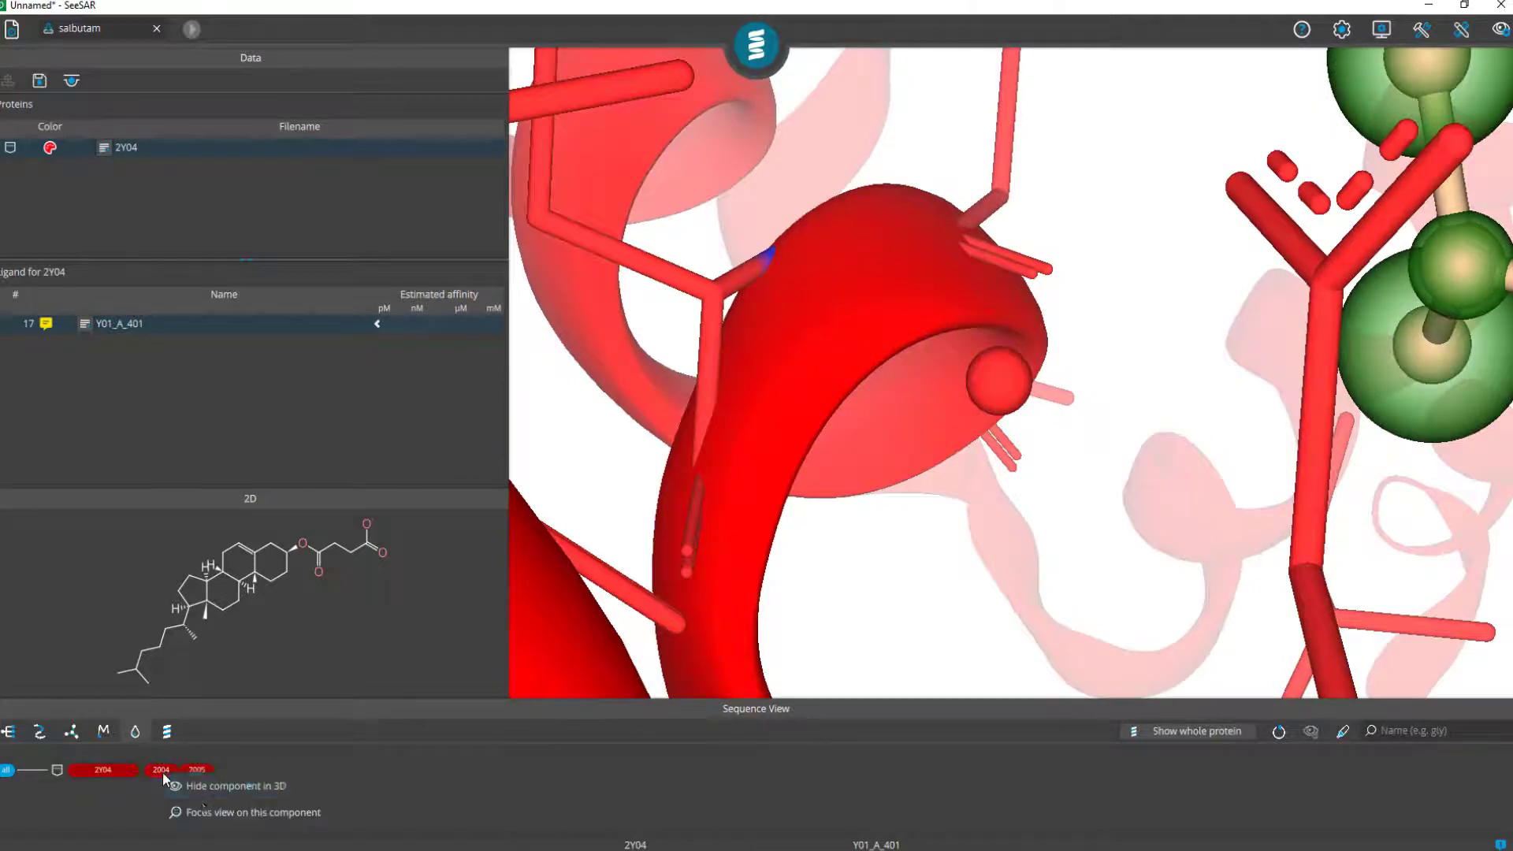
{"action": "left_click", "coordinate": [205, 807]}
{"action": "scroll", "coordinate": [720, 540], "scroll_direction": "down", "scroll_amount": 10}
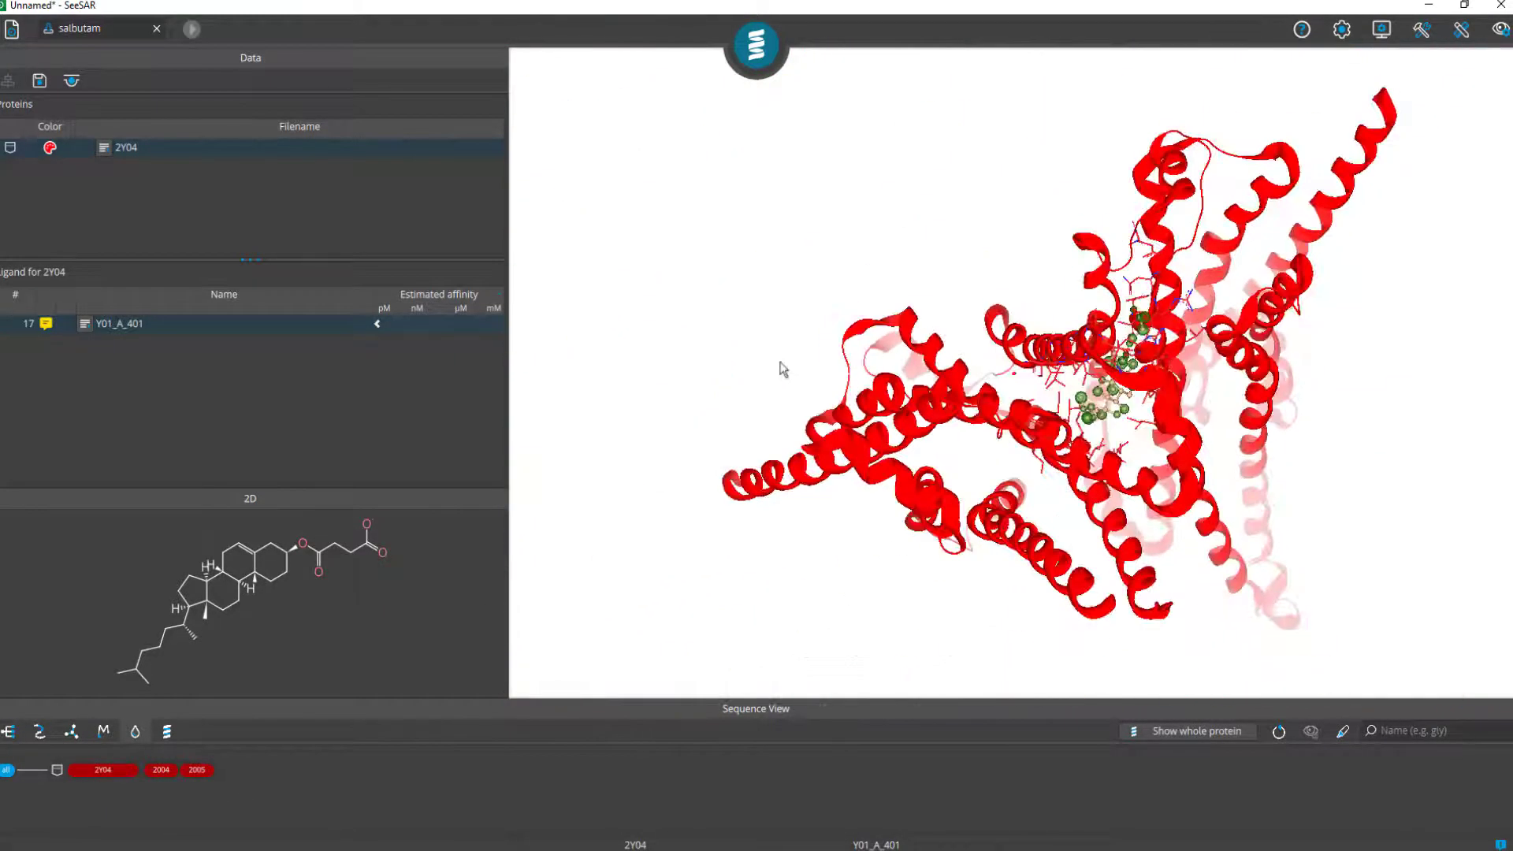
{"action": "left_click_drag", "start_coordinate": [782, 368], "coordinate": [797, 499]}
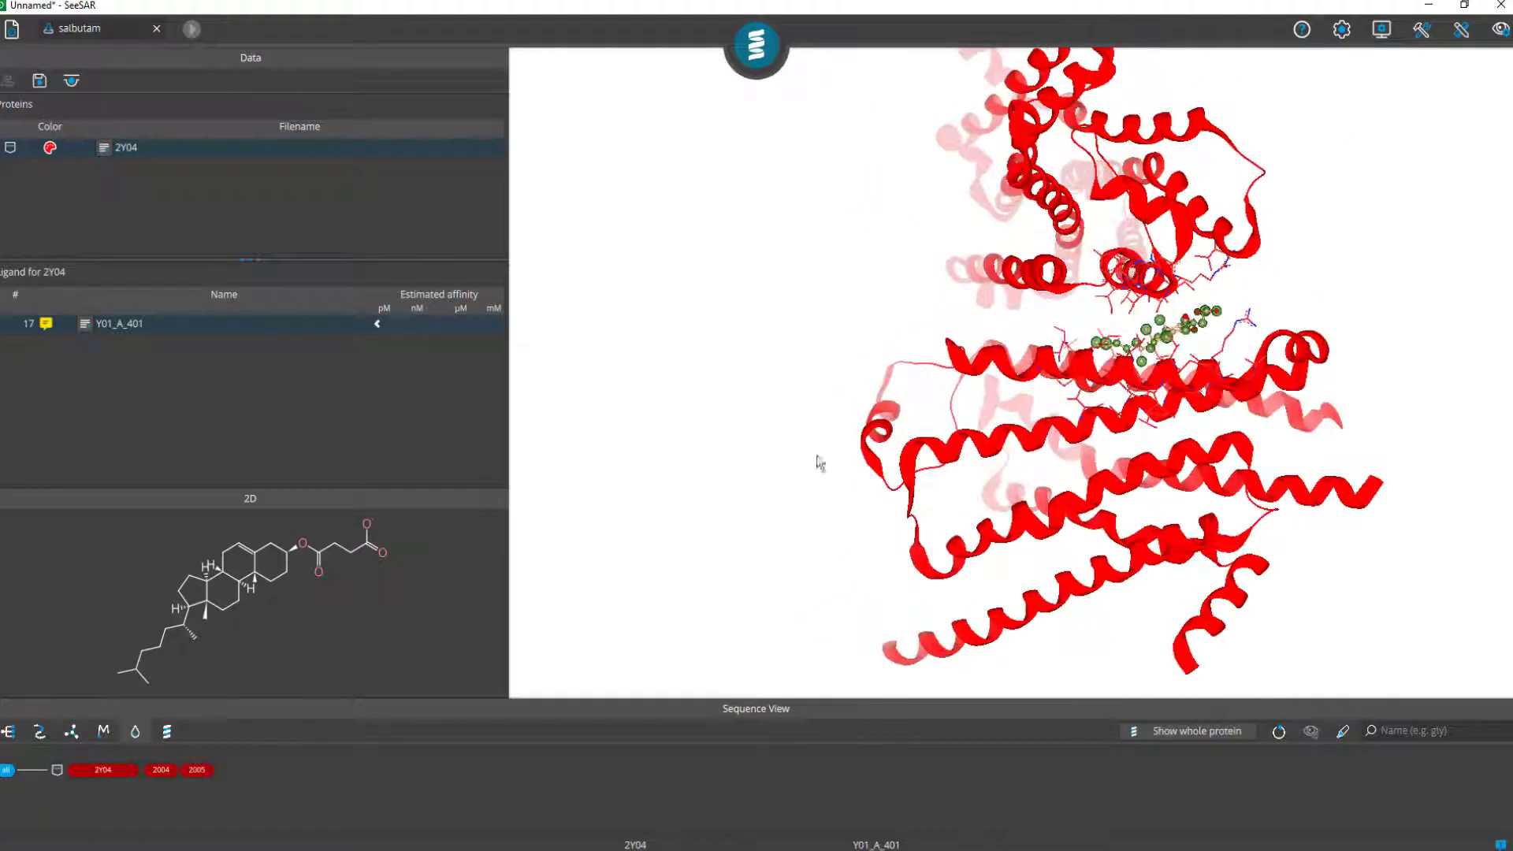
{"action": "mouse_move", "coordinate": [787, 338]}
{"action": "left_mouse_down"}
{"action": "mouse_move", "coordinate": [814, 402]}
{"action": "mouse_move", "coordinate": [863, 456]}
{"action": "left_mouse_up"}
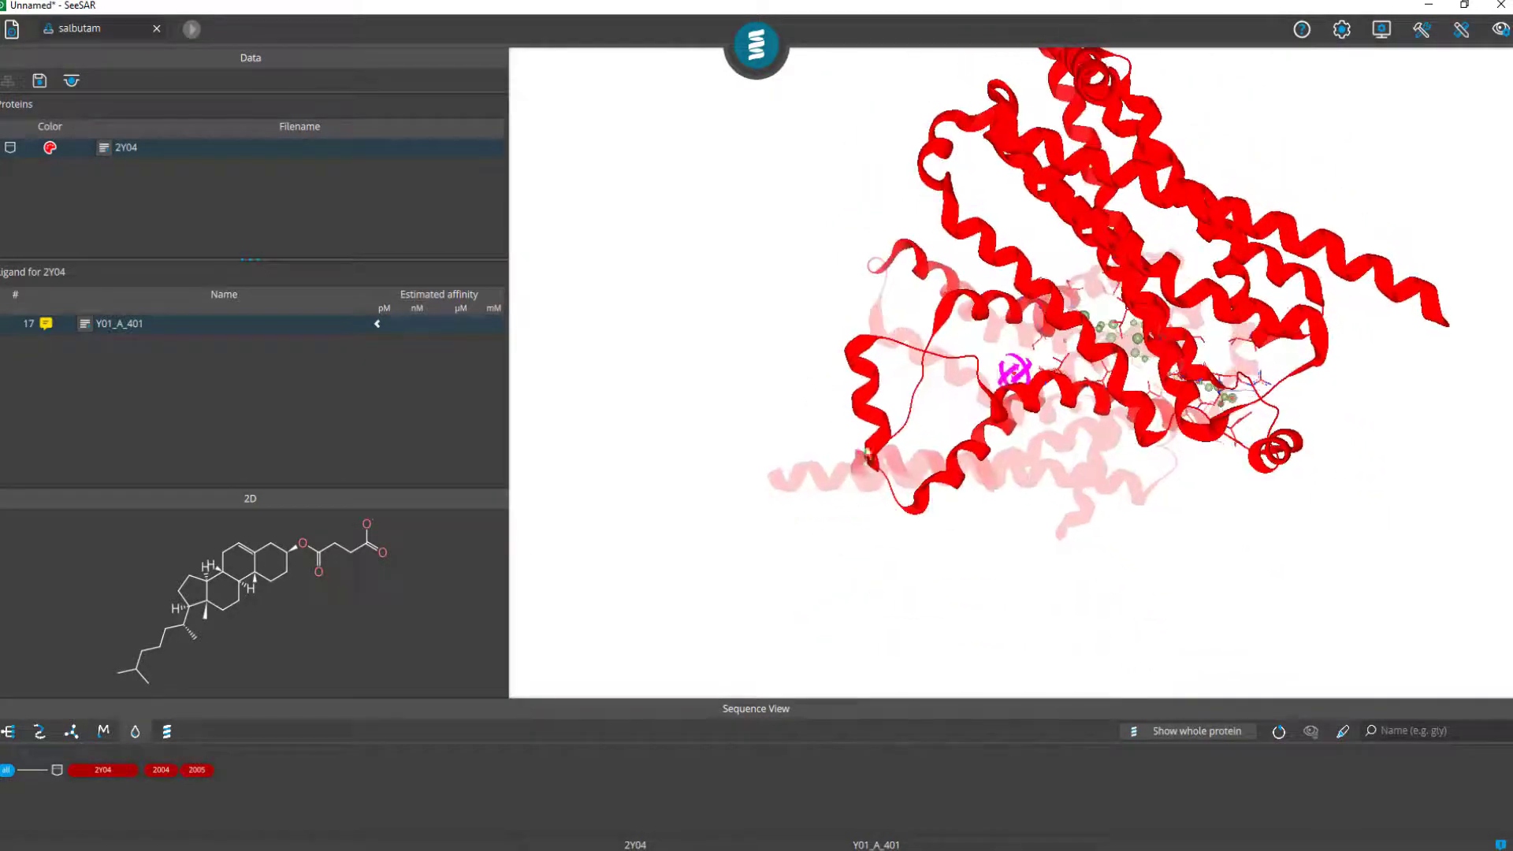
{"action": "left_click", "coordinate": [91, 773]}
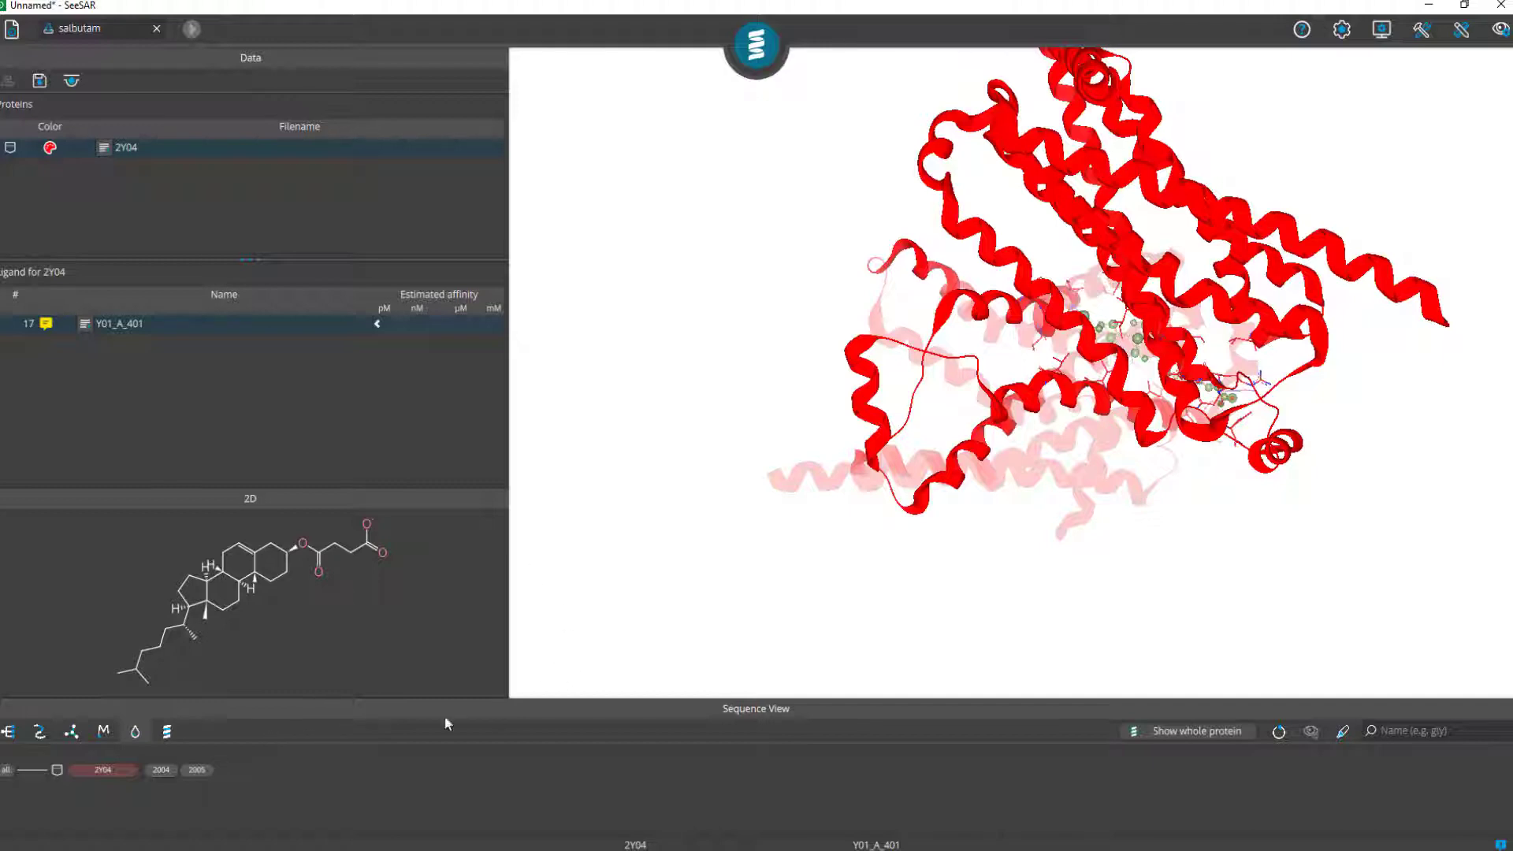
List the chains of 2Y04 in the sequence view, hide Chain-B and Chain-A in 3D, and redisplay both
{"action": "left_click", "coordinate": [171, 733]}
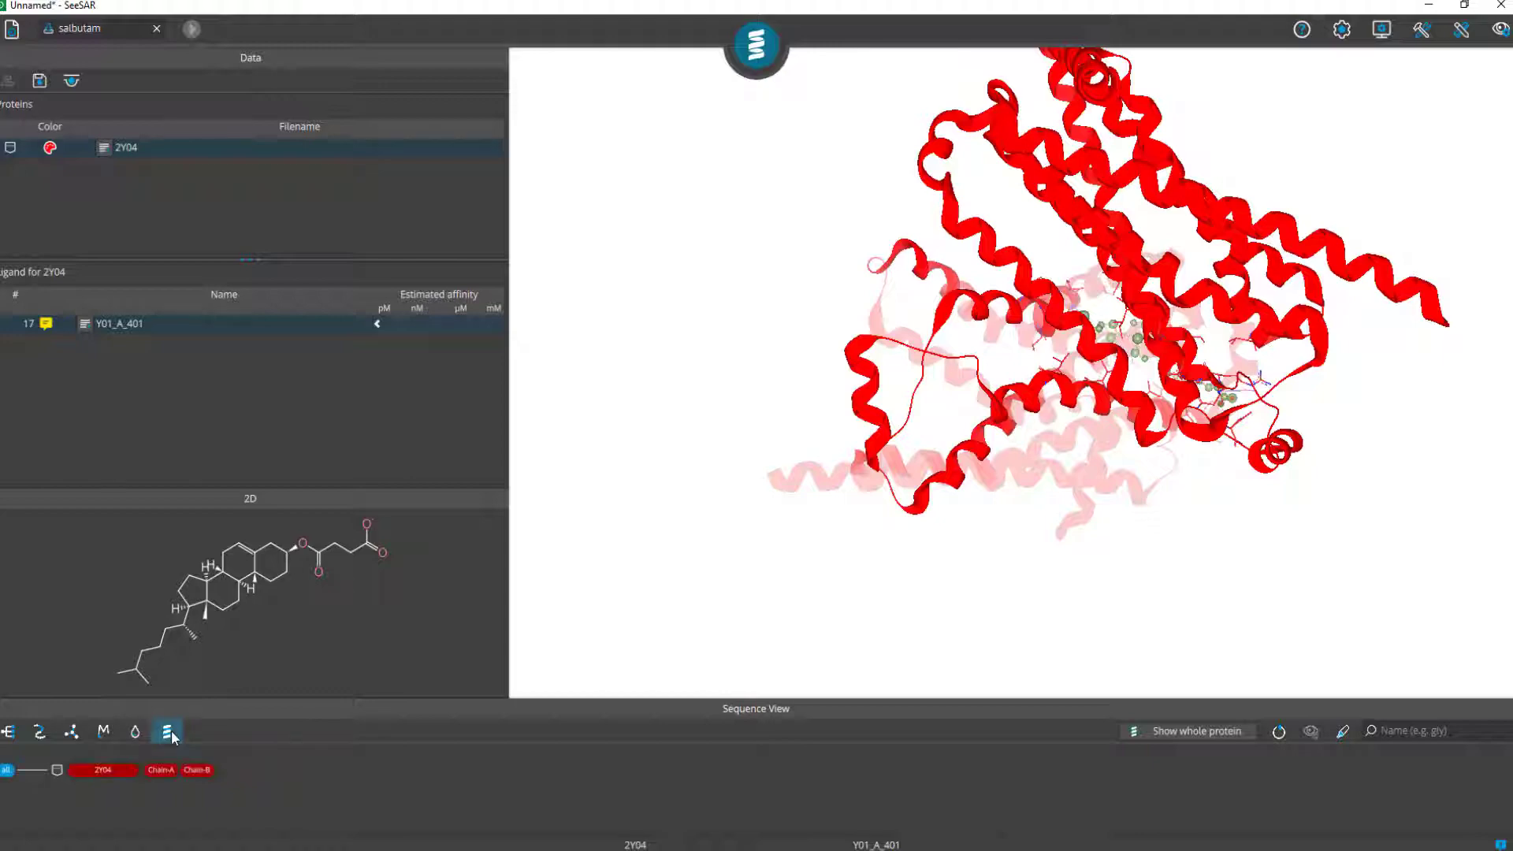
{"action": "left_click_drag", "start_coordinate": [843, 152], "coordinate": [834, 400]}
{"action": "scroll", "coordinate": [832, 401], "scroll_direction": "down", "scroll_amount": 5}
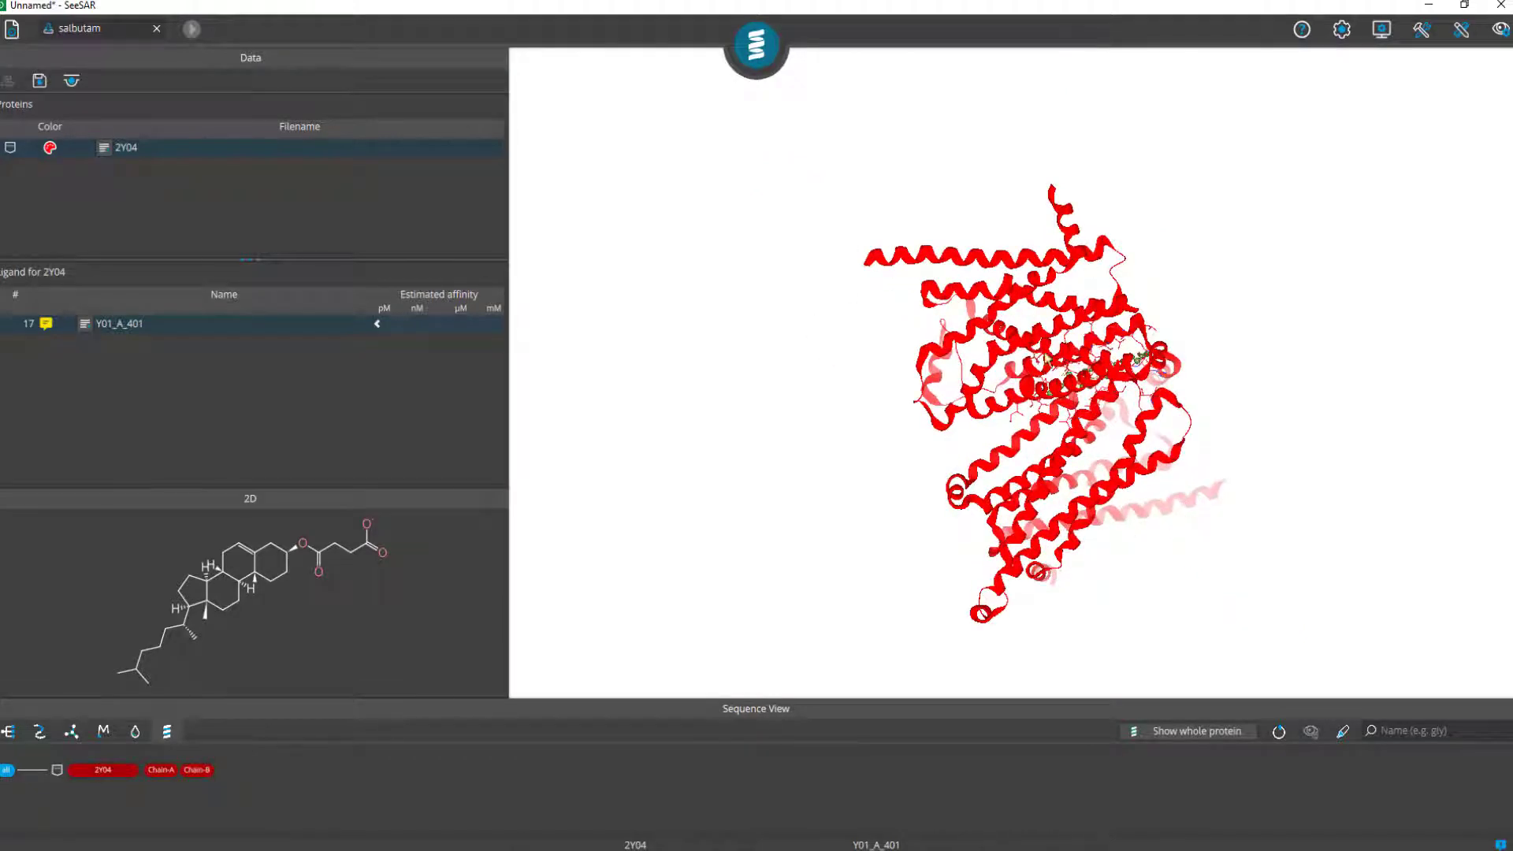
{"action": "left_click_drag", "start_coordinate": [736, 199], "coordinate": [825, 352]}
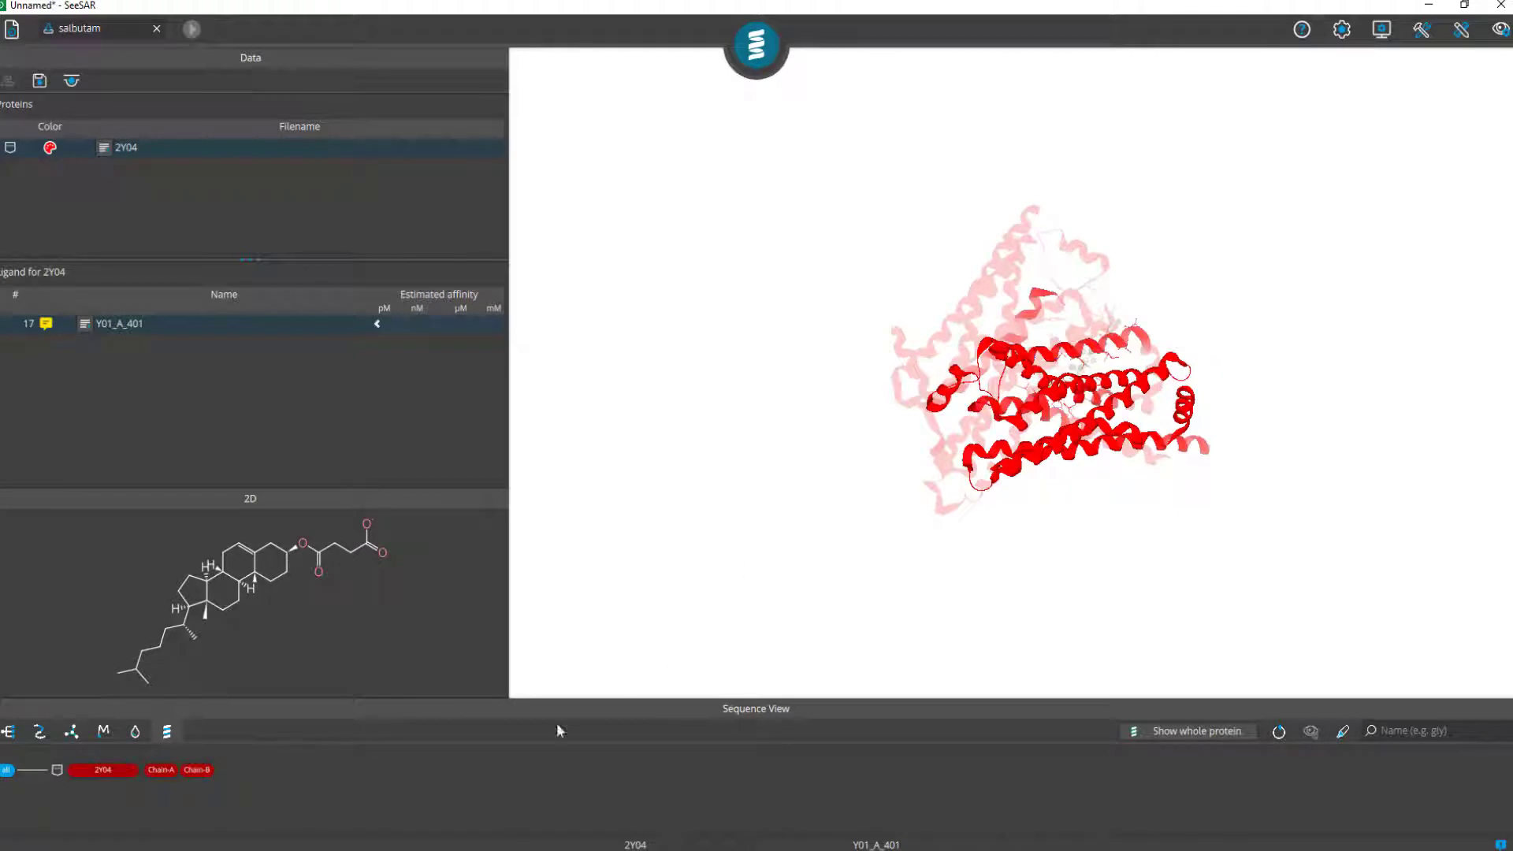
{"action": "left_click", "coordinate": [200, 771]}
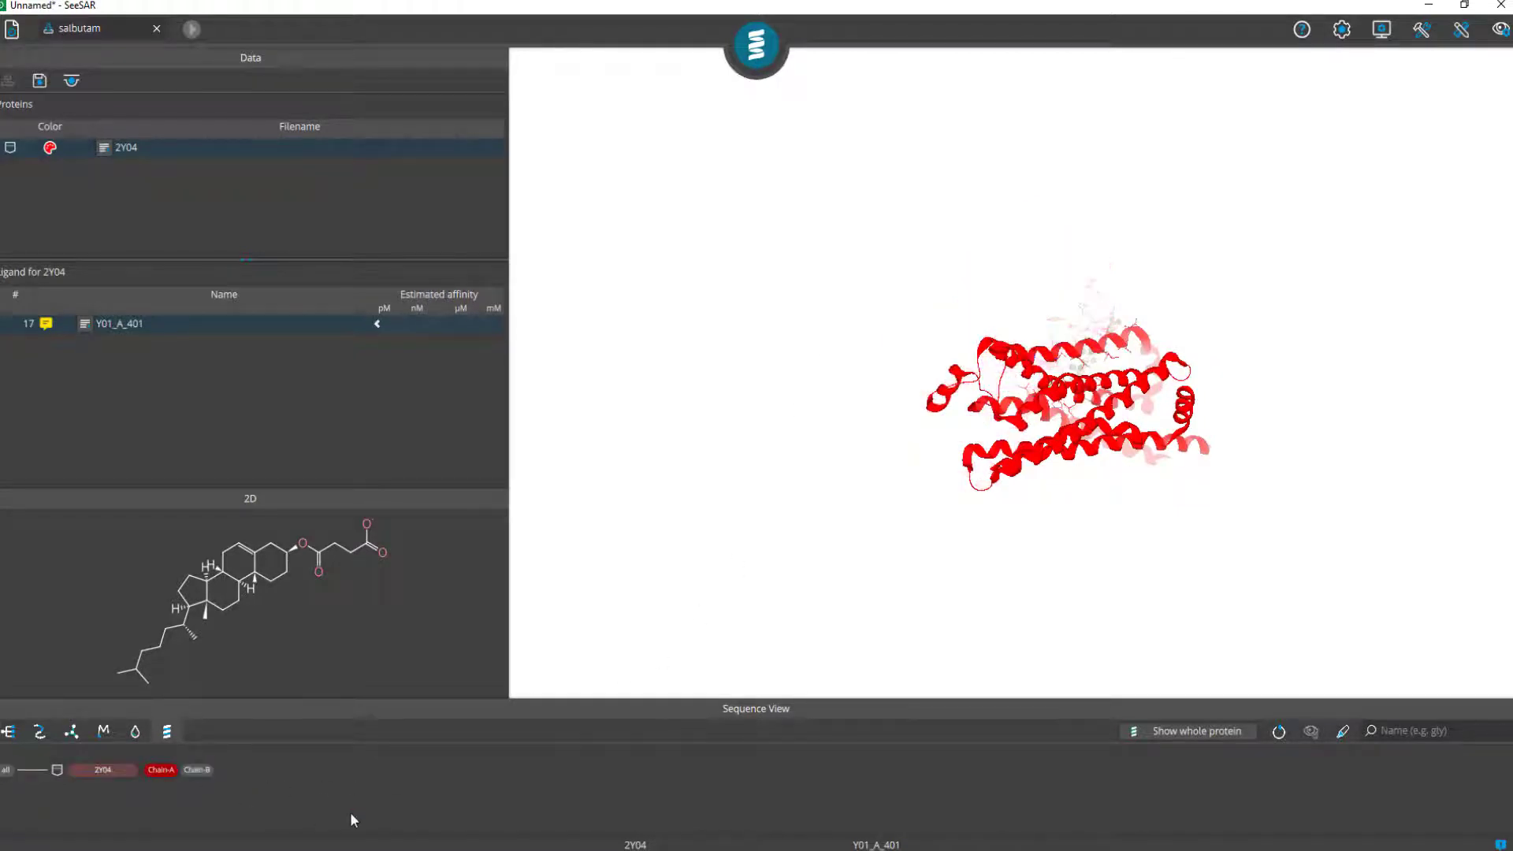
{"action": "left_click", "coordinate": [172, 782]}
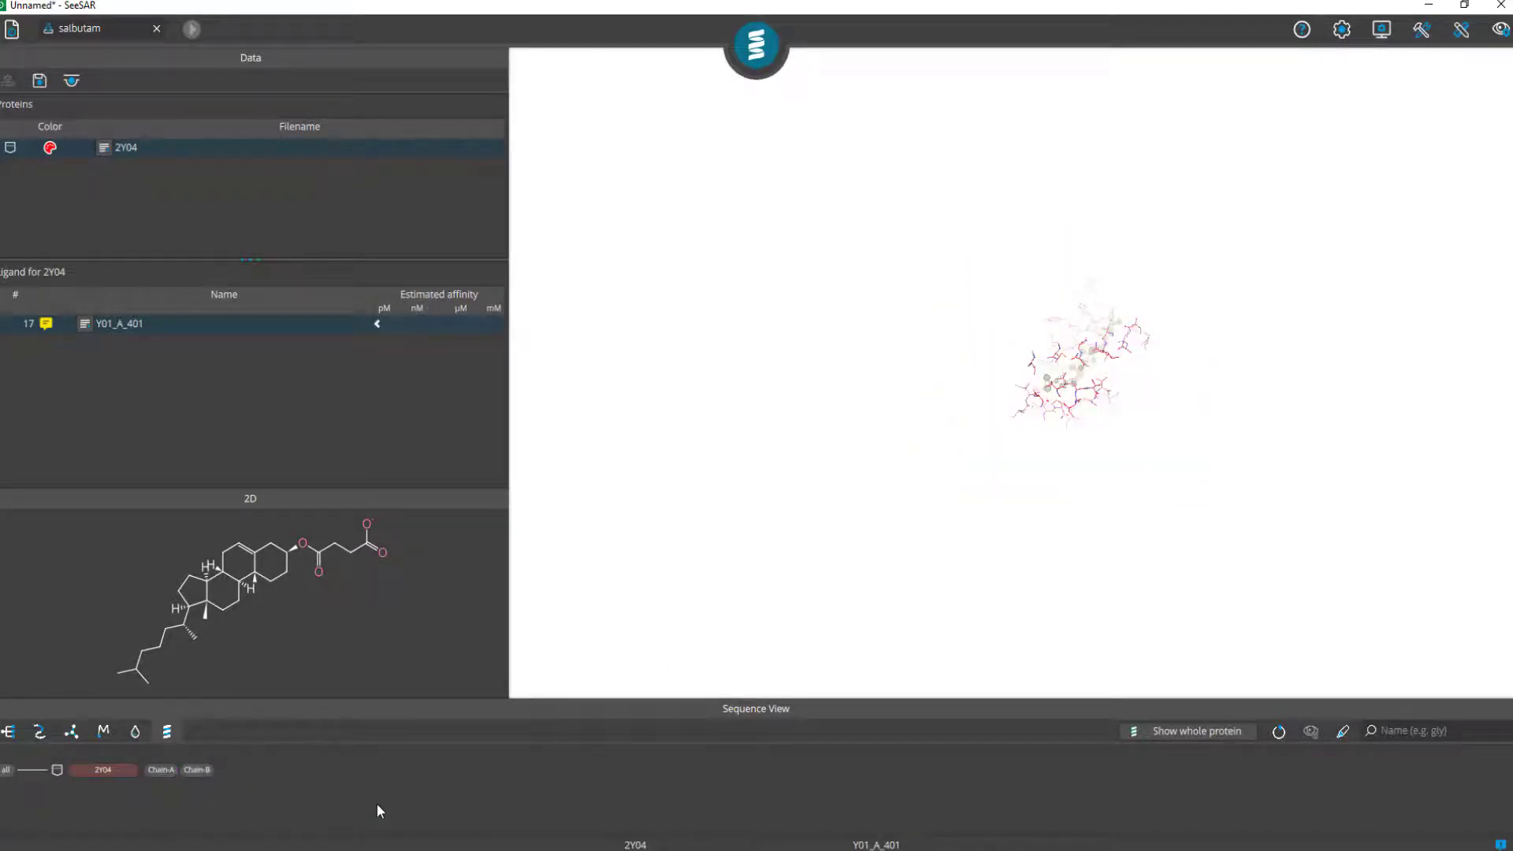
{"action": "left_click", "coordinate": [118, 772]}
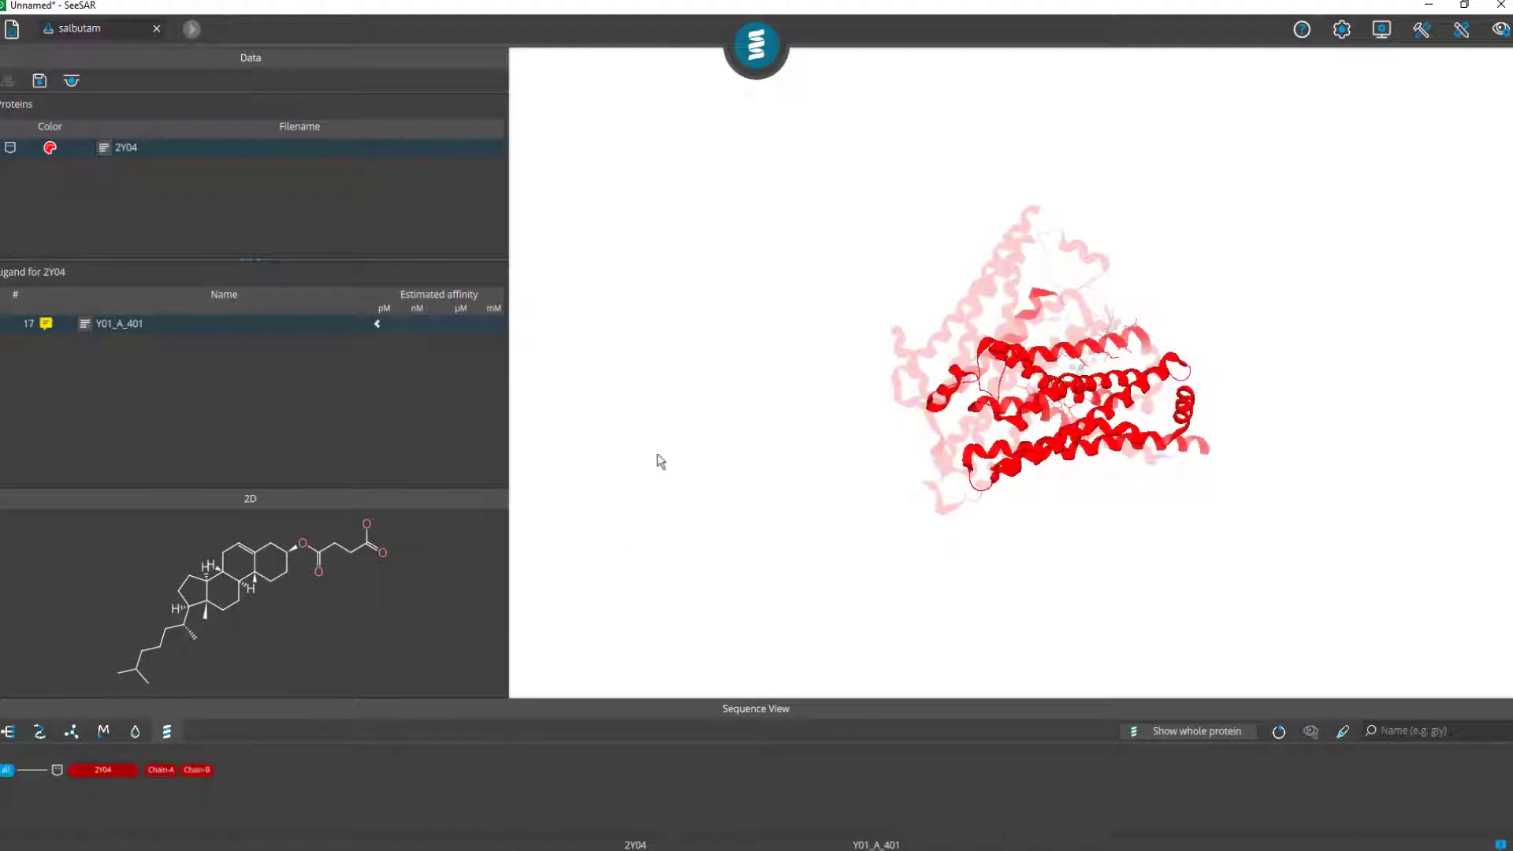
View the whole protein from other angles and list the amino acids of the binding site in the sequence view
{"action": "left_click_drag", "start_coordinate": [712, 315], "coordinate": [834, 262]}
{"action": "scroll", "coordinate": [831, 291], "scroll_direction": "up", "scroll_amount": 5}
{"action": "scroll", "coordinate": [829, 317], "scroll_direction": "down", "scroll_amount": 3}
{"action": "left_click_drag", "start_coordinate": [829, 316], "coordinate": [816, 375]}
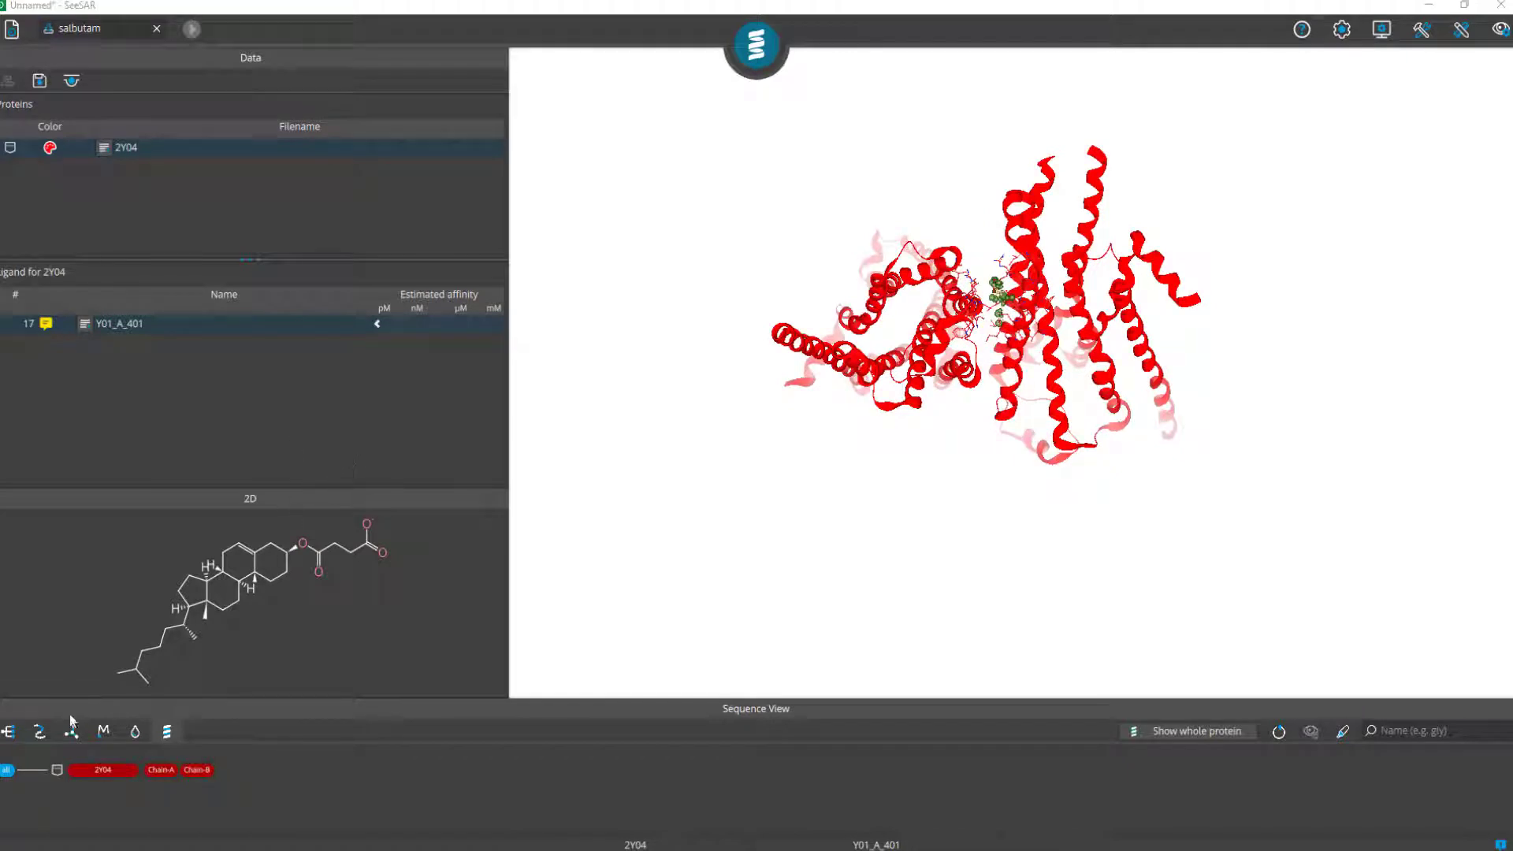
{"action": "left_click", "coordinate": [38, 732]}
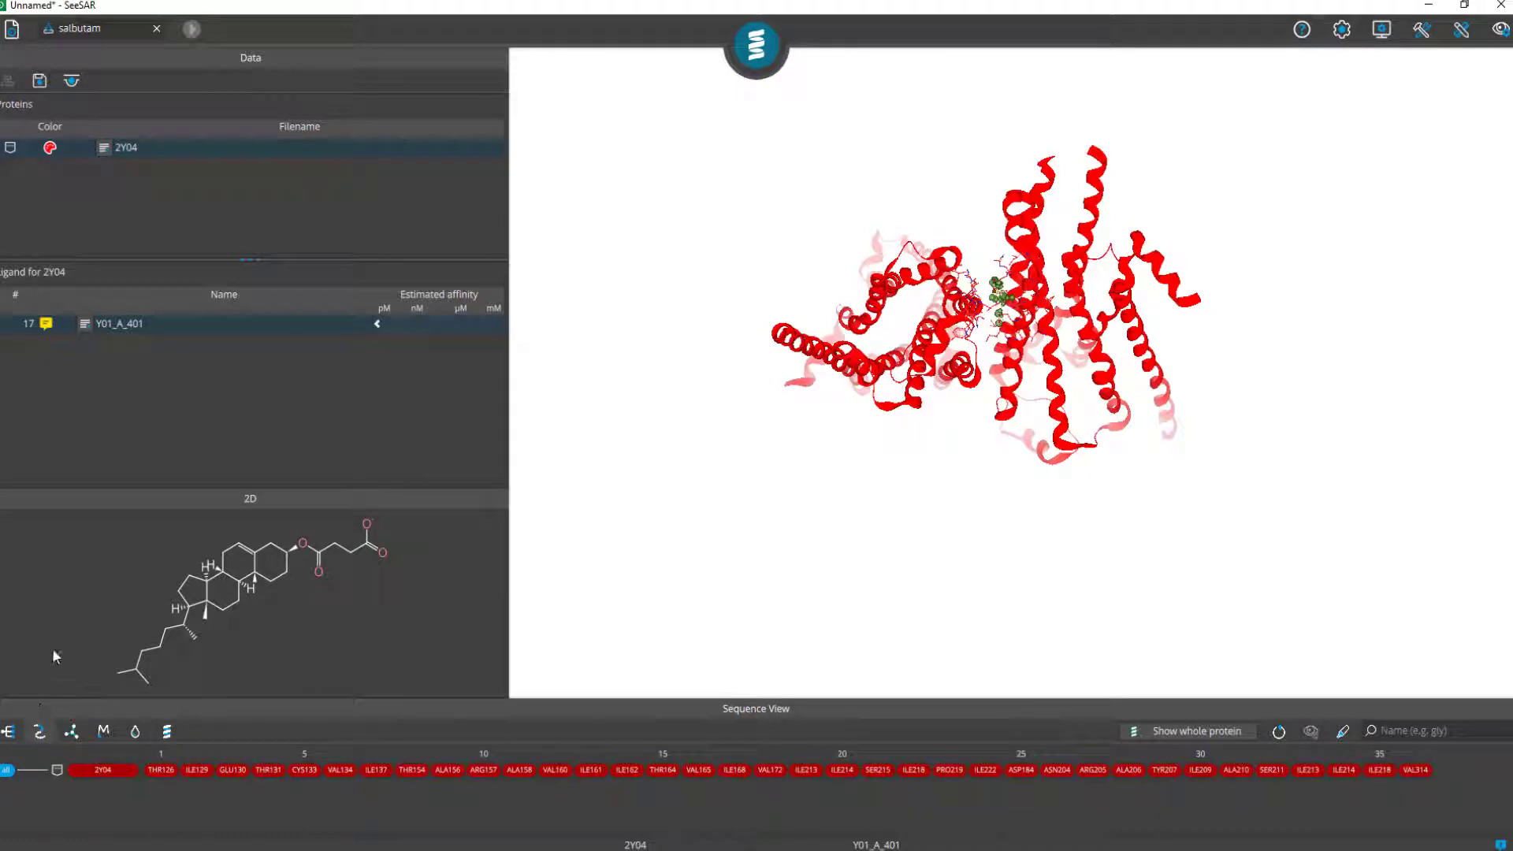
{"action": "left_click_drag", "start_coordinate": [544, 547], "coordinate": [739, 436]}
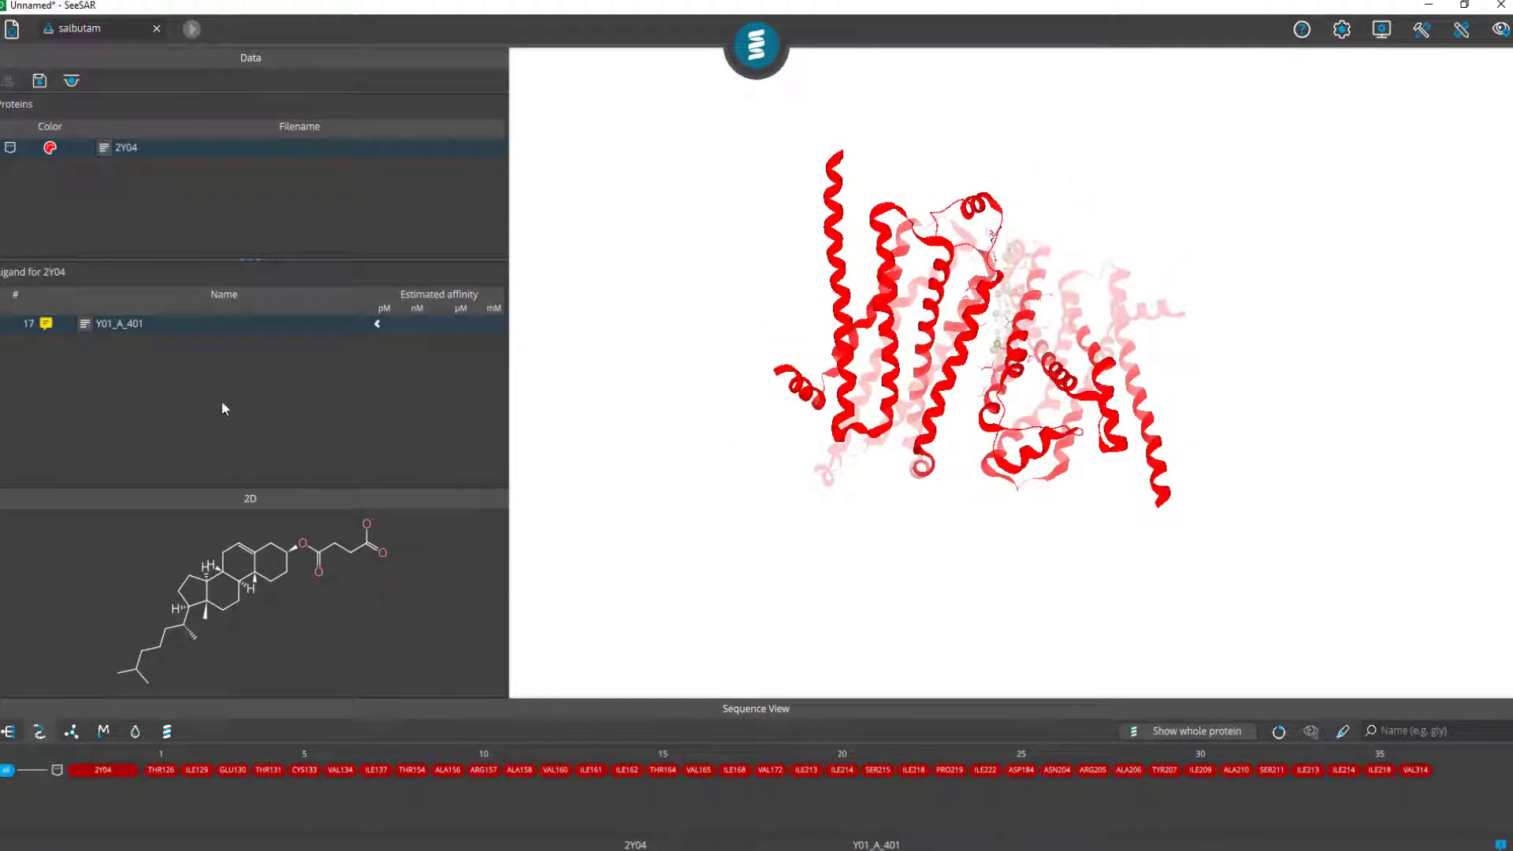
Focus the view on ligand Y01_A_401 and inspect its pose between the surrounding helices from several angles
{"action": "left_click", "coordinate": [192, 323]}
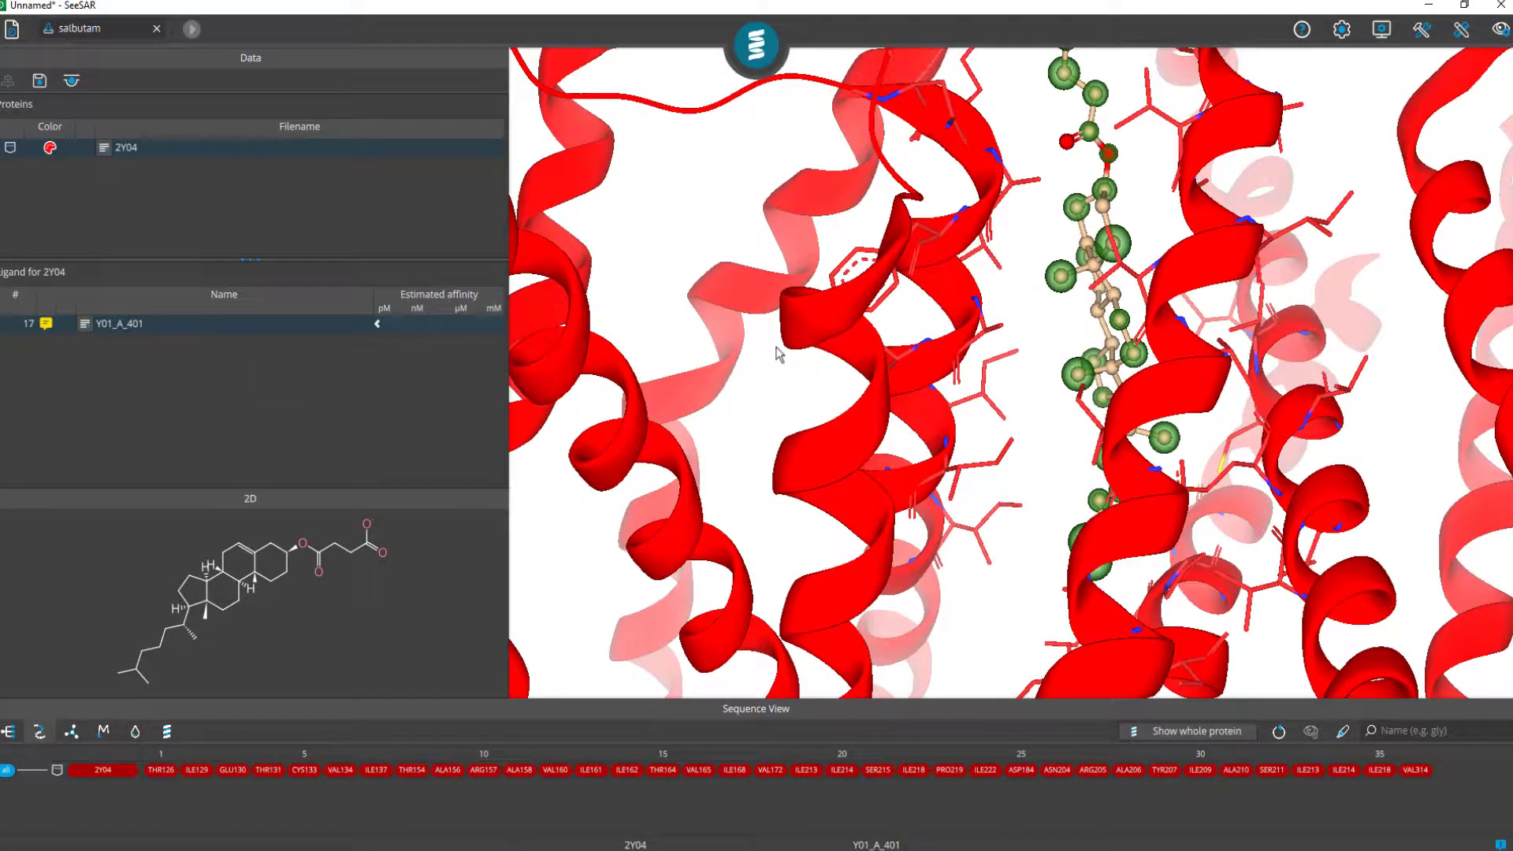
{"action": "left_click_drag", "start_coordinate": [776, 354], "coordinate": [973, 353]}
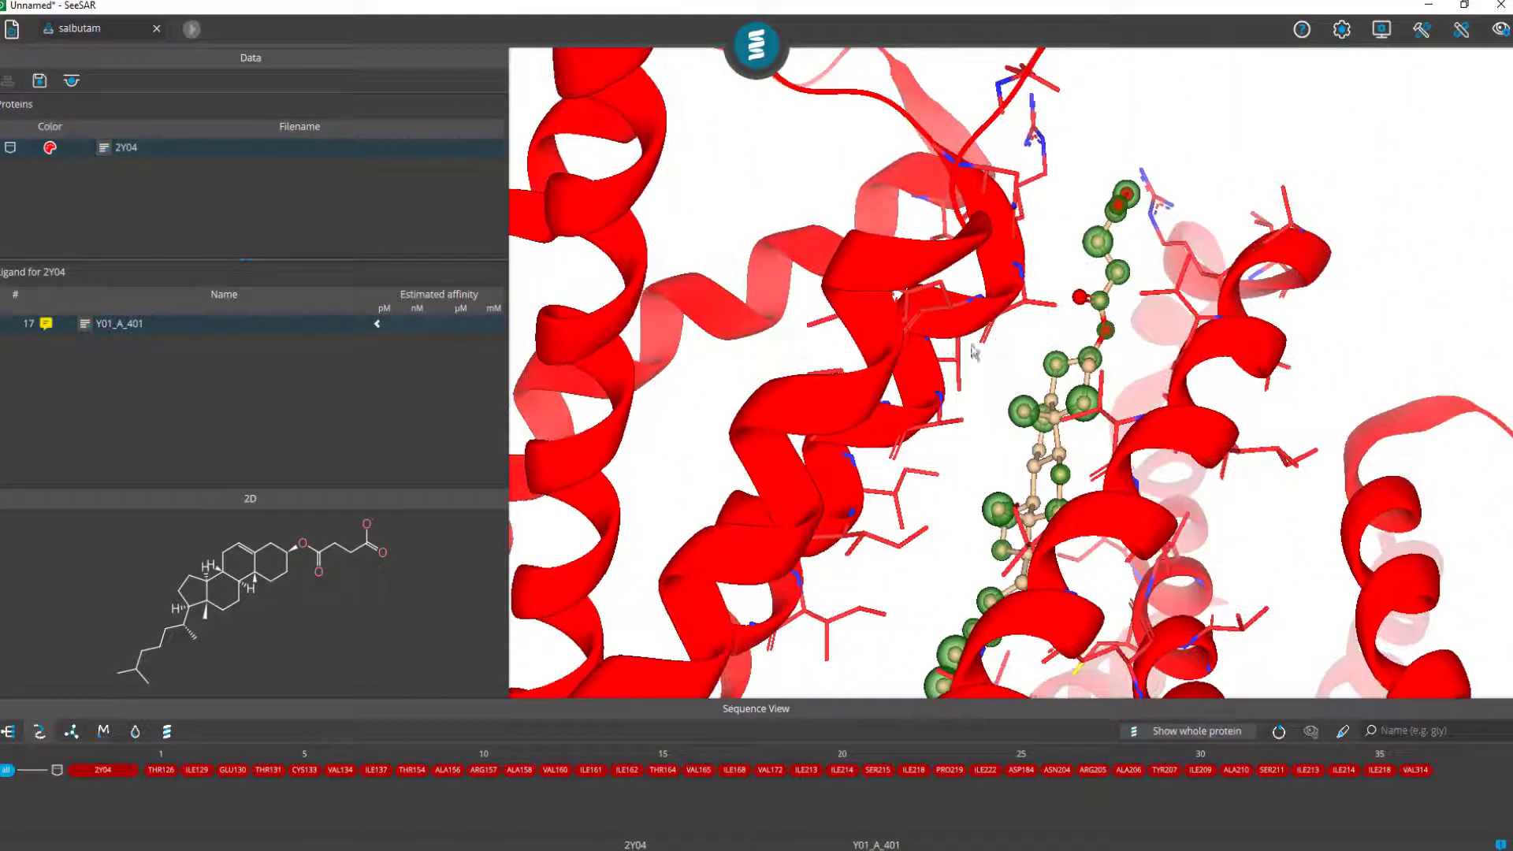
{"action": "left_click_drag", "start_coordinate": [1007, 222], "coordinate": [1049, 408]}
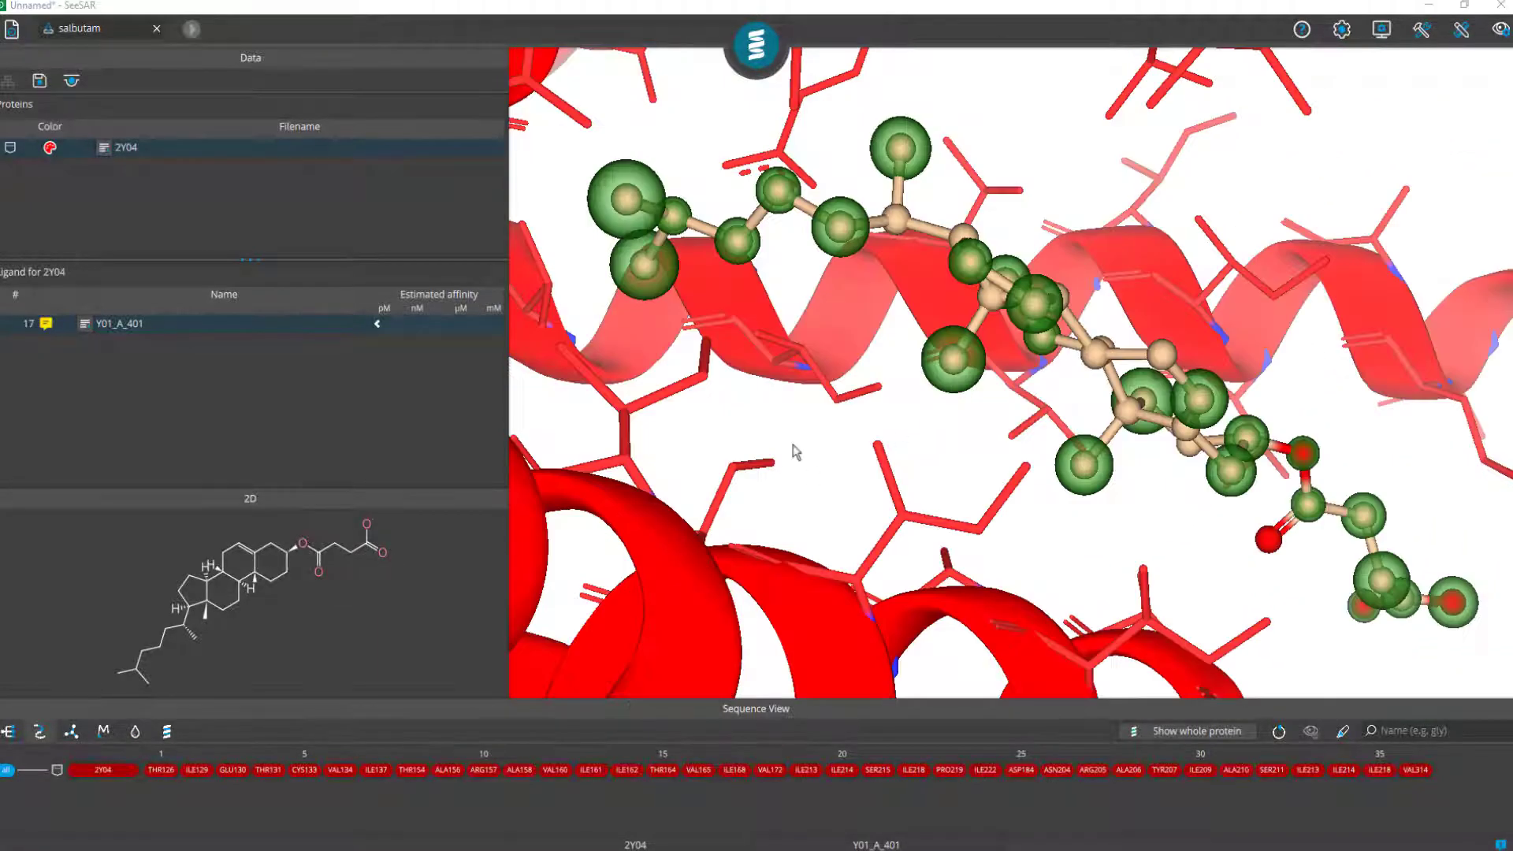
{"action": "left_click_drag", "start_coordinate": [793, 439], "coordinate": [802, 450]}
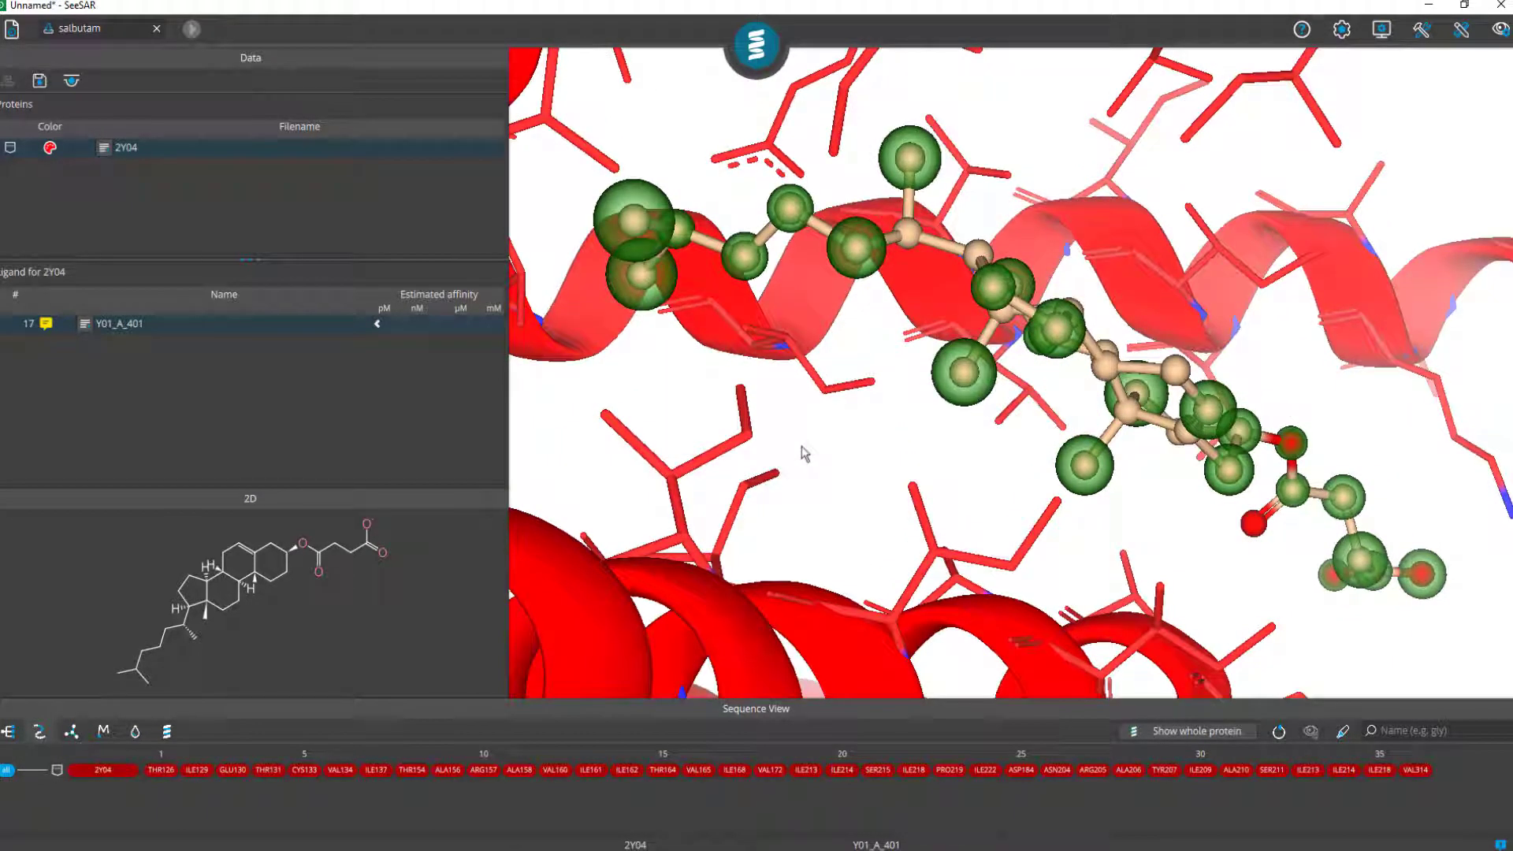
{"action": "mouse_move", "coordinate": [900, 457]}
{"action": "left_mouse_down"}
{"action": "mouse_move", "coordinate": [919, 468]}
{"action": "mouse_move", "coordinate": [905, 480]}
{"action": "left_mouse_up"}
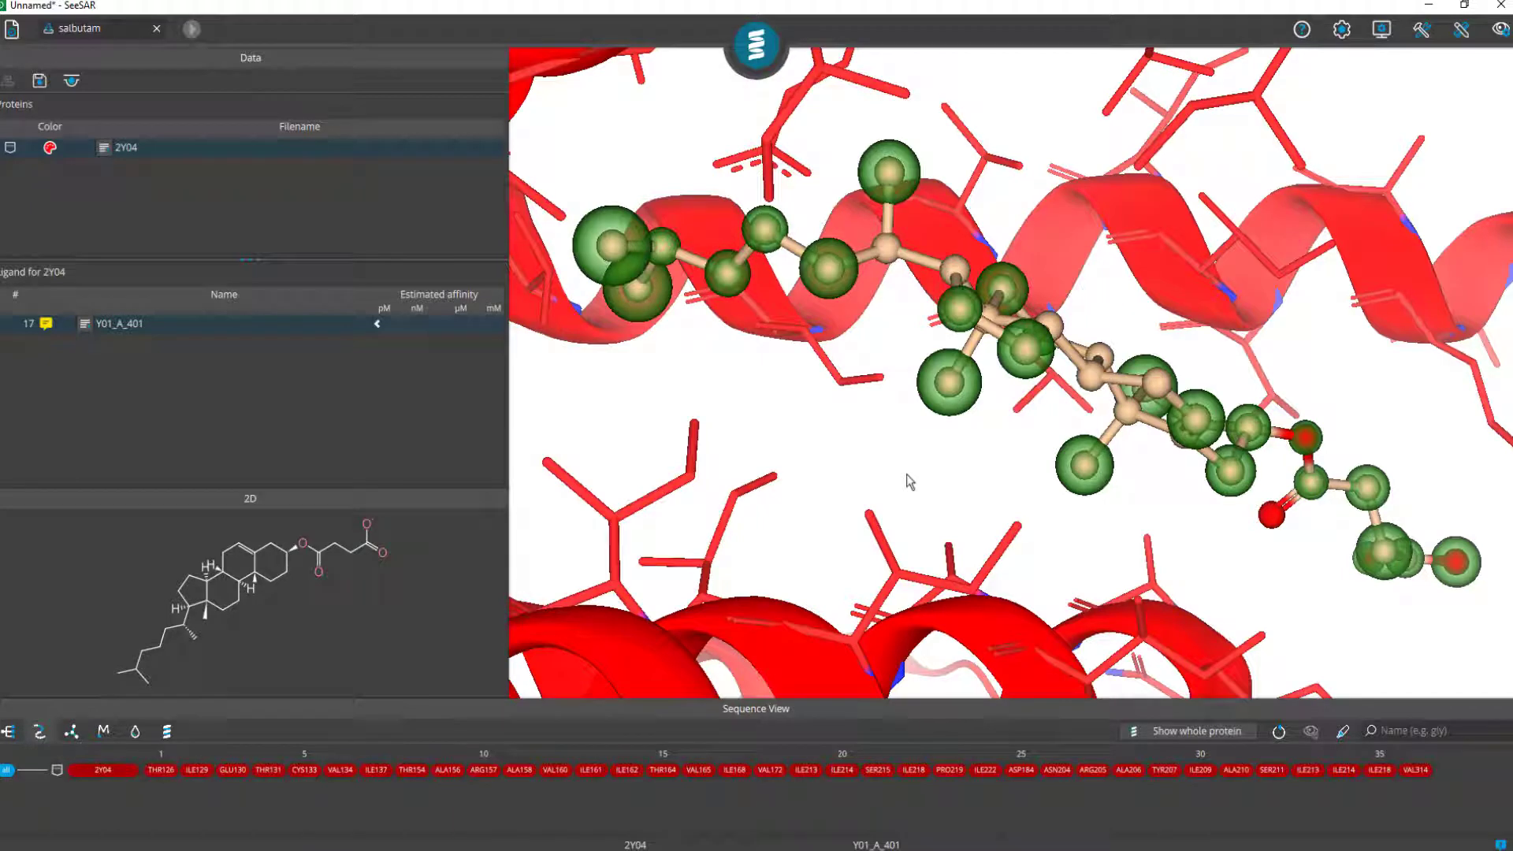
{"action": "left_click_drag", "start_coordinate": [919, 483], "coordinate": [889, 464]}
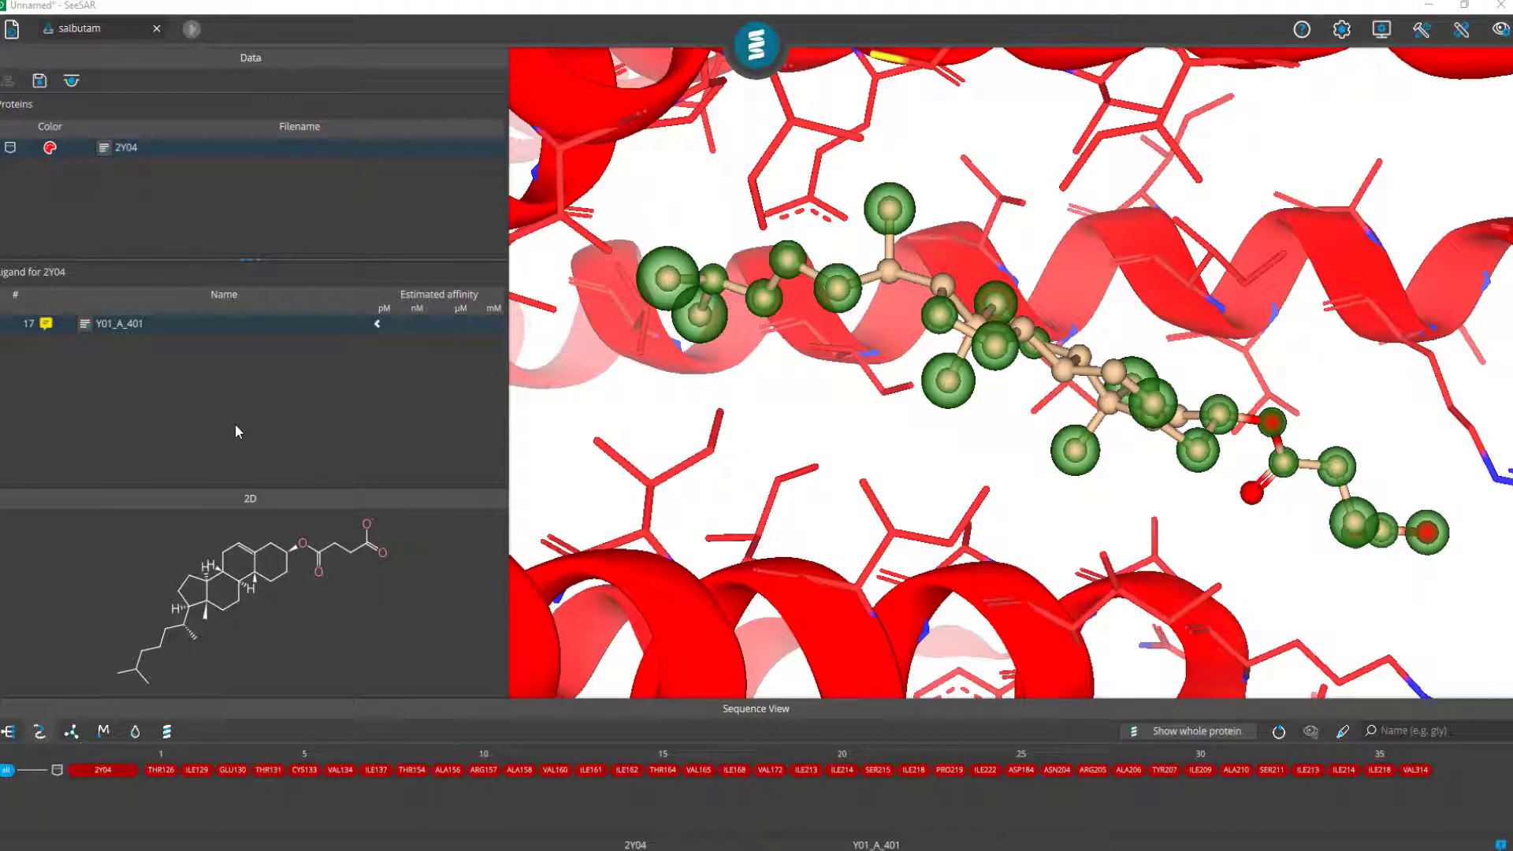
Start a new empty project in place of the current one
{"action": "left_click", "coordinate": [11, 32]}
{"action": "left_click", "coordinate": [74, 64]}
{"action": "left_click", "coordinate": [730, 462]}
Search the RCSB PDB for 6mhf and load the structure of Galphai3 co-crystallized with GIV/Girdin
{"action": "left_click", "coordinate": [102, 26]}
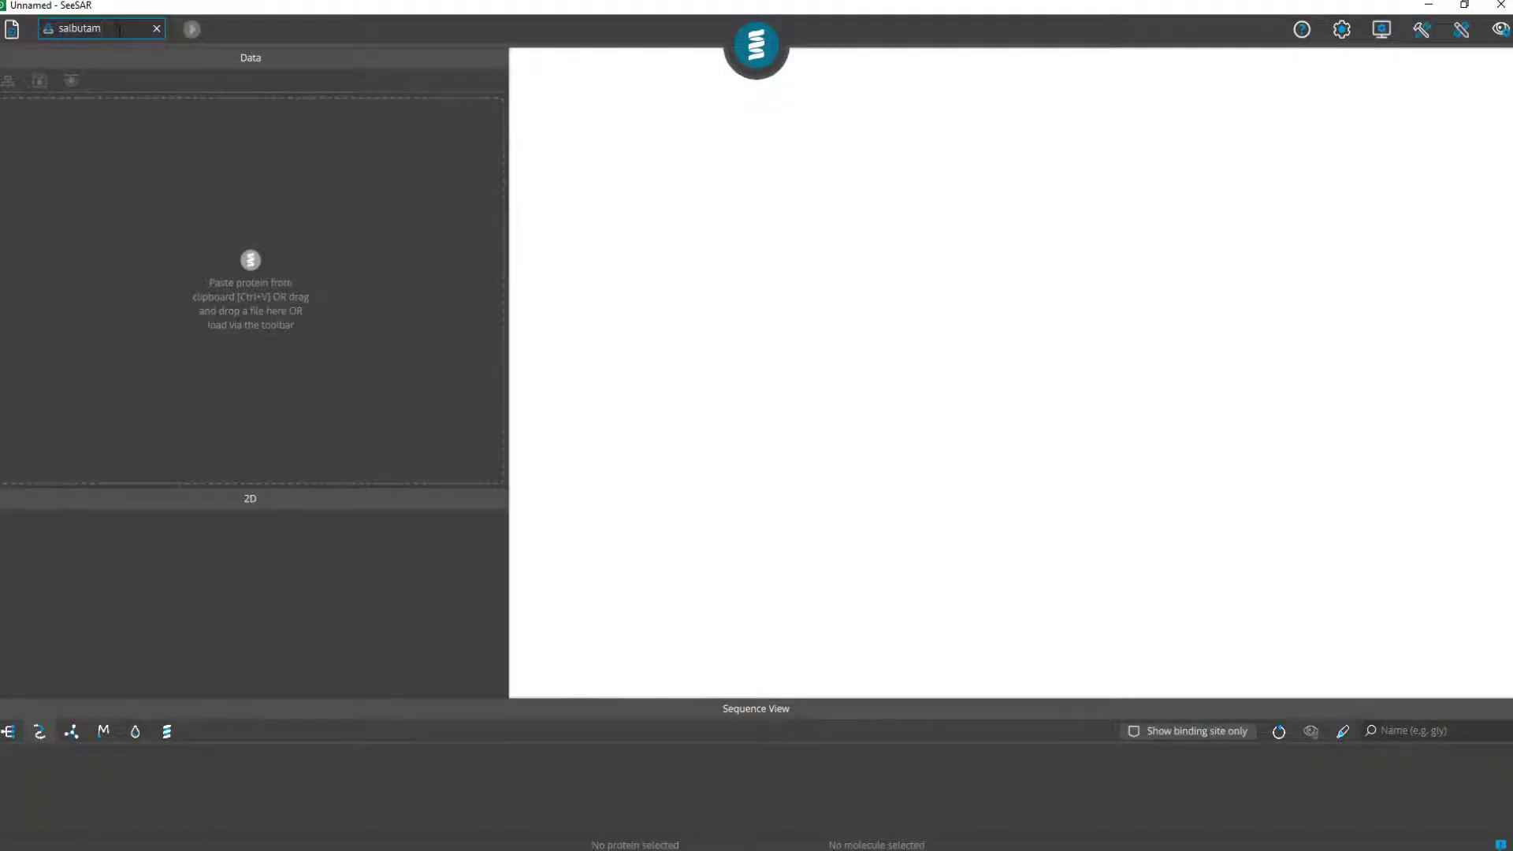
{"action": "key", "text": "BackSpace"}
{"action": "key", "text": "BackSpace"}
{"action": "key", "text": "BackSpace"}
{"action": "key", "text": "BackSpace"}
{"action": "key", "text": "BackSpace"}
{"action": "key", "text": "BackSpace"}
{"action": "key", "text": "BackSpace"}
{"action": "key", "text": "BackSpace"}
{"action": "type", "text": "6mhf"}
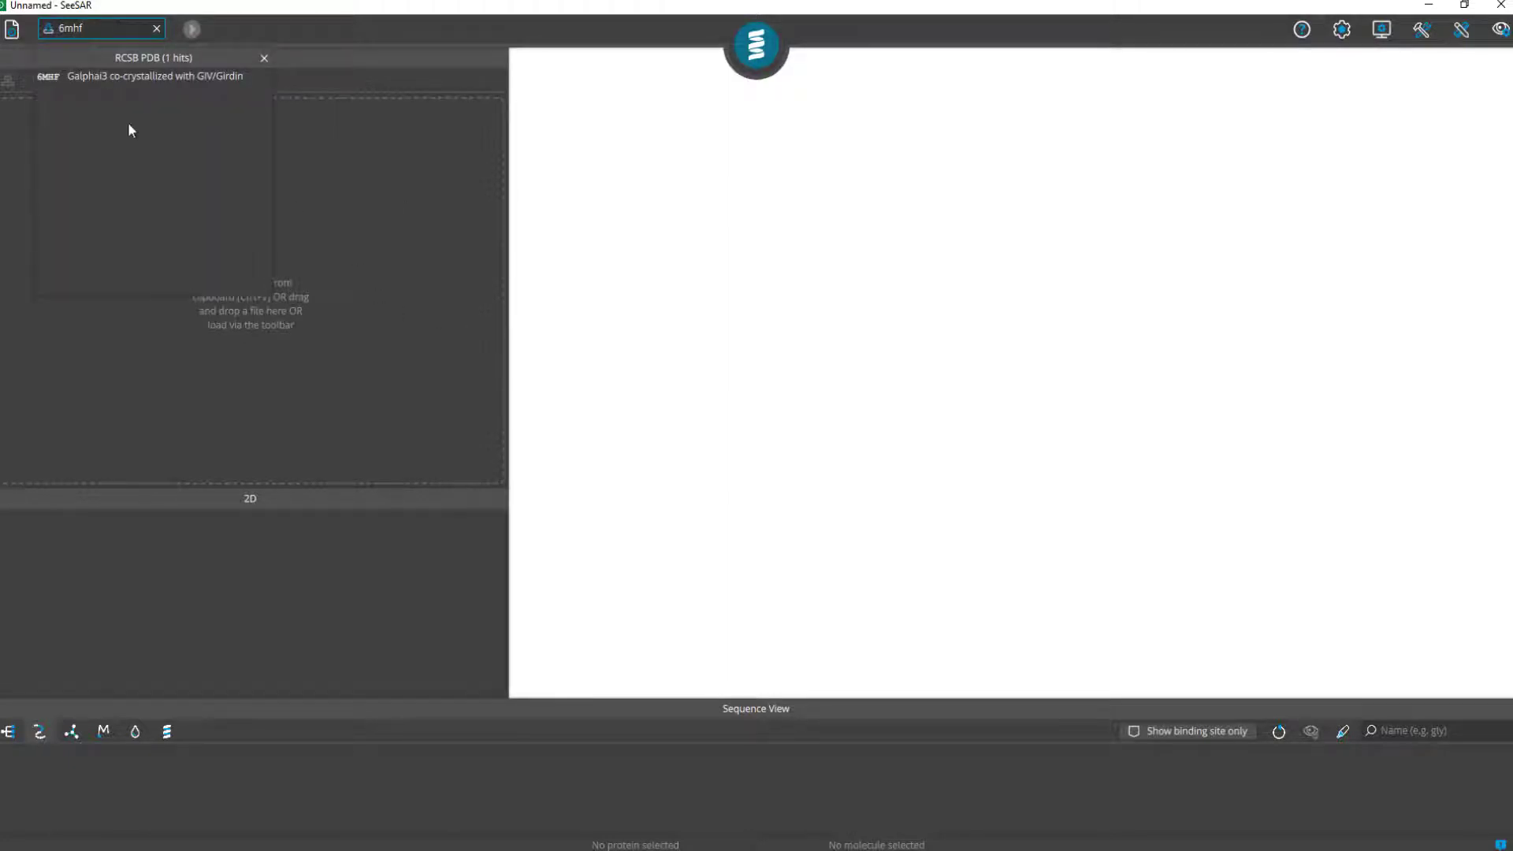
{"action": "left_click", "coordinate": [76, 77]}
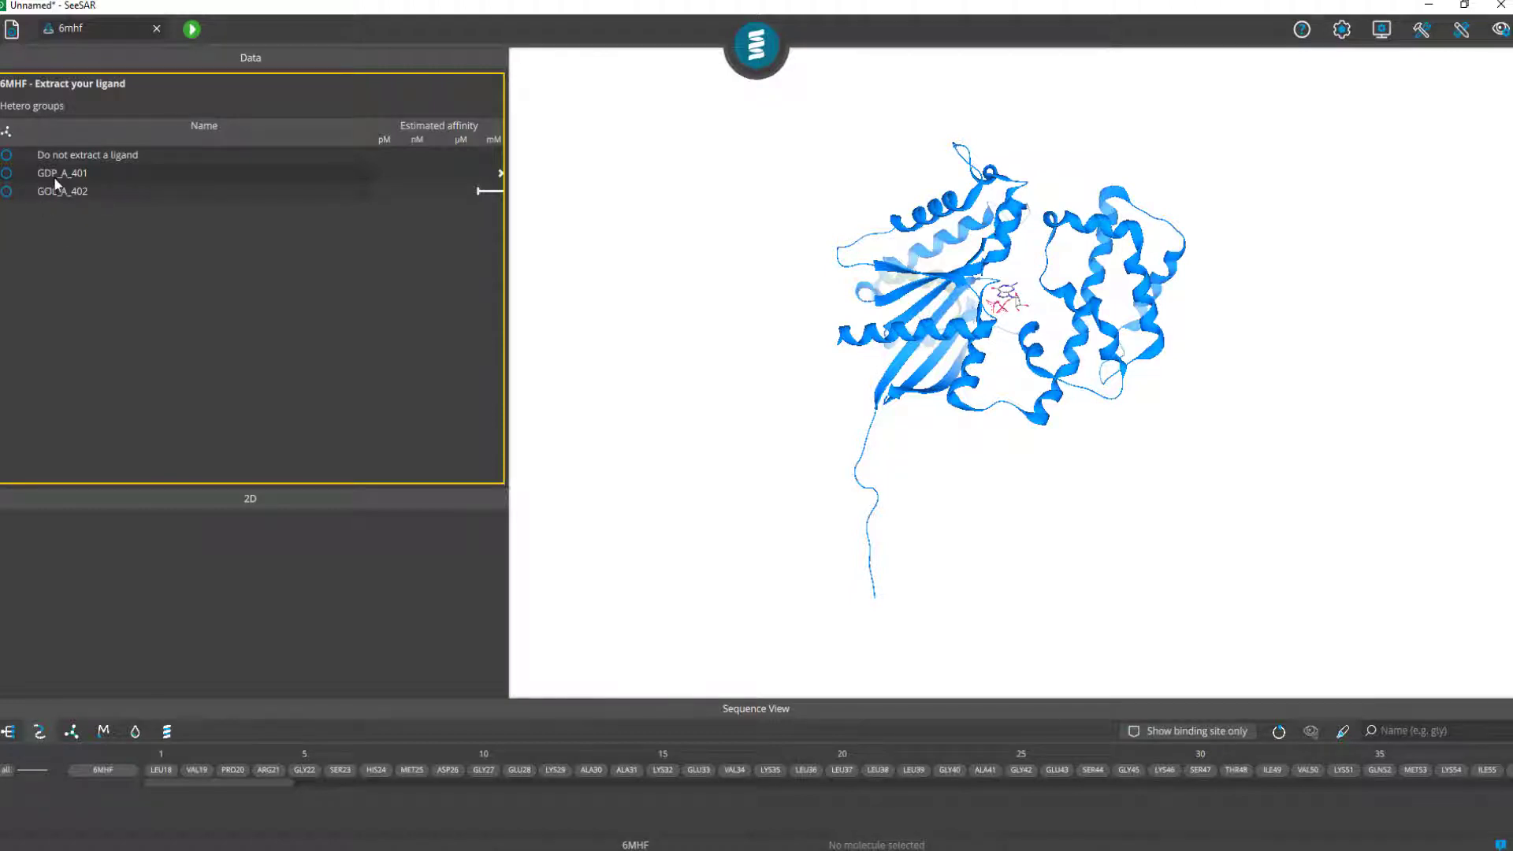
Extract GDP_A_401 as the ligand of 6MHF, and select it for a close view of its binding site
{"action": "left_click", "coordinate": [7, 174]}
{"action": "left_click", "coordinate": [192, 29]}
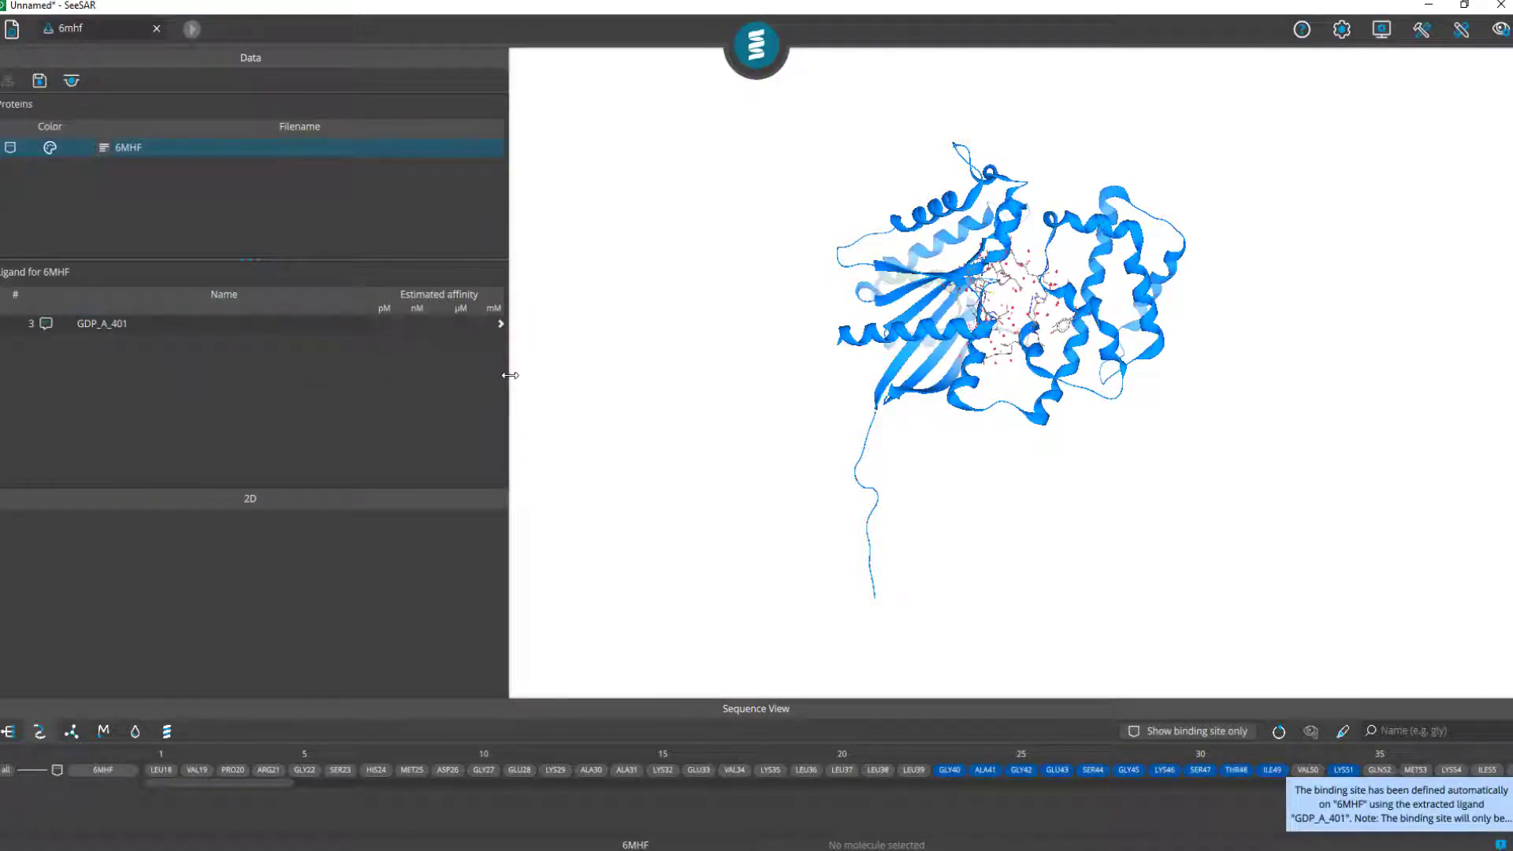
{"action": "left_click", "coordinate": [462, 324]}
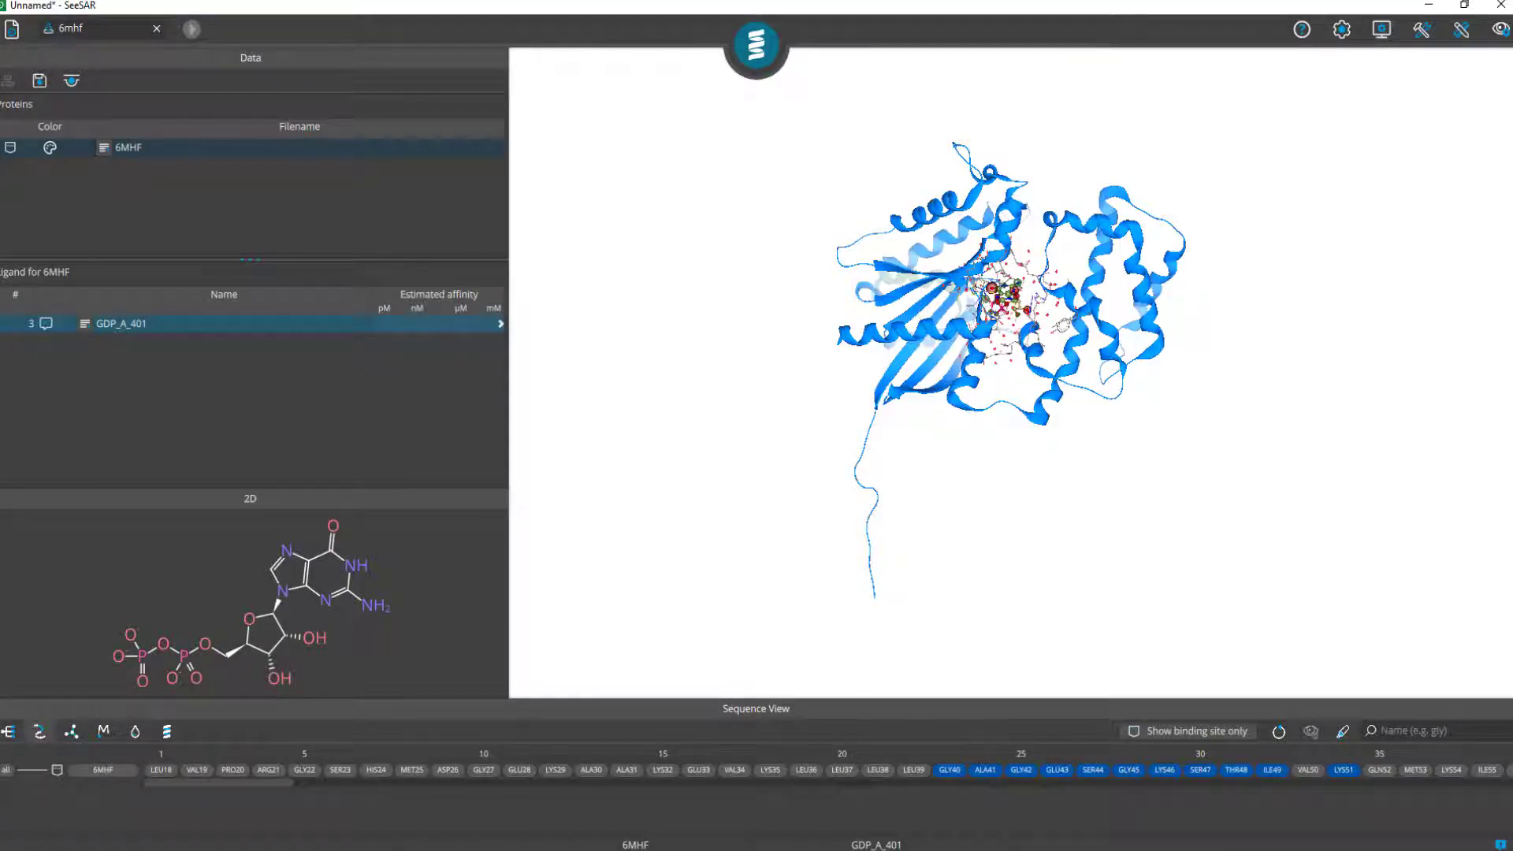
{"action": "double_click", "coordinate": [1026, 256]}
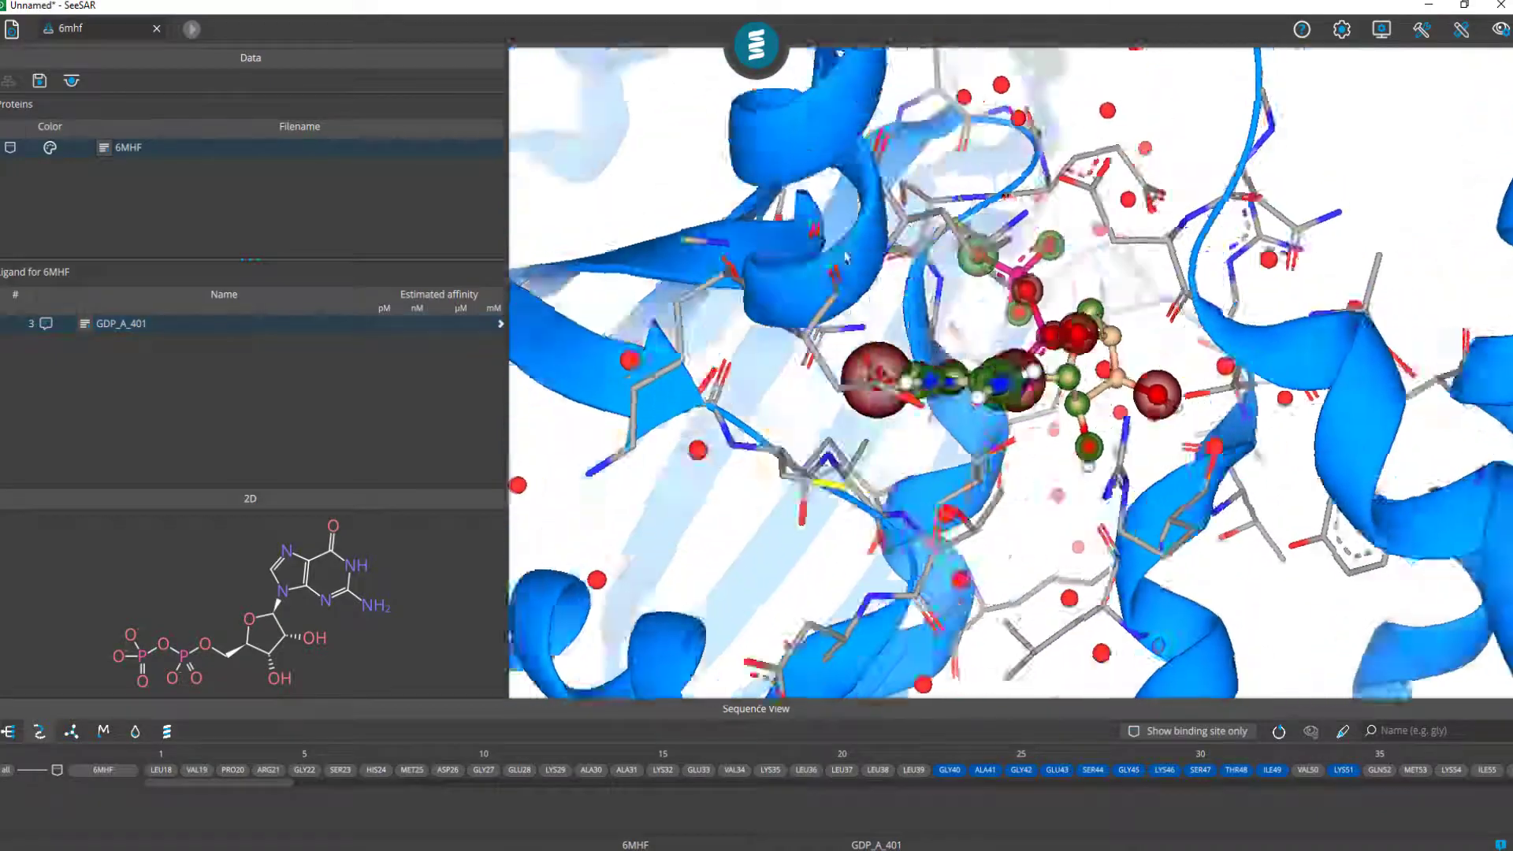
{"action": "right_click_drag", "start_coordinate": [846, 257], "coordinate": [832, 286]}
{"action": "scroll", "coordinate": [843, 318], "scroll_direction": "down", "scroll_amount": 4}
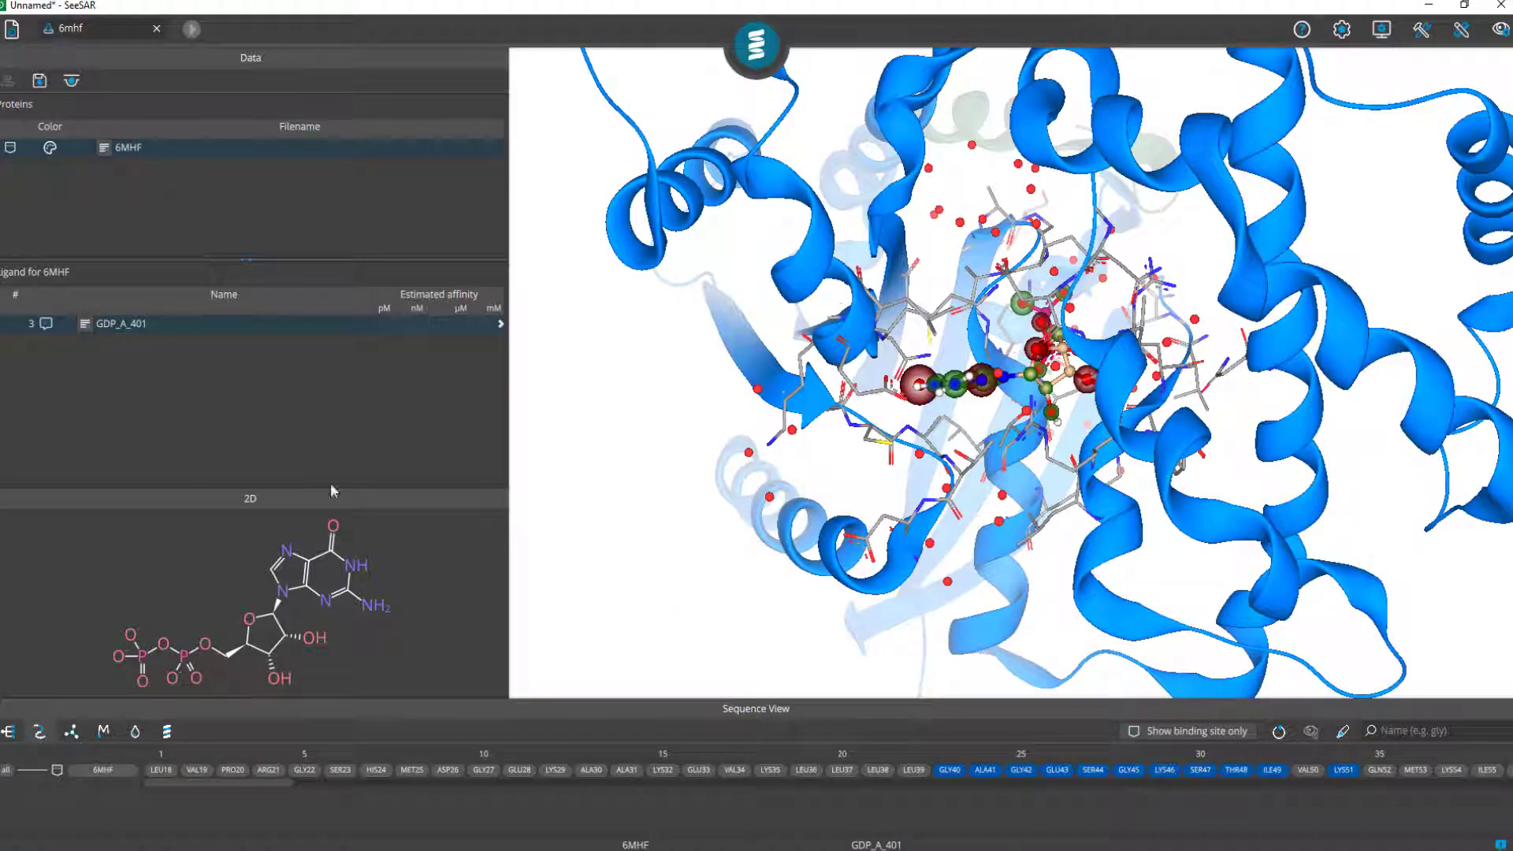
Hide ligand GOL402 and all waters of 6MHF through the sequence view, checking the metals list in between
{"action": "left_click", "coordinate": [72, 732]}
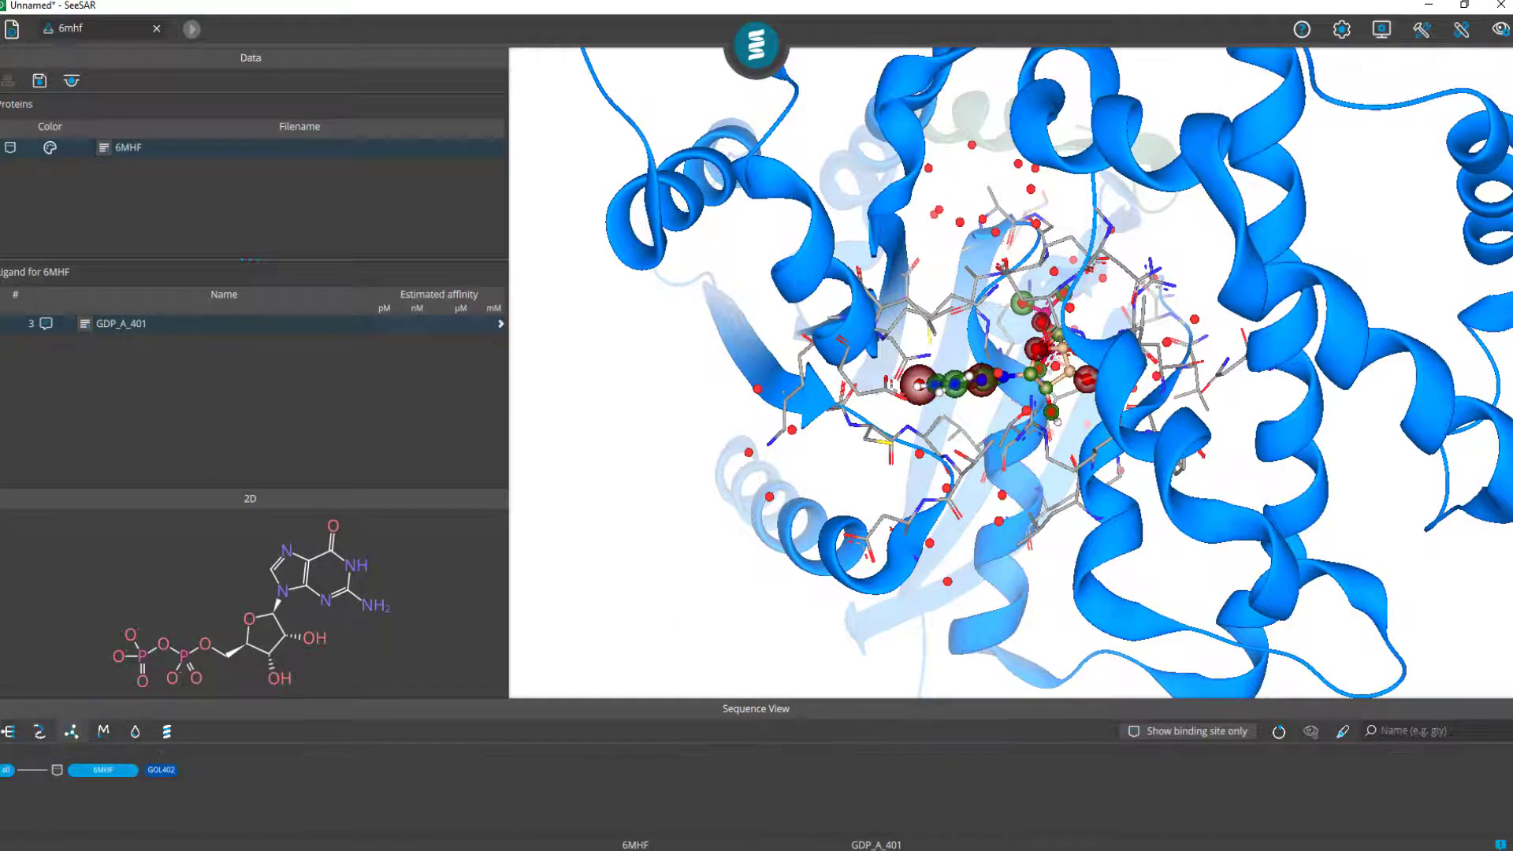
{"action": "left_click", "coordinate": [110, 771]}
{"action": "left_click", "coordinate": [107, 741]}
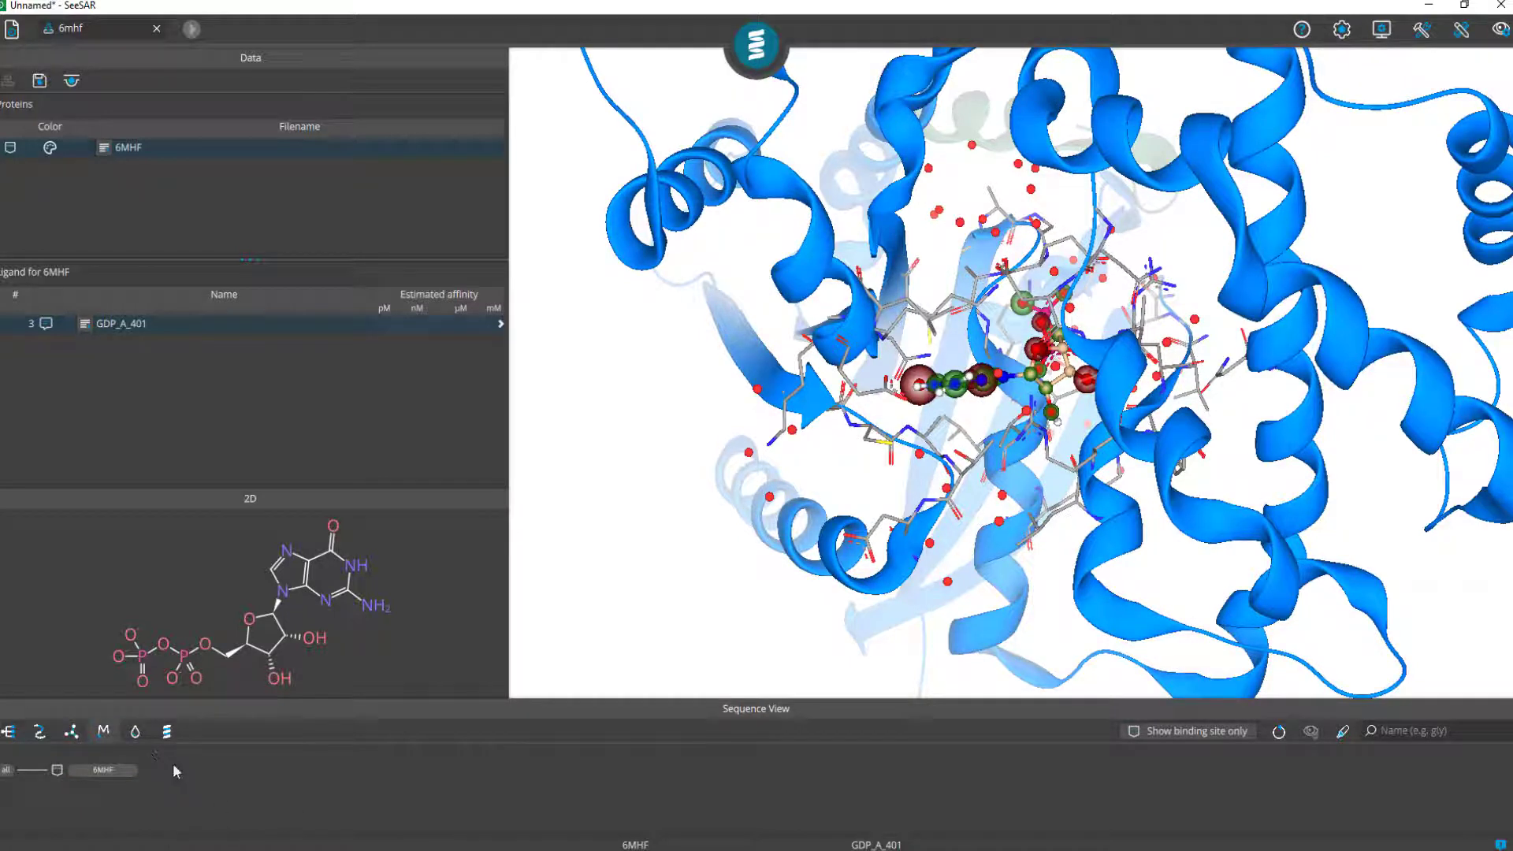
{"action": "left_click", "coordinate": [136, 738]}
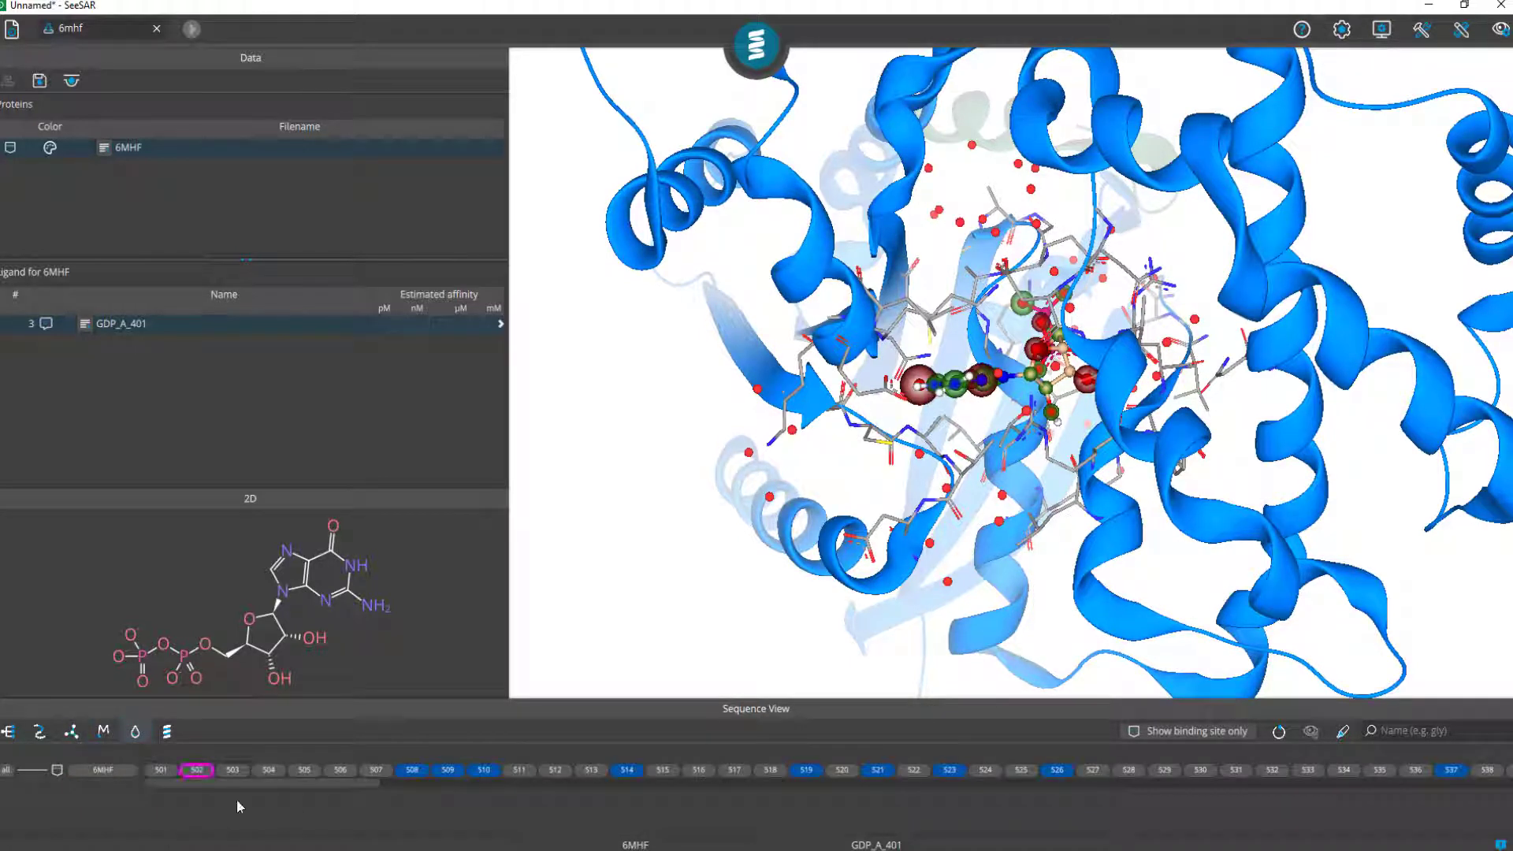
{"action": "left_click", "coordinate": [110, 770]}
{"action": "left_click", "coordinate": [110, 769]}
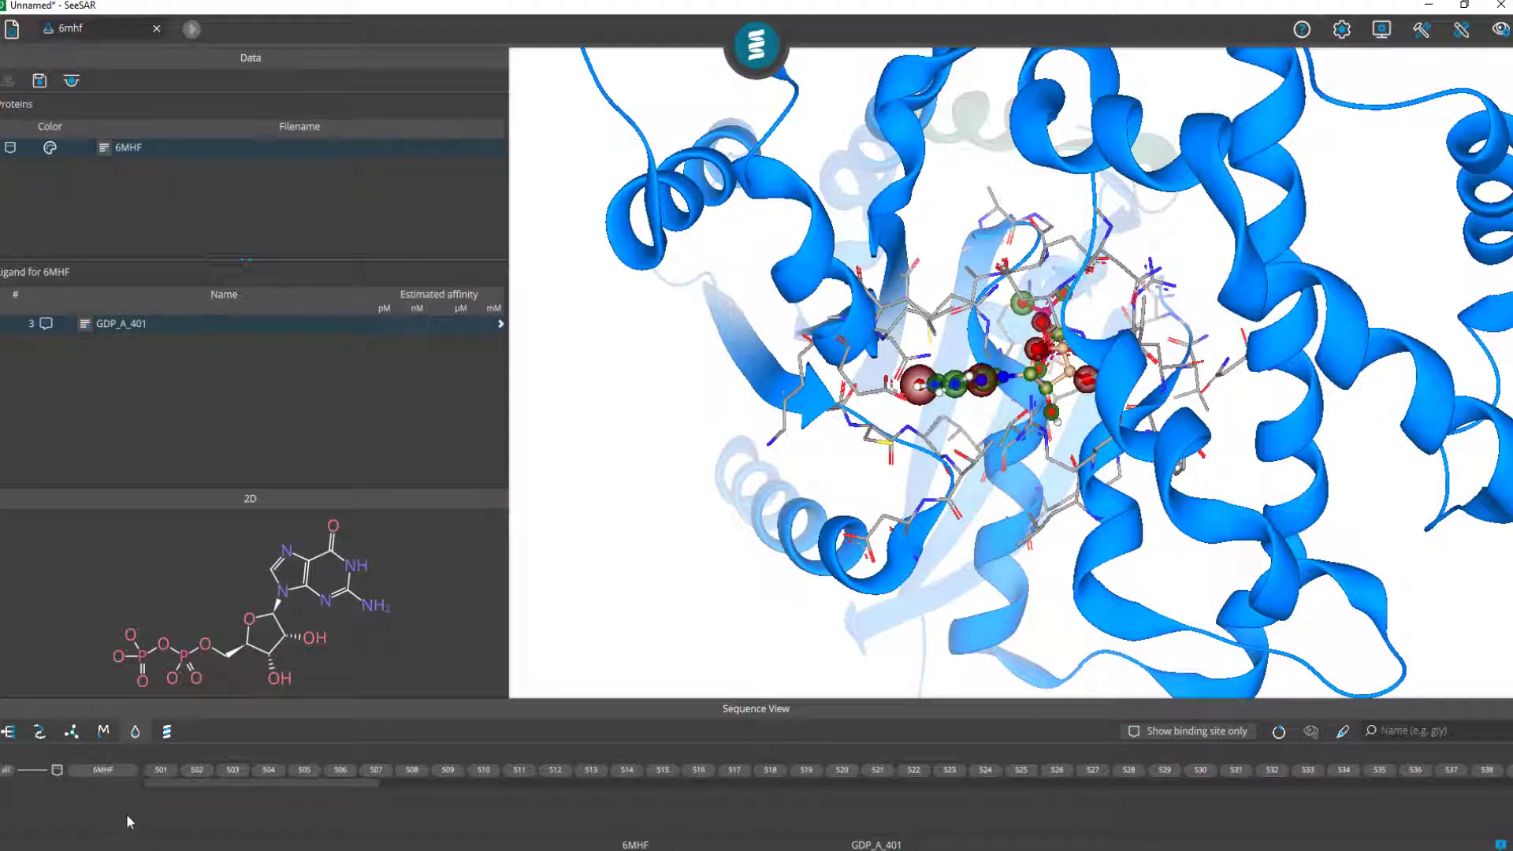
List the chains of 6MHF in the sequence view and view the whole protein from several angles
{"action": "left_click", "coordinate": [167, 739]}
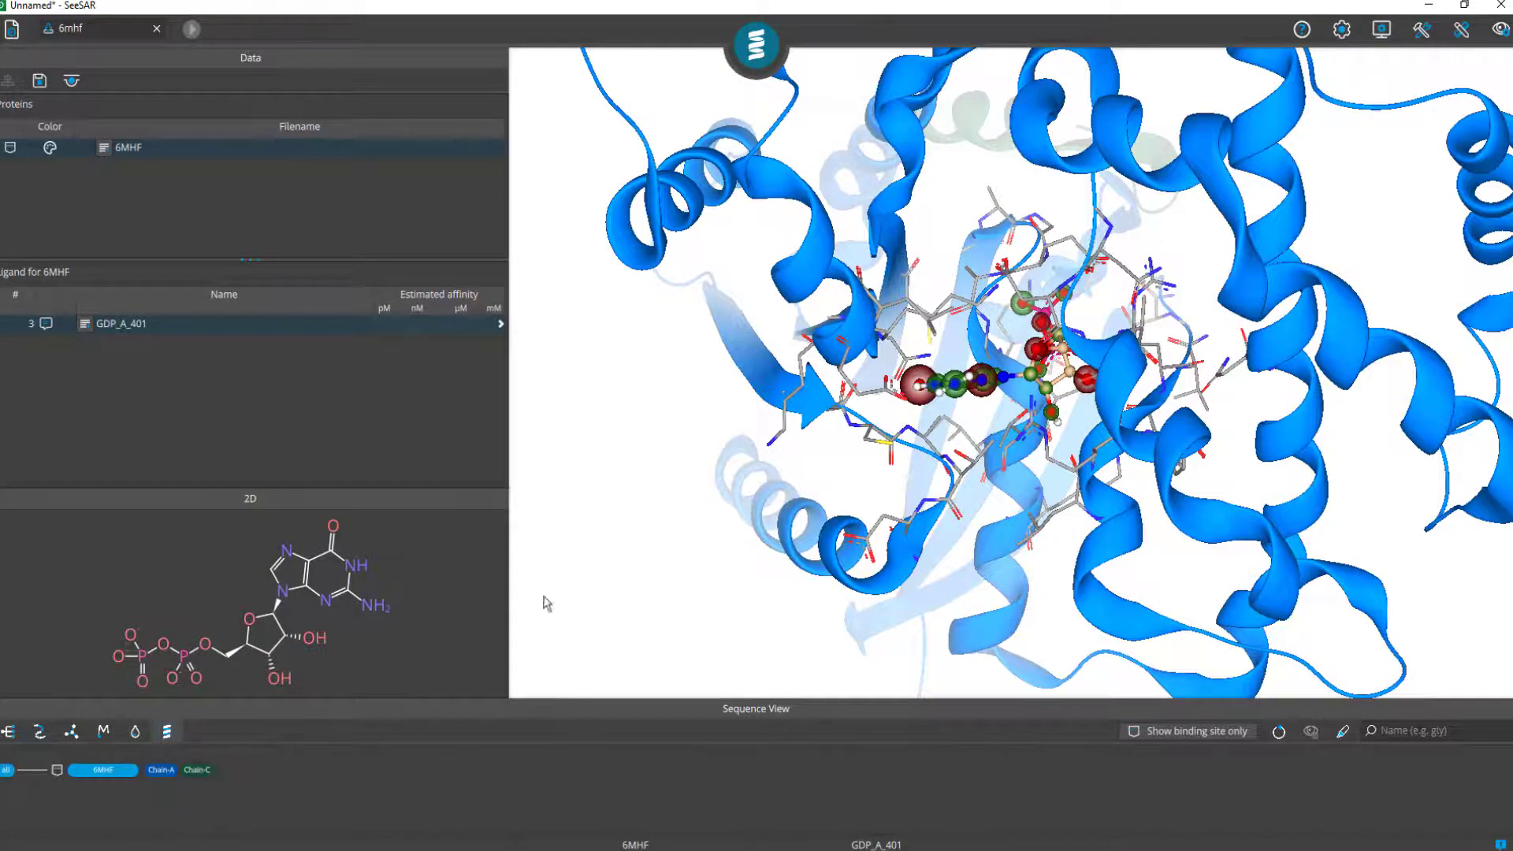
{"action": "scroll", "coordinate": [631, 550], "scroll_direction": "down", "scroll_amount": 4}
{"action": "left_click_drag", "start_coordinate": [621, 554], "coordinate": [633, 512]}
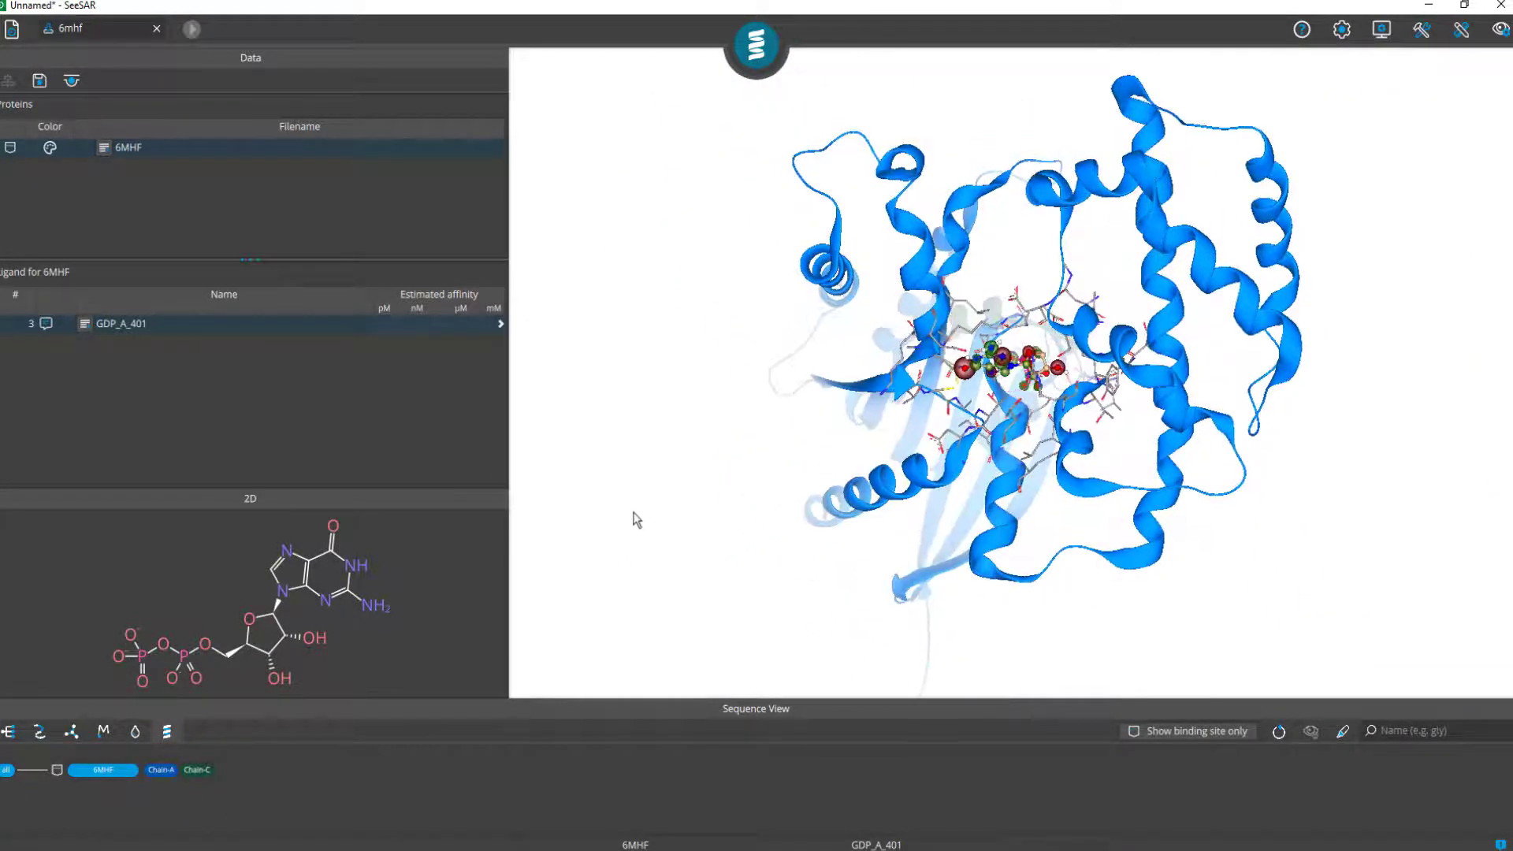
{"action": "left_click_drag", "start_coordinate": [652, 428], "coordinate": [688, 477]}
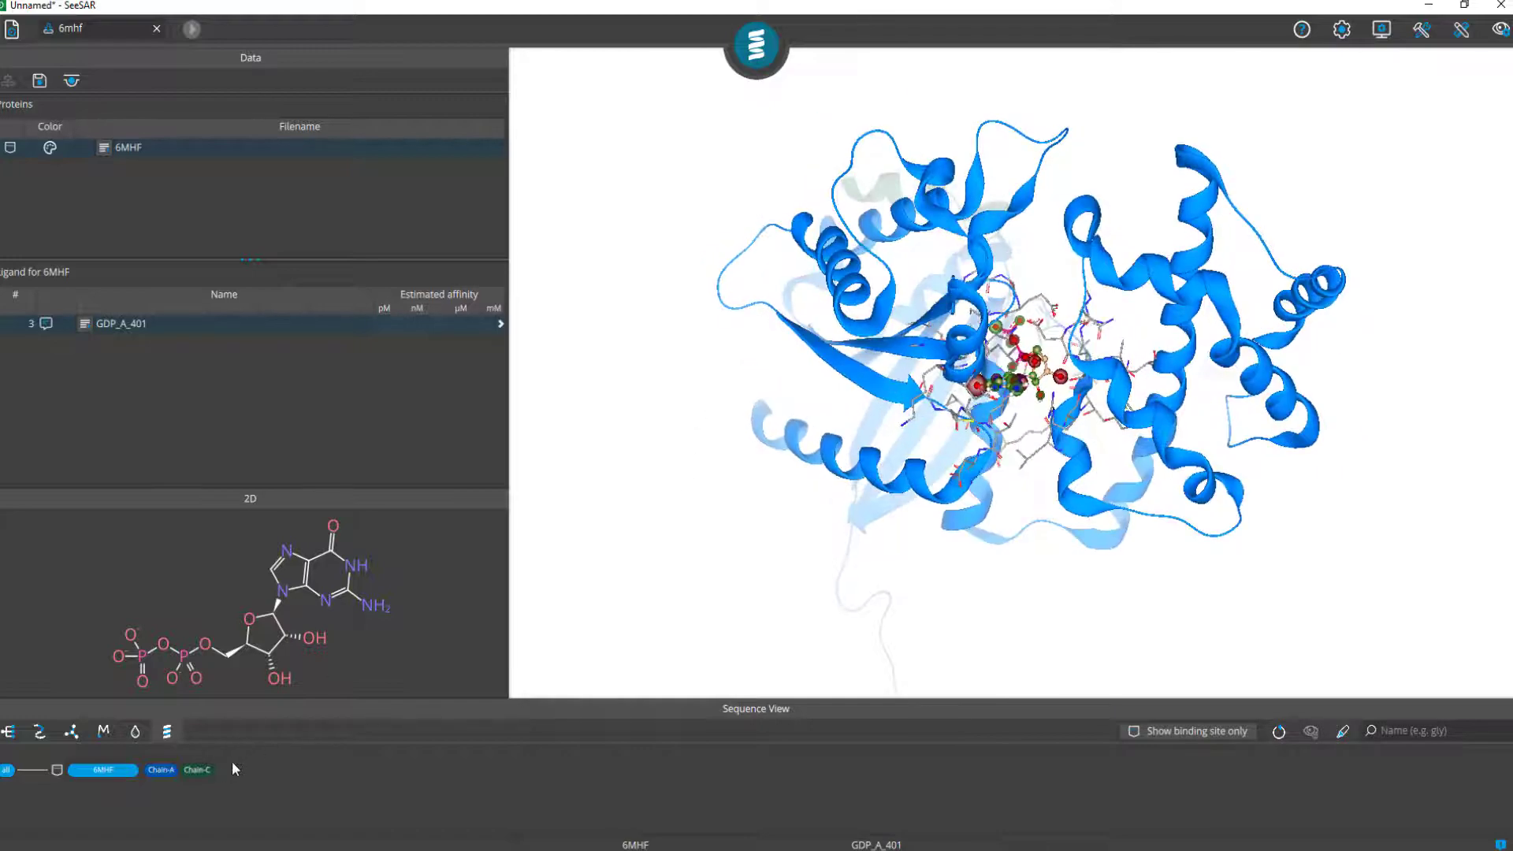
Hide Chain-C of 6MHF and examine Chain-A around ligand GDP_A_401 from several angles, up close and at a distance
{"action": "left_click_drag", "start_coordinate": [838, 514], "coordinate": [838, 392]}
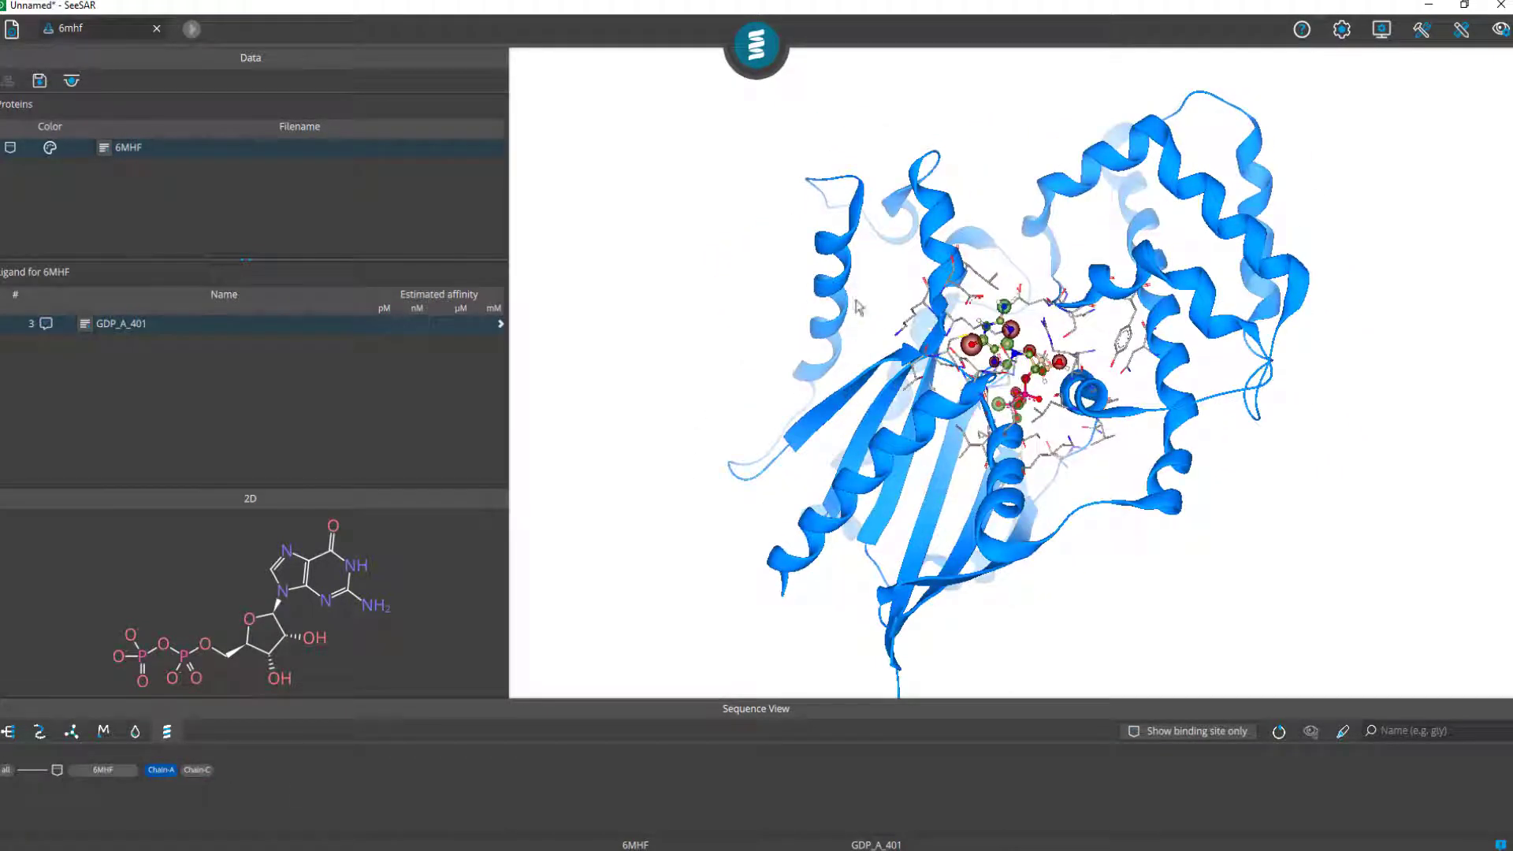
{"action": "scroll", "coordinate": [858, 308], "scroll_direction": "up", "scroll_amount": 10}
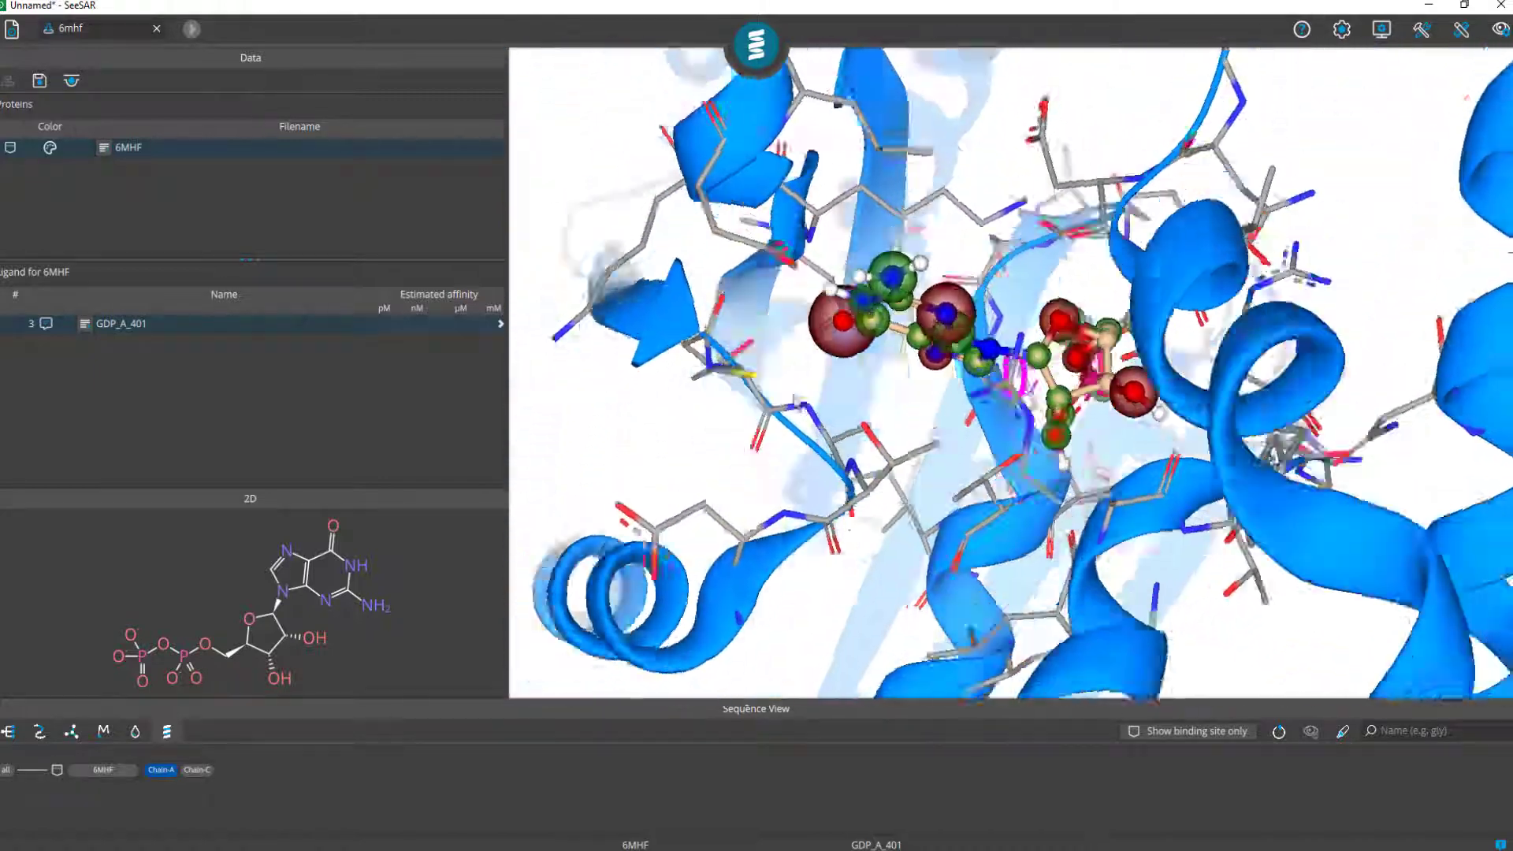
{"action": "left_click_drag", "start_coordinate": [797, 402], "coordinate": [782, 327]}
{"action": "left_click_drag", "start_coordinate": [770, 239], "coordinate": [665, 256]}
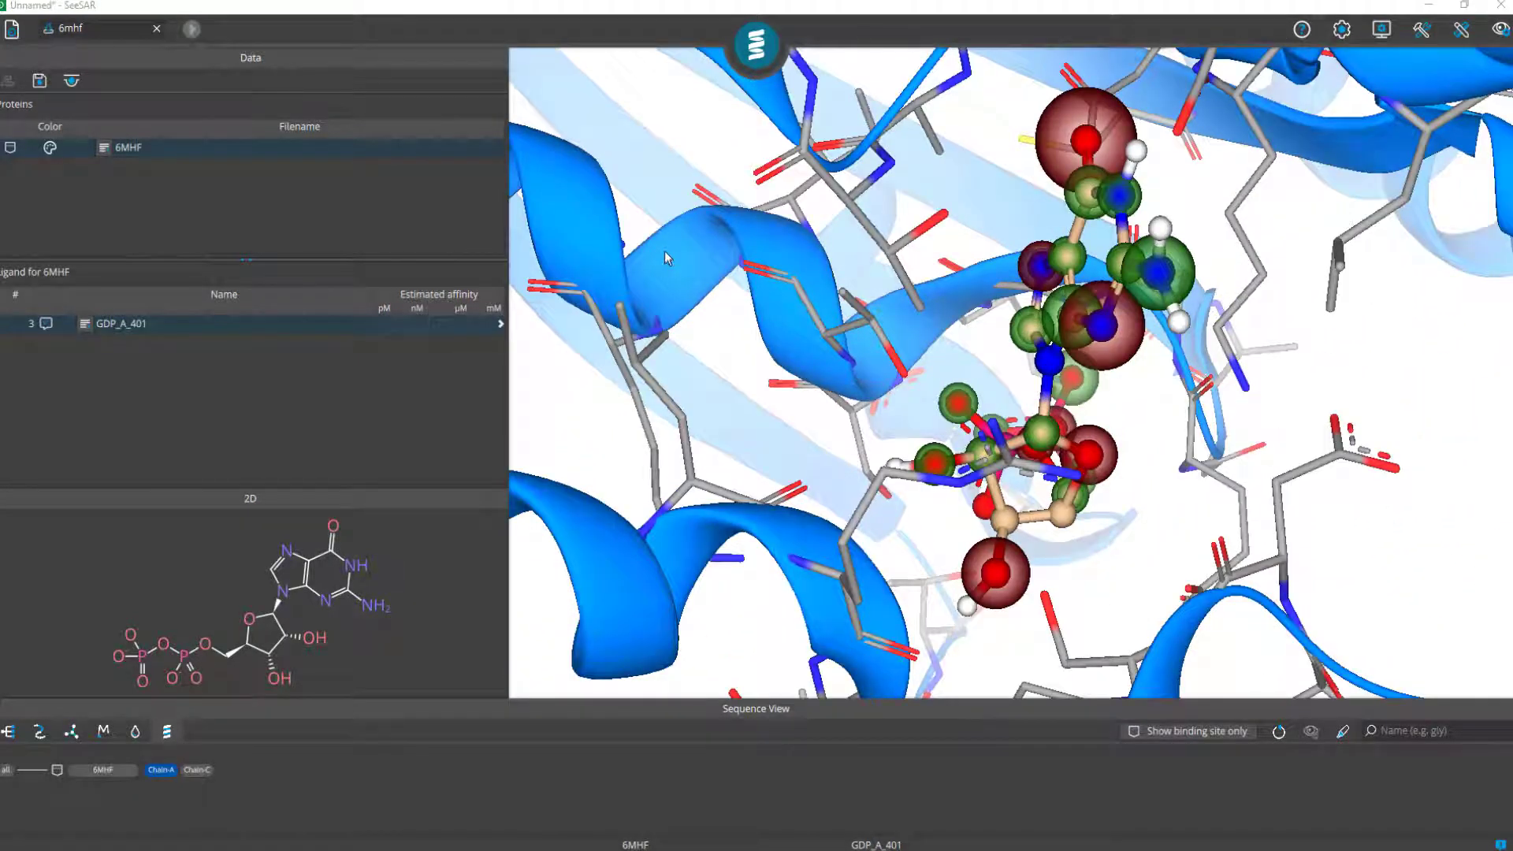
{"action": "mouse_move", "coordinate": [664, 257]}
{"action": "left_mouse_down"}
{"action": "mouse_move", "coordinate": [719, 304]}
{"action": "mouse_move", "coordinate": [1111, 156]}
{"action": "left_mouse_up"}
{"action": "left_click_drag", "start_coordinate": [828, 253], "coordinate": [683, 321]}
{"action": "scroll", "coordinate": [683, 322], "scroll_direction": "down", "scroll_amount": 5}
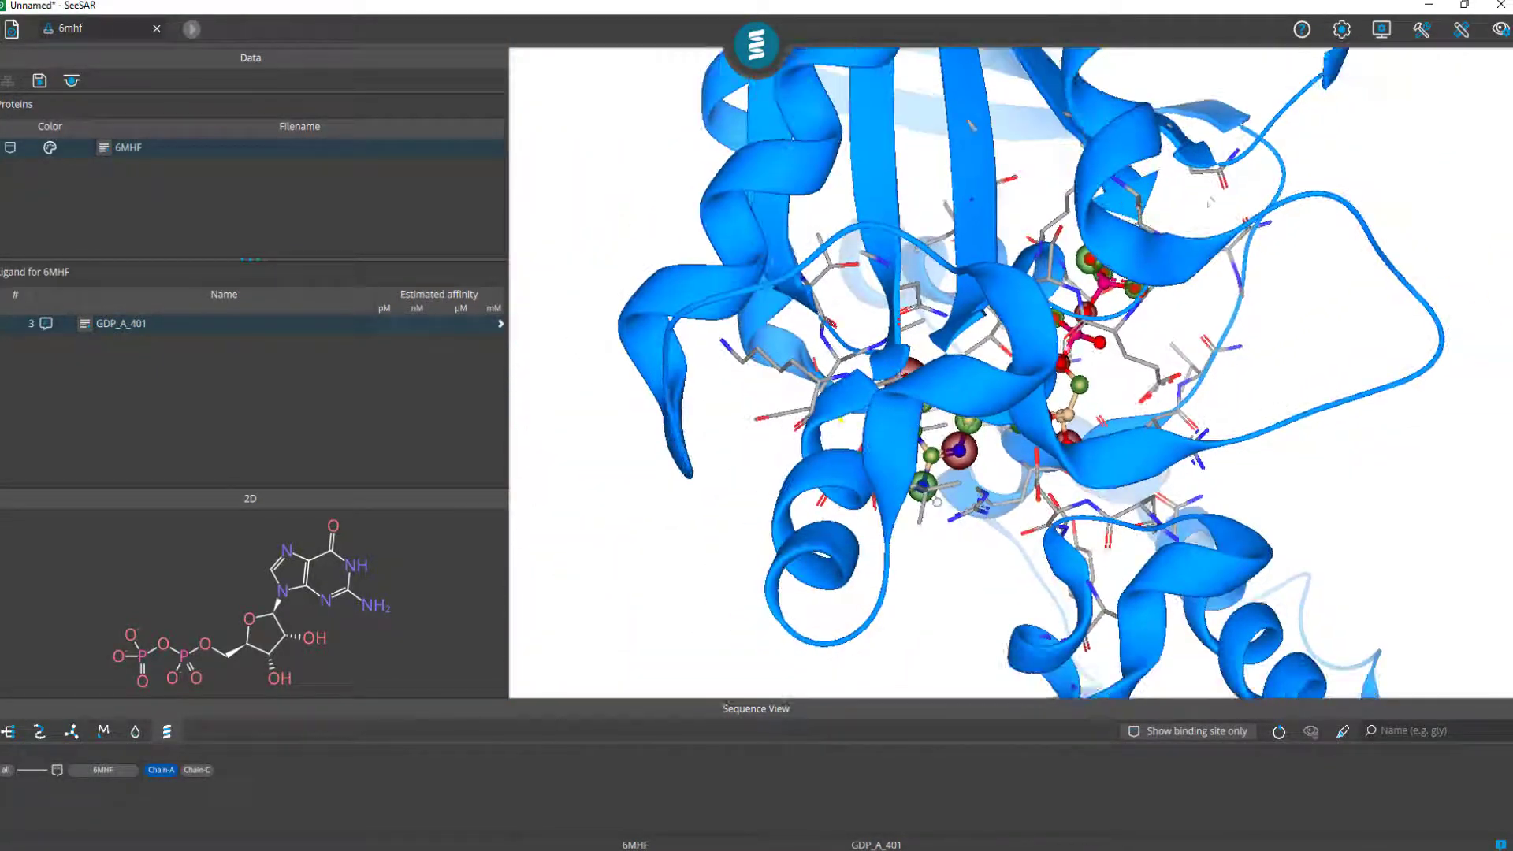
Turn off Hyde Coloring on ligand GDP_A_401
{"action": "left_click", "coordinate": [1502, 35]}
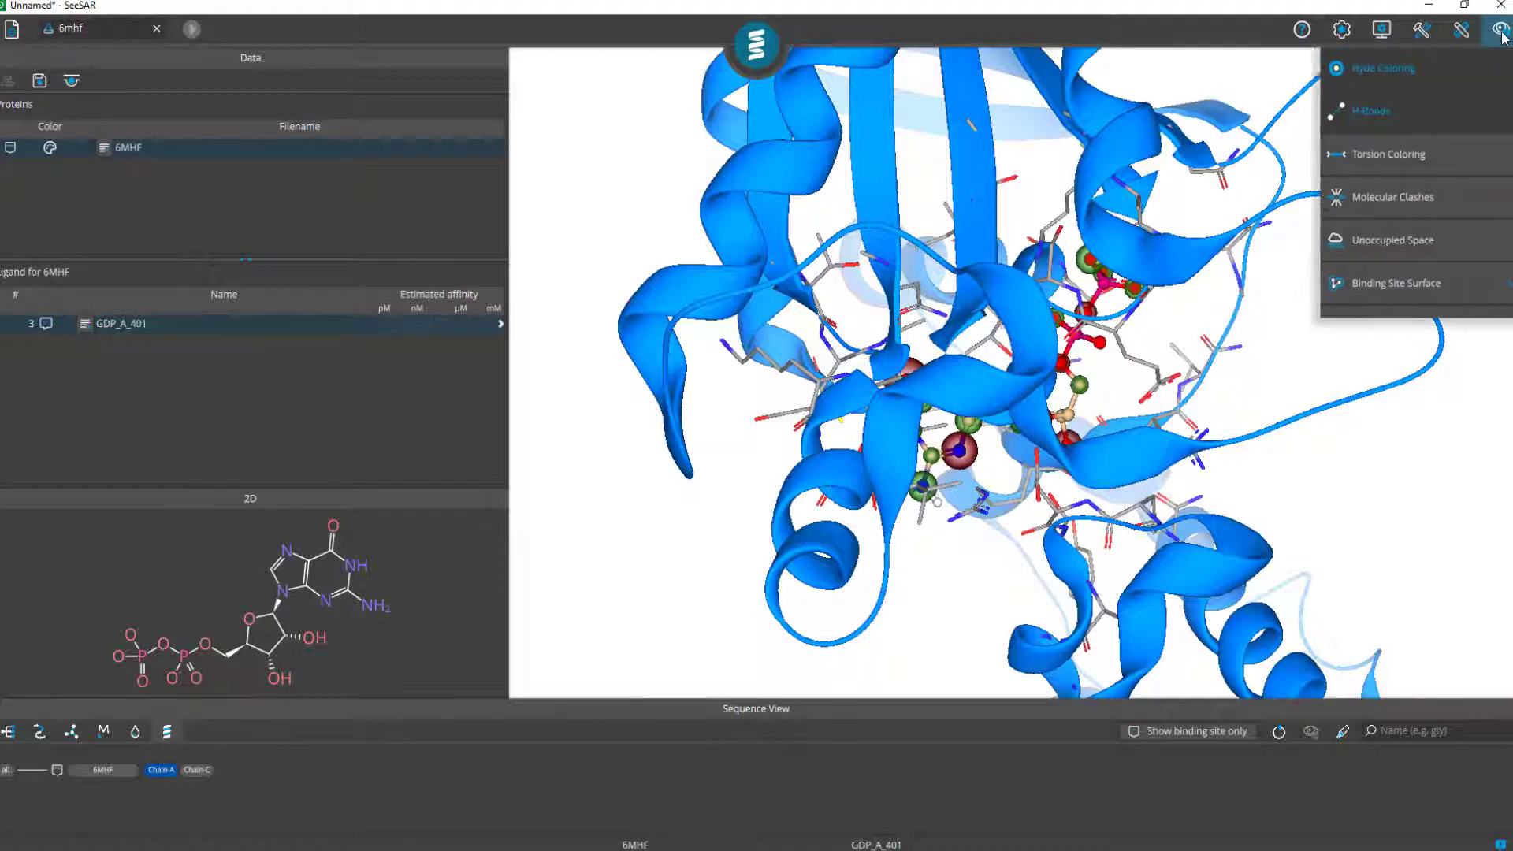
{"action": "left_click", "coordinate": [1393, 78]}
{"action": "mouse_move", "coordinate": [1103, 315]}
{"action": "left_mouse_down"}
{"action": "mouse_move", "coordinate": [1150, 370]}
{"action": "mouse_move", "coordinate": [949, 318]}
{"action": "mouse_move", "coordinate": [969, 315]}
{"action": "left_mouse_up"}
{"action": "left_click", "coordinate": [1374, 69]}
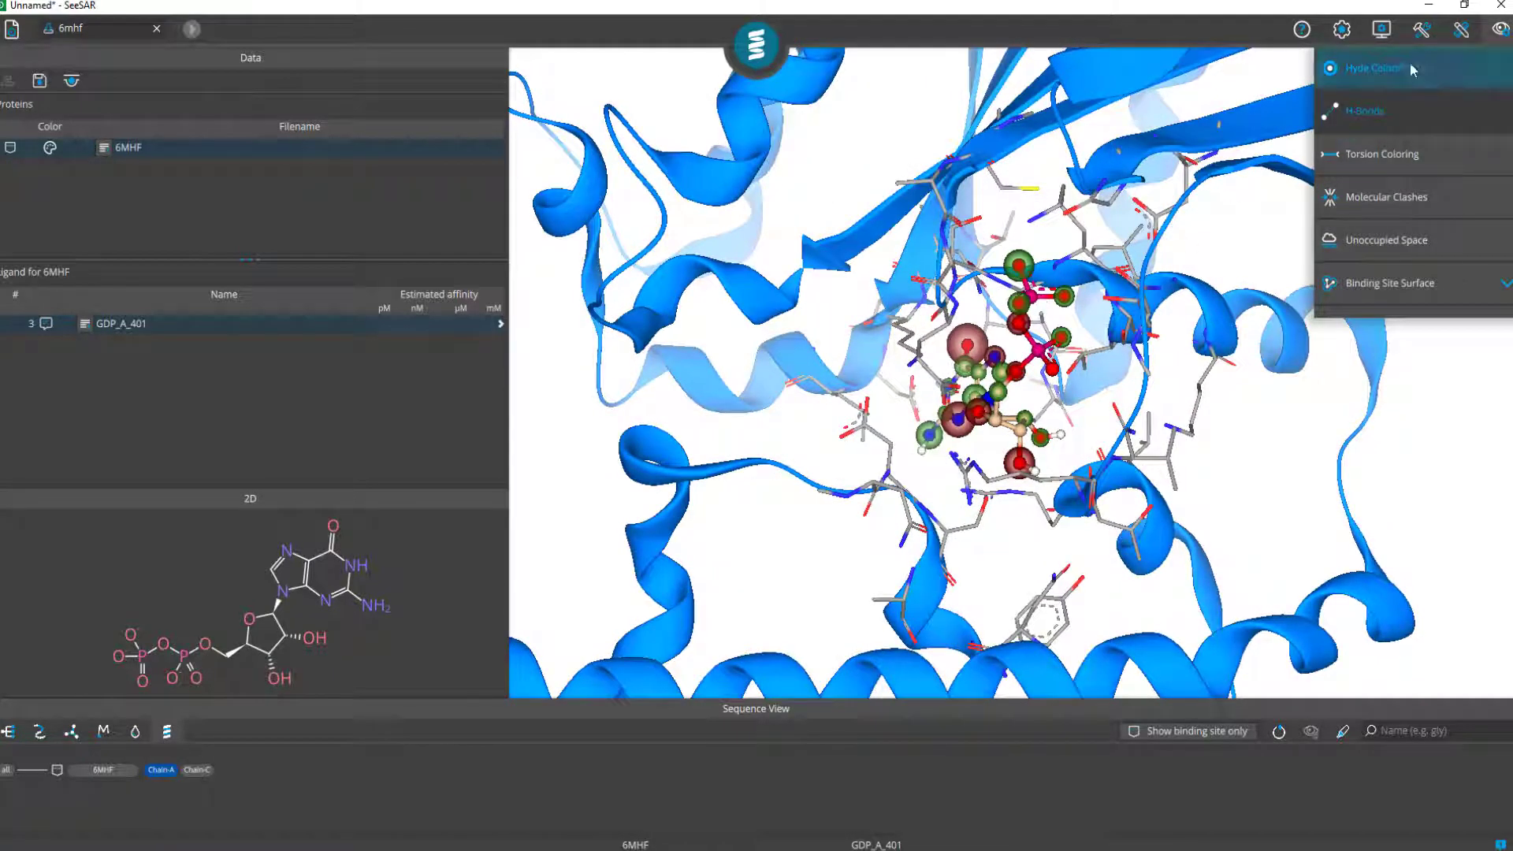
{"action": "left_click", "coordinate": [1375, 68]}
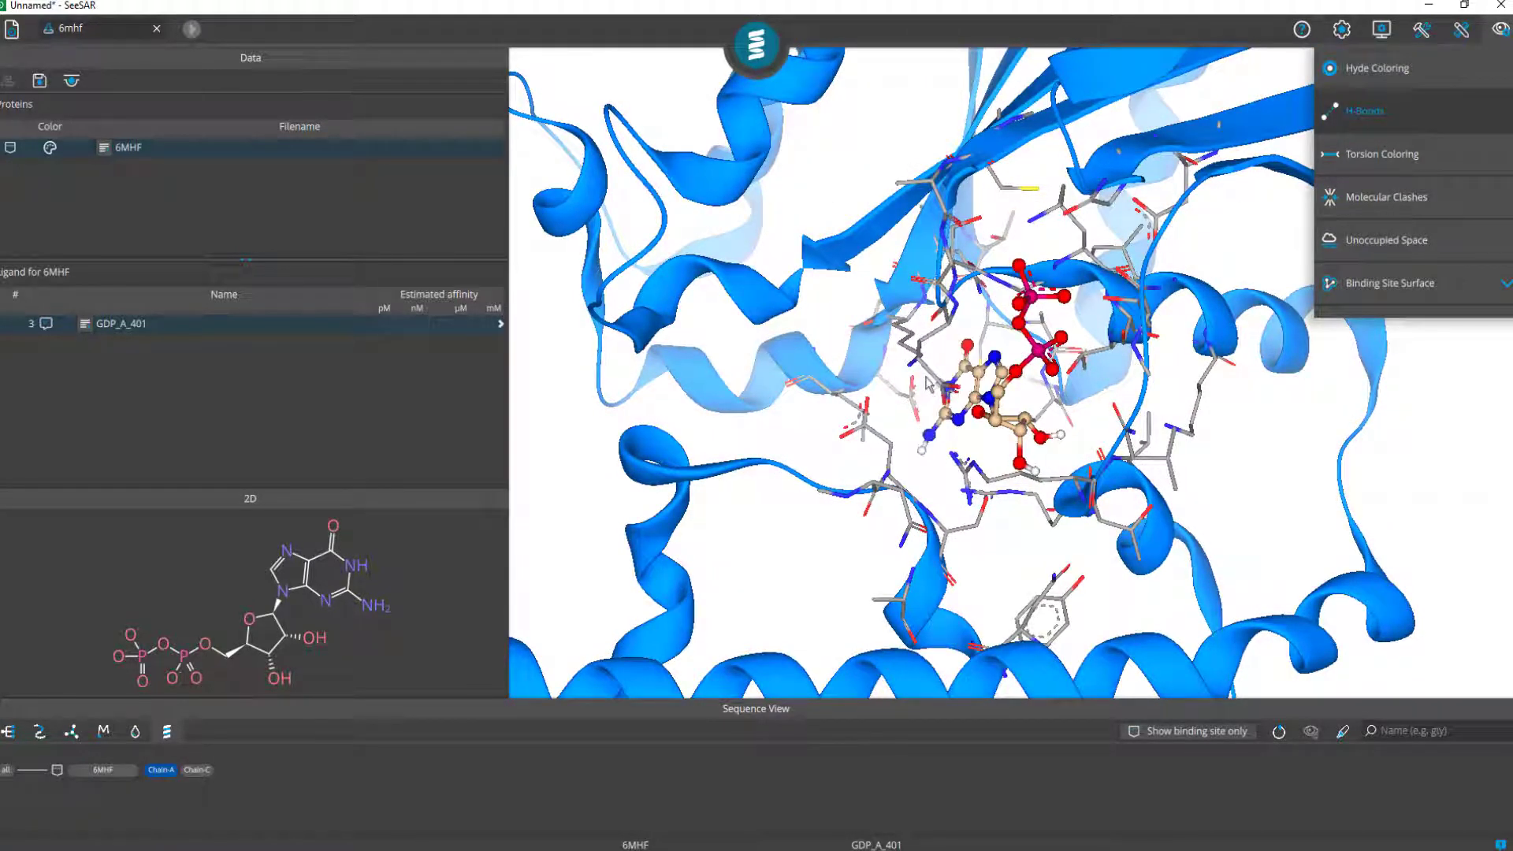
Turn on Torsion Coloring and examine the colored bonds of ligand GDP_A_401 from several angles
{"action": "scroll", "coordinate": [1019, 227], "scroll_direction": "up", "scroll_amount": 3}
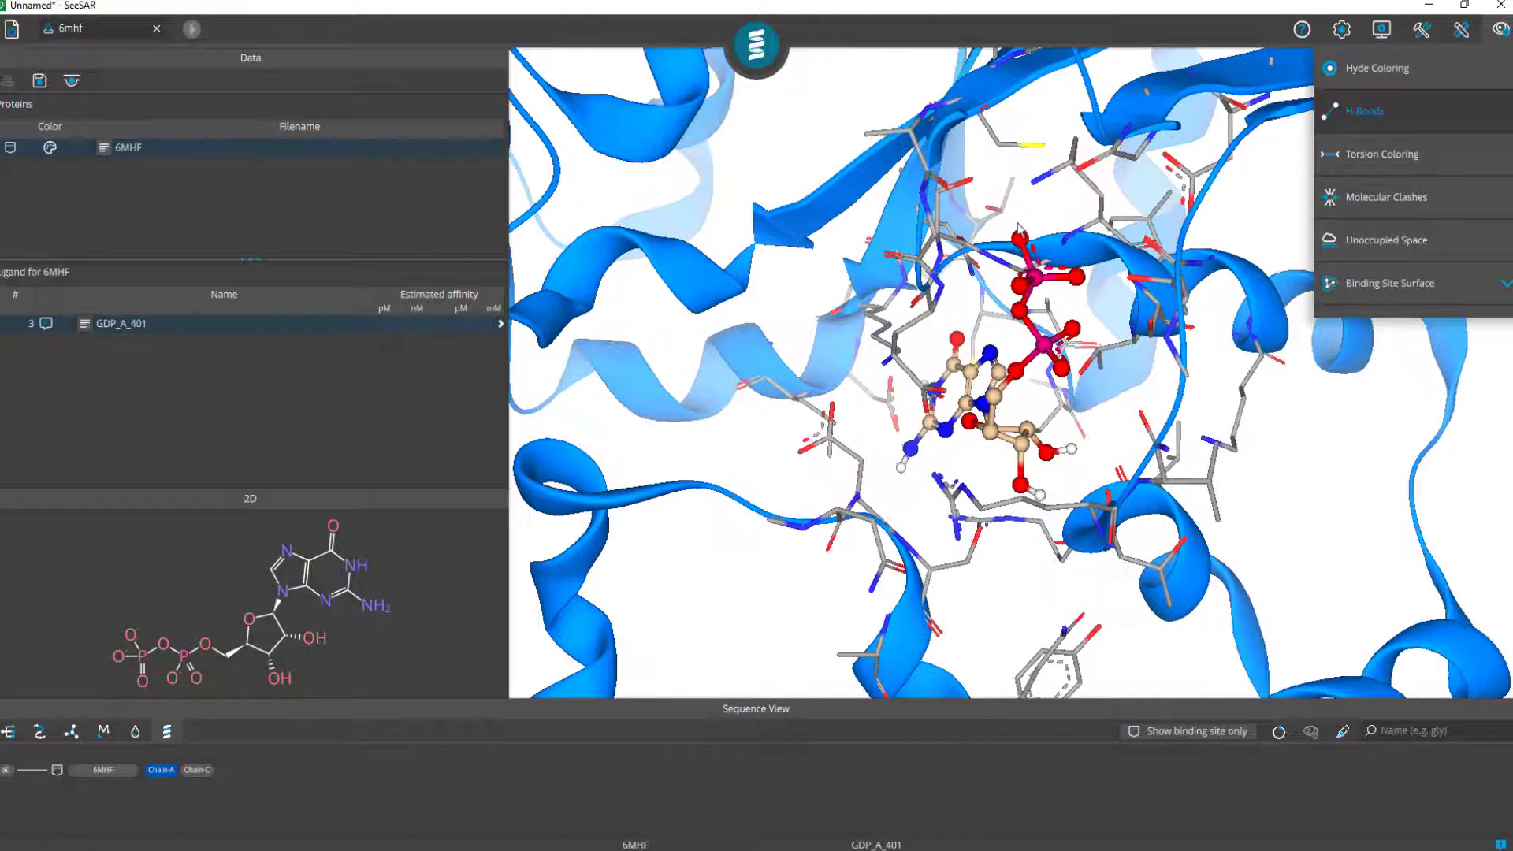
{"action": "scroll", "coordinate": [906, 237], "scroll_direction": "up", "scroll_amount": 5}
{"action": "mouse_move", "coordinate": [841, 244]}
{"action": "left_mouse_down"}
{"action": "mouse_move", "coordinate": [1143, 307]}
{"action": "mouse_move", "coordinate": [832, 213]}
{"action": "mouse_move", "coordinate": [836, 241]}
{"action": "mouse_move", "coordinate": [867, 252]}
{"action": "left_mouse_up"}
{"action": "left_click", "coordinate": [1439, 154]}
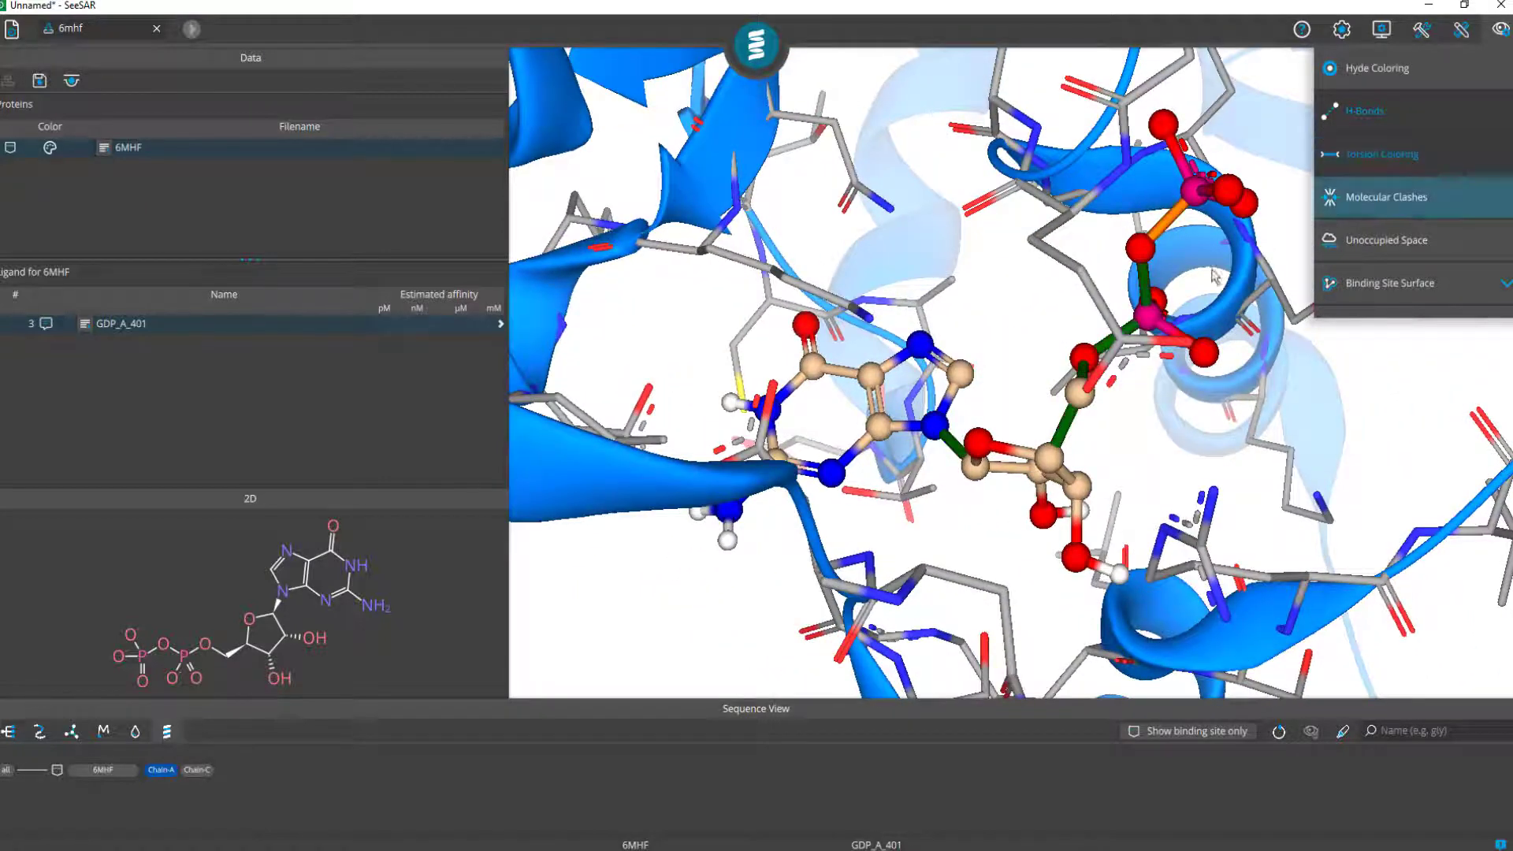
{"action": "left_click_drag", "start_coordinate": [971, 275], "coordinate": [845, 310]}
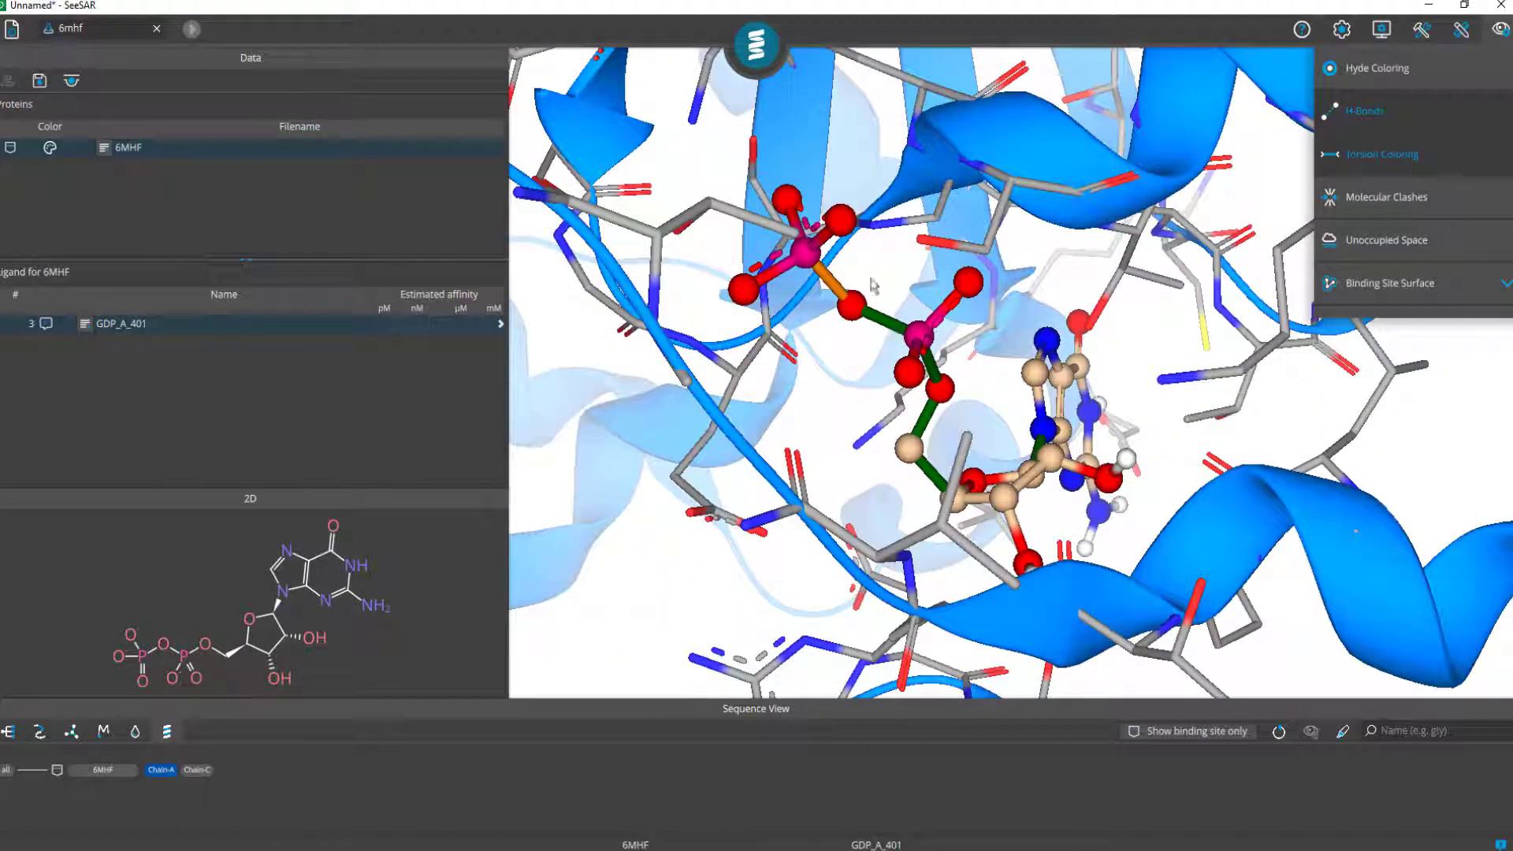
{"action": "left_click_drag", "start_coordinate": [1012, 299], "coordinate": [1010, 288]}
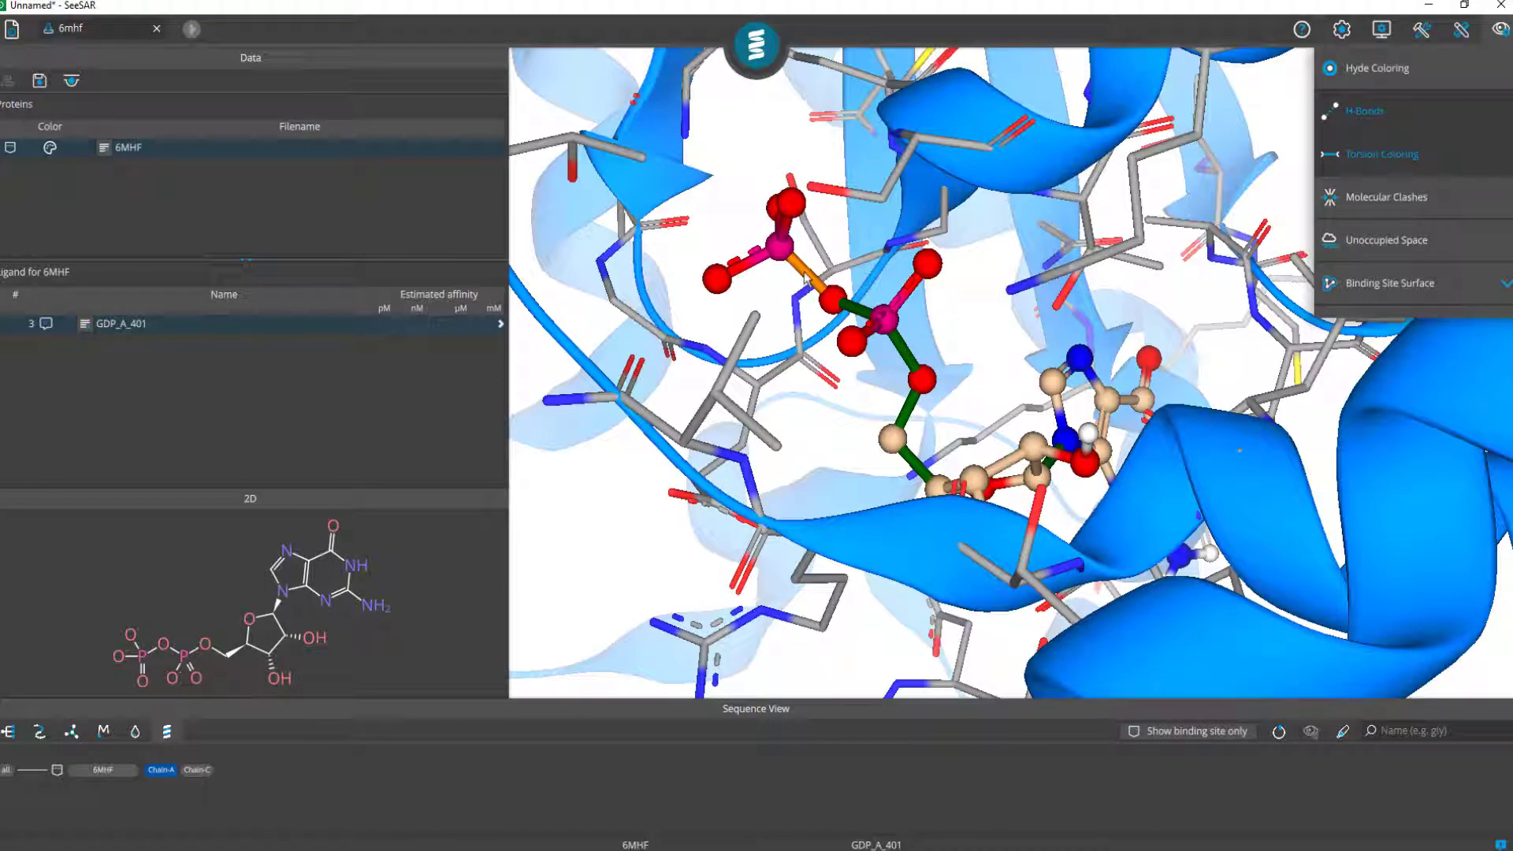
{"action": "left_click_drag", "start_coordinate": [705, 260], "coordinate": [708, 375]}
{"action": "left_click_drag", "start_coordinate": [842, 356], "coordinate": [846, 360]}
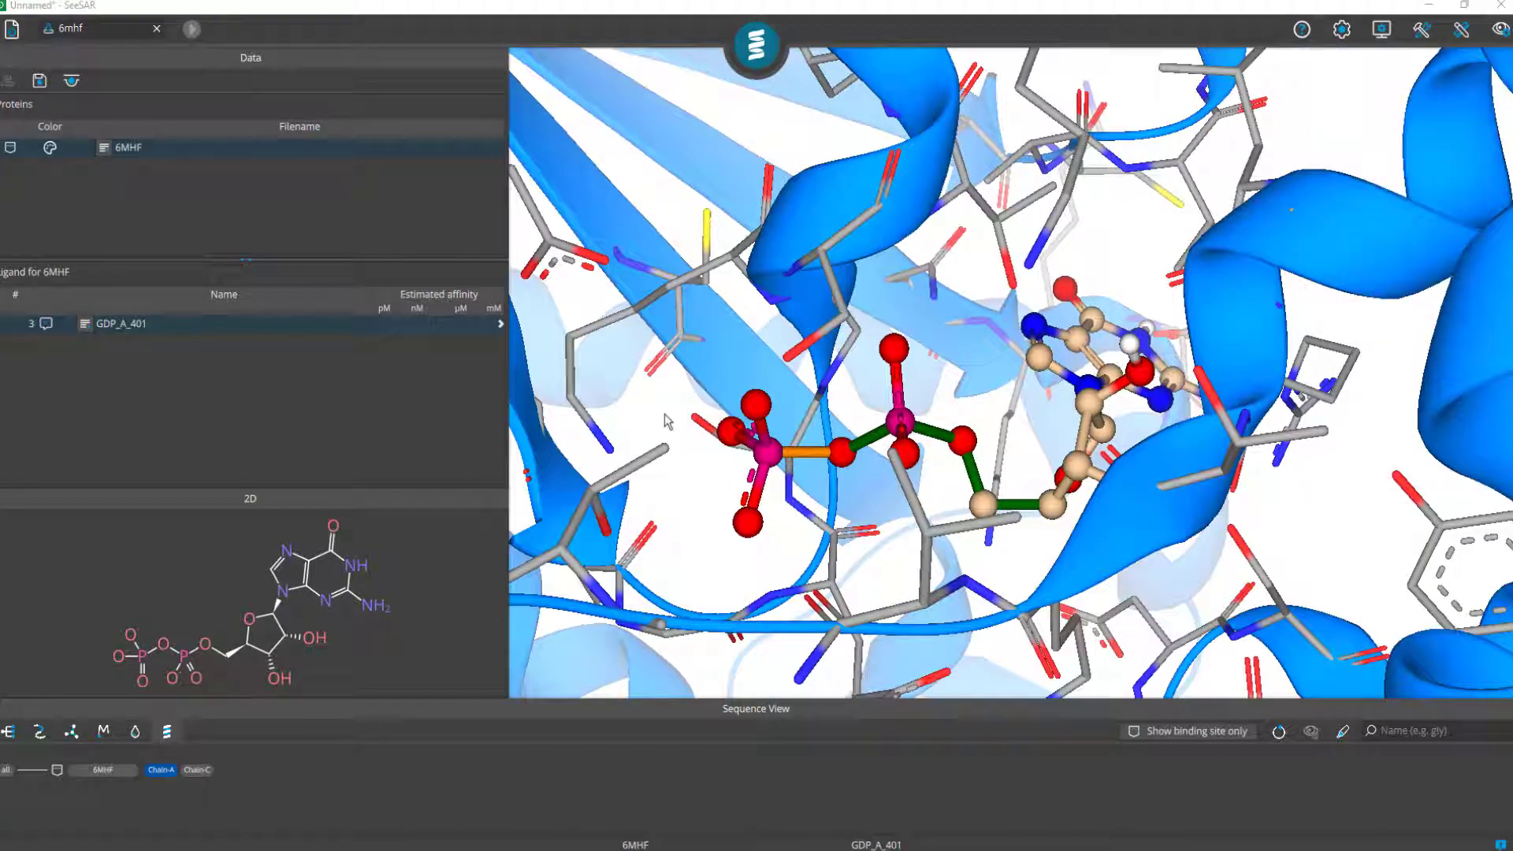
Hide the secondary structure and all amino acids of 6MHF, and limit the sequence view to the binding site
{"action": "scroll", "coordinate": [903, 526], "scroll_direction": "down", "scroll_amount": 8}
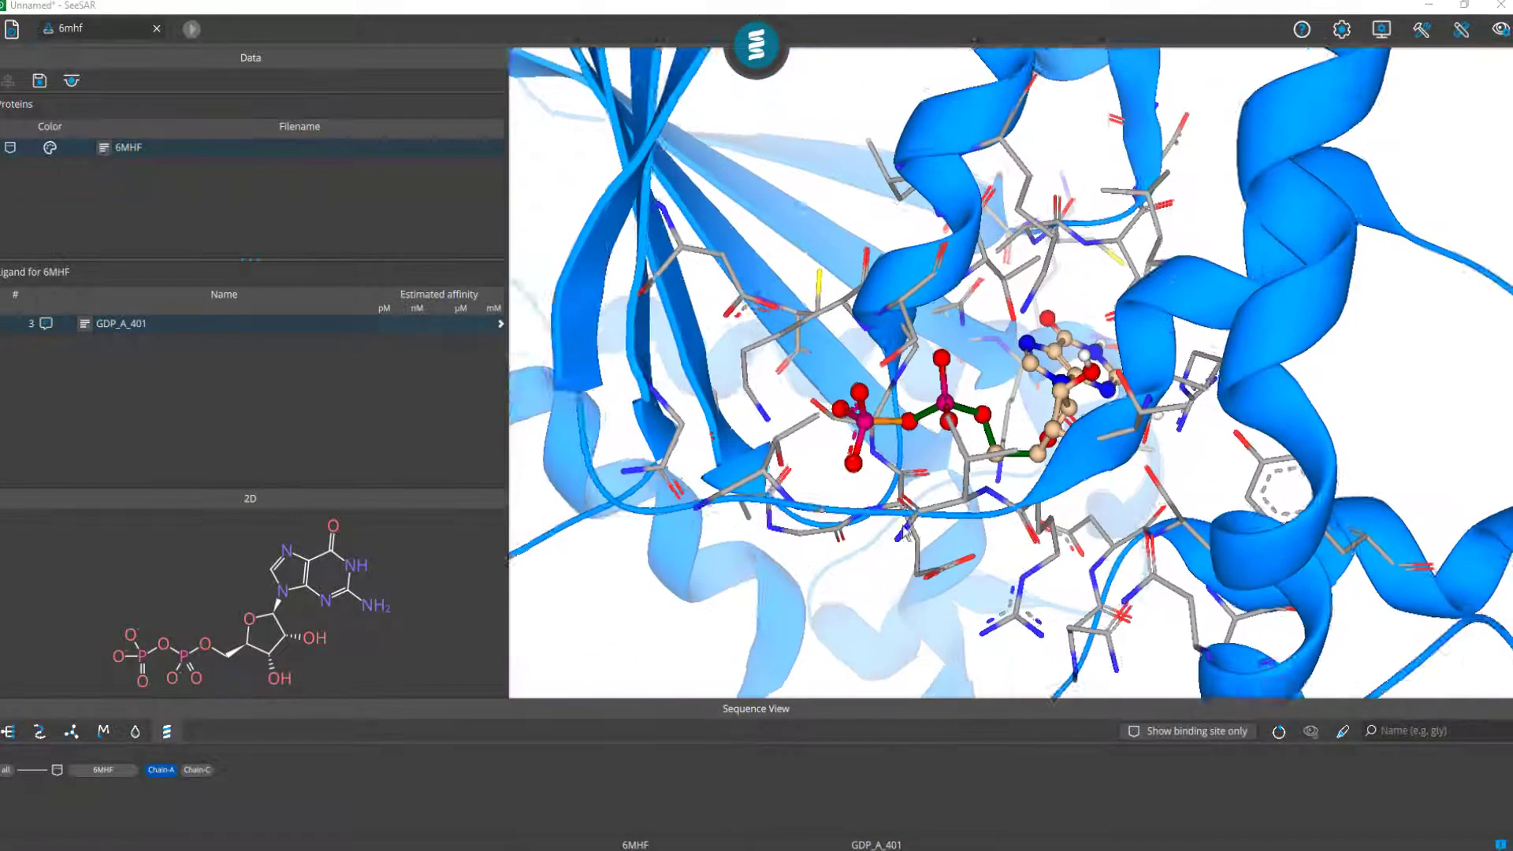
{"action": "left_click_drag", "start_coordinate": [807, 270], "coordinate": [726, 400]}
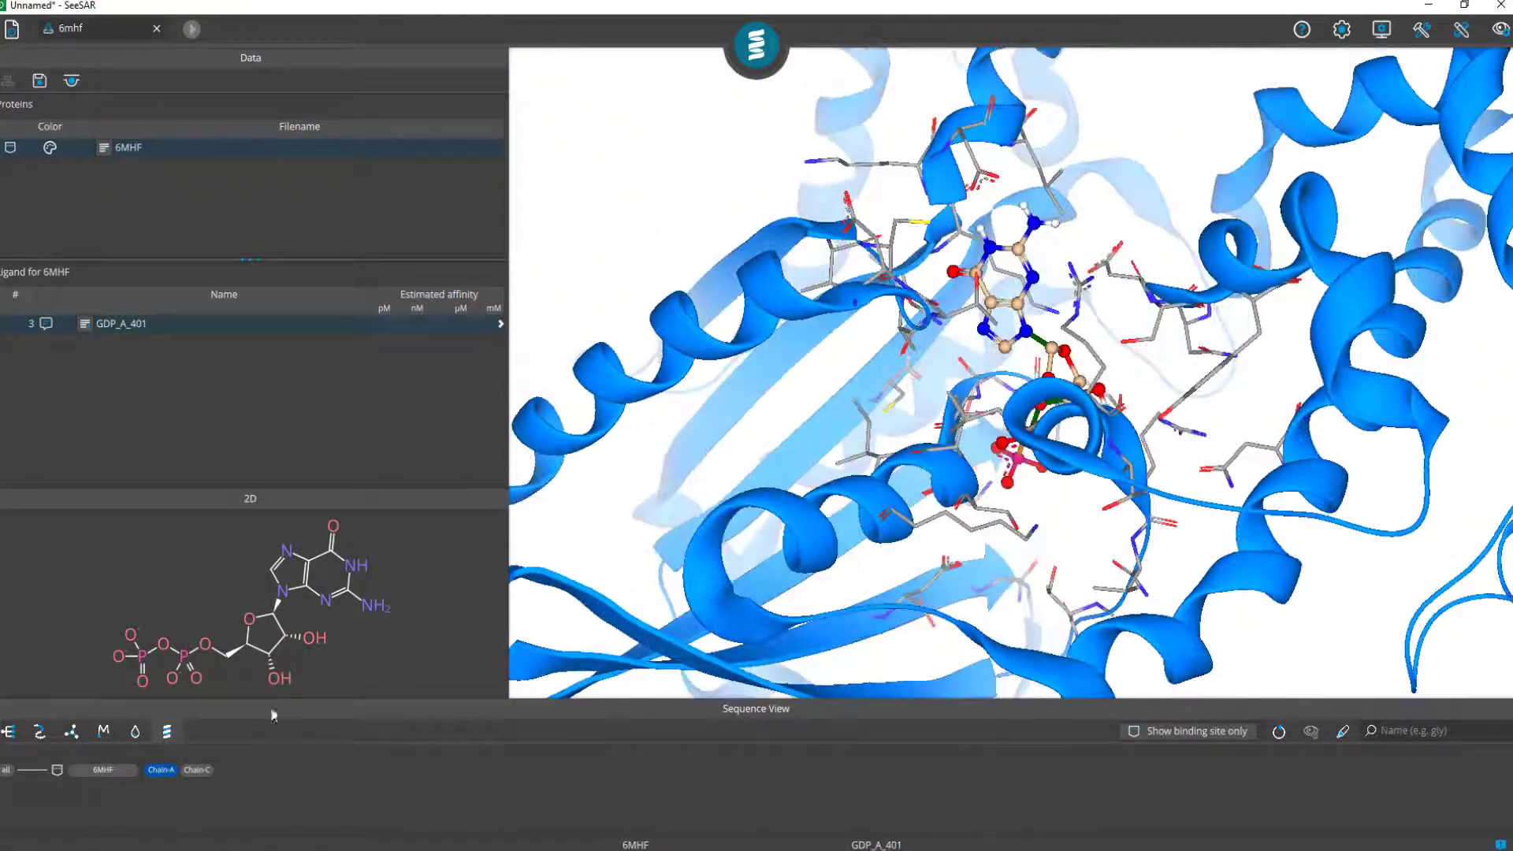
{"action": "left_click", "coordinate": [167, 731]}
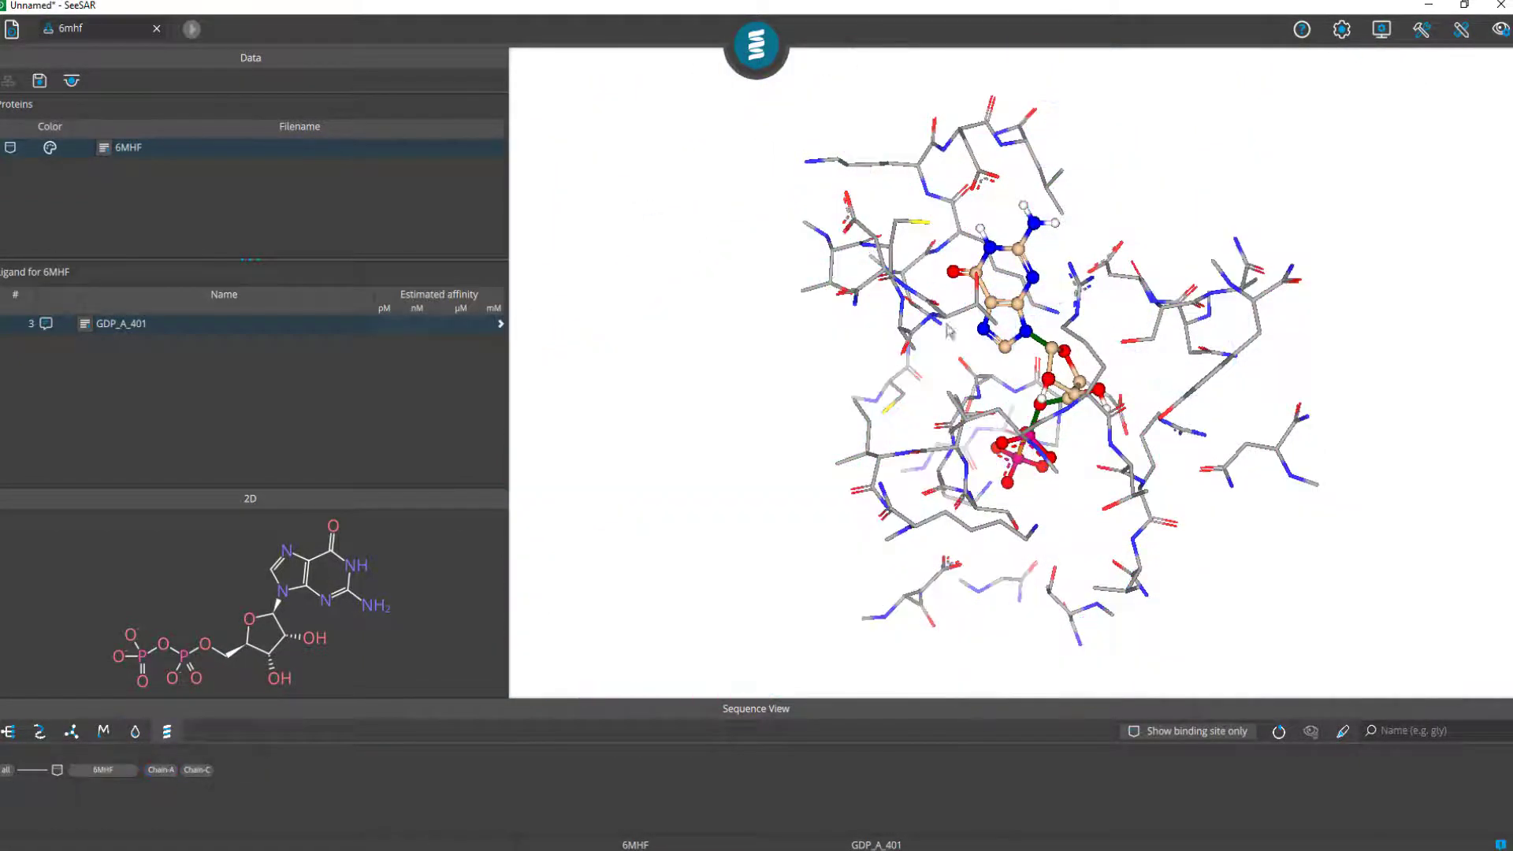
{"action": "left_click", "coordinate": [39, 731]}
{"action": "left_click", "coordinate": [104, 770]}
{"action": "left_click", "coordinate": [102, 773]}
{"action": "left_click", "coordinate": [98, 776]}
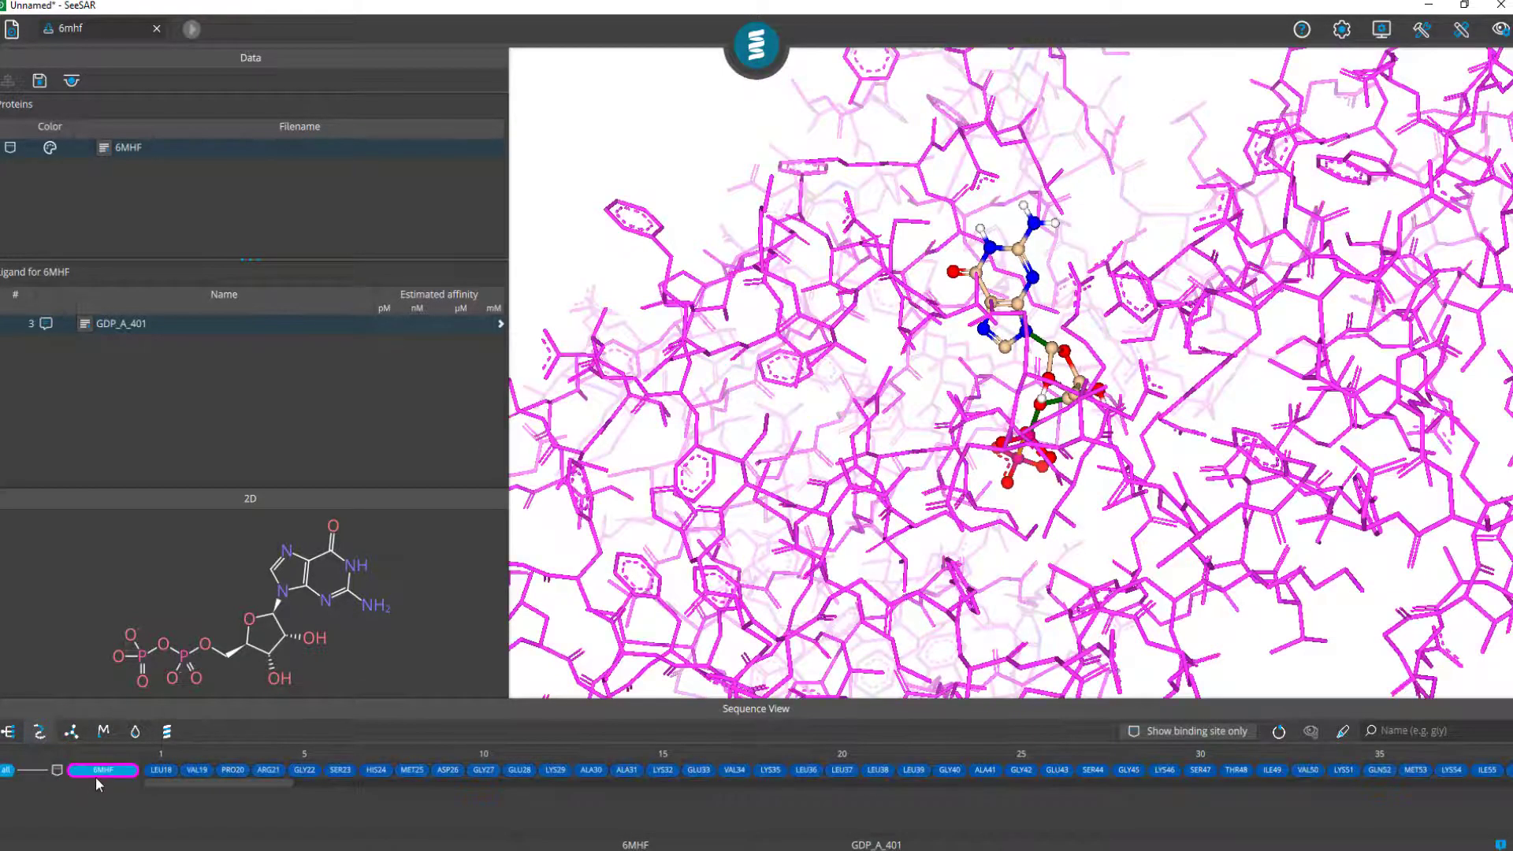
{"action": "left_click", "coordinate": [97, 775]}
{"action": "left_click", "coordinate": [1229, 734]}
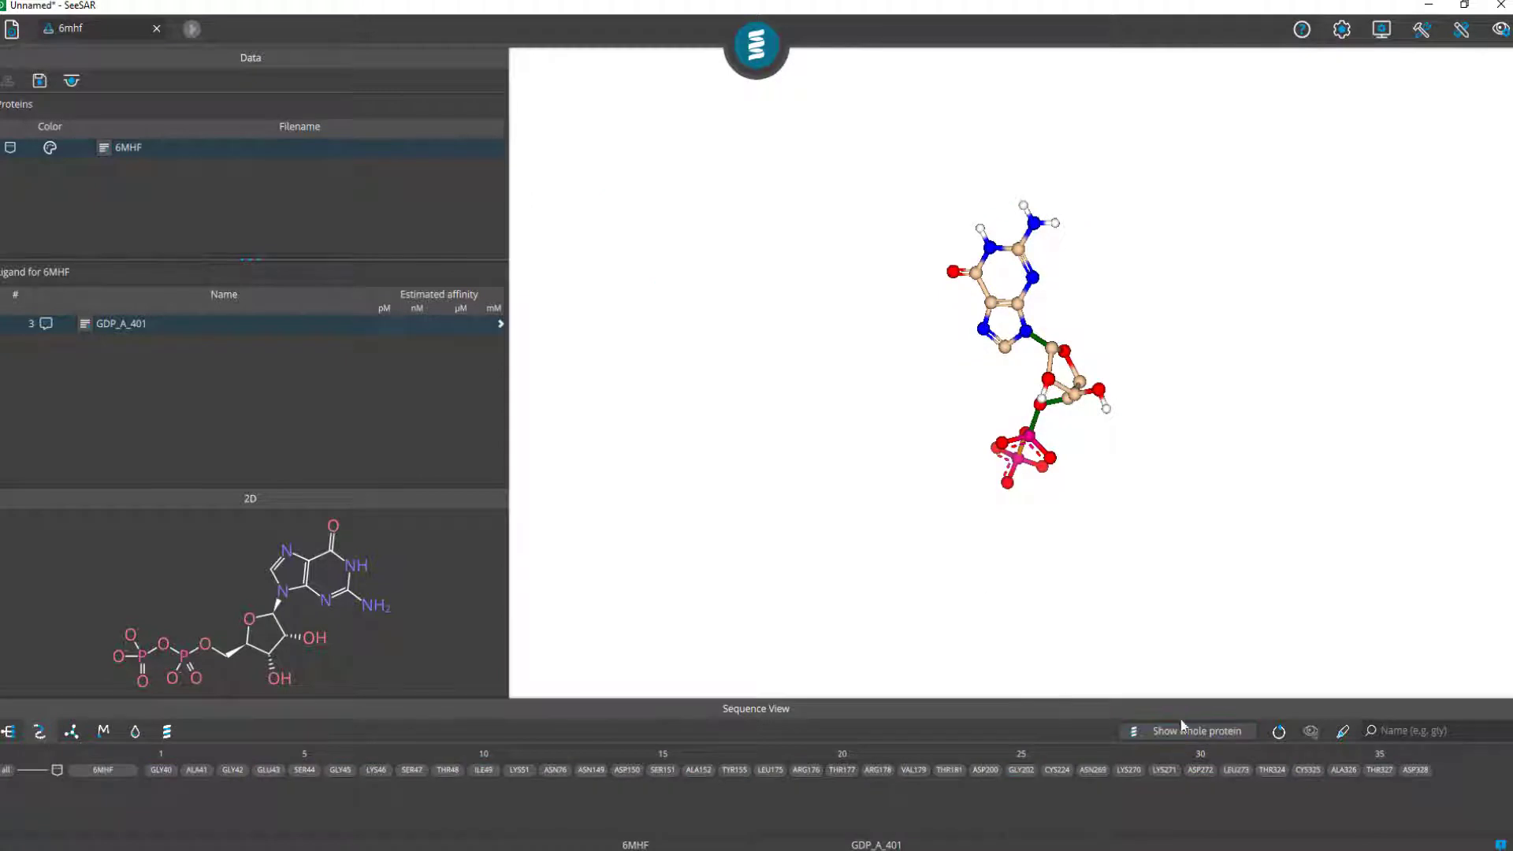
Inspect the torsion colors on the isolated GDP ligand and turn Torsion Coloring off
{"action": "left_click_drag", "start_coordinate": [780, 337], "coordinate": [906, 355]}
{"action": "right_click_drag", "start_coordinate": [933, 264], "coordinate": [917, 429]}
{"action": "left_click_drag", "start_coordinate": [933, 451], "coordinate": [940, 365]}
{"action": "scroll", "coordinate": [945, 300], "scroll_direction": "down", "scroll_amount": 3}
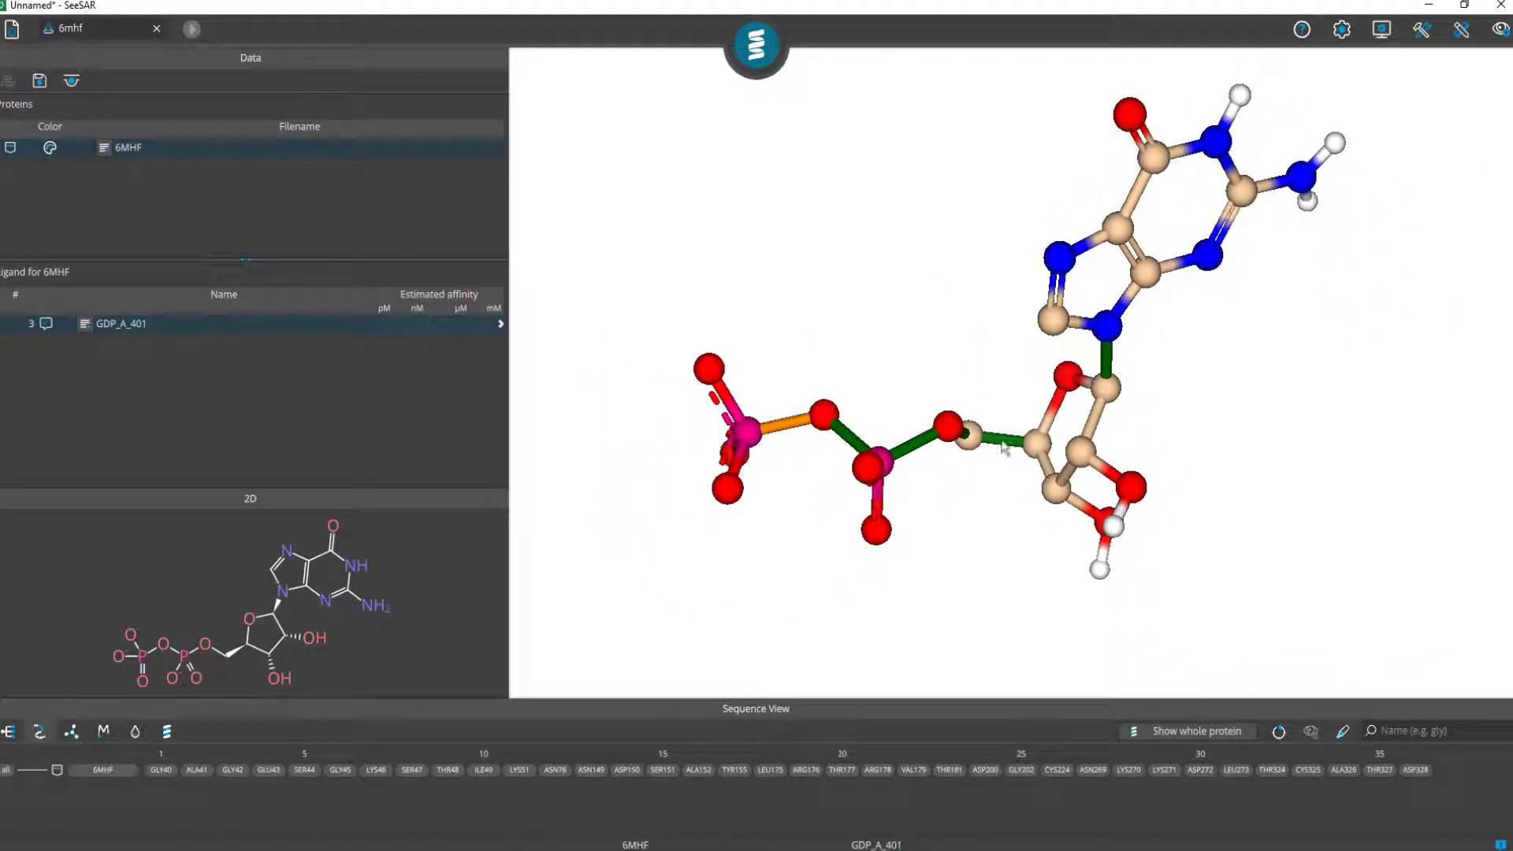
{"action": "left_click_drag", "start_coordinate": [898, 291], "coordinate": [907, 334]}
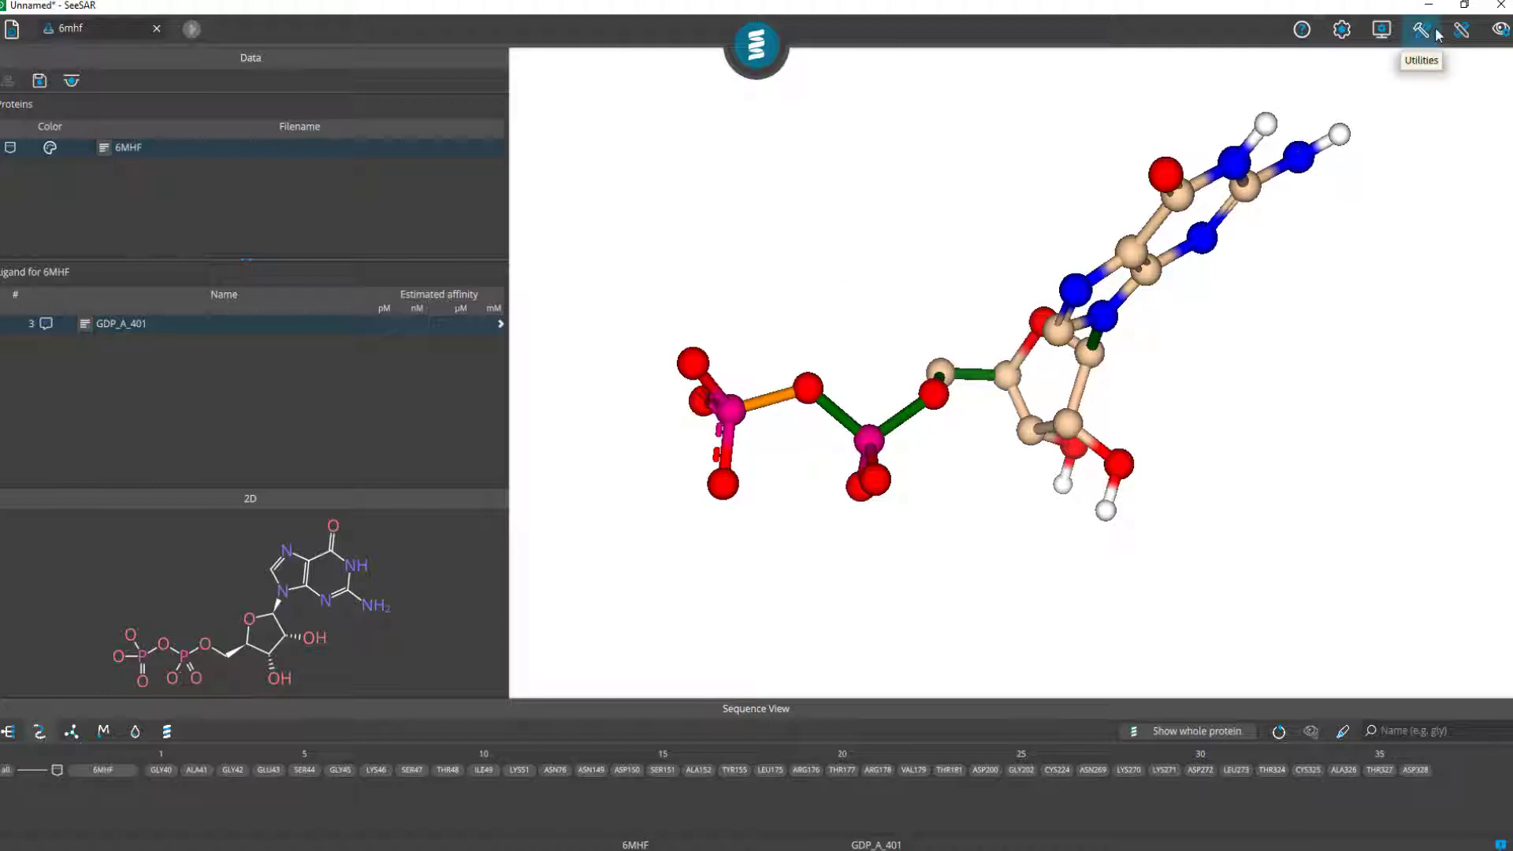
{"action": "left_click", "coordinate": [1499, 29]}
{"action": "left_click", "coordinate": [1371, 154]}
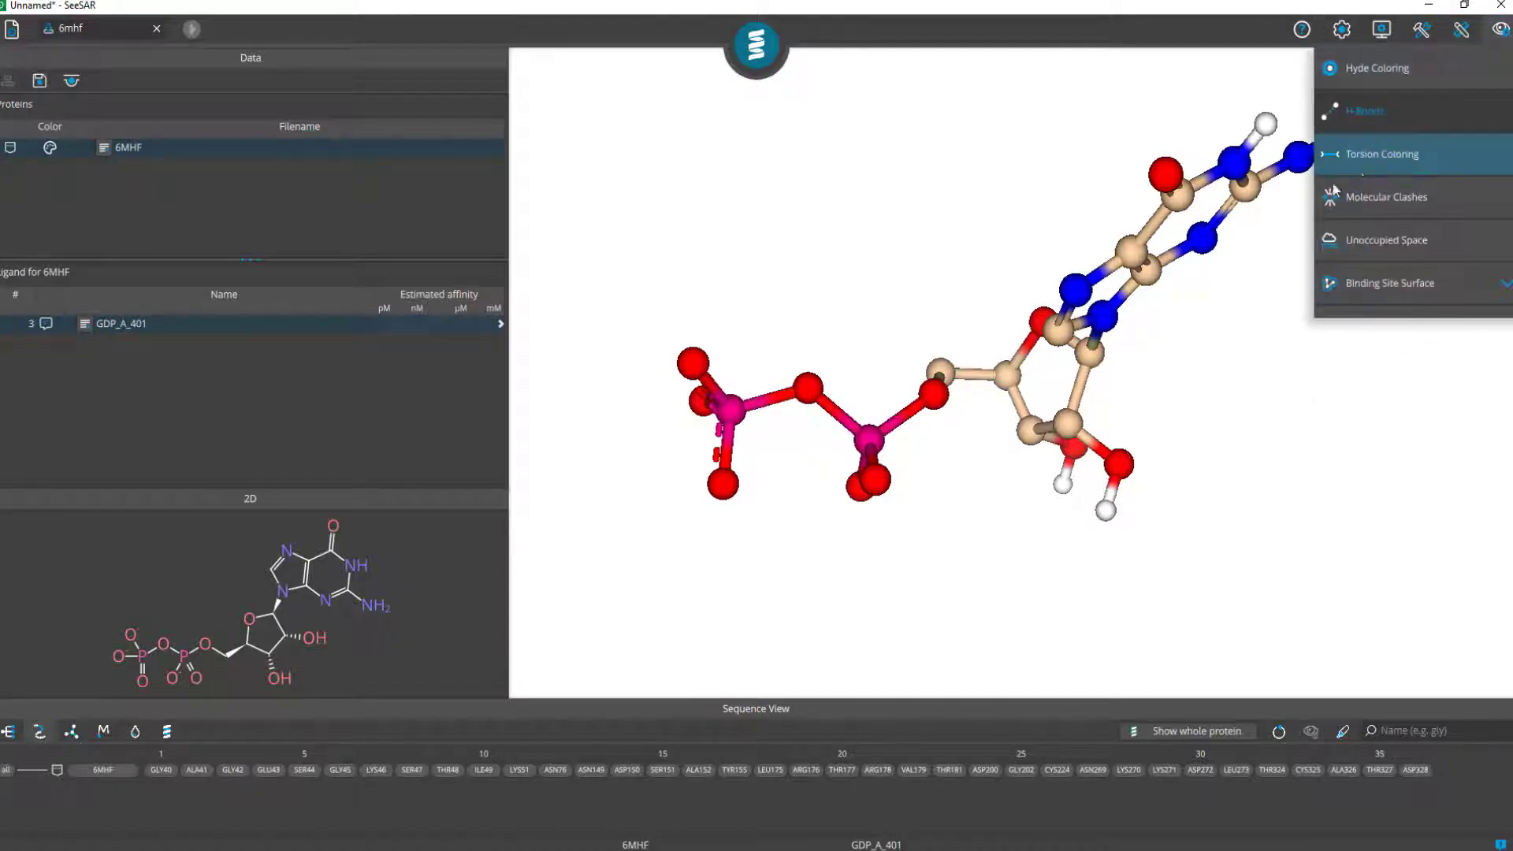
{"action": "left_click_drag", "start_coordinate": [825, 217], "coordinate": [785, 187]}
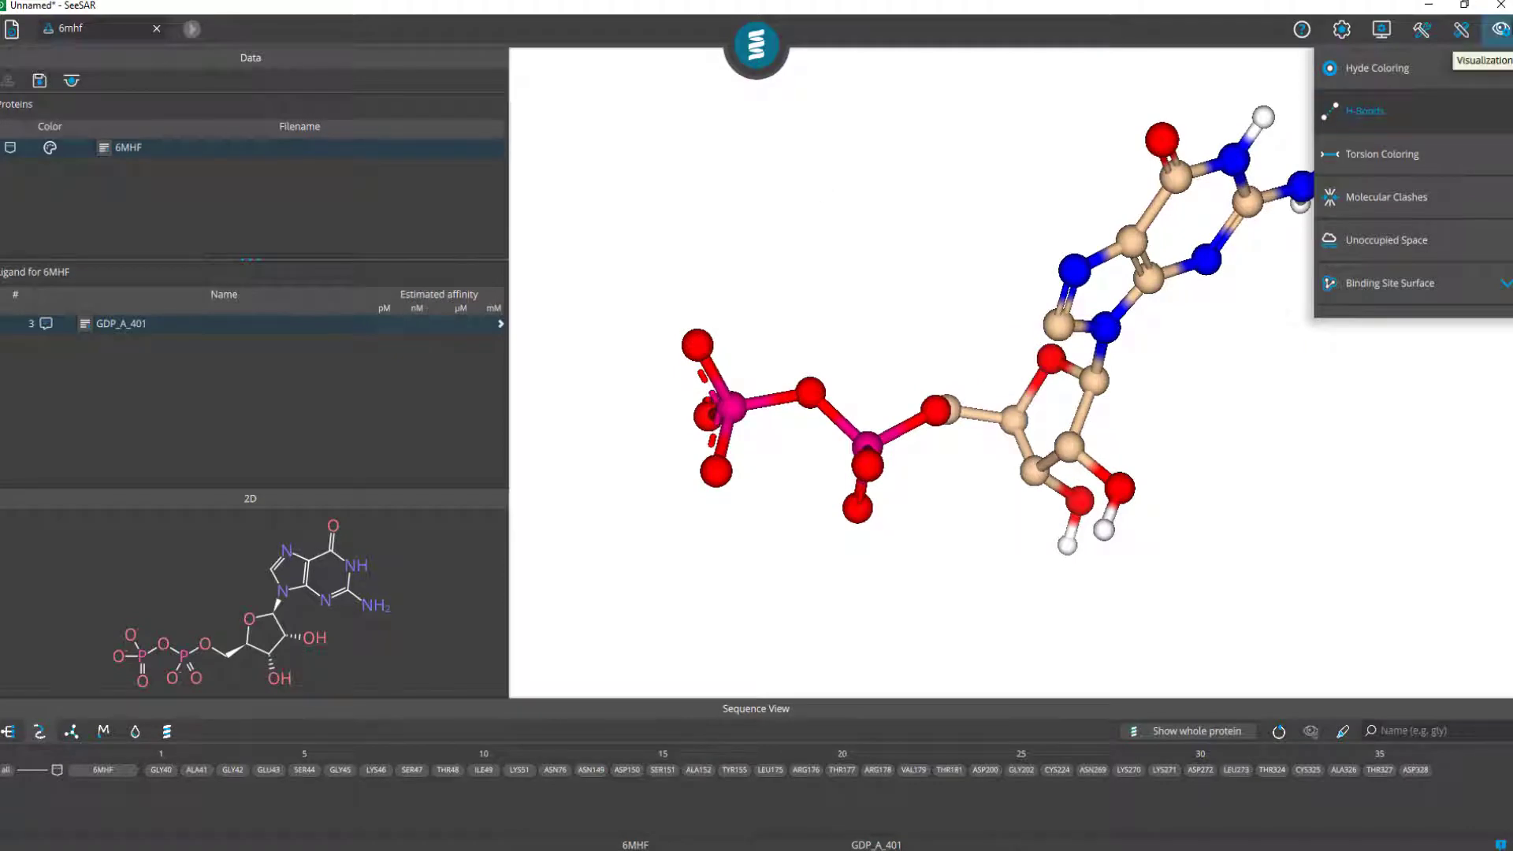
{"action": "left_click", "coordinate": [1502, 30]}
{"action": "left_click_drag", "start_coordinate": [796, 391], "coordinate": [752, 285]}
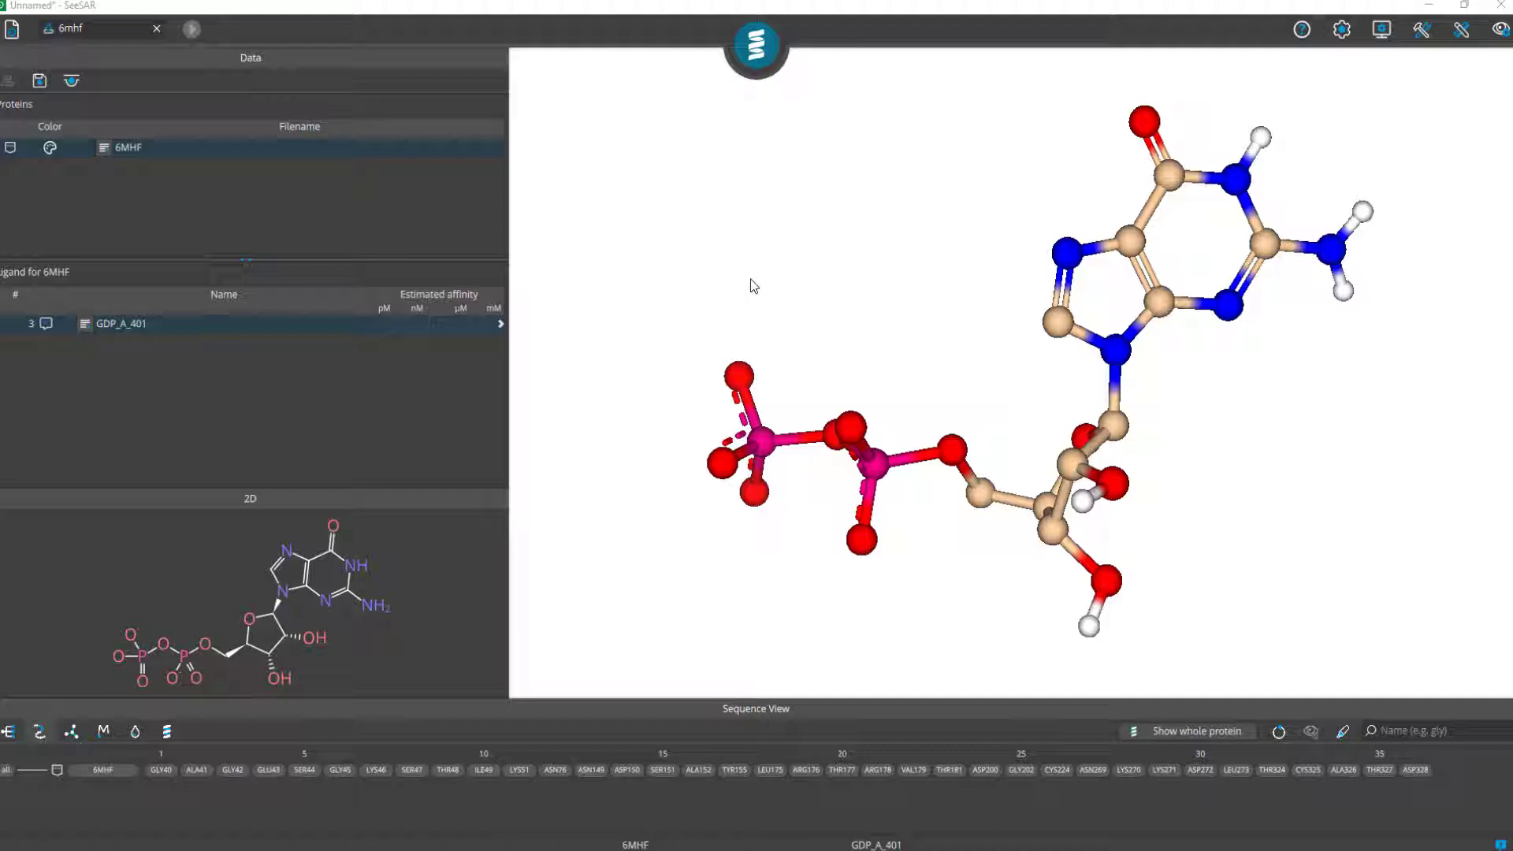
Turn on Hyde Coloring and view the isolated GDP ligand from the opposite side
{"action": "left_click", "coordinate": [1499, 29]}
{"action": "left_click", "coordinate": [1406, 66]}
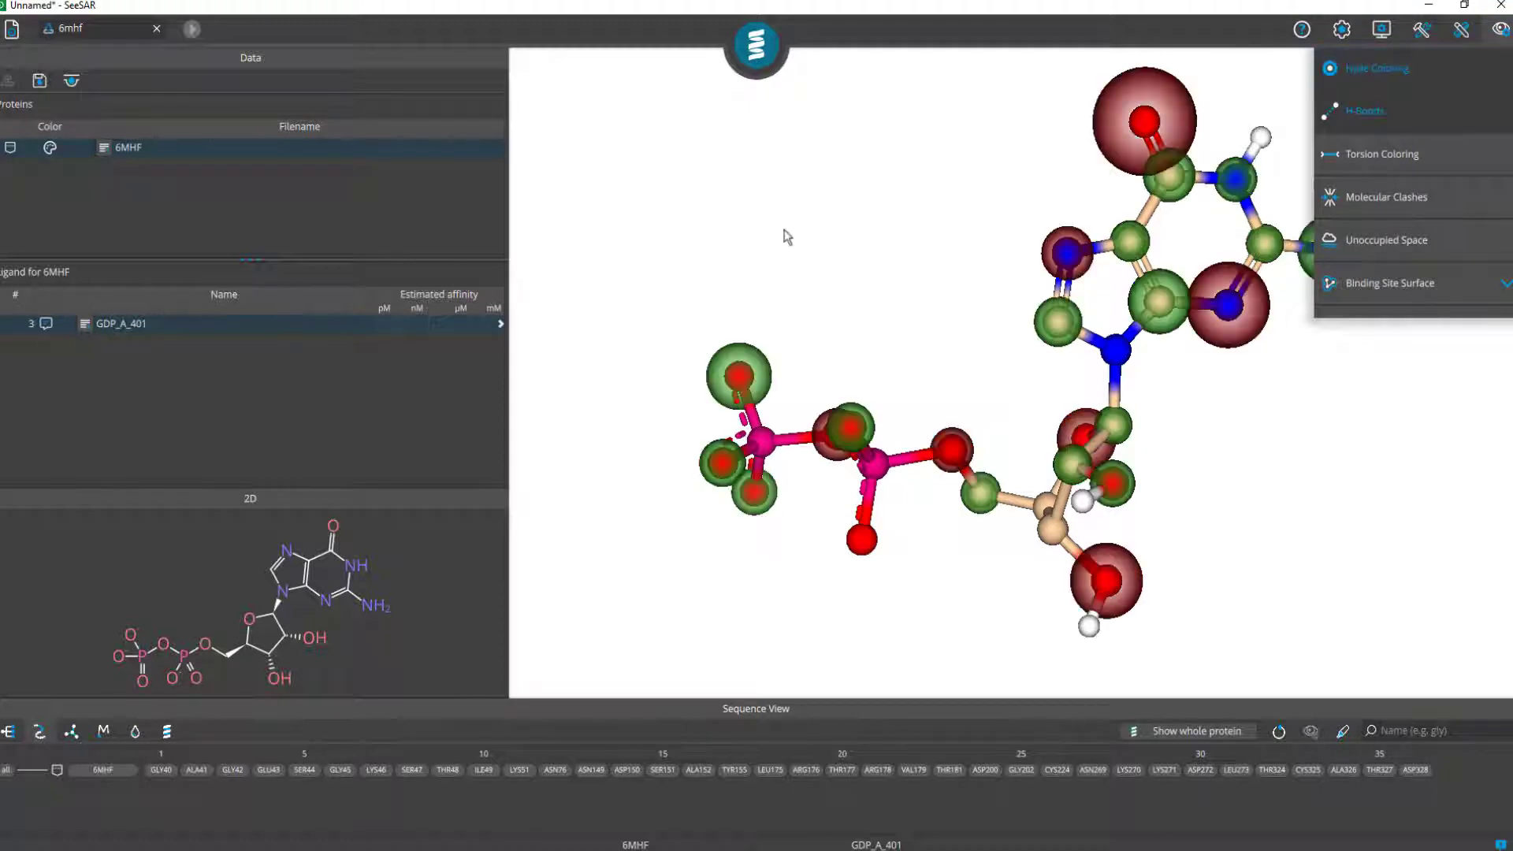
{"action": "left_click", "coordinate": [1499, 29]}
{"action": "scroll", "coordinate": [939, 258], "scroll_direction": "down", "scroll_amount": 2}
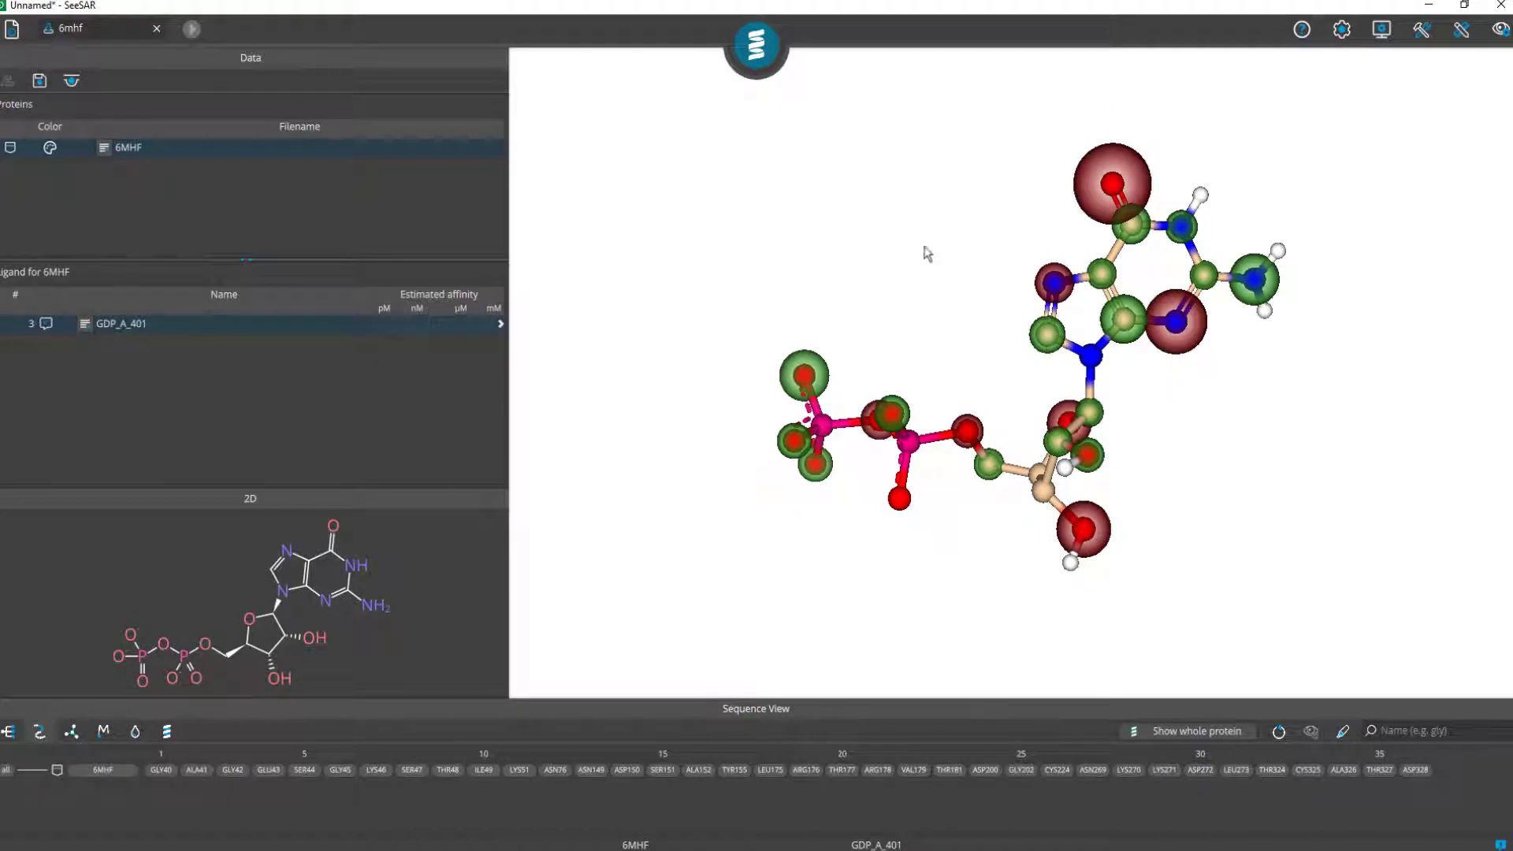
{"action": "mouse_move", "coordinate": [882, 211]}
{"action": "left_mouse_down"}
{"action": "mouse_move", "coordinate": [946, 516]}
{"action": "mouse_move", "coordinate": [834, 530]}
{"action": "mouse_move", "coordinate": [945, 517]}
{"action": "left_mouse_up"}
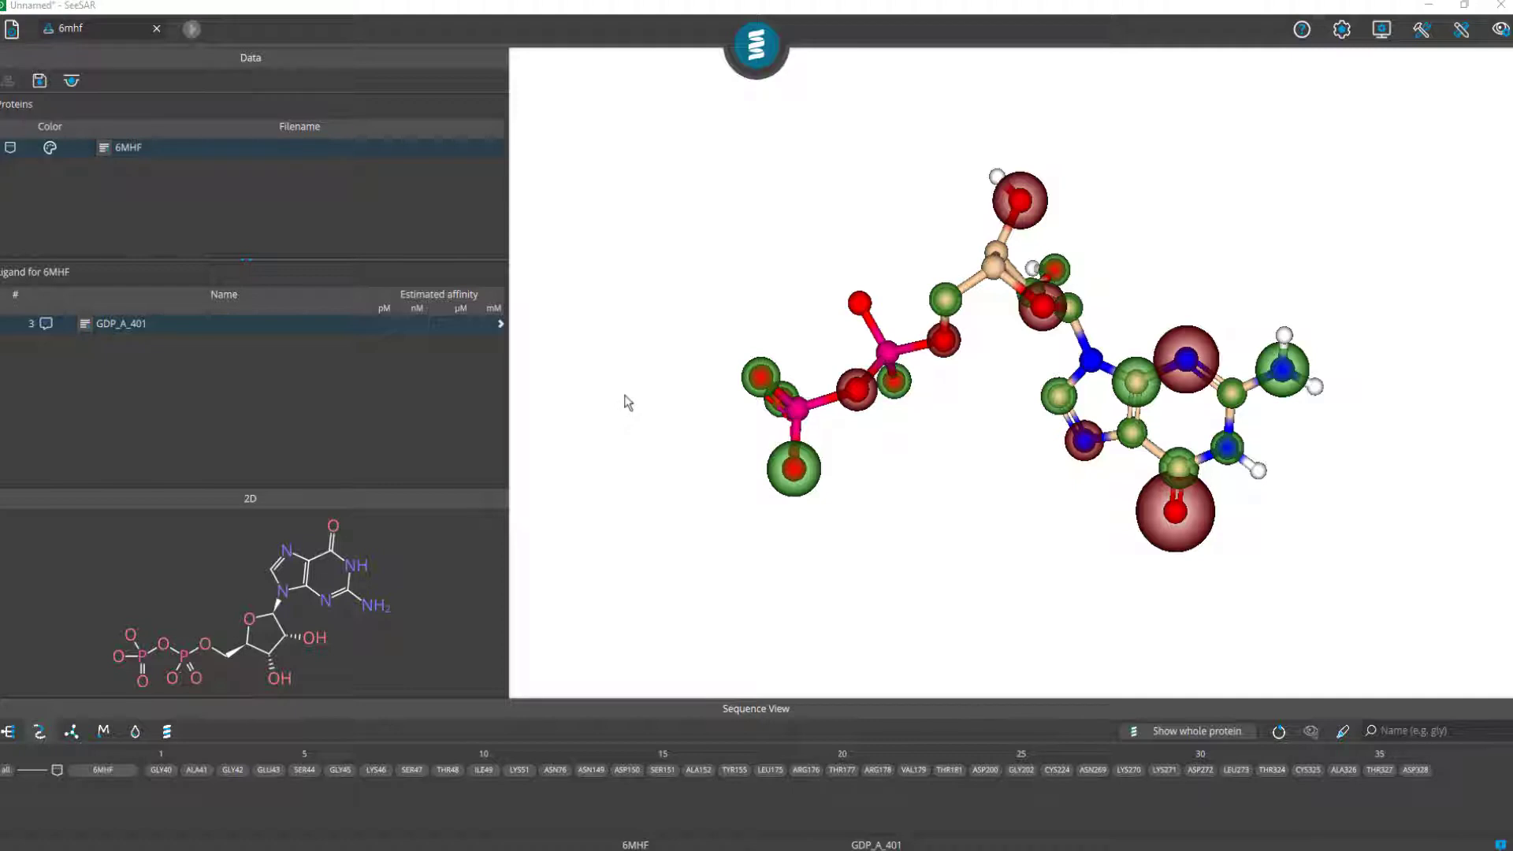
Label the ligand's O3' atom with its Hyde details, place the label clear of the molecule, and display the atom's contacts
{"action": "left_click", "coordinate": [1462, 33]}
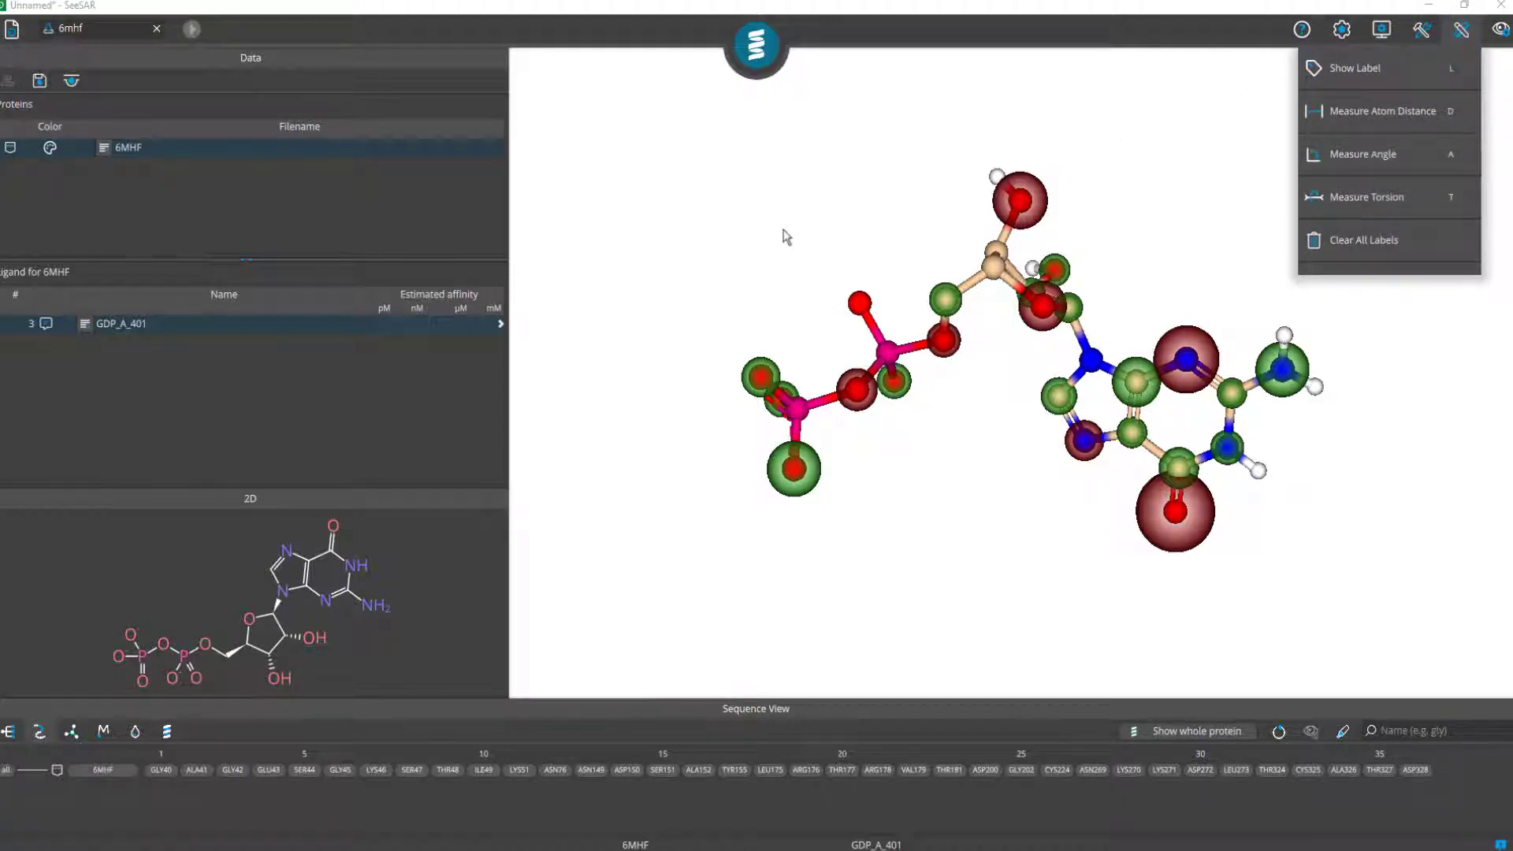
{"action": "left_click", "coordinate": [1374, 81]}
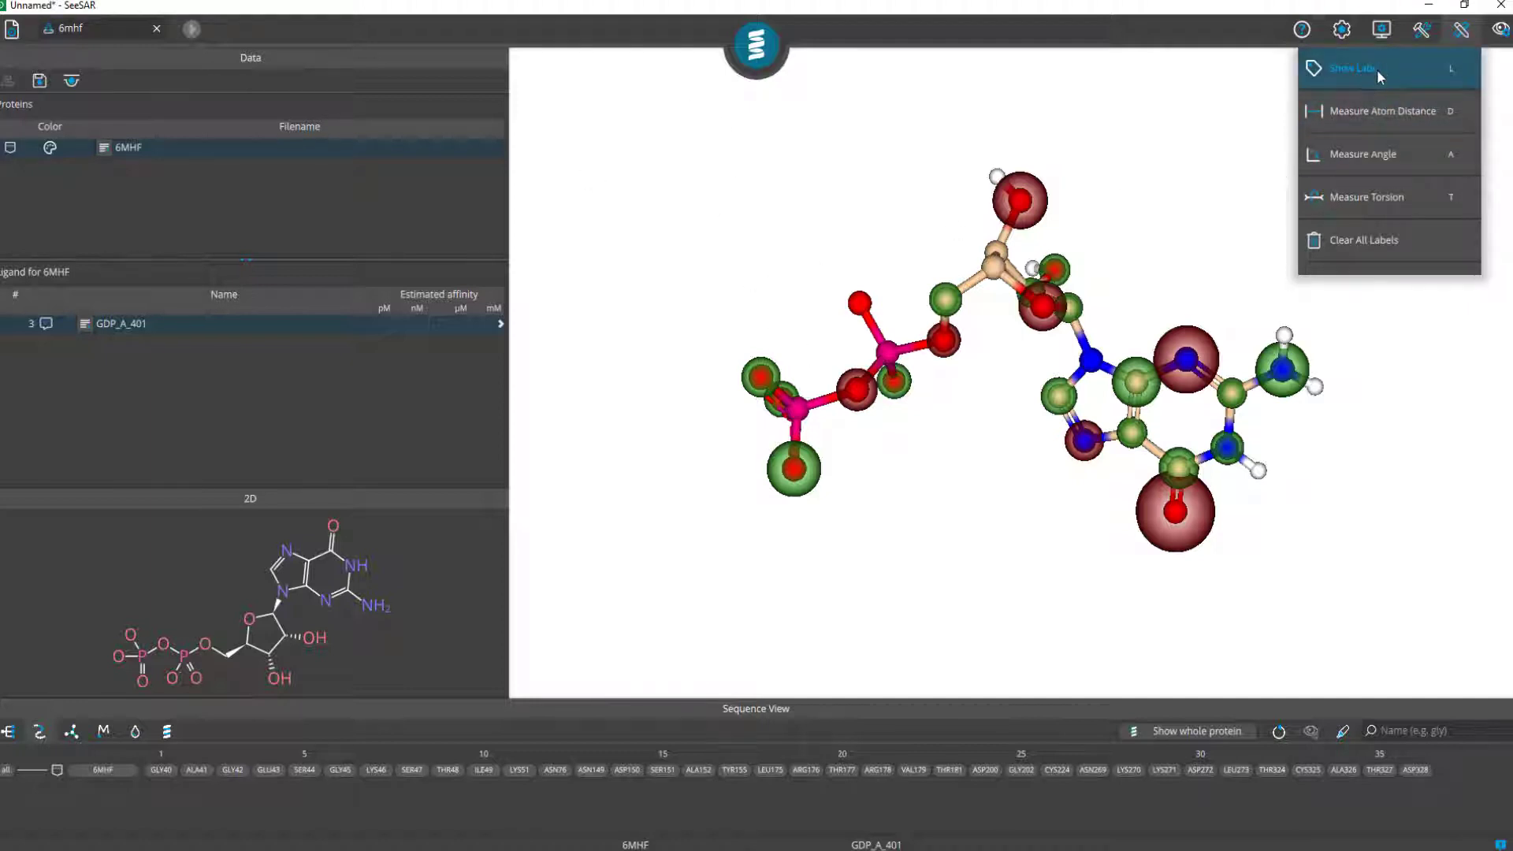
{"action": "left_click", "coordinate": [1024, 209]}
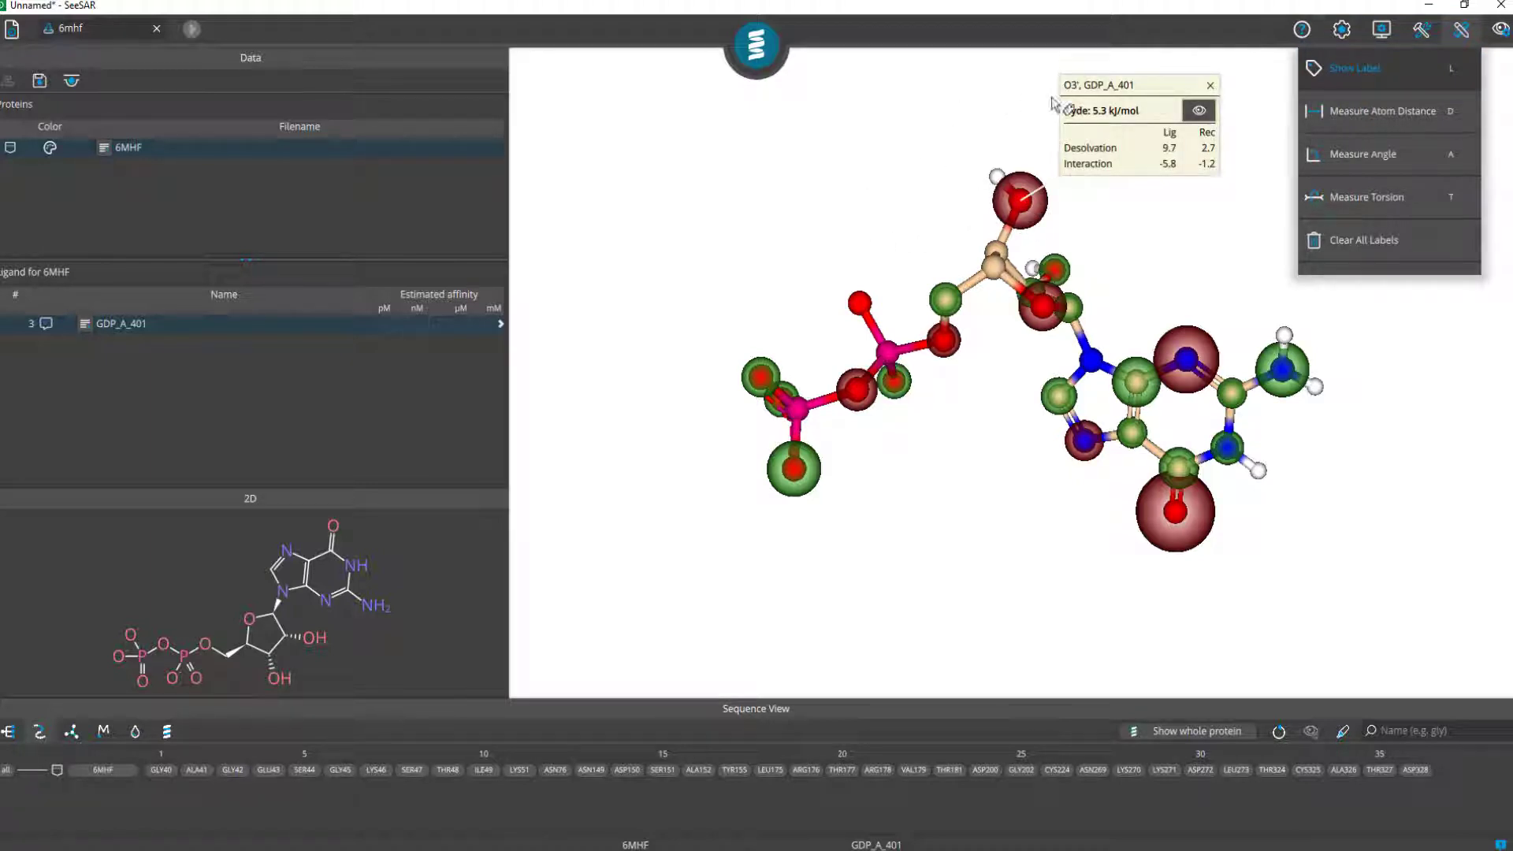
{"action": "left_click_drag", "start_coordinate": [1112, 88], "coordinate": [666, 174]}
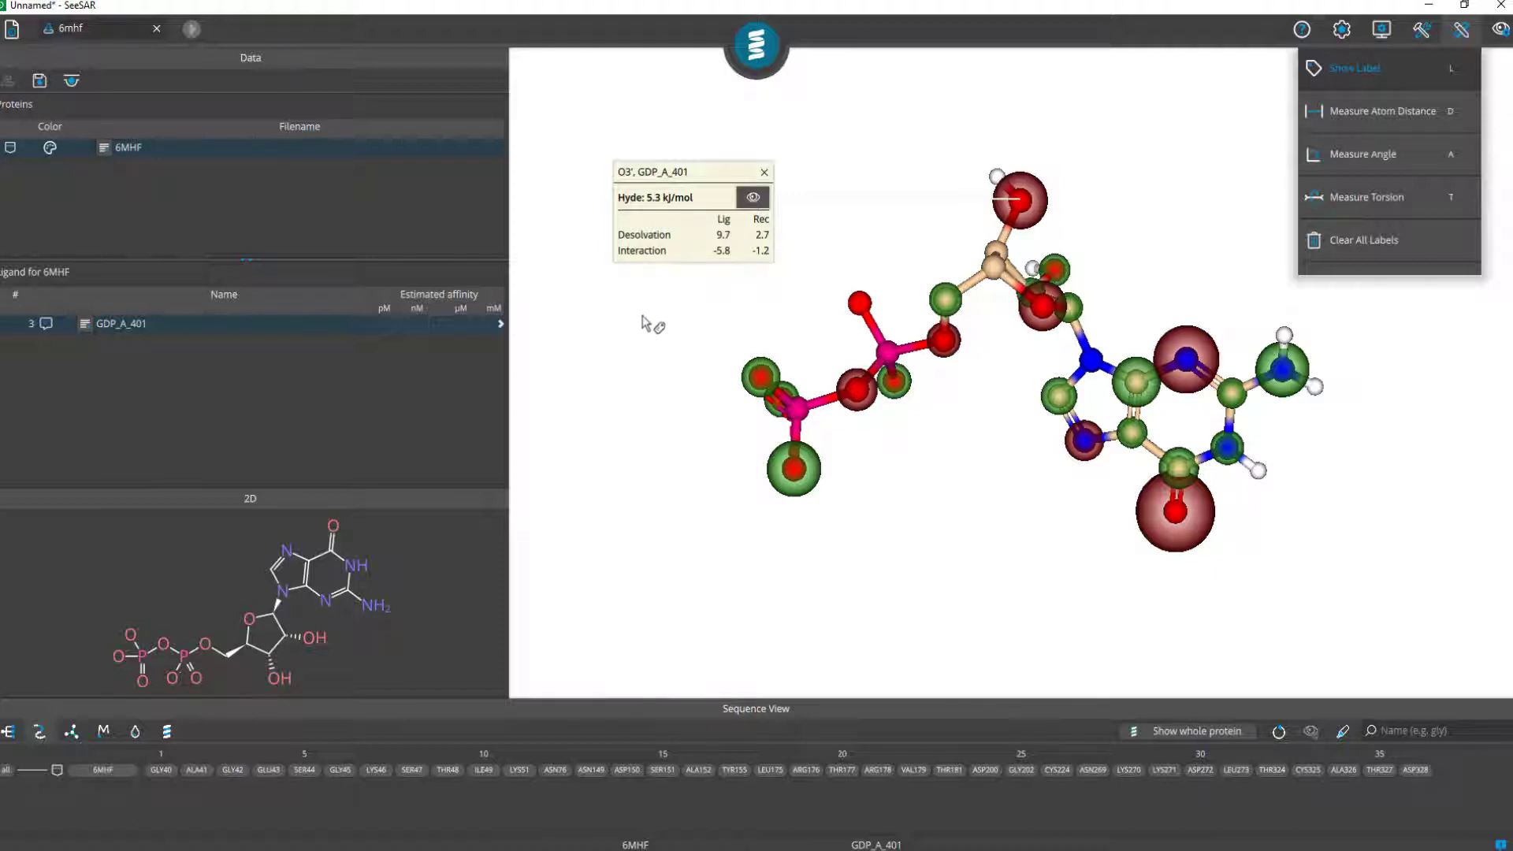
{"action": "left_click", "coordinate": [756, 201]}
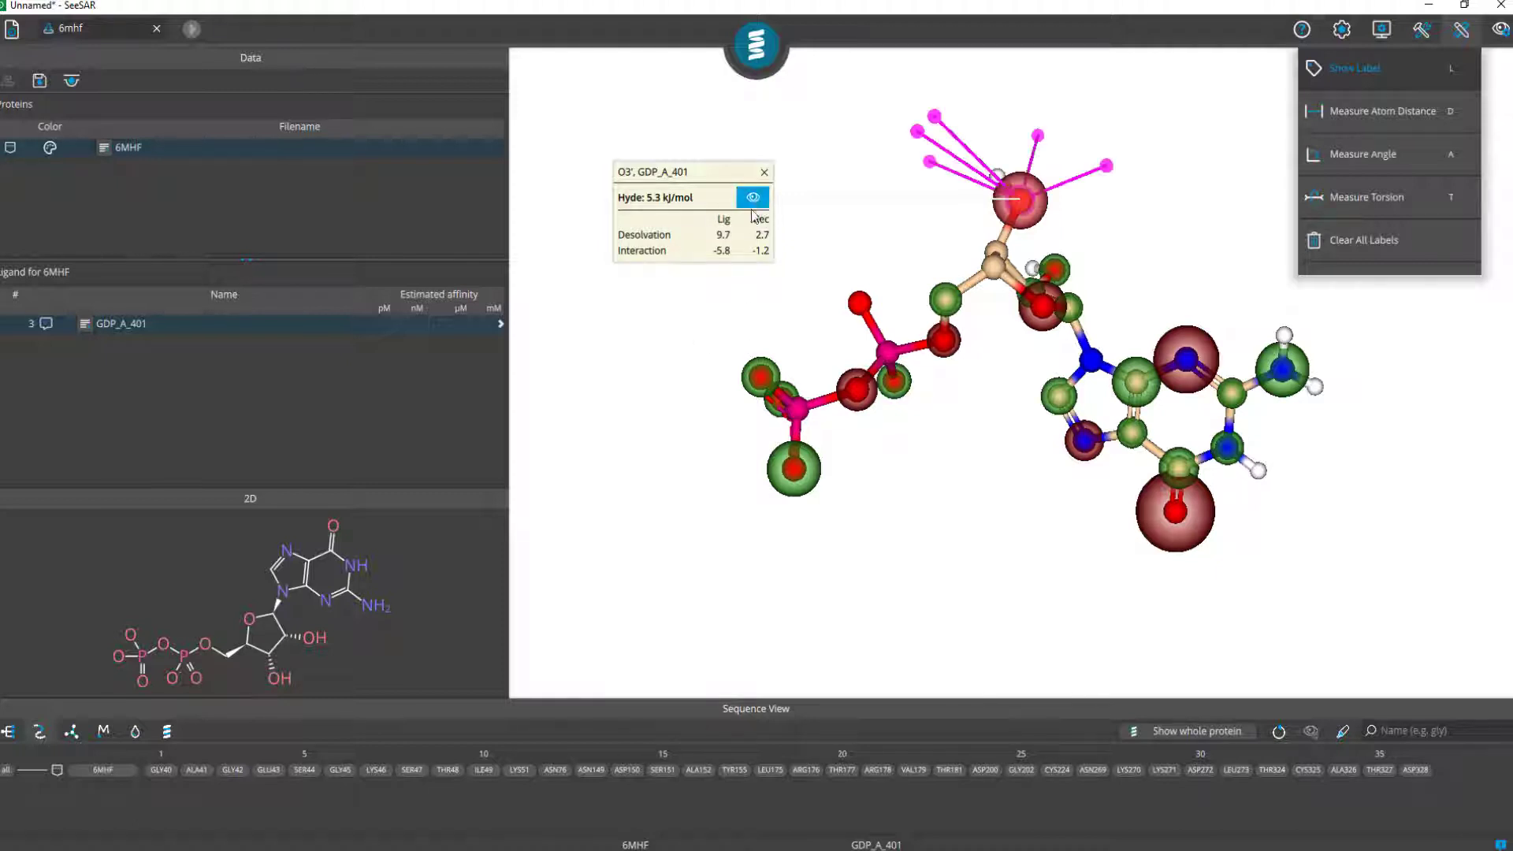
{"action": "left_click_drag", "start_coordinate": [871, 140], "coordinate": [729, 381]}
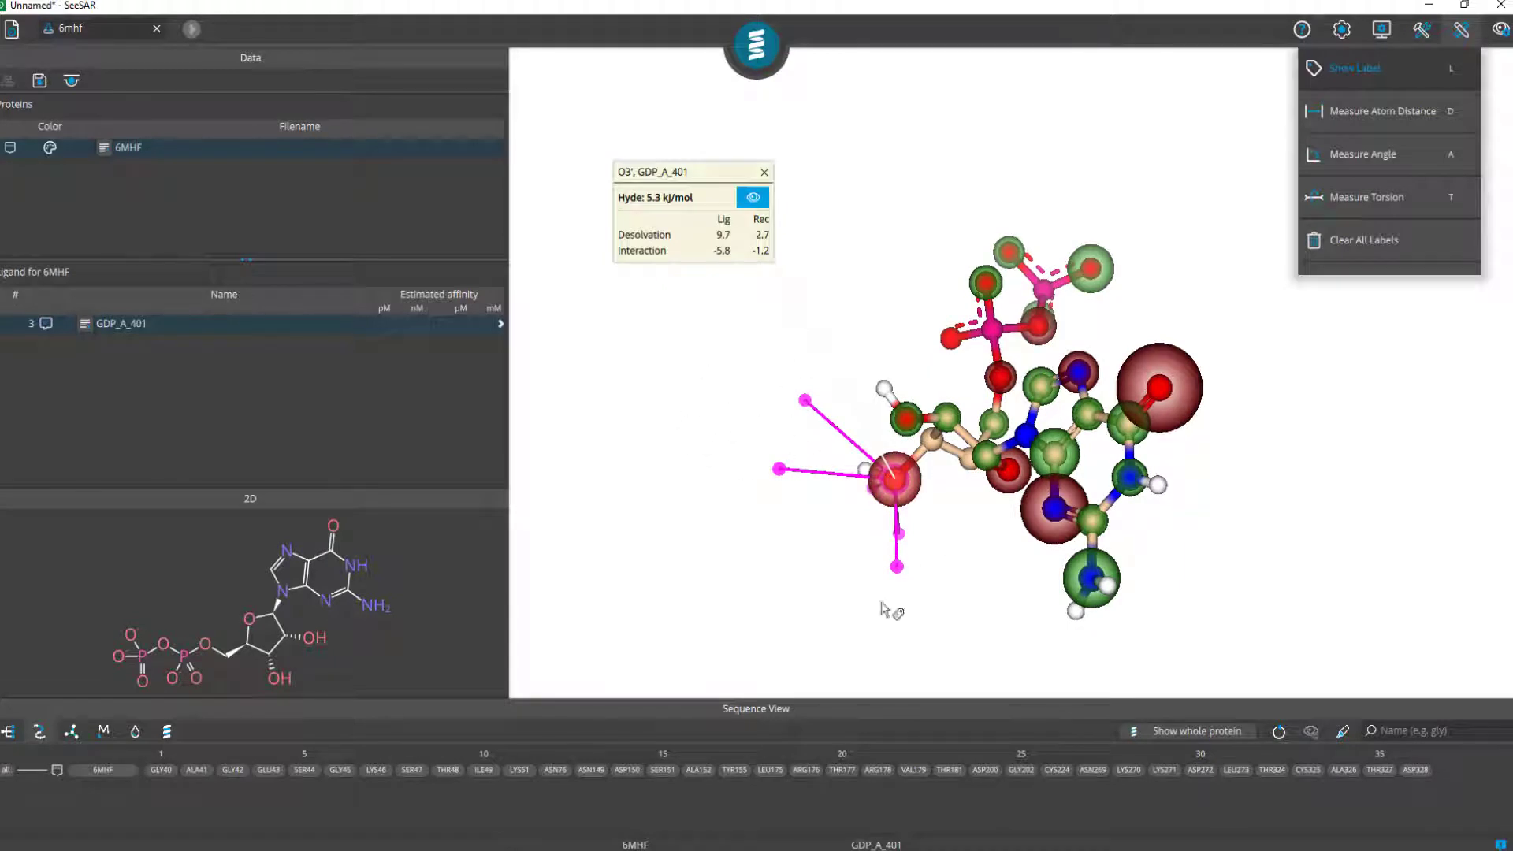
Show all binding site amino acids of 6MHF around the ligand and view the residues contacting the O3' atom
{"action": "left_click", "coordinate": [1197, 736]}
{"action": "left_click", "coordinate": [1185, 731]}
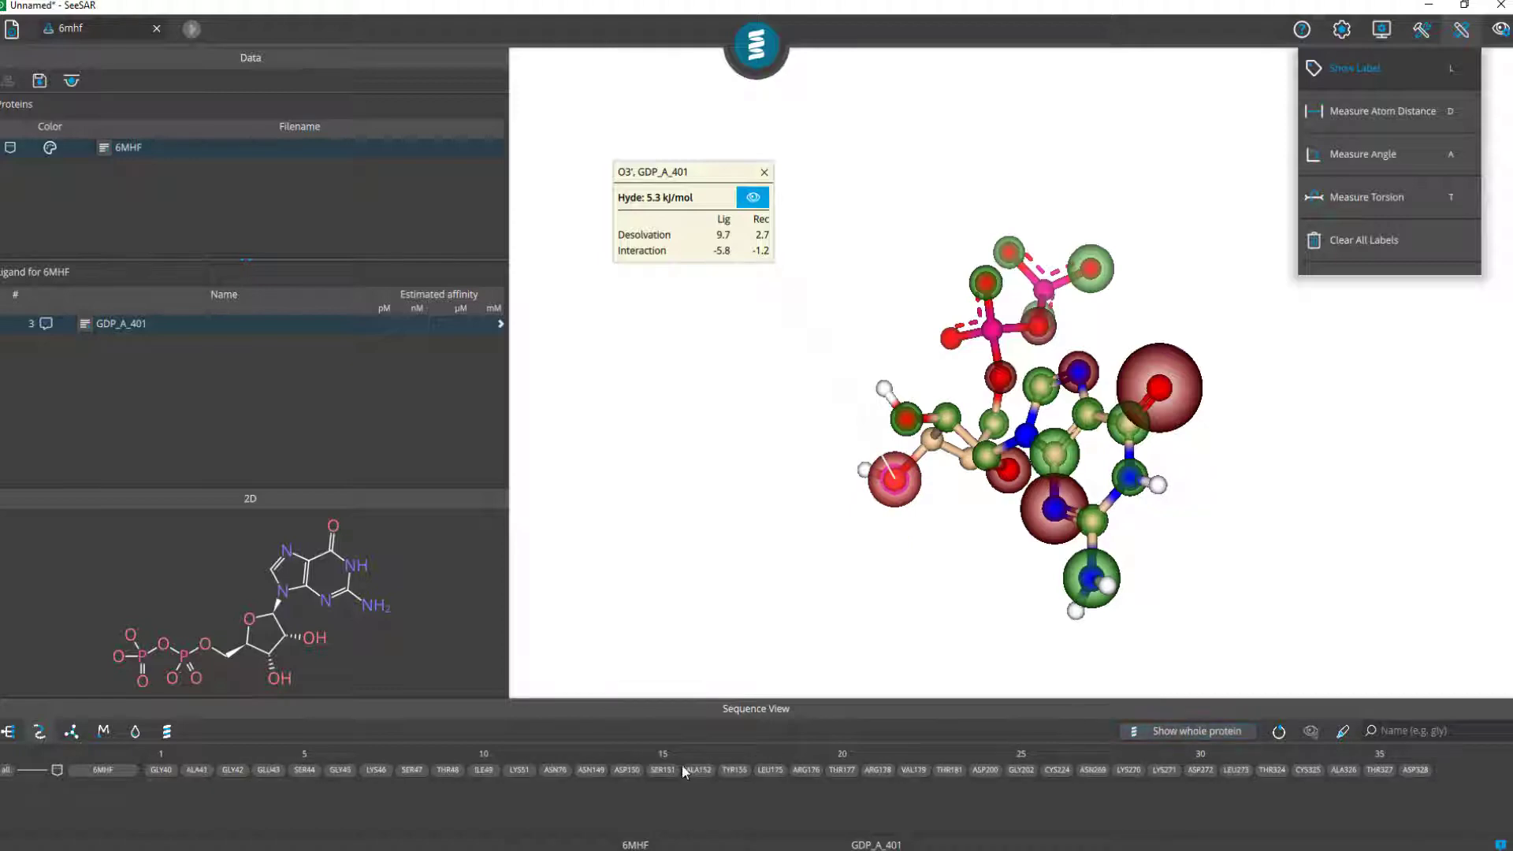
{"action": "left_click", "coordinate": [46, 739]}
{"action": "left_click_drag", "start_coordinate": [676, 474], "coordinate": [692, 408]}
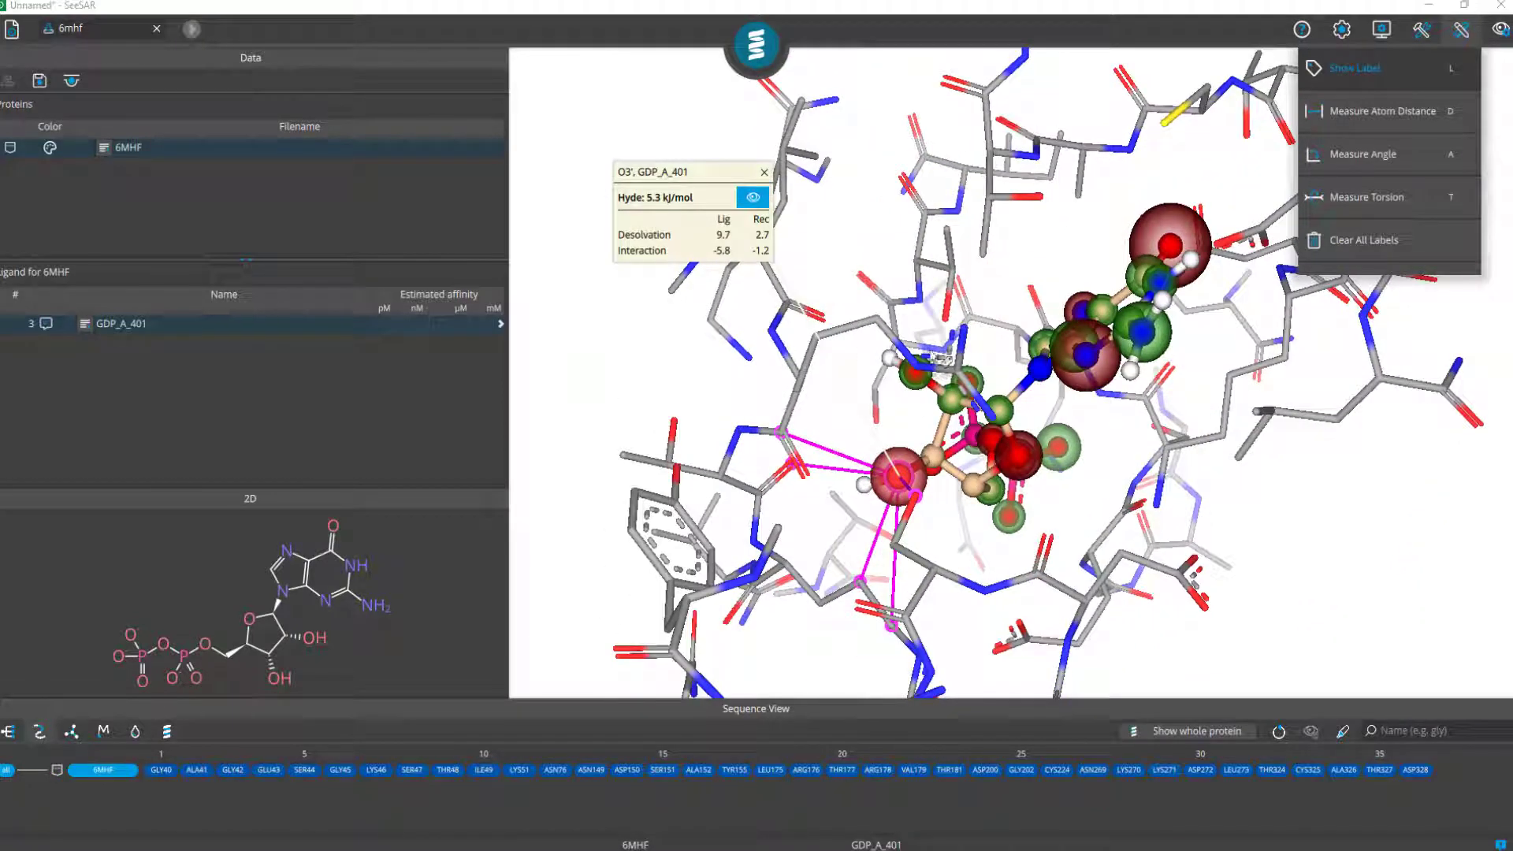
Label residue THR_A_177 near the O3' atom and move its label into free space below the Hyde label
{"action": "left_click", "coordinate": [1357, 75]}
{"action": "left_click", "coordinate": [638, 463]}
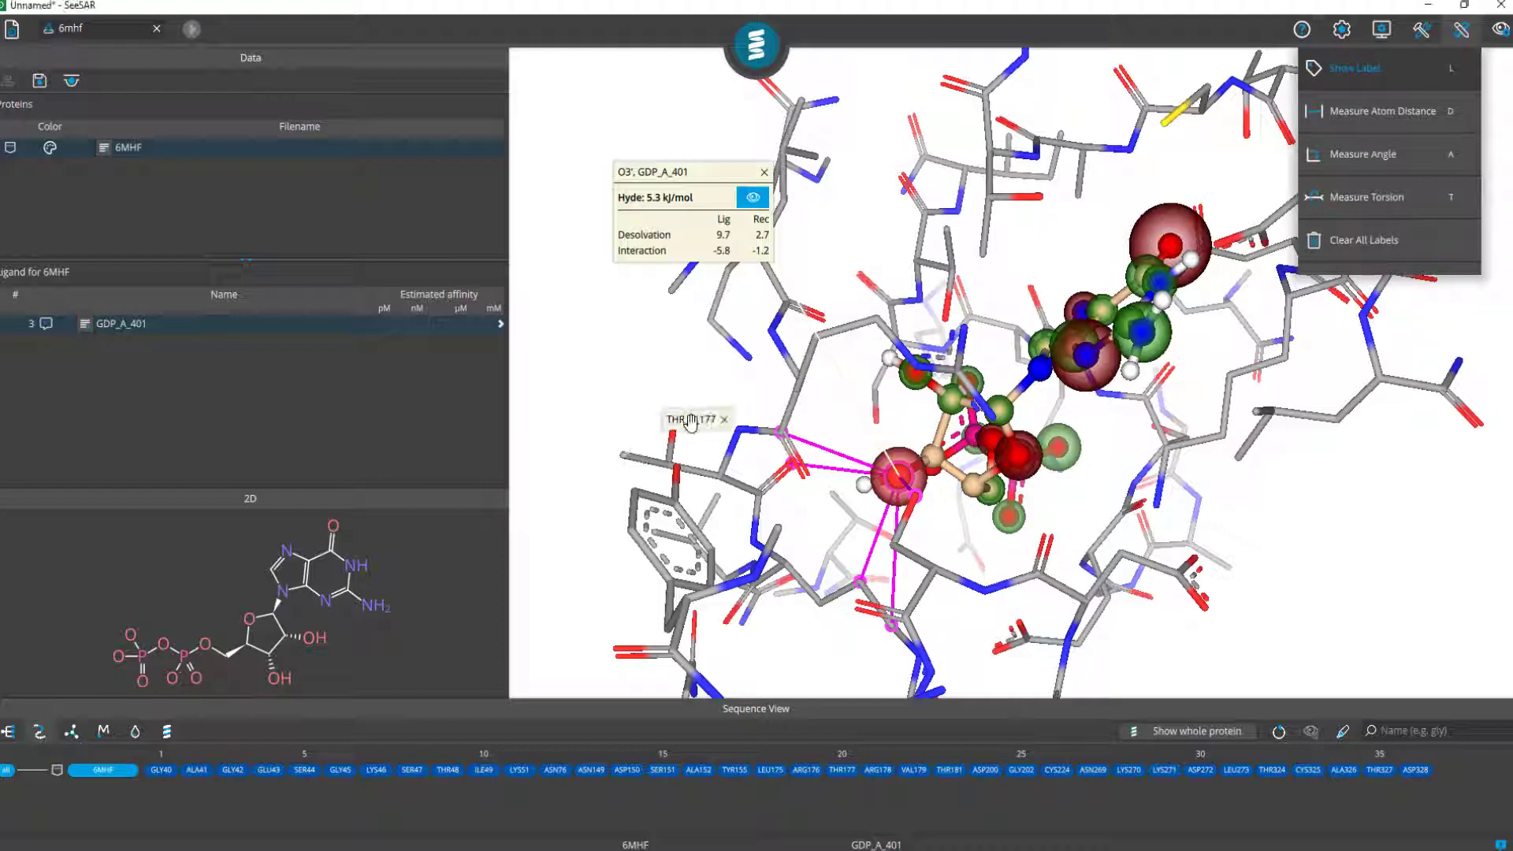
{"action": "left_click_drag", "start_coordinate": [685, 423], "coordinate": [628, 339]}
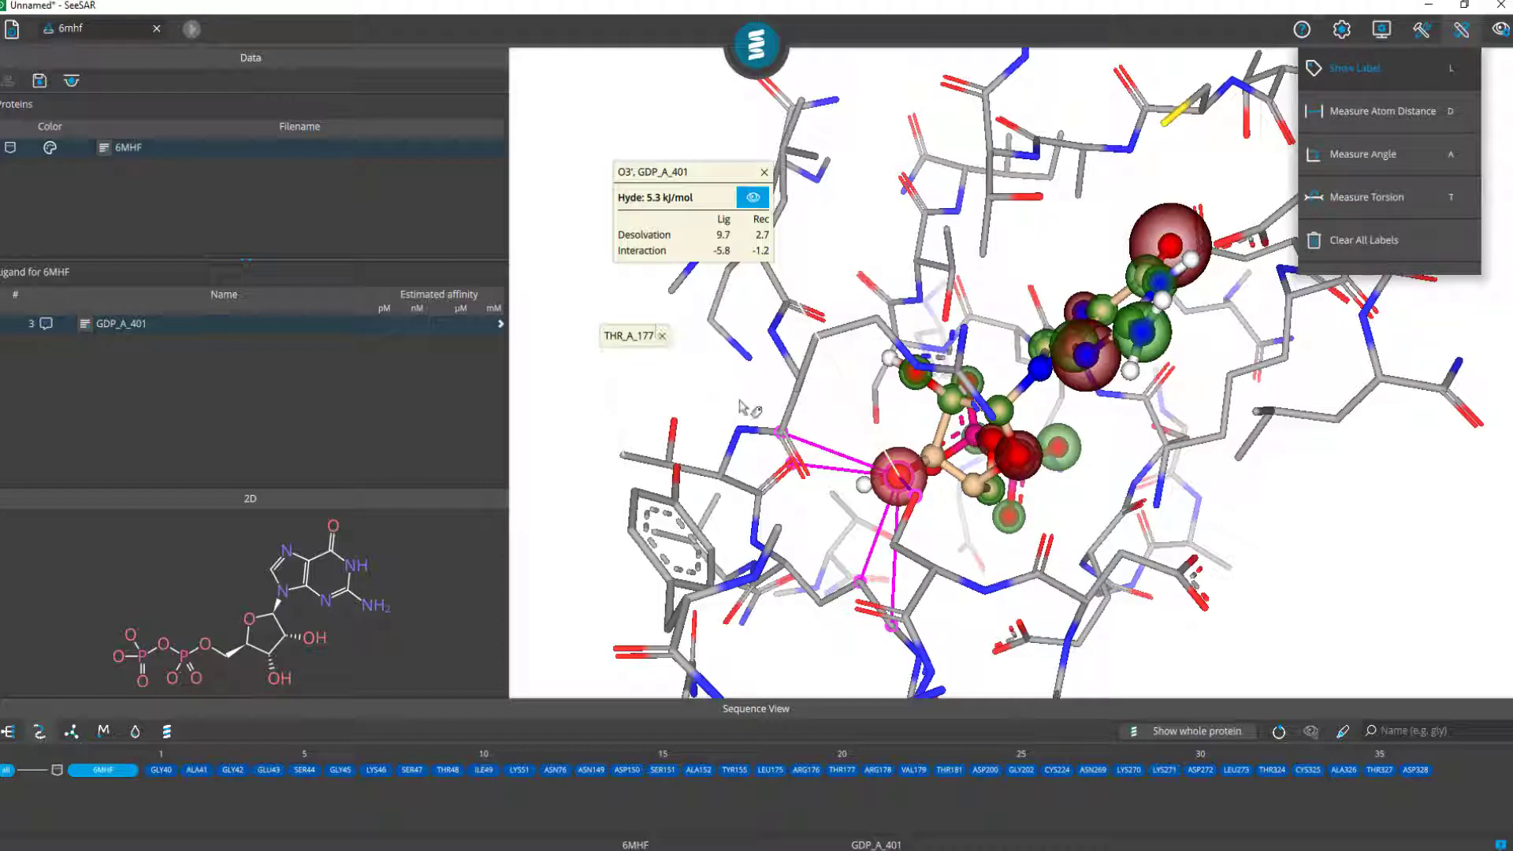
Label the ligand's O1B atom with its Hyde details, place the label clear of the atom, and view the atom's contacts from different sides
{"action": "left_click_drag", "start_coordinate": [789, 531], "coordinate": [1180, 576]}
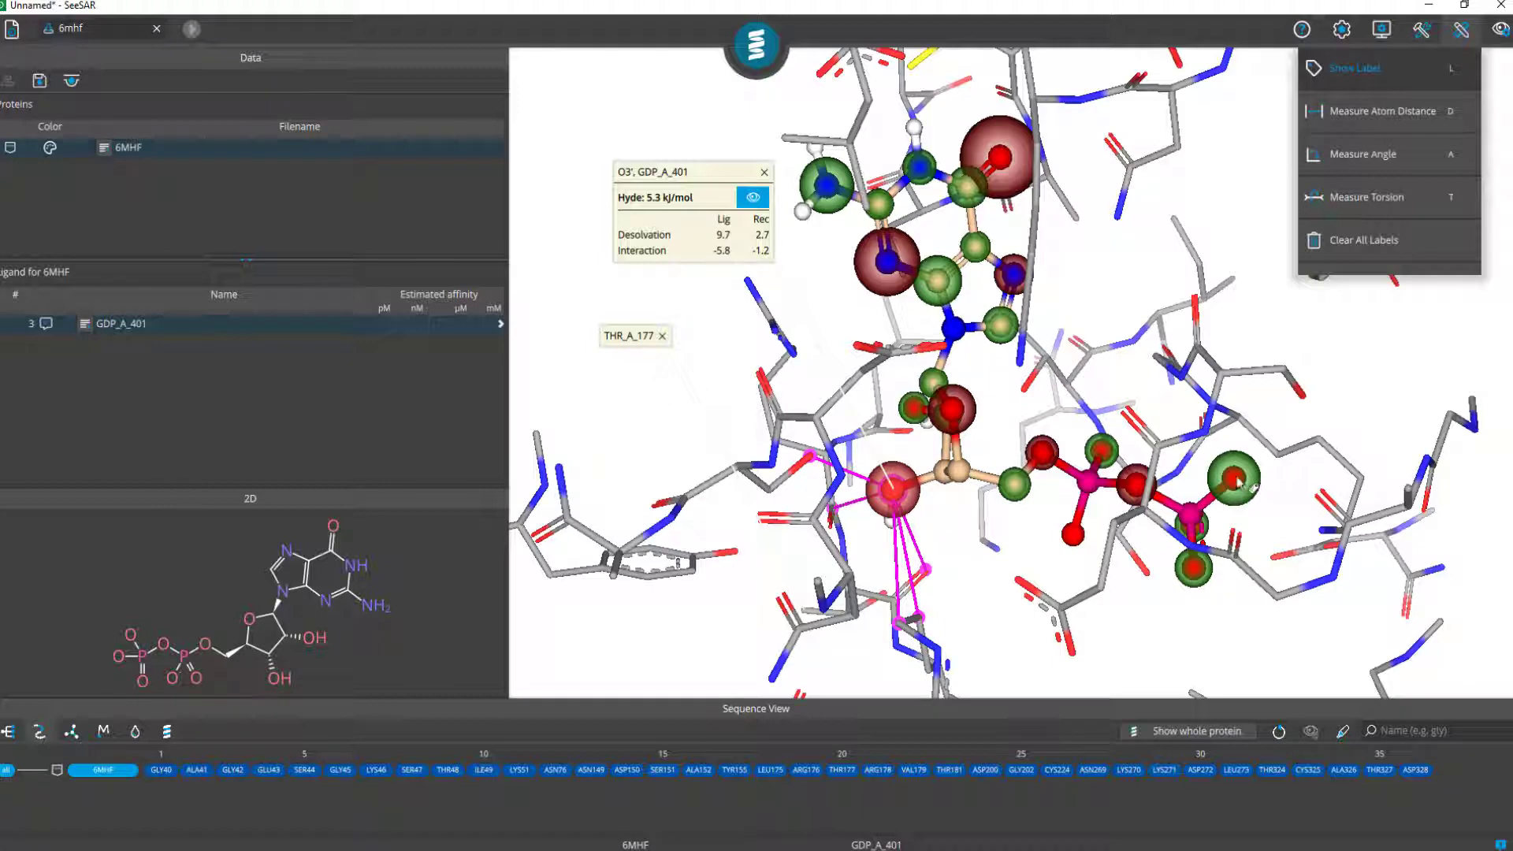
{"action": "left_click", "coordinate": [1237, 479]}
{"action": "left_click_drag", "start_coordinate": [1308, 365], "coordinate": [1077, 208]}
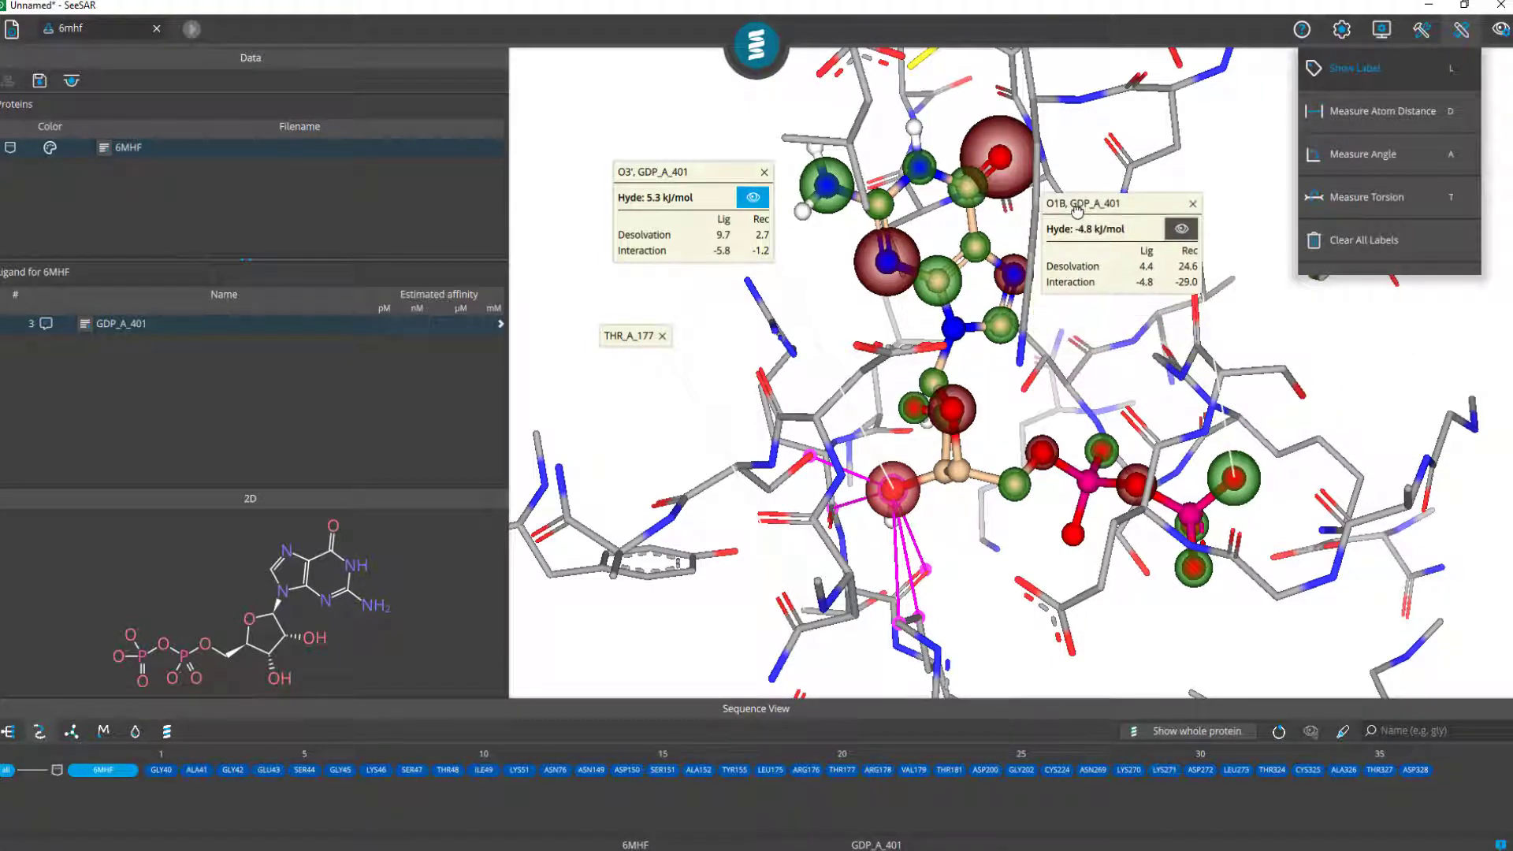
{"action": "left_click", "coordinate": [1182, 230]}
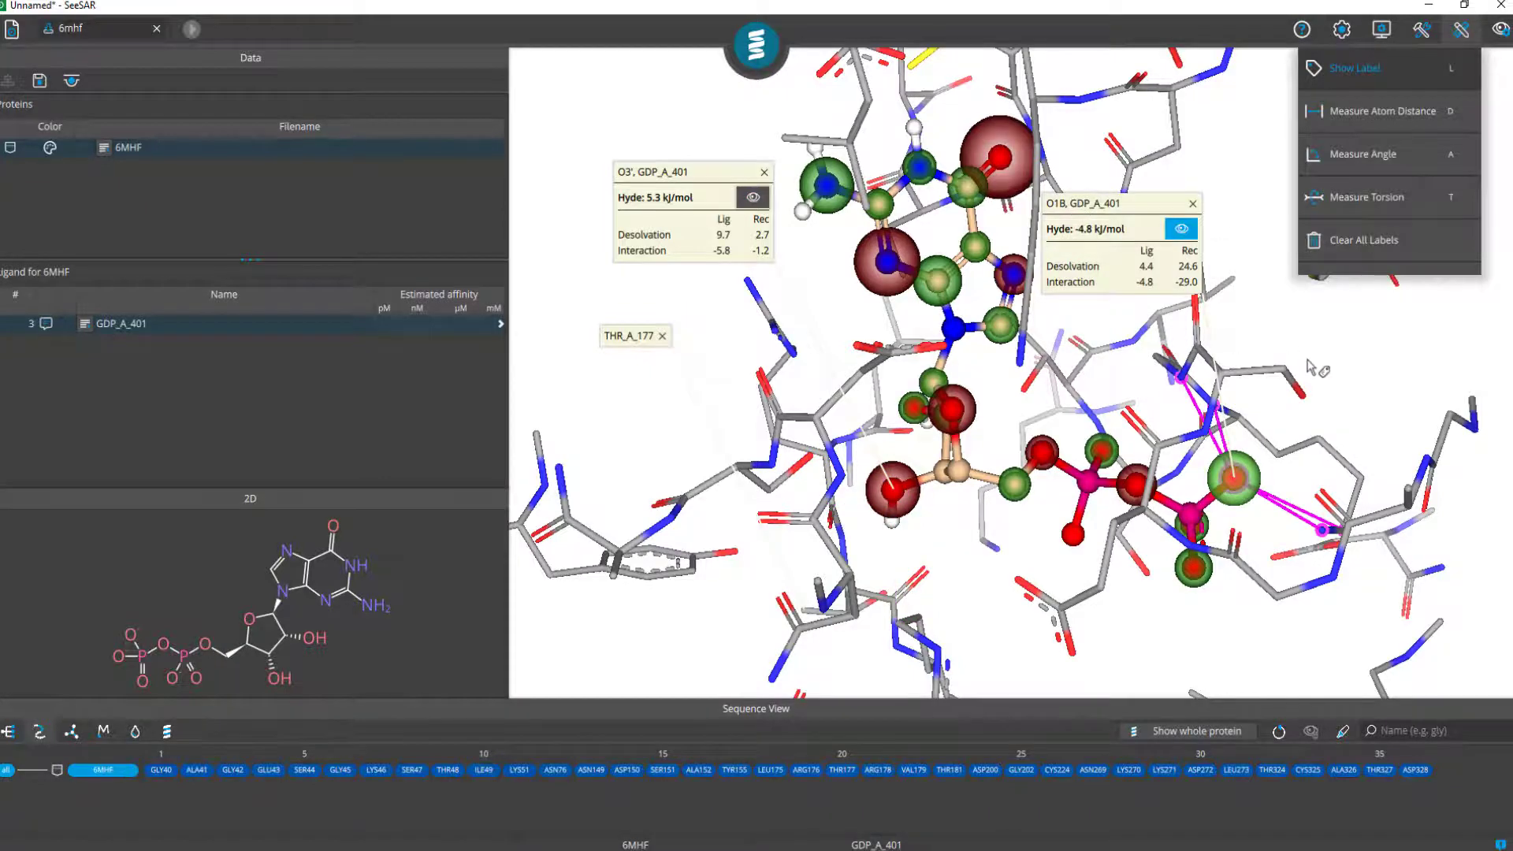
{"action": "left_click_drag", "start_coordinate": [1323, 351], "coordinate": [1131, 426]}
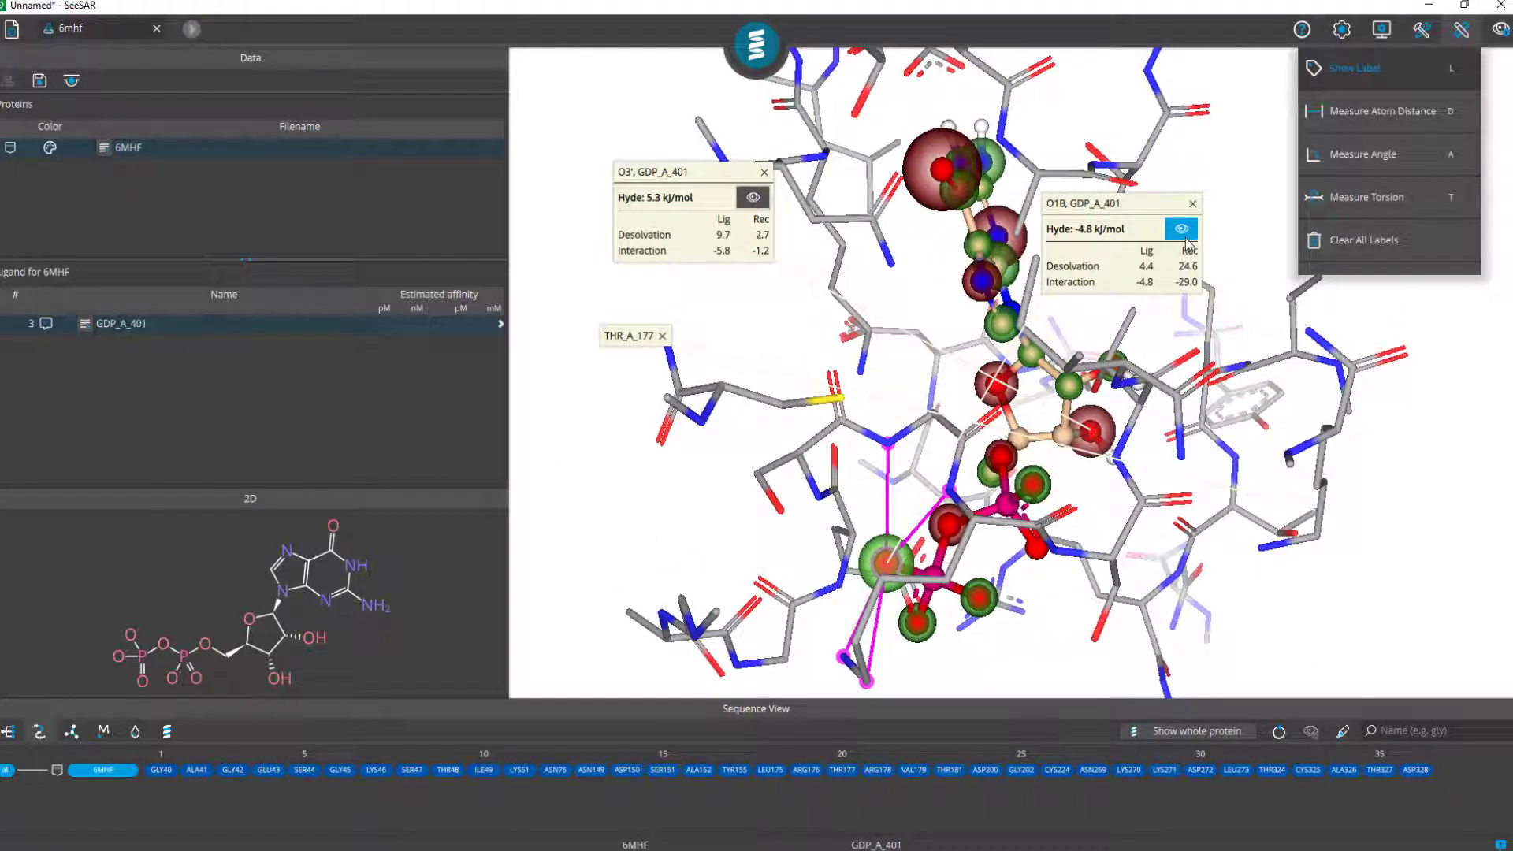
{"action": "left_click_drag", "start_coordinate": [1023, 556], "coordinate": [1017, 378]}
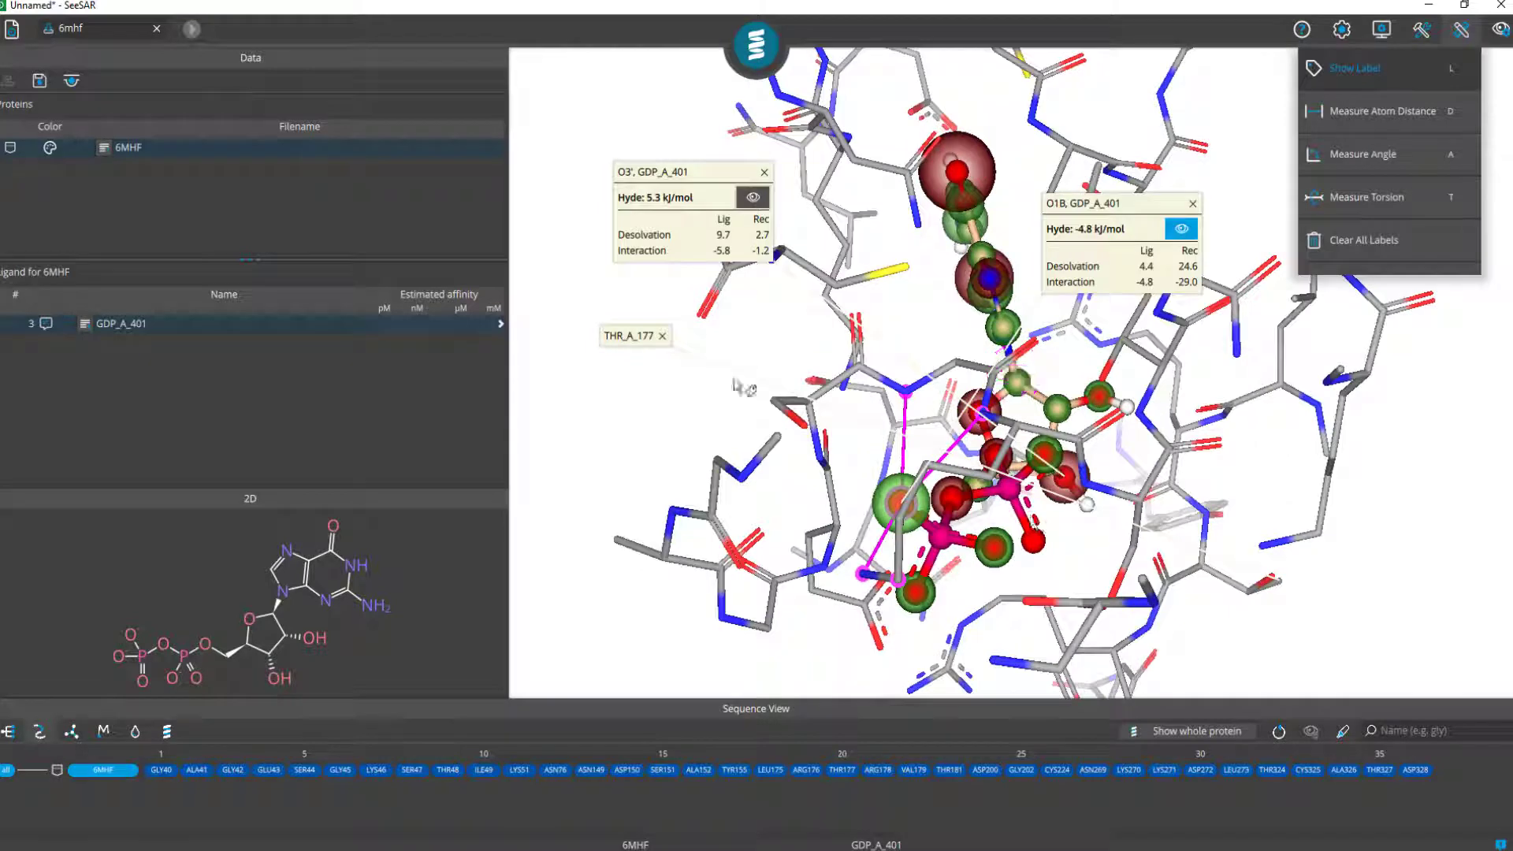
Remove the THR_A_177 and O3' labels, view the O1B contacts from other sides, and clear all remaining labels
{"action": "left_click", "coordinate": [662, 337]}
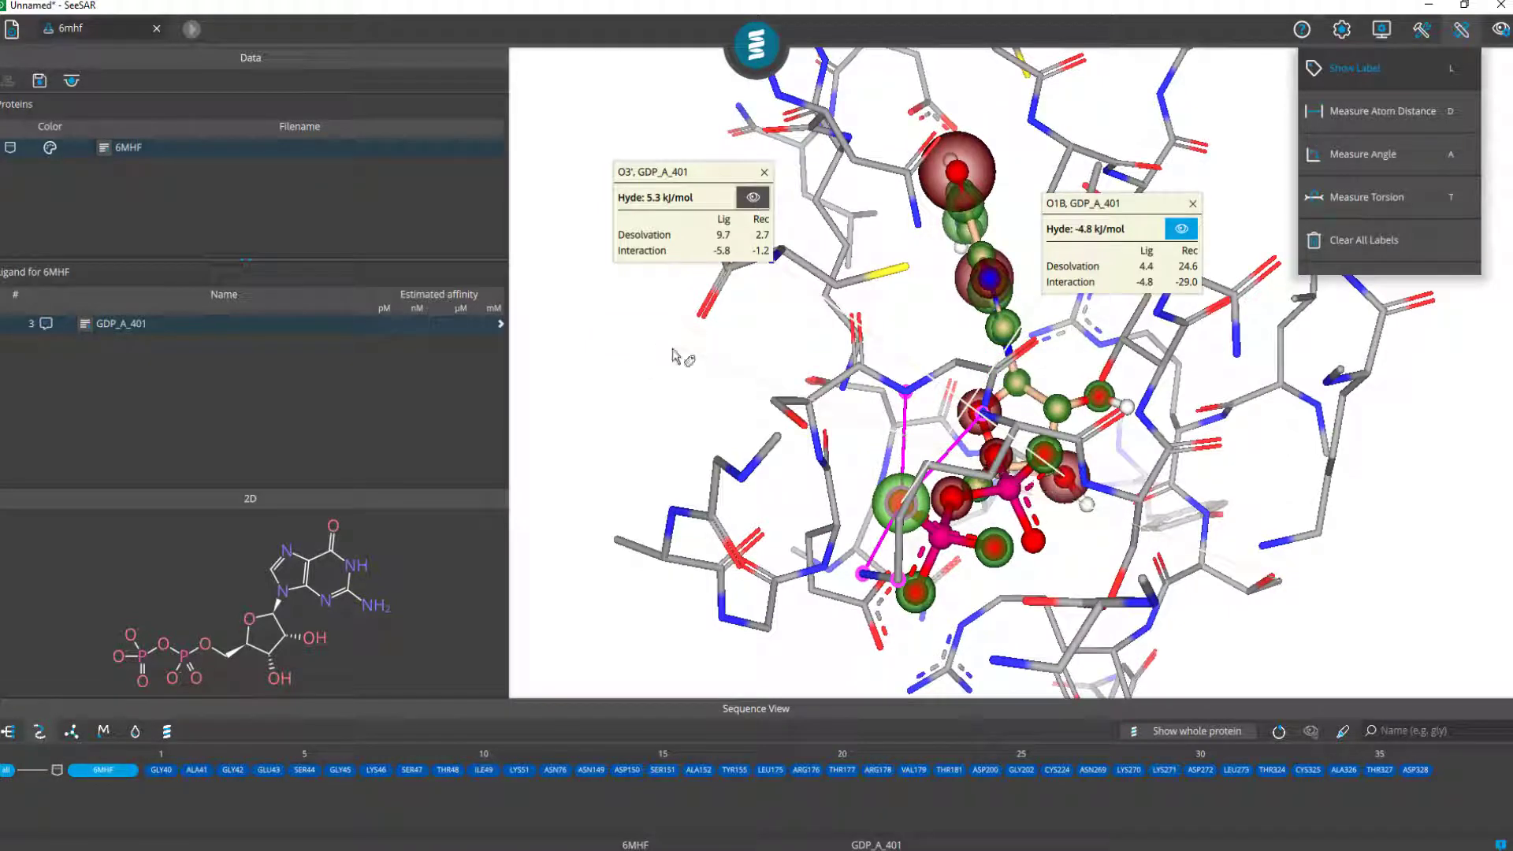
{"action": "left_click", "coordinate": [764, 172]}
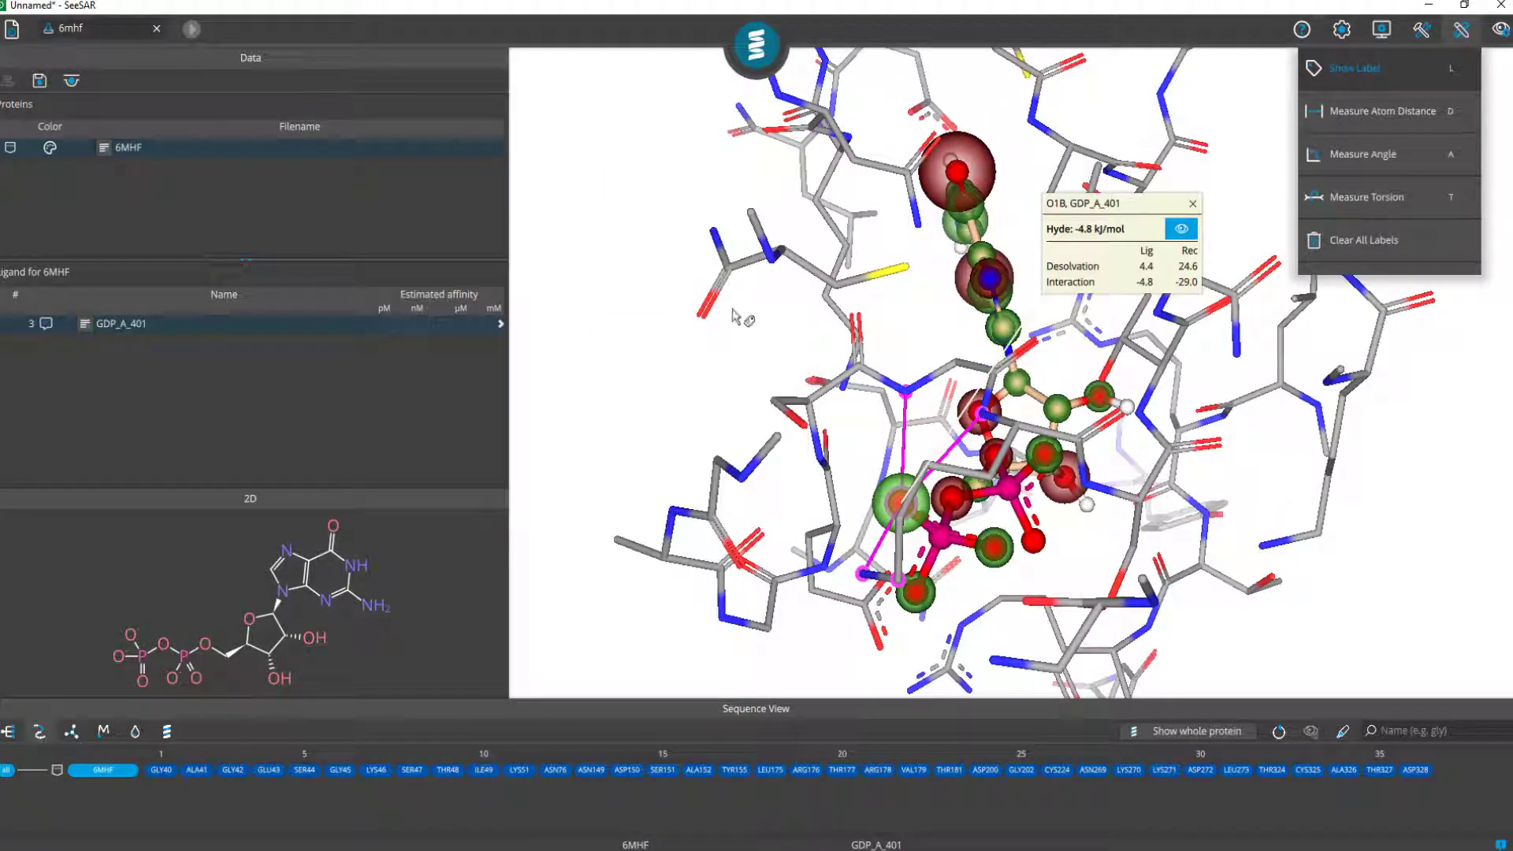
{"action": "left_click_drag", "start_coordinate": [739, 315], "coordinate": [617, 372]}
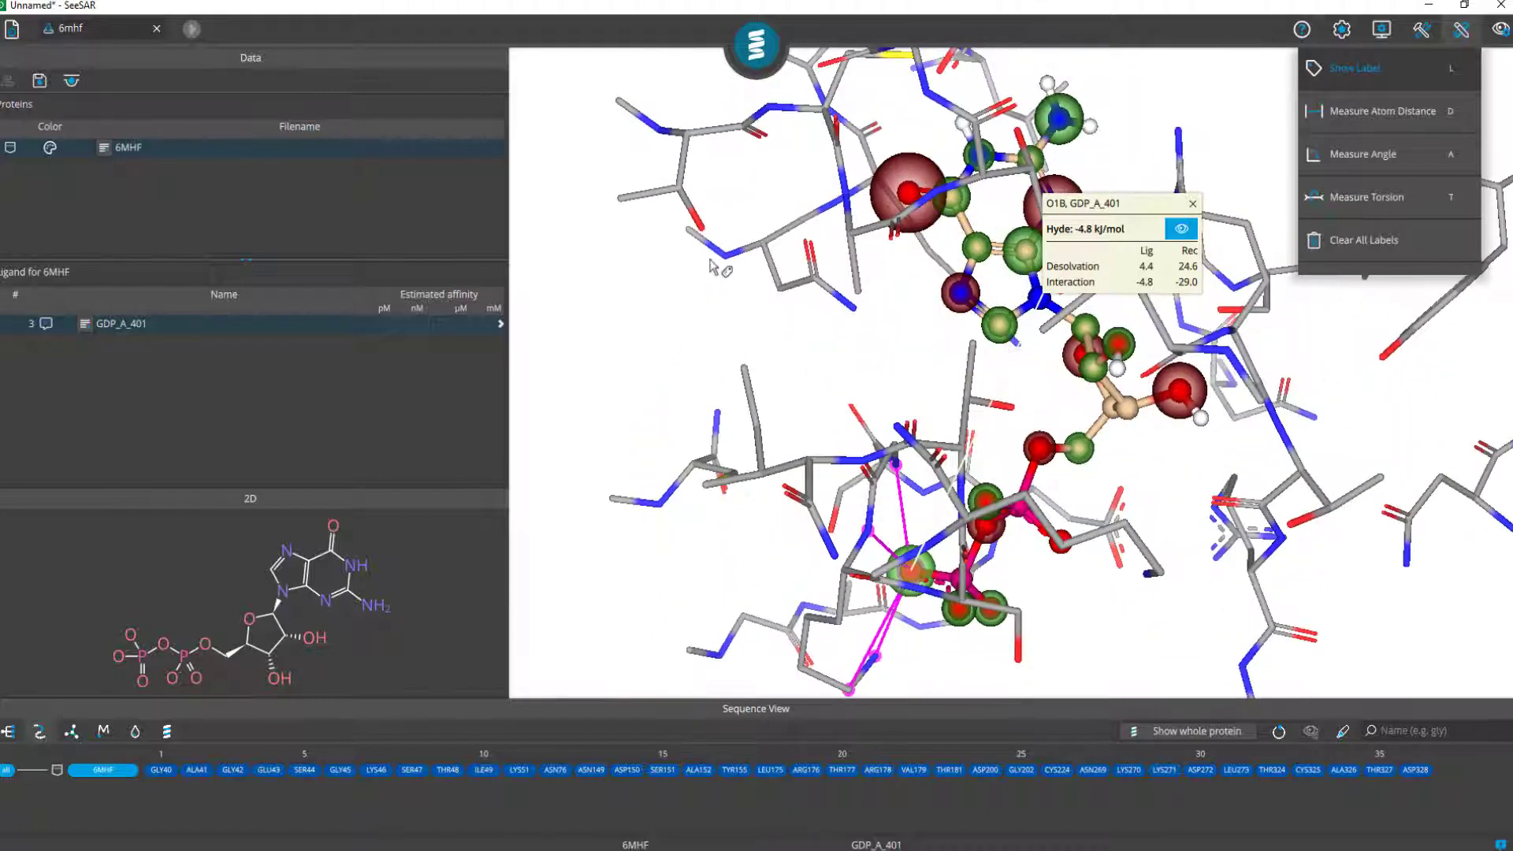
{"action": "left_click_drag", "start_coordinate": [703, 266], "coordinate": [819, 338]}
{"action": "left_click_drag", "start_coordinate": [799, 268], "coordinate": [827, 290]}
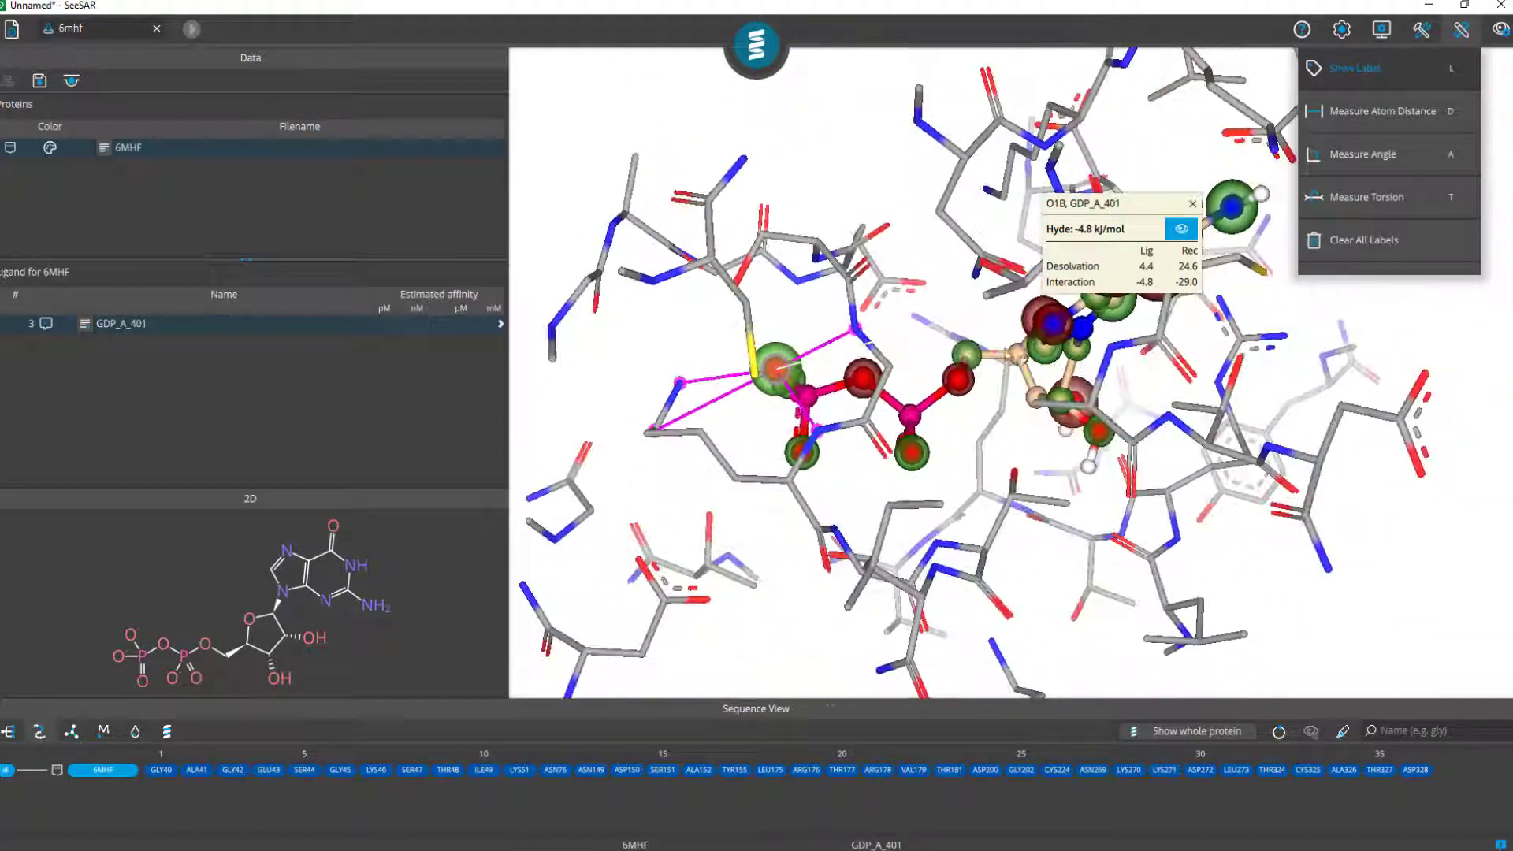
{"action": "left_click", "coordinate": [1387, 246]}
Label the O2B atom on the ligand's terminal phosphate with its Hyde details and remove the label again
{"action": "left_click_drag", "start_coordinate": [798, 238], "coordinate": [848, 383]}
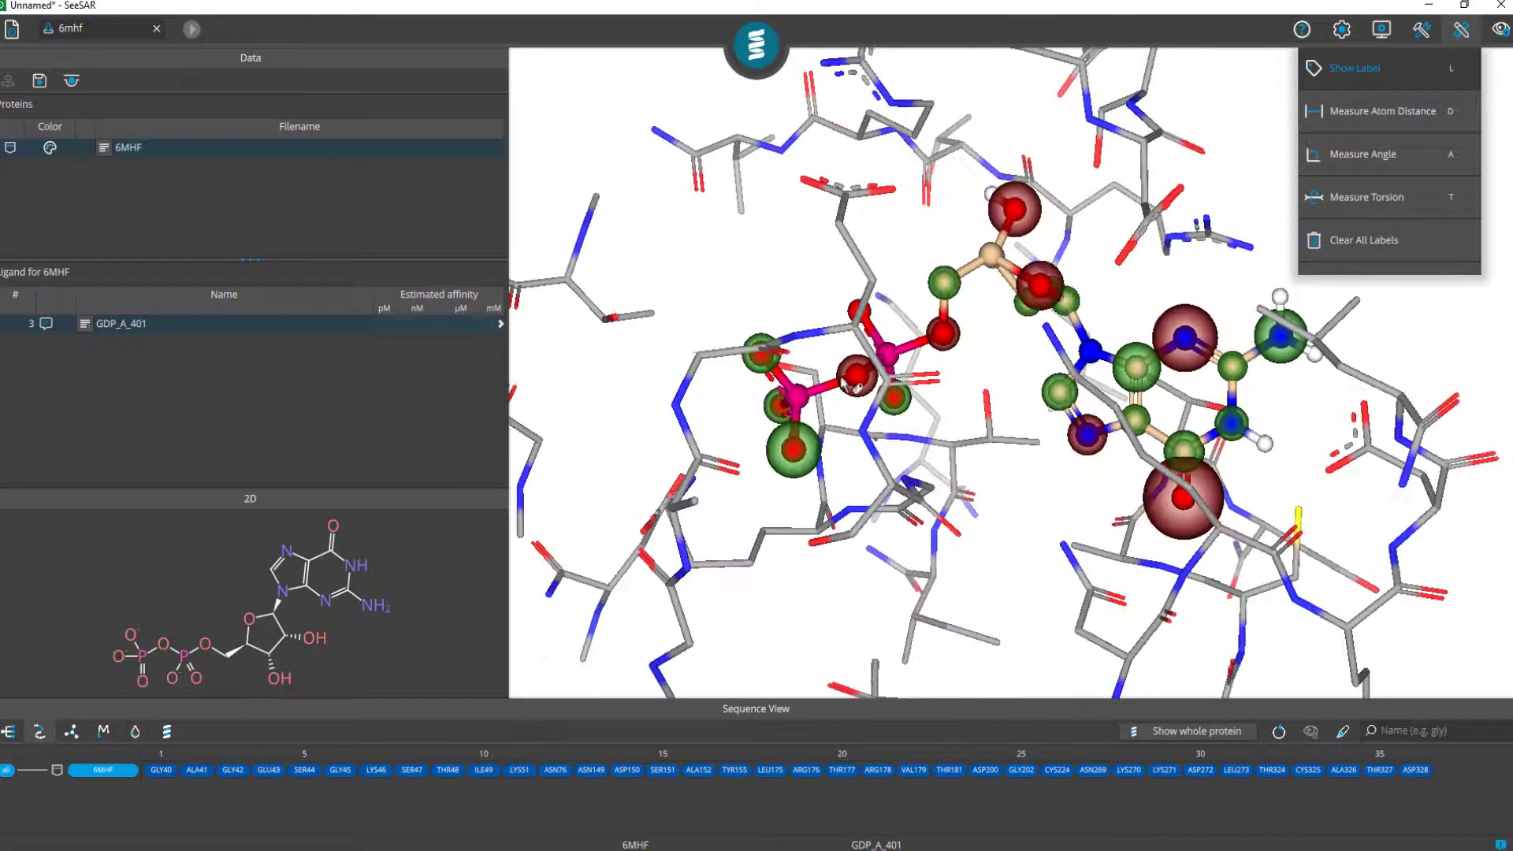
{"action": "scroll", "coordinate": [849, 386], "scroll_direction": "down", "scroll_amount": 5}
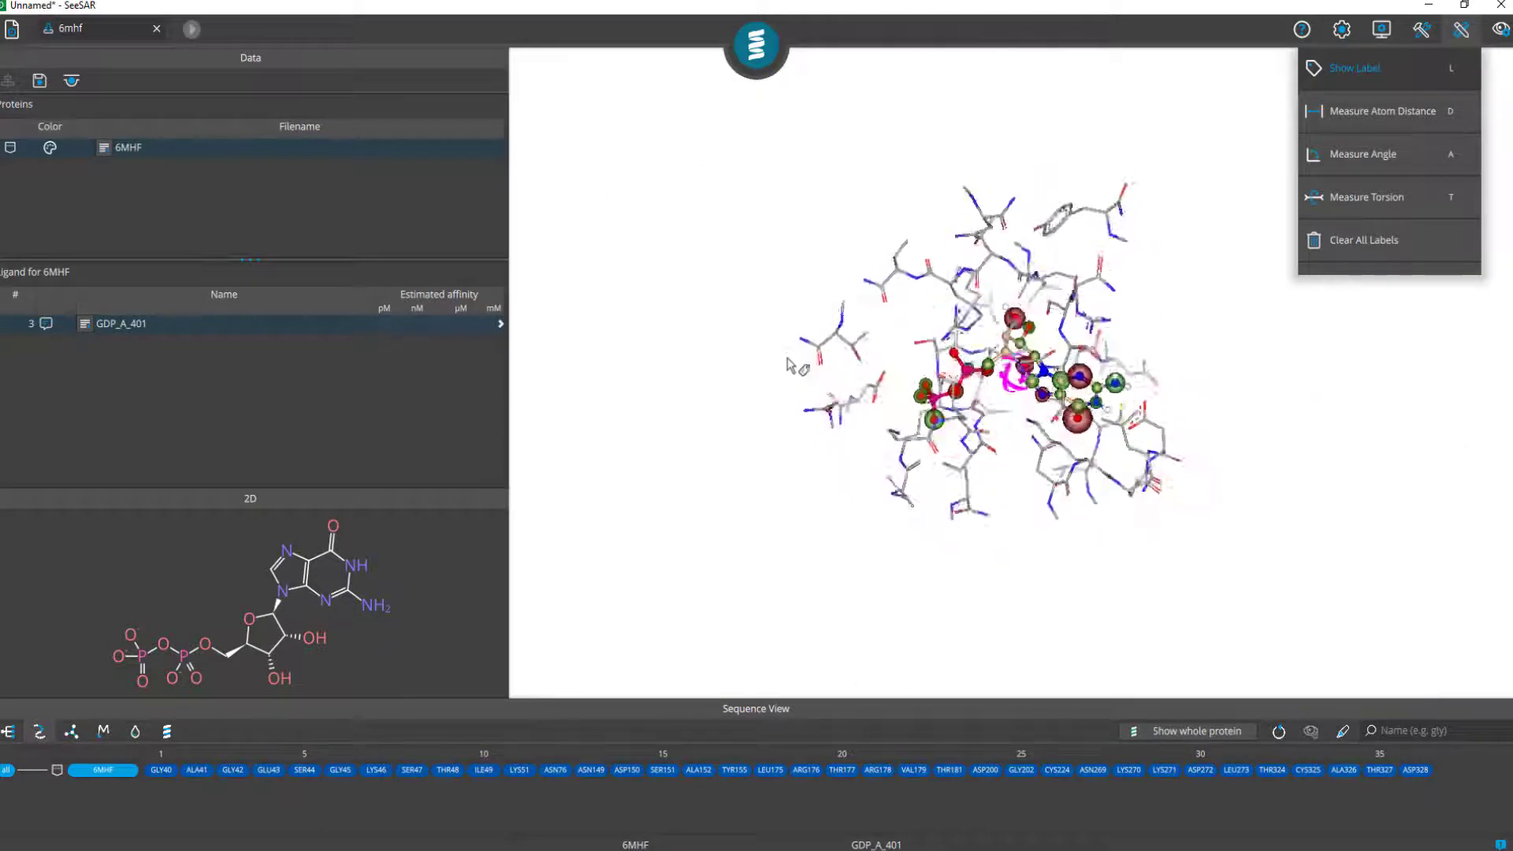
{"action": "scroll", "coordinate": [914, 279], "scroll_direction": "up", "scroll_amount": 5}
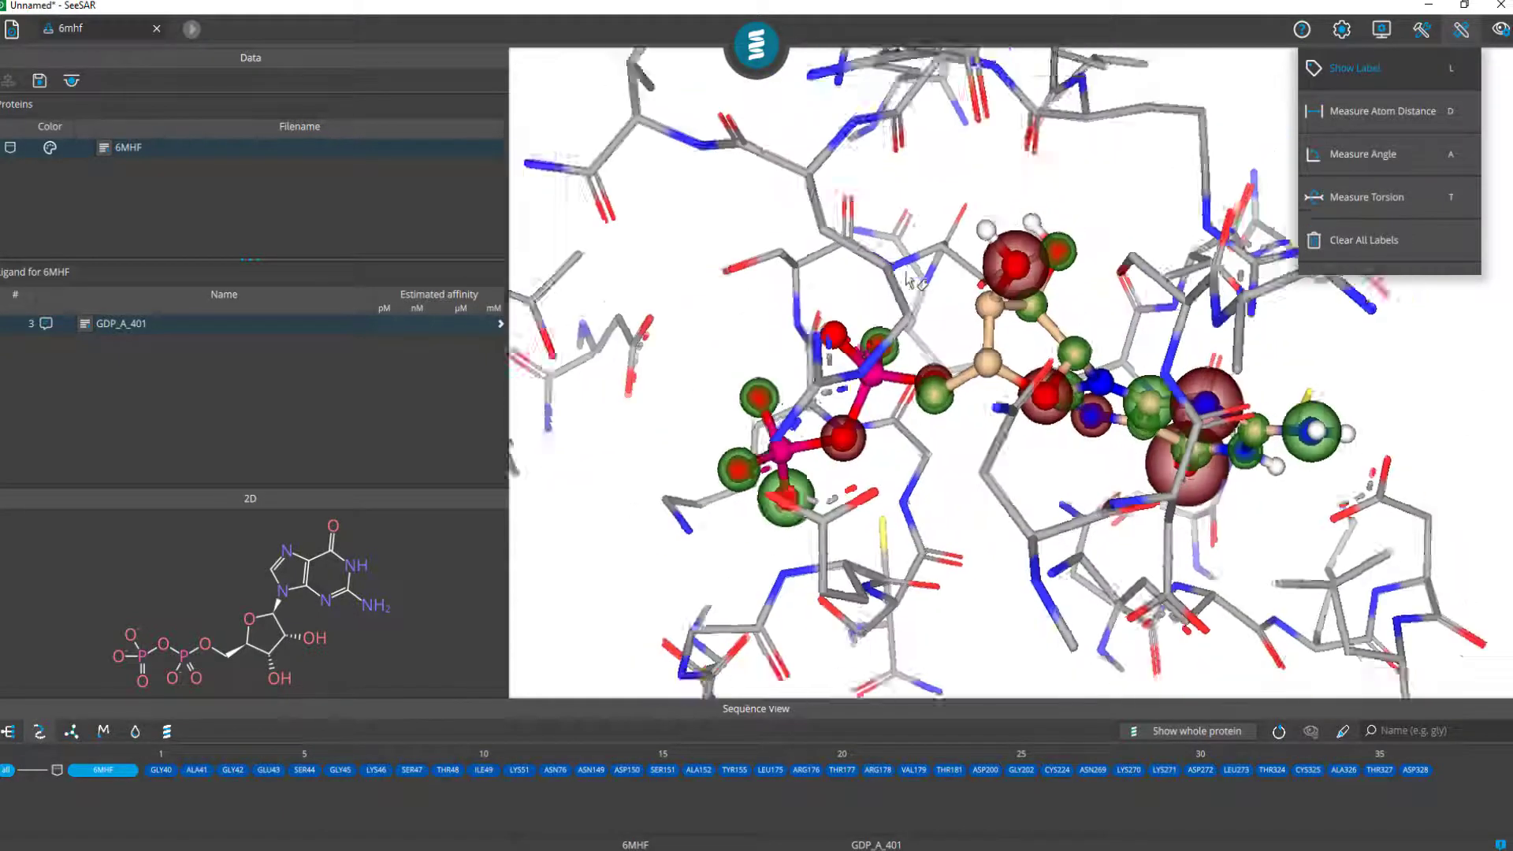
{"action": "scroll", "coordinate": [912, 282], "scroll_direction": "down", "scroll_amount": 3}
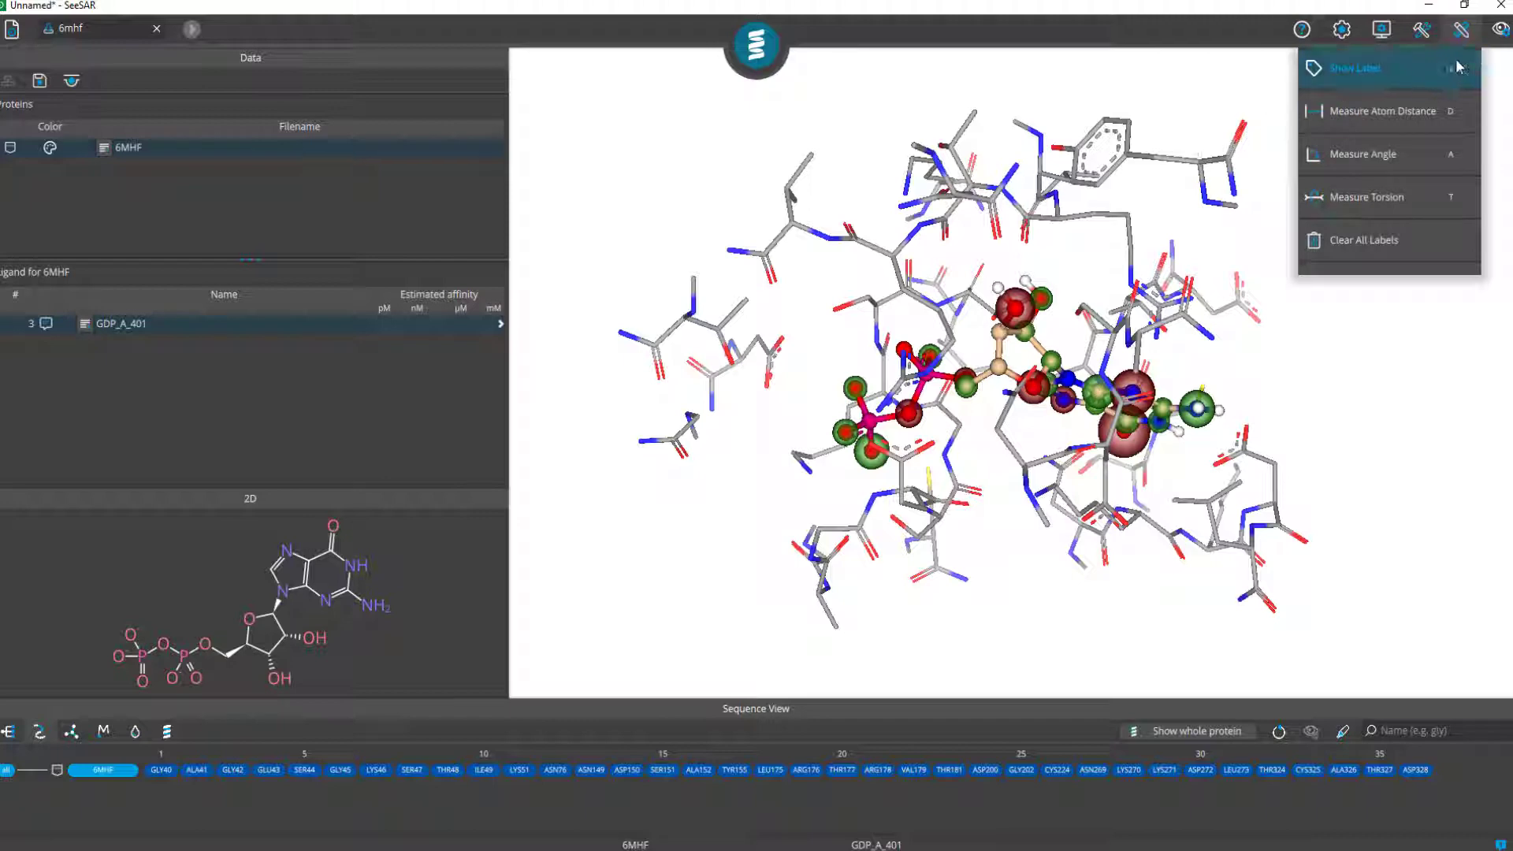
{"action": "left_click", "coordinate": [1357, 75]}
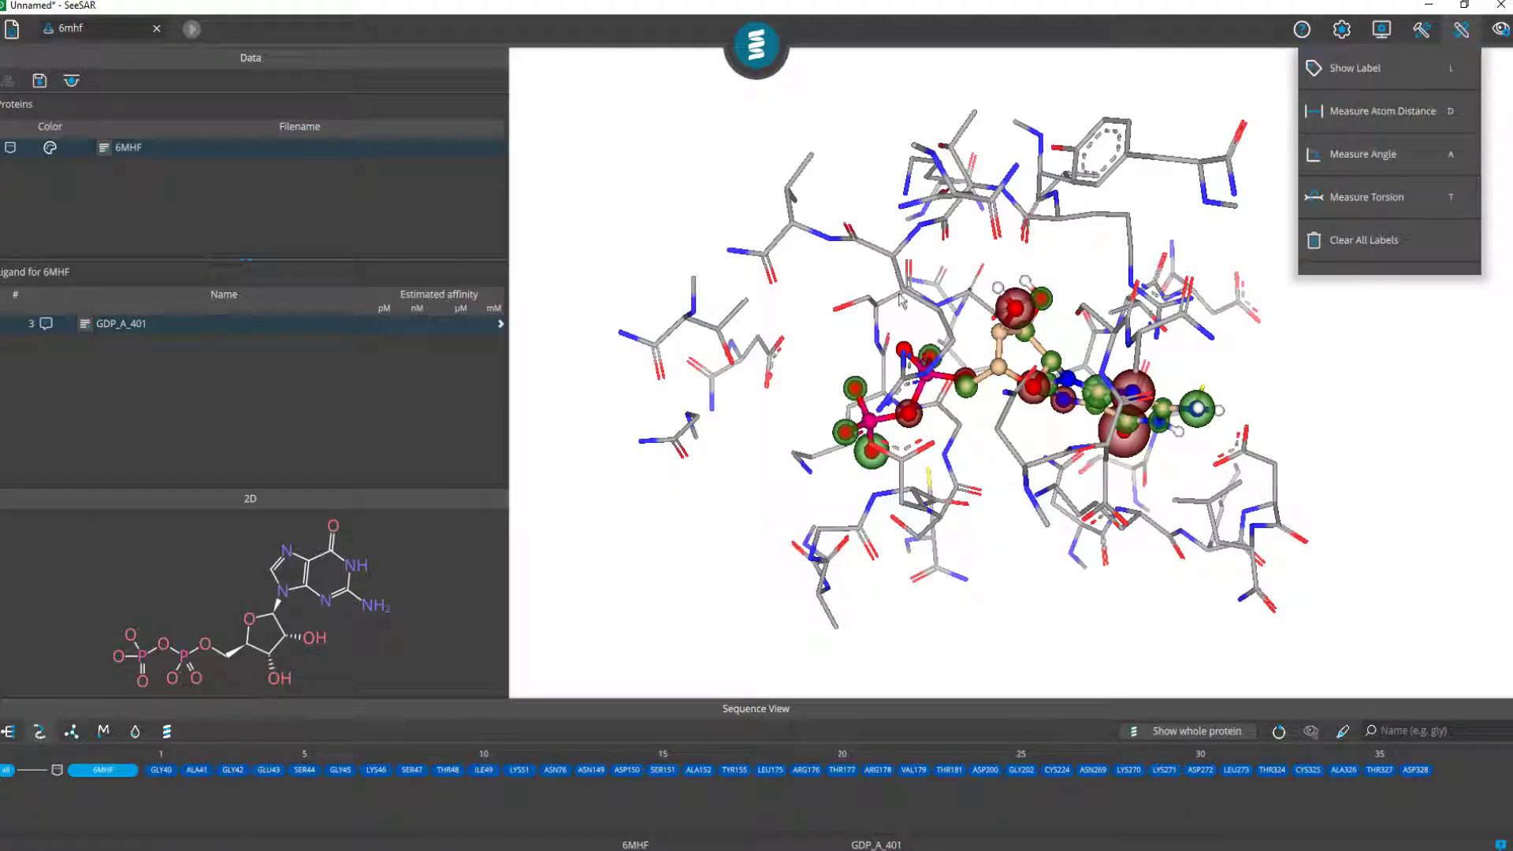
{"action": "scroll", "coordinate": [789, 368], "scroll_direction": "up", "scroll_amount": 5}
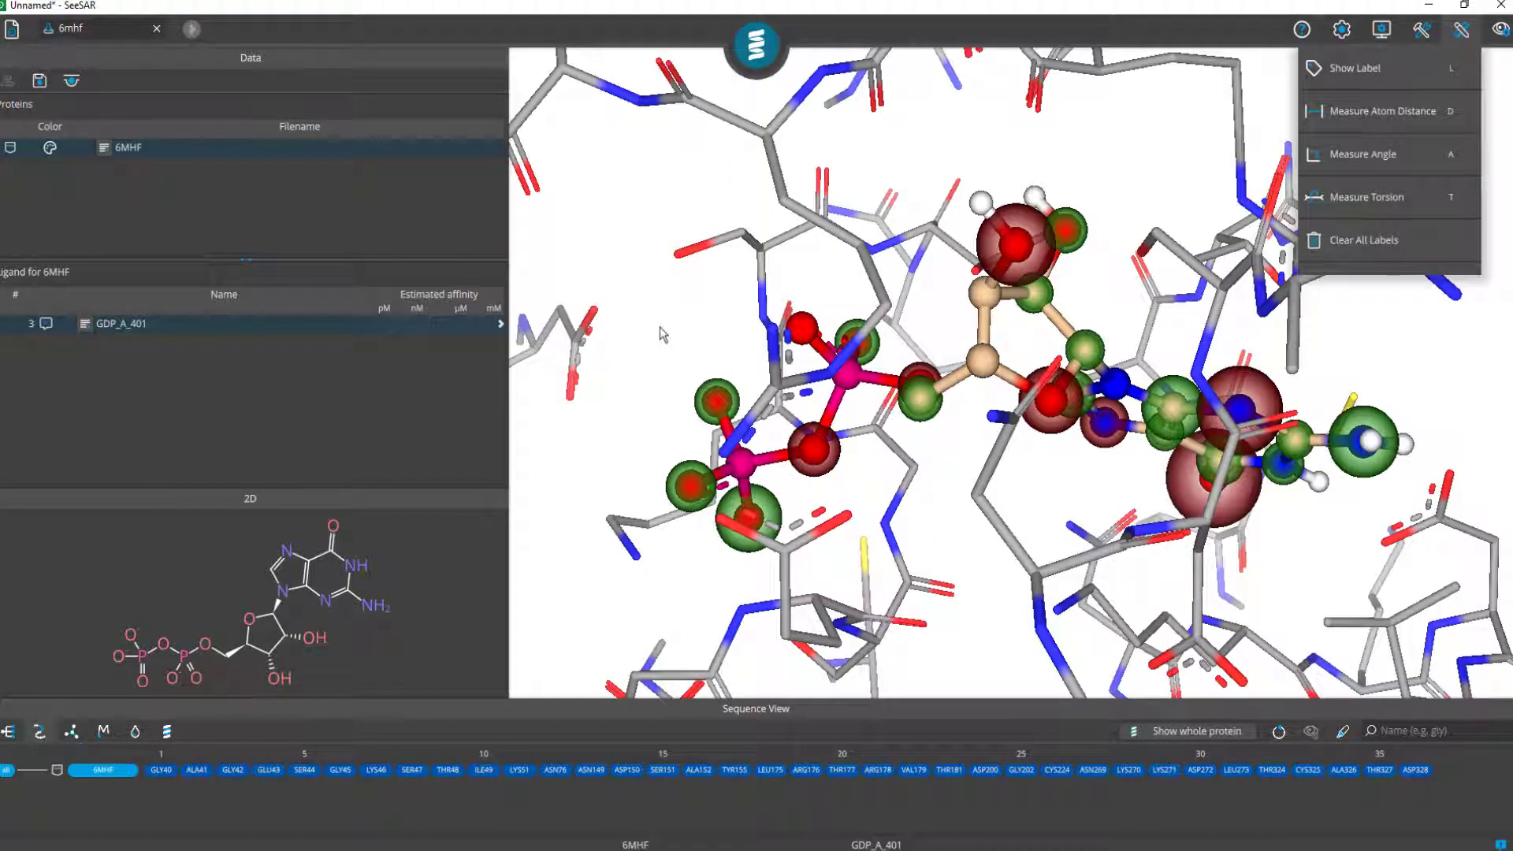
{"action": "key", "text": "l"}
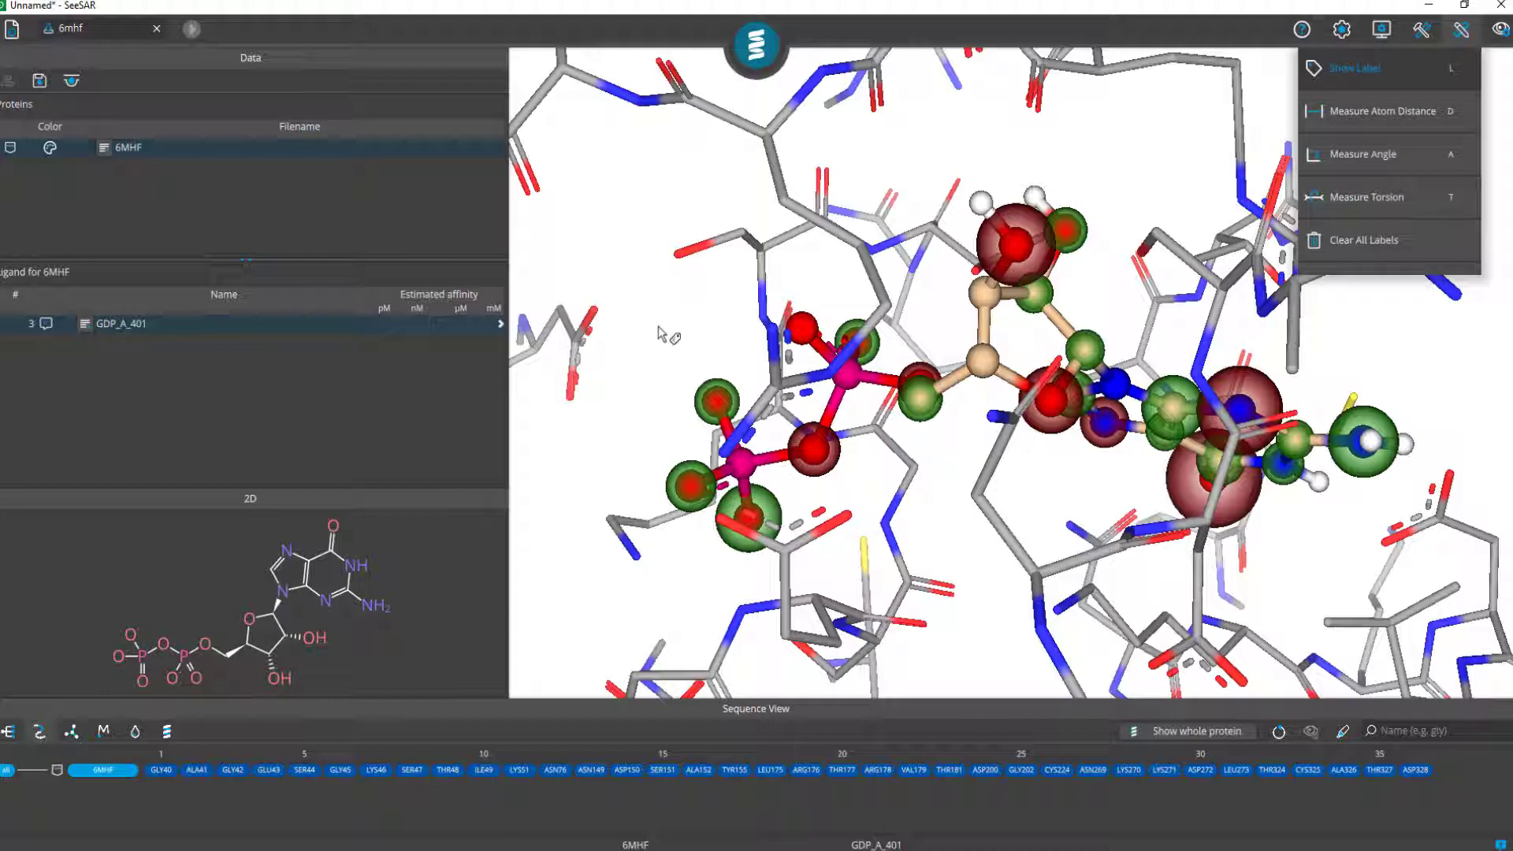
{"action": "left_click", "coordinate": [717, 408]}
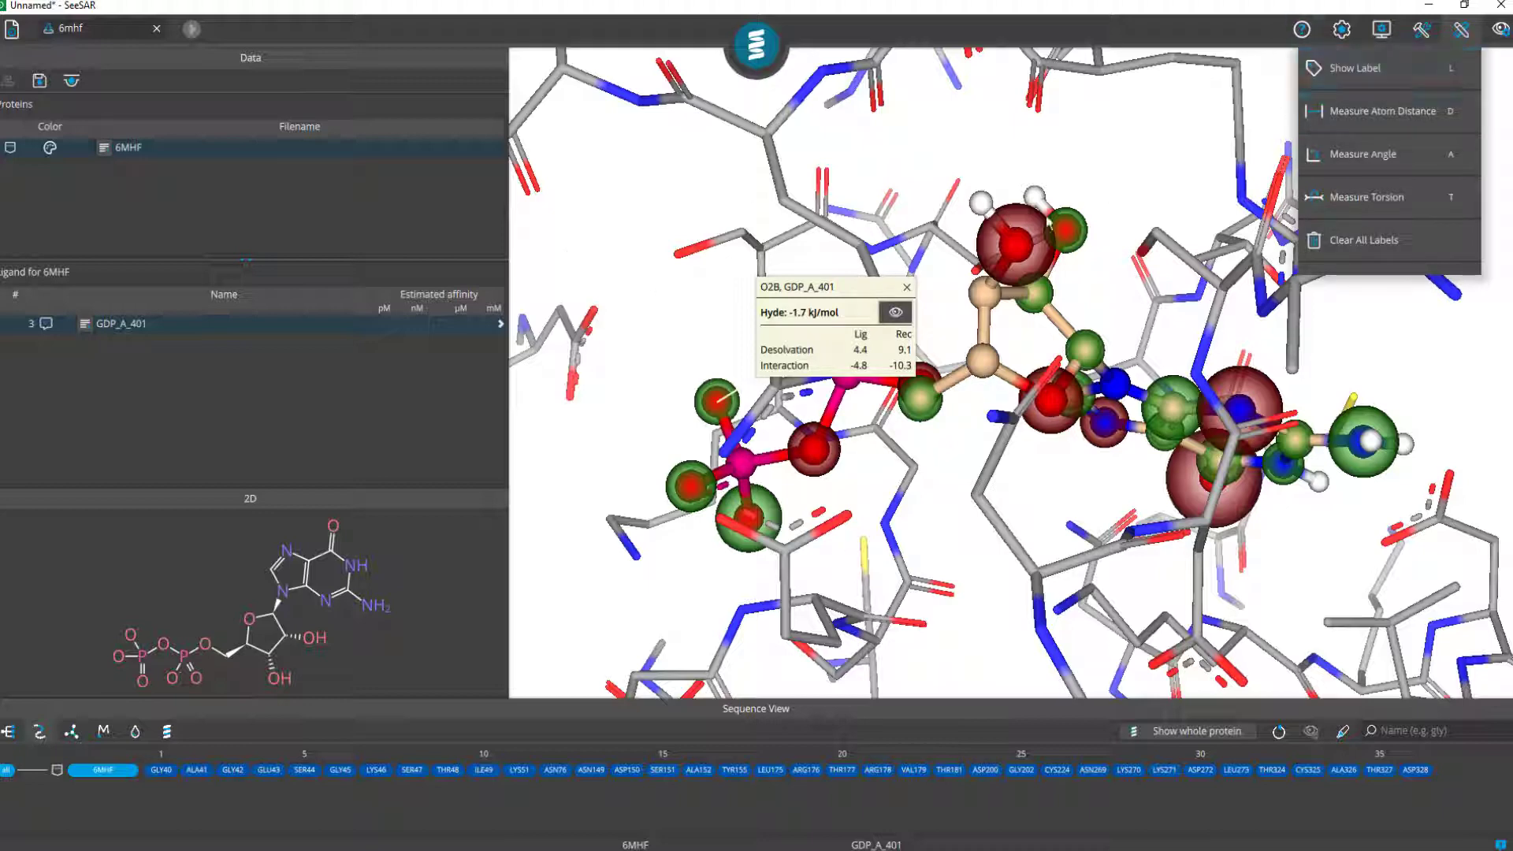
{"action": "left_click", "coordinate": [906, 289]}
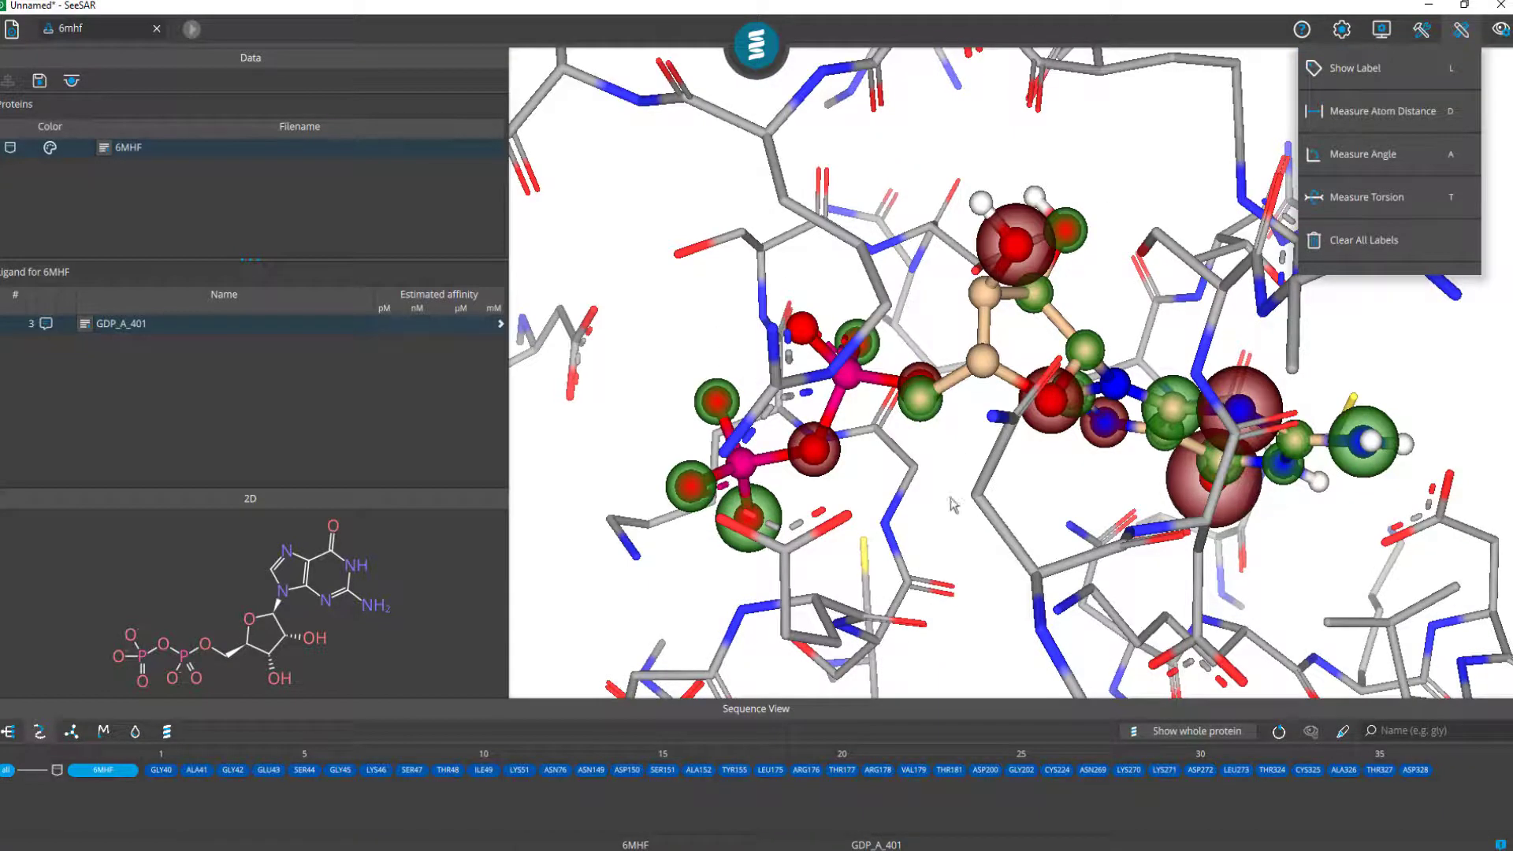
Label the ligand's O6 and O1B atoms with their Hyde details and place the labels in free space on opposite sides of the binding site
{"action": "scroll", "coordinate": [960, 476], "scroll_direction": "down", "scroll_amount": 5}
{"action": "left_click_drag", "start_coordinate": [1051, 223], "coordinate": [843, 408]}
{"action": "scroll", "coordinate": [881, 355], "scroll_direction": "up", "scroll_amount": 5}
{"action": "left_click_drag", "start_coordinate": [819, 302], "coordinate": [861, 346]}
{"action": "key", "text": "l"}
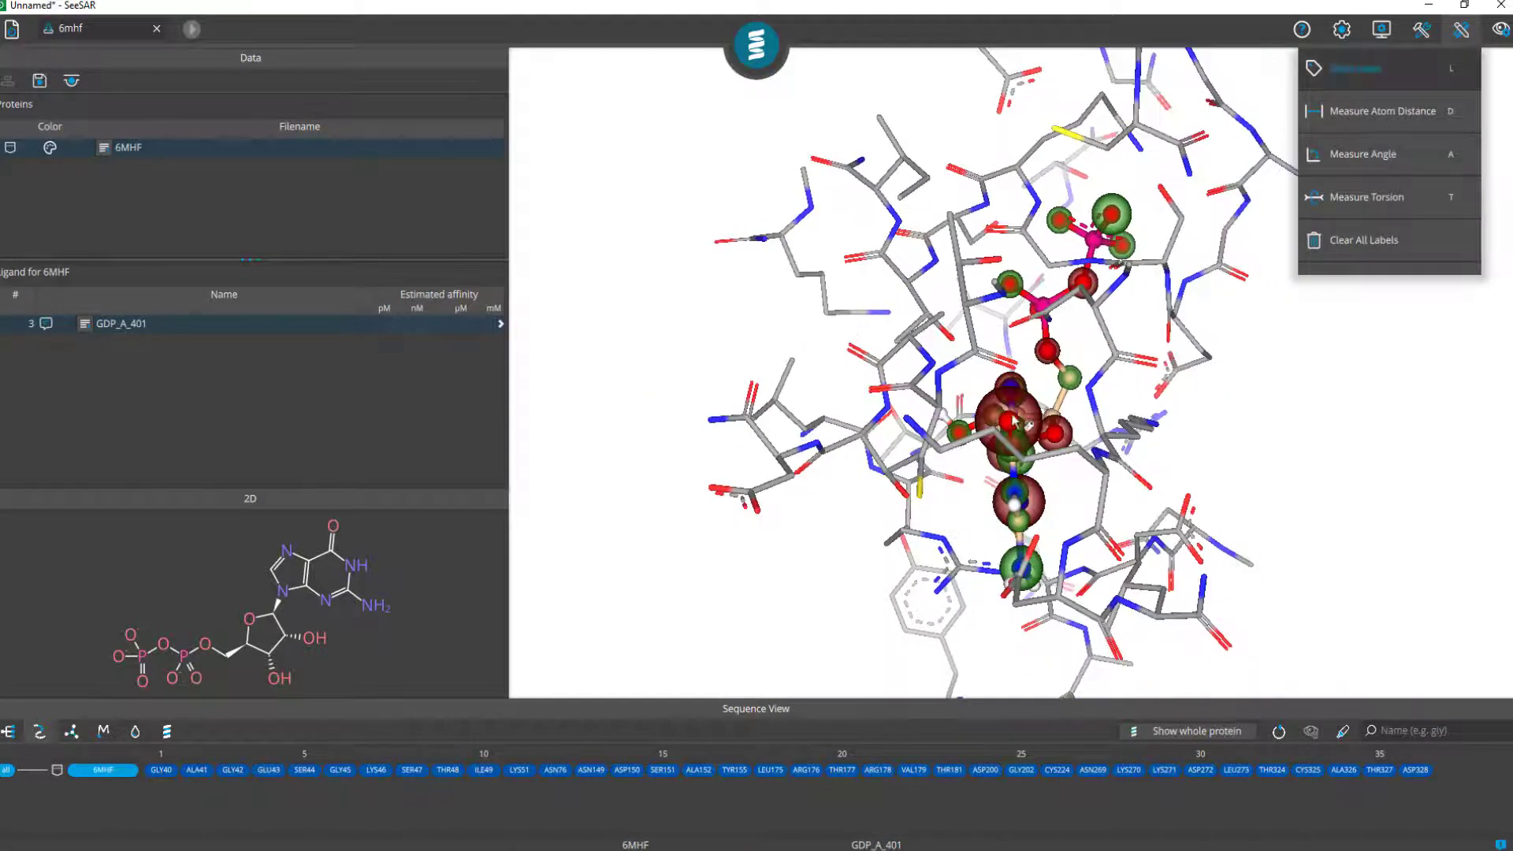
{"action": "left_click", "coordinate": [1012, 418]}
{"action": "left_click_drag", "start_coordinate": [1110, 306], "coordinate": [628, 181]}
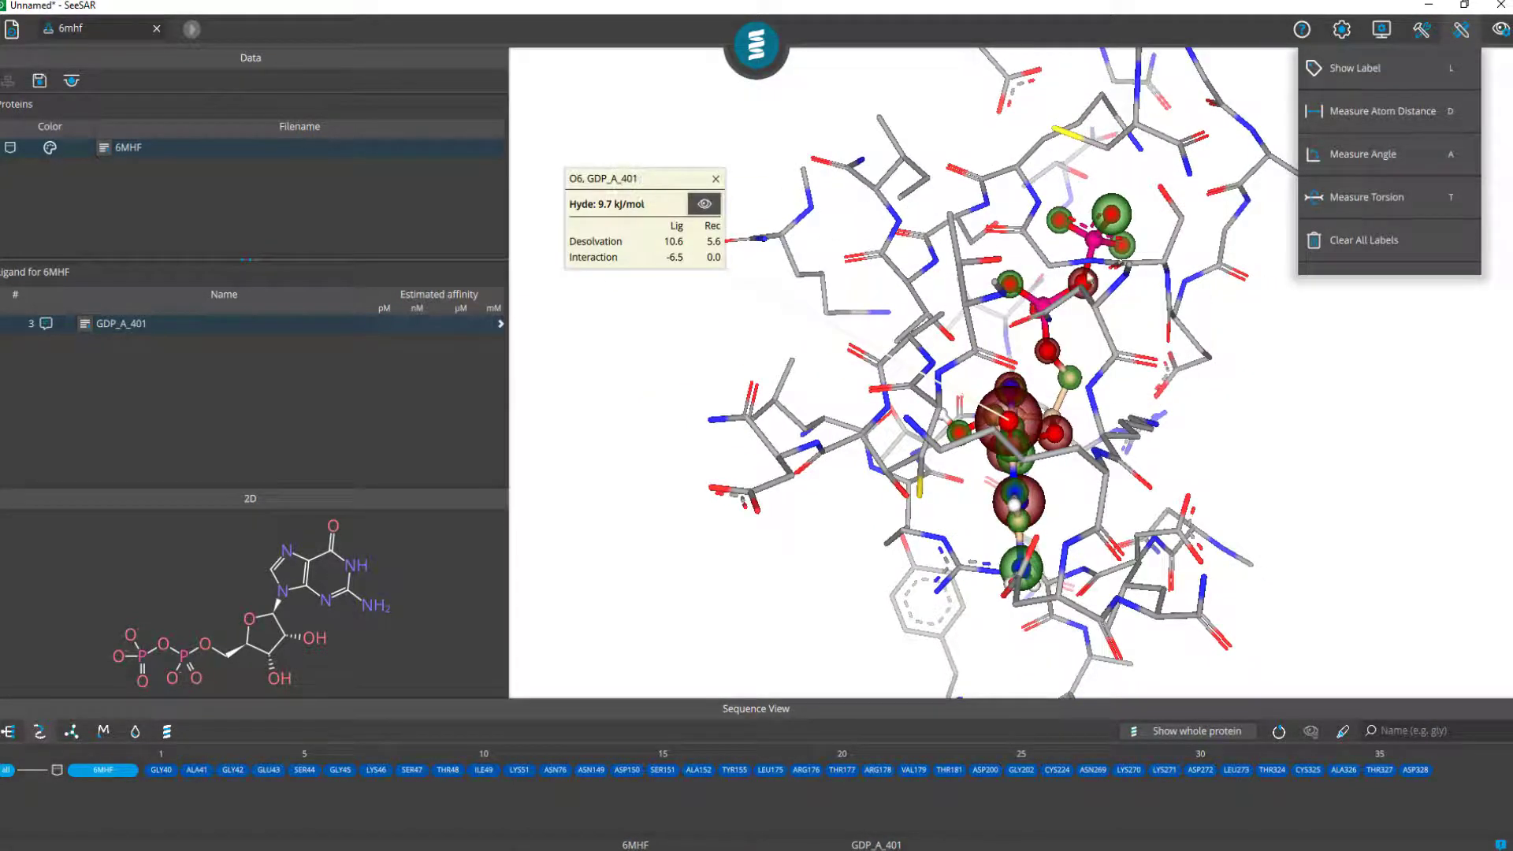
{"action": "left_click", "coordinate": [1115, 219]}
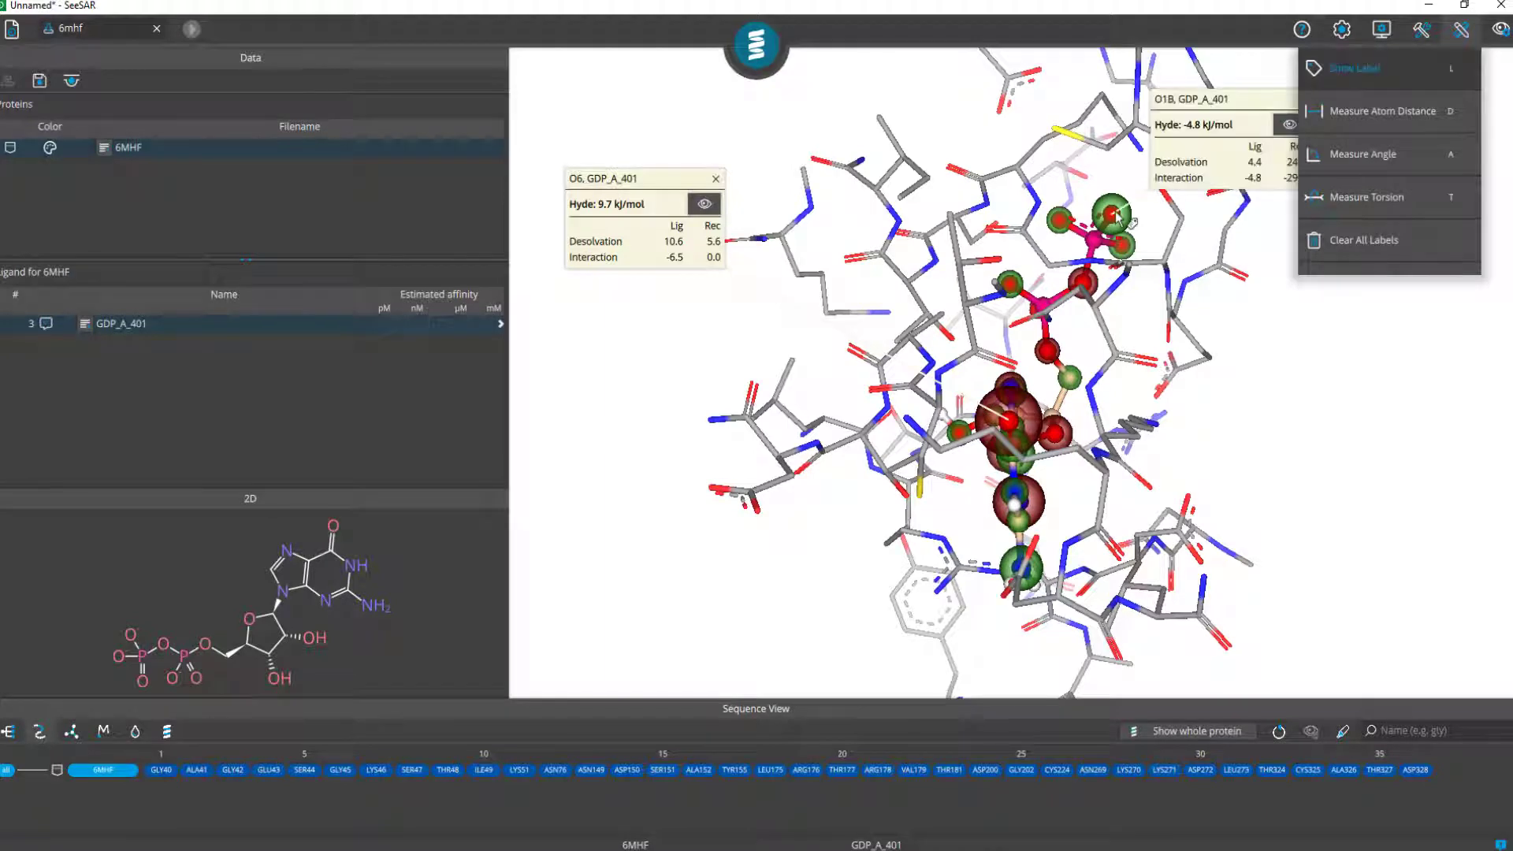
{"action": "left_click_drag", "start_coordinate": [1198, 102], "coordinate": [1263, 426]}
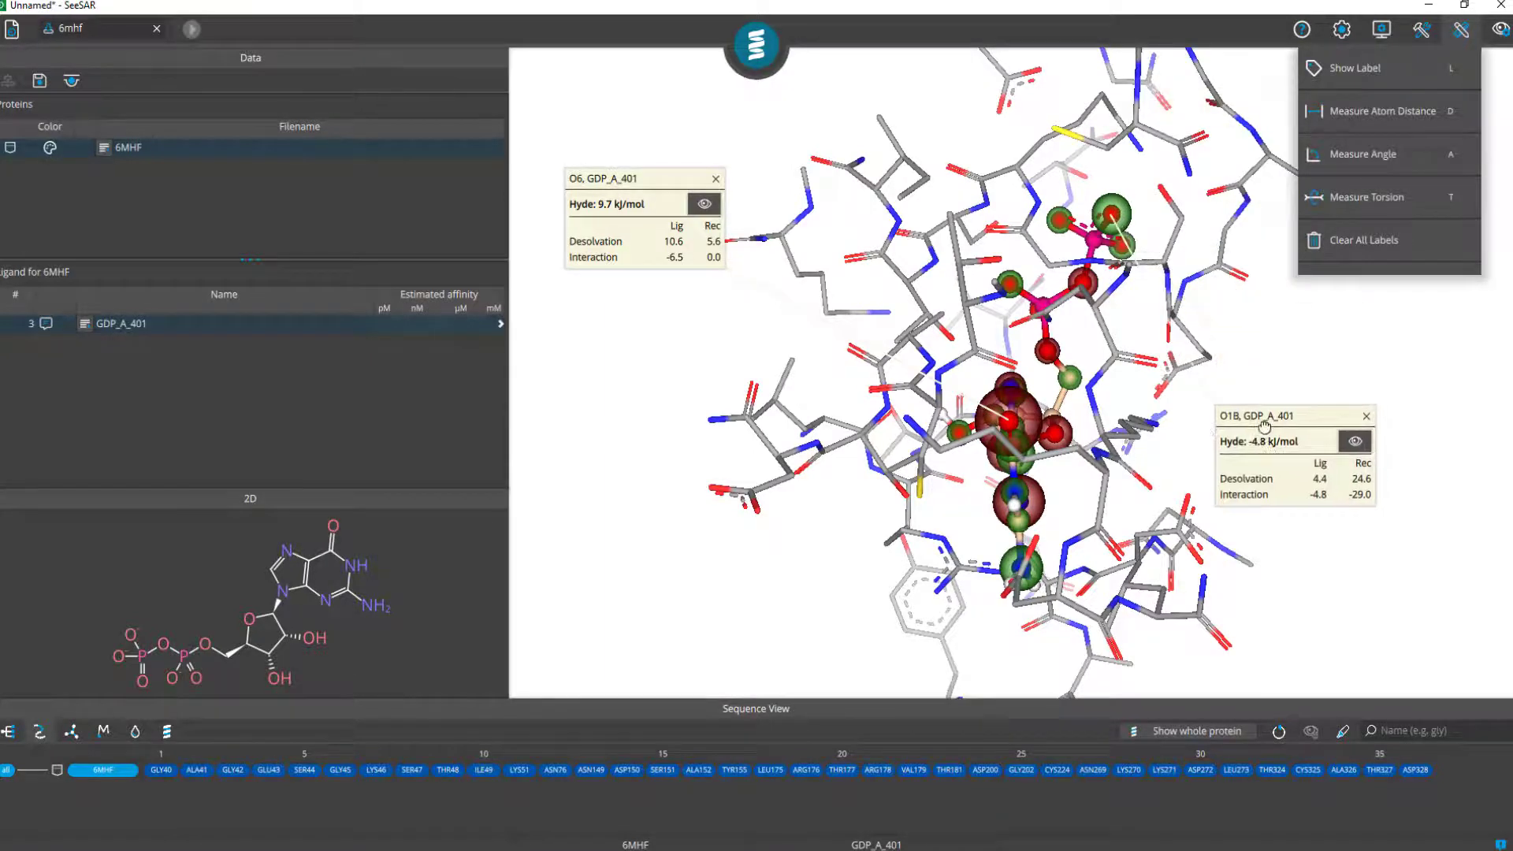
View the ligand with its O6 and O1B labels from another side and clear all labels
{"action": "left_click_drag", "start_coordinate": [923, 256], "coordinate": [796, 294]}
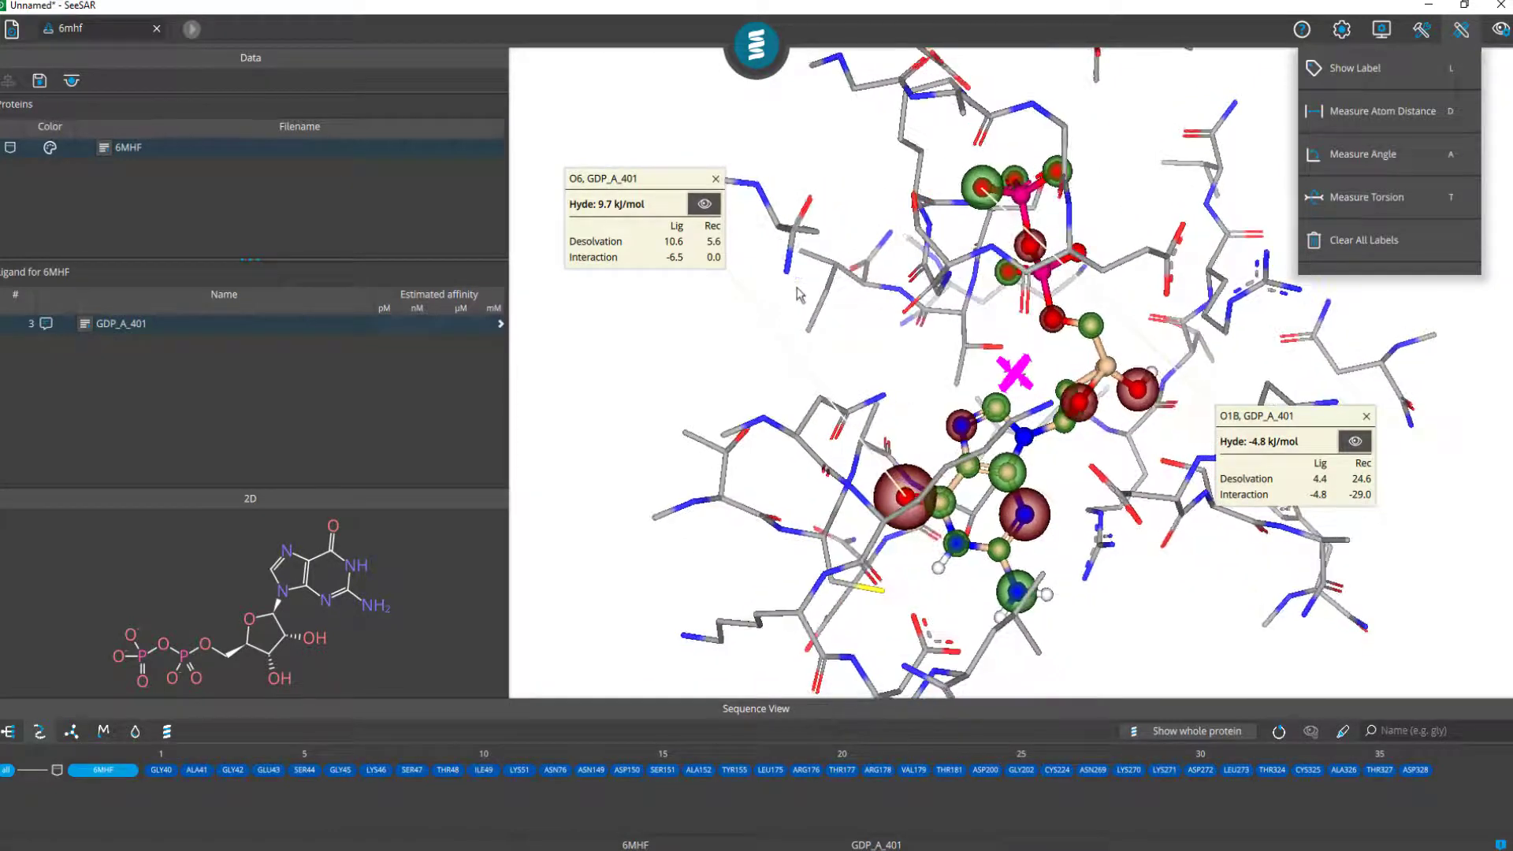
{"action": "left_click", "coordinate": [769, 56]}
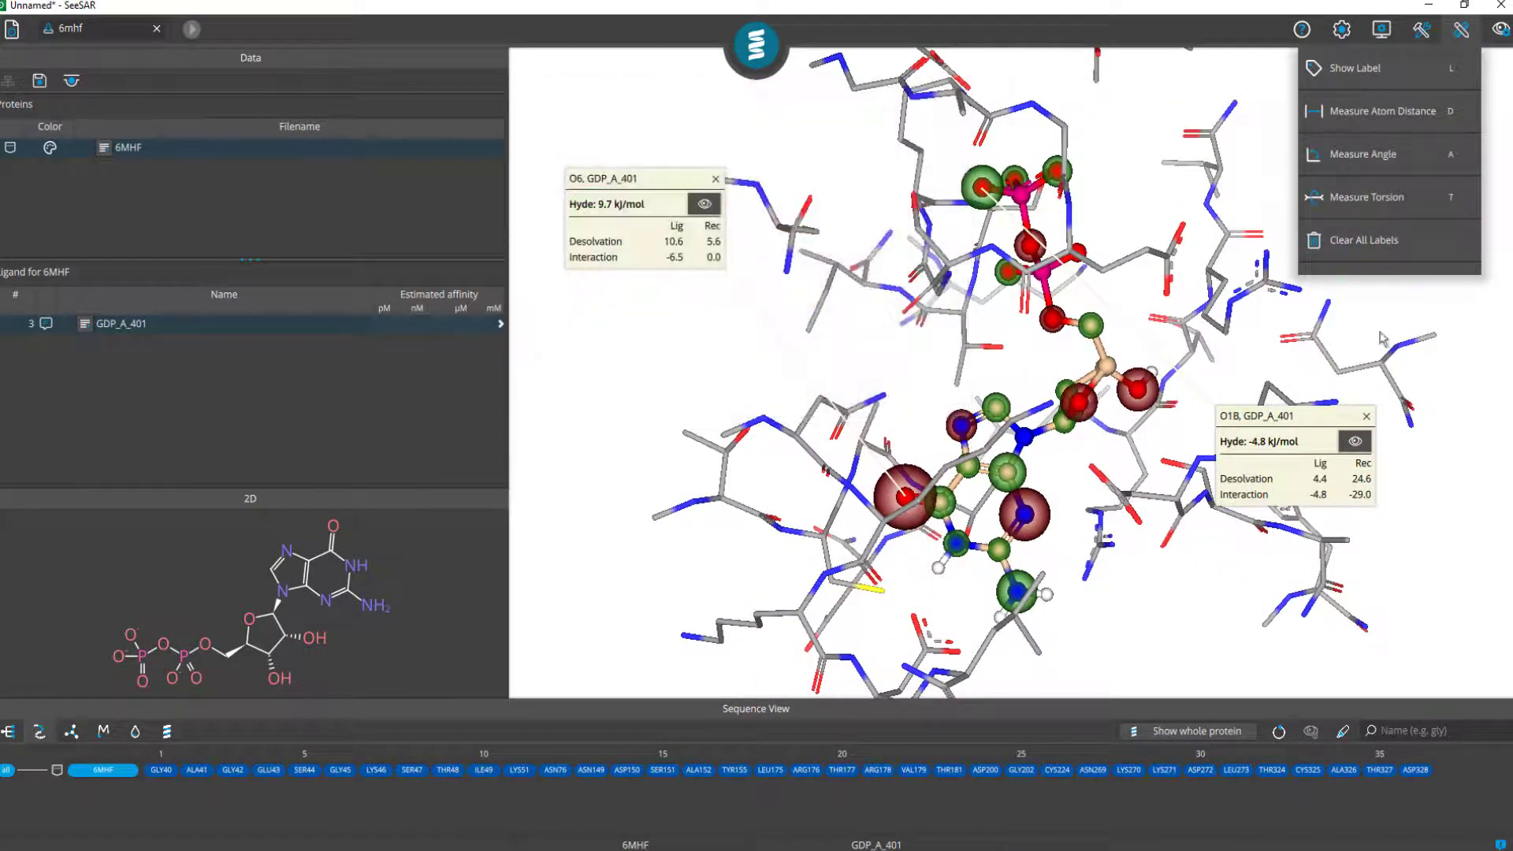
{"action": "left_click", "coordinate": [1376, 247]}
Measure the distance from a ligand ribose carbon to a nearby residue's end atom, place the distance label in free space, and remove the measurement
{"action": "left_click_drag", "start_coordinate": [882, 267], "coordinate": [1014, 270]}
{"action": "scroll", "coordinate": [827, 285], "scroll_direction": "up", "scroll_amount": 3}
{"action": "scroll", "coordinate": [823, 349], "scroll_direction": "down", "scroll_amount": 3}
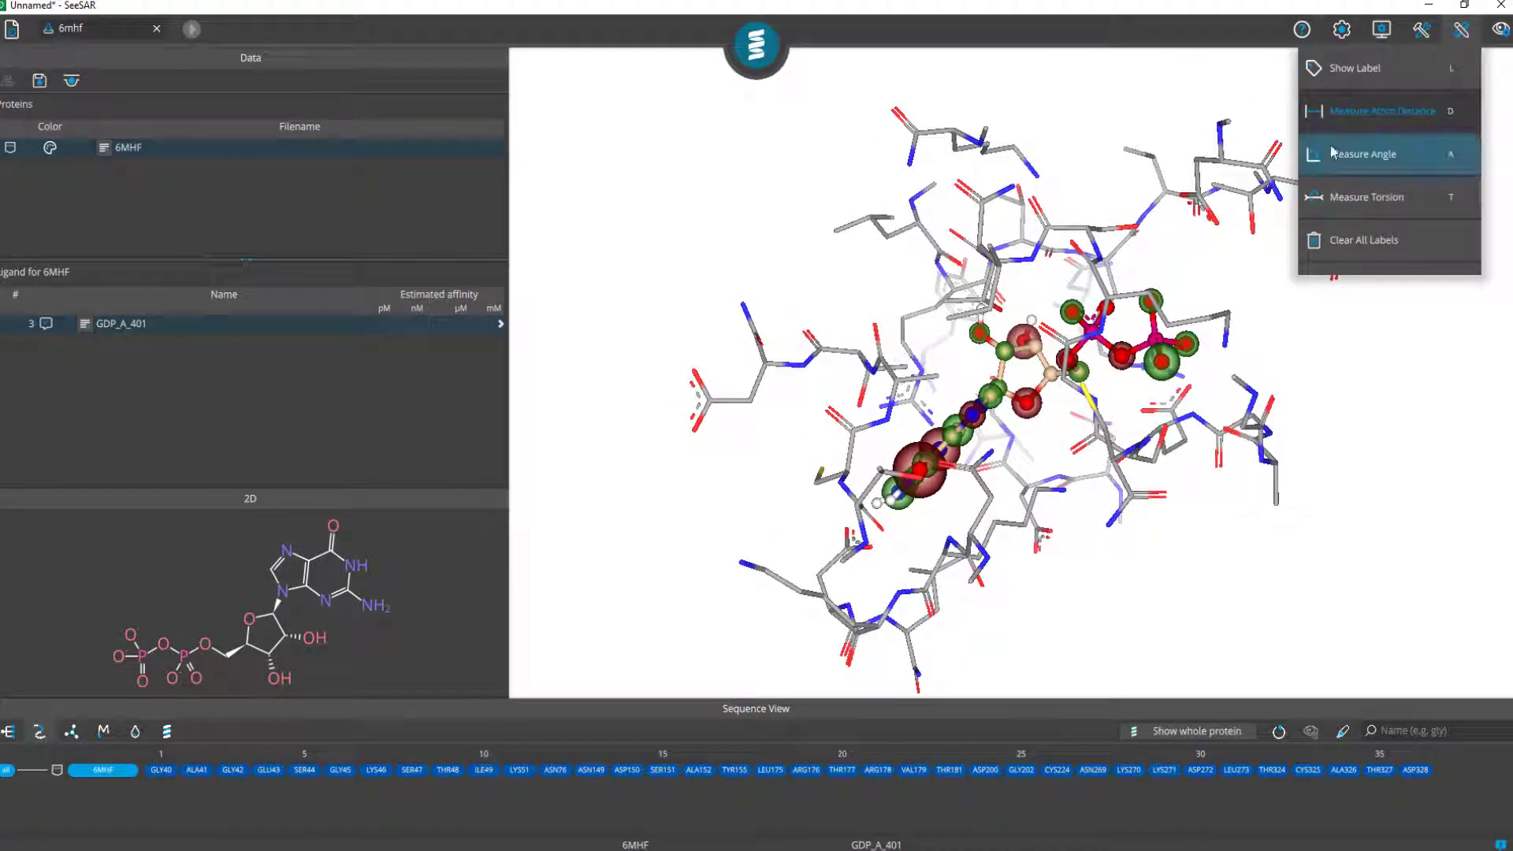
{"action": "left_click", "coordinate": [1367, 116]}
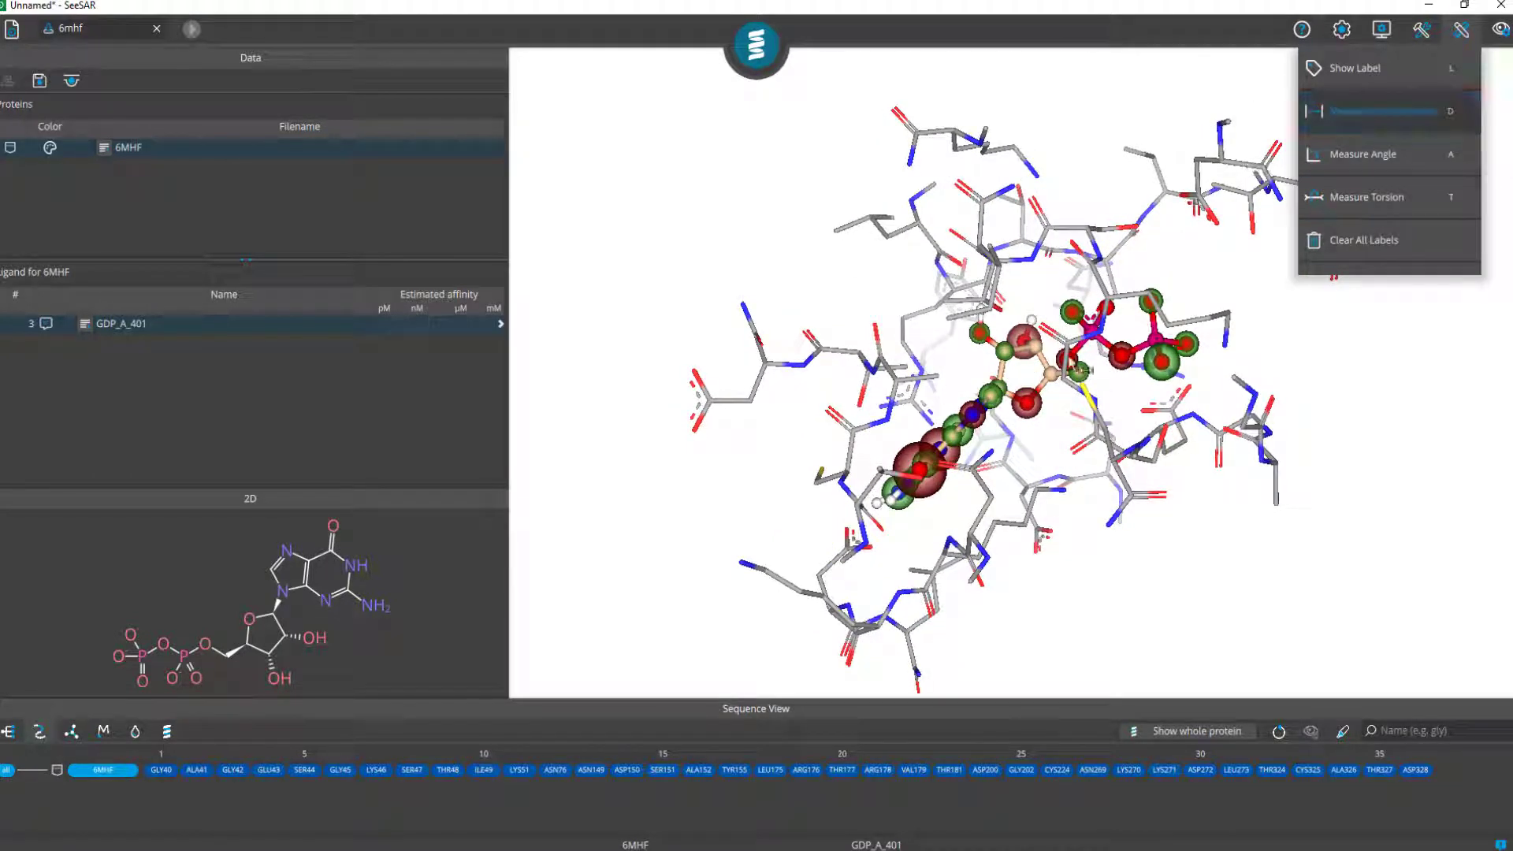
{"action": "scroll", "coordinate": [926, 284], "scroll_direction": "up", "scroll_amount": 3}
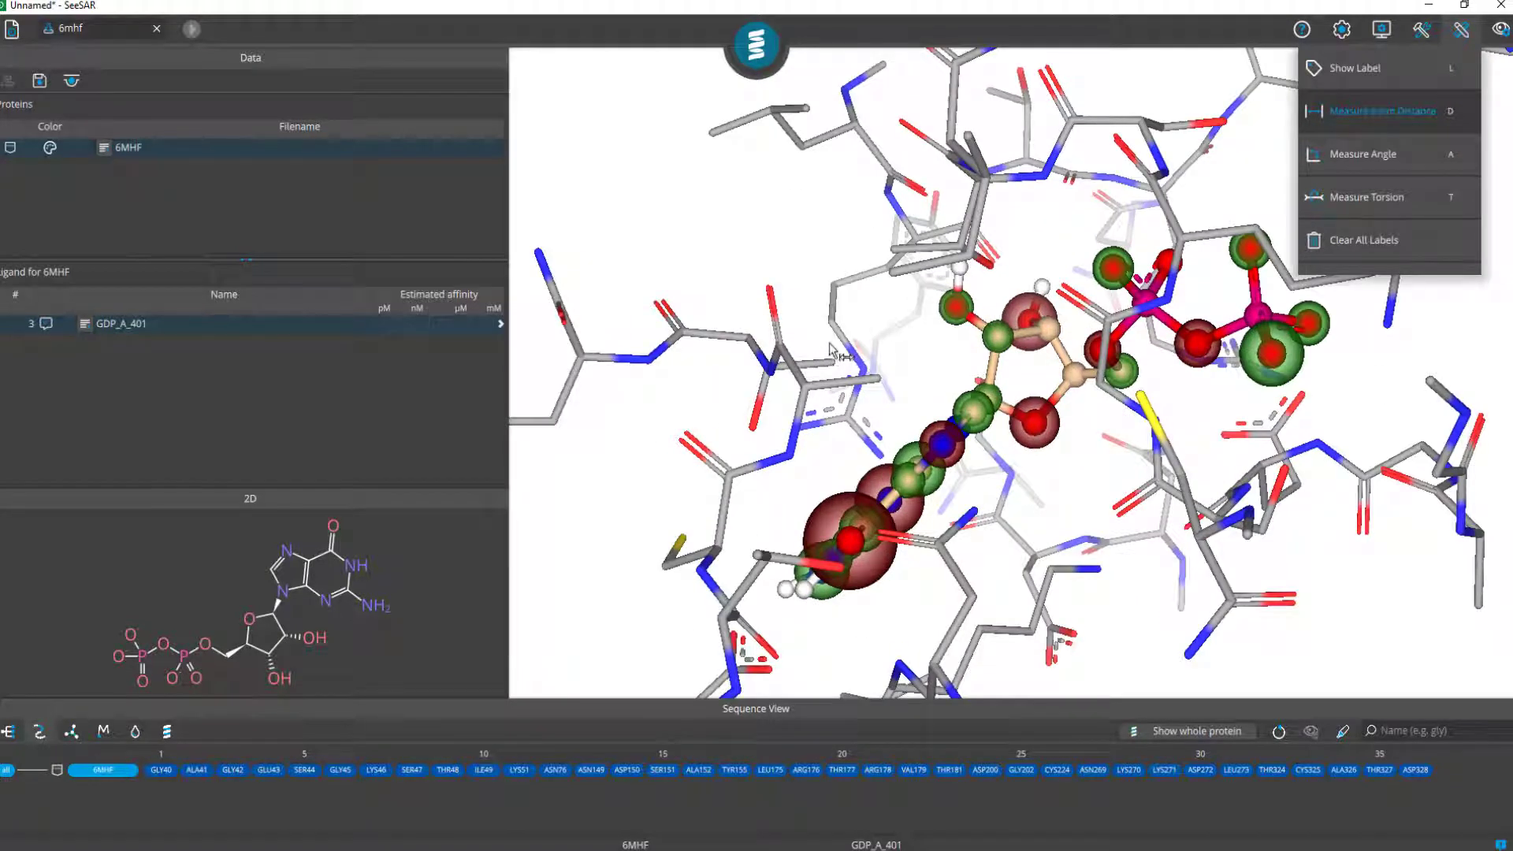
{"action": "left_click", "coordinate": [997, 340]}
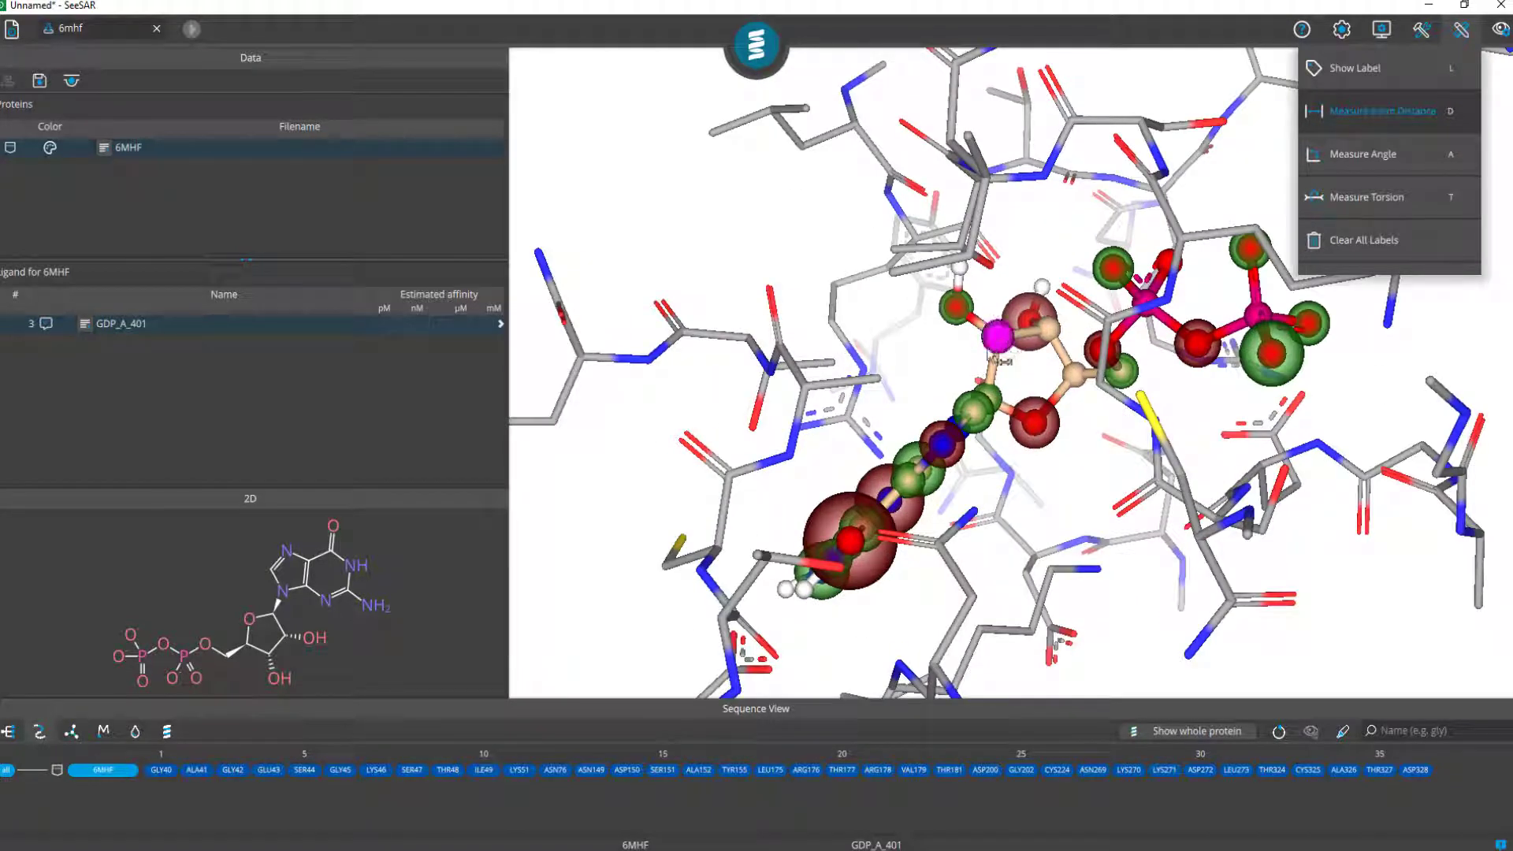
{"action": "left_click", "coordinate": [877, 379]}
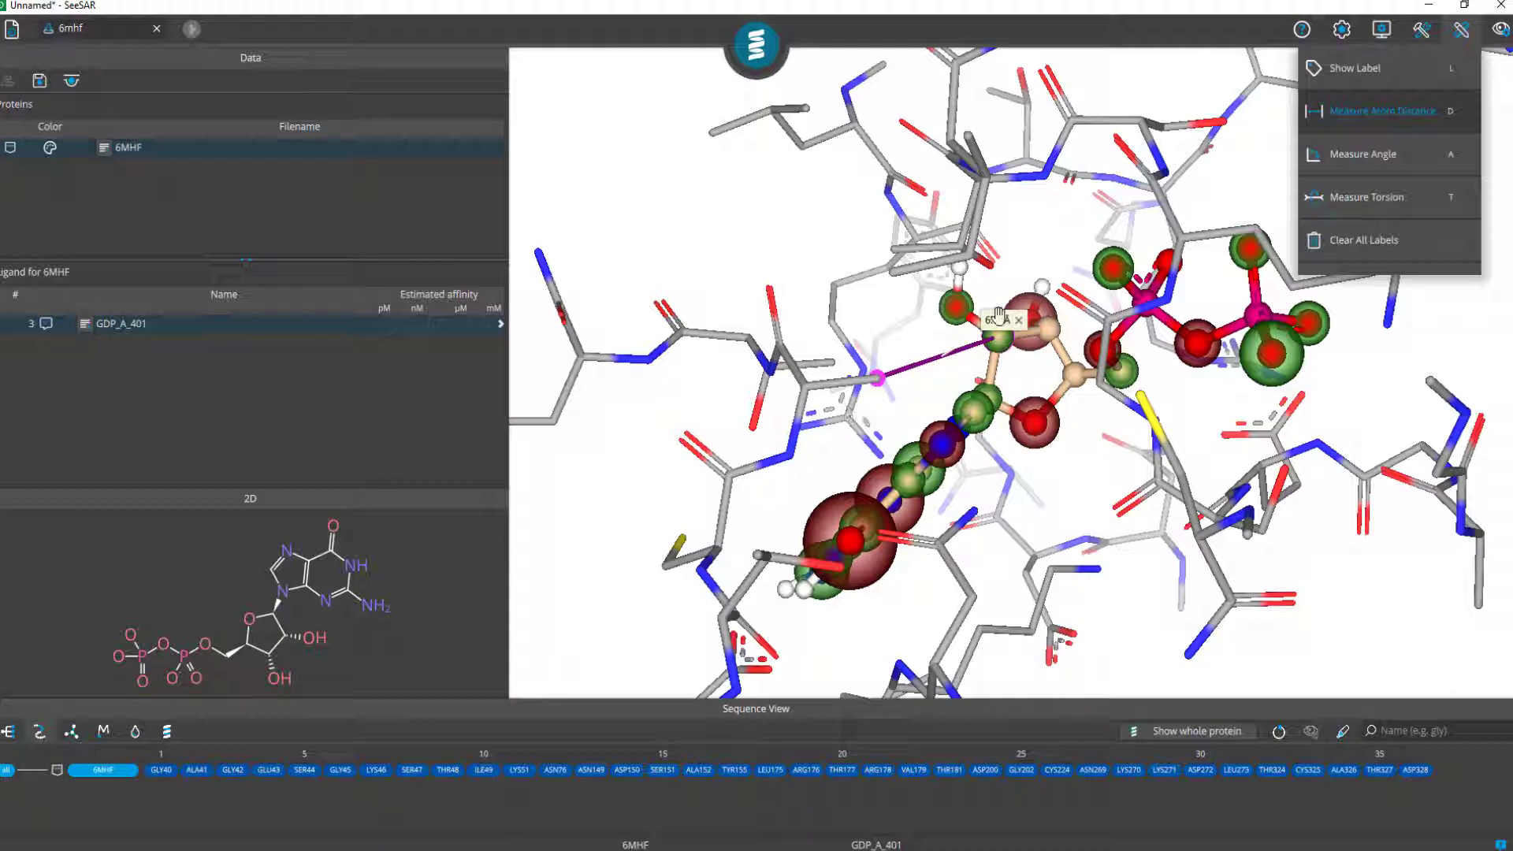
{"action": "left_click_drag", "start_coordinate": [996, 321], "coordinate": [751, 203]}
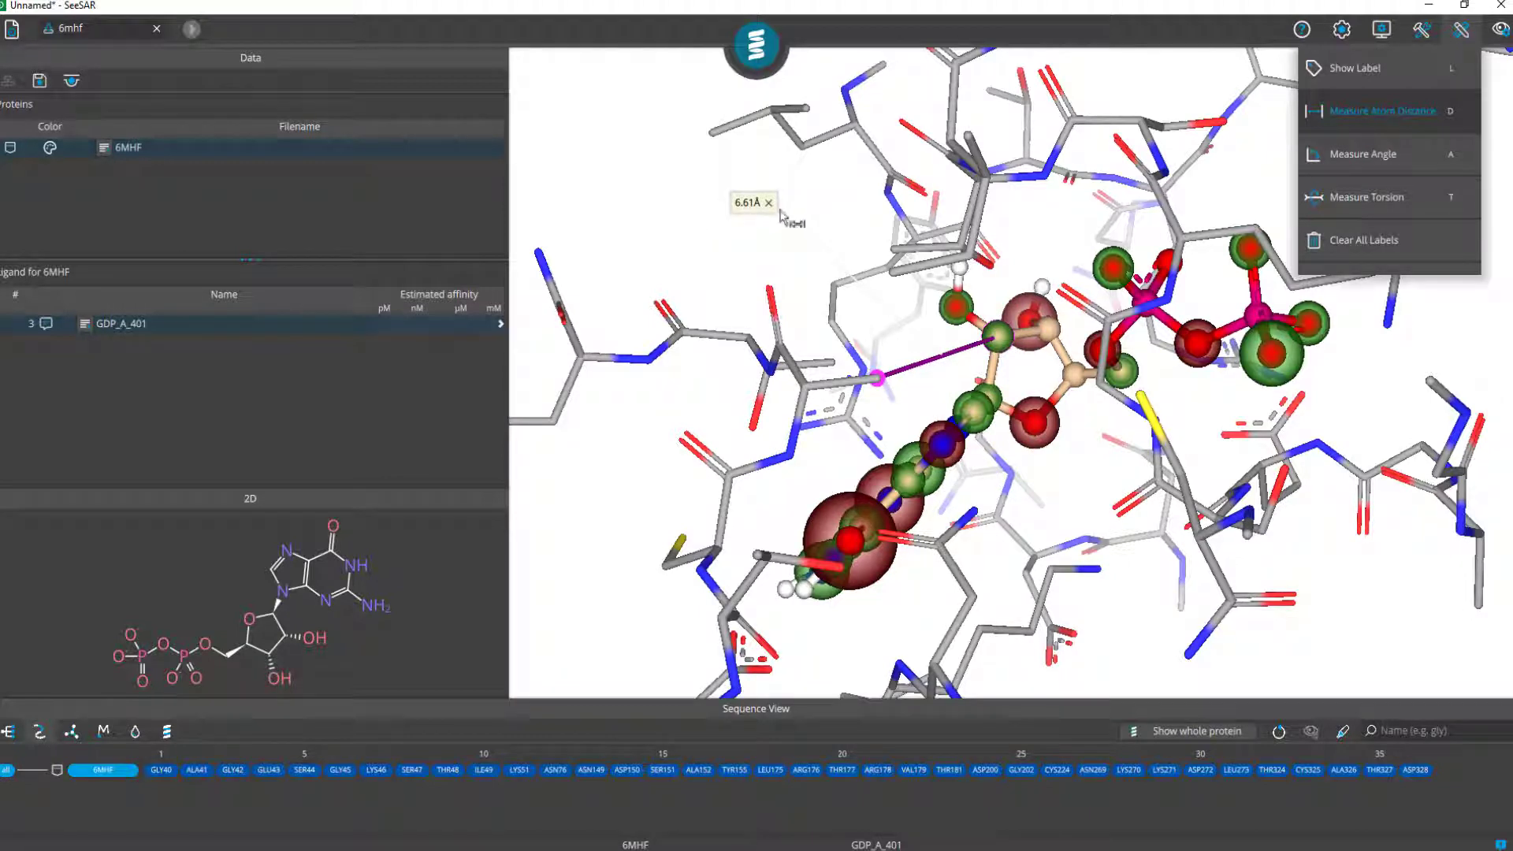
{"action": "left_click", "coordinate": [769, 204]}
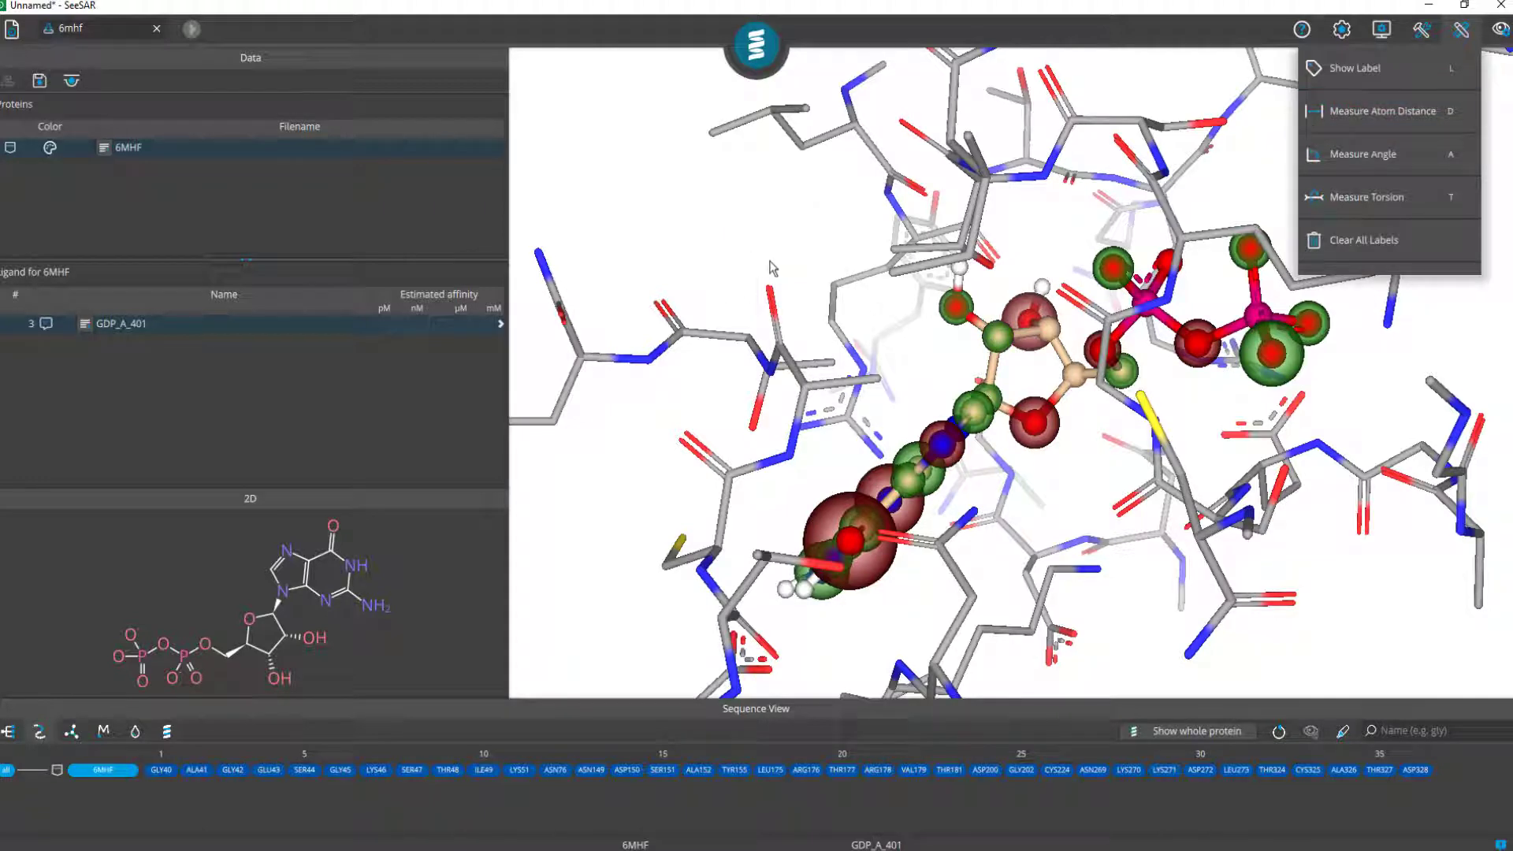
Measure the distance between a residue's oxygen and an atom of a neighbouring binding site residue, and move the distance label into free space
{"action": "key", "text": "d"}
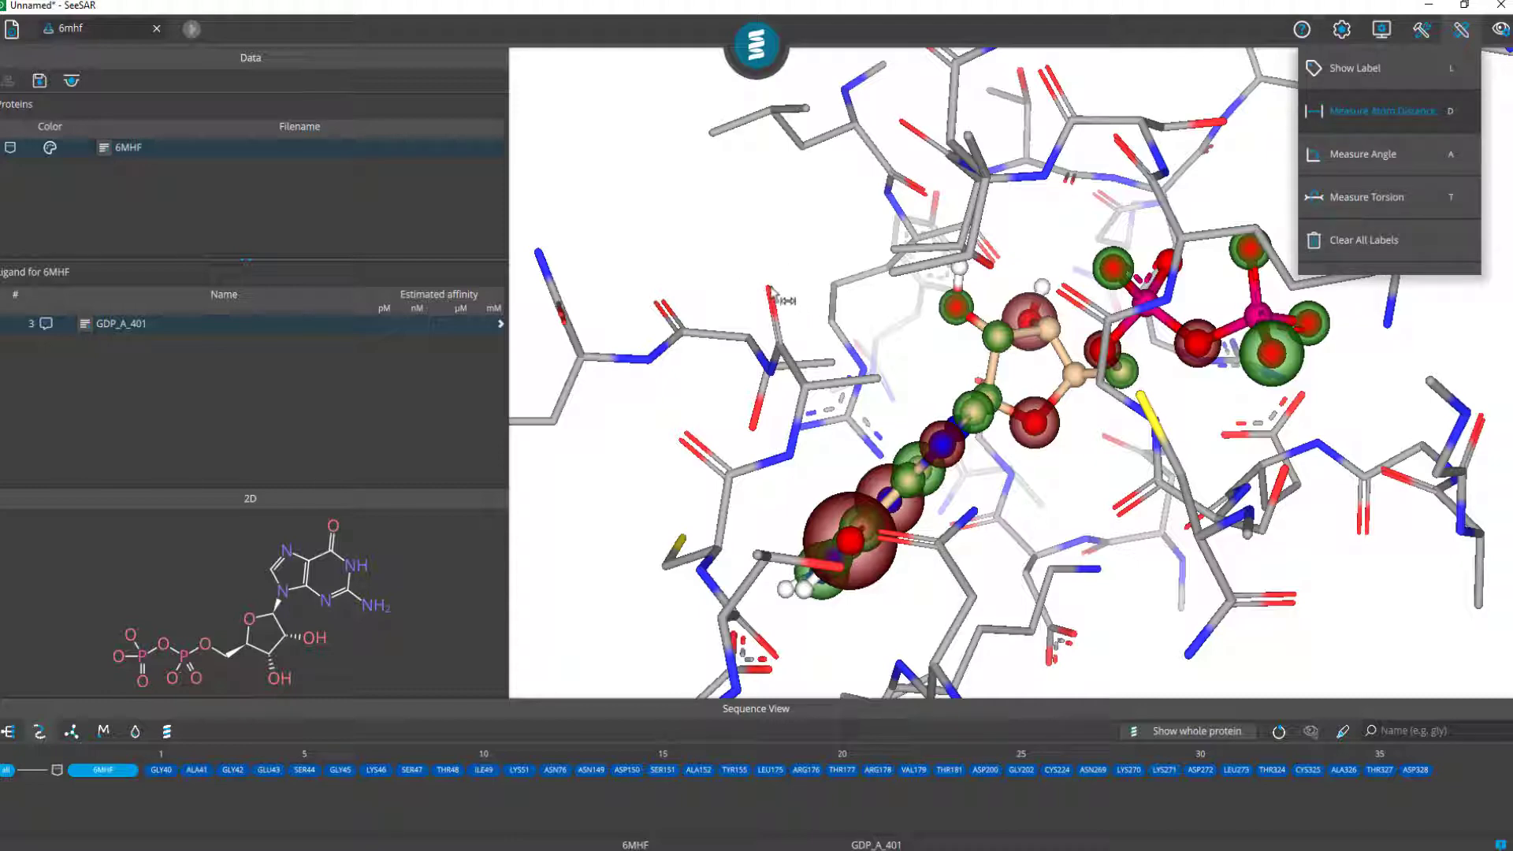
{"action": "left_click", "coordinate": [896, 281]}
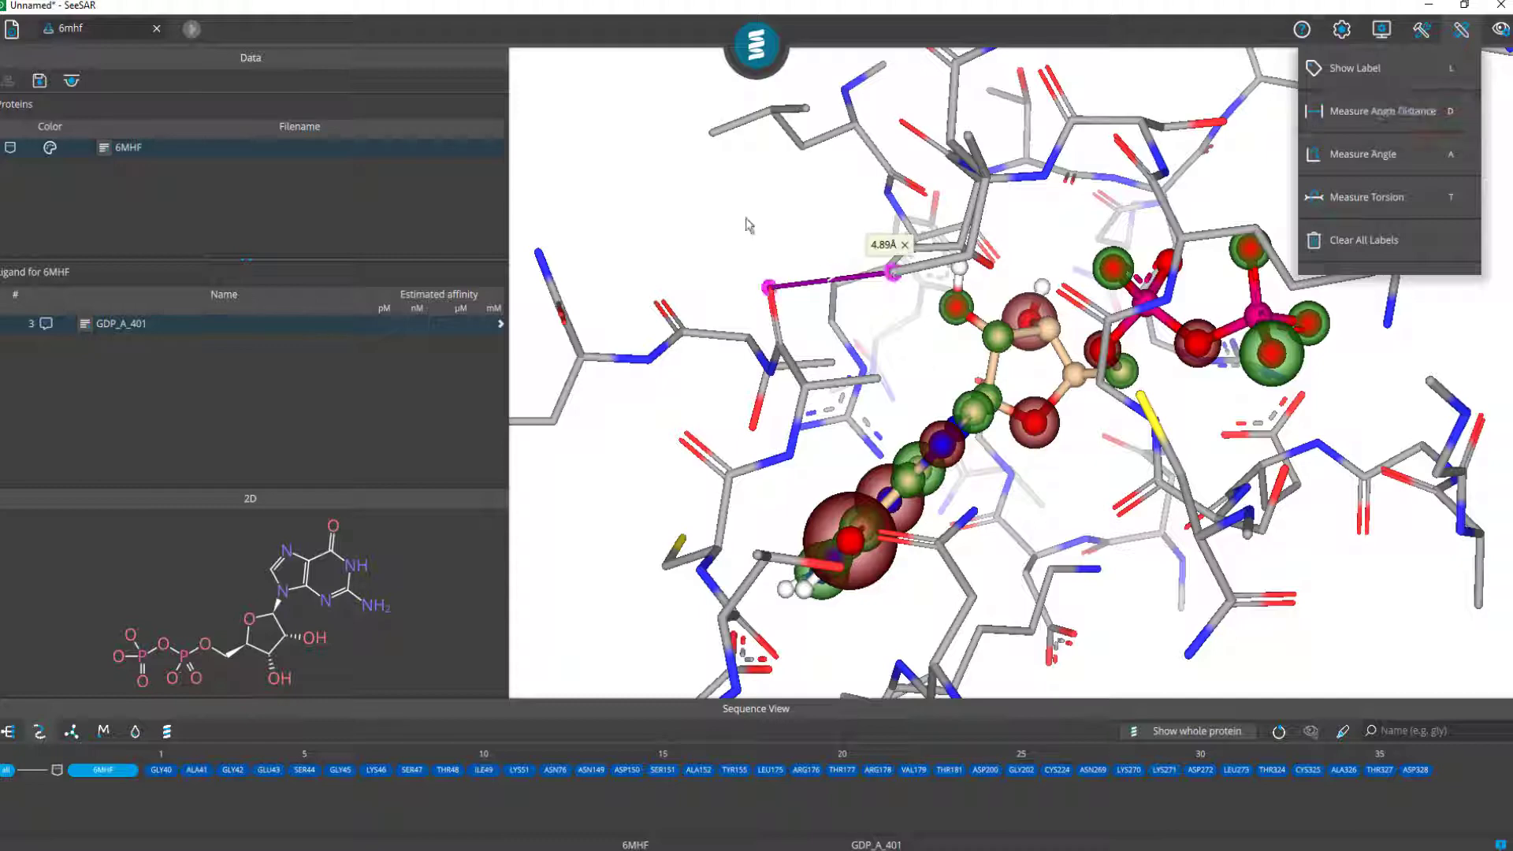
{"action": "left_click_drag", "start_coordinate": [739, 225], "coordinate": [760, 292]}
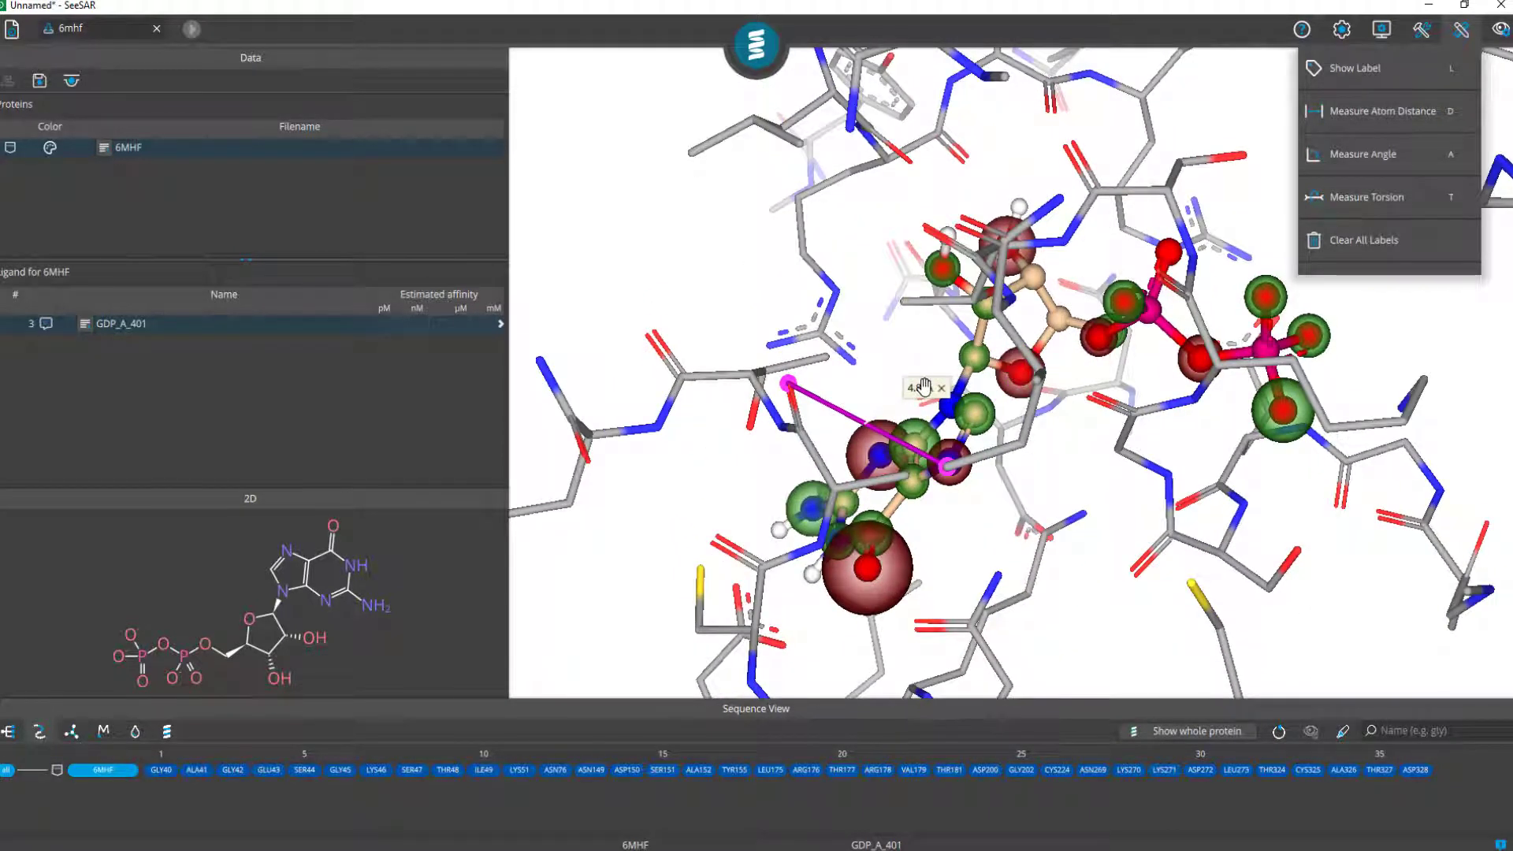
{"action": "left_click_drag", "start_coordinate": [898, 370], "coordinate": [676, 209]}
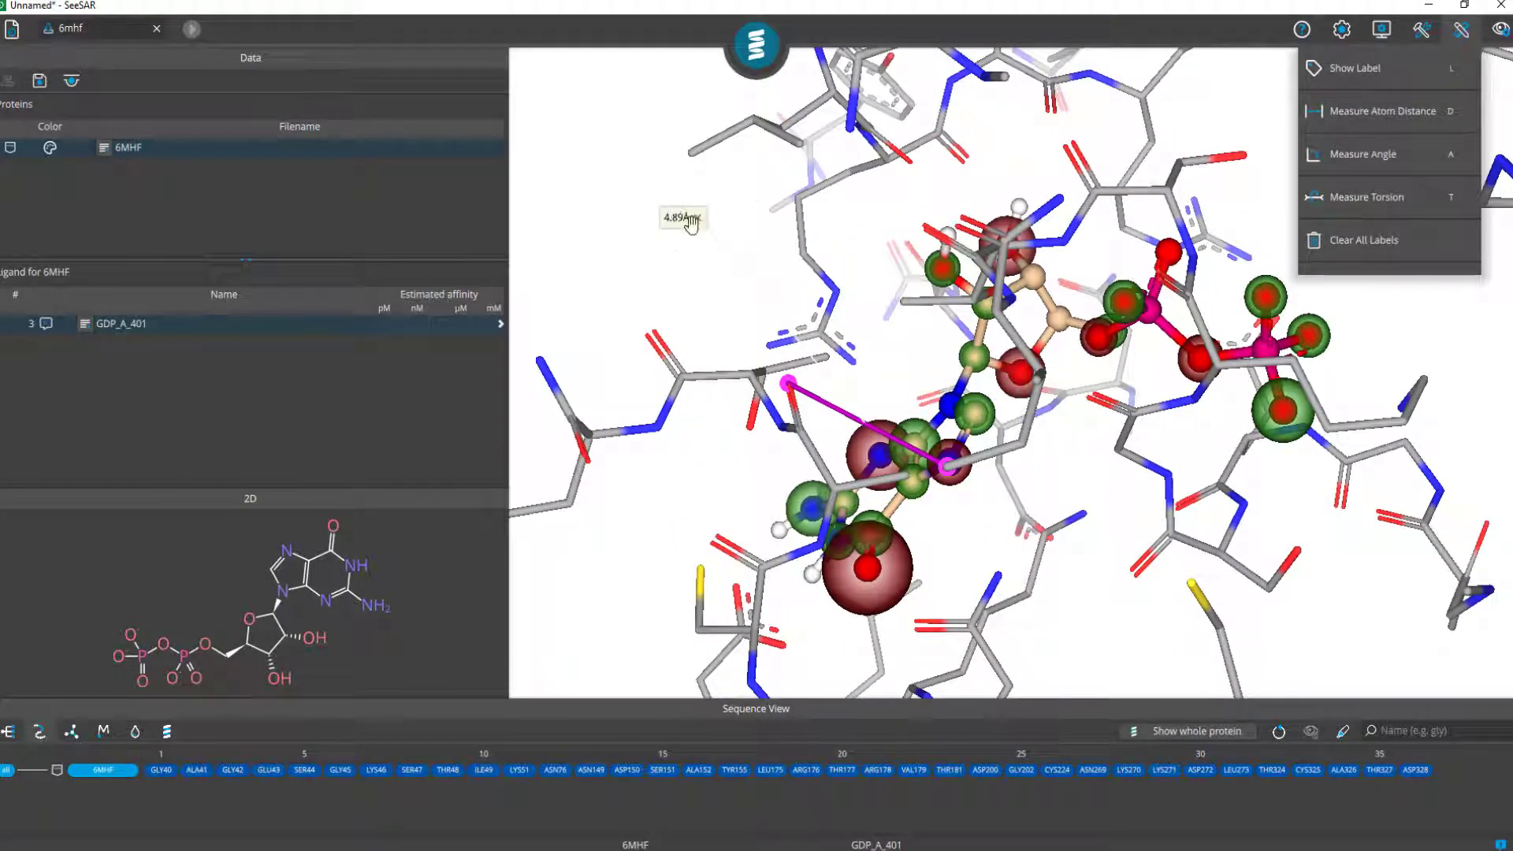
Remove the distance measurement between the two residues and clear all labels
{"action": "left_click", "coordinate": [697, 219]}
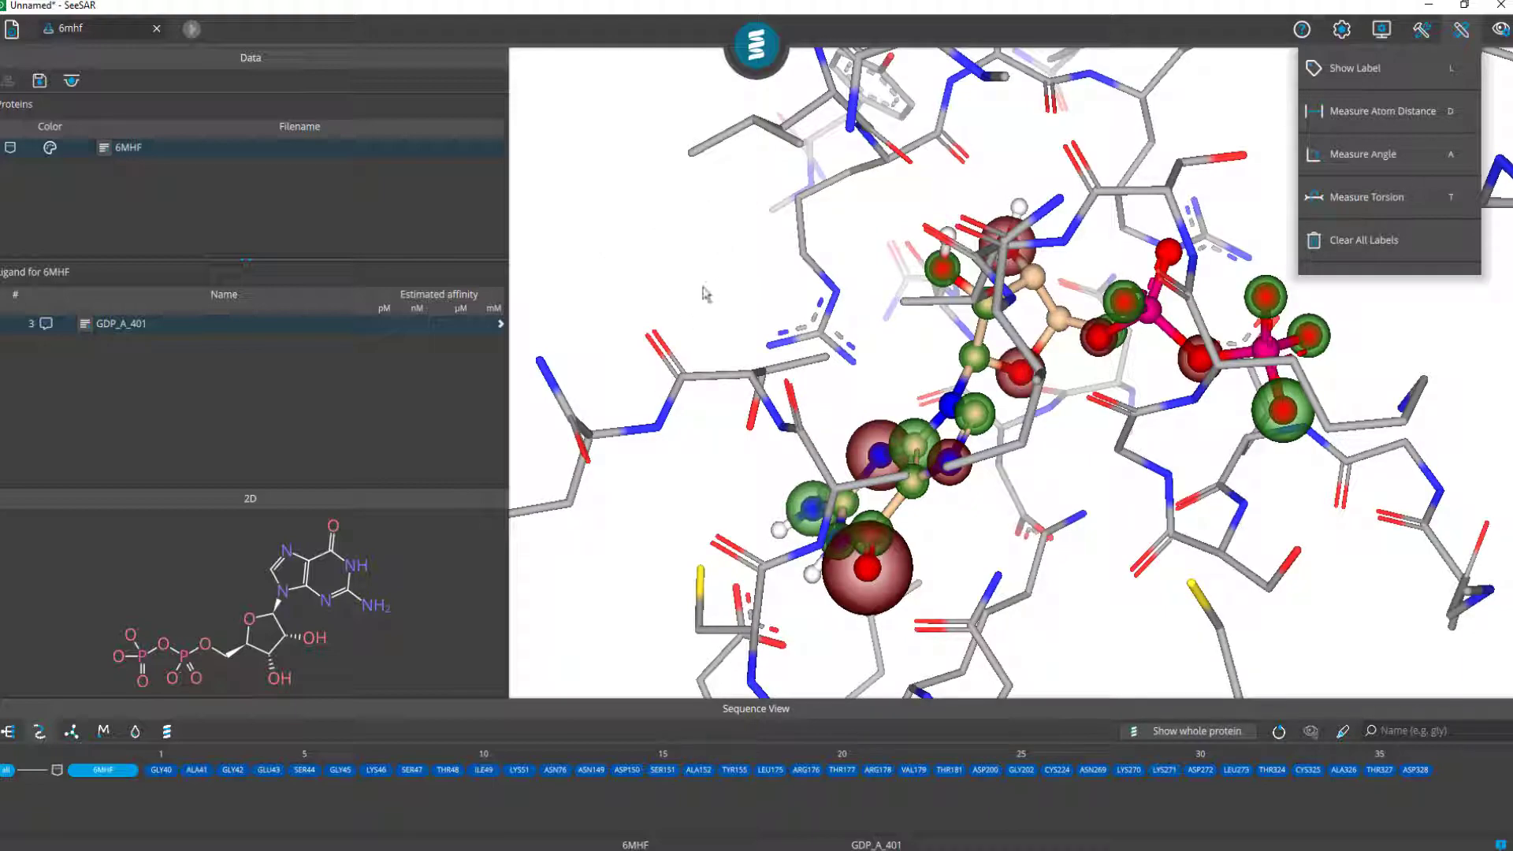
{"action": "right_click_drag", "start_coordinate": [931, 362], "coordinate": [891, 342]}
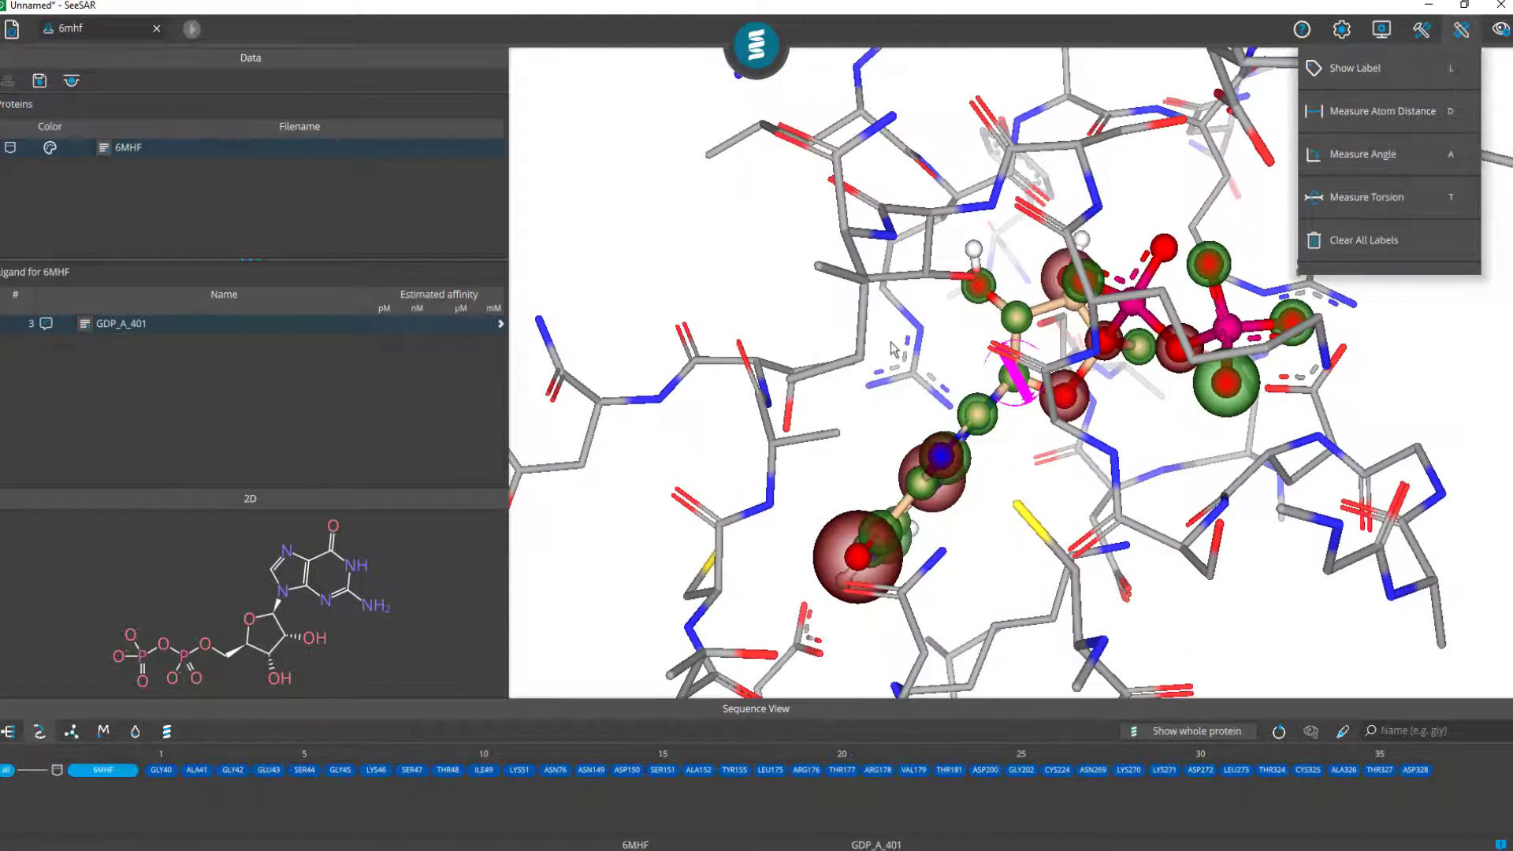
{"action": "left_click", "coordinate": [1384, 247]}
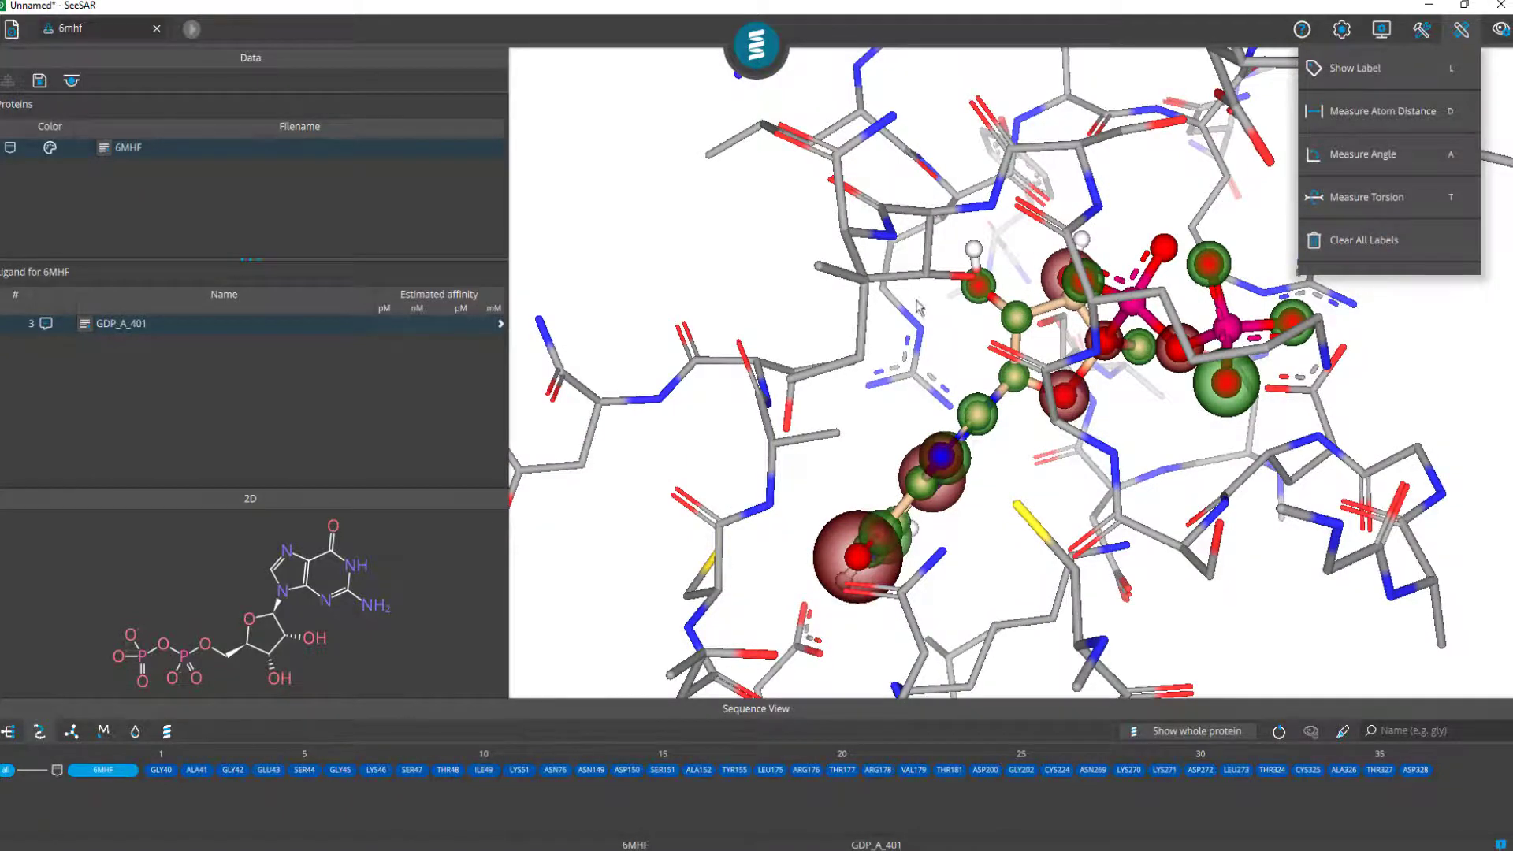
Measure the ligand angle from the phosphorus nearer the ribose through the chain carbon to the adjoining ribose carbon, and move its label into free space
{"action": "left_click_drag", "start_coordinate": [906, 303], "coordinate": [1007, 374]}
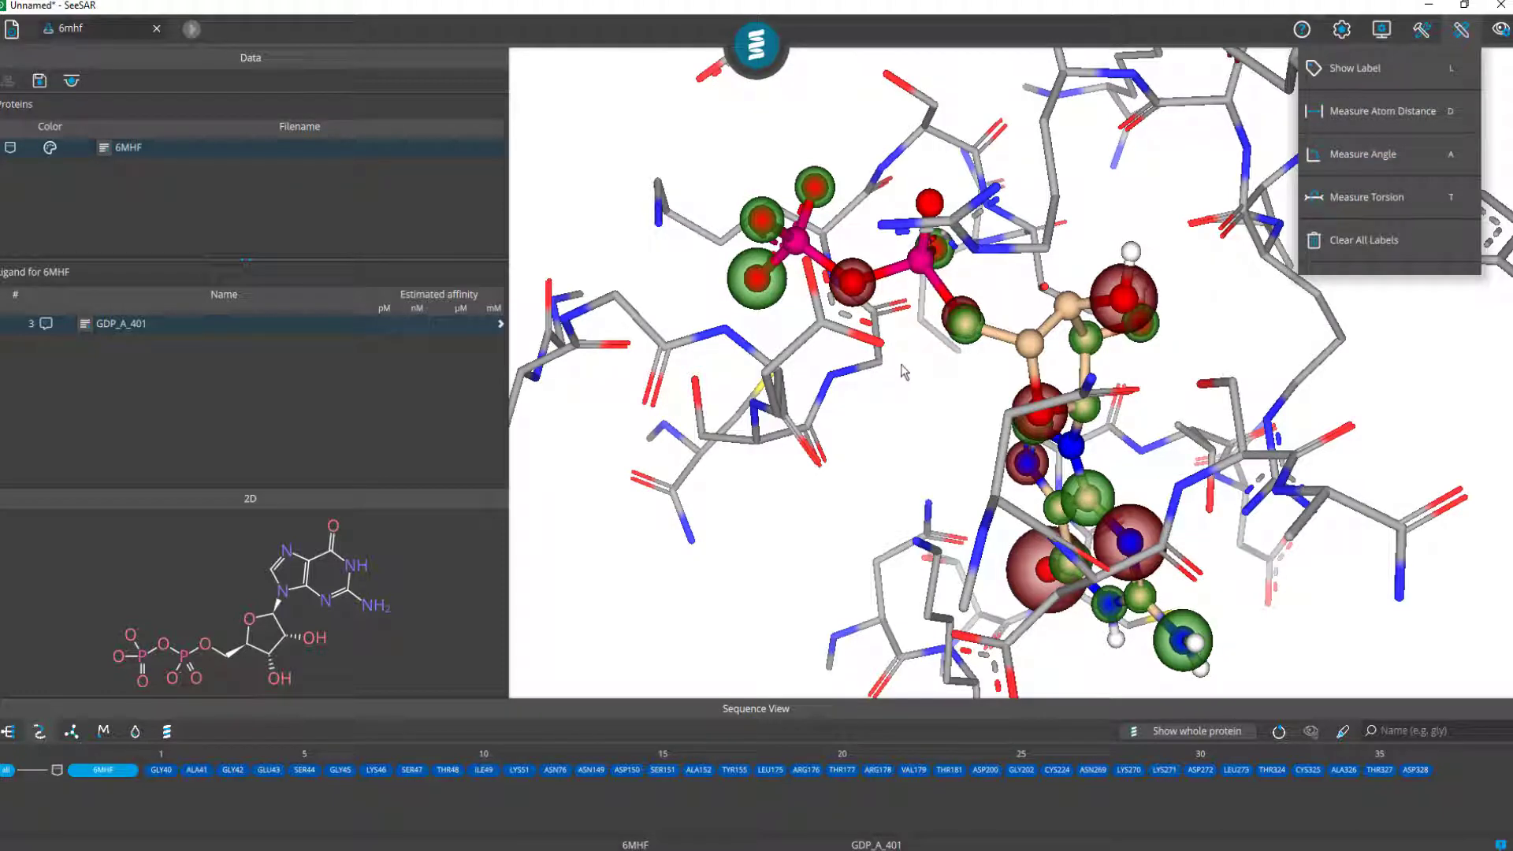
{"action": "key", "text": "a"}
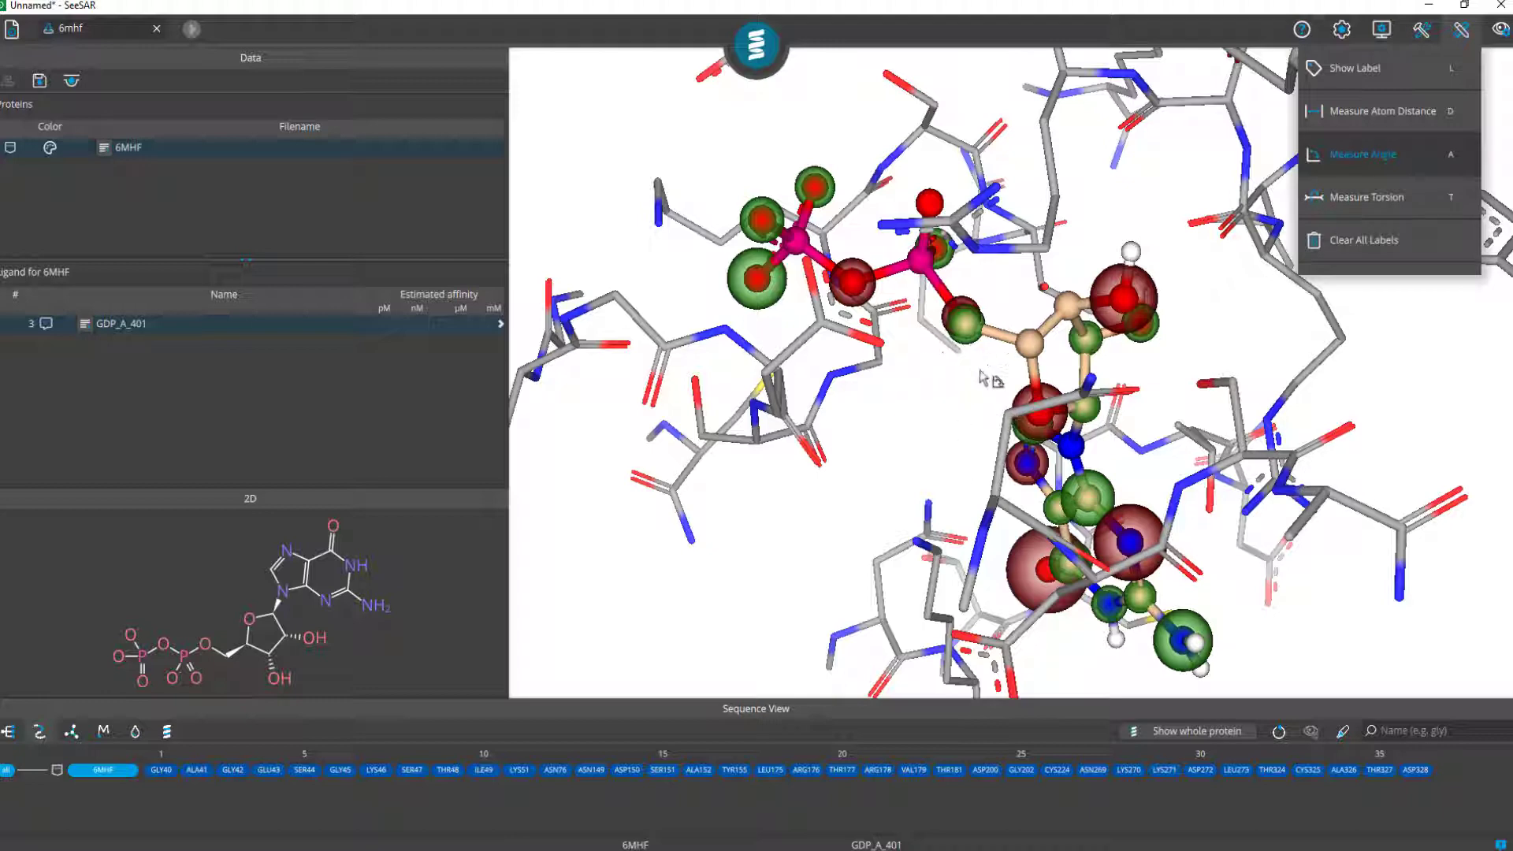
{"action": "left_click", "coordinate": [922, 261]}
{"action": "left_click", "coordinate": [964, 320]}
{"action": "left_click", "coordinate": [1030, 344]}
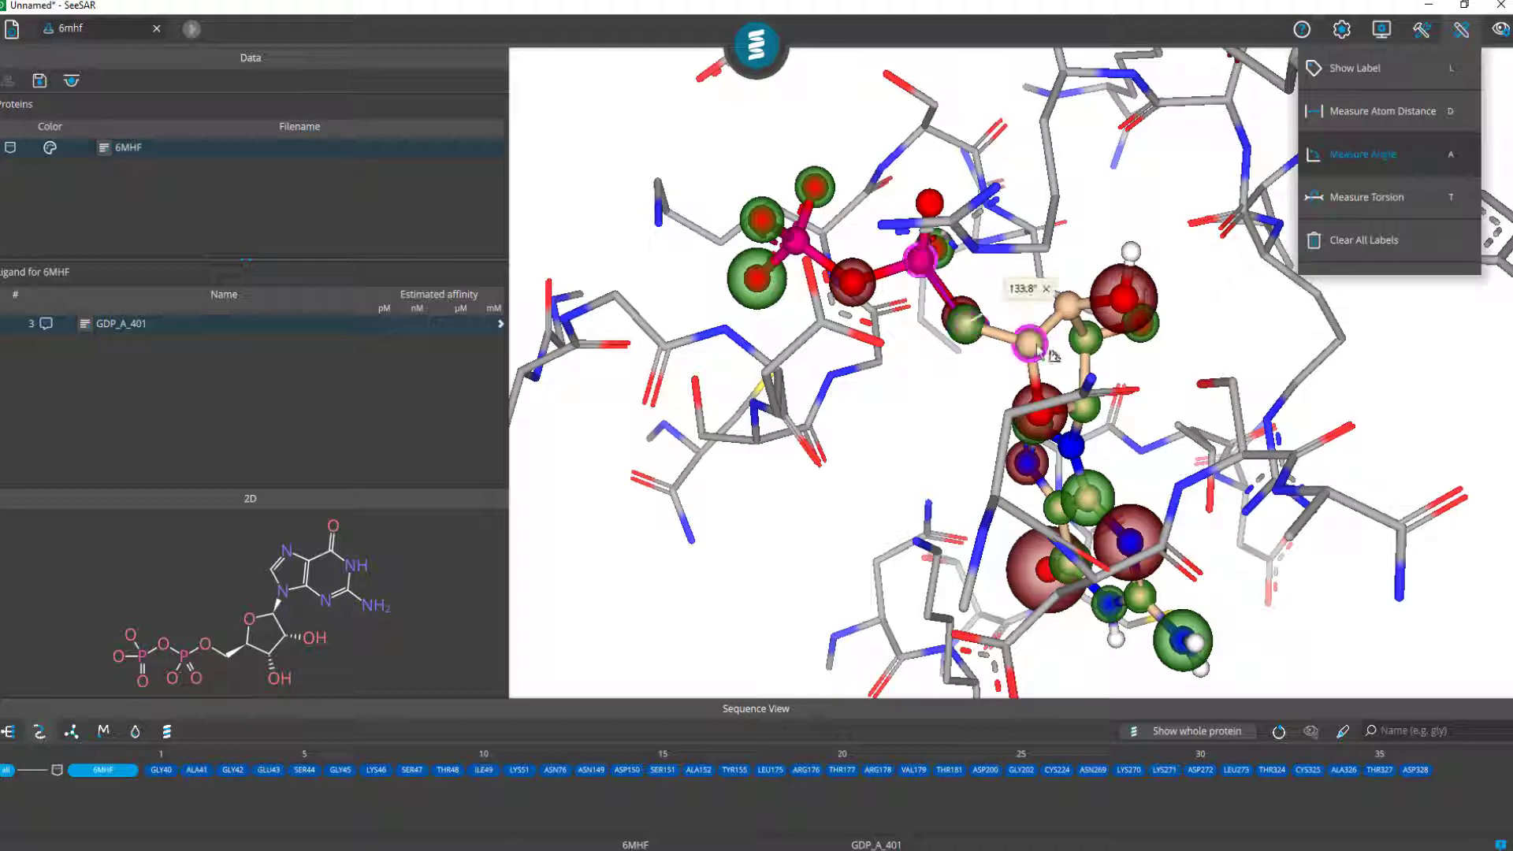
{"action": "left_click_drag", "start_coordinate": [910, 432], "coordinate": [906, 439]}
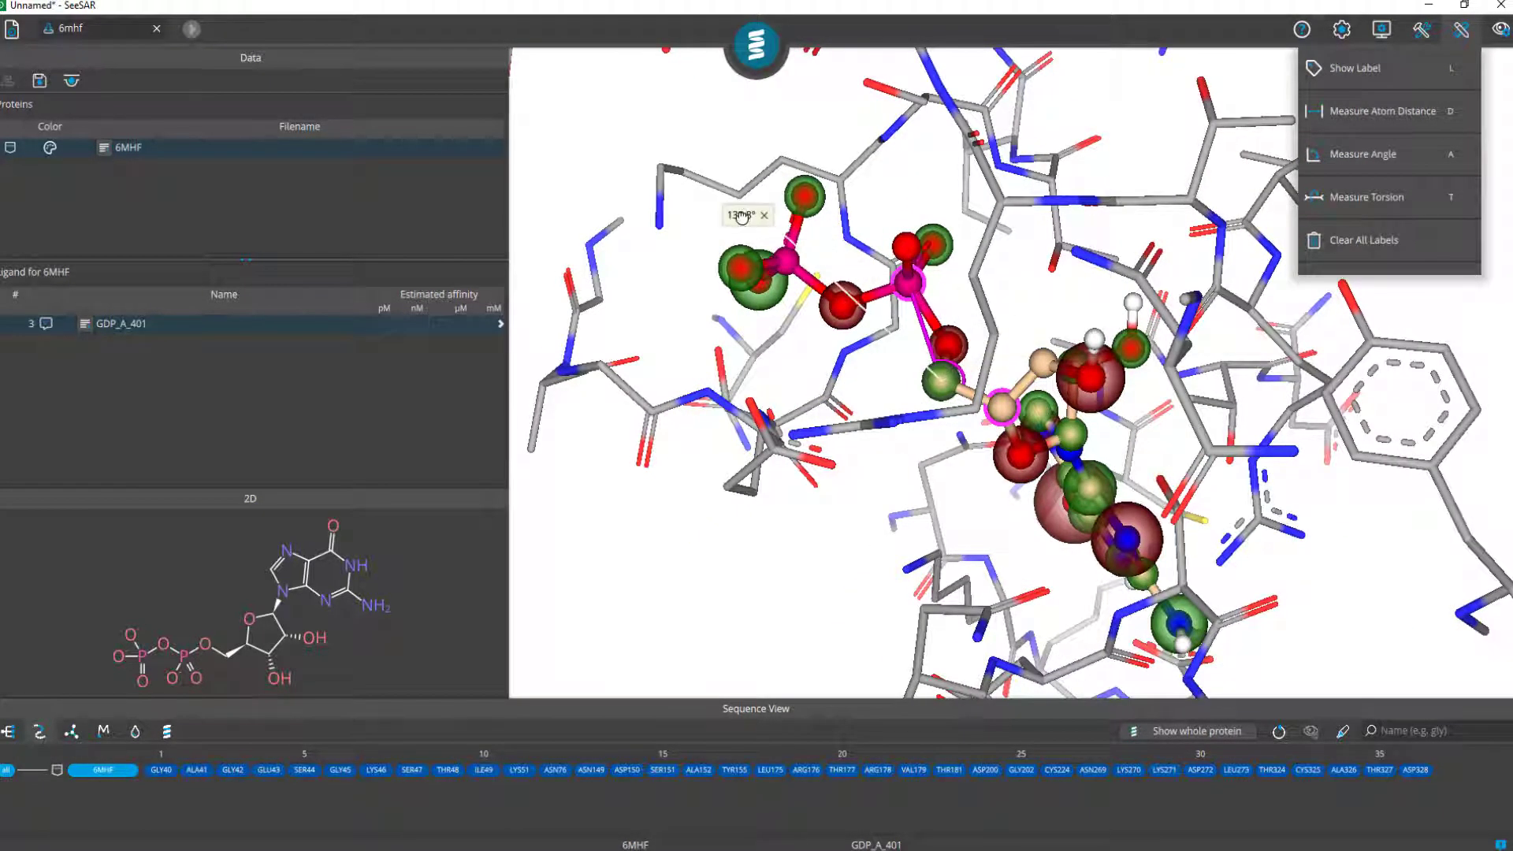
View the measured ligand angle up close from another side and remove the measurement
{"action": "scroll", "coordinate": [1035, 203], "scroll_direction": "up", "scroll_amount": 3}
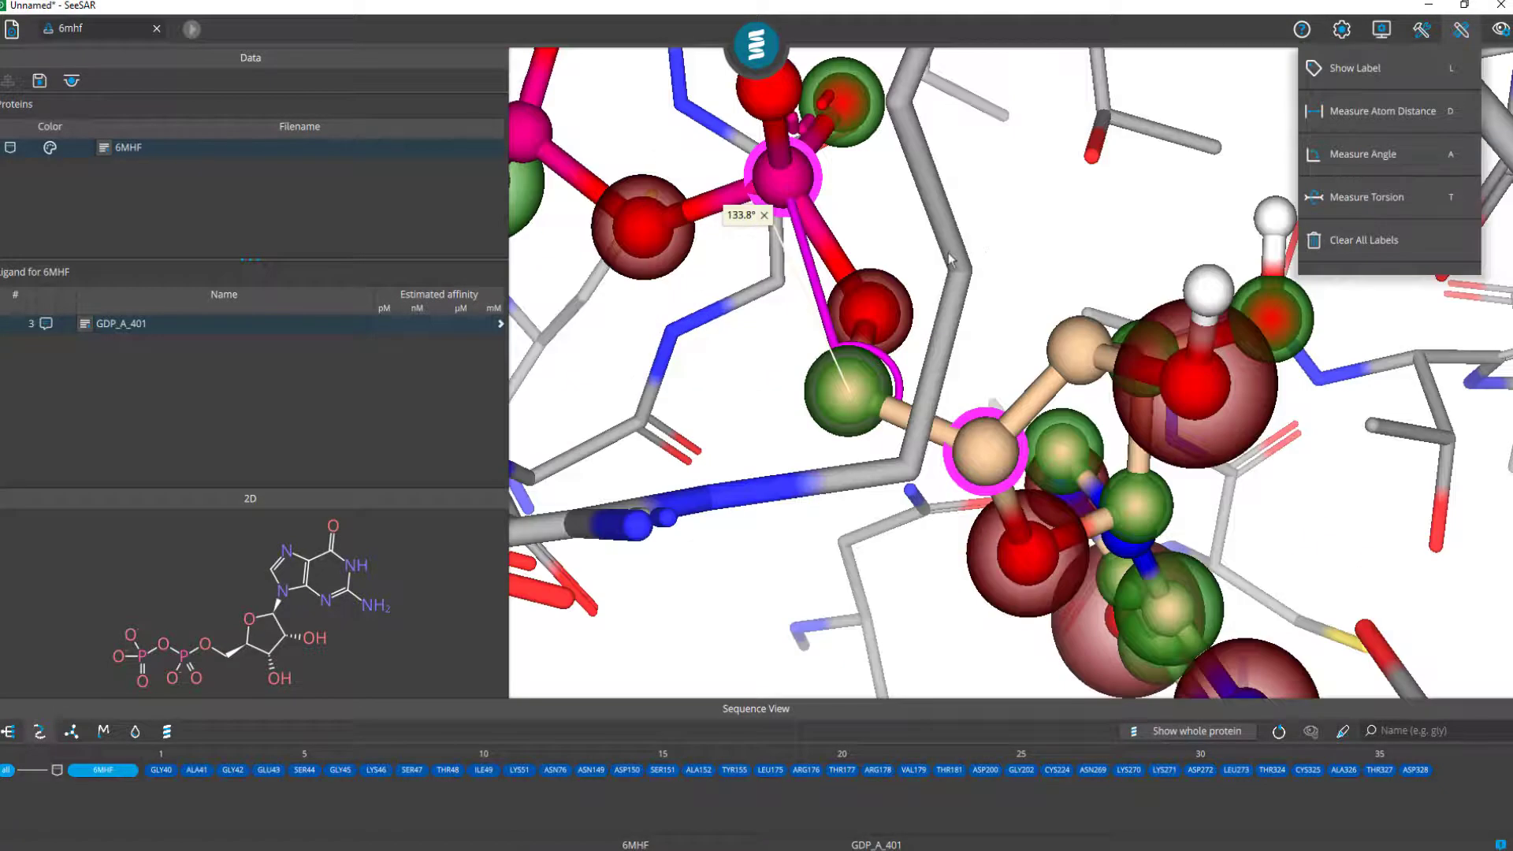
{"action": "scroll", "coordinate": [987, 256], "scroll_direction": "up", "scroll_amount": 3}
{"action": "scroll", "coordinate": [987, 256], "scroll_direction": "down", "scroll_amount": 2}
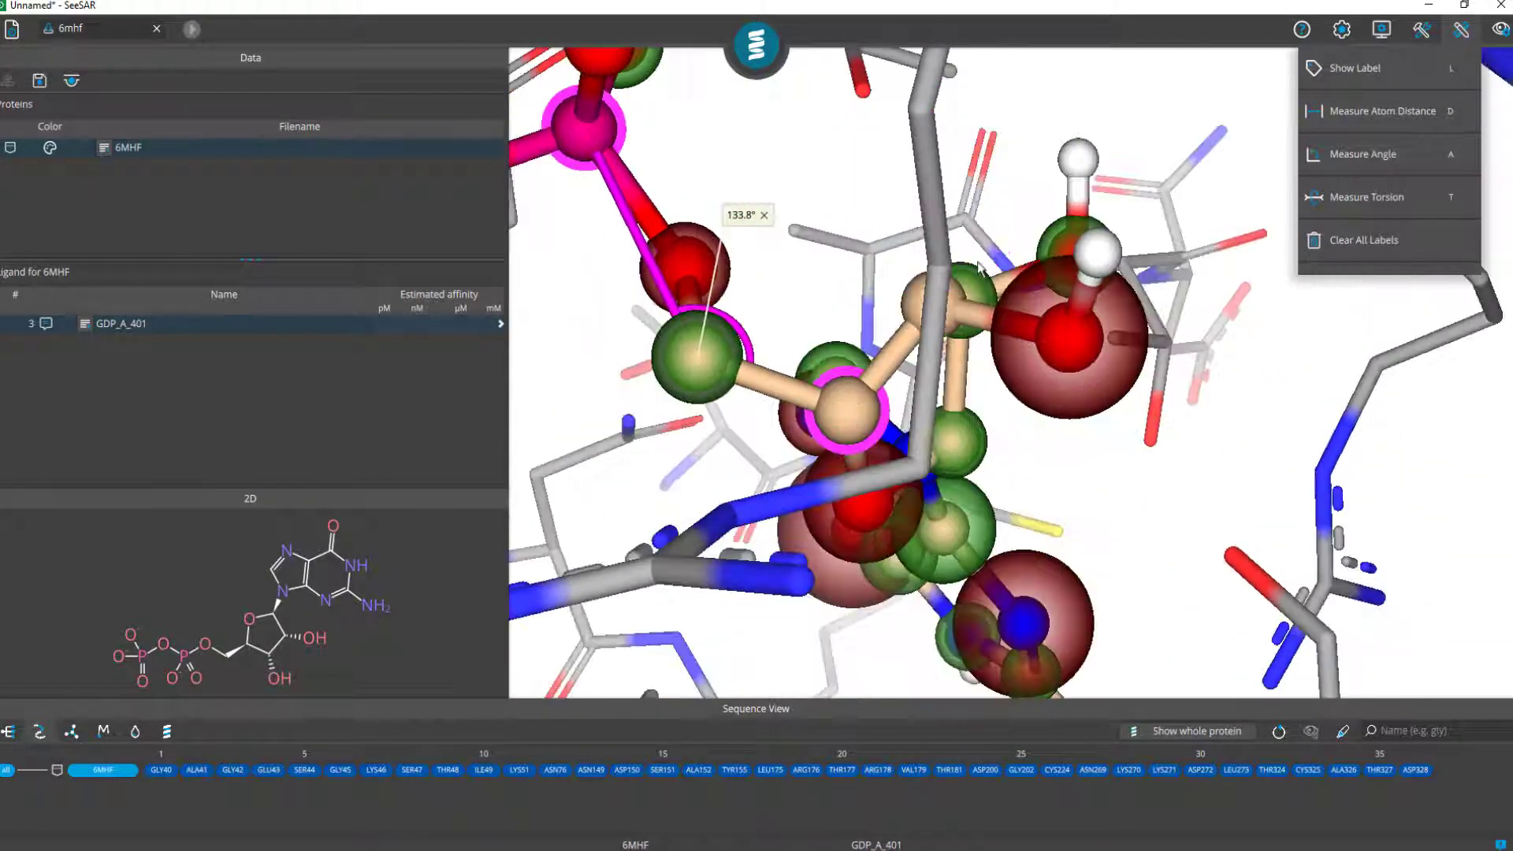
{"action": "left_click_drag", "start_coordinate": [792, 191], "coordinate": [570, 249]}
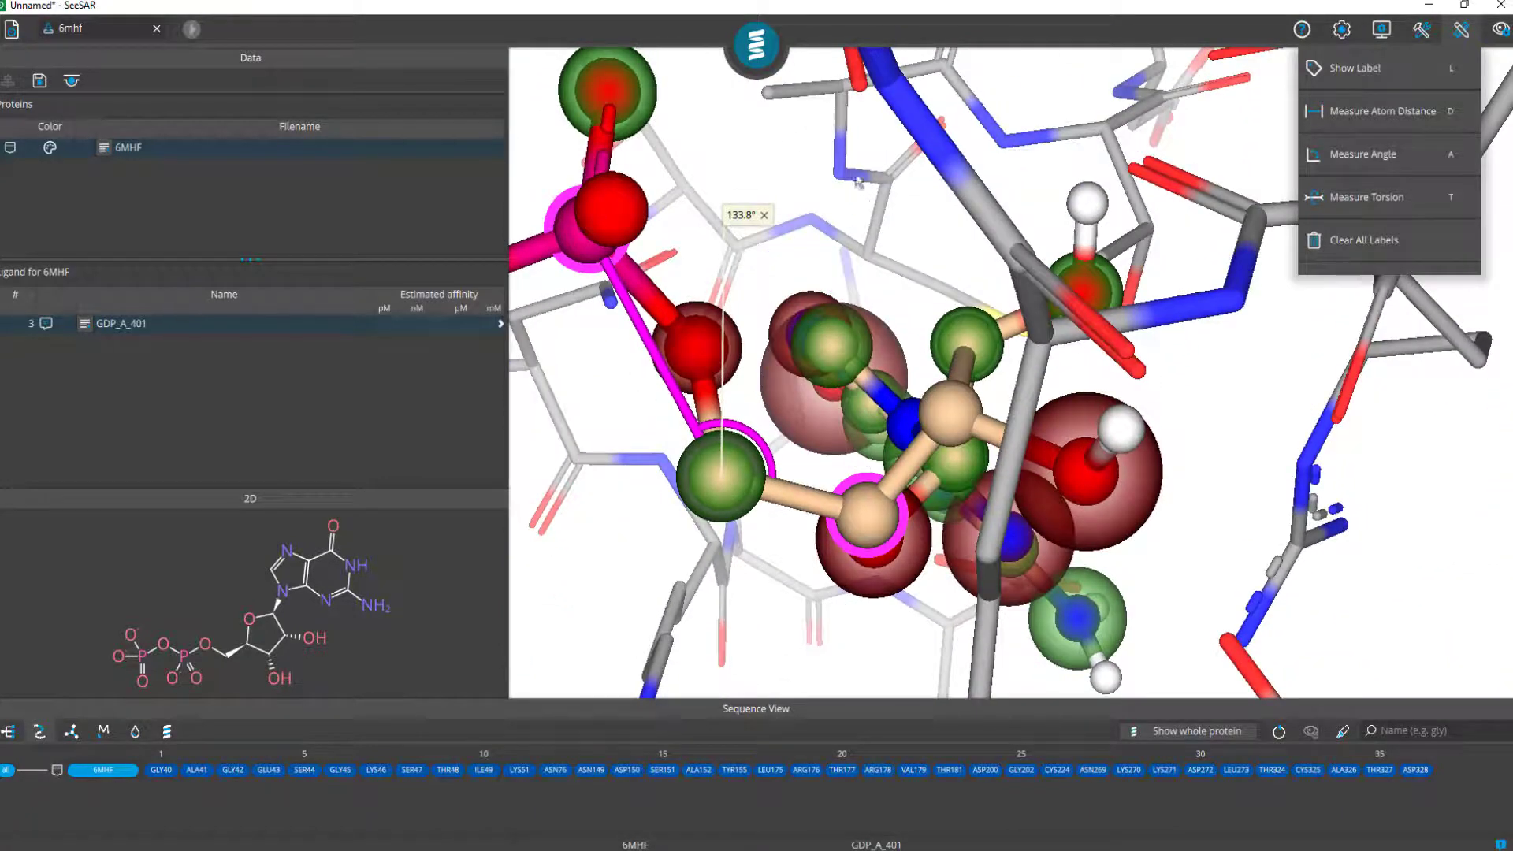
{"action": "left_click", "coordinate": [764, 215]}
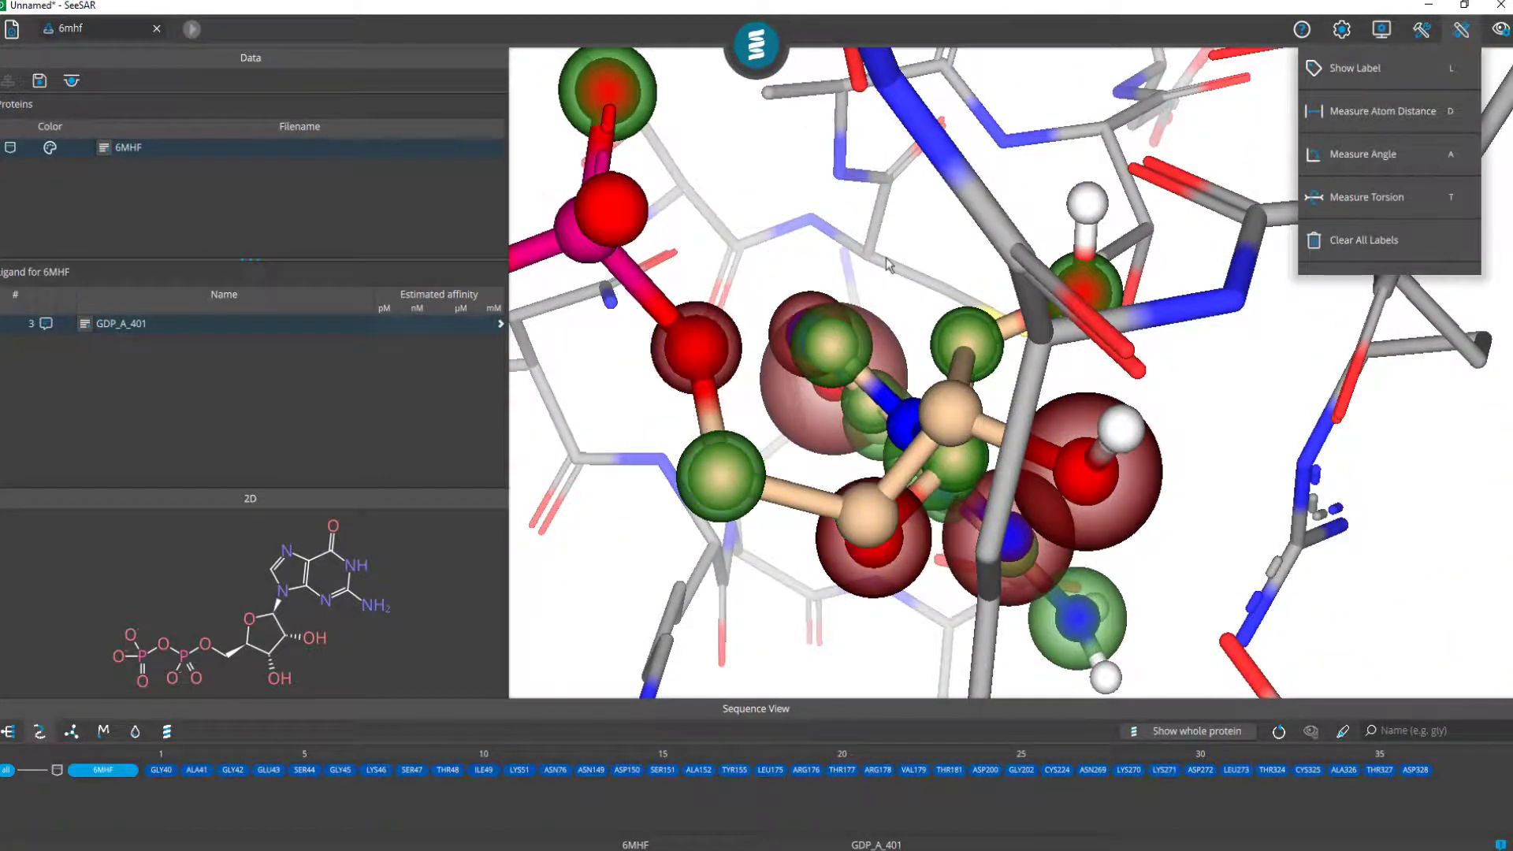
Measure the torsion along the ligand's diphosphate chain, from a terminal oxygen through the end phosphorus and bridging oxygen to the second phosphorus
{"action": "scroll", "coordinate": [898, 298], "scroll_direction": "down", "scroll_amount": 5}
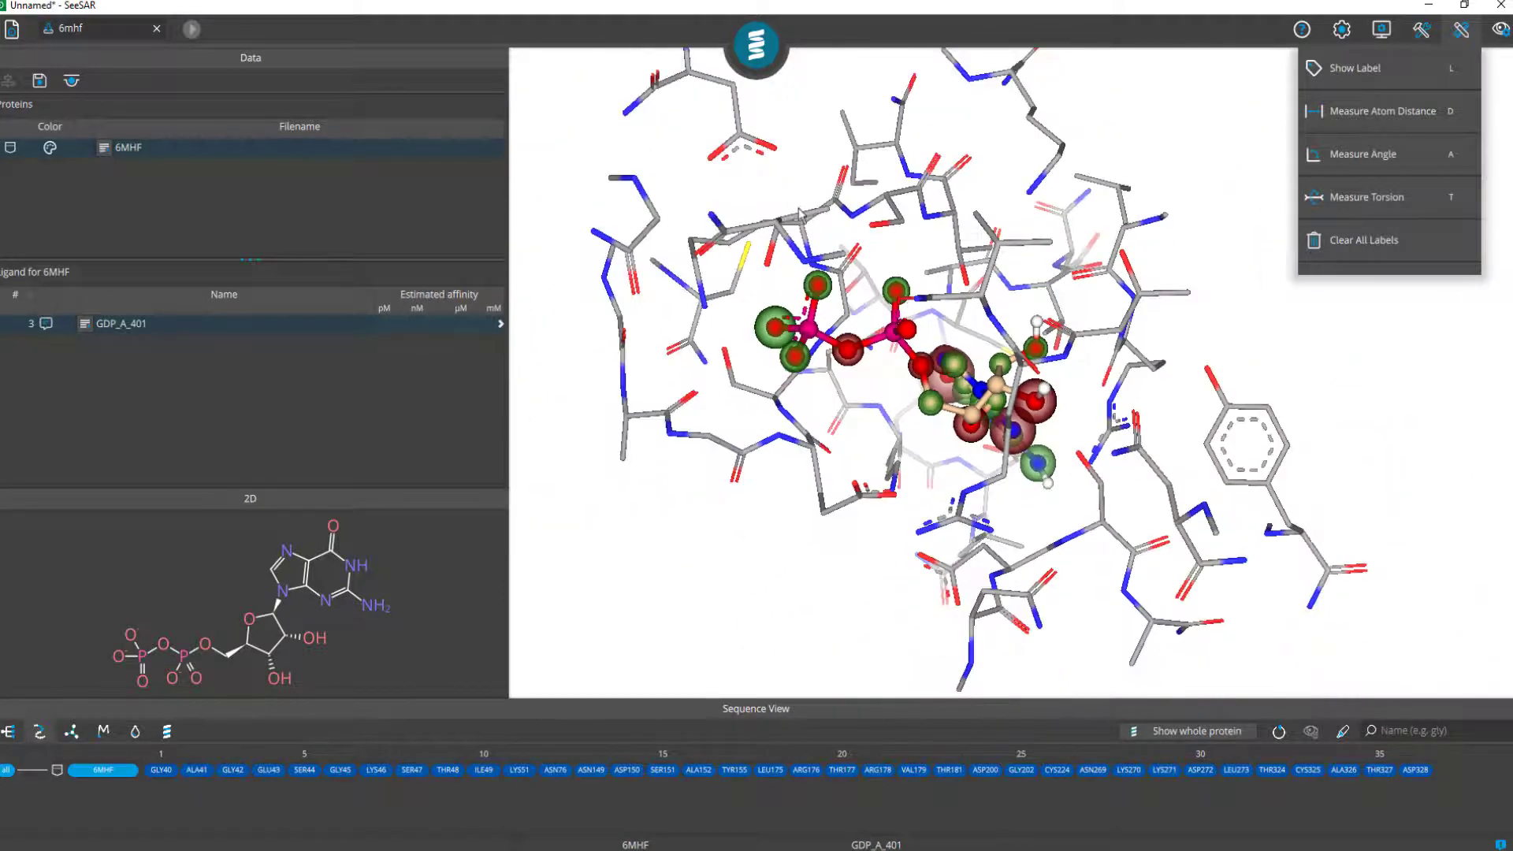
{"action": "scroll", "coordinate": [800, 212], "scroll_direction": "up", "scroll_amount": 3}
{"action": "scroll", "coordinate": [865, 308], "scroll_direction": "down", "scroll_amount": 2}
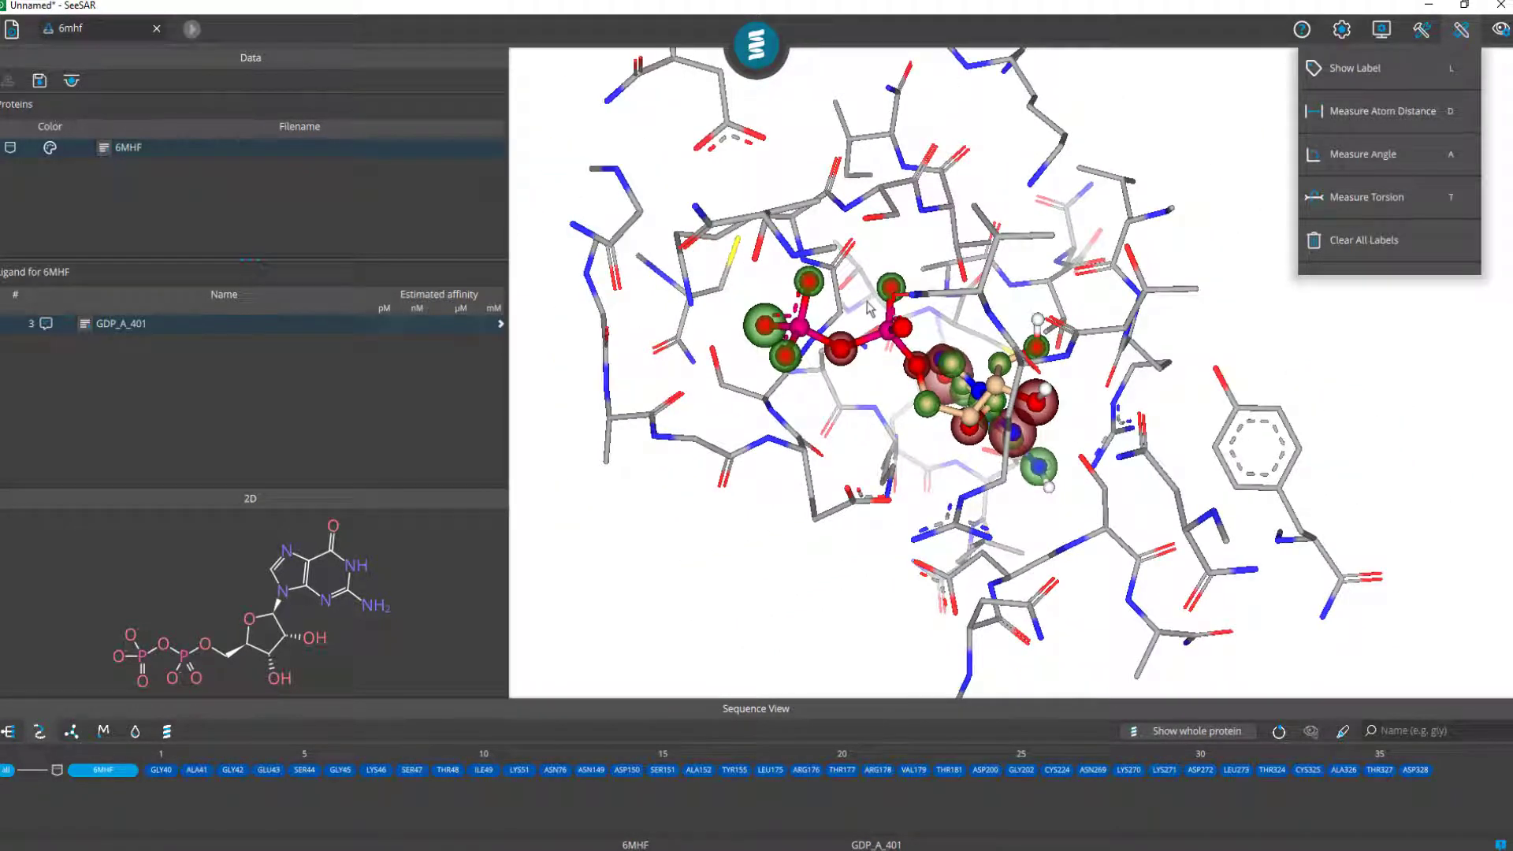
{"action": "mouse_move", "coordinate": [858, 238]}
{"action": "left_mouse_down"}
{"action": "mouse_move", "coordinate": [837, 261]}
{"action": "mouse_move", "coordinate": [834, 235]}
{"action": "mouse_move", "coordinate": [863, 227]}
{"action": "left_mouse_up"}
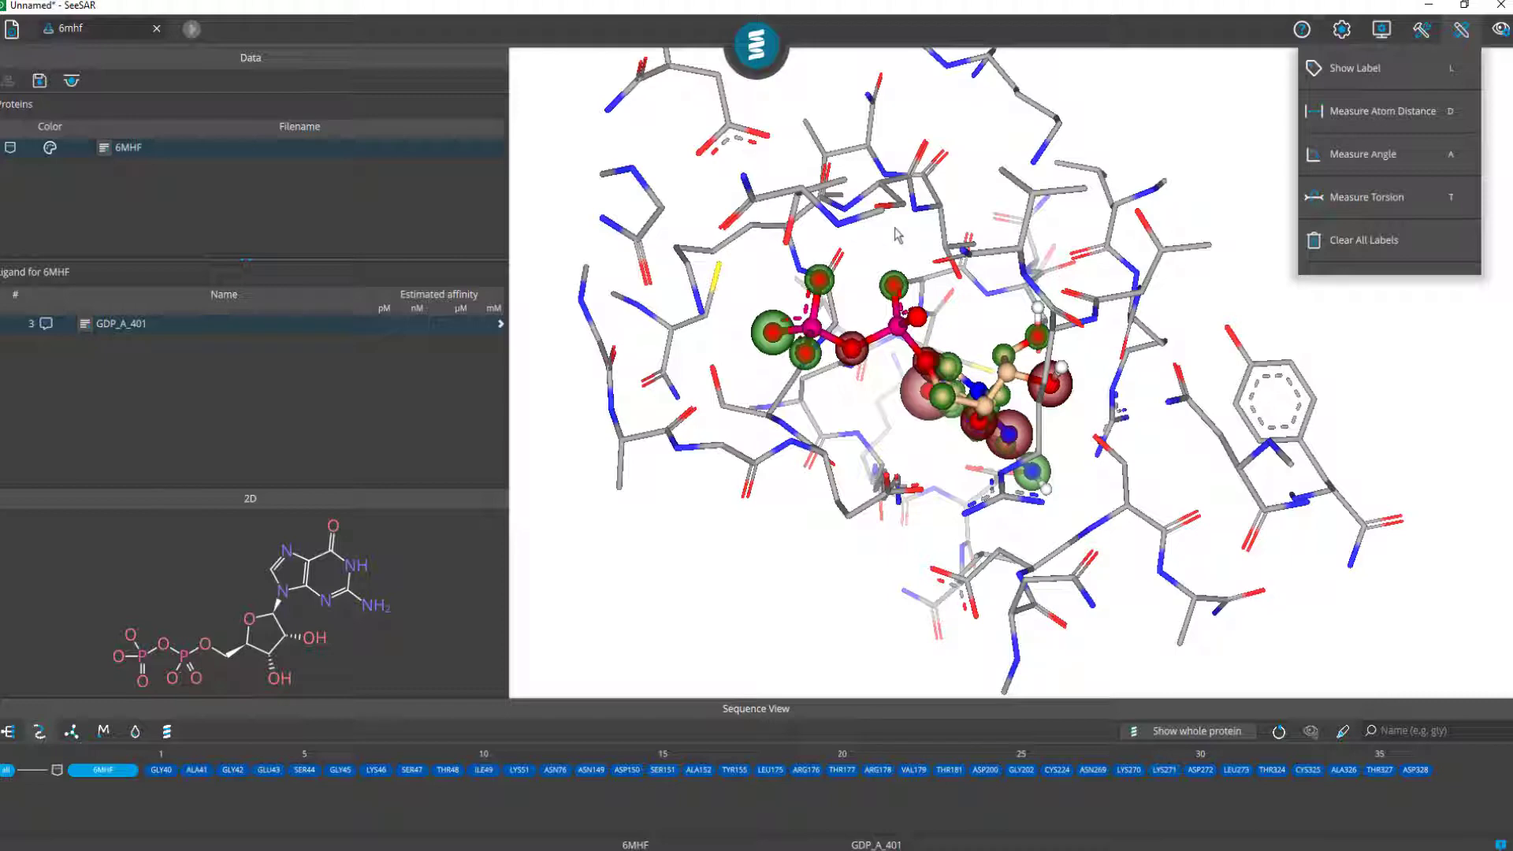
{"action": "left_click", "coordinate": [1454, 196]}
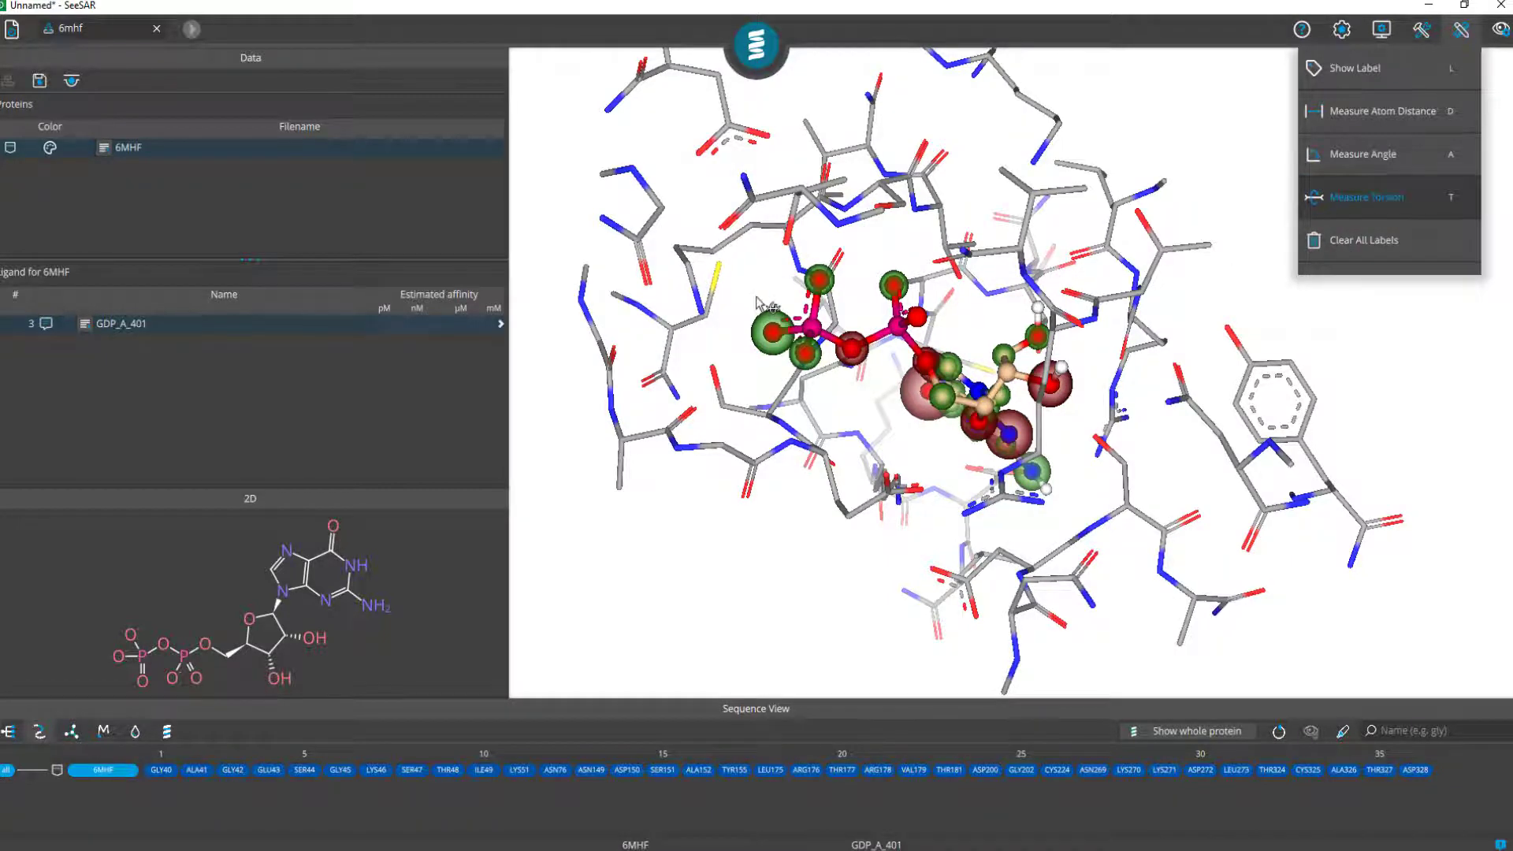
{"action": "scroll", "coordinate": [758, 303], "scroll_direction": "up", "scroll_amount": 2}
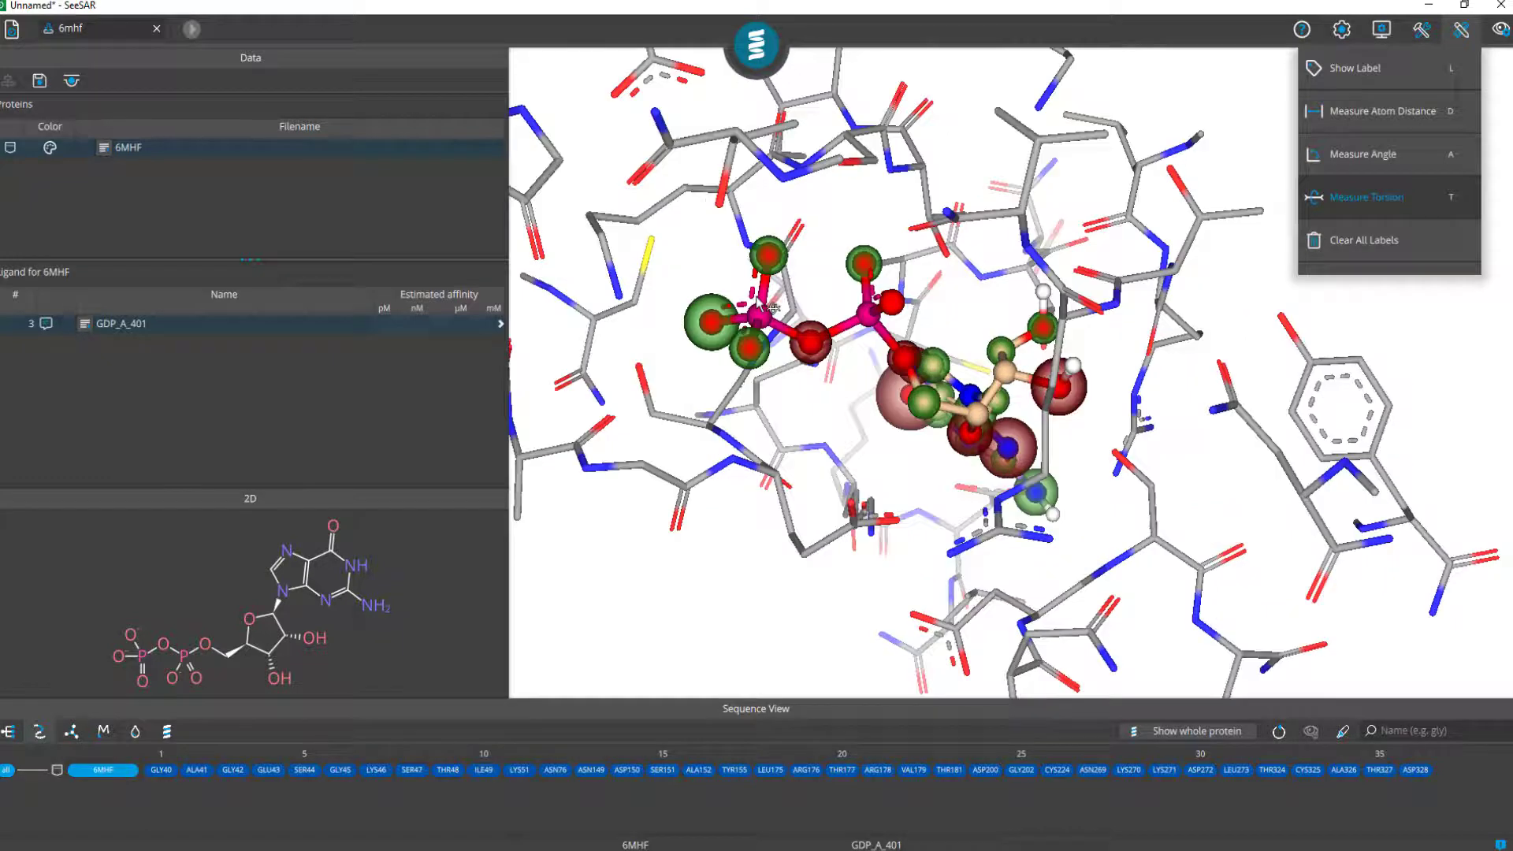
{"action": "left_click", "coordinate": [712, 323]}
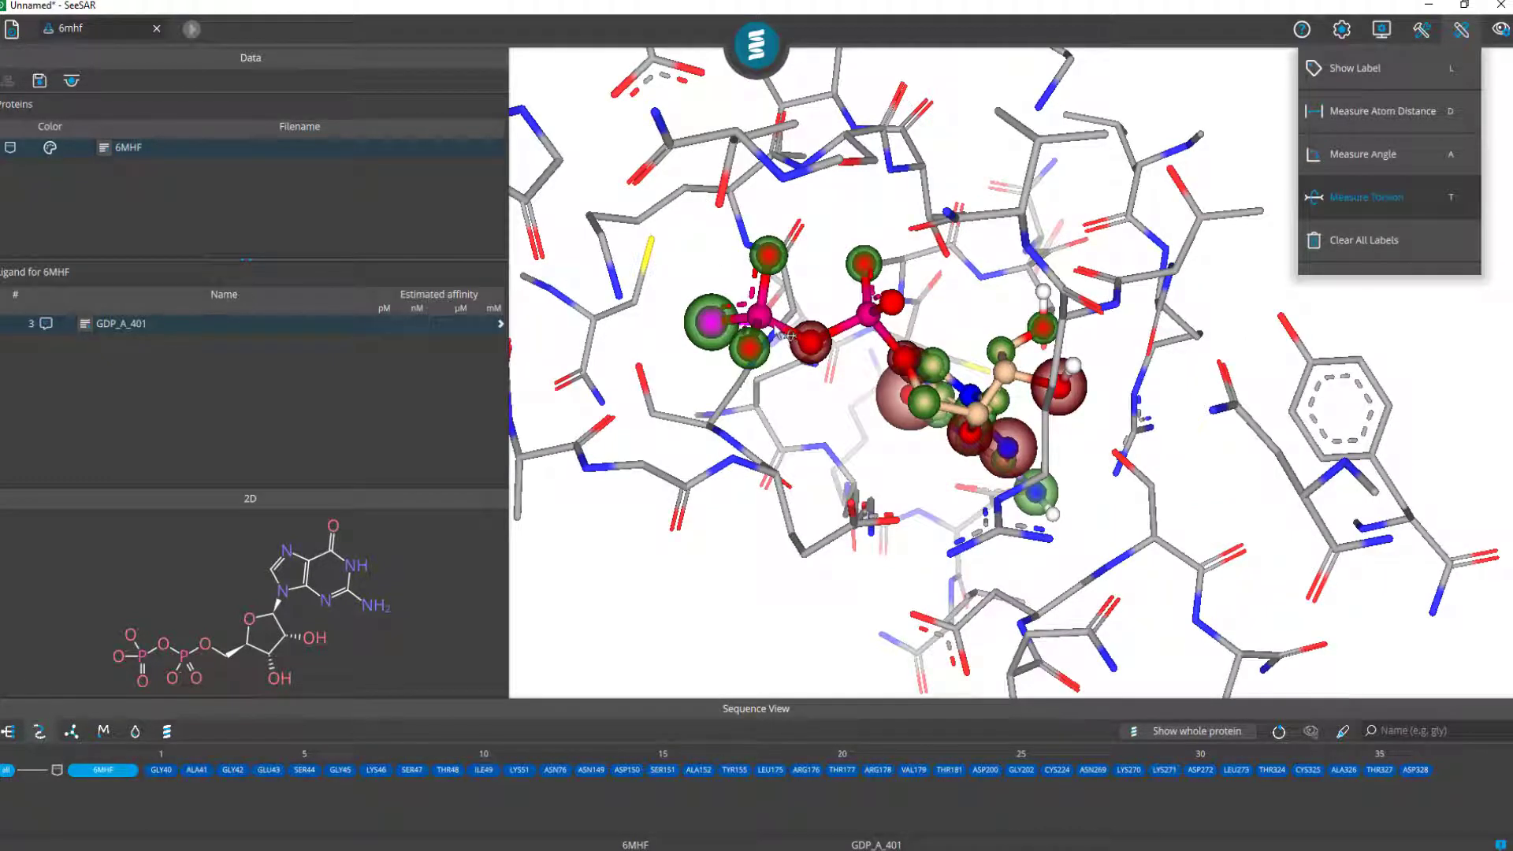
{"action": "left_click", "coordinate": [810, 340]}
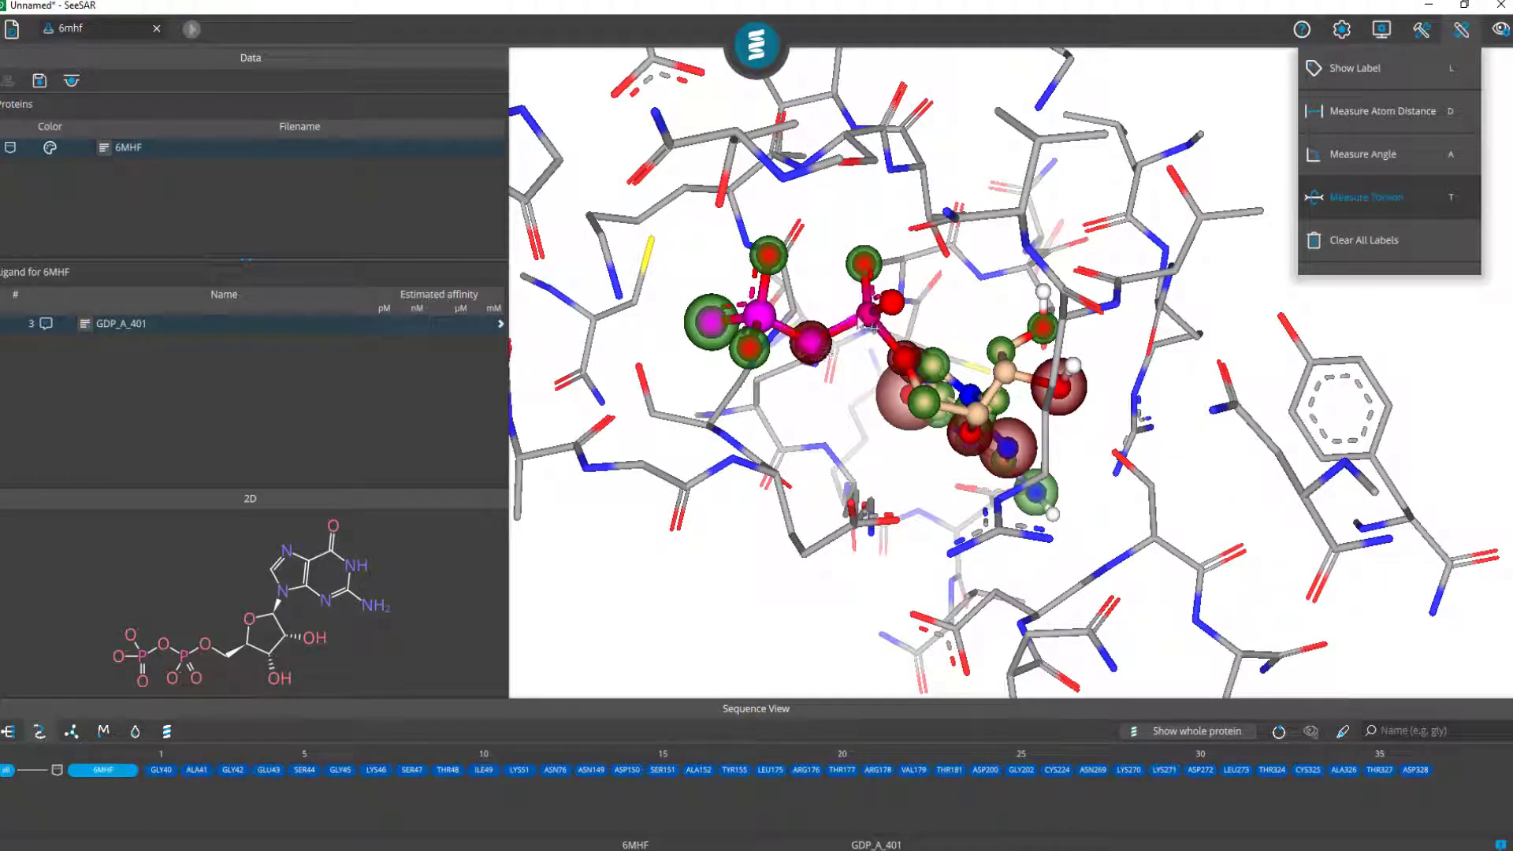
{"action": "left_click", "coordinate": [870, 319]}
{"action": "scroll", "coordinate": [780, 382], "scroll_direction": "up", "scroll_amount": 5}
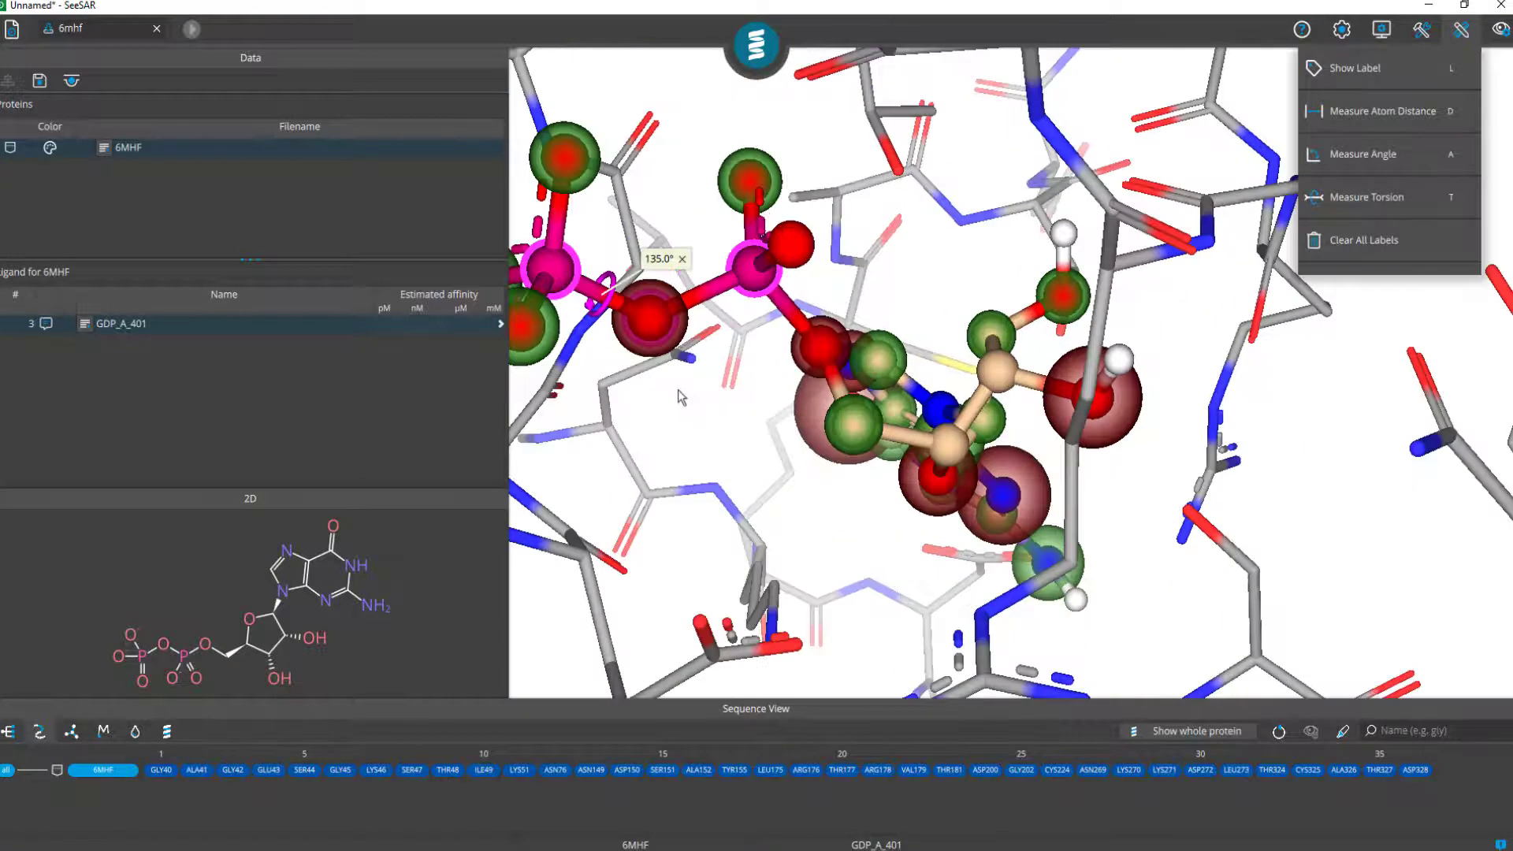
View the torsion measurement from other sides, move its label into free space below the phosphate chain, and remove the measurement
{"action": "left_click_drag", "start_coordinate": [665, 188], "coordinate": [663, 219]}
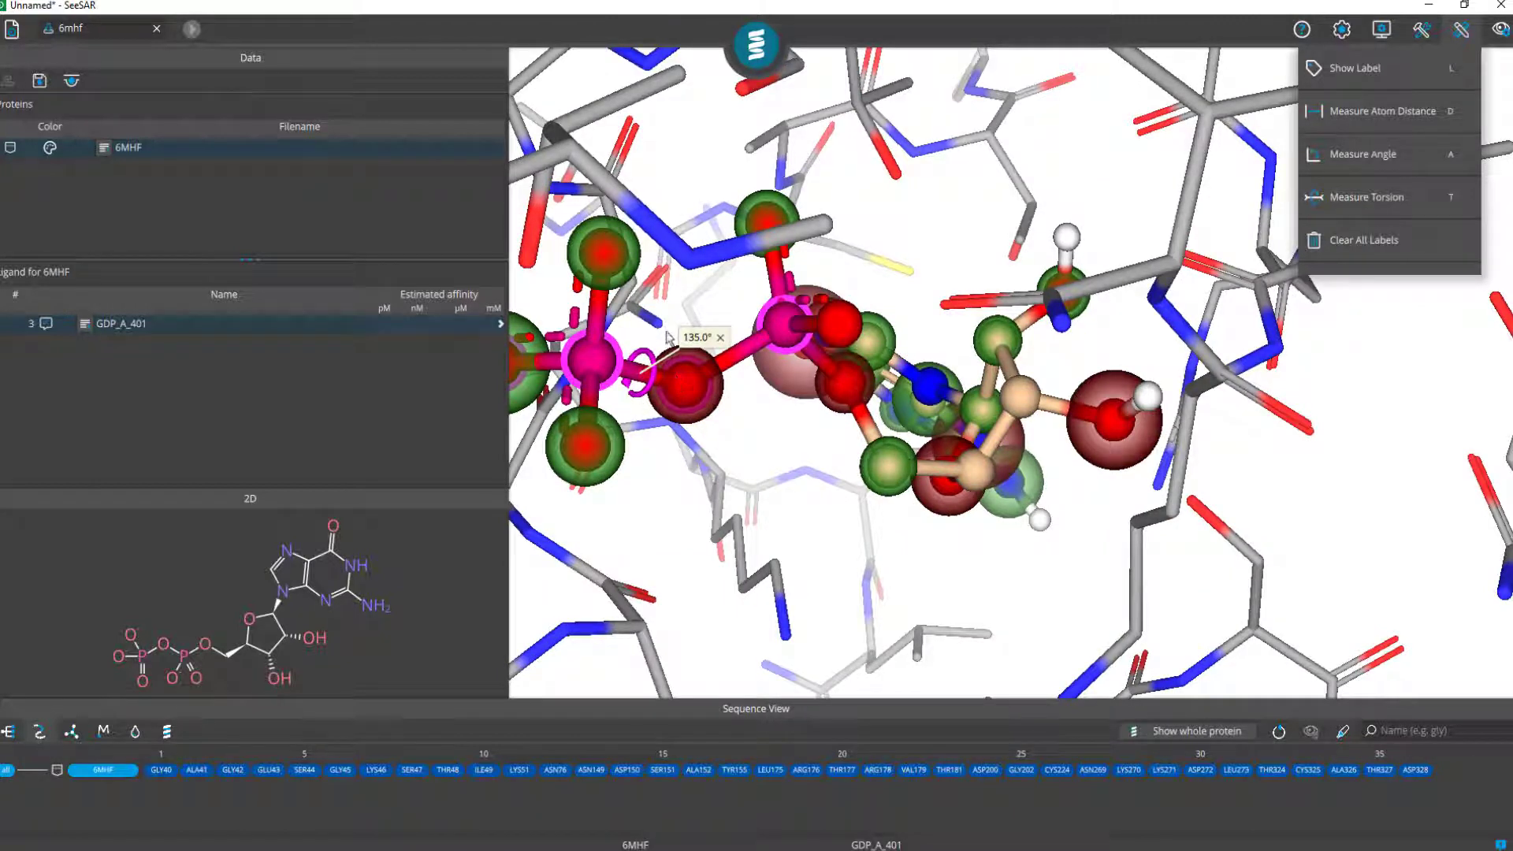
{"action": "left_click_drag", "start_coordinate": [701, 341], "coordinate": [699, 325]}
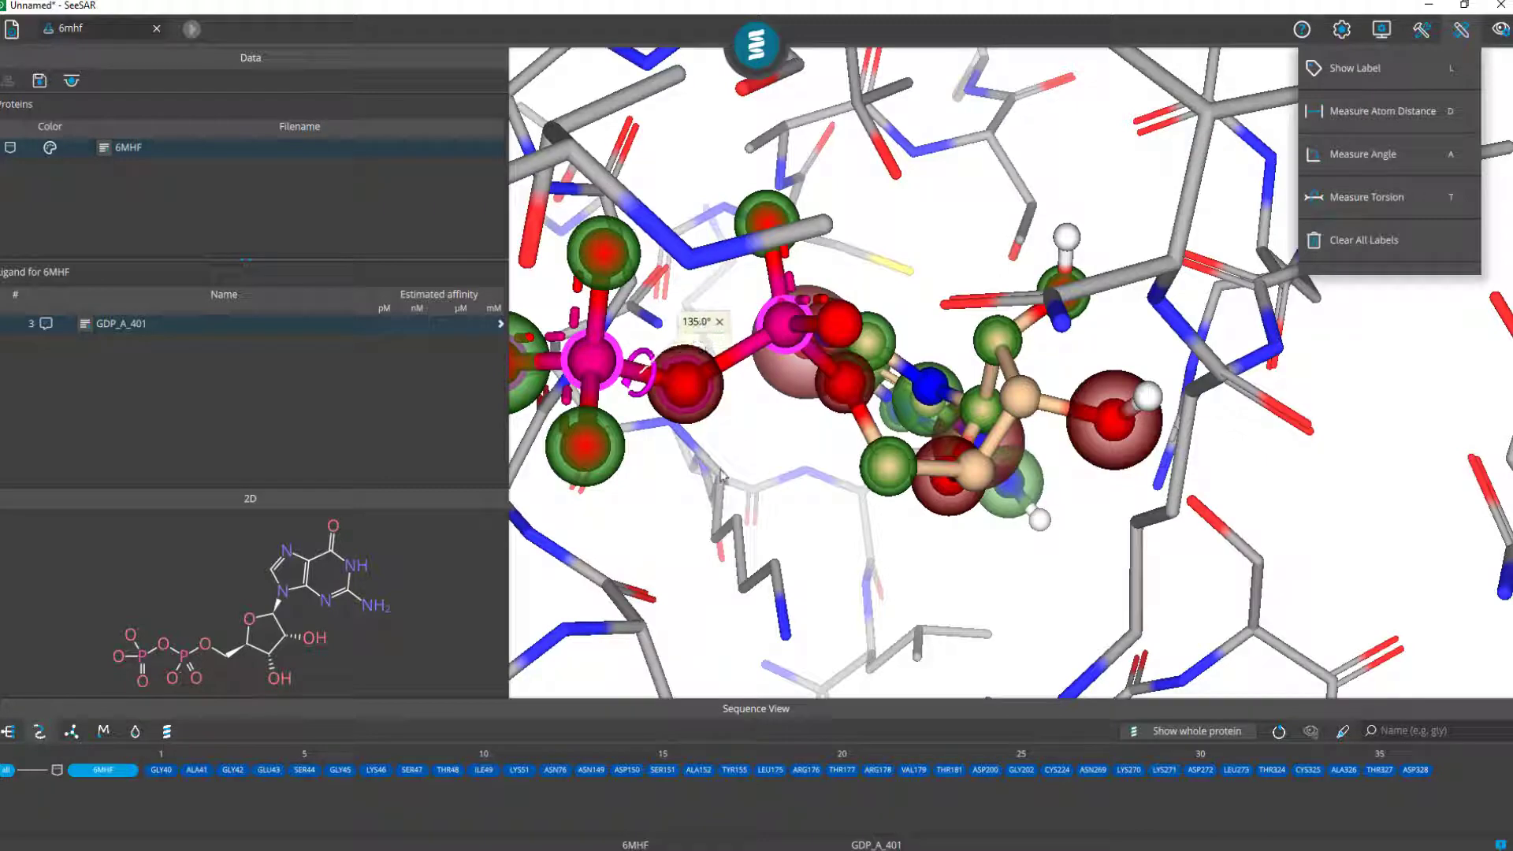
{"action": "middle_click_drag", "start_coordinate": [705, 469], "coordinate": [1048, 471]}
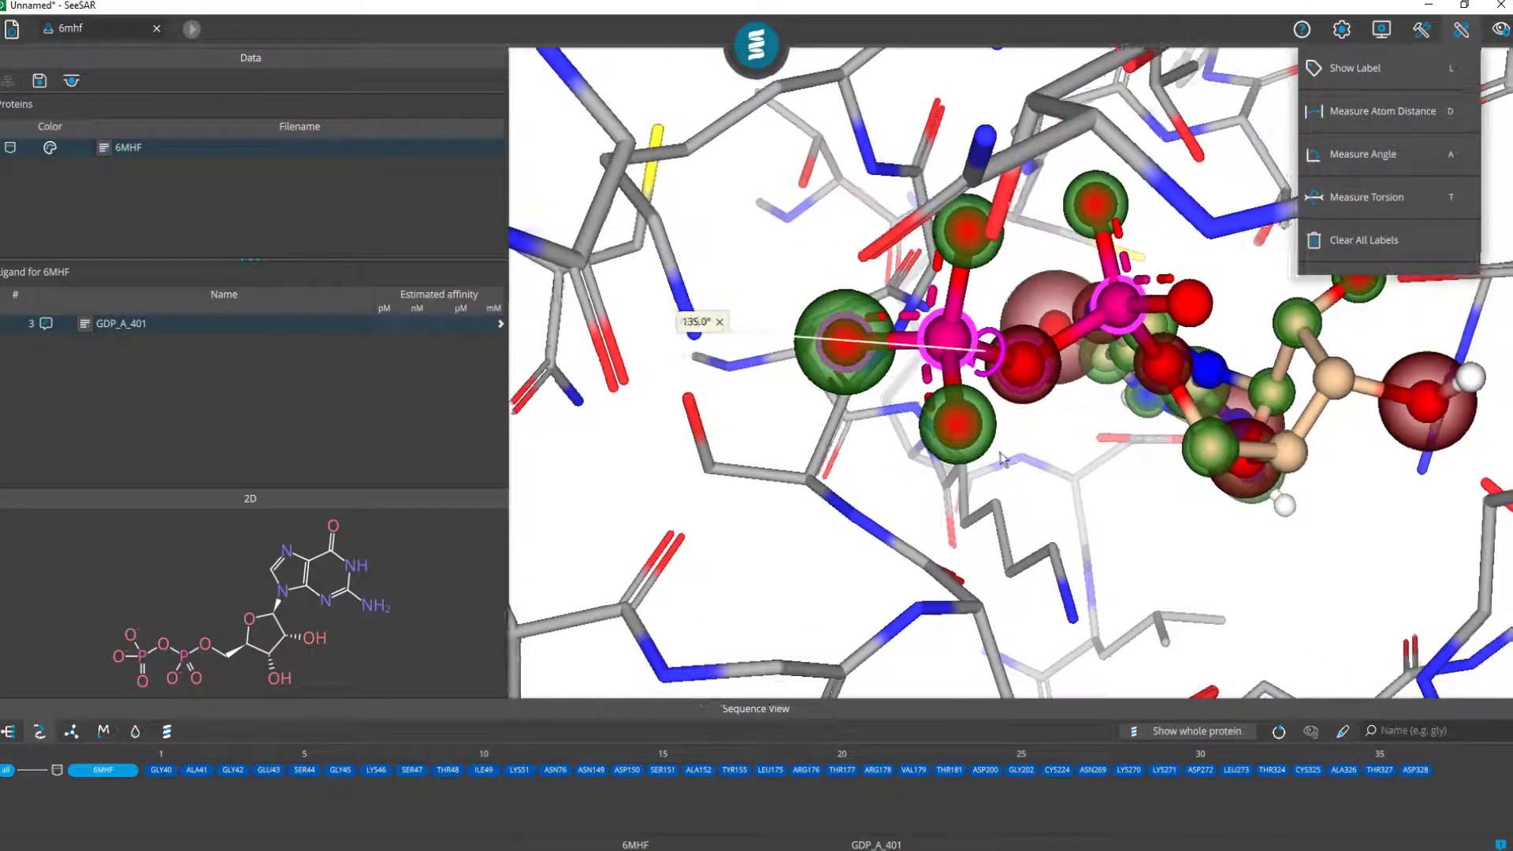
{"action": "right_click_drag", "start_coordinate": [1088, 453], "coordinate": [1027, 441]}
{"action": "left_click_drag", "start_coordinate": [695, 321], "coordinate": [822, 508]}
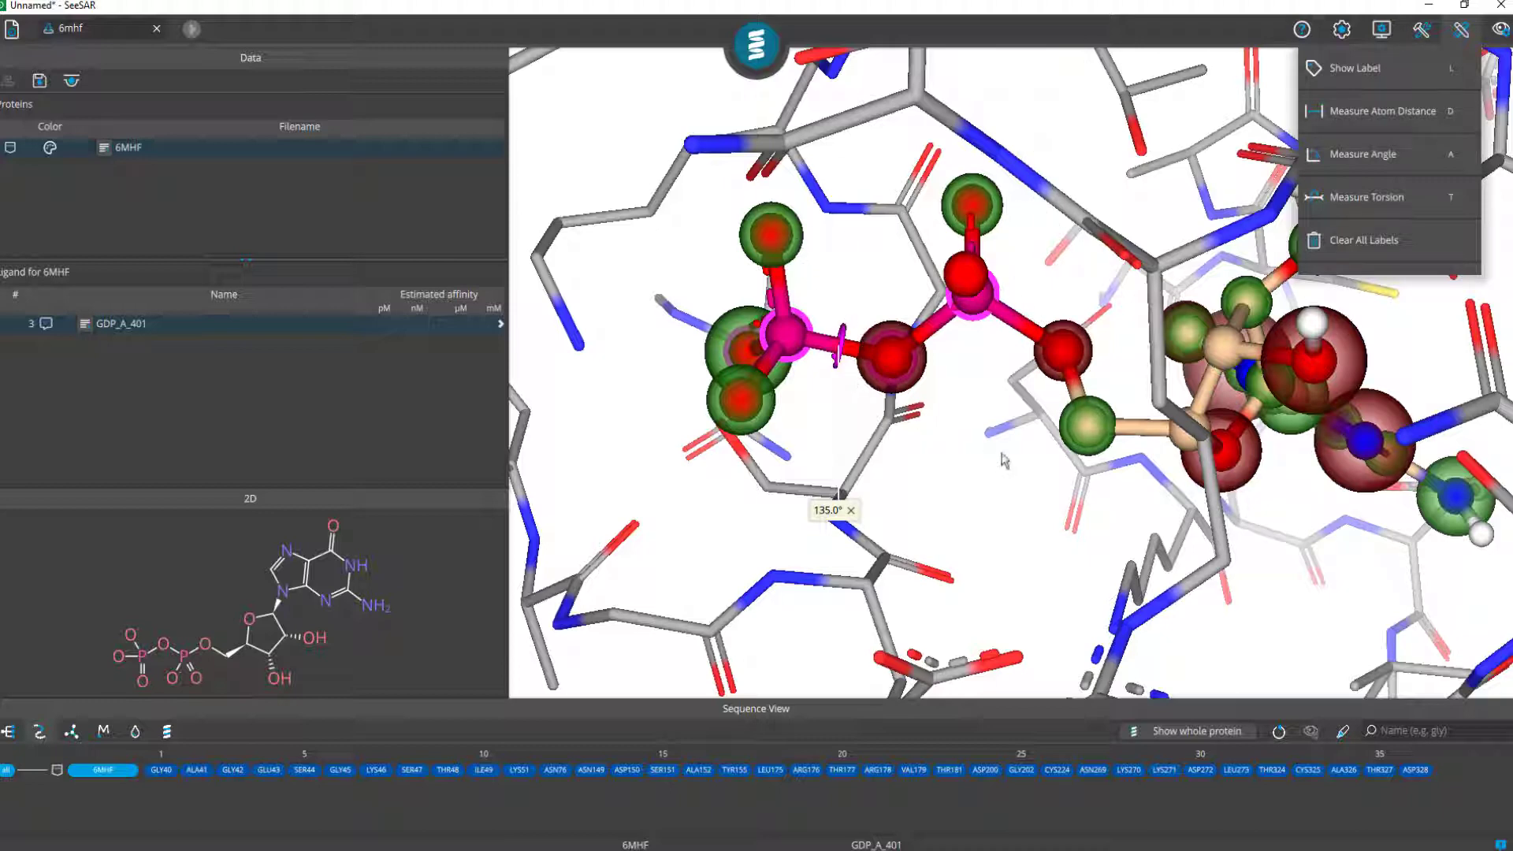
{"action": "left_click", "coordinate": [850, 510]}
Close the label and measurement tools and turn on Torsion Coloring for the ligand
{"action": "mouse_move", "coordinate": [1012, 400]}
{"action": "left_mouse_down"}
{"action": "mouse_move", "coordinate": [1030, 439]}
{"action": "mouse_move", "coordinate": [1000, 260]}
{"action": "left_mouse_up"}
{"action": "scroll", "coordinate": [1025, 386], "scroll_direction": "down", "scroll_amount": 5}
{"action": "scroll", "coordinate": [1024, 386], "scroll_direction": "up", "scroll_amount": 5}
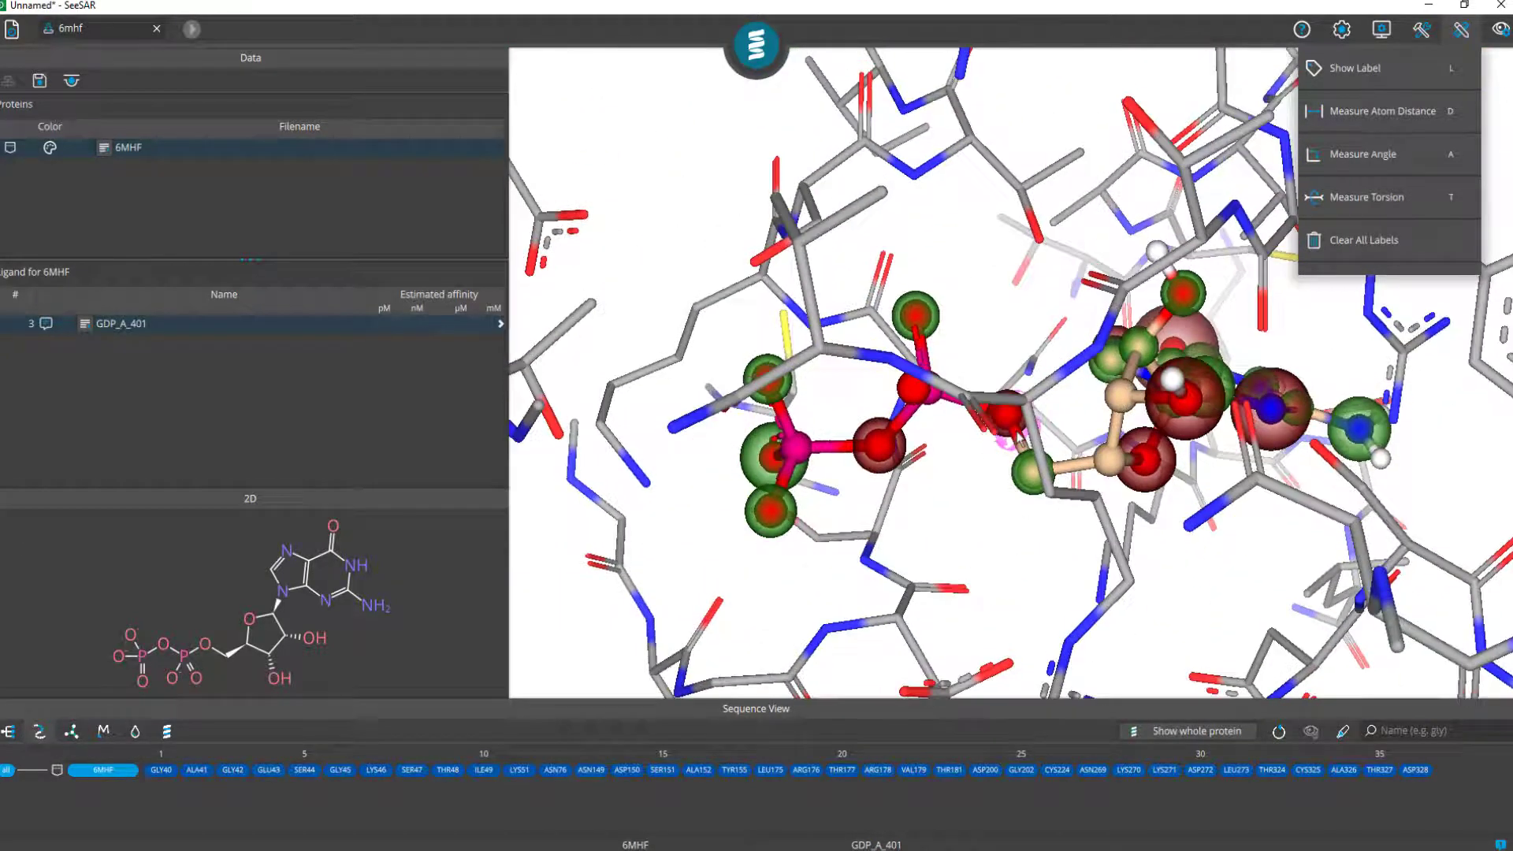
{"action": "left_click", "coordinate": [1461, 32]}
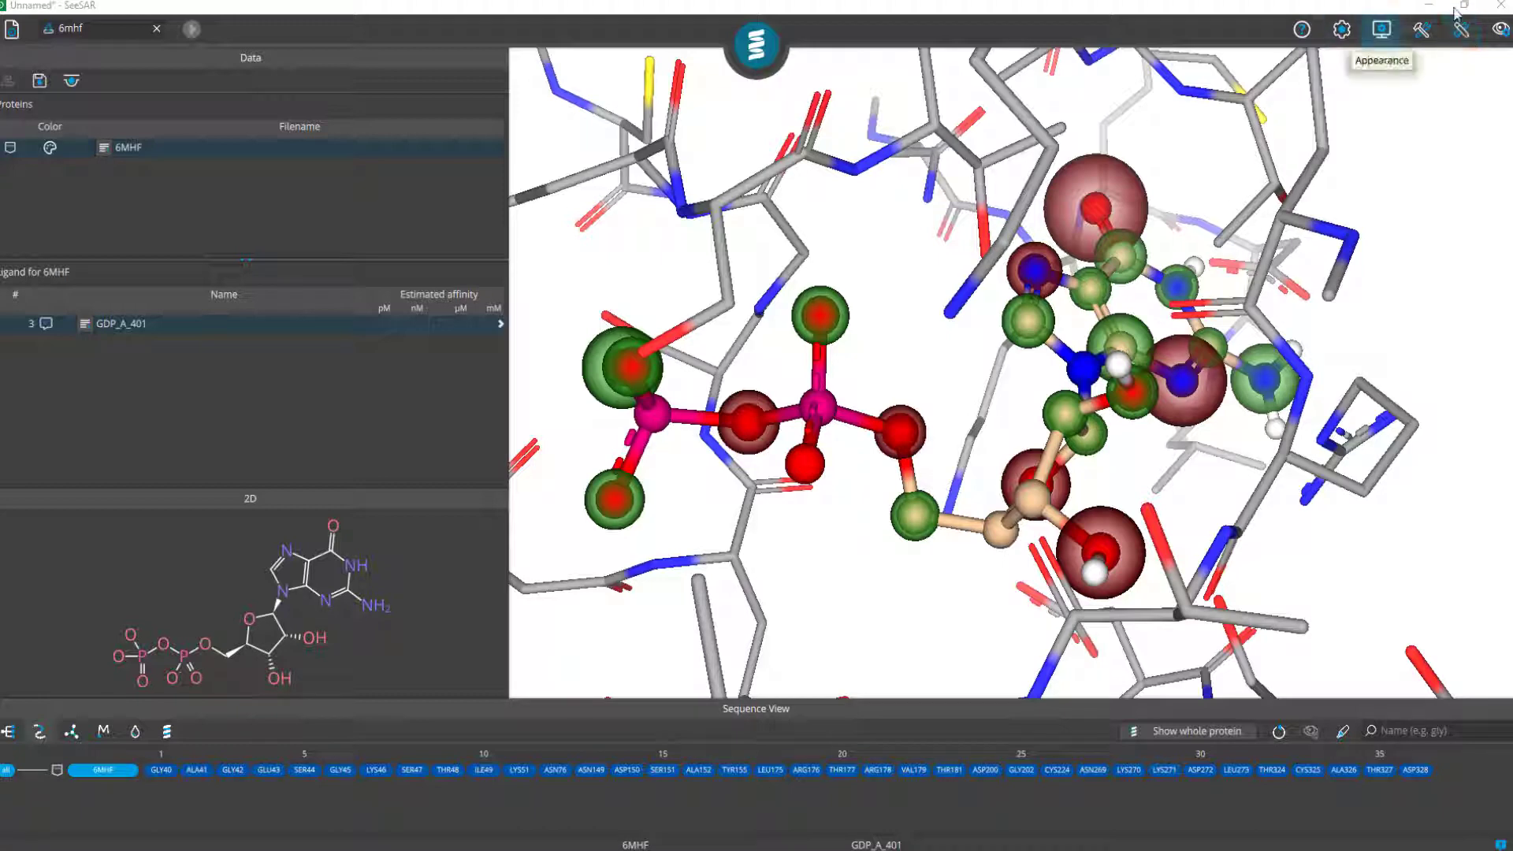
{"action": "left_click", "coordinate": [1499, 29]}
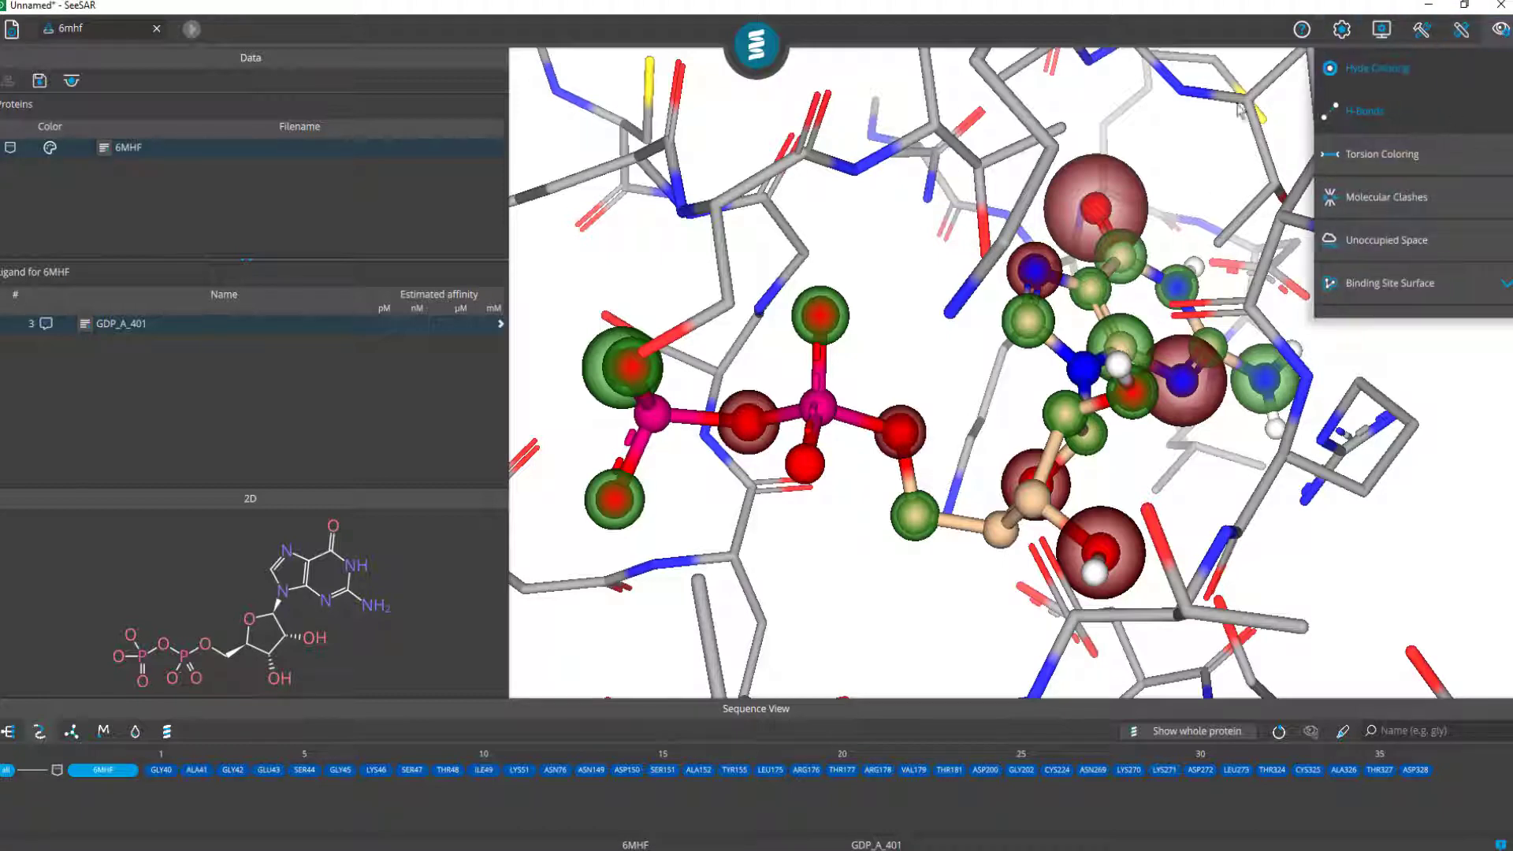
{"action": "left_click", "coordinate": [1375, 155]}
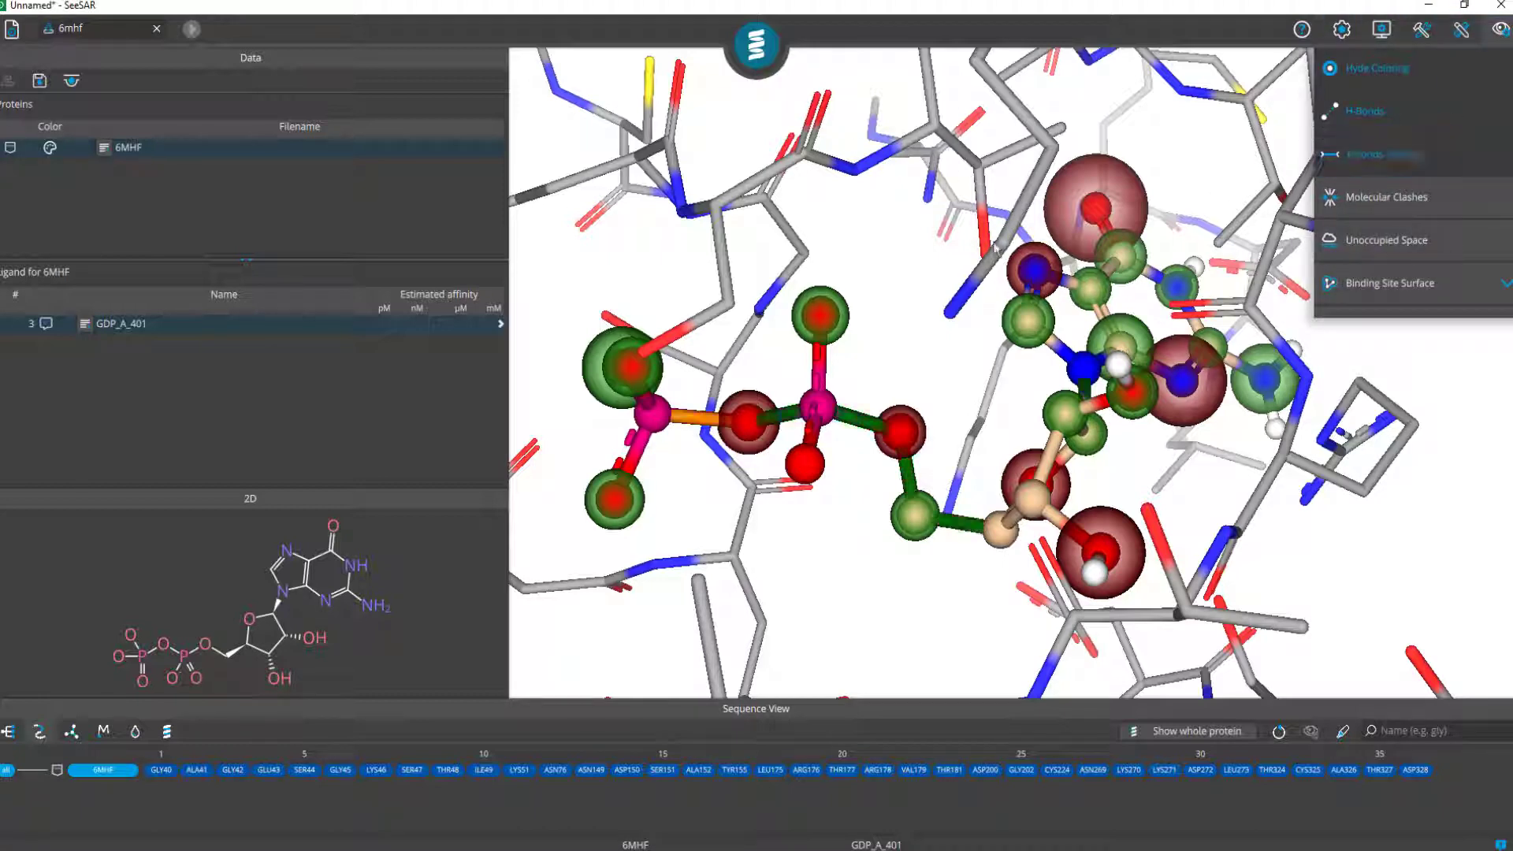
{"action": "left_click", "coordinate": [1501, 29]}
Show the torsion histogram of the ligand's green PA - O5' bond and place it in free space above the bond
{"action": "scroll", "coordinate": [894, 319], "scroll_direction": "up", "scroll_amount": 1}
{"action": "left_click_drag", "start_coordinate": [882, 296], "coordinate": [825, 331]}
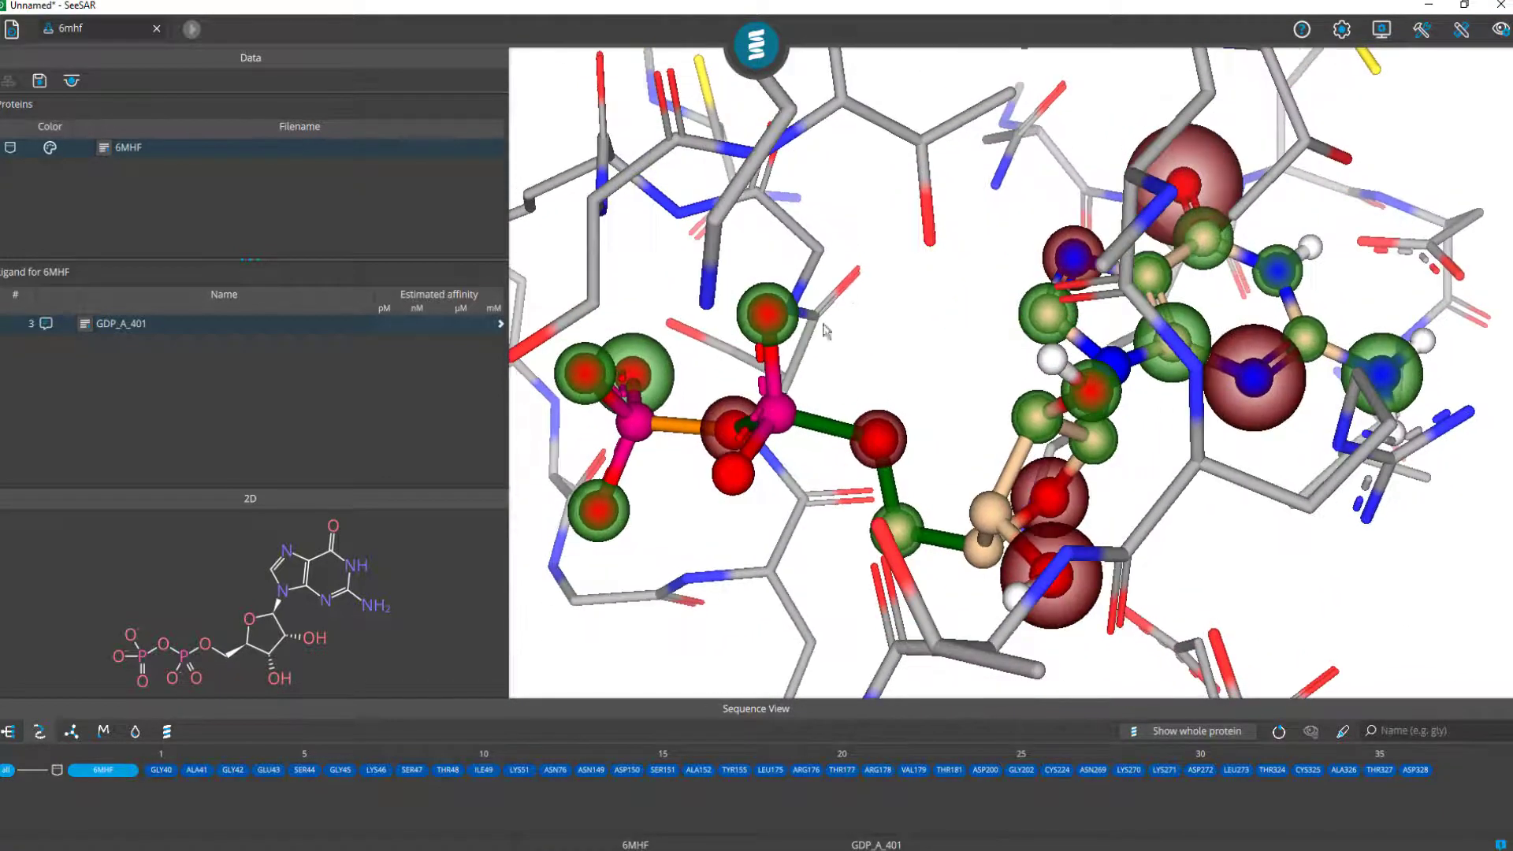
{"action": "left_click", "coordinate": [829, 430]}
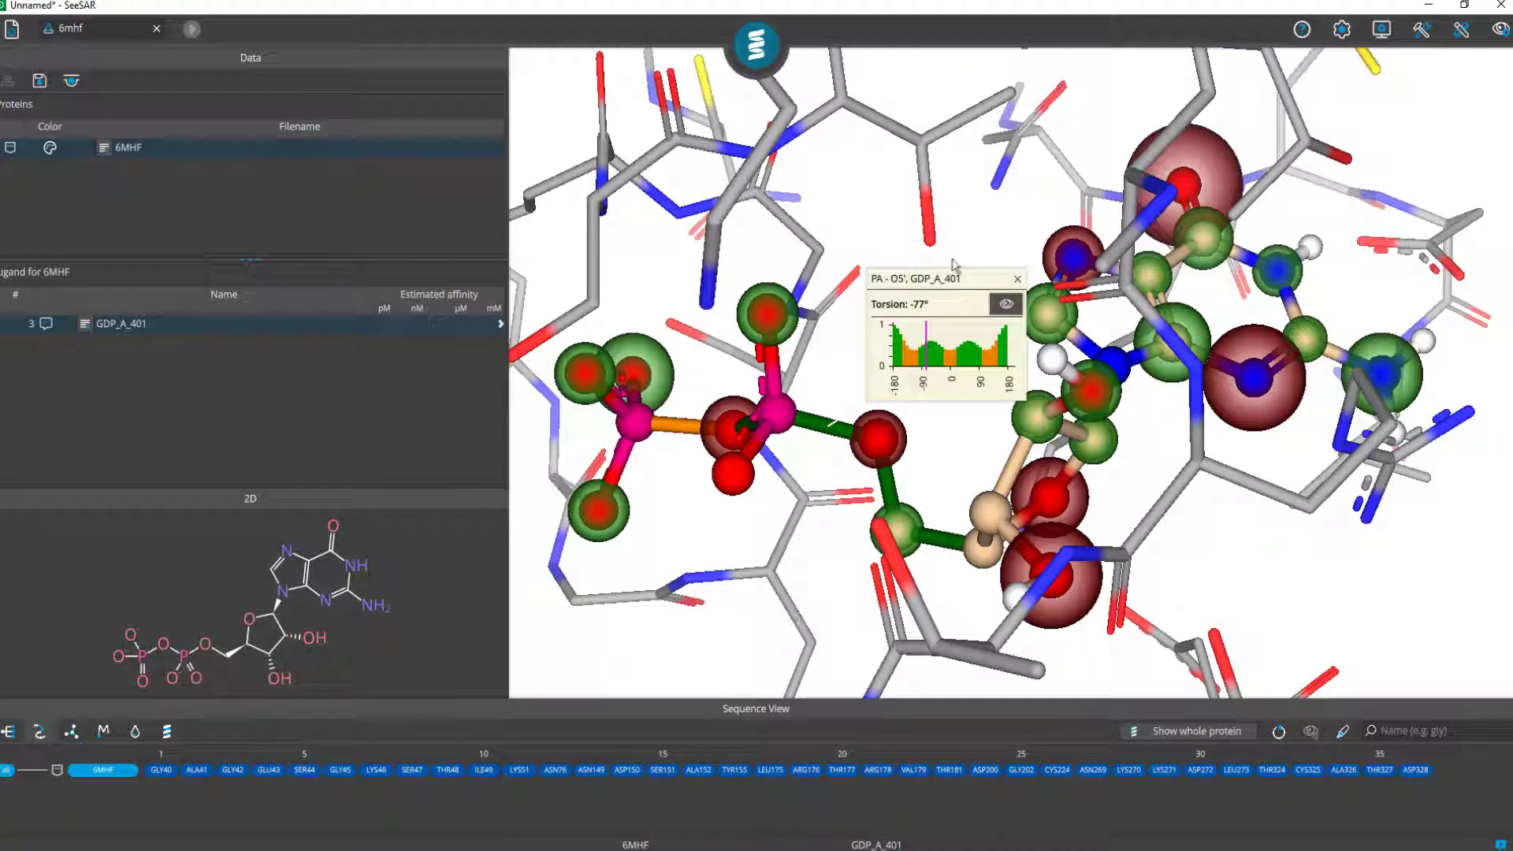
{"action": "left_click_drag", "start_coordinate": [935, 273], "coordinate": [918, 215]}
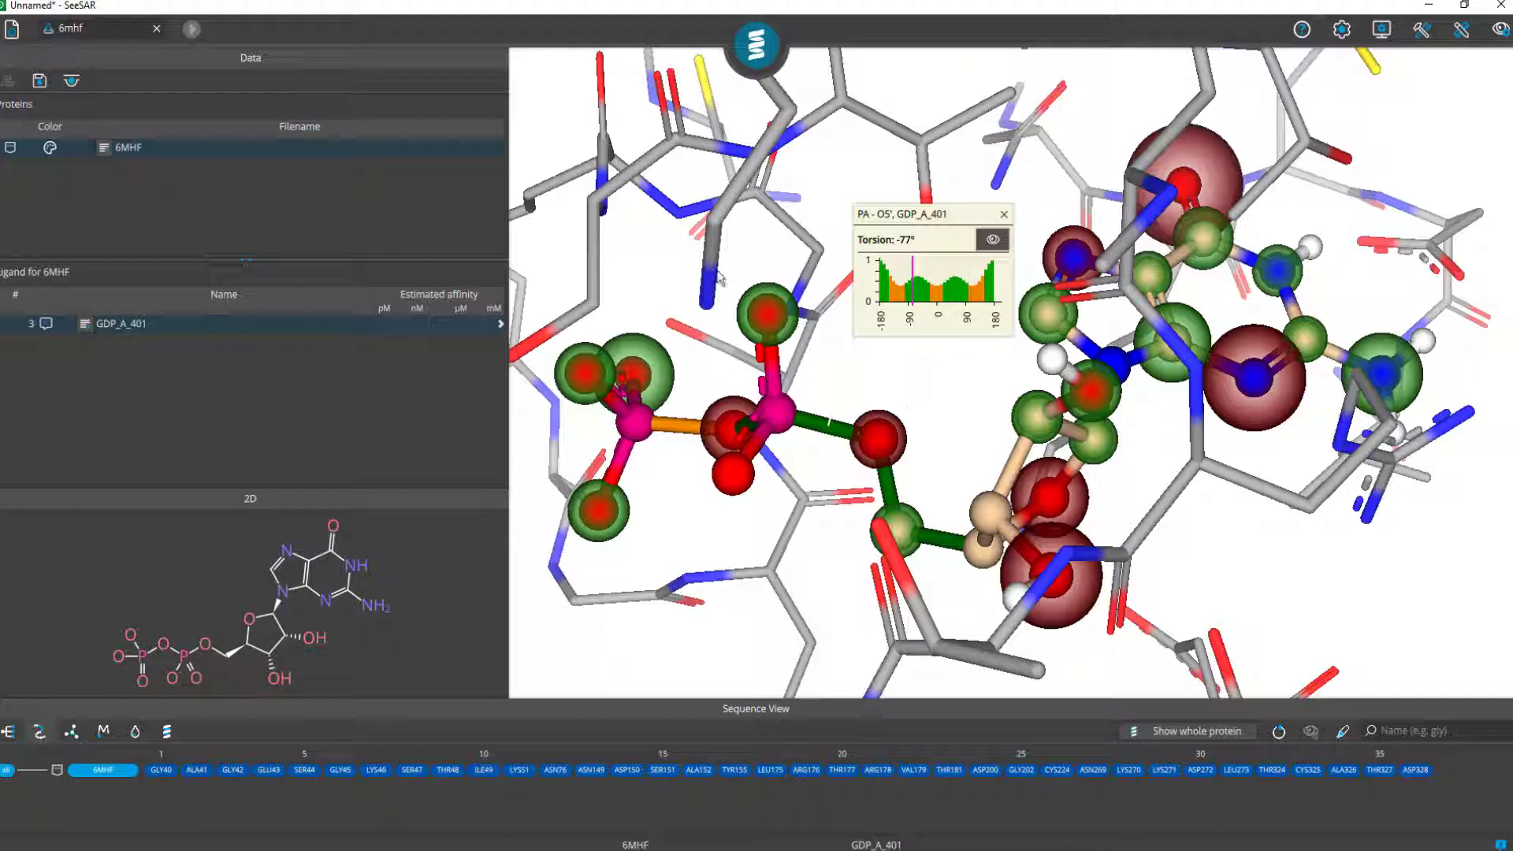
Show the torsion histogram of the orange PB - O3A bond, place it below the ligand, and examine its angle distribution
{"action": "left_click", "coordinate": [676, 429]}
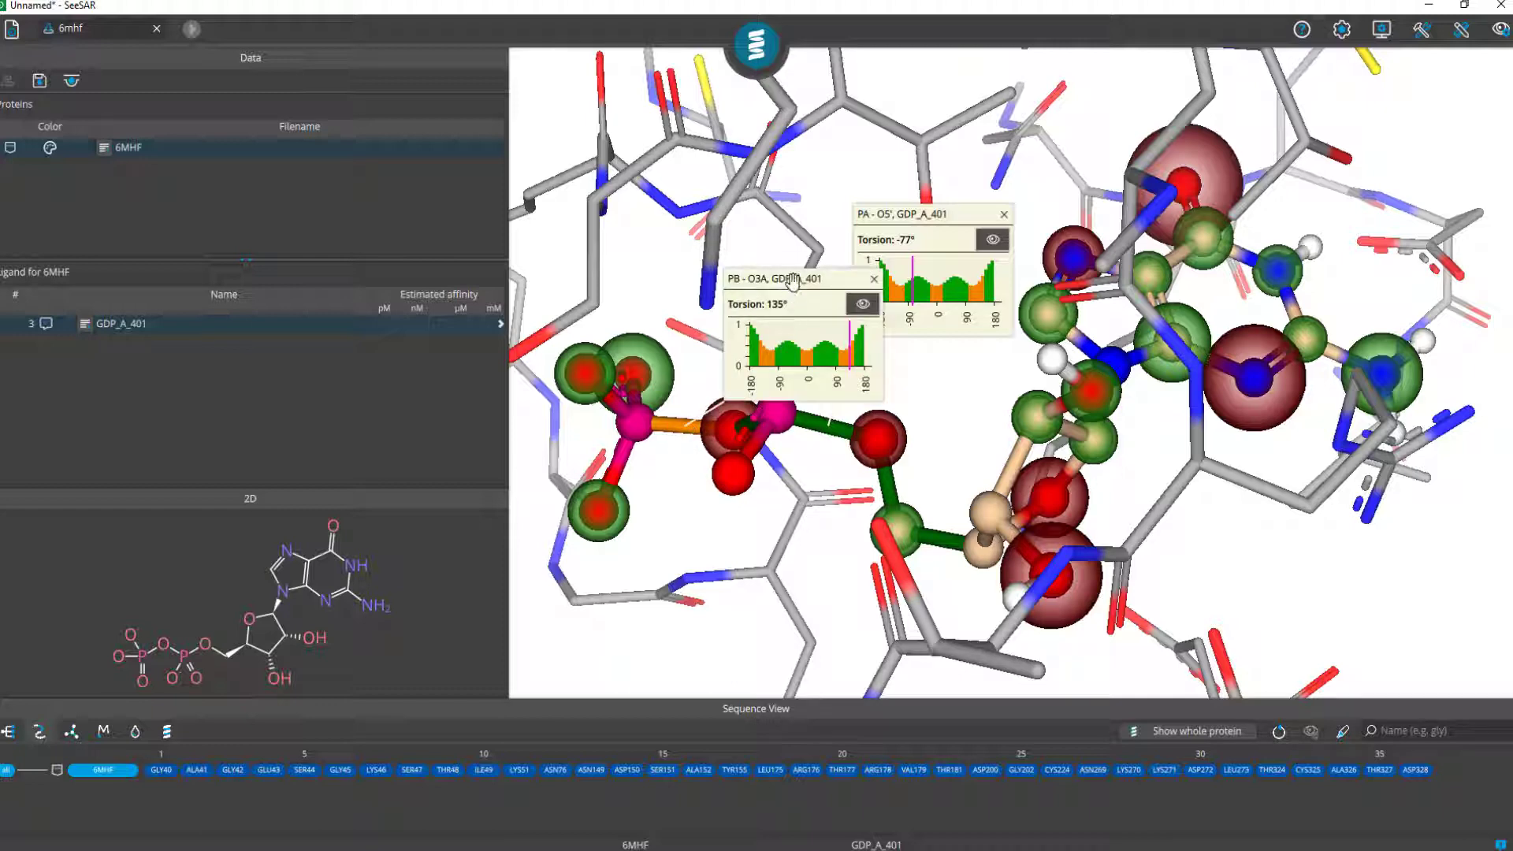
{"action": "left_click_drag", "start_coordinate": [793, 284], "coordinate": [753, 548]}
{"action": "mouse_move", "coordinate": [811, 634]}
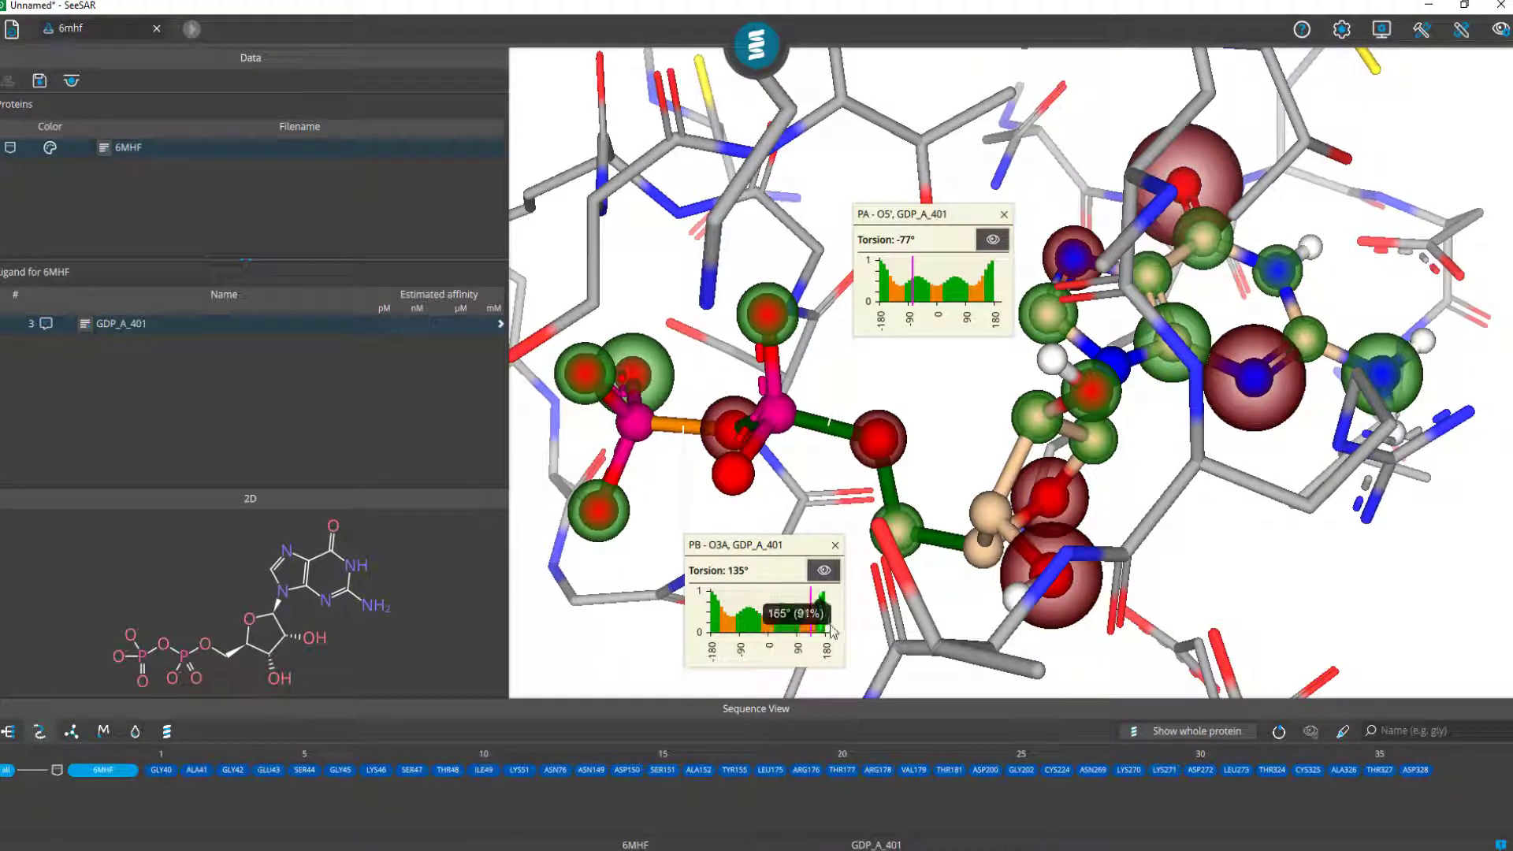
Highlight the PA - O5' torsion's atoms on the ligand and move both torsion histograms away from the phosphate chain
{"action": "left_click", "coordinate": [992, 239]}
{"action": "mouse_move", "coordinate": [723, 281]}
{"action": "left_mouse_down"}
{"action": "mouse_move", "coordinate": [763, 277]}
{"action": "mouse_move", "coordinate": [761, 228]}
{"action": "mouse_move", "coordinate": [726, 274]}
{"action": "left_mouse_up"}
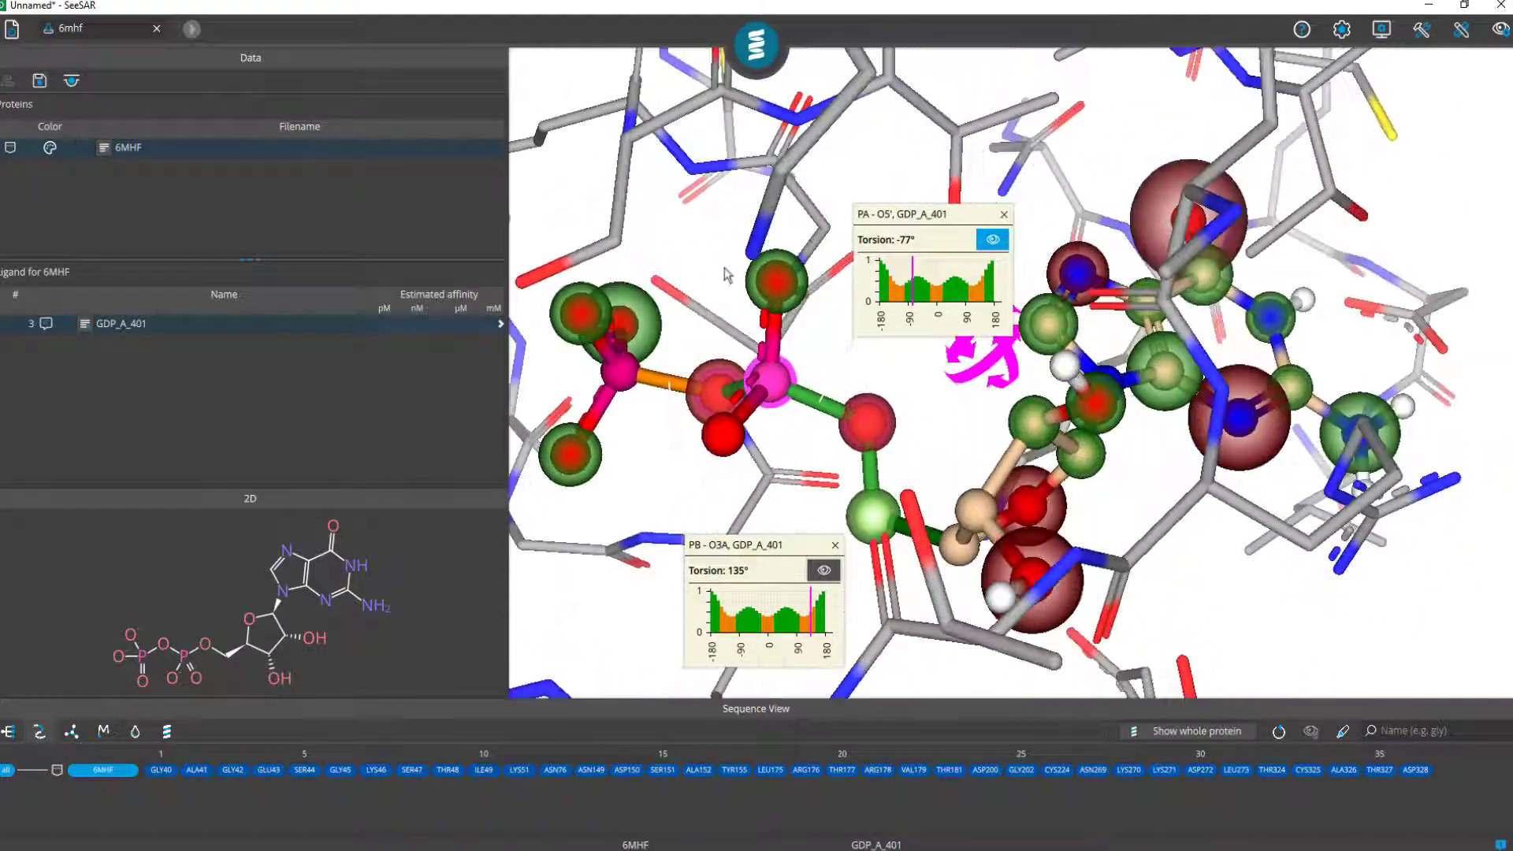
{"action": "left_click_drag", "start_coordinate": [902, 214], "coordinate": [1202, 168]}
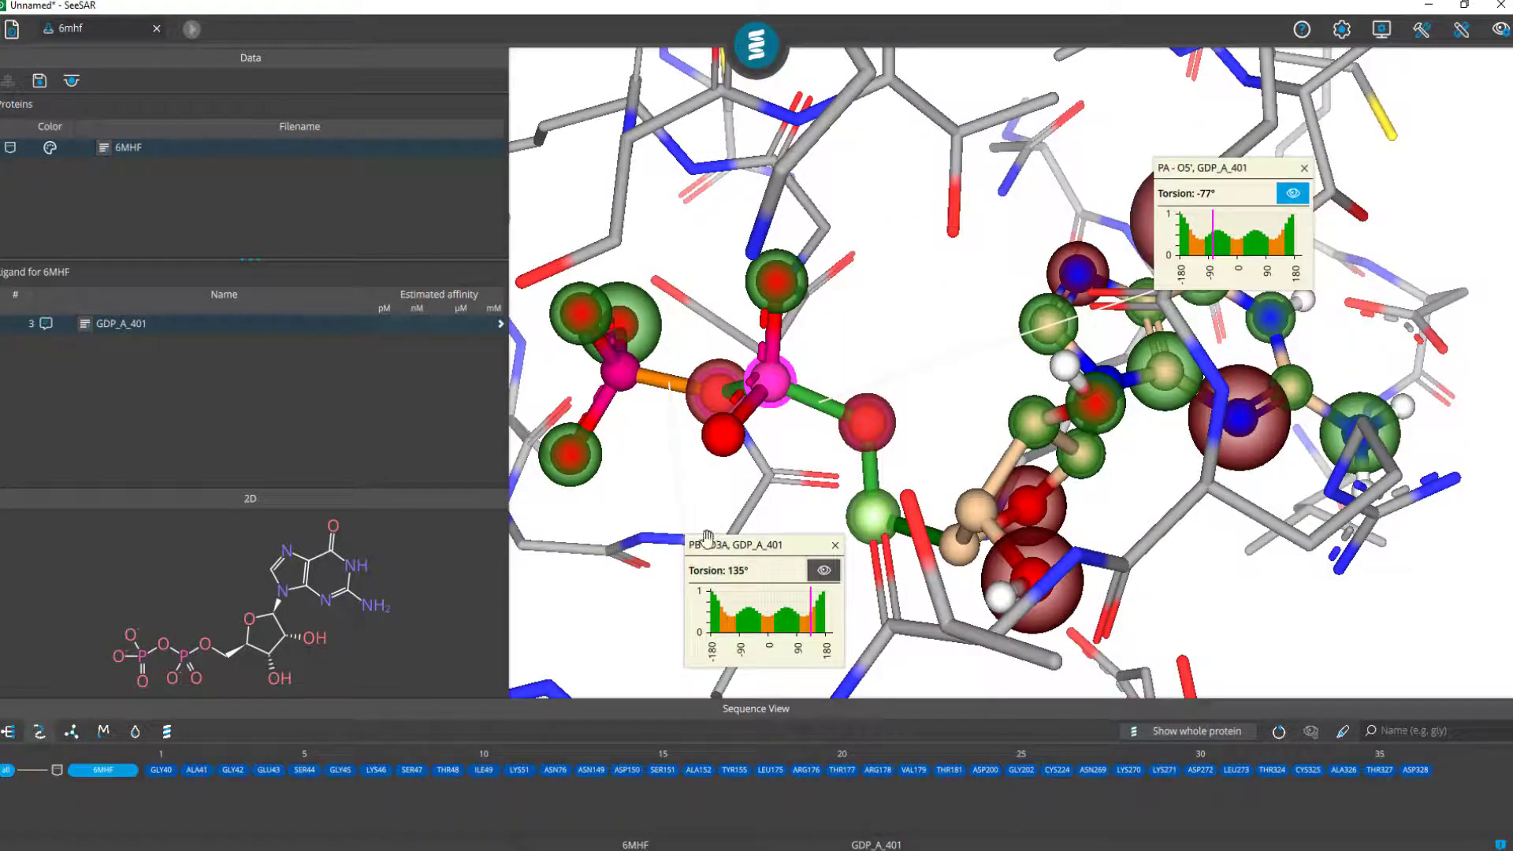
{"action": "left_click_drag", "start_coordinate": [723, 544], "coordinate": [1024, 560]}
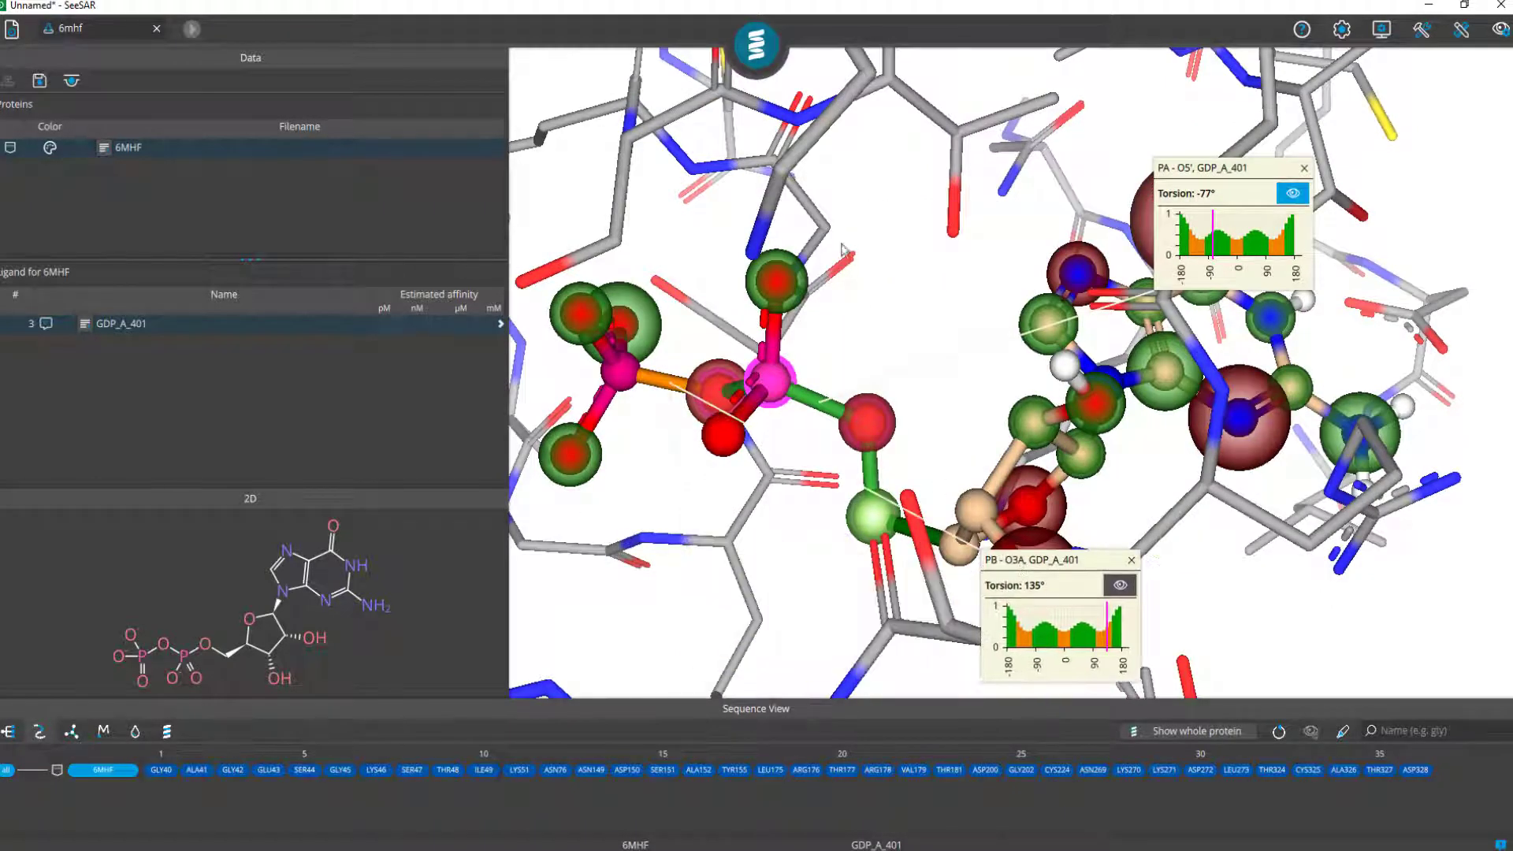
Highlight the PB - O3A torsion's atoms on the ligand and close both torsion histograms
{"action": "left_click_drag", "start_coordinate": [843, 245], "coordinate": [897, 183]}
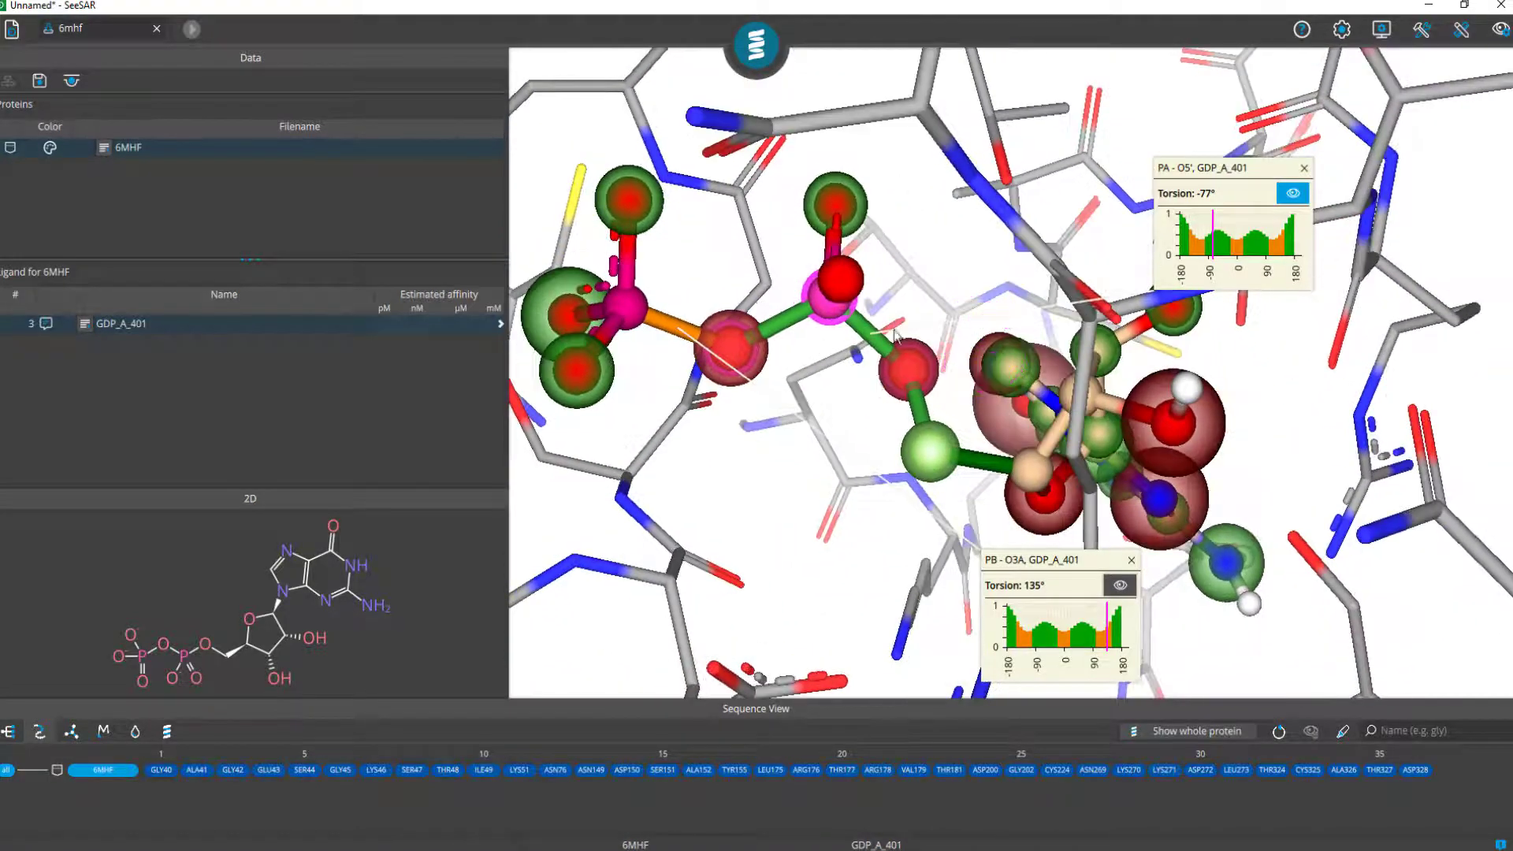
{"action": "left_click", "coordinate": [1120, 584]}
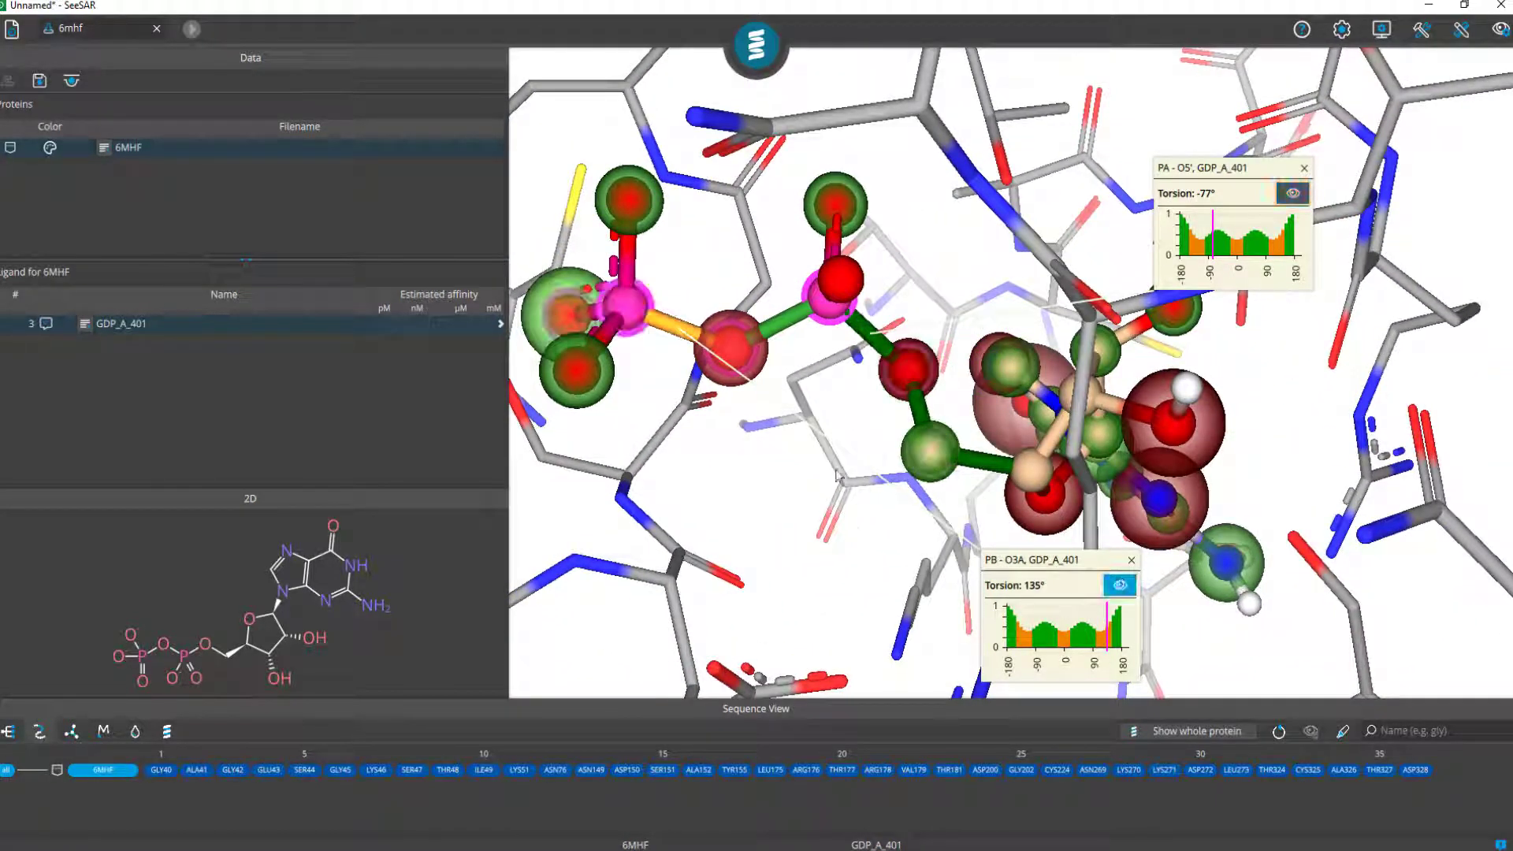
{"action": "left_click", "coordinate": [1304, 168]}
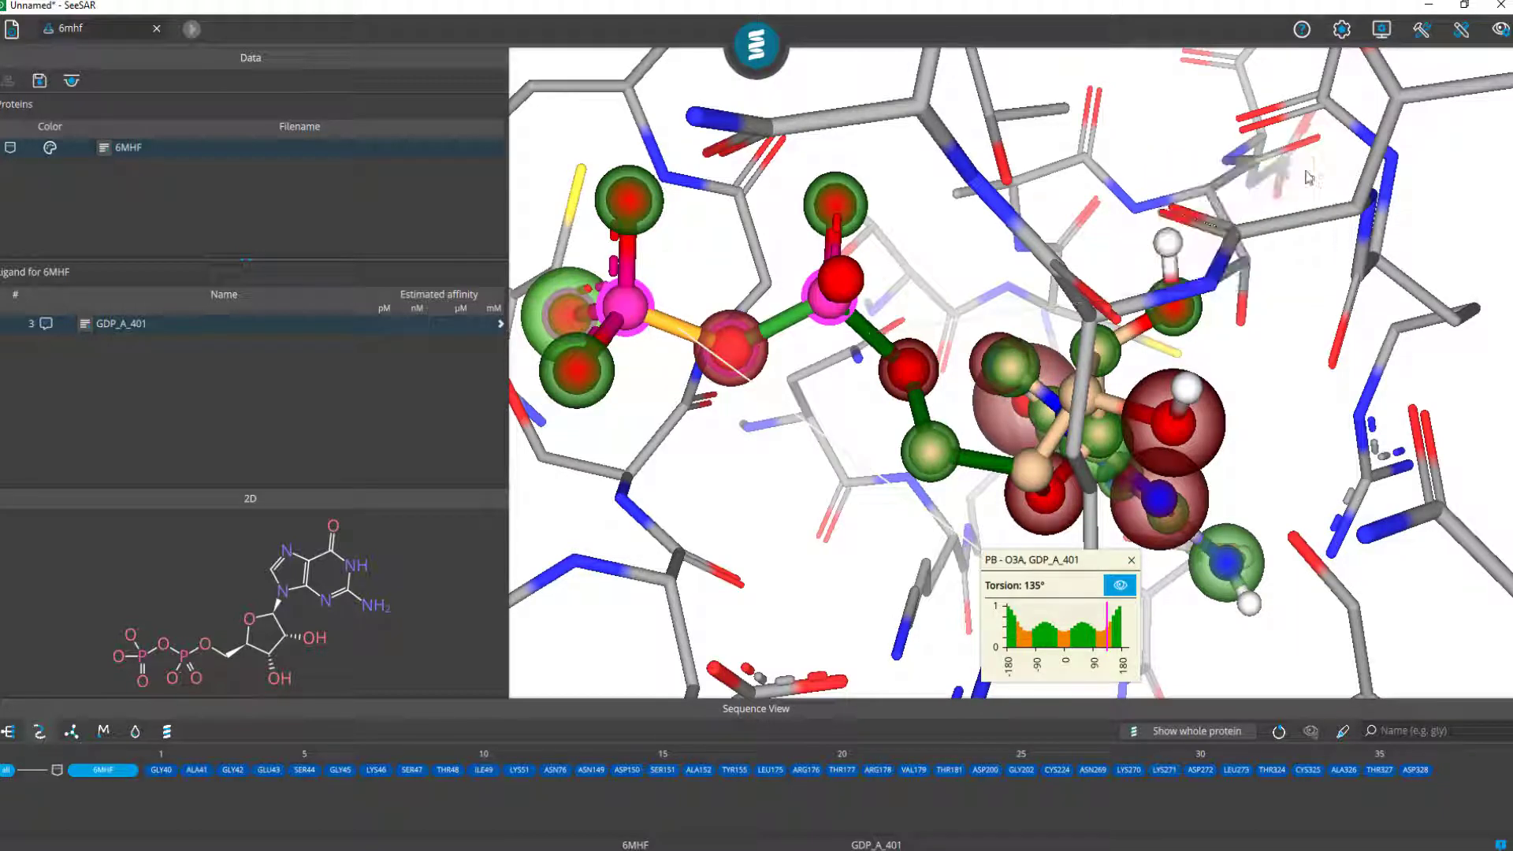
{"action": "left_click", "coordinate": [1132, 562]}
Turn on the Binding Site Surface around the ligand and view the pocket entrance
{"action": "left_click_drag", "start_coordinate": [987, 335], "coordinate": [913, 351]}
{"action": "scroll", "coordinate": [886, 413], "scroll_direction": "down", "scroll_amount": 4}
{"action": "scroll", "coordinate": [883, 406], "scroll_direction": "up", "scroll_amount": 4}
{"action": "left_click_drag", "start_coordinate": [981, 276], "coordinate": [985, 345]}
{"action": "mouse_move", "coordinate": [835, 378]}
{"action": "left_mouse_down"}
{"action": "mouse_move", "coordinate": [804, 441]}
{"action": "mouse_move", "coordinate": [762, 445]}
{"action": "mouse_move", "coordinate": [709, 332]}
{"action": "left_mouse_up"}
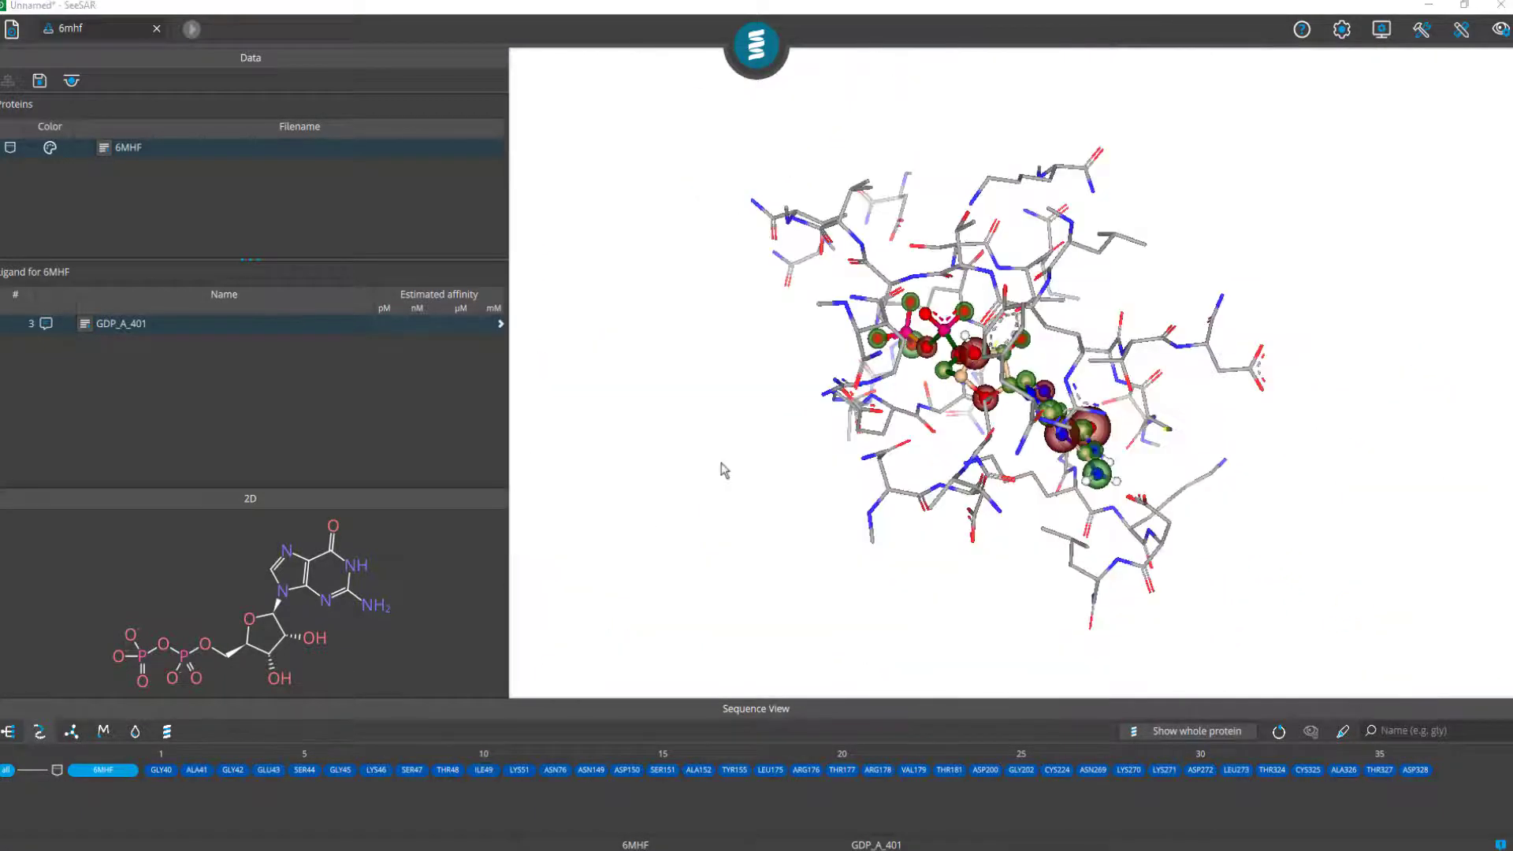
{"action": "mouse_move", "coordinate": [743, 341]}
{"action": "left_mouse_down"}
{"action": "mouse_move", "coordinate": [751, 400]}
{"action": "mouse_move", "coordinate": [733, 422]}
{"action": "mouse_move", "coordinate": [625, 423]}
{"action": "mouse_move", "coordinate": [797, 470]}
{"action": "mouse_move", "coordinate": [896, 431]}
{"action": "mouse_move", "coordinate": [695, 497]}
{"action": "mouse_move", "coordinate": [650, 477]}
{"action": "left_mouse_up"}
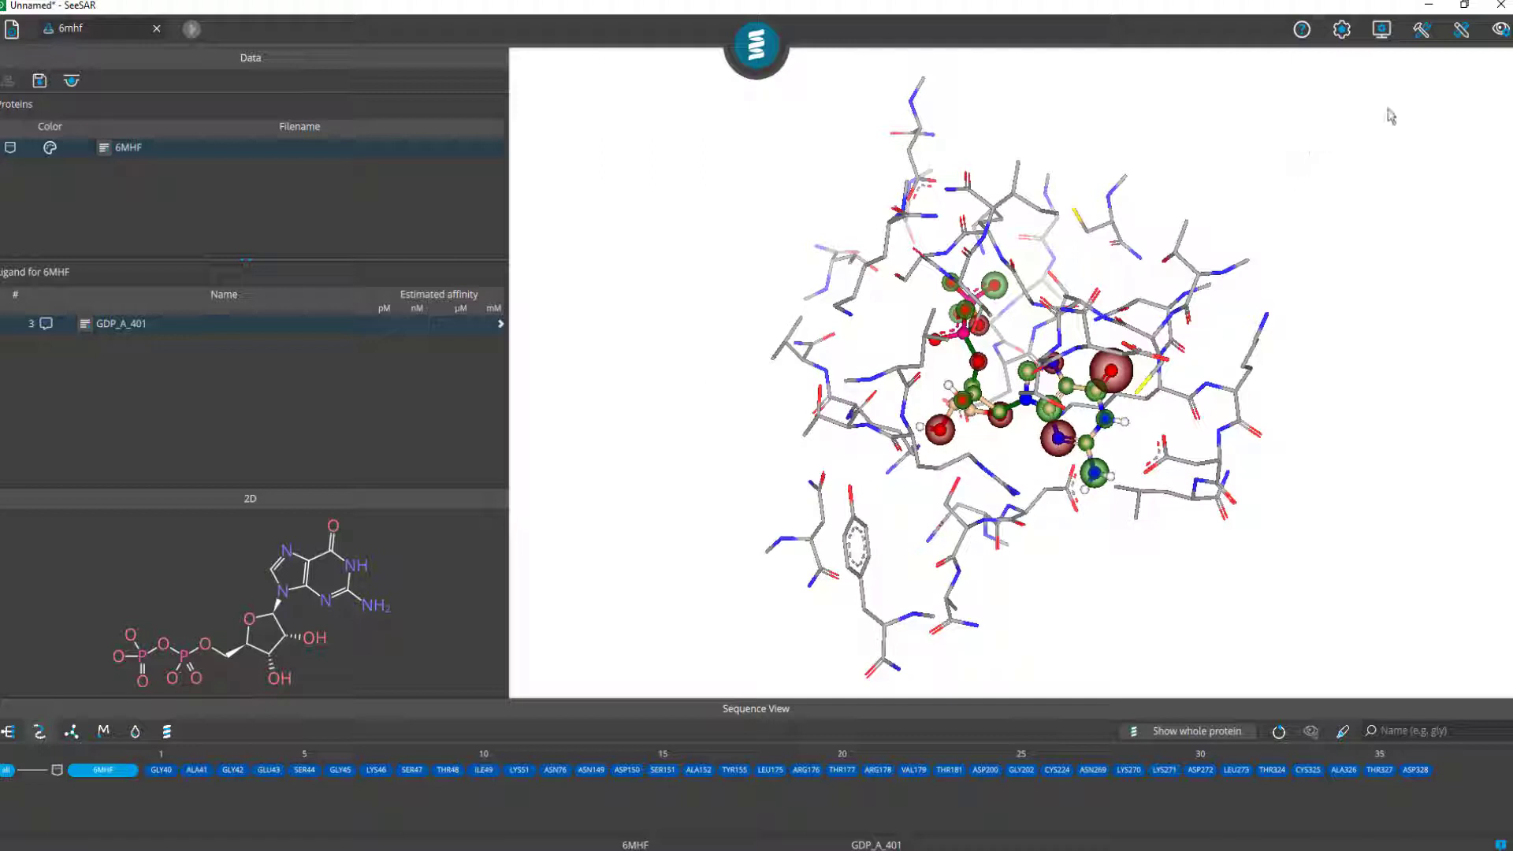
{"action": "left_click", "coordinate": [1501, 33]}
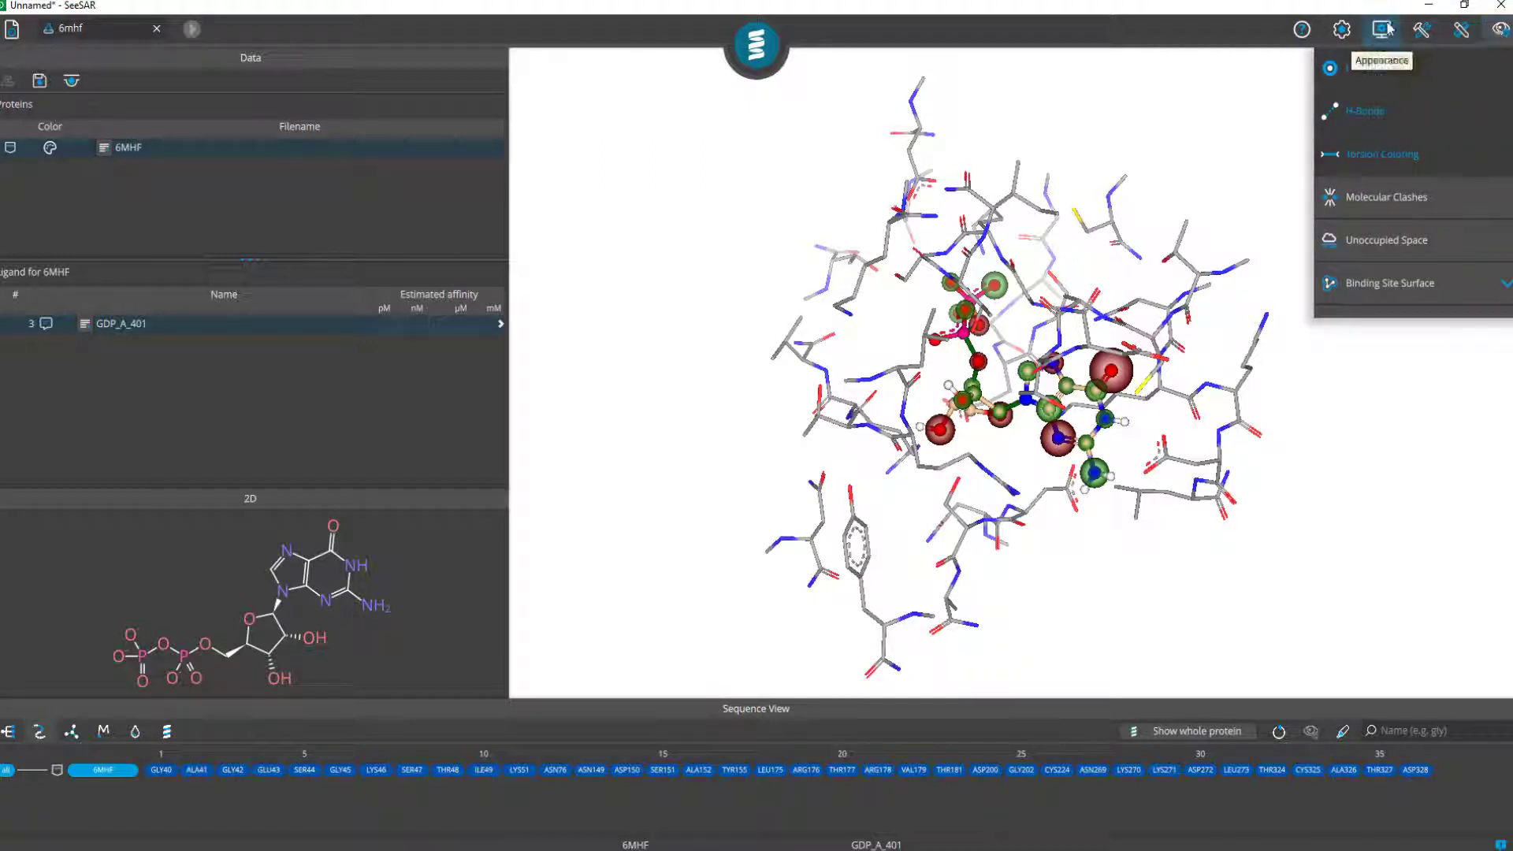
{"action": "left_click", "coordinate": [1402, 286]}
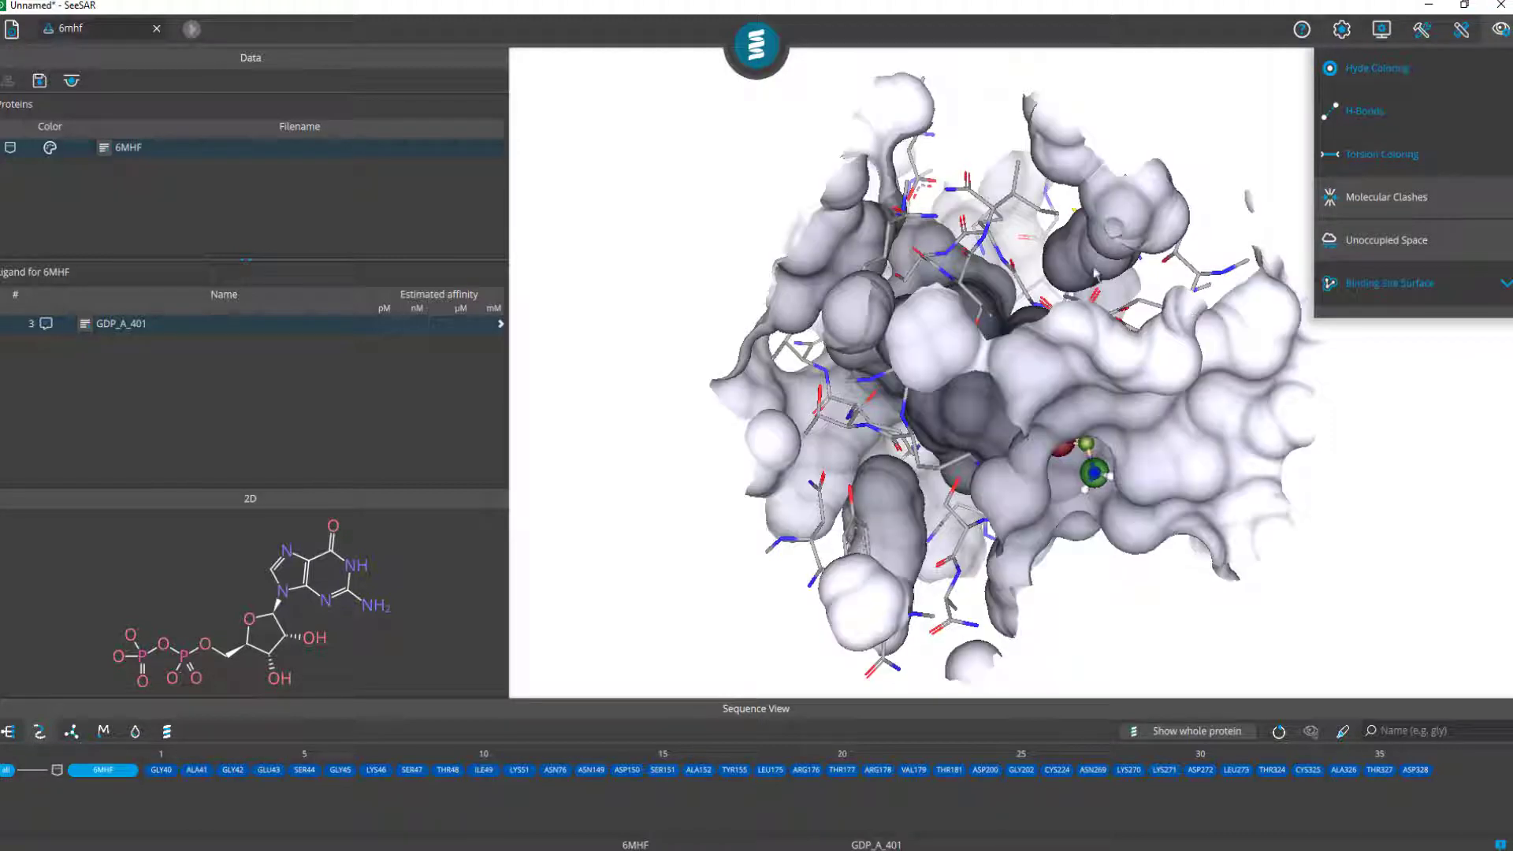
{"action": "left_click_drag", "start_coordinate": [990, 315], "coordinate": [893, 399]}
{"action": "left_click_drag", "start_coordinate": [919, 379], "coordinate": [944, 359]}
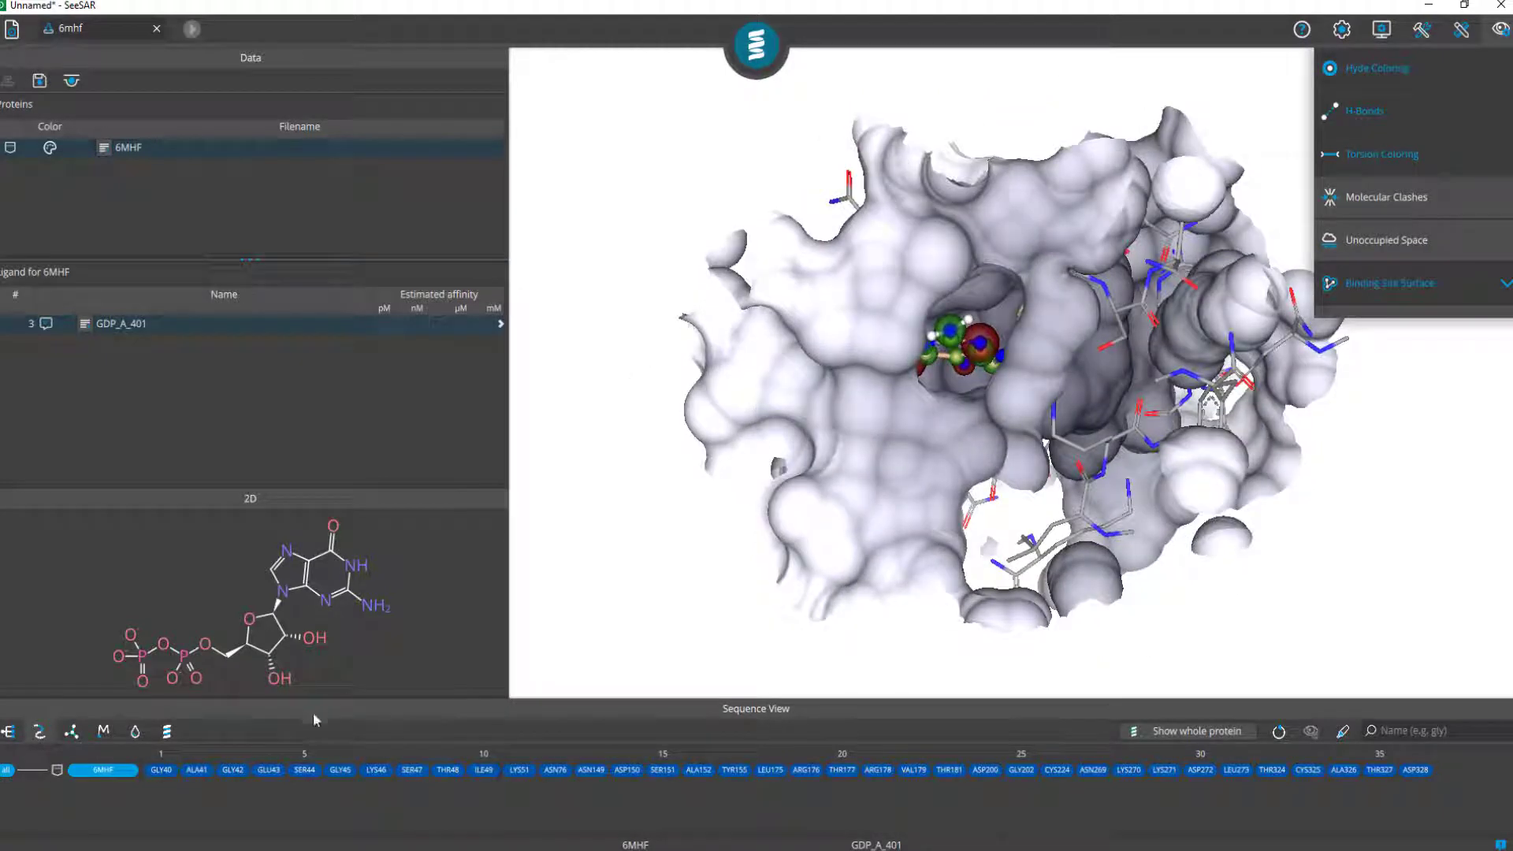
Show the secondary structure ribbon of 6MHF Chain A around the binding site surface
{"action": "left_click", "coordinate": [167, 731]}
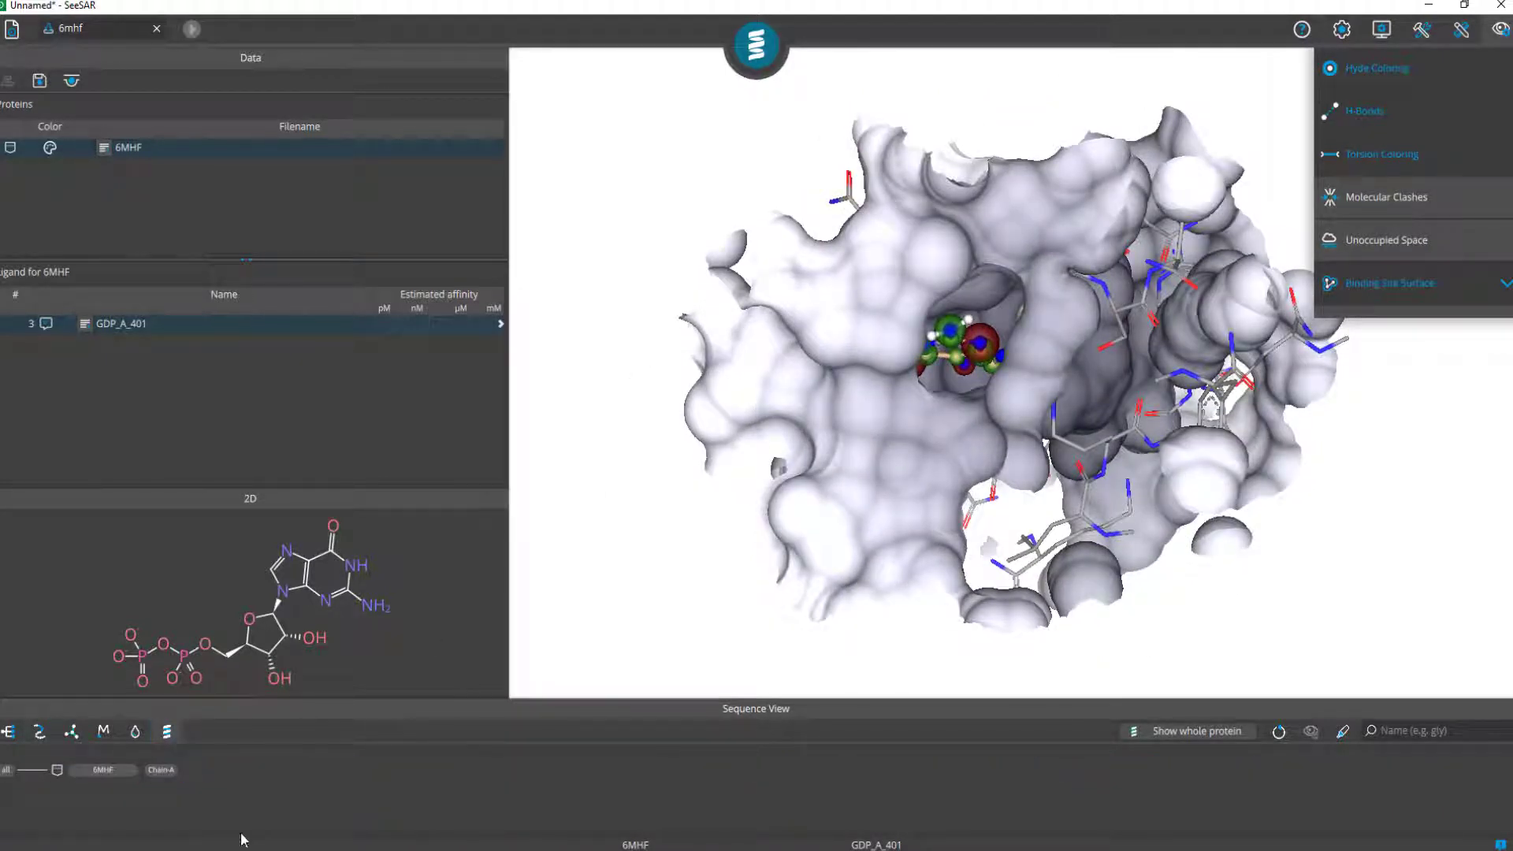
{"action": "left_click", "coordinate": [172, 774]}
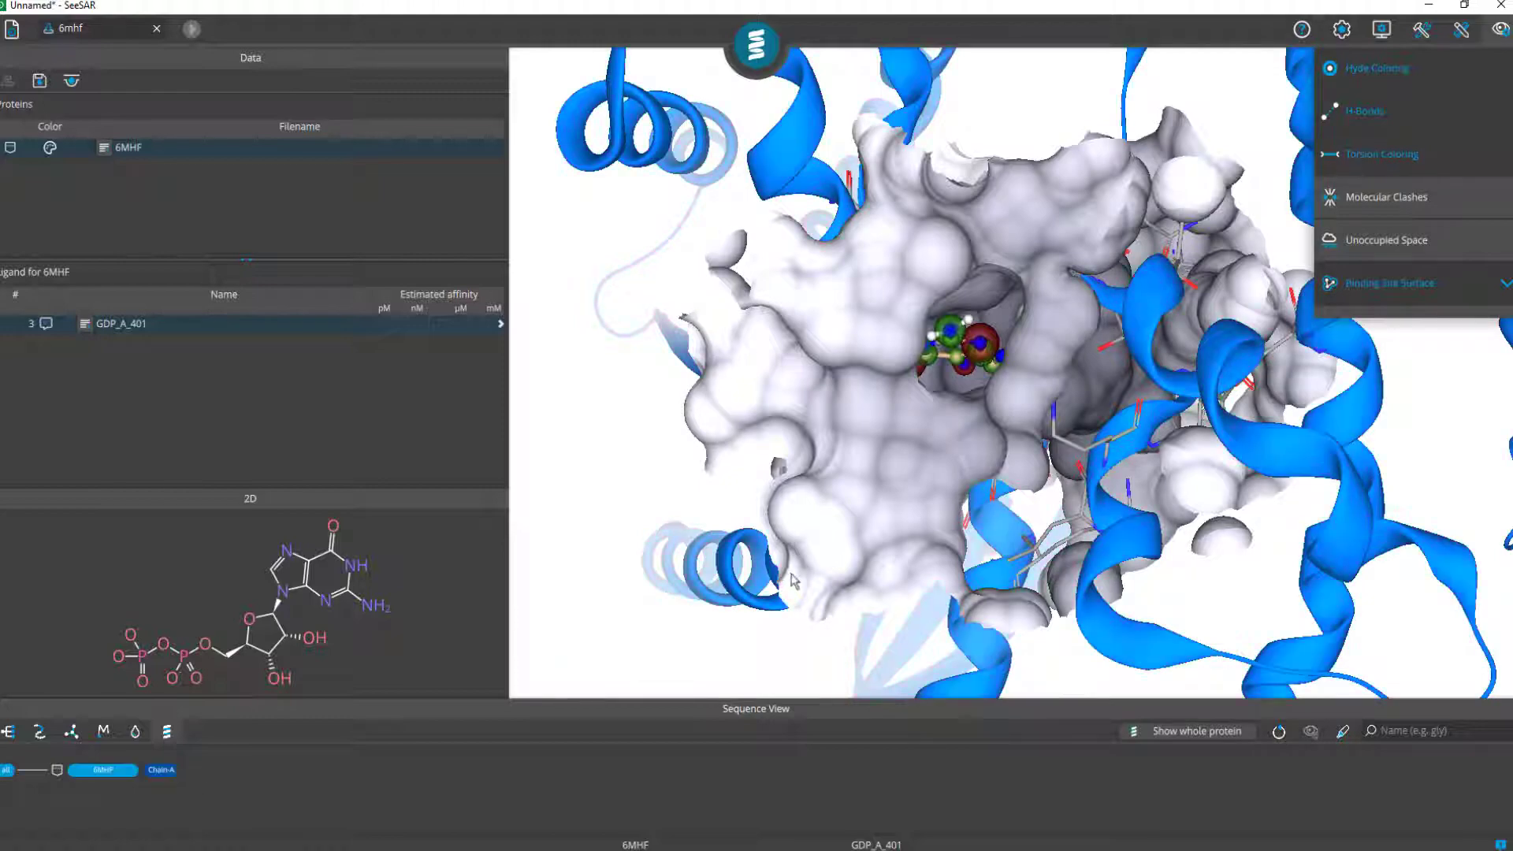
{"action": "scroll", "coordinate": [791, 574], "scroll_direction": "down", "scroll_amount": 4}
{"action": "left_click_drag", "start_coordinate": [796, 582], "coordinate": [861, 628]}
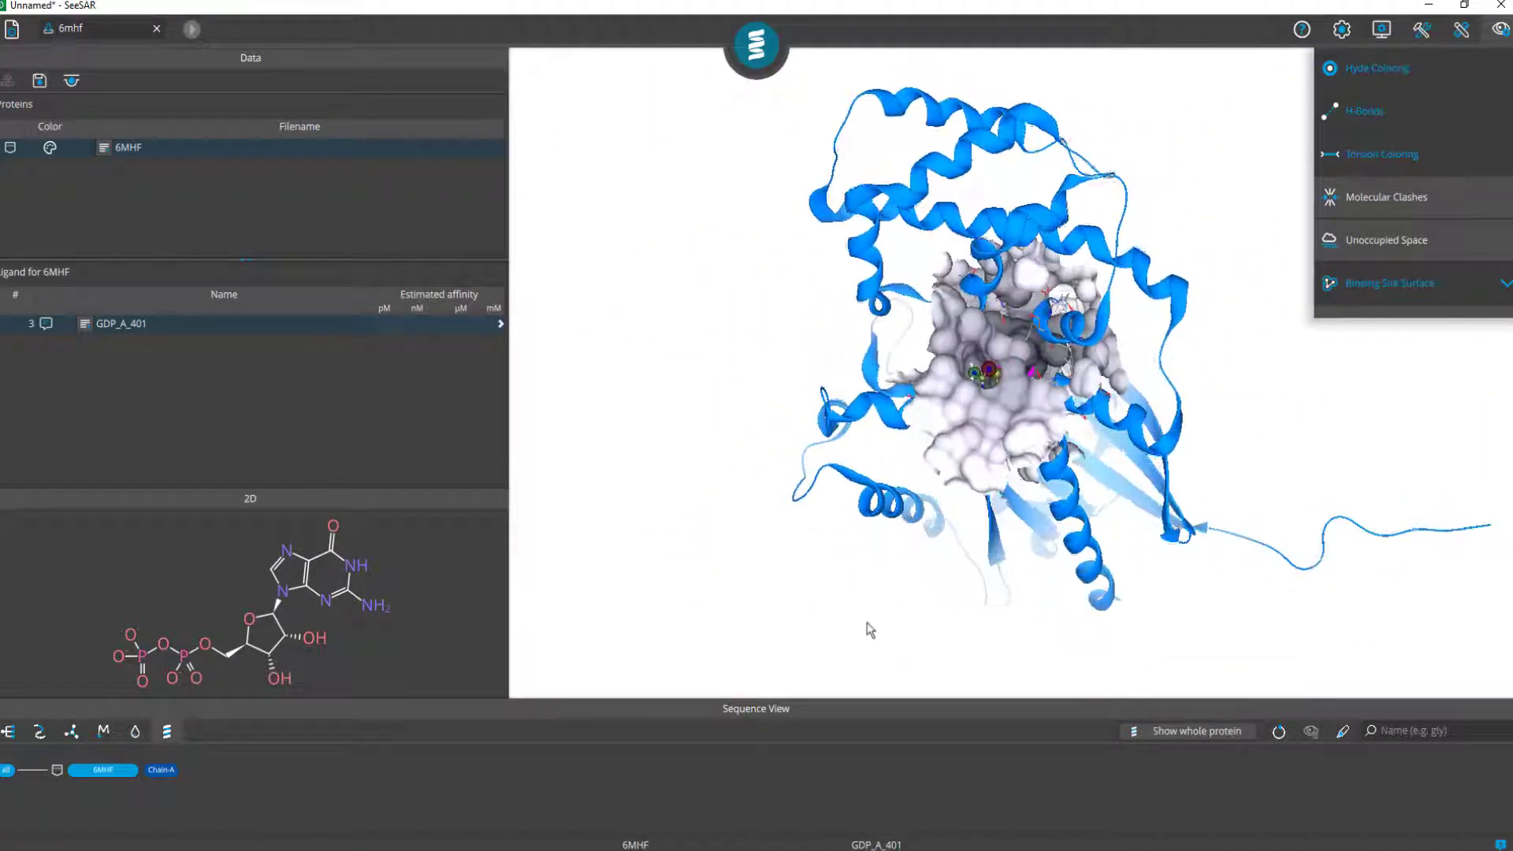
{"action": "scroll", "coordinate": [905, 302], "scroll_direction": "up", "scroll_amount": 5}
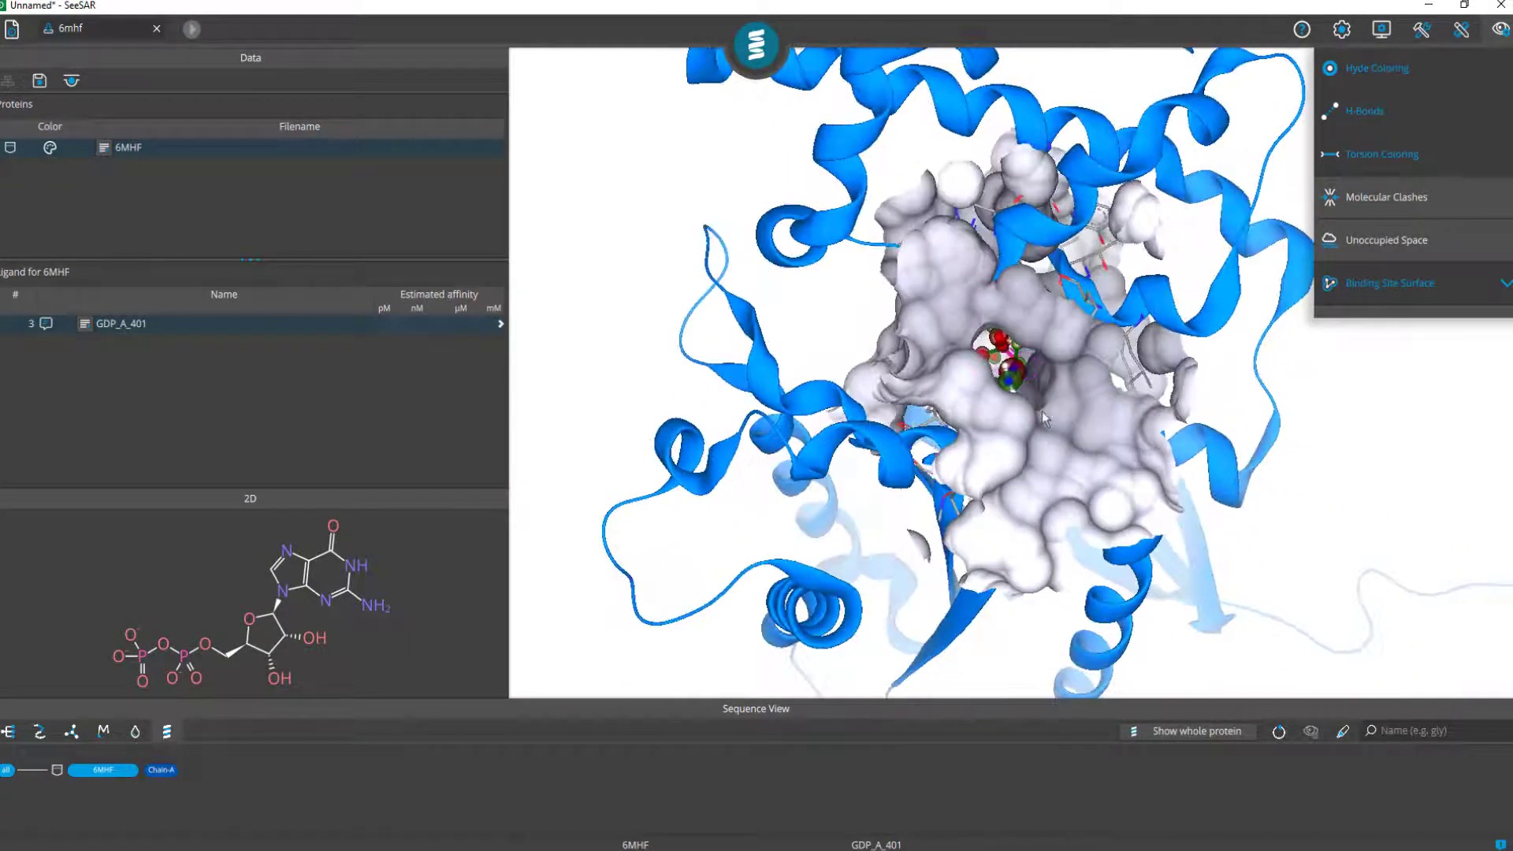
Expand the Binding Site Surface options, make the surface transparent and inspect the ligand inside the pocket
{"action": "left_click", "coordinate": [1507, 289]}
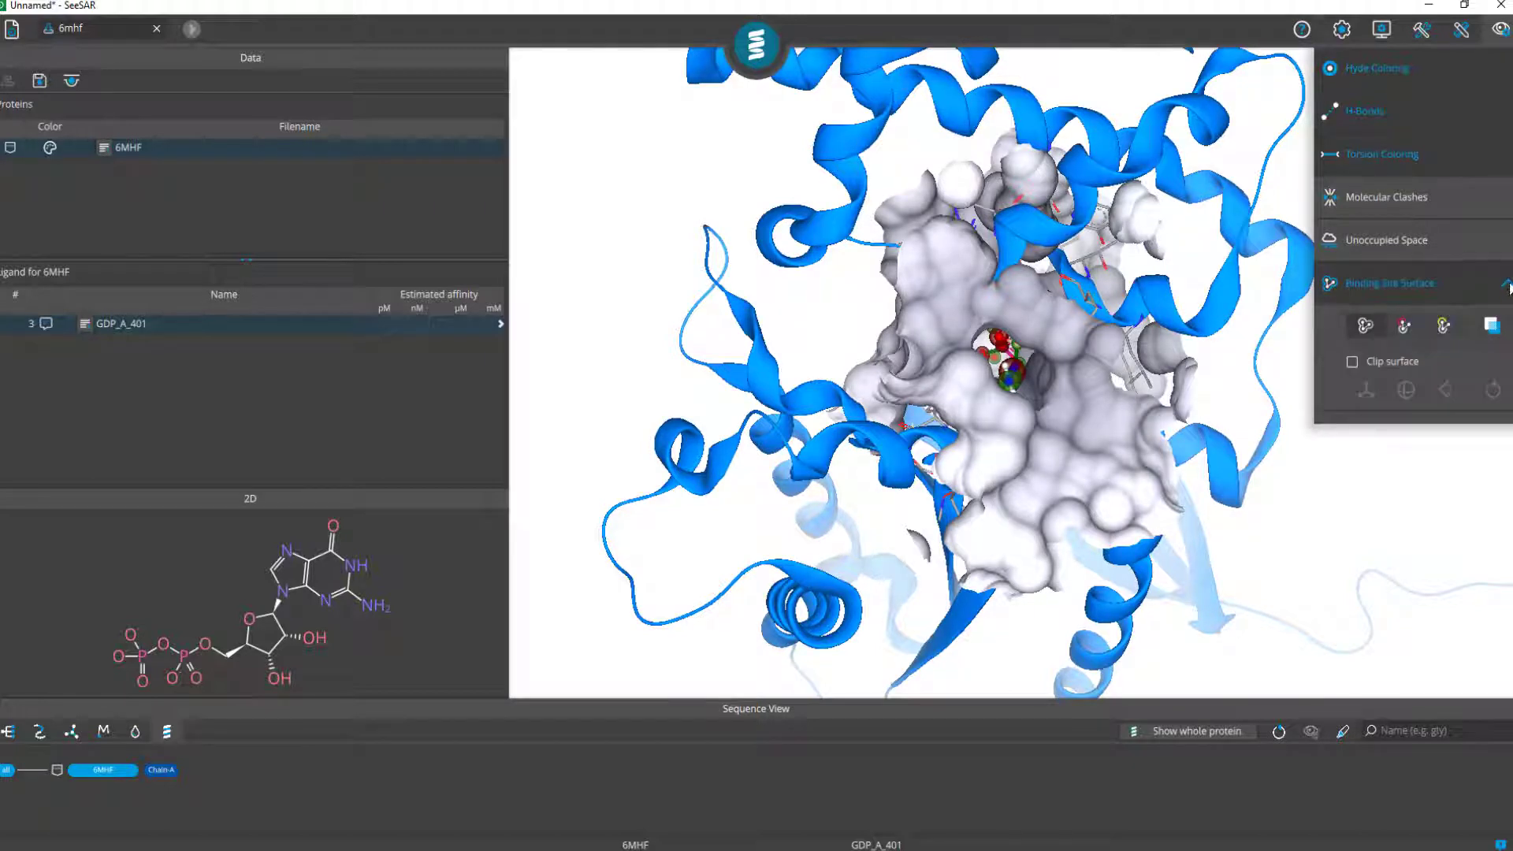
{"action": "left_click_drag", "start_coordinate": [1080, 298], "coordinate": [1043, 289]}
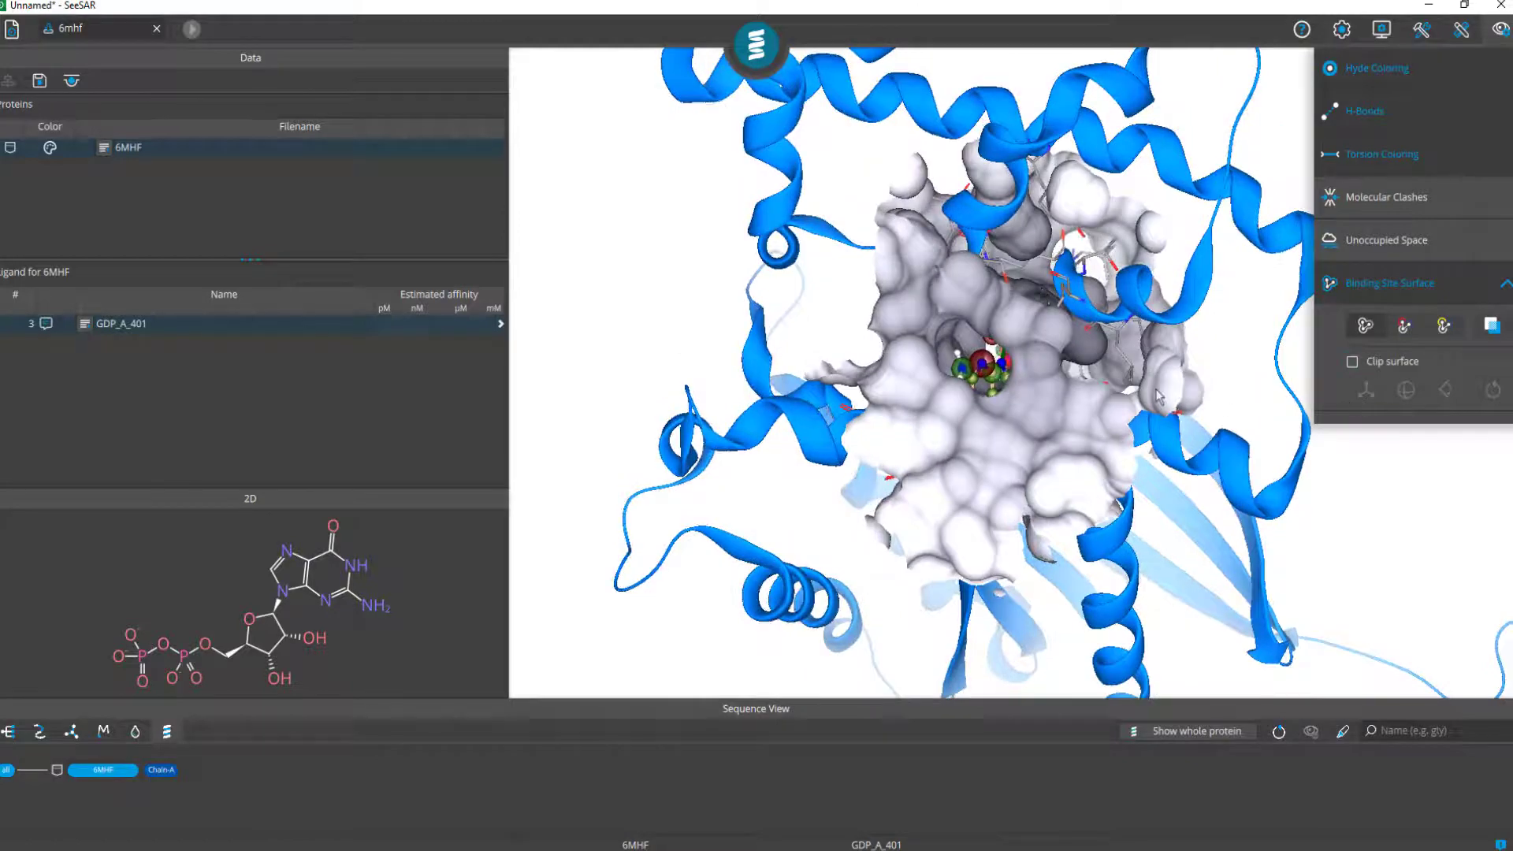
{"action": "left_click", "coordinate": [1492, 324]}
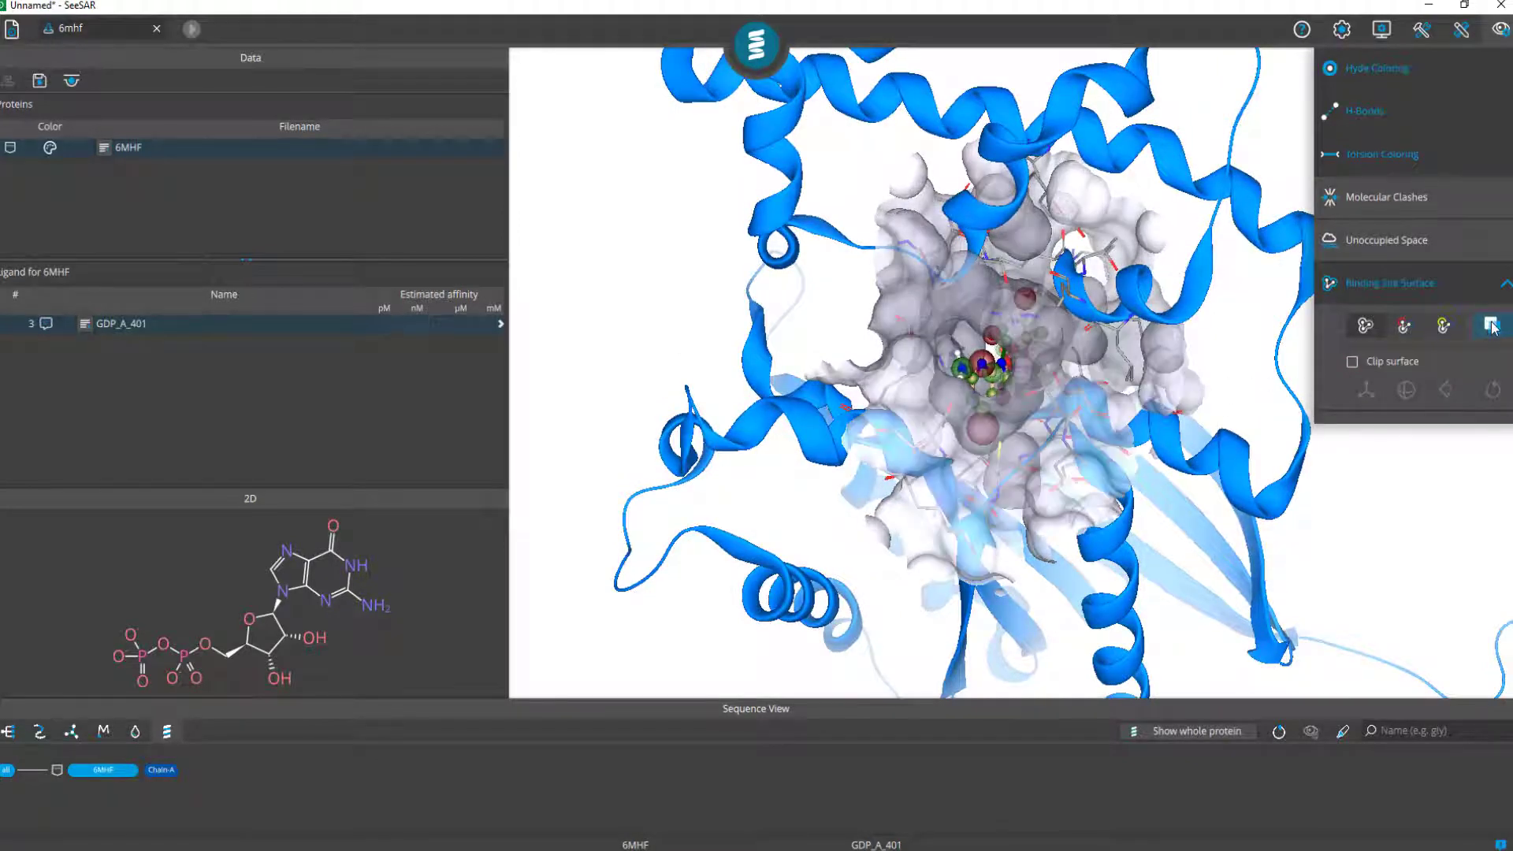
{"action": "left_click_drag", "start_coordinate": [1018, 339], "coordinate": [971, 359]}
{"action": "scroll", "coordinate": [970, 359], "scroll_direction": "up", "scroll_amount": 5}
{"action": "left_click_drag", "start_coordinate": [852, 386], "coordinate": [821, 252]}
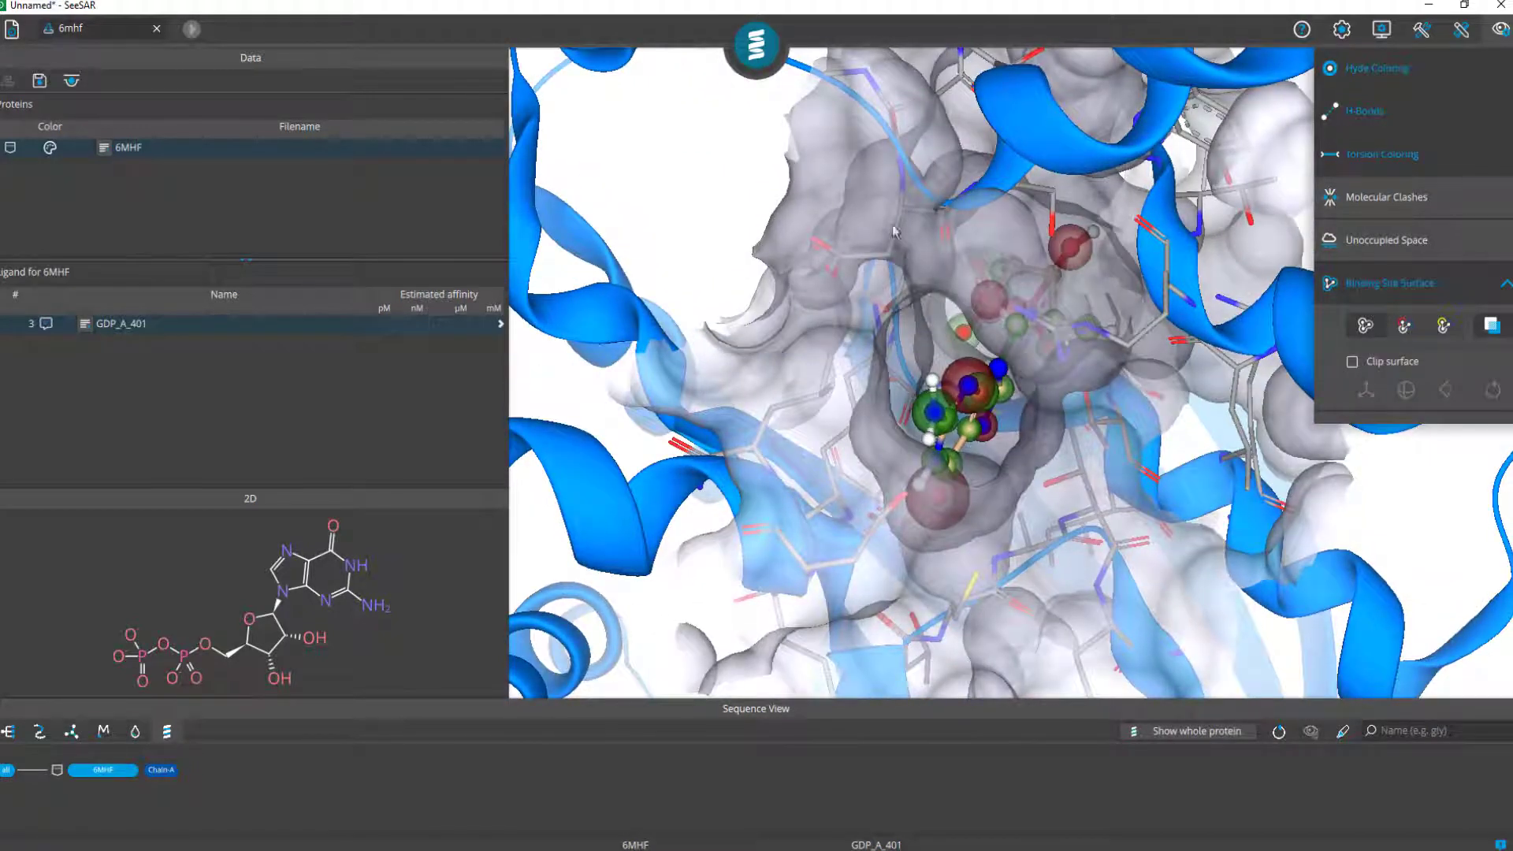
{"action": "scroll", "coordinate": [814, 355], "scroll_direction": "down", "scroll_amount": 3}
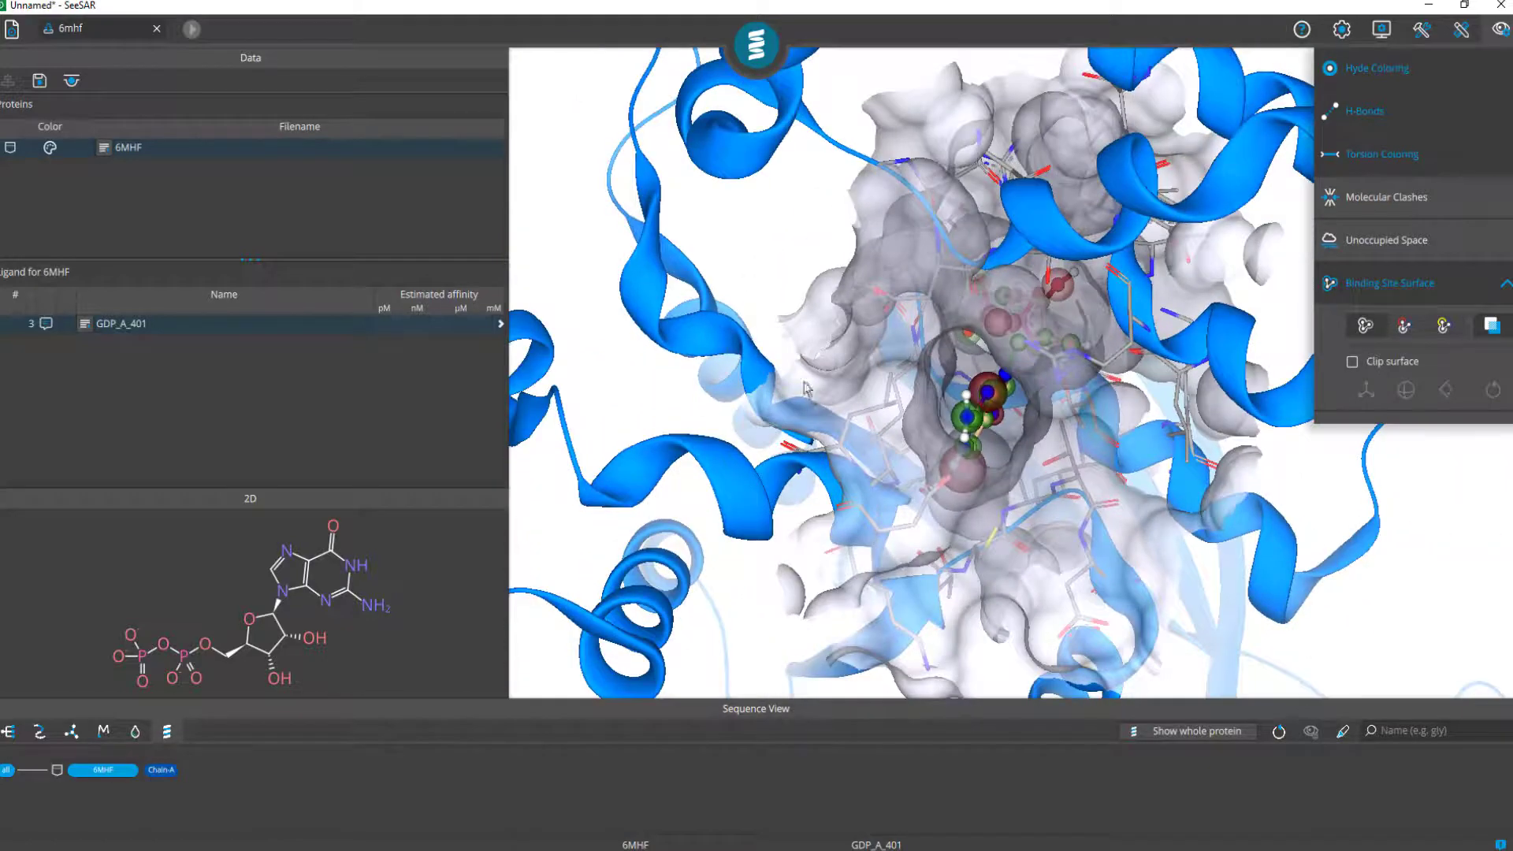
{"action": "left_click_drag", "start_coordinate": [805, 383], "coordinate": [826, 370]}
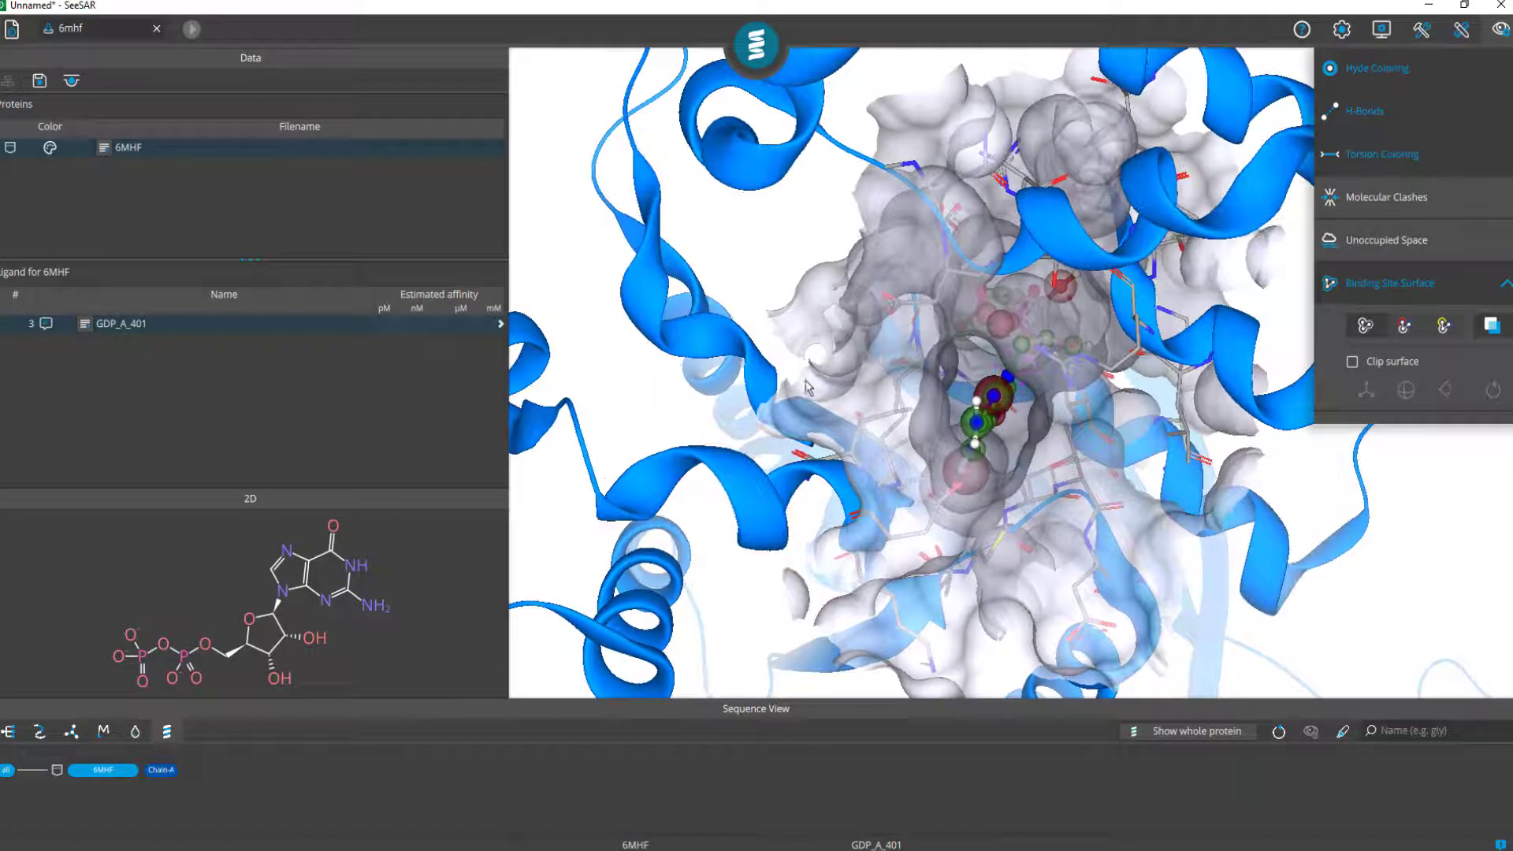
Try the yellow-and-blue property coloring and the element coloring on the binding site surface, and restore its plain gray coloring
{"action": "left_click", "coordinate": [1444, 326]}
{"action": "left_click_drag", "start_coordinate": [870, 431], "coordinate": [803, 370]}
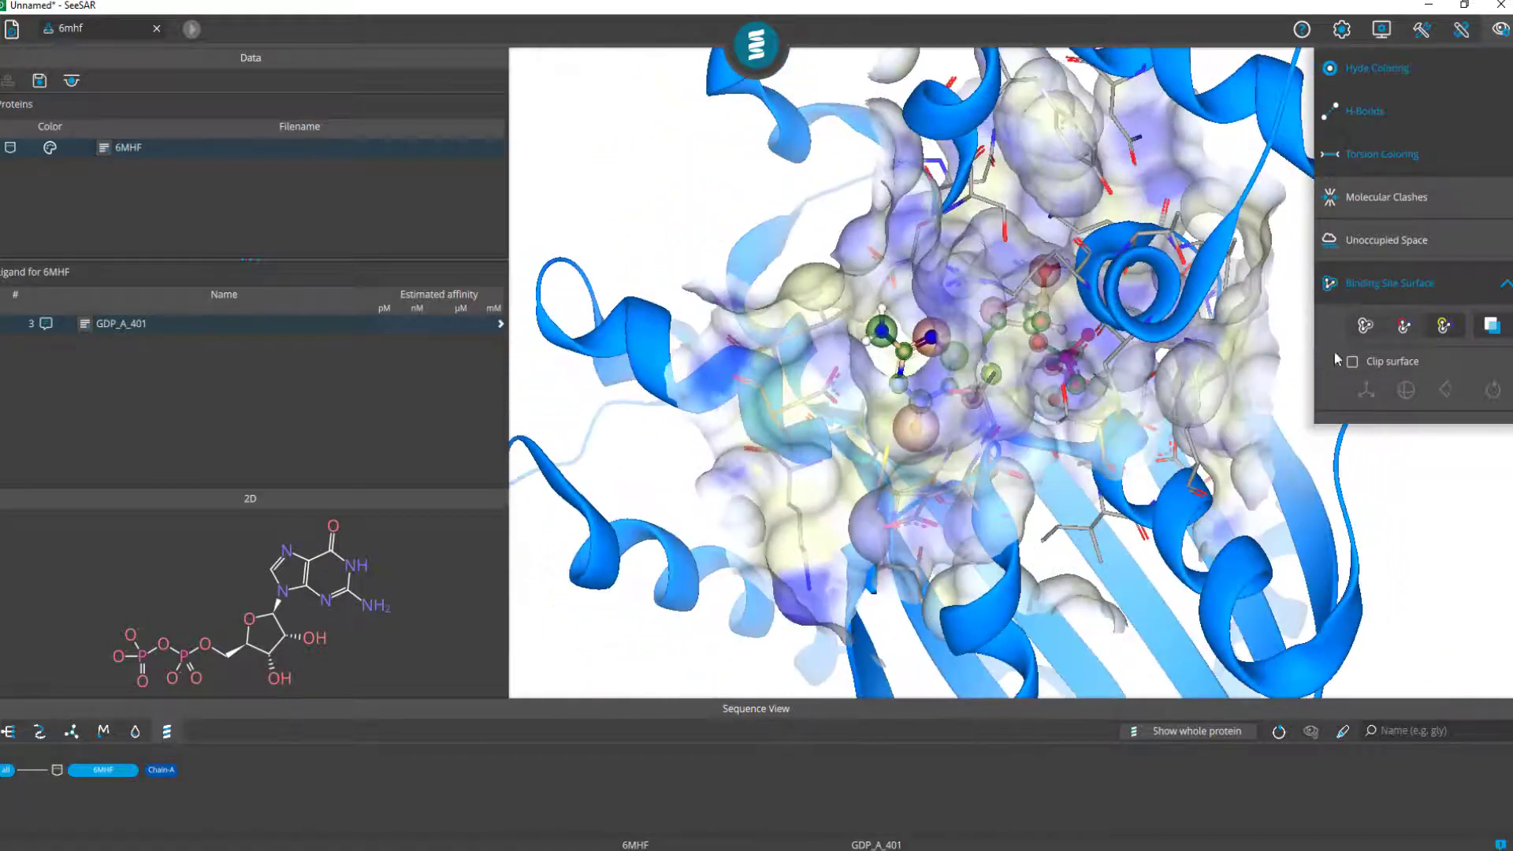
{"action": "left_click", "coordinate": [1405, 326]}
{"action": "left_click_drag", "start_coordinate": [816, 340], "coordinate": [843, 386]}
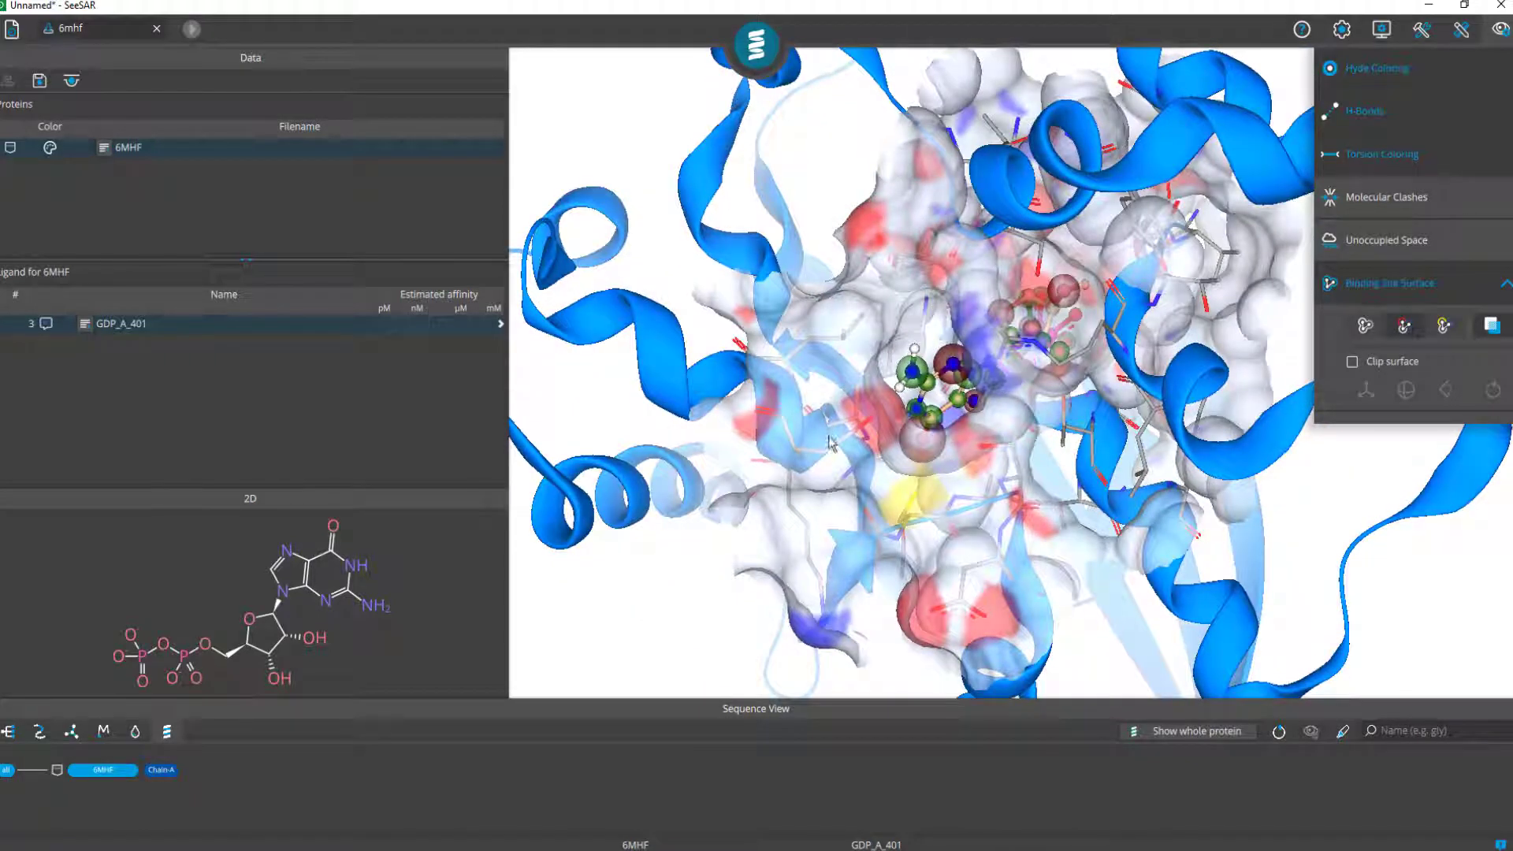
{"action": "left_click", "coordinate": [1362, 328]}
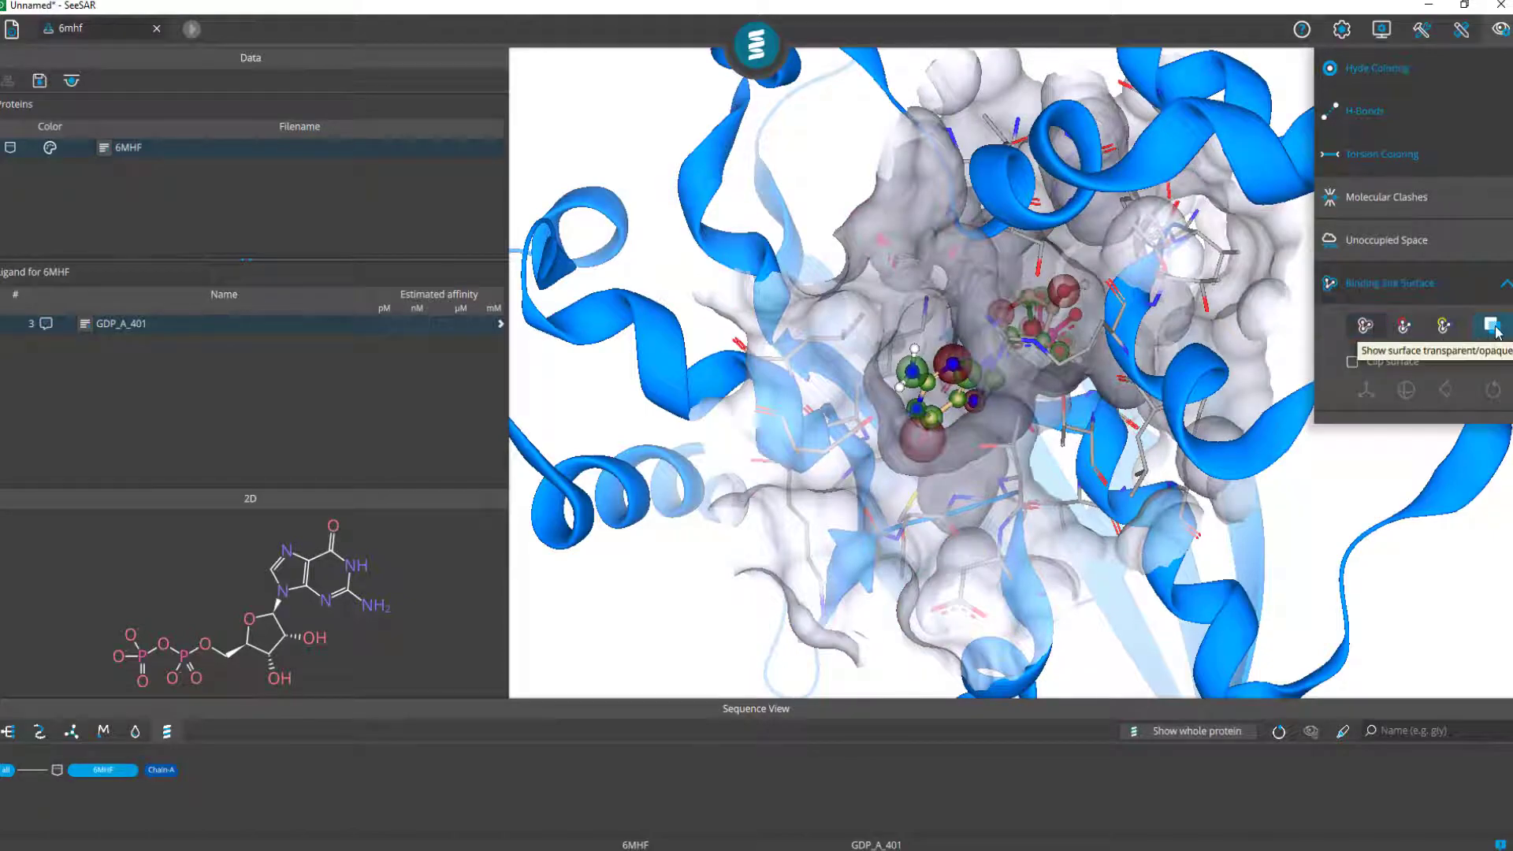
Make the binding site surface opaque, color it by element and close the surface options
{"action": "left_click", "coordinate": [1491, 325]}
{"action": "left_click", "coordinate": [1403, 325]}
{"action": "left_click_drag", "start_coordinate": [864, 501], "coordinate": [828, 476]}
{"action": "scroll", "coordinate": [790, 498], "scroll_direction": "up", "scroll_amount": 3}
{"action": "scroll", "coordinate": [790, 498], "scroll_direction": "down", "scroll_amount": 4}
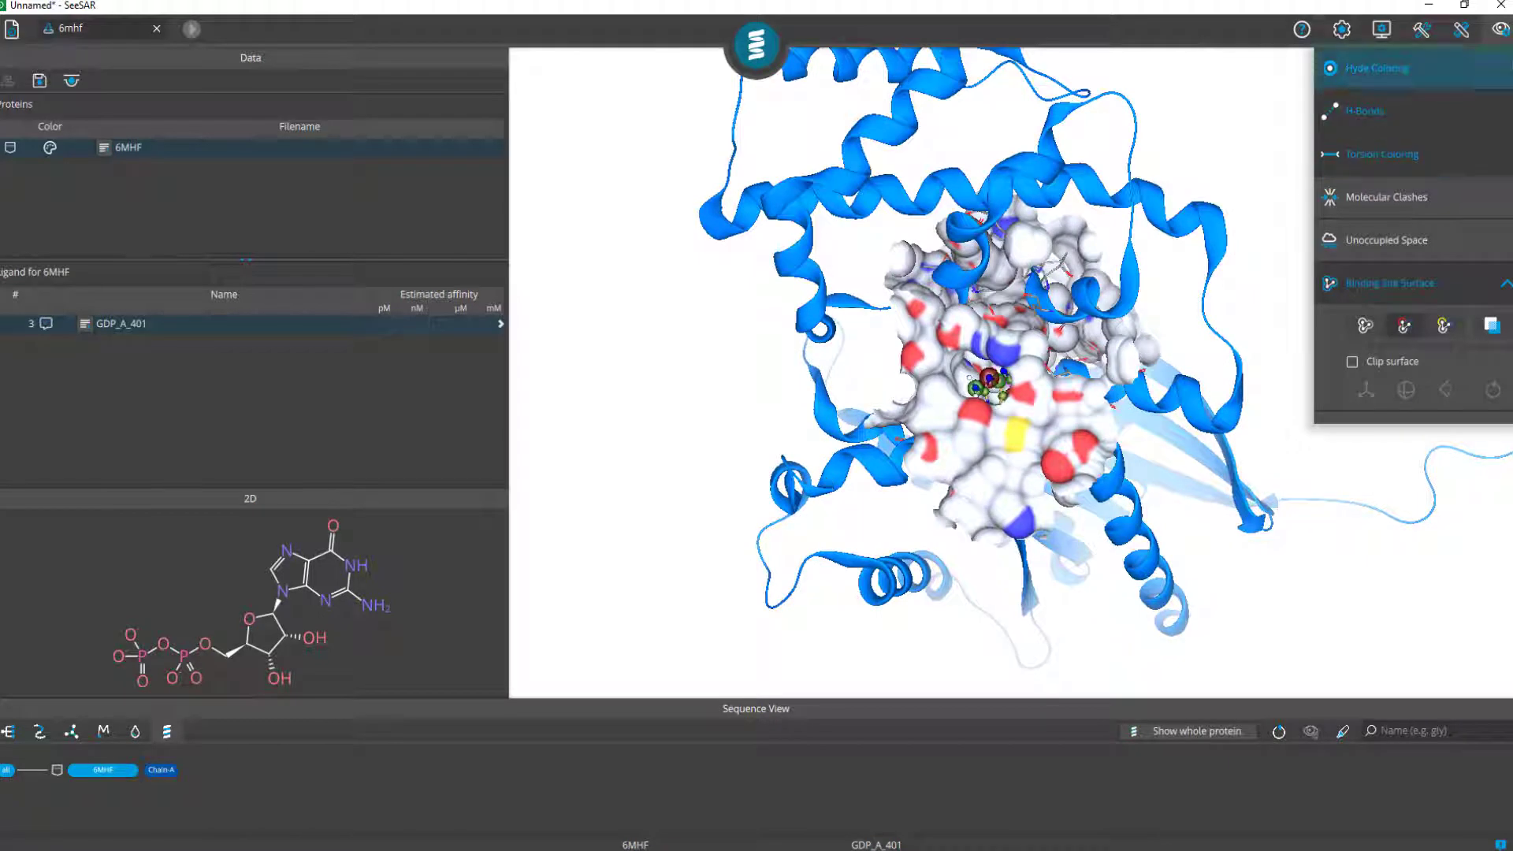
{"action": "left_click", "coordinate": [1501, 31]}
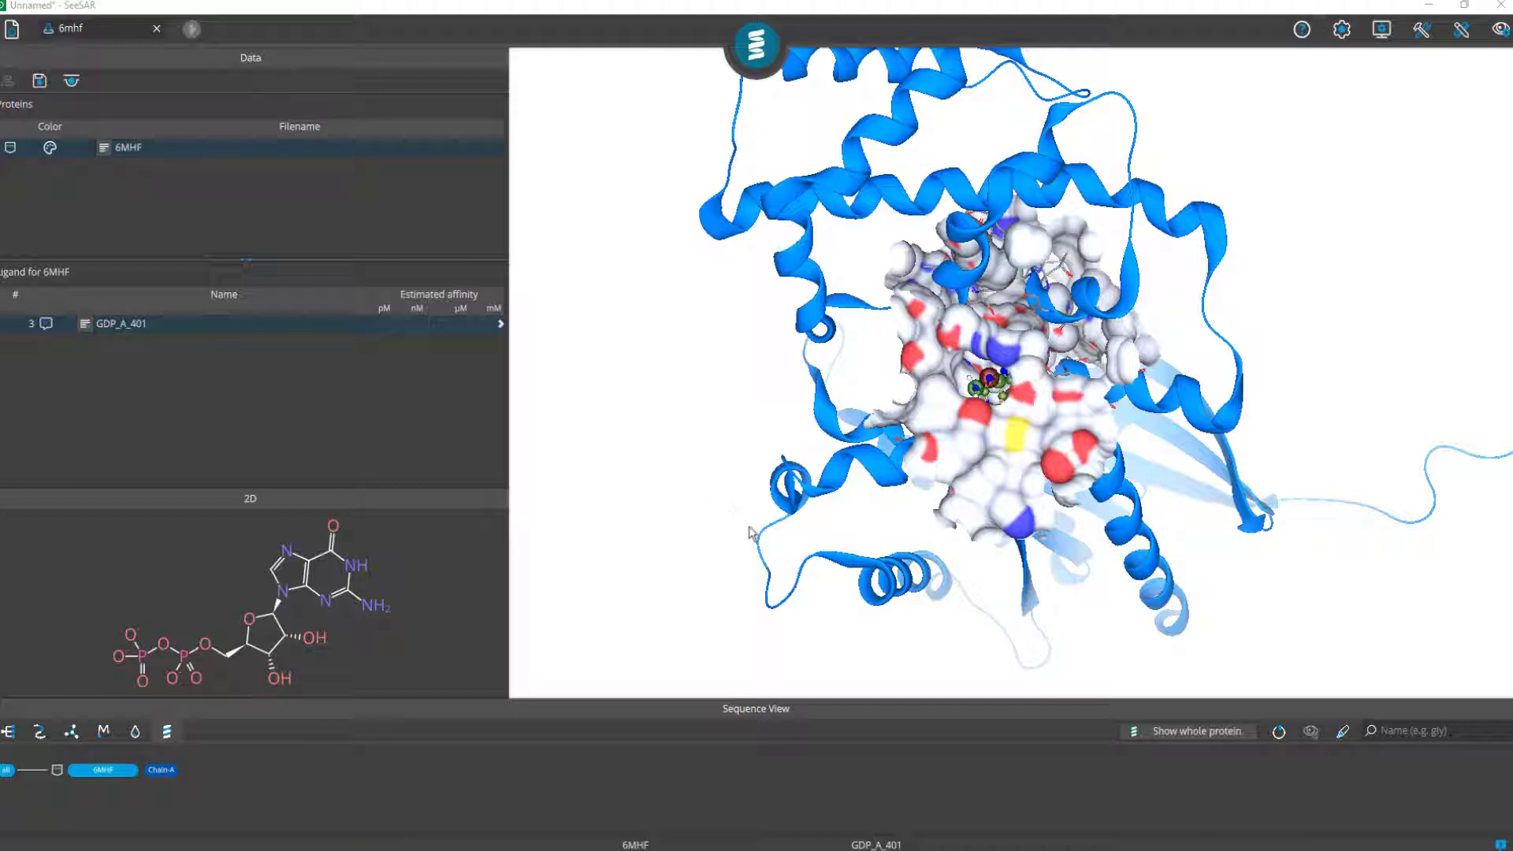
Frame the whole protein and set the screenshot options to a 300 dpi dot density and Poster image mode
{"action": "left_click", "coordinate": [1423, 48]}
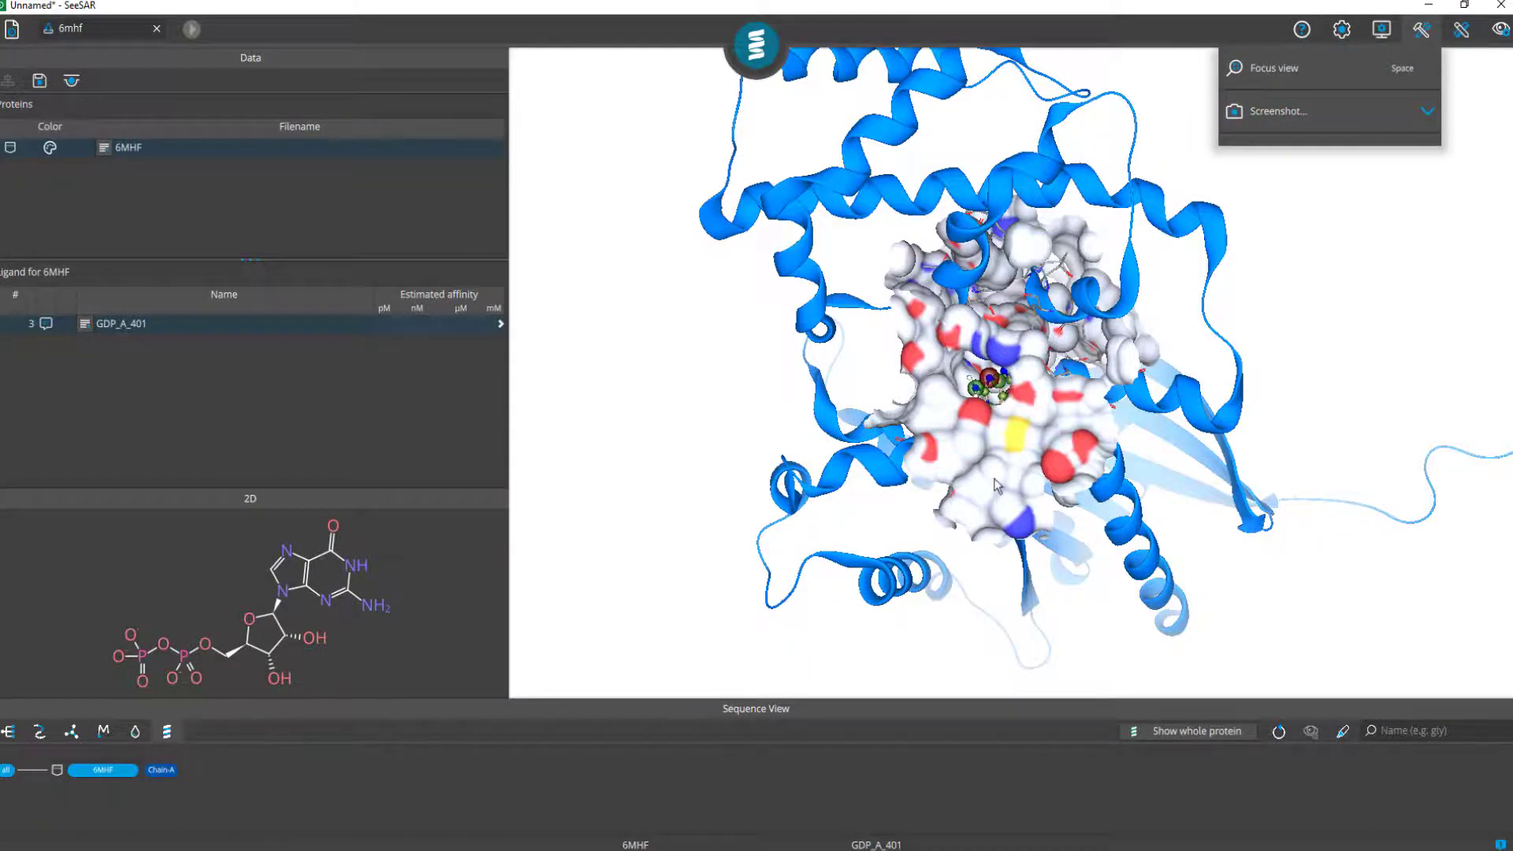
{"action": "left_click_drag", "start_coordinate": [1006, 470], "coordinate": [906, 381]}
{"action": "scroll", "coordinate": [906, 376], "scroll_direction": "up", "scroll_amount": 4}
{"action": "scroll", "coordinate": [904, 369], "scroll_direction": "down", "scroll_amount": 10}
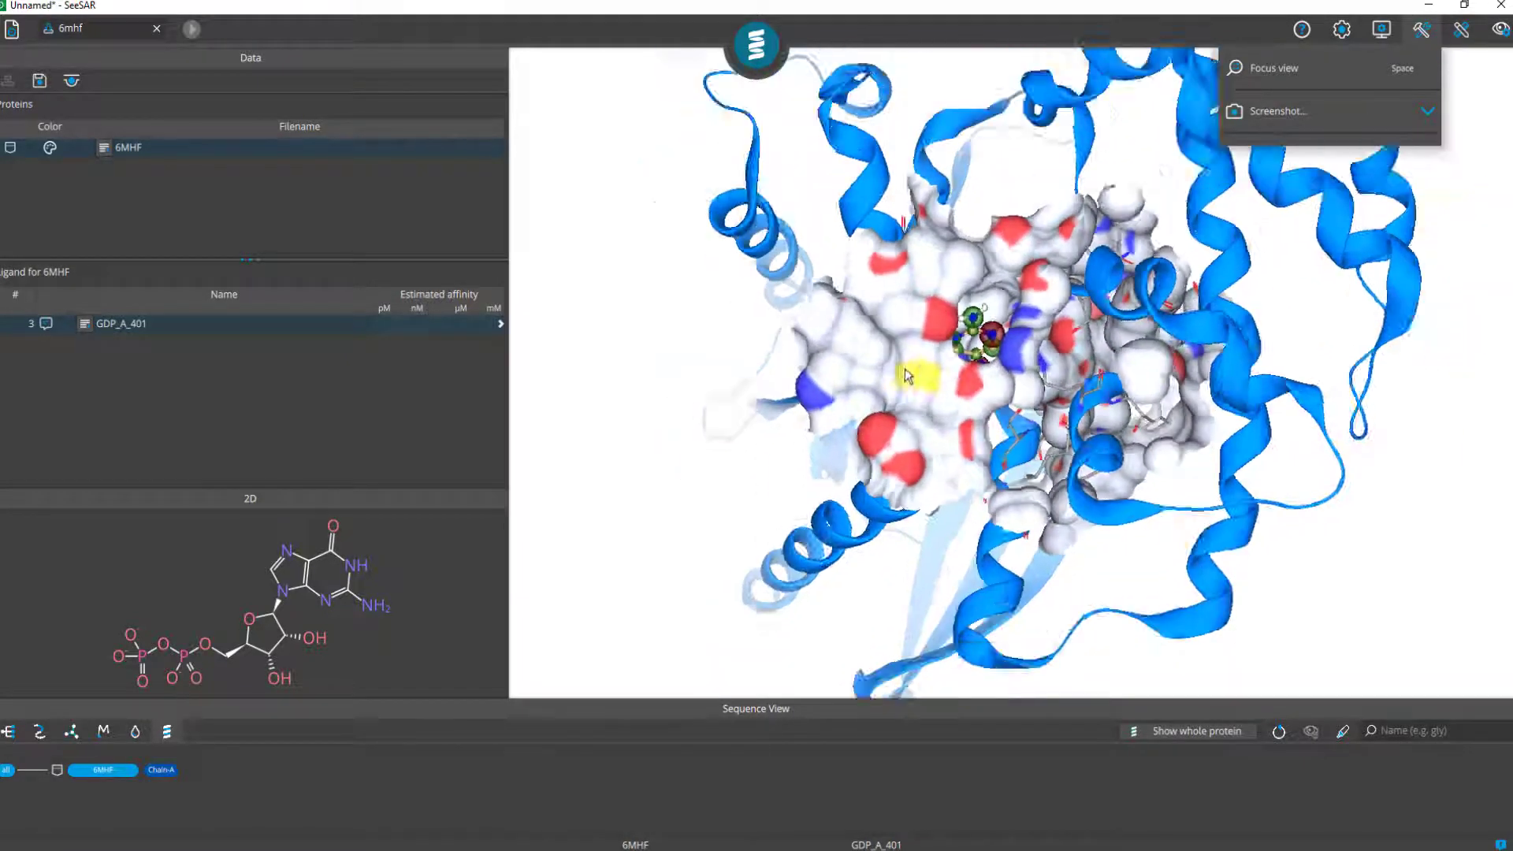
{"action": "mouse_move", "coordinate": [884, 308]}
{"action": "left_mouse_down"}
{"action": "mouse_move", "coordinate": [977, 370]}
{"action": "mouse_move", "coordinate": [1024, 378]}
{"action": "mouse_move", "coordinate": [996, 355]}
{"action": "mouse_move", "coordinate": [960, 374]}
{"action": "mouse_move", "coordinate": [854, 331]}
{"action": "mouse_move", "coordinate": [877, 321]}
{"action": "left_mouse_up"}
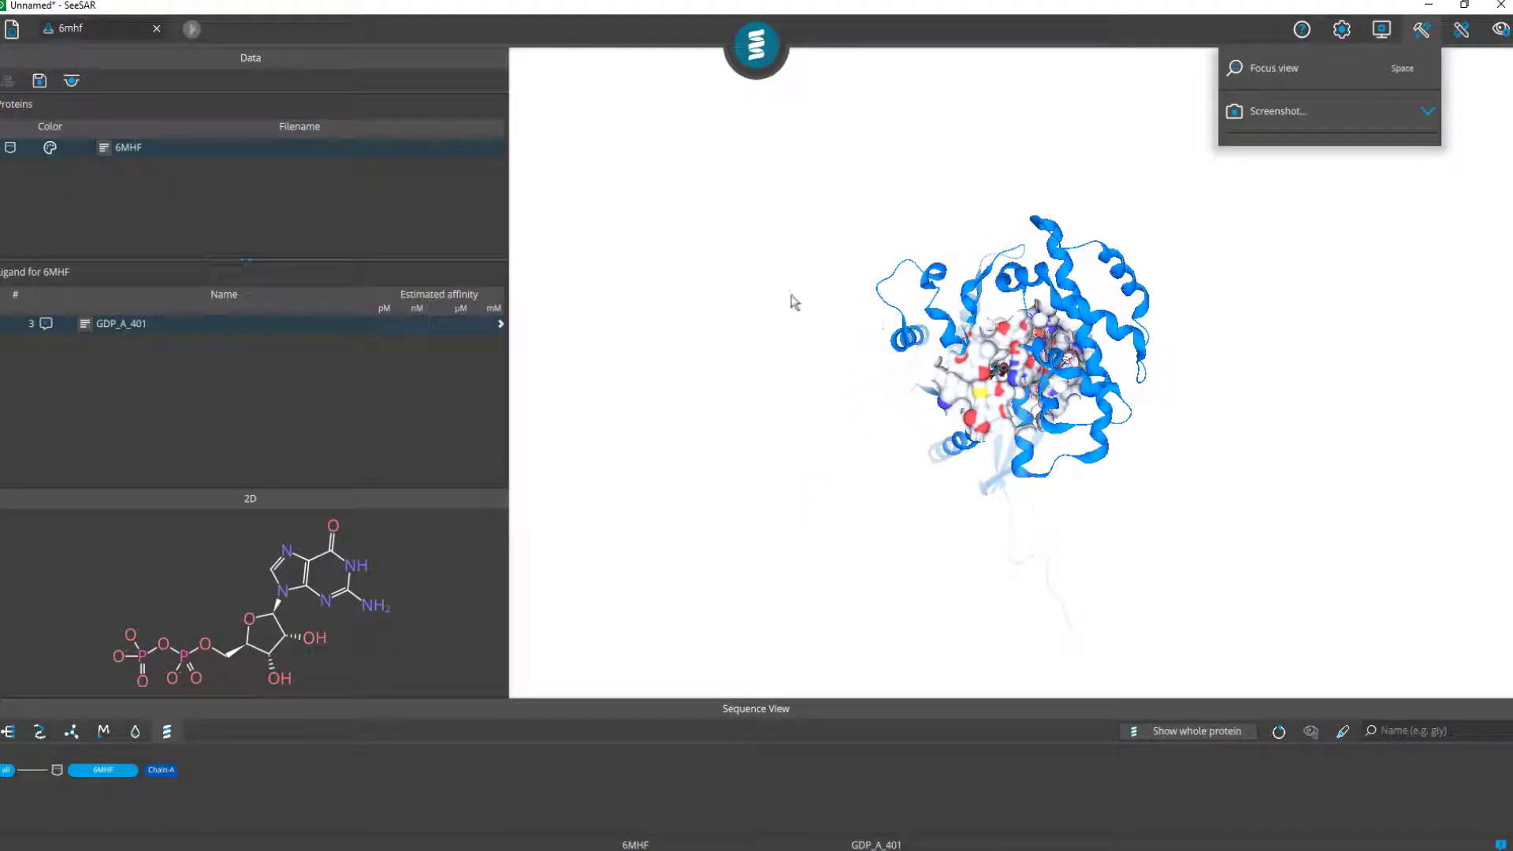
{"action": "left_click", "coordinate": [1313, 126]}
{"action": "left_click", "coordinate": [1430, 112]}
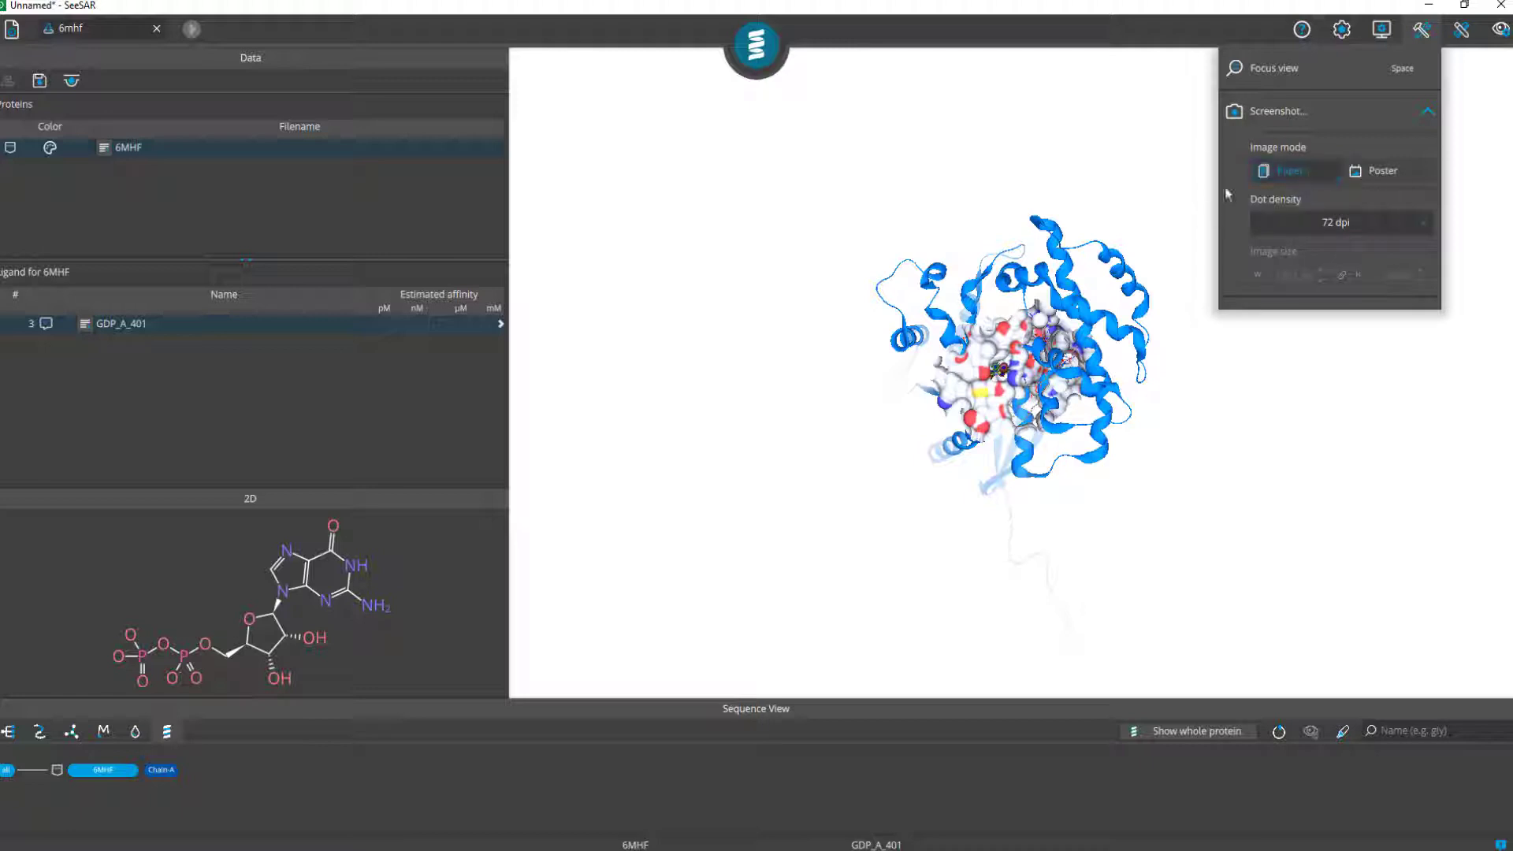
{"action": "left_click", "coordinate": [1376, 224]}
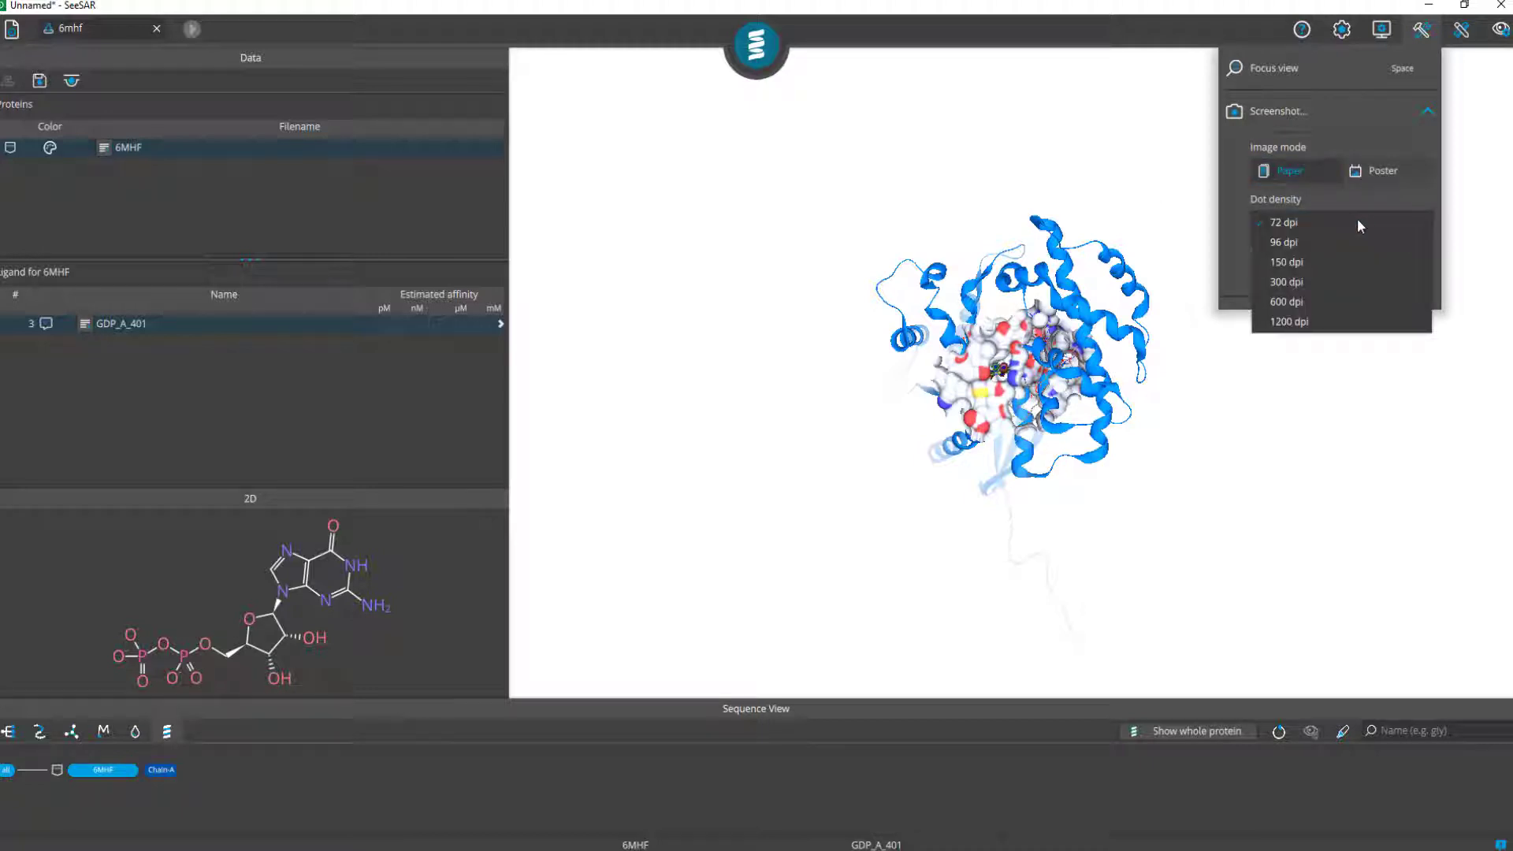
{"action": "left_click", "coordinate": [1303, 282]}
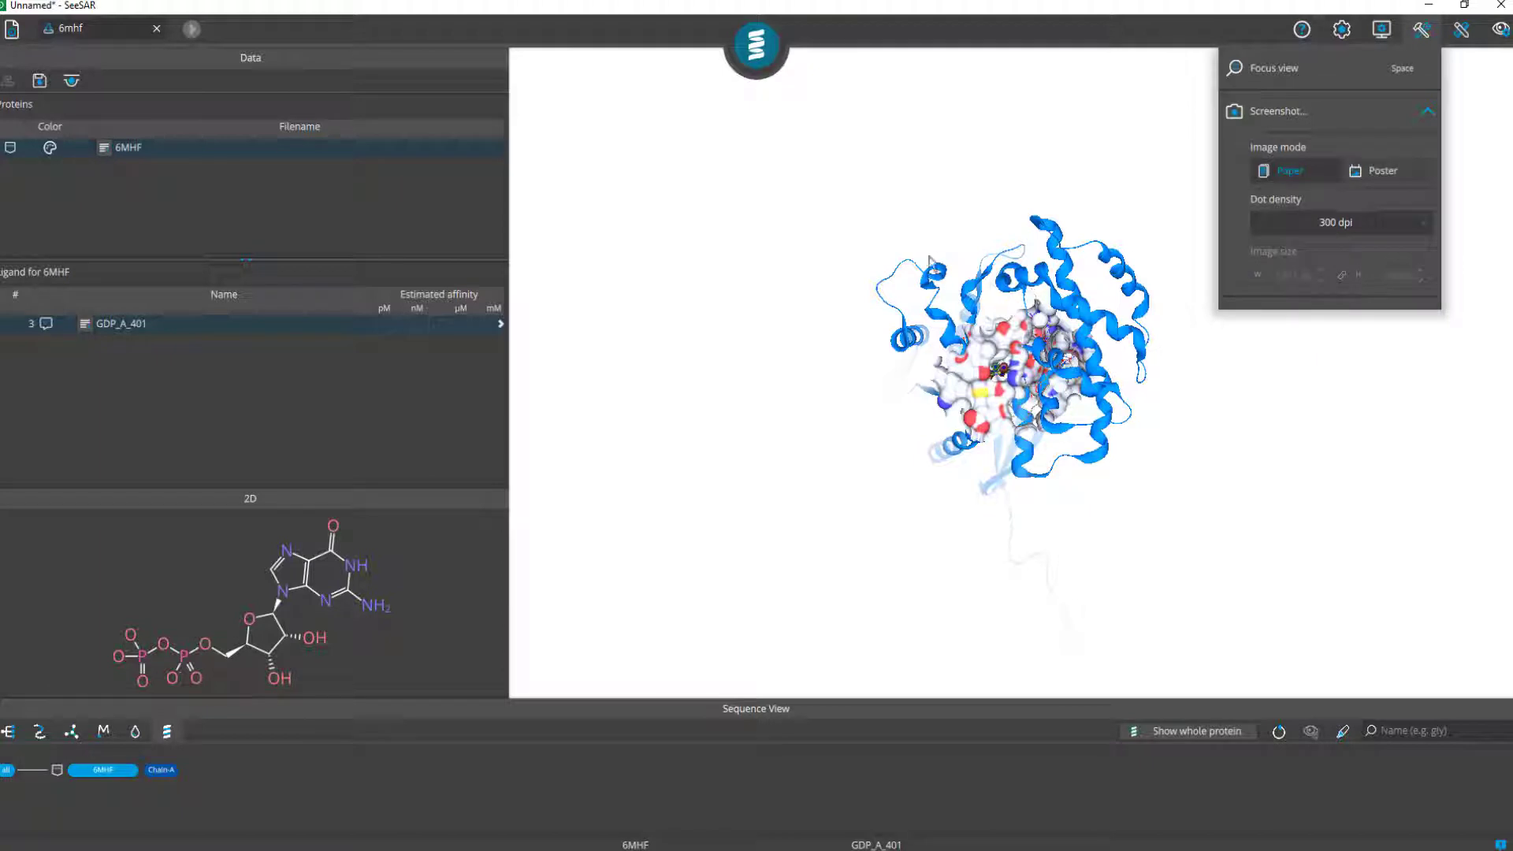
{"action": "left_click", "coordinate": [1387, 172]}
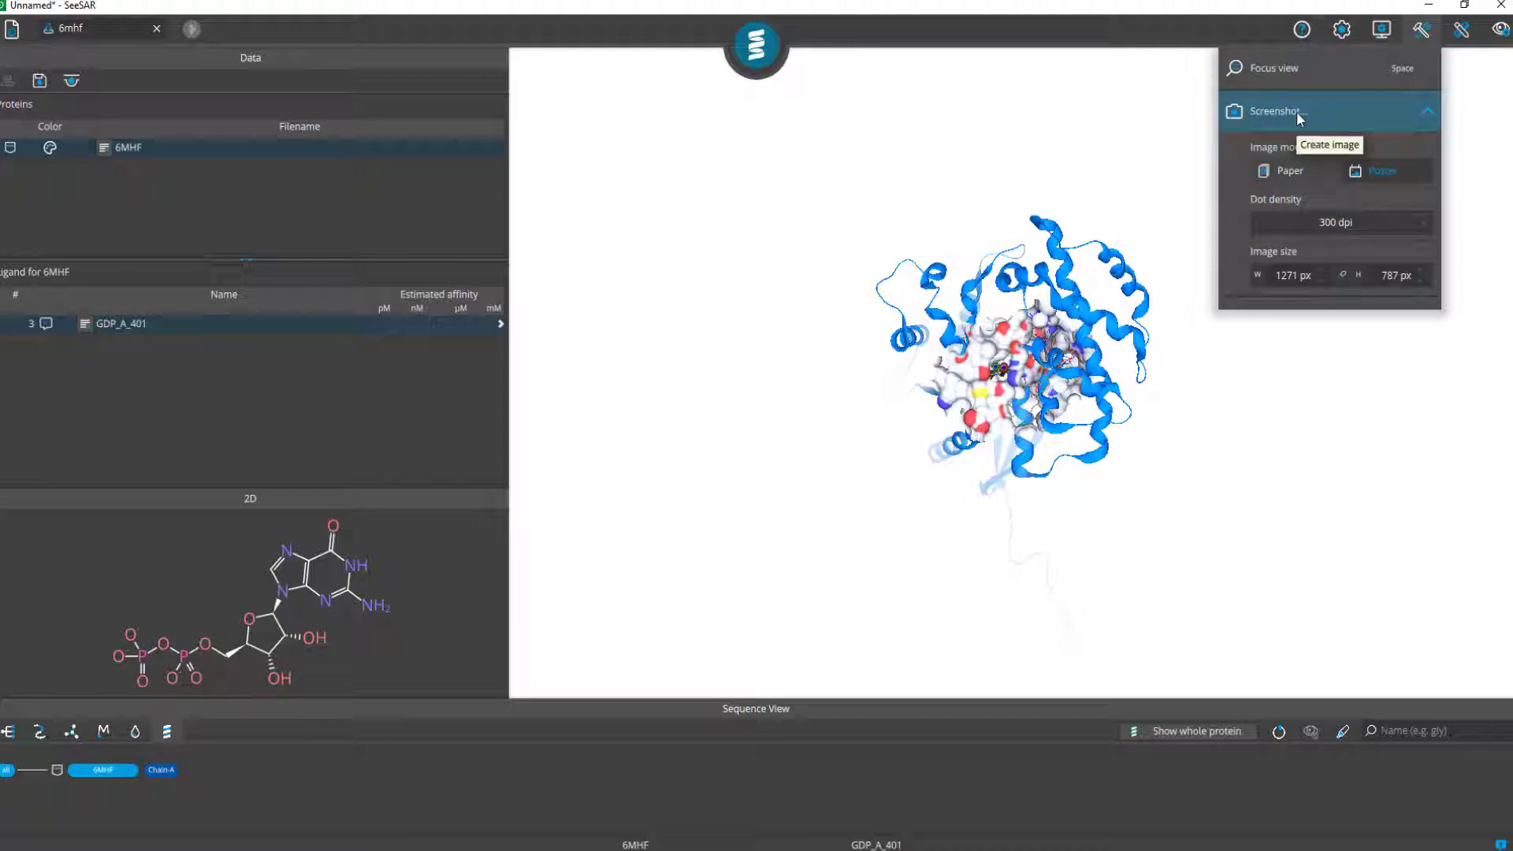
{"action": "left_click", "coordinate": [982, 185]}
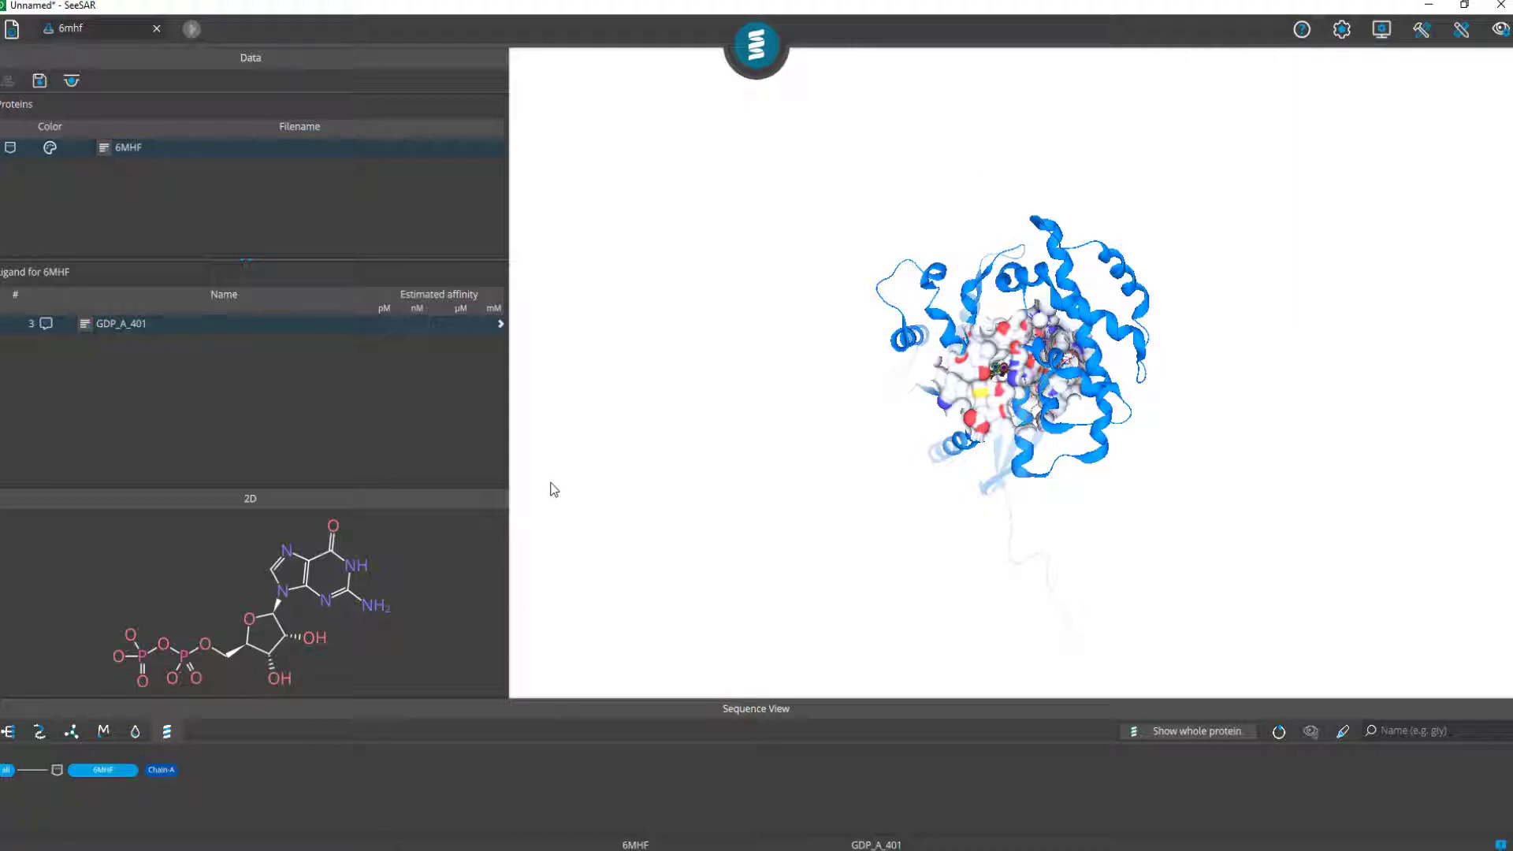
Change the 3D view's background color to lime green (#aaff00)
{"action": "left_click_drag", "start_coordinate": [807, 456], "coordinate": [833, 482]}
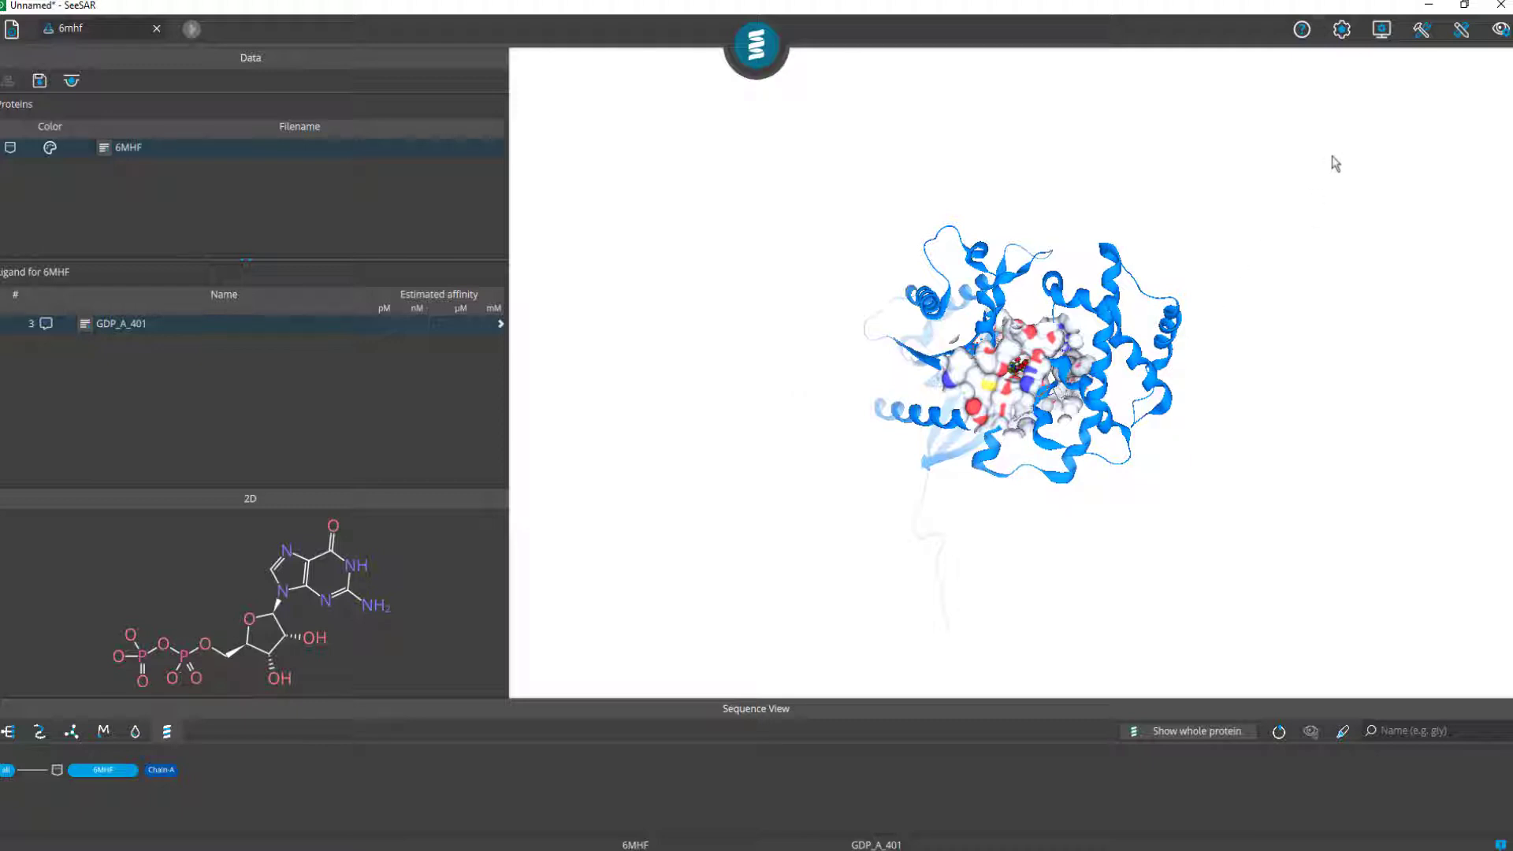
{"action": "left_click", "coordinate": [1384, 34]}
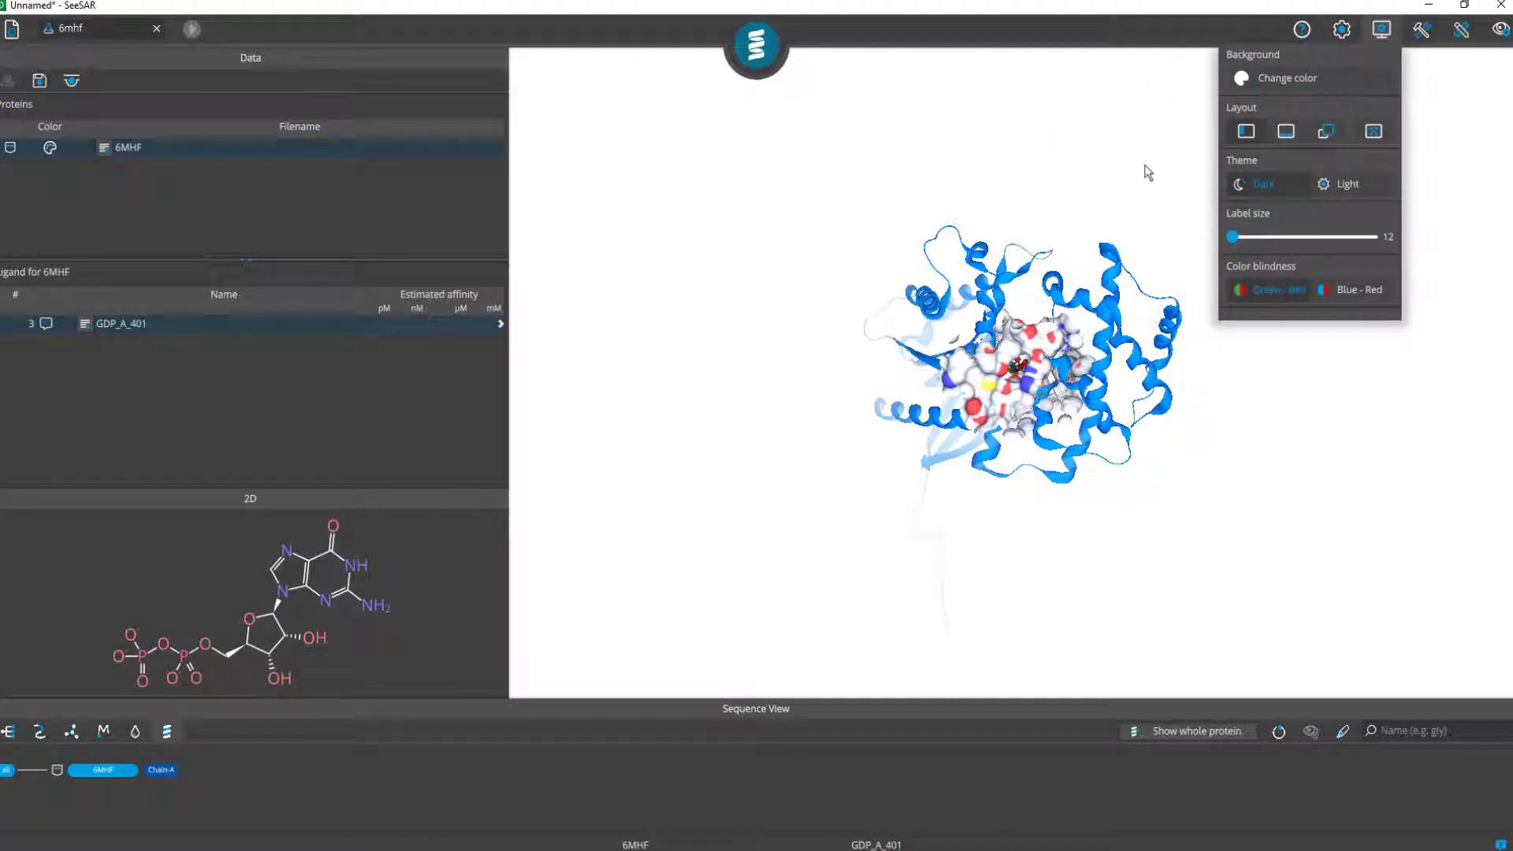
{"action": "left_click", "coordinate": [1284, 77]}
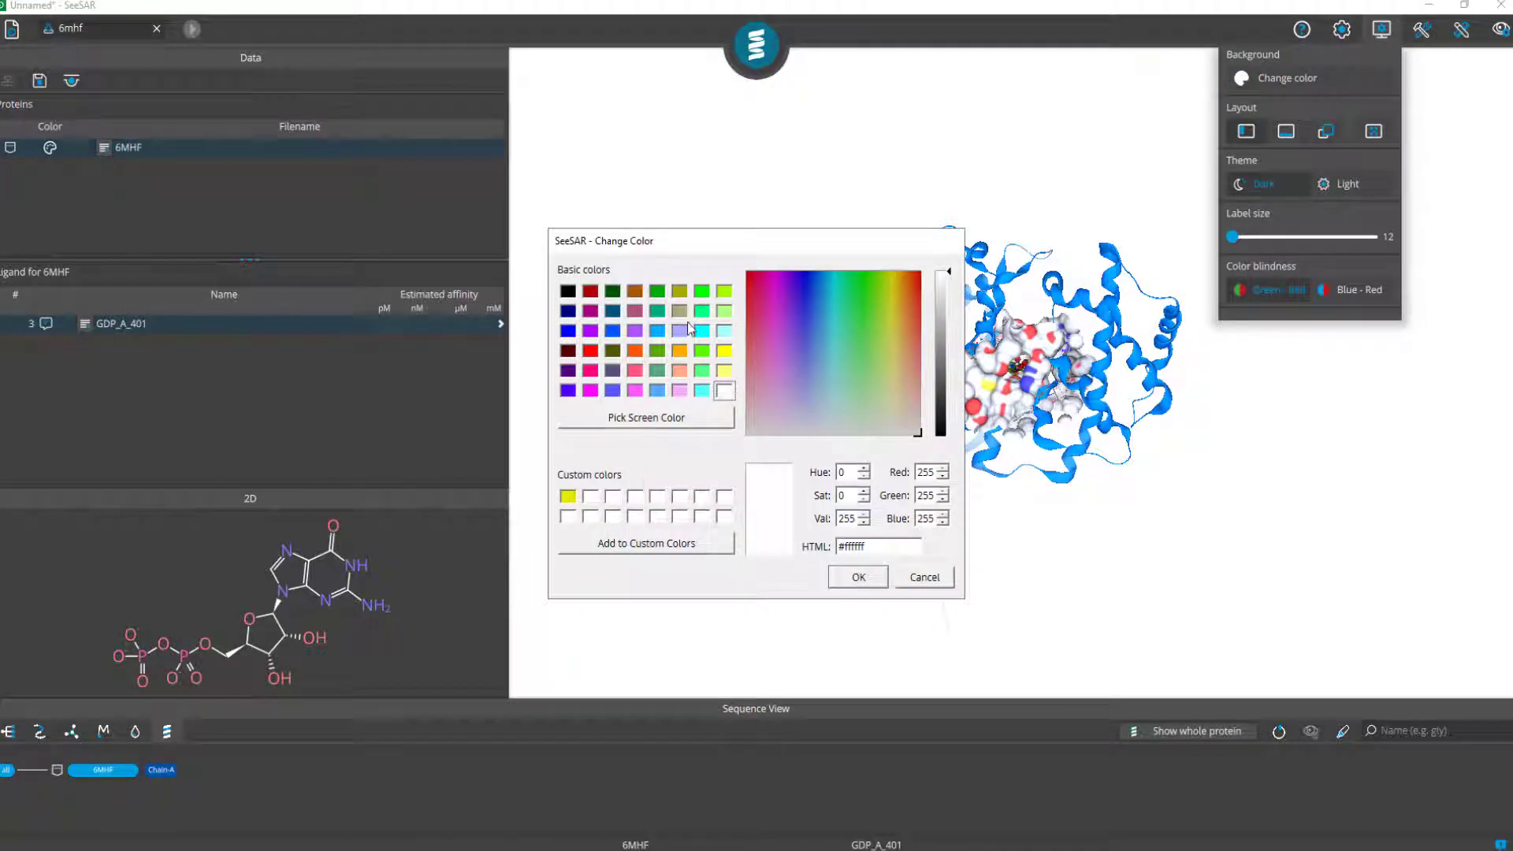
{"action": "left_click", "coordinate": [723, 292]}
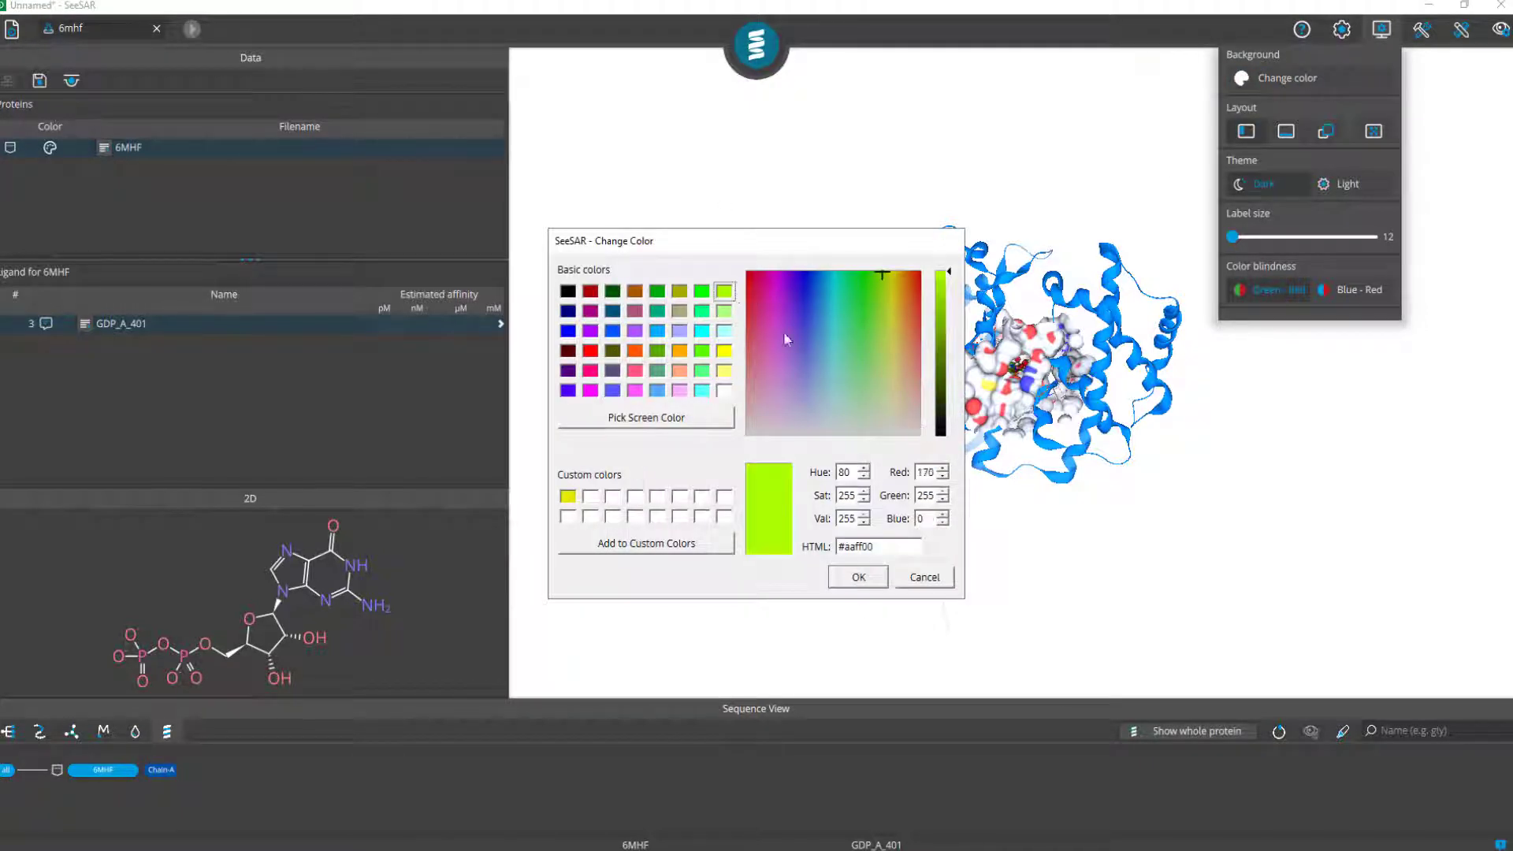
{"action": "left_click", "coordinate": [858, 579]}
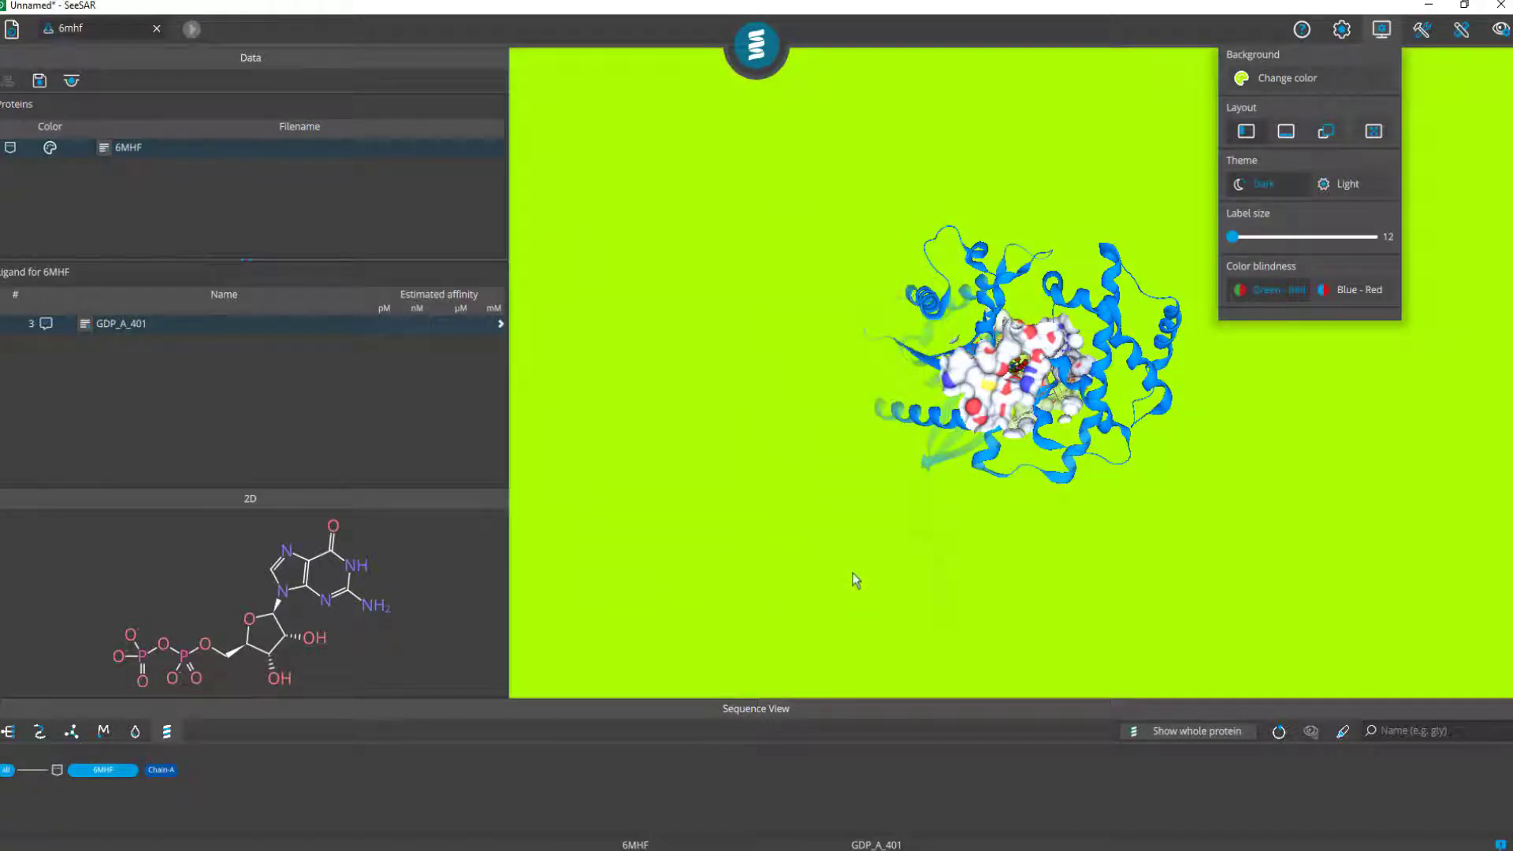
Try a black background in the 3D view, view the protein against it and restore the white background
{"action": "left_click", "coordinate": [1278, 83]}
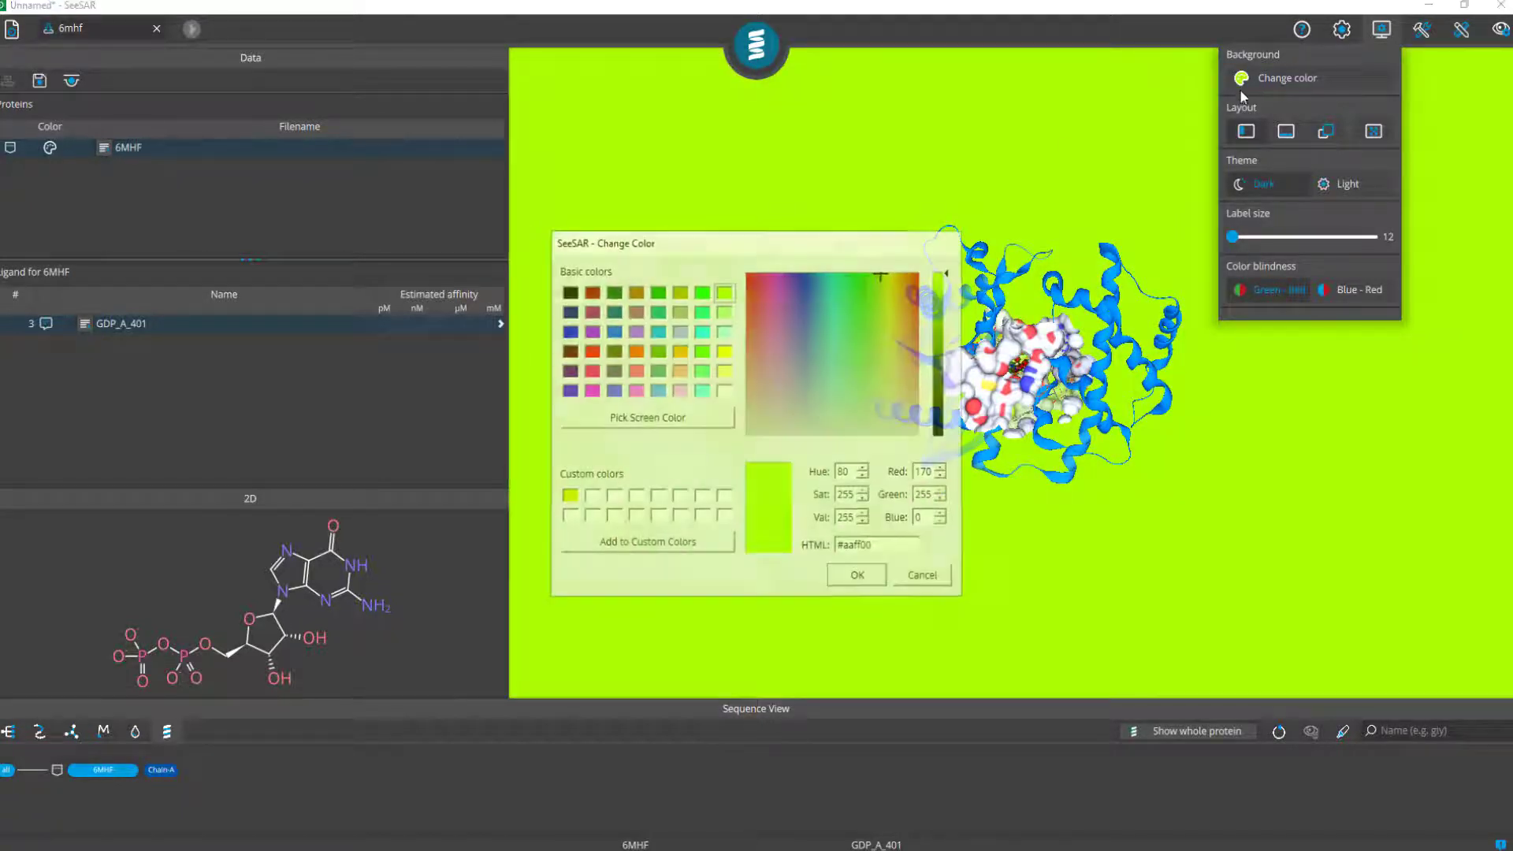
{"action": "left_click", "coordinate": [570, 293]}
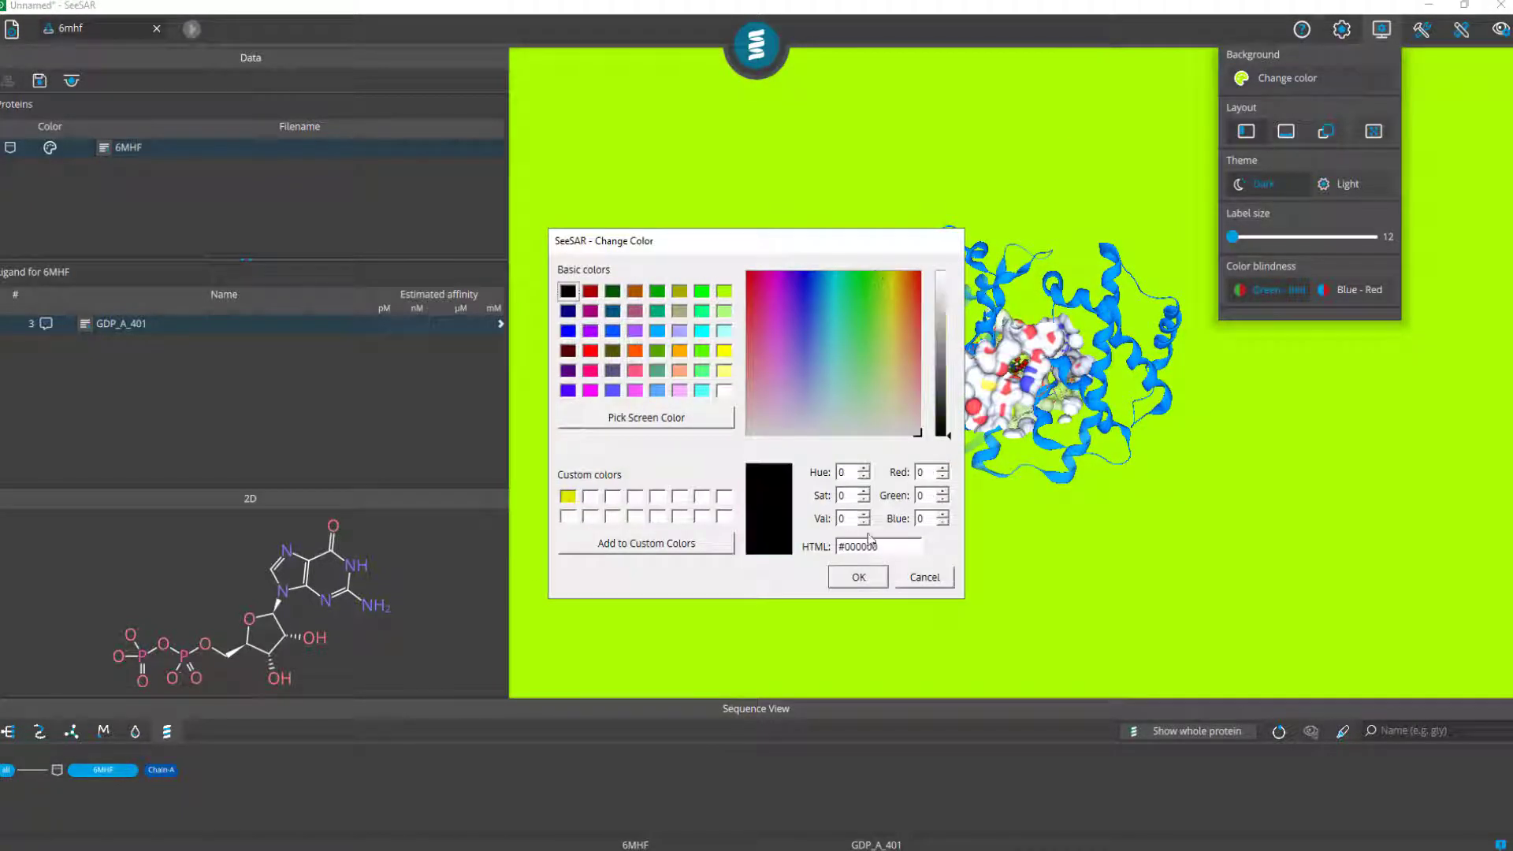
{"action": "left_click", "coordinate": [857, 578]}
{"action": "left_click_drag", "start_coordinate": [739, 331], "coordinate": [927, 522]}
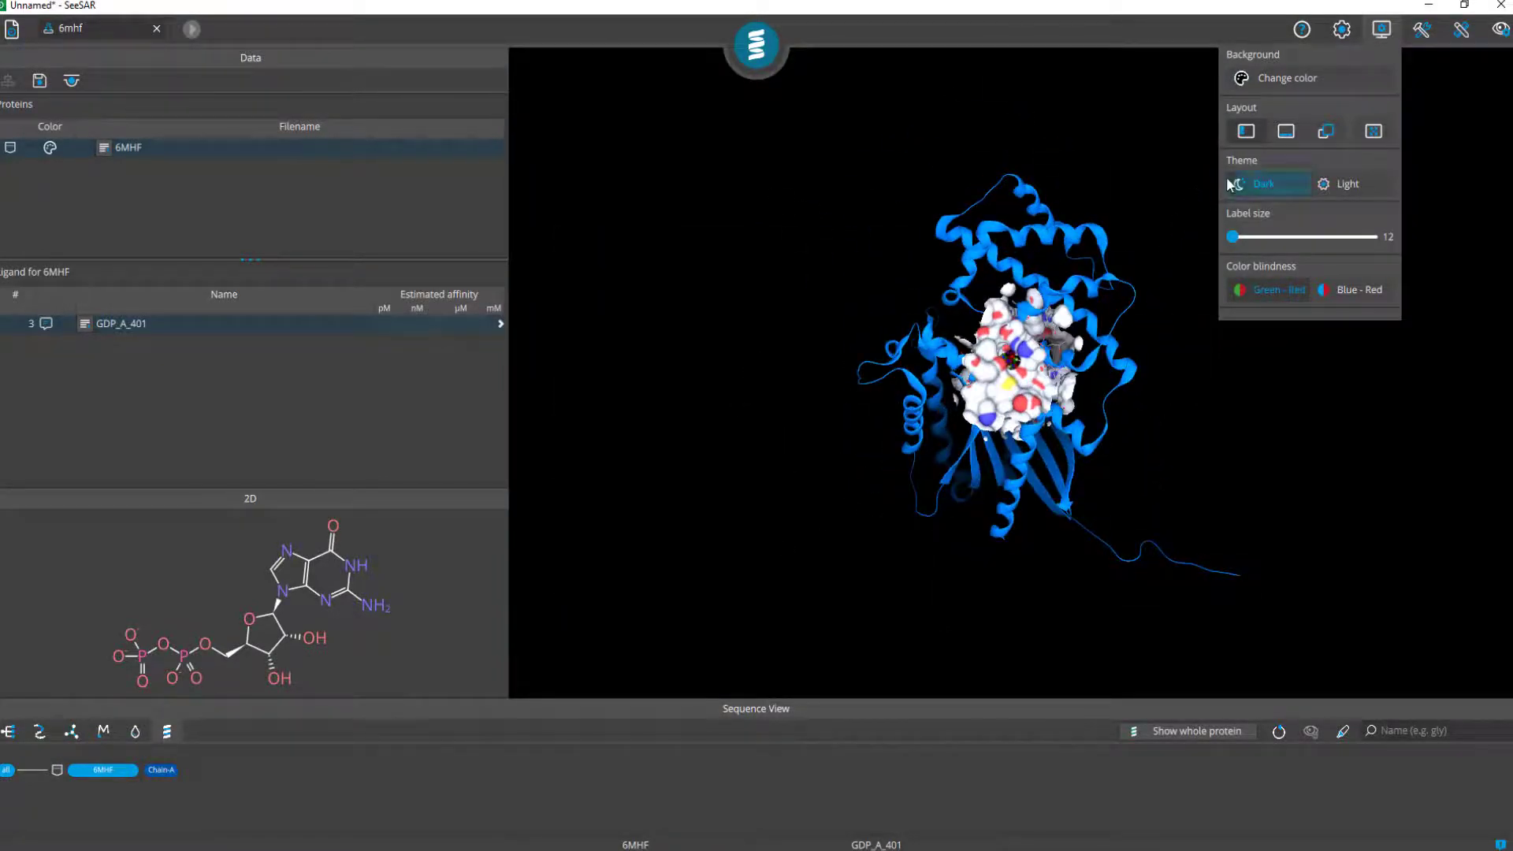
{"action": "left_click", "coordinate": [1279, 82]}
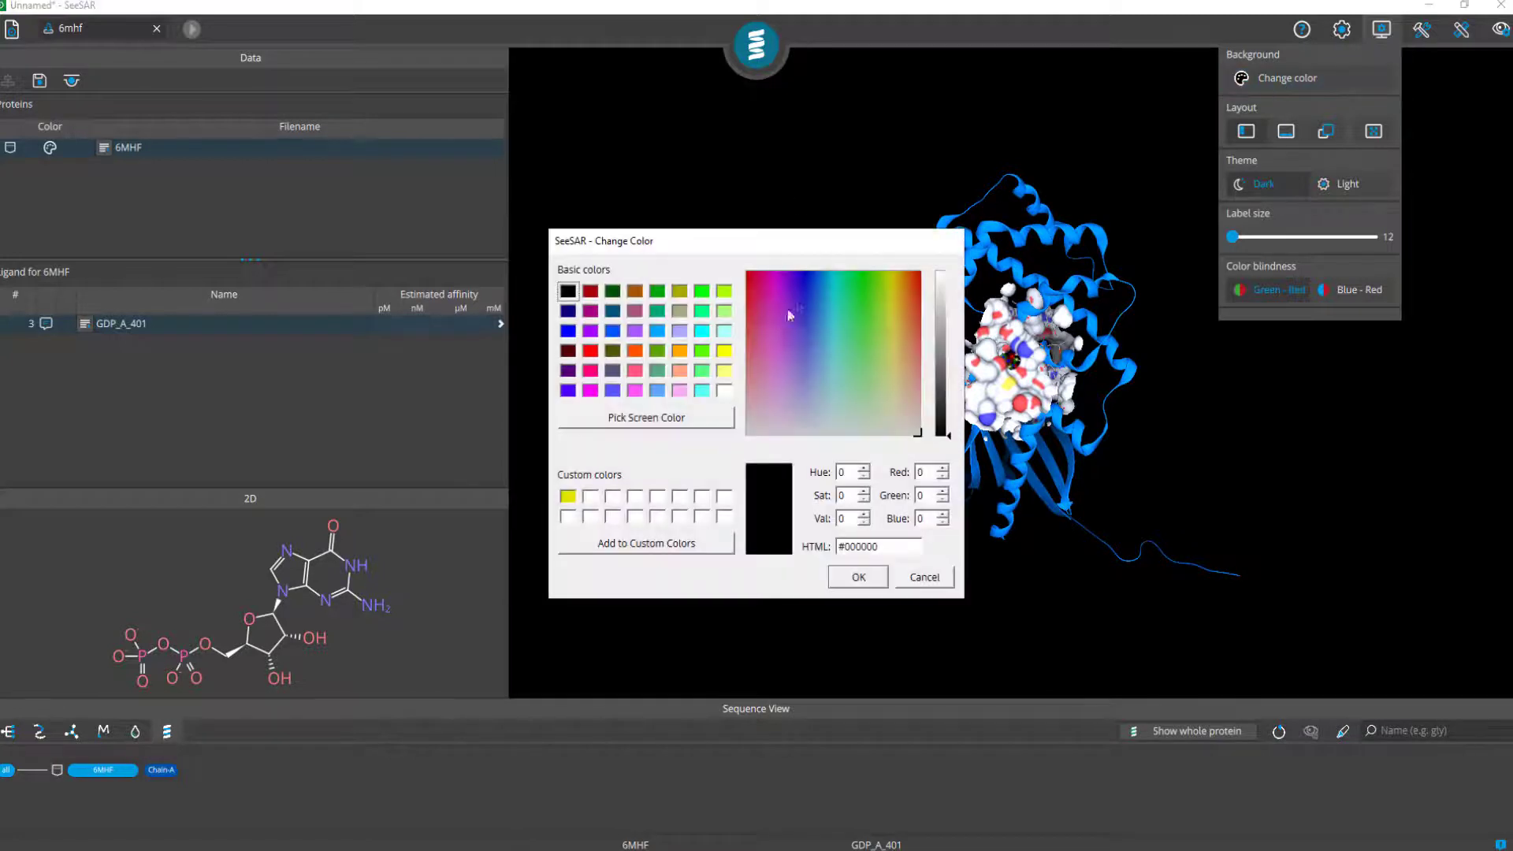
{"action": "left_click", "coordinate": [728, 393]}
{"action": "left_click", "coordinate": [858, 577]}
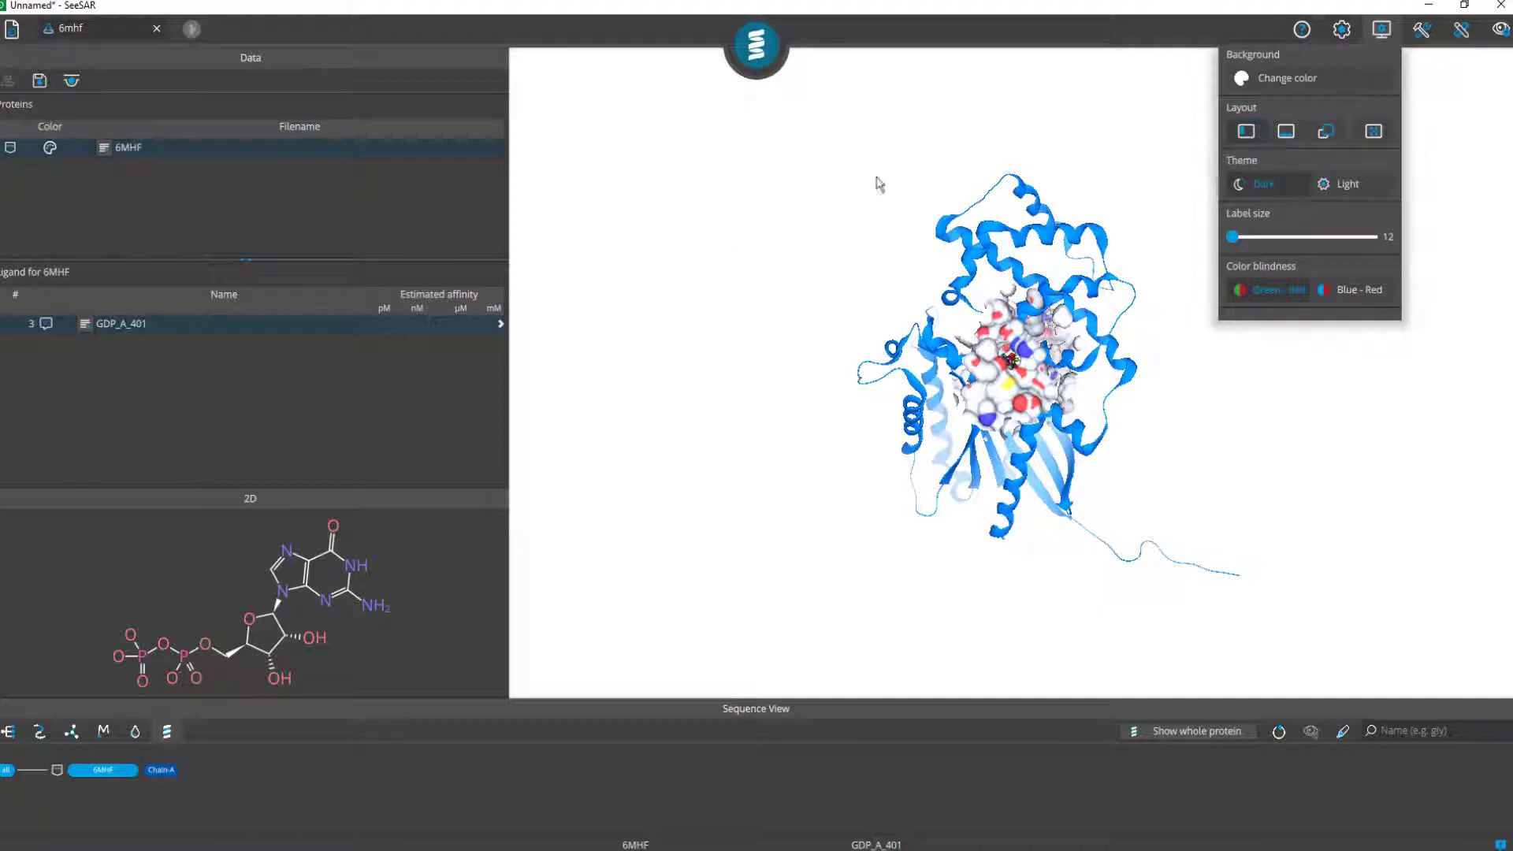
Switch to the layout with all panels below the 3D view and resize the Sequence View area
{"action": "left_click", "coordinate": [1285, 134]}
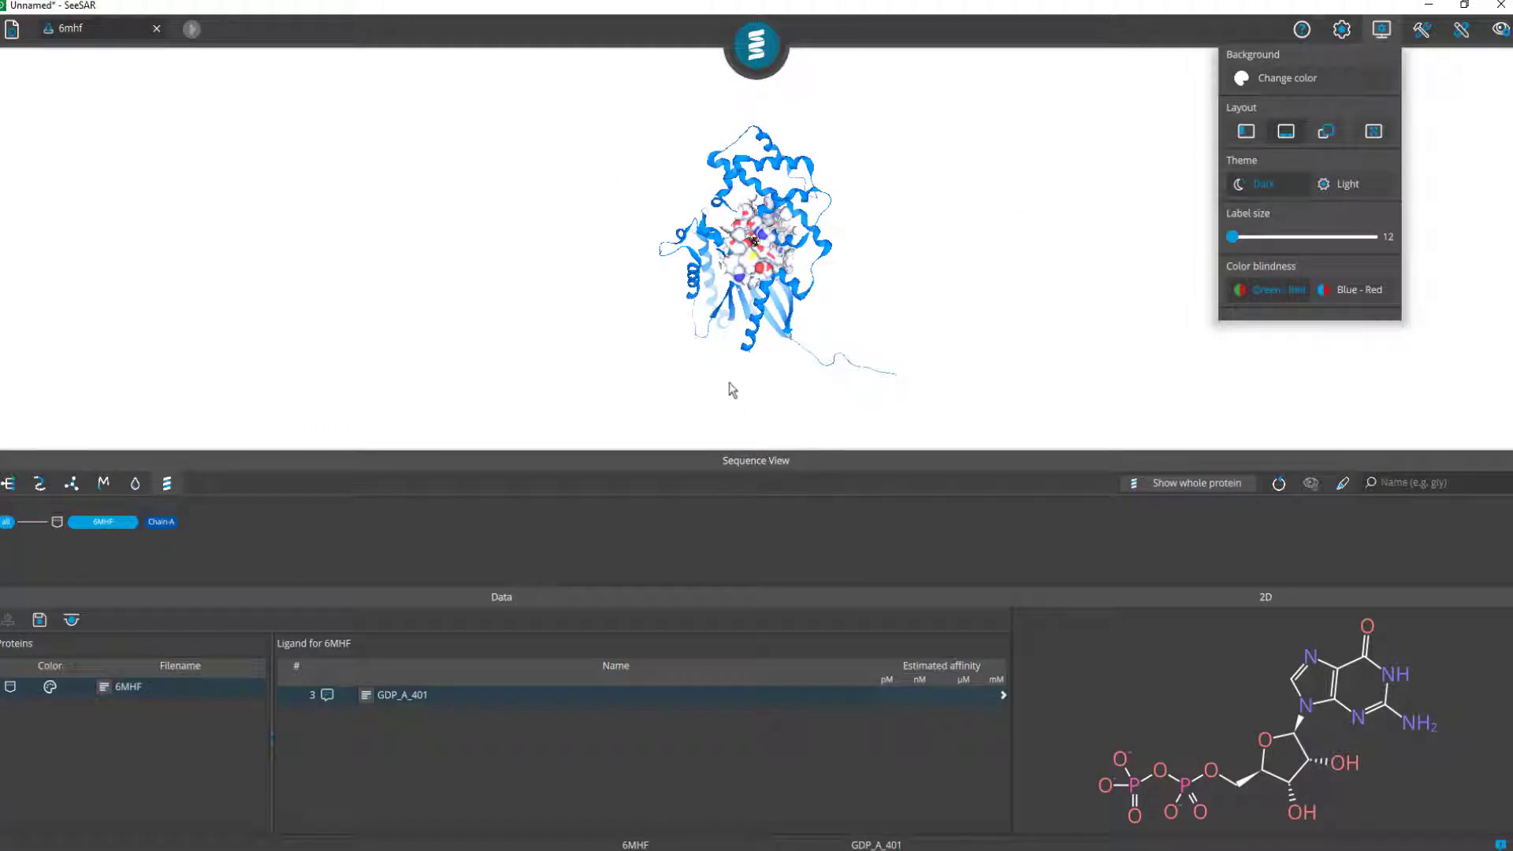
{"action": "left_click", "coordinate": [763, 452]}
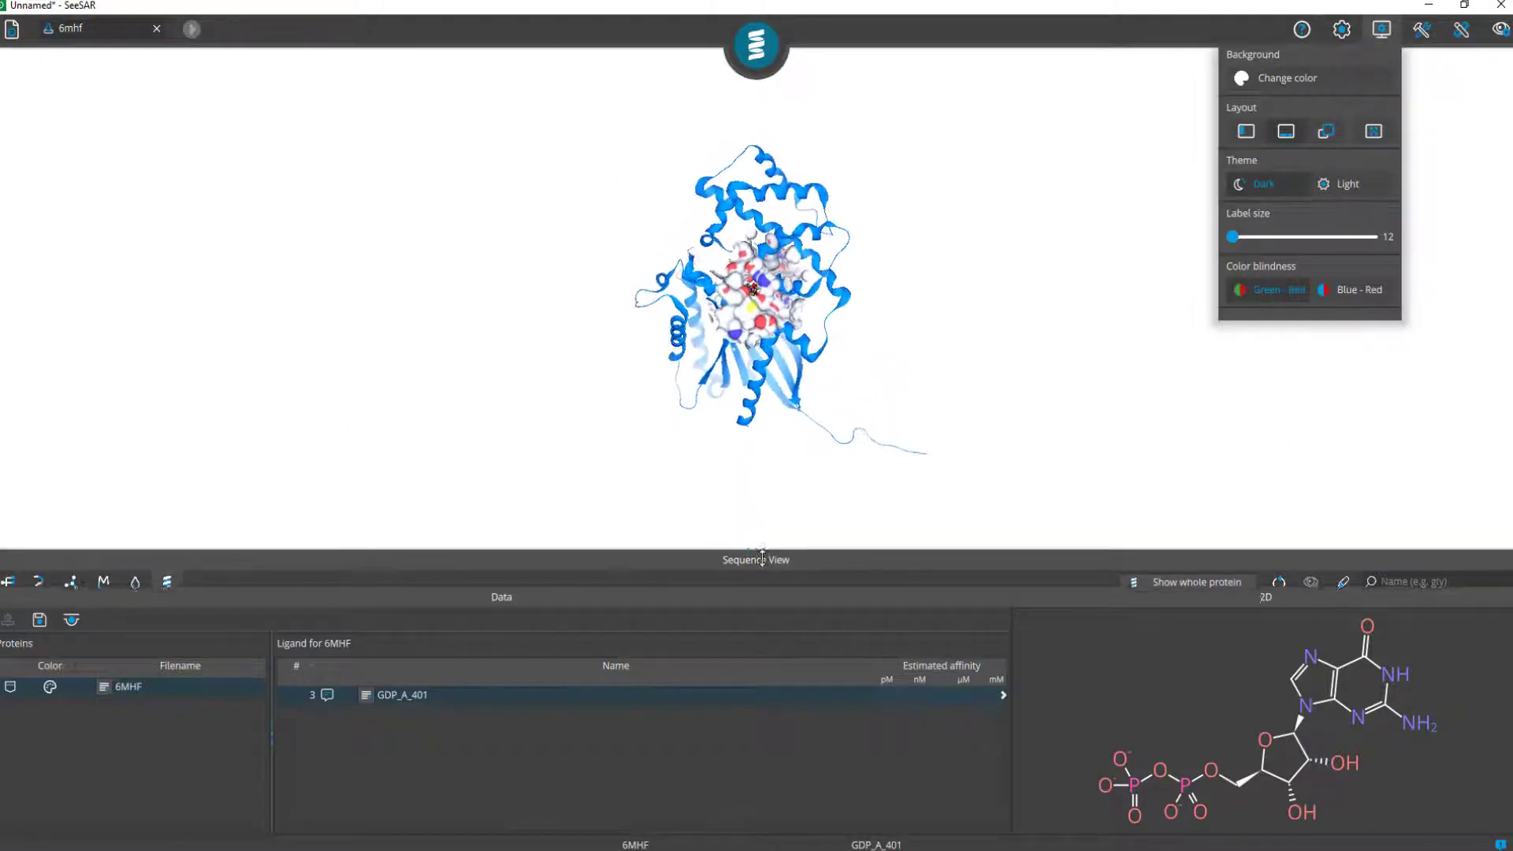
{"action": "left_click_drag", "start_coordinate": [761, 572], "coordinate": [761, 481]}
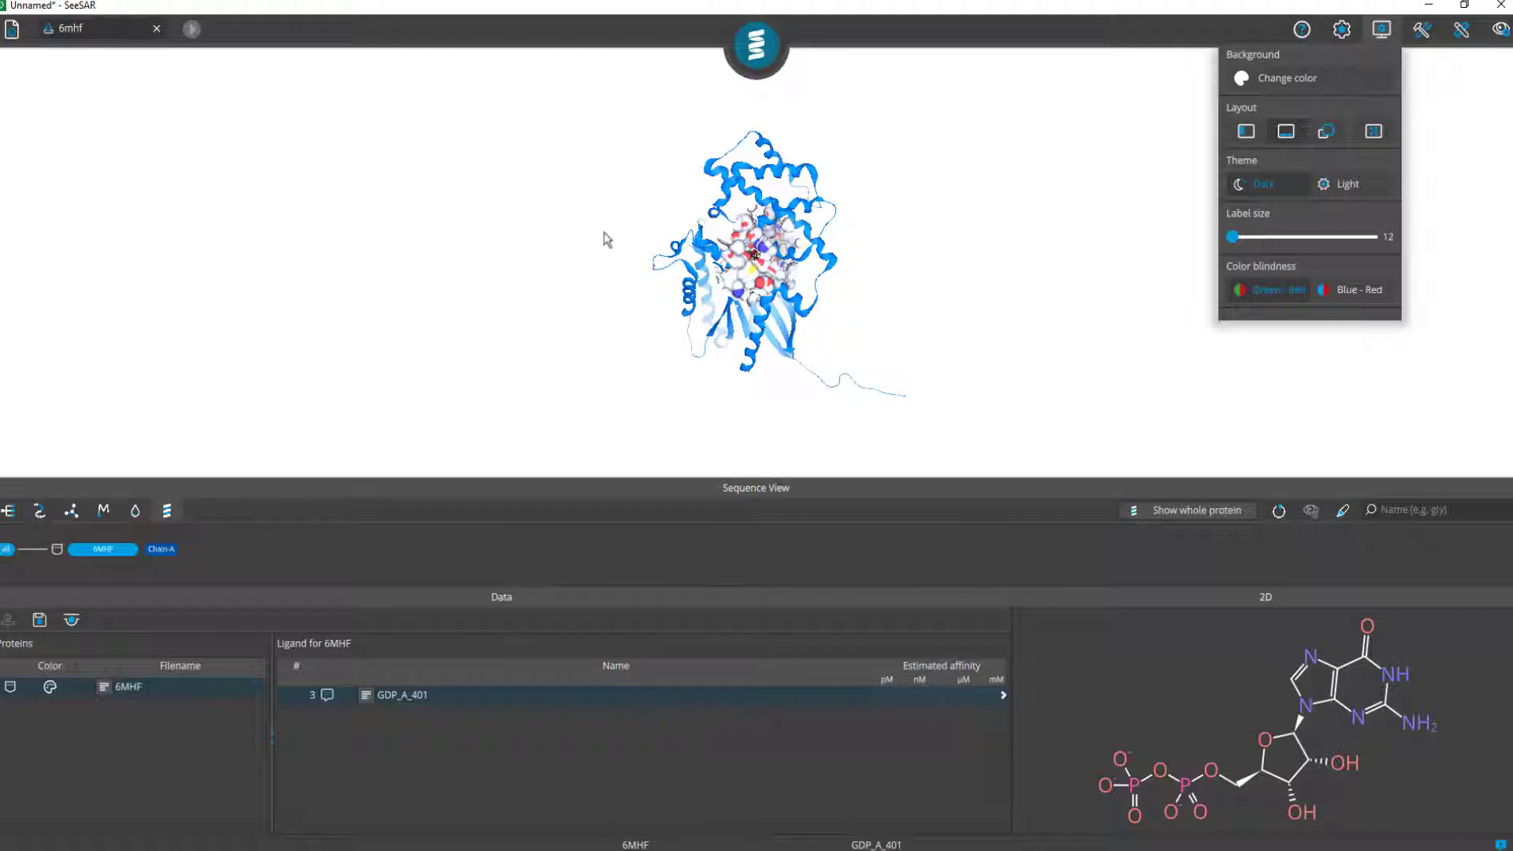
{"action": "left_click_drag", "start_coordinate": [602, 235], "coordinate": [790, 277]}
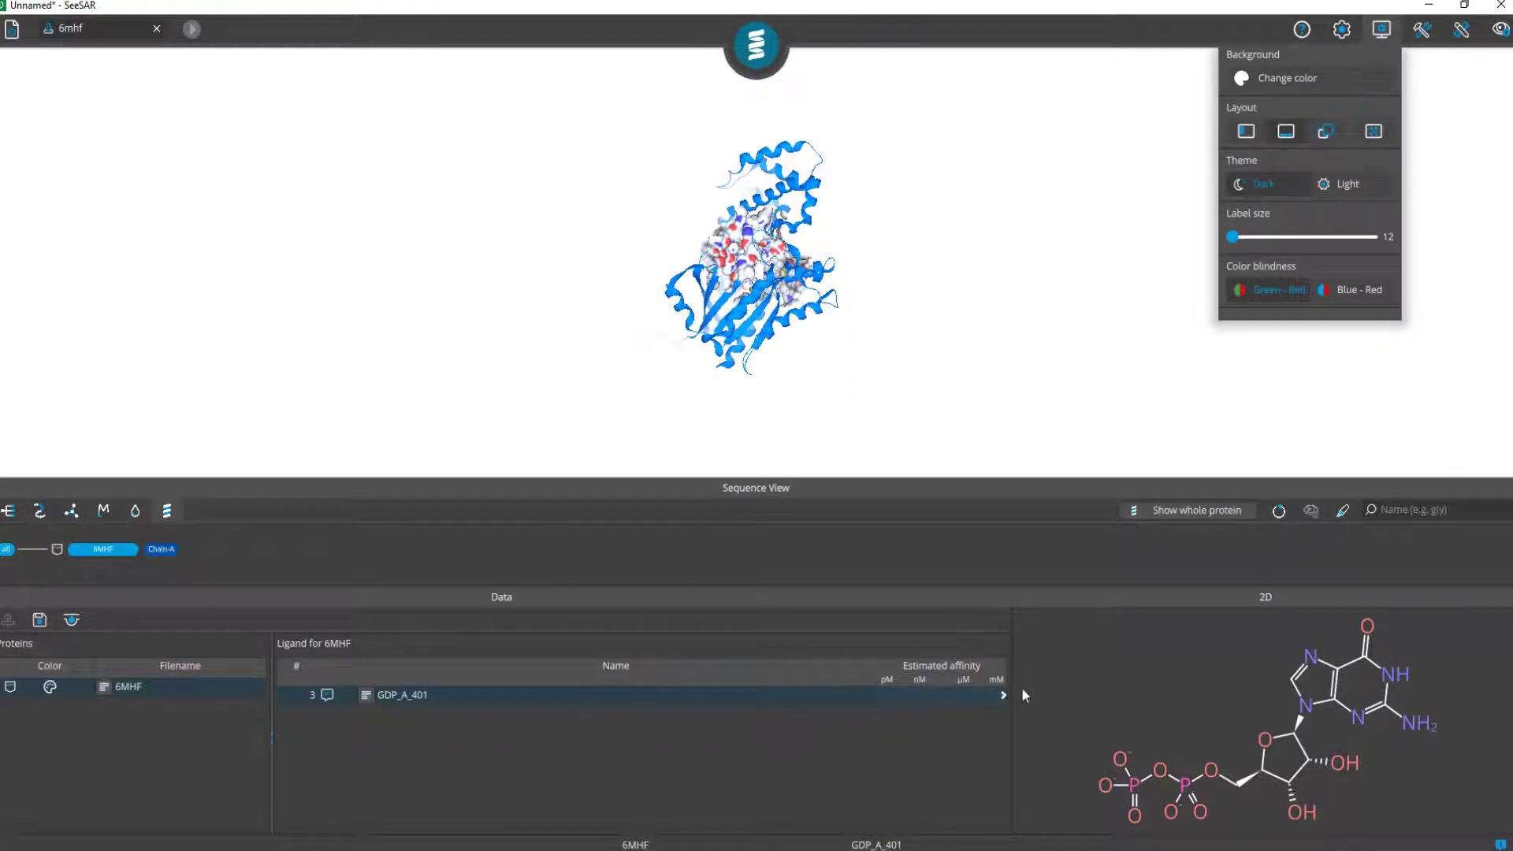
Switch to the floating-window layout and move the Sequence View, Data and 2D windows to new places over the 3D view
{"action": "left_click", "coordinate": [1333, 131]}
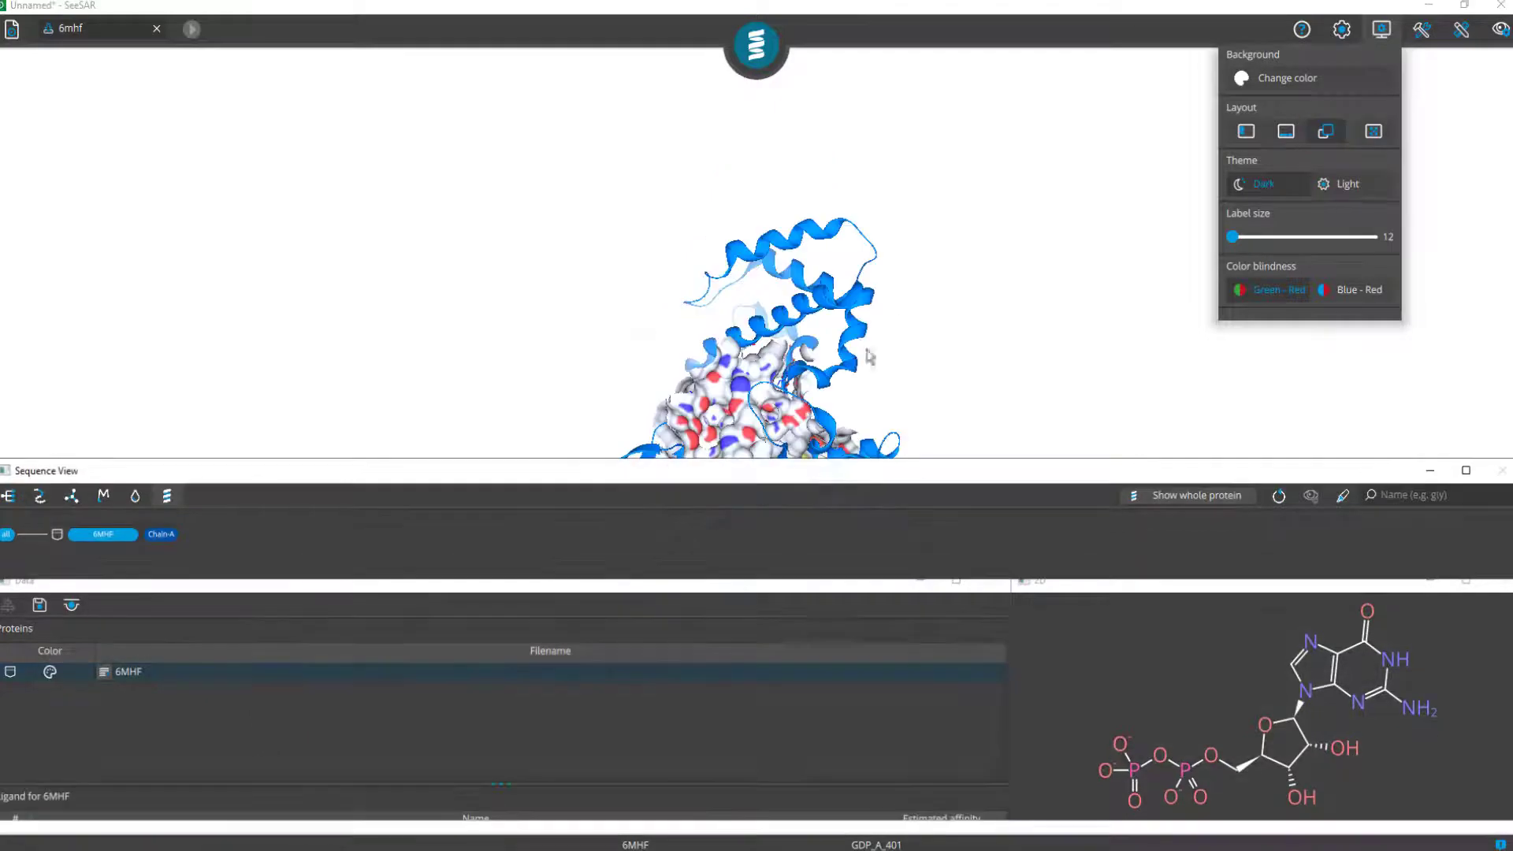
{"action": "left_click_drag", "start_coordinate": [735, 476], "coordinate": [835, 244]}
{"action": "left_click_drag", "start_coordinate": [607, 584], "coordinate": [673, 300]}
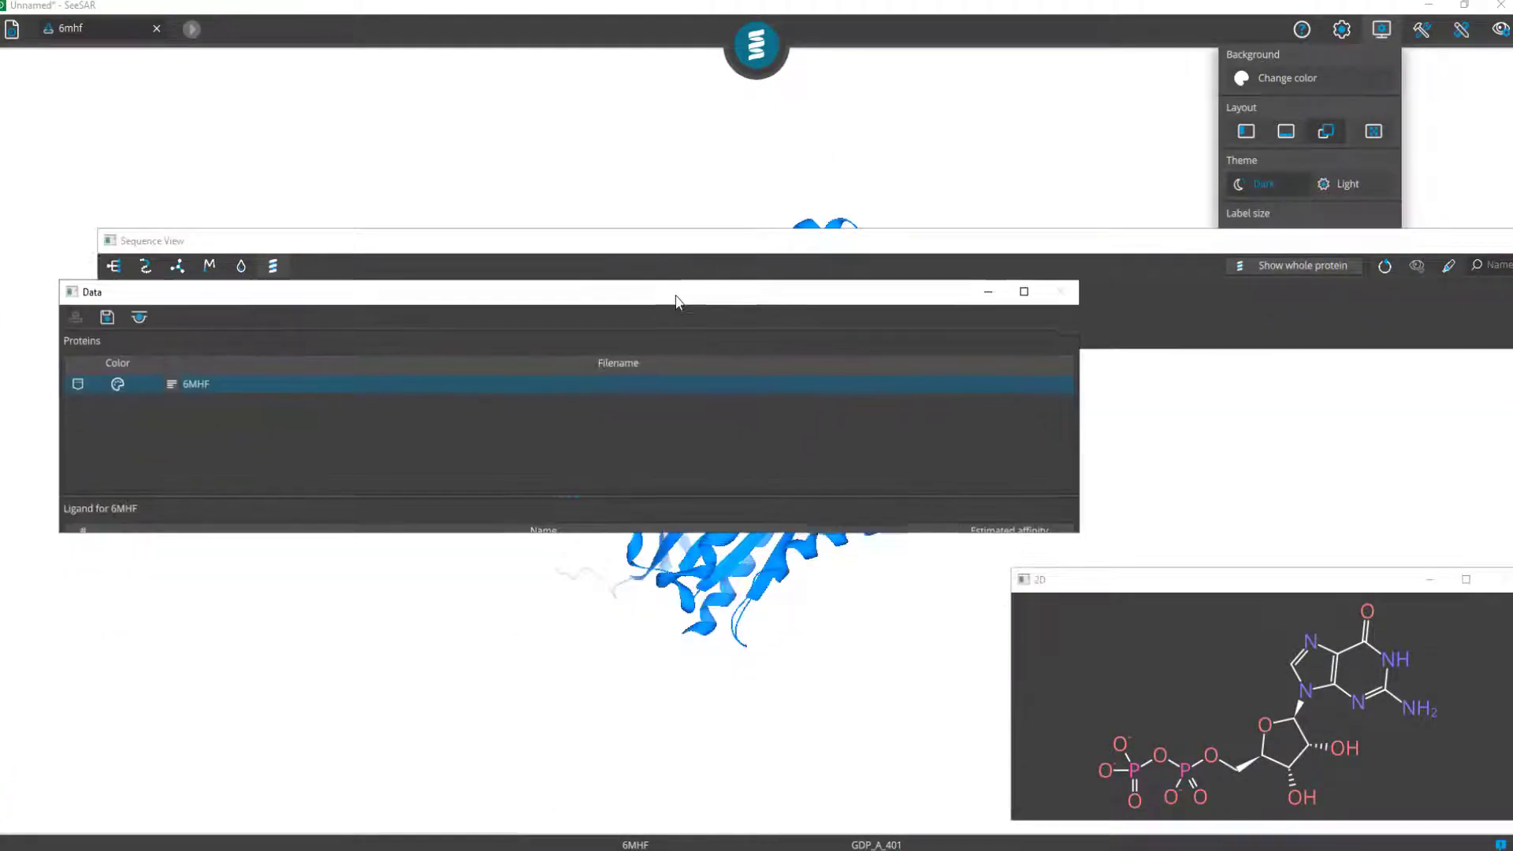
{"action": "left_click_drag", "start_coordinate": [1158, 587], "coordinate": [231, 557]}
{"action": "left_click_drag", "start_coordinate": [314, 280], "coordinate": [860, 349]}
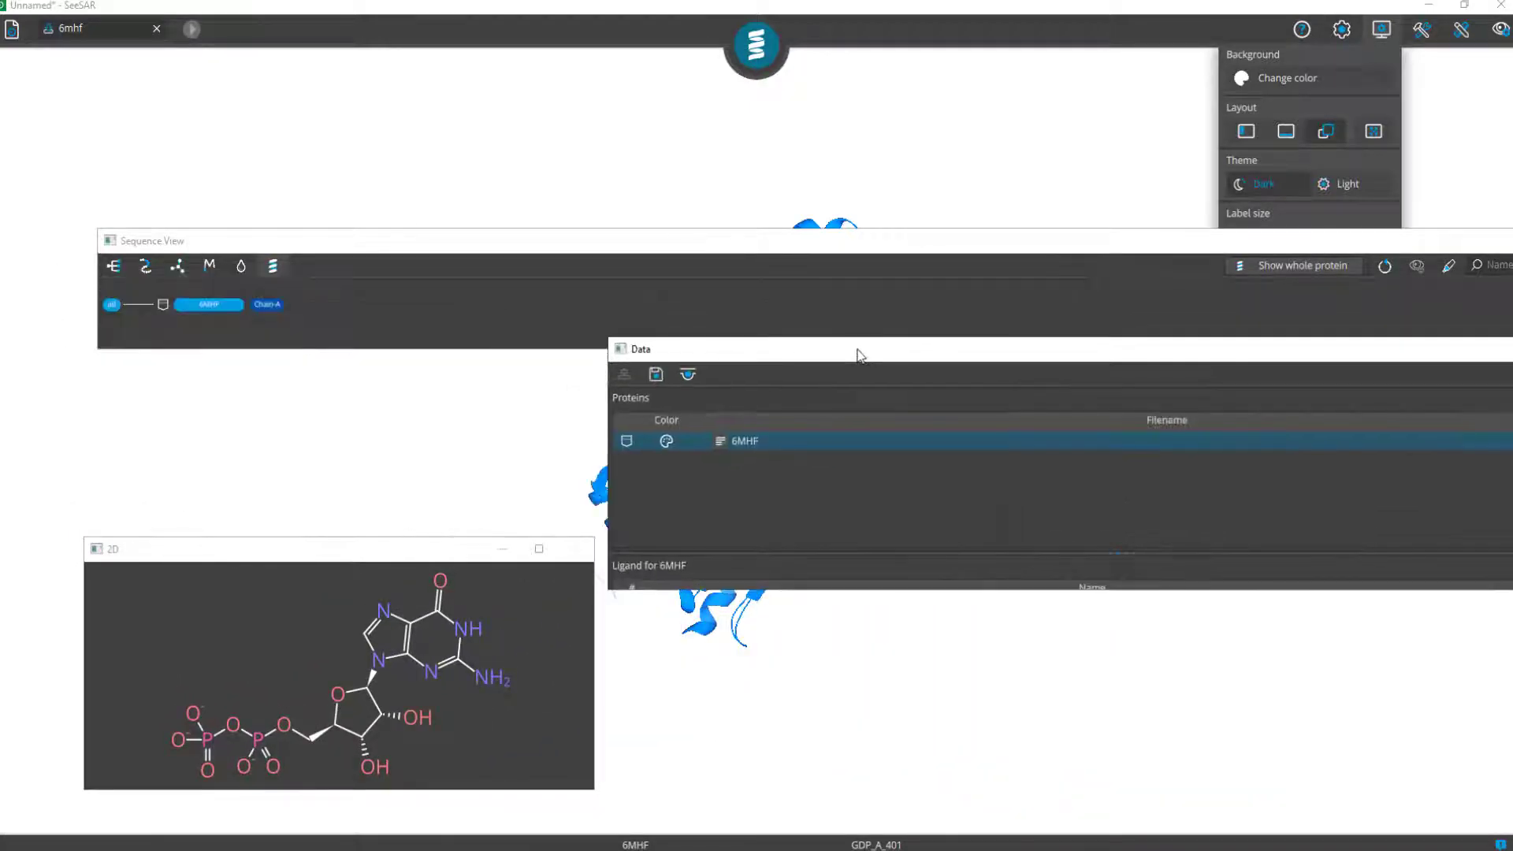
{"action": "left_click_drag", "start_coordinate": [422, 243], "coordinate": [377, 158]}
Rearrange the floating Data, 2D and Sequence View windows around the protein and return to the side-docked layout
{"action": "left_click", "coordinate": [178, 561]}
{"action": "left_click_drag", "start_coordinate": [287, 551], "coordinate": [268, 368]}
{"action": "left_click_drag", "start_coordinate": [1018, 362], "coordinate": [424, 544]}
{"action": "left_click_drag", "start_coordinate": [275, 386], "coordinate": [1345, 527]}
{"action": "left_click_drag", "start_coordinate": [622, 398], "coordinate": [652, 377]}
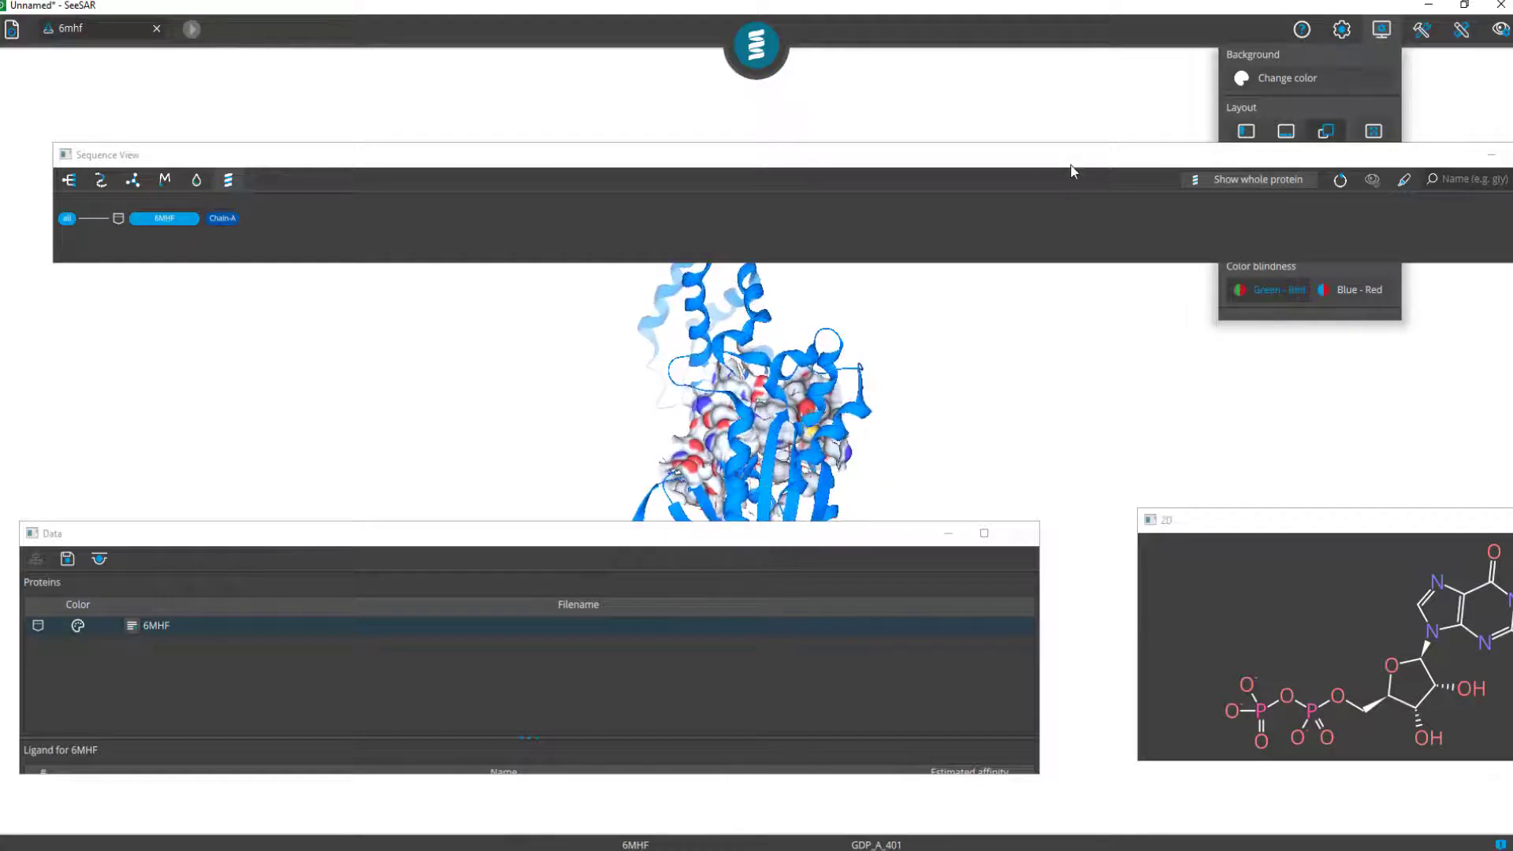
{"action": "left_click_drag", "start_coordinate": [1067, 158], "coordinate": [1017, 412]}
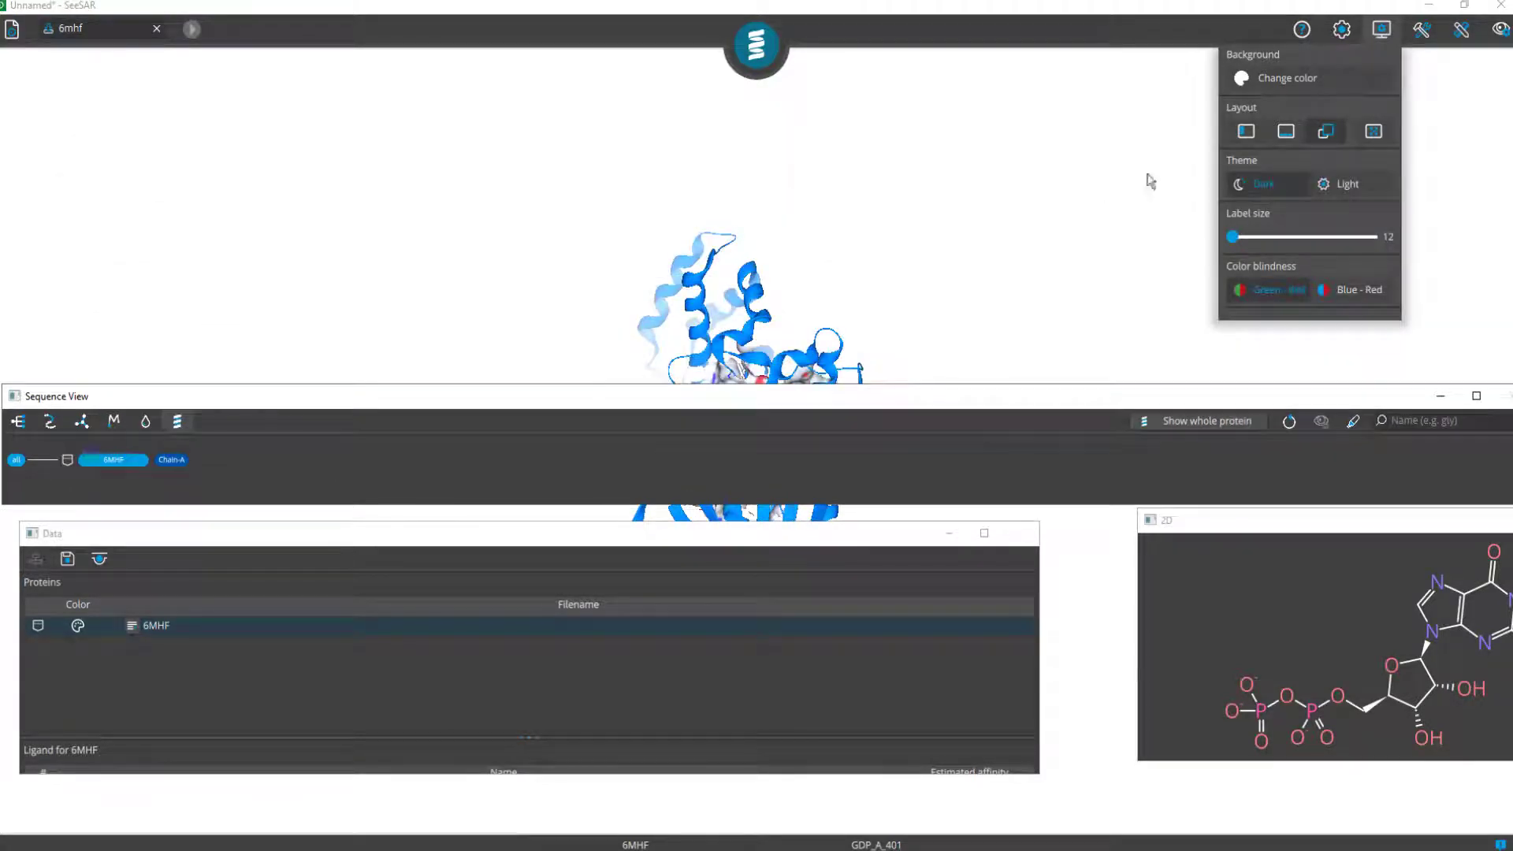
{"action": "left_click", "coordinate": [1251, 134]}
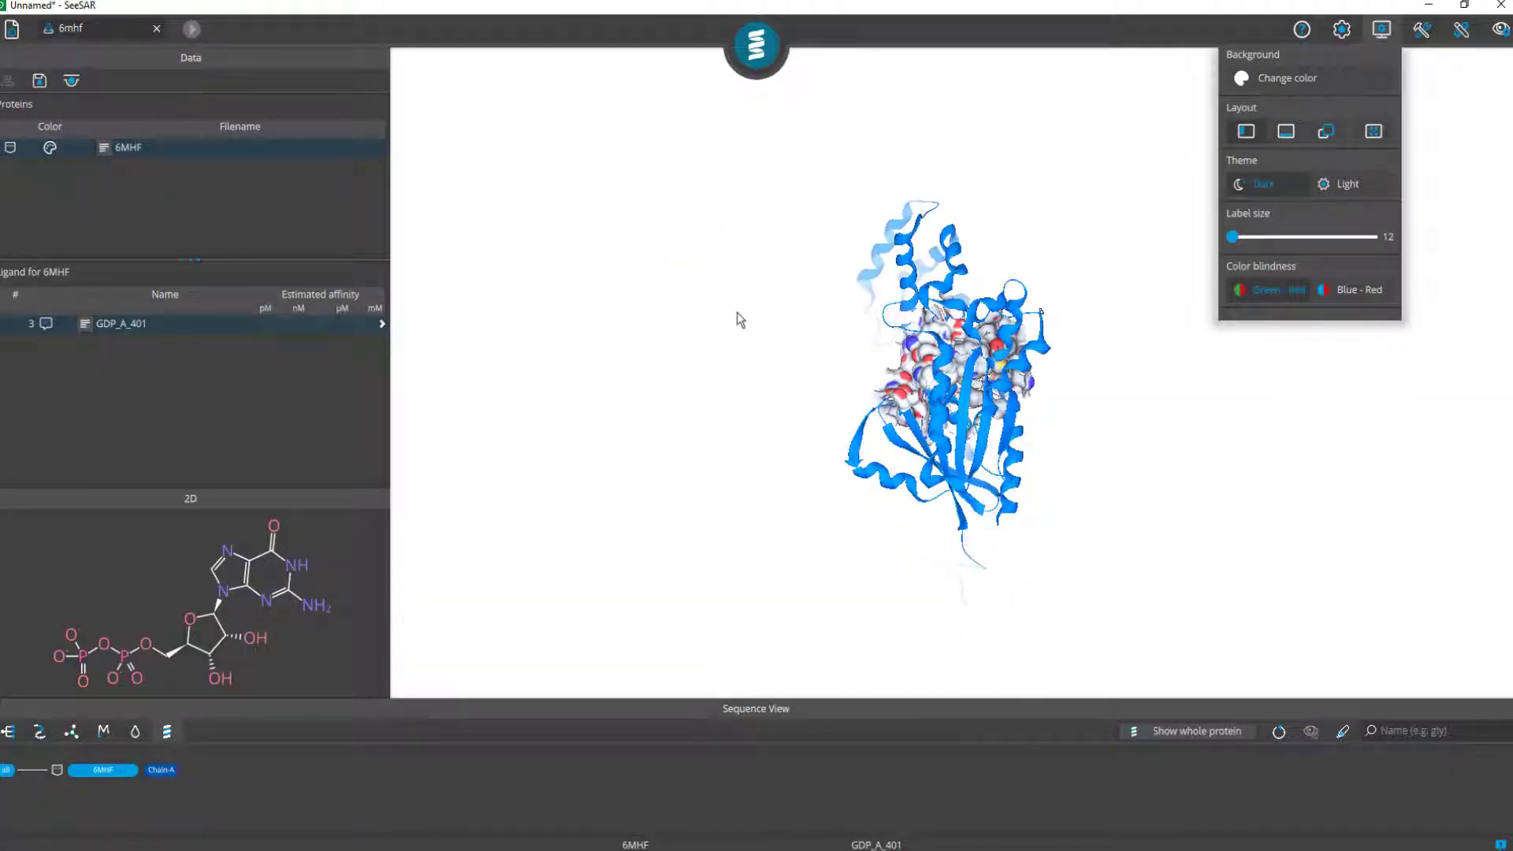
Try the Light interface theme and switch back to the Dark theme
{"action": "scroll", "coordinate": [798, 289], "scroll_direction": "up", "scroll_amount": 2}
{"action": "scroll", "coordinate": [796, 284], "scroll_direction": "up", "scroll_amount": 3}
{"action": "scroll", "coordinate": [797, 284], "scroll_direction": "down", "scroll_amount": 3}
{"action": "scroll", "coordinate": [797, 284], "scroll_direction": "up", "scroll_amount": 4}
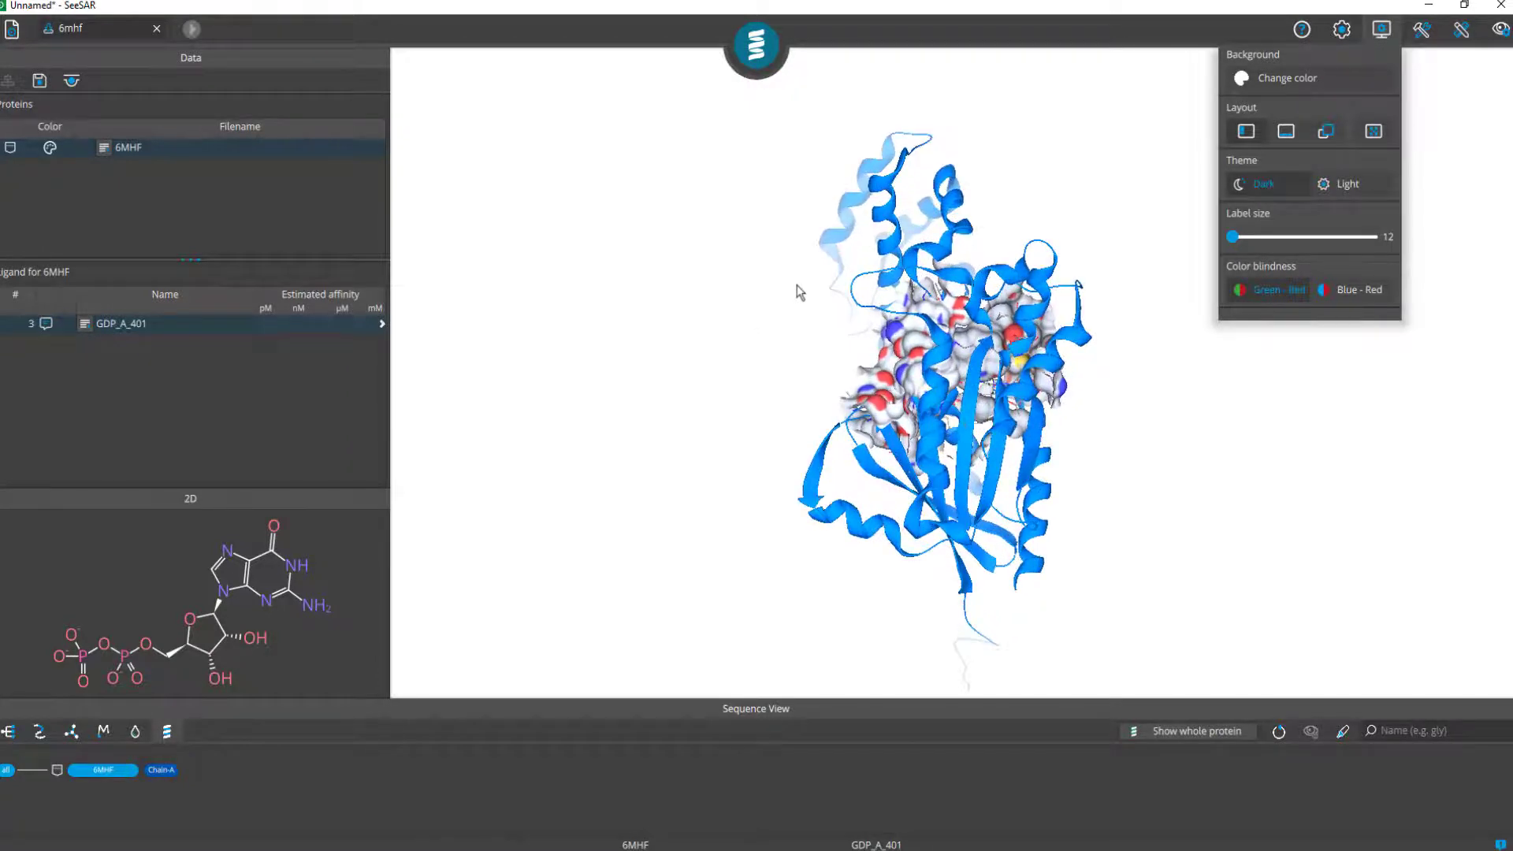
{"action": "left_click", "coordinate": [1339, 188]}
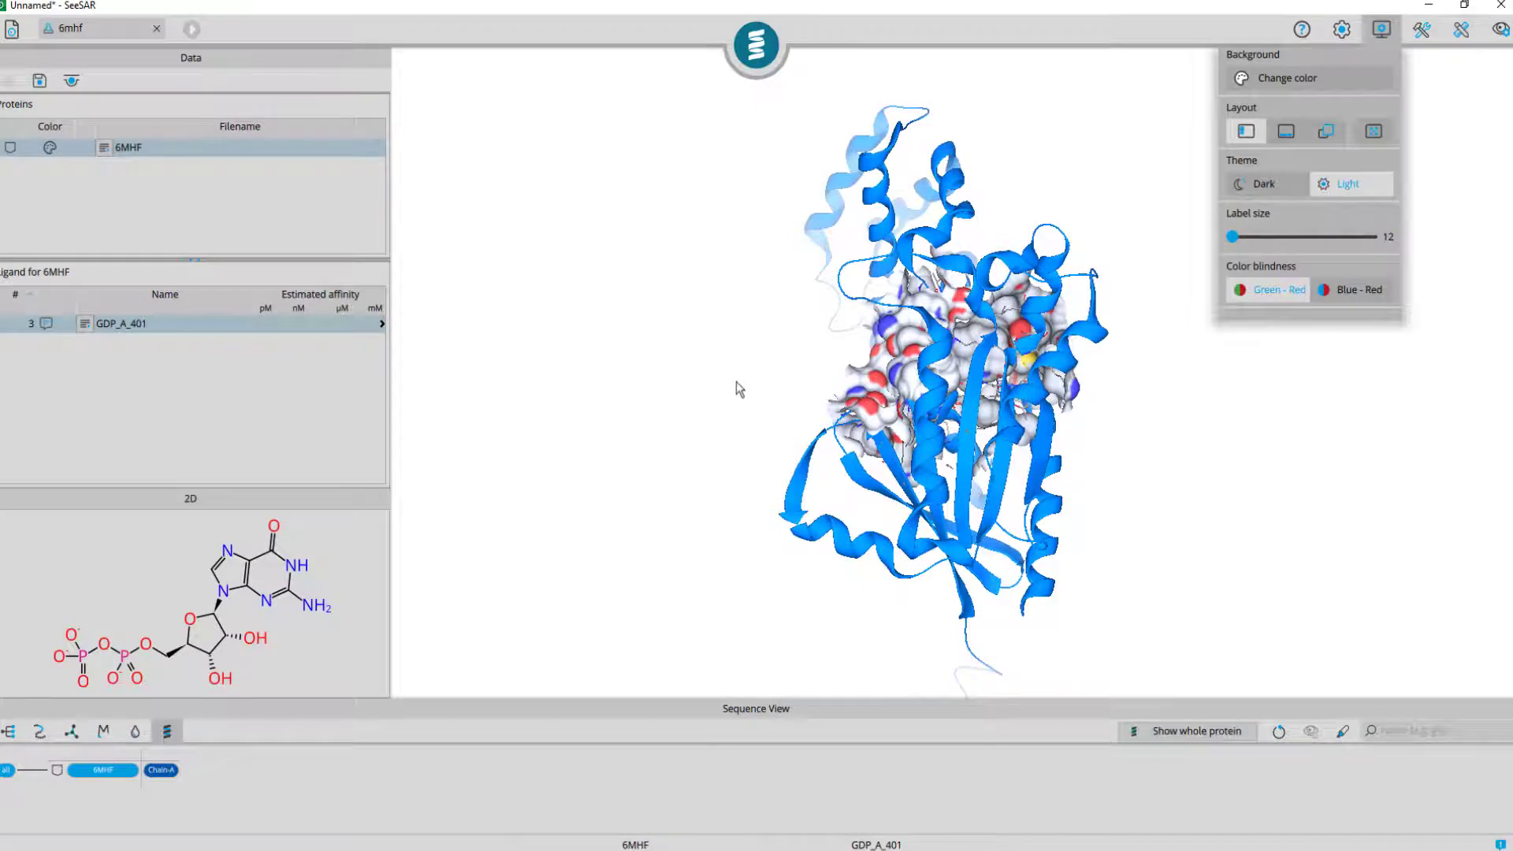
{"action": "left_click", "coordinate": [1239, 189]}
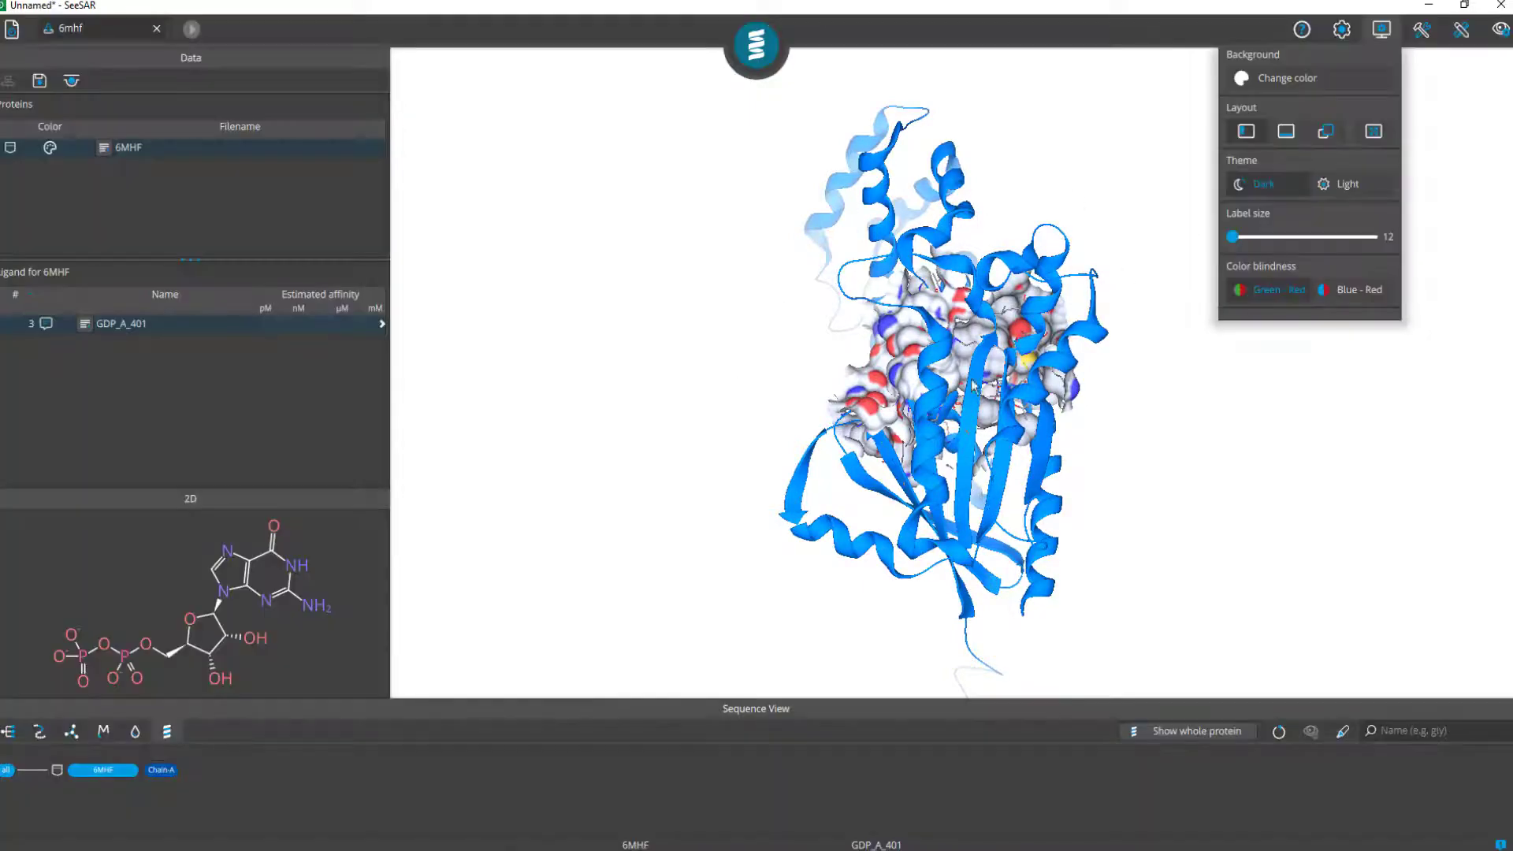
Show the Hyde energy label for atom N3 of ligand GDP_A_401 and place it beside the pocket
{"action": "left_click_drag", "start_coordinate": [1069, 379], "coordinate": [897, 400]}
{"action": "scroll", "coordinate": [896, 399], "scroll_direction": "up", "scroll_amount": 5}
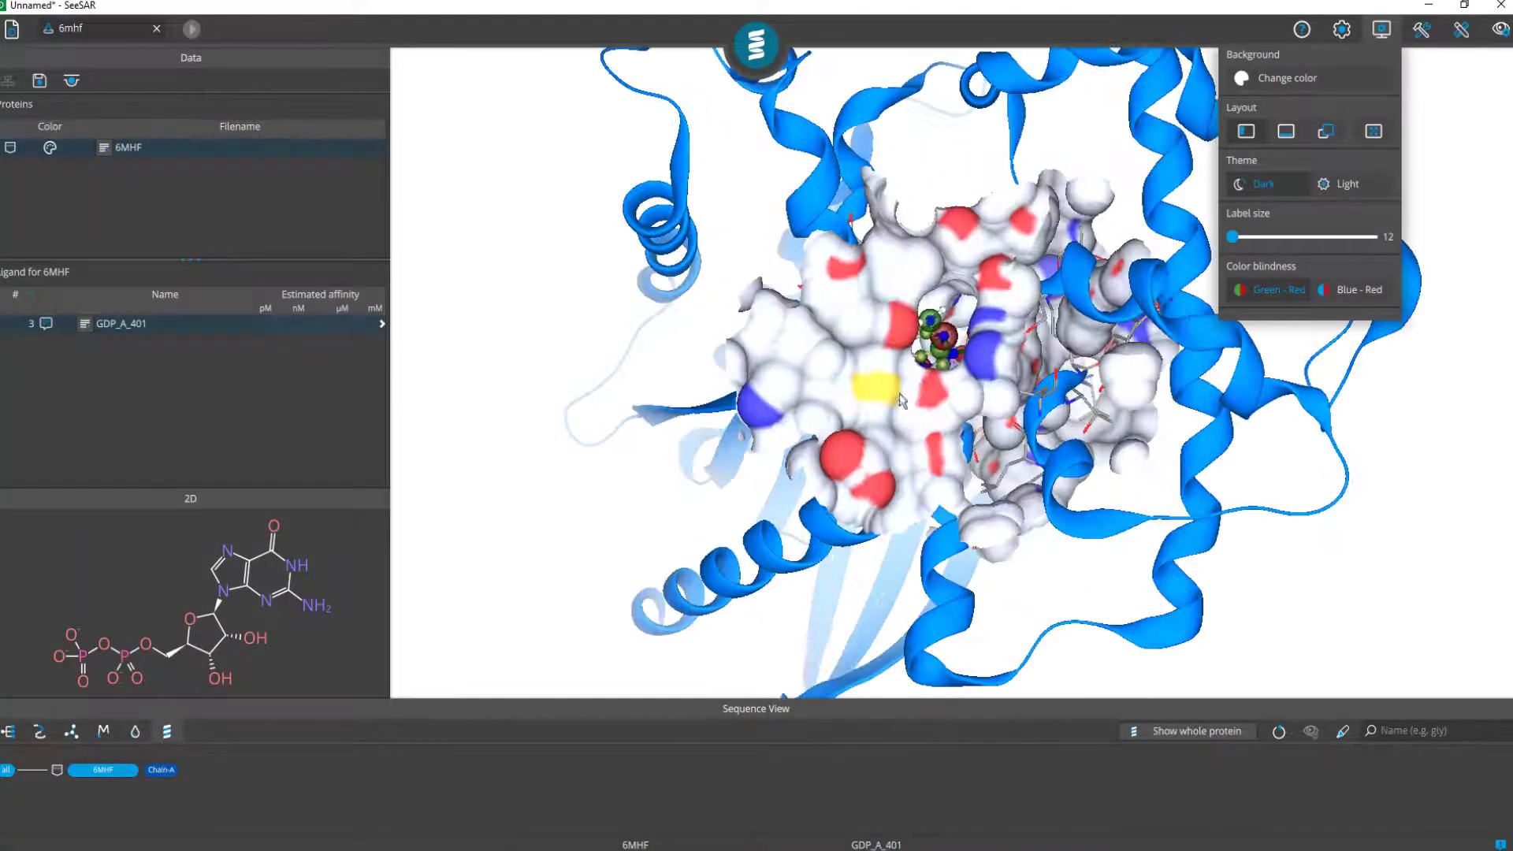
{"action": "scroll", "coordinate": [897, 399], "scroll_direction": "up", "scroll_amount": 3}
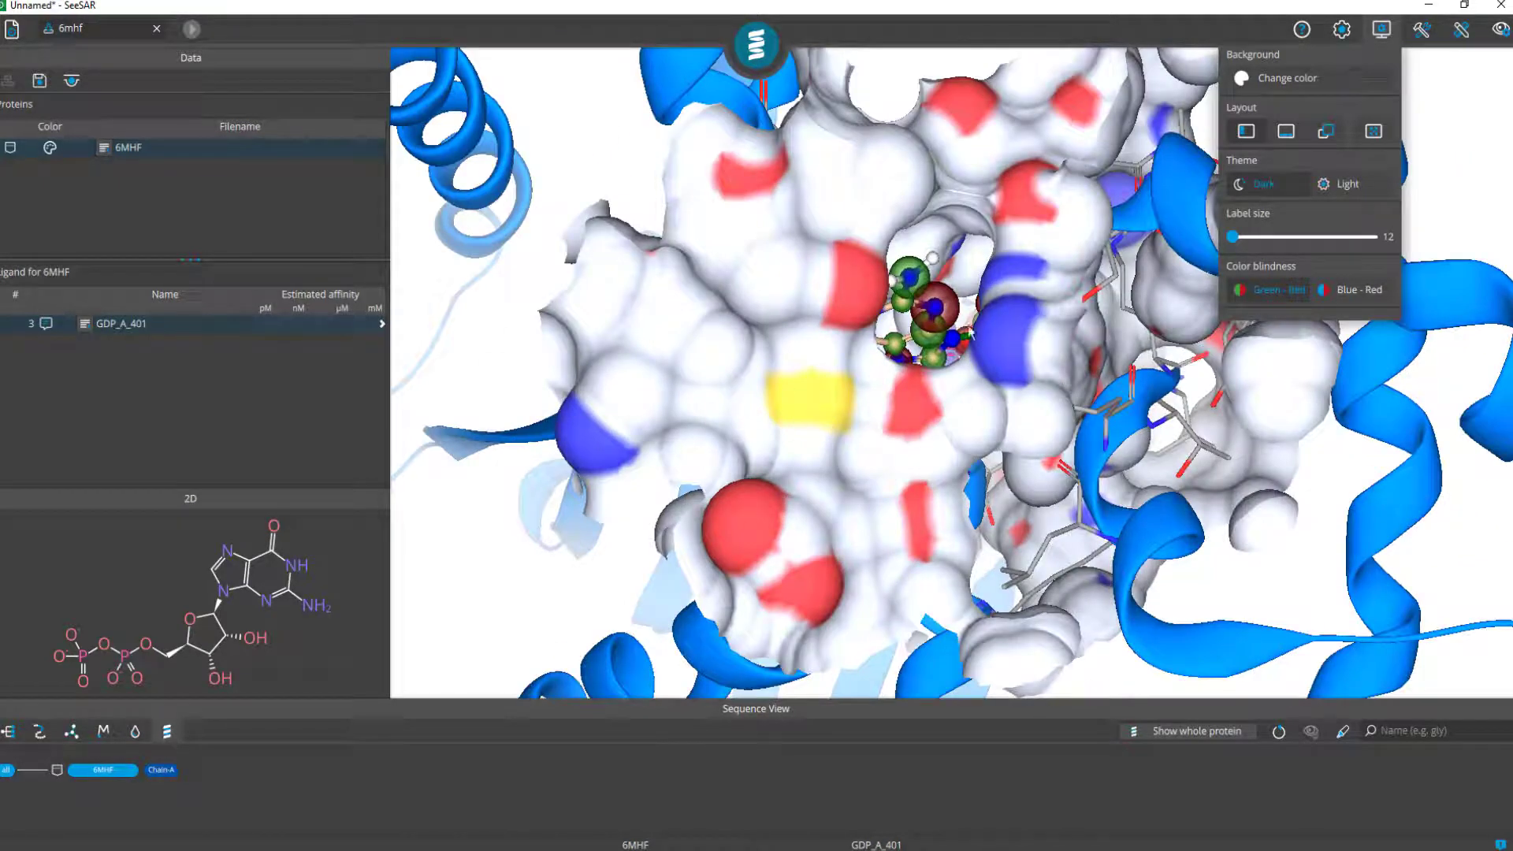
{"action": "left_click", "coordinate": [934, 307]}
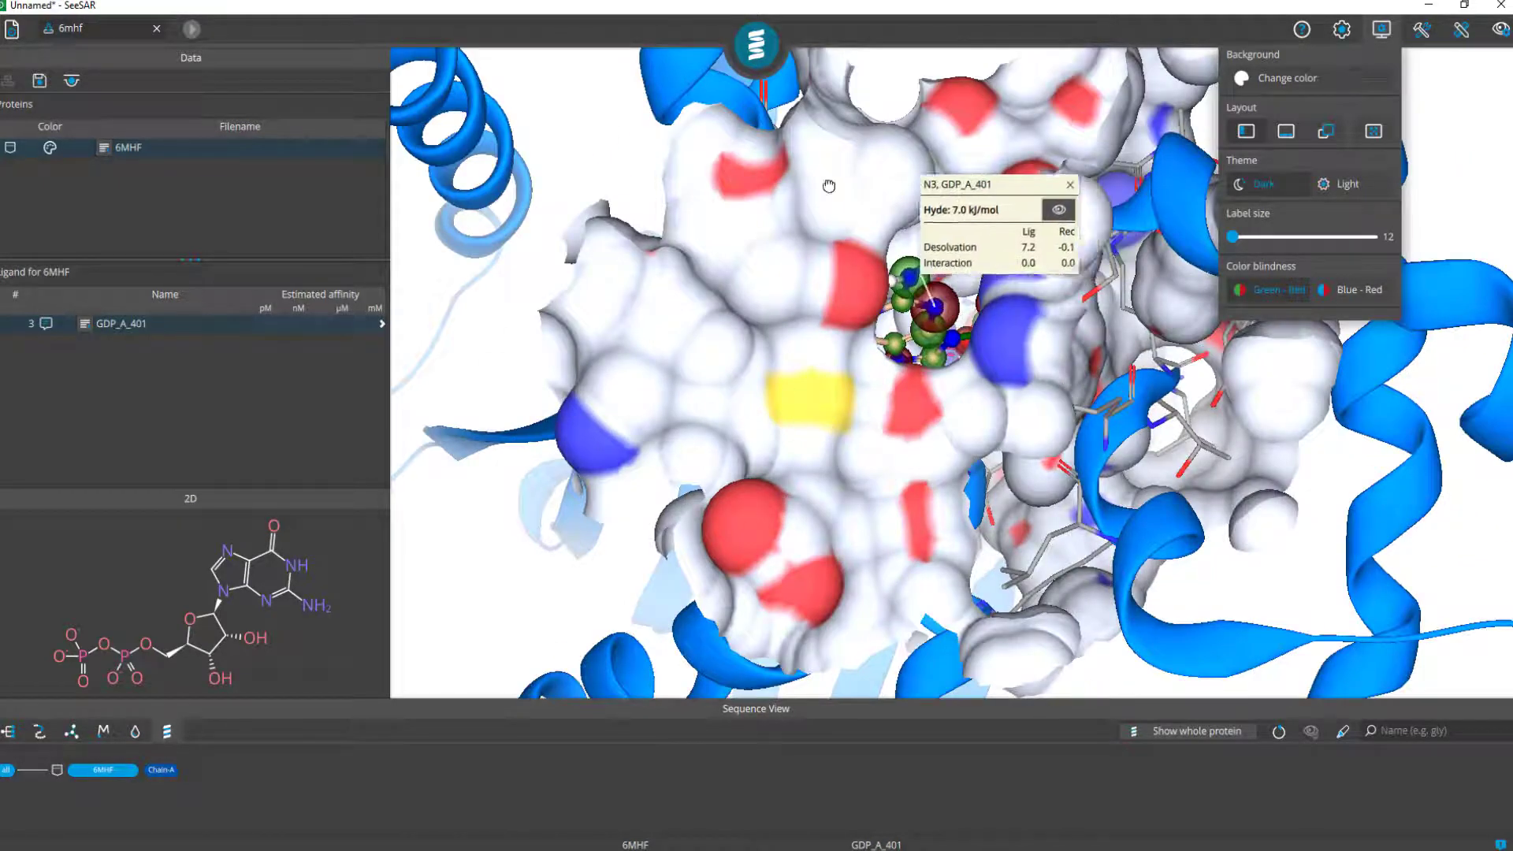
{"action": "left_click_drag", "start_coordinate": [931, 186], "coordinate": [662, 201]}
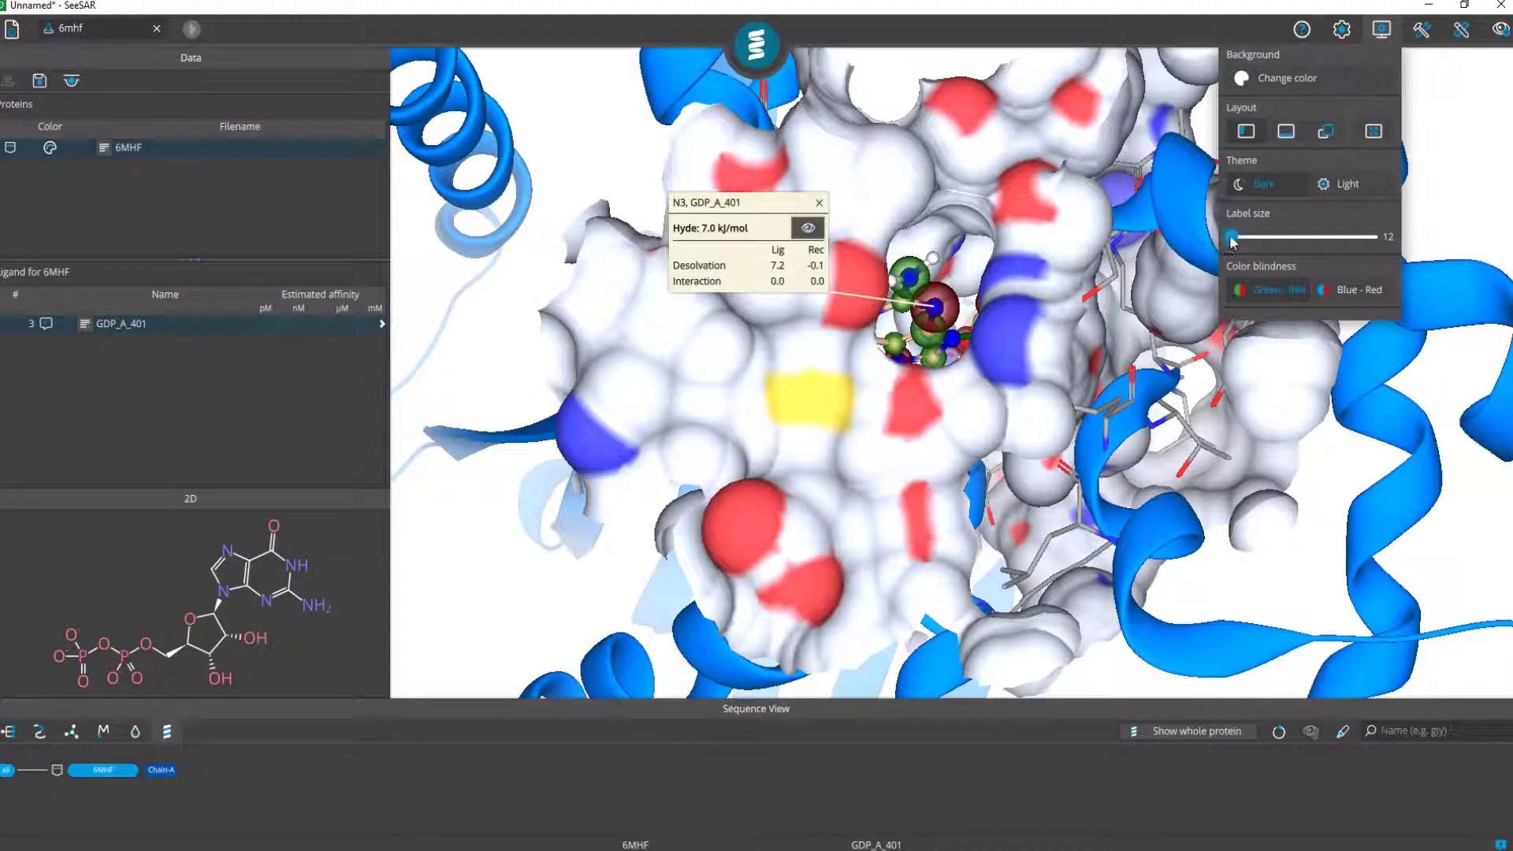
Try a label size of 42, return it to 12 and close the atom's Hyde label
{"action": "mouse_move", "coordinate": [1235, 238]}
{"action": "left_mouse_down"}
{"action": "mouse_move", "coordinate": [1367, 238]}
{"action": "mouse_move", "coordinate": [1225, 245]}
{"action": "left_mouse_up"}
{"action": "left_click_drag", "start_coordinate": [1234, 238], "coordinate": [1348, 236]}
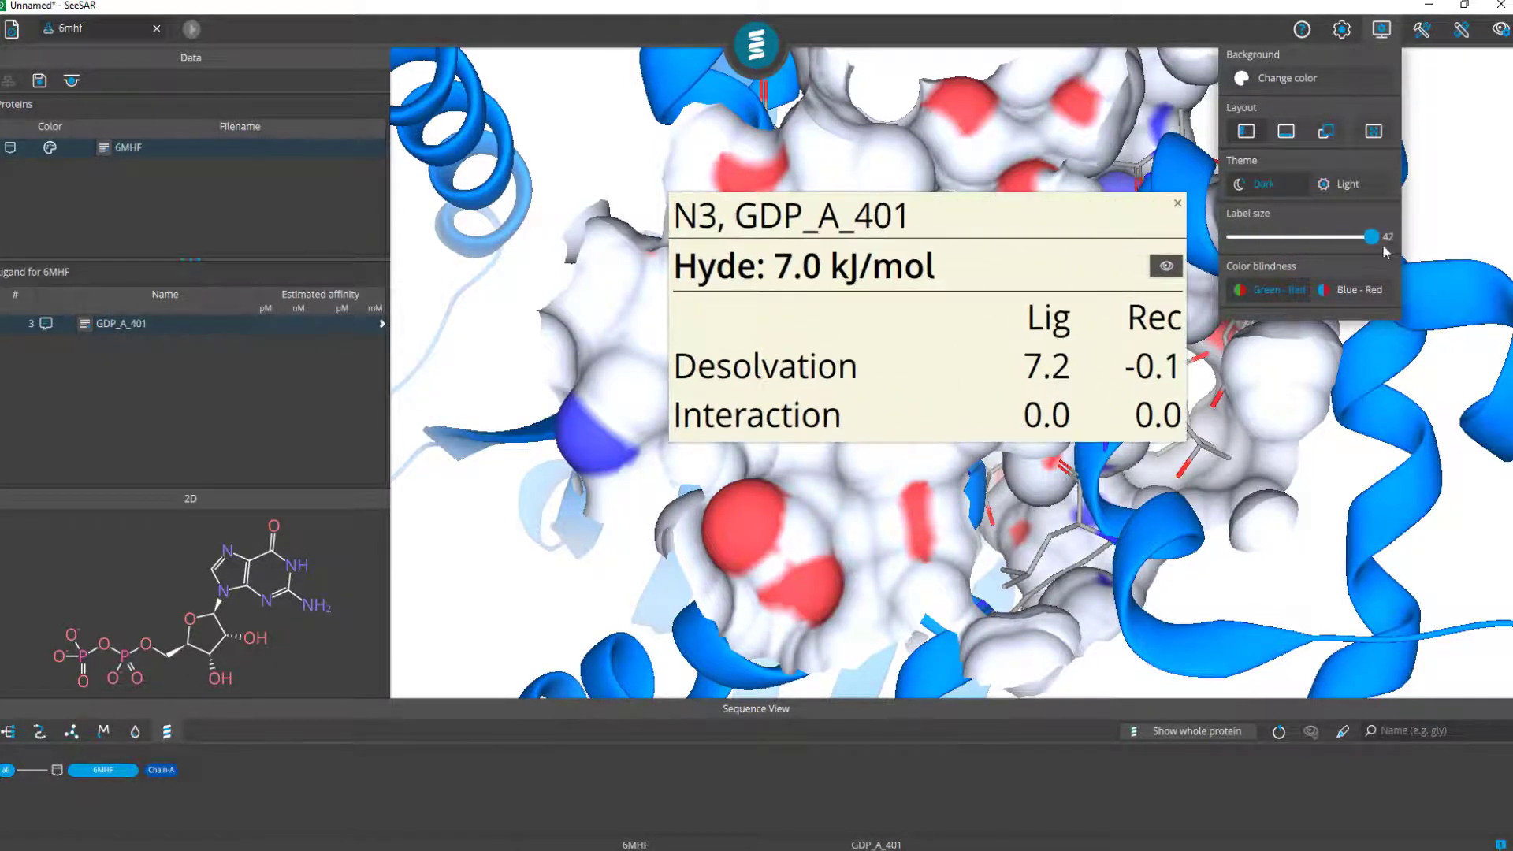
{"action": "left_click_drag", "start_coordinate": [1258, 248], "coordinate": [1229, 238]}
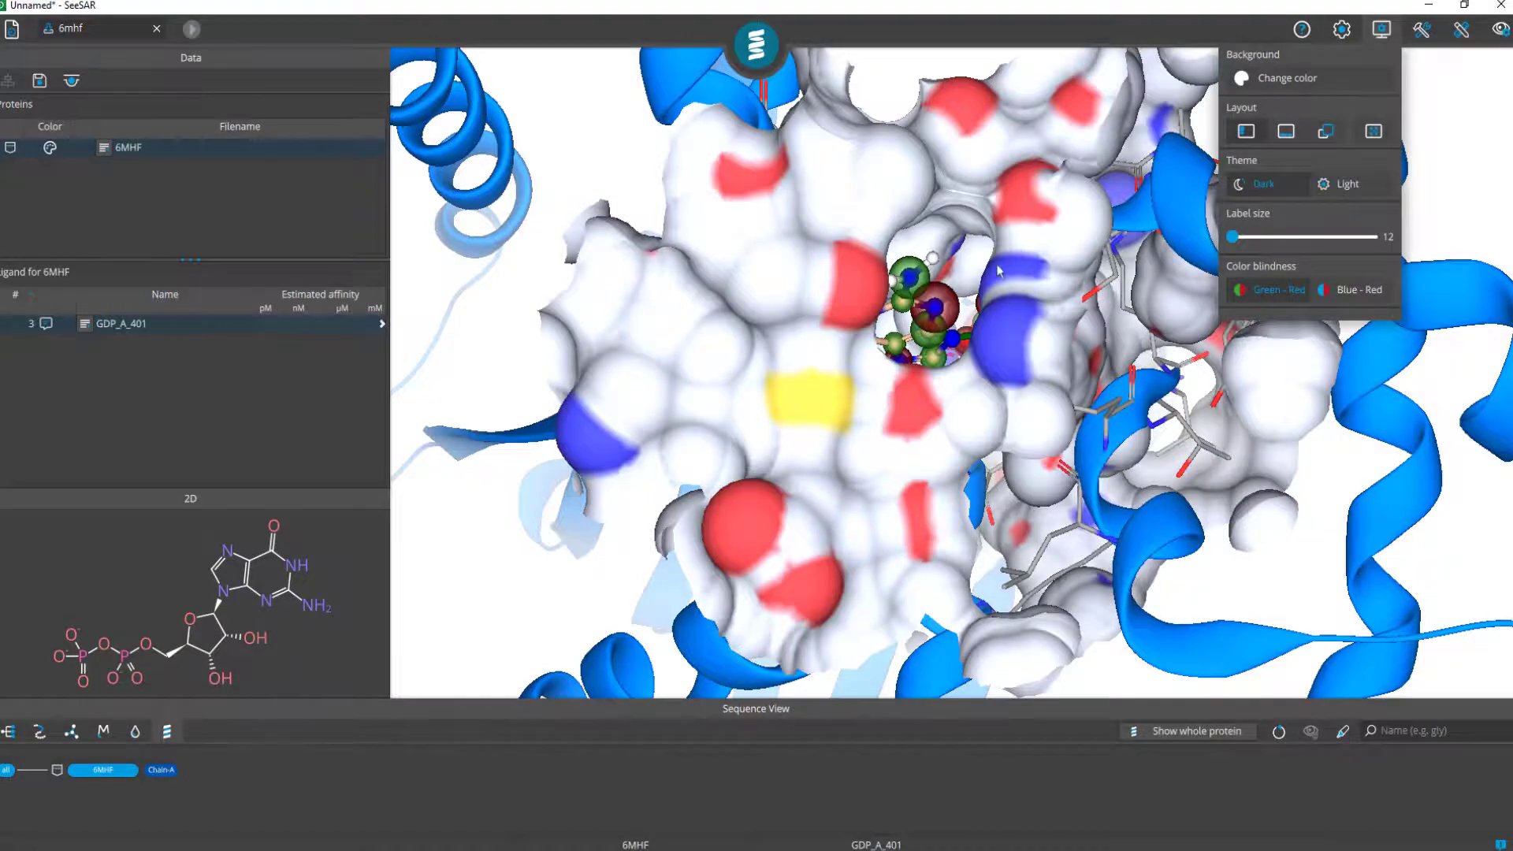
Try the Blue - Red color blindness scheme on the ligand's Hyde coloring and return to Green - Red
{"action": "left_click_drag", "start_coordinate": [966, 370], "coordinate": [913, 260]}
{"action": "scroll", "coordinate": [986, 354], "scroll_direction": "down", "scroll_amount": 4}
{"action": "scroll", "coordinate": [984, 353], "scroll_direction": "down", "scroll_amount": 3}
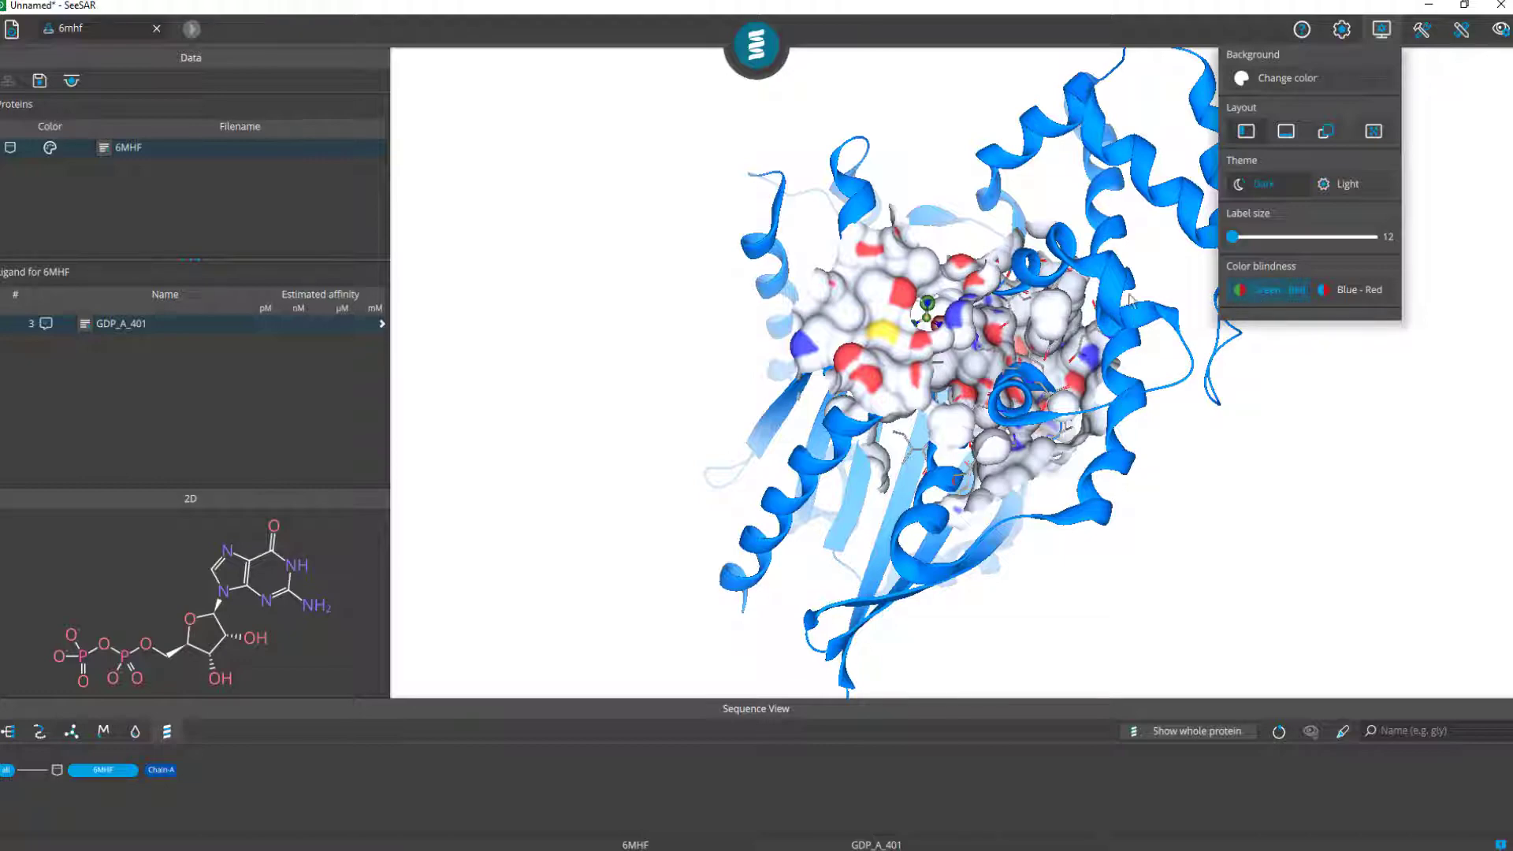
{"action": "scroll", "coordinate": [906, 236], "scroll_direction": "up", "scroll_amount": 6}
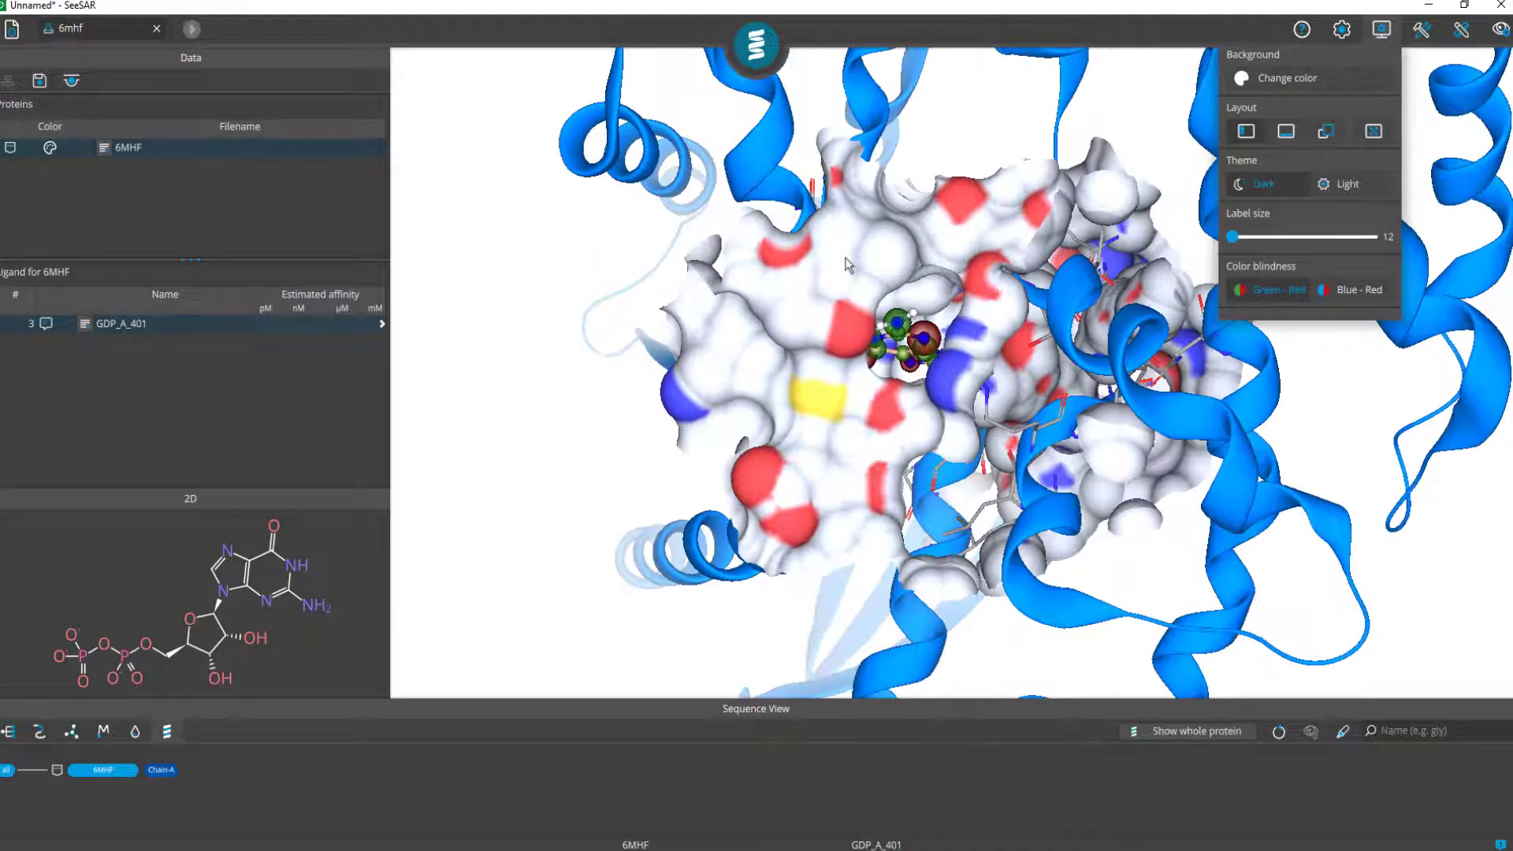
{"action": "left_click", "coordinate": [1353, 298]}
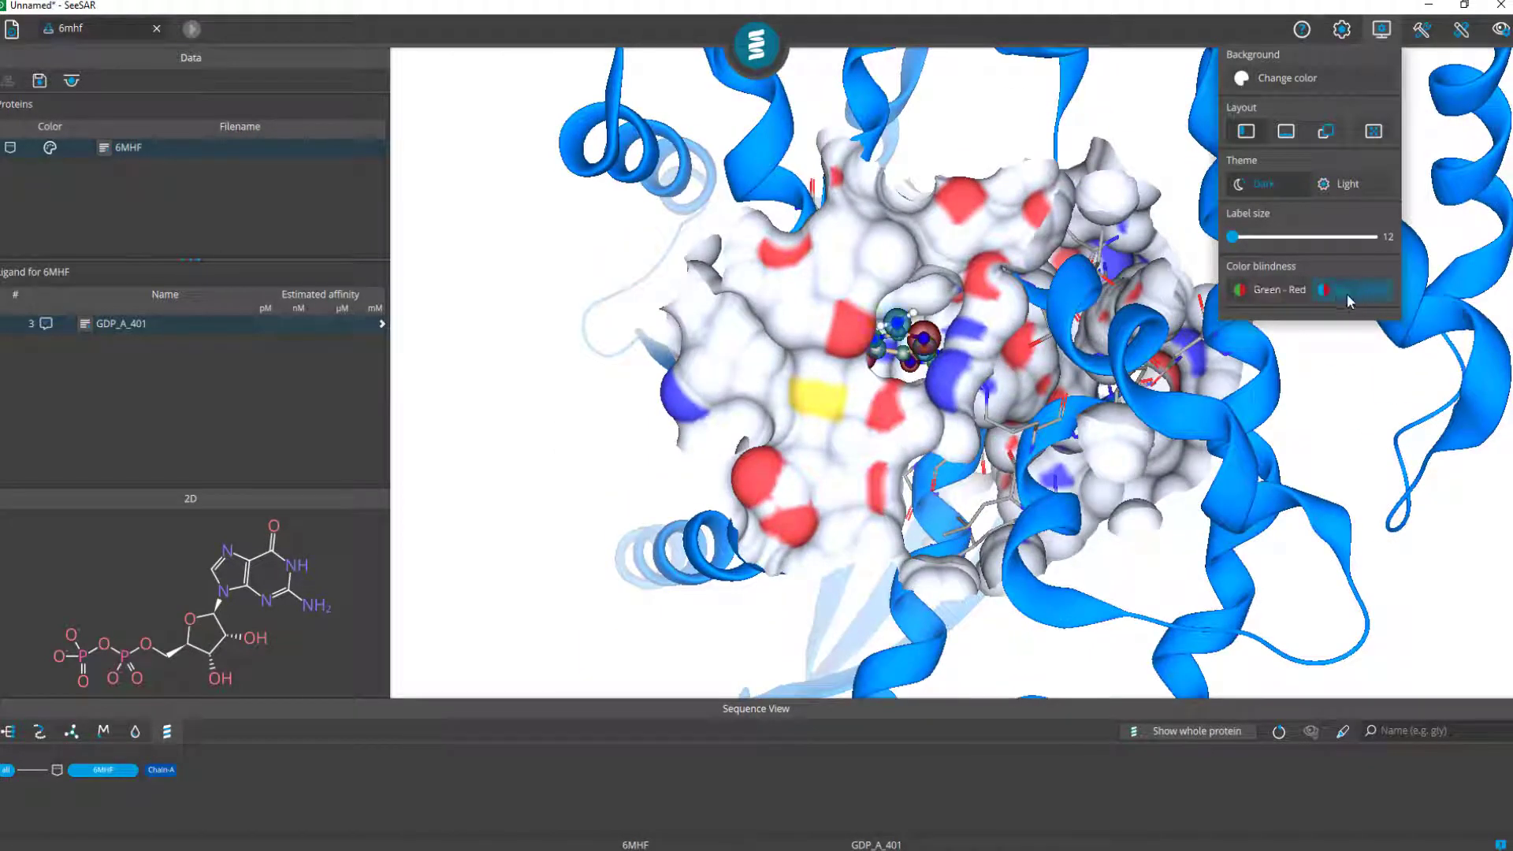
{"action": "scroll", "coordinate": [928, 288], "scroll_direction": "up", "scroll_amount": 4}
{"action": "scroll", "coordinate": [985, 342], "scroll_direction": "down", "scroll_amount": 5}
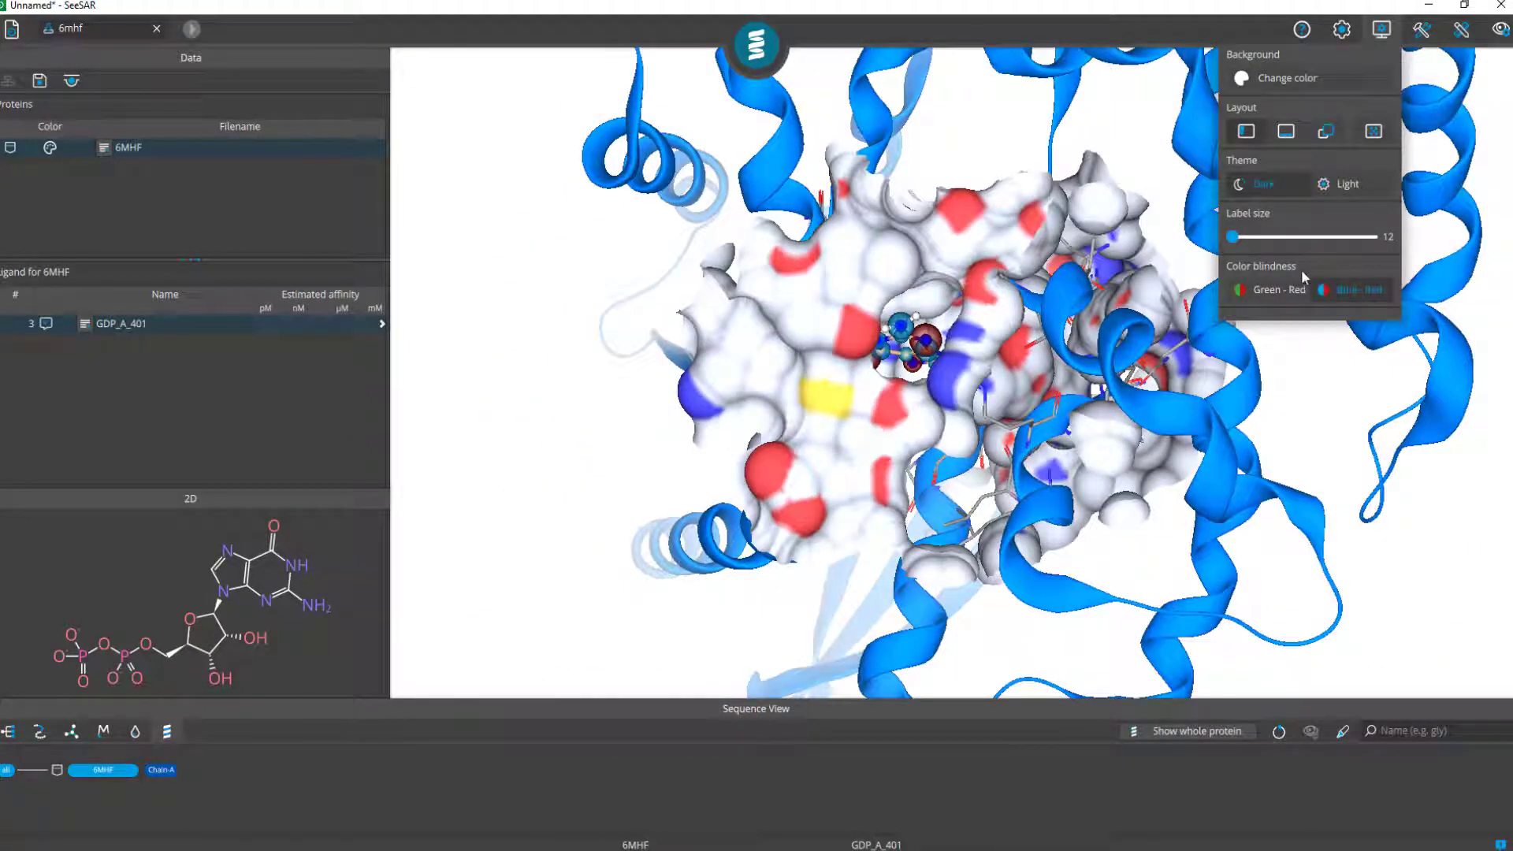
{"action": "left_click", "coordinate": [1276, 290]}
Check the license validity in the system settings and close the License window
{"action": "left_click_drag", "start_coordinate": [943, 334], "coordinate": [802, 344]}
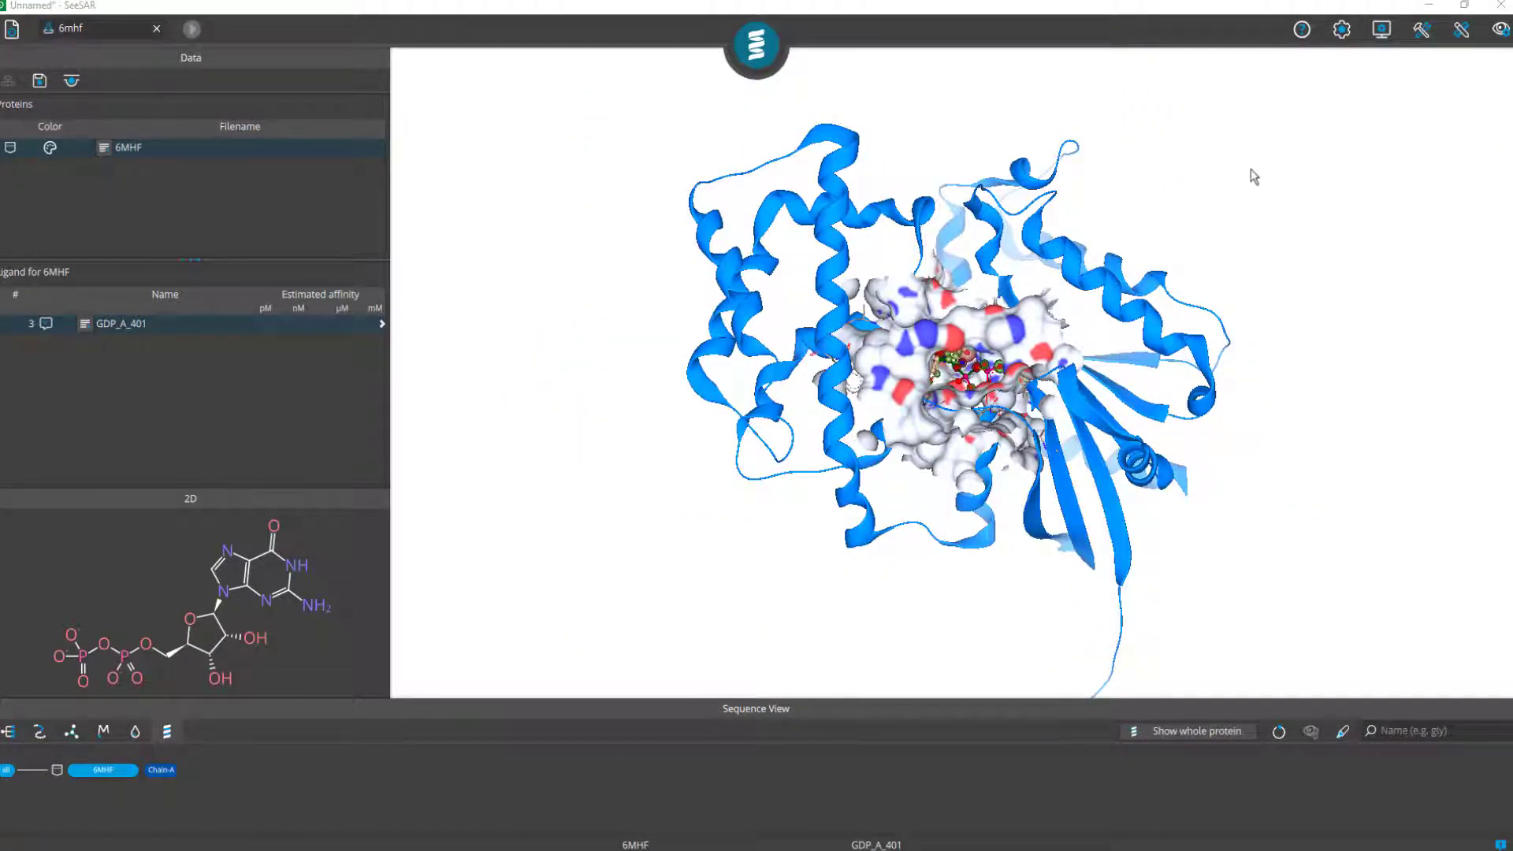
{"action": "left_click", "coordinate": [1341, 35]}
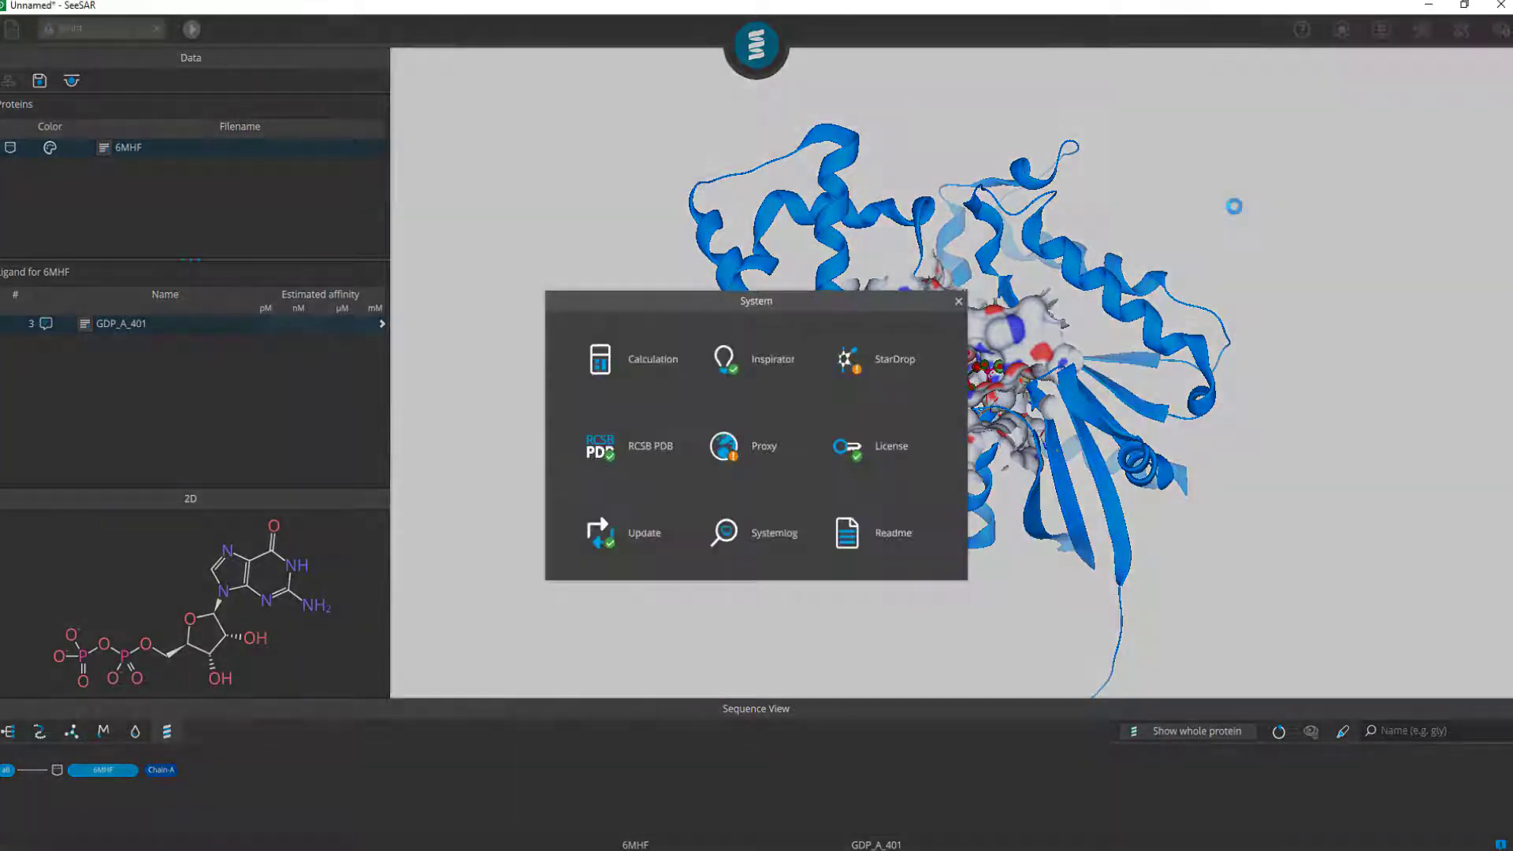
{"action": "left_click_drag", "start_coordinate": [752, 307], "coordinate": [694, 200]}
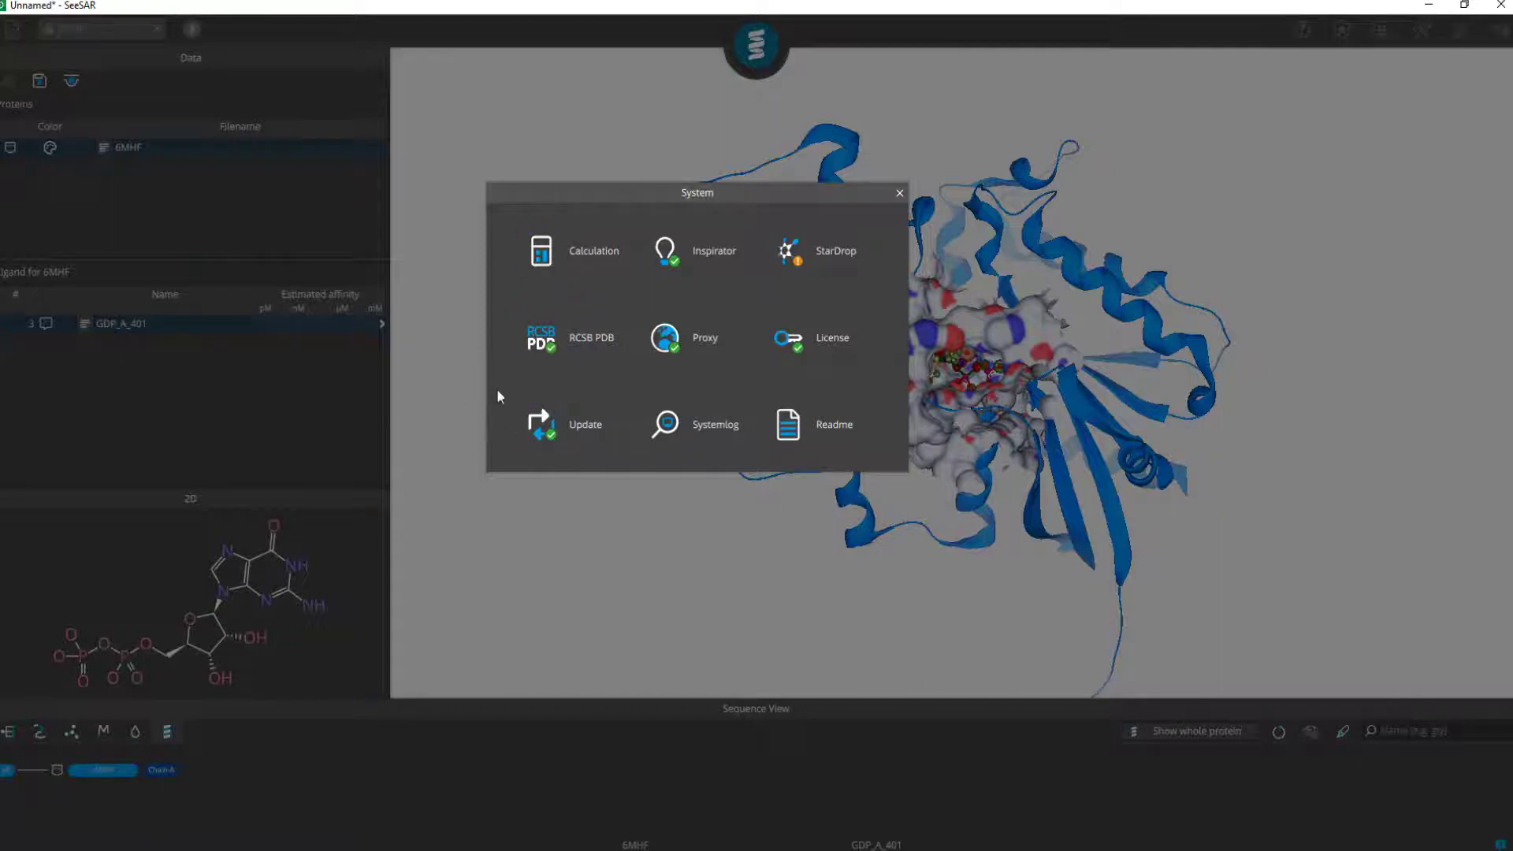
{"action": "left_click", "coordinate": [803, 344]}
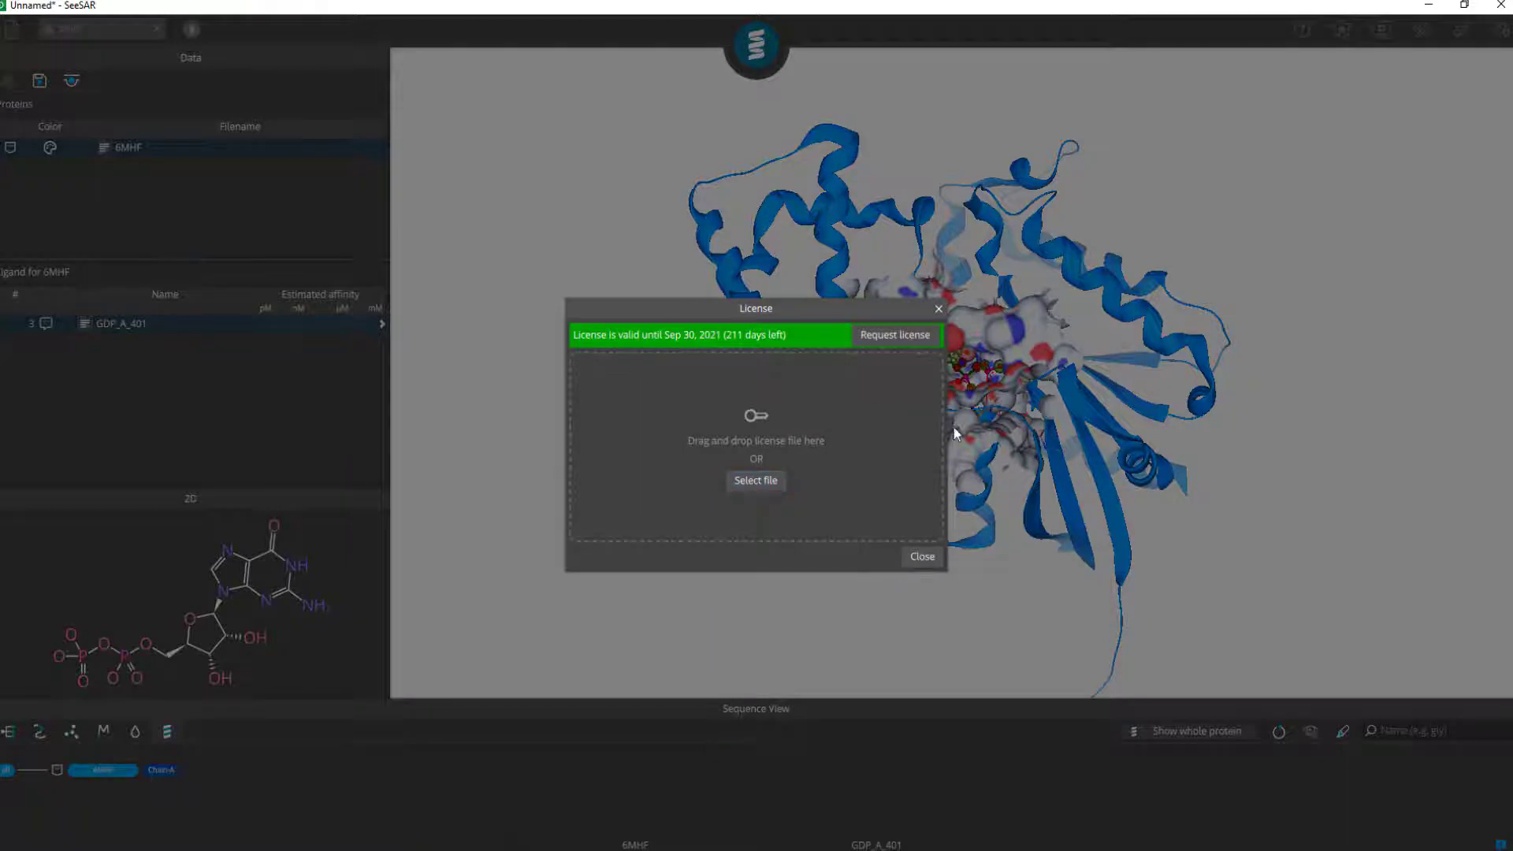
{"action": "left_click", "coordinate": [938, 309]}
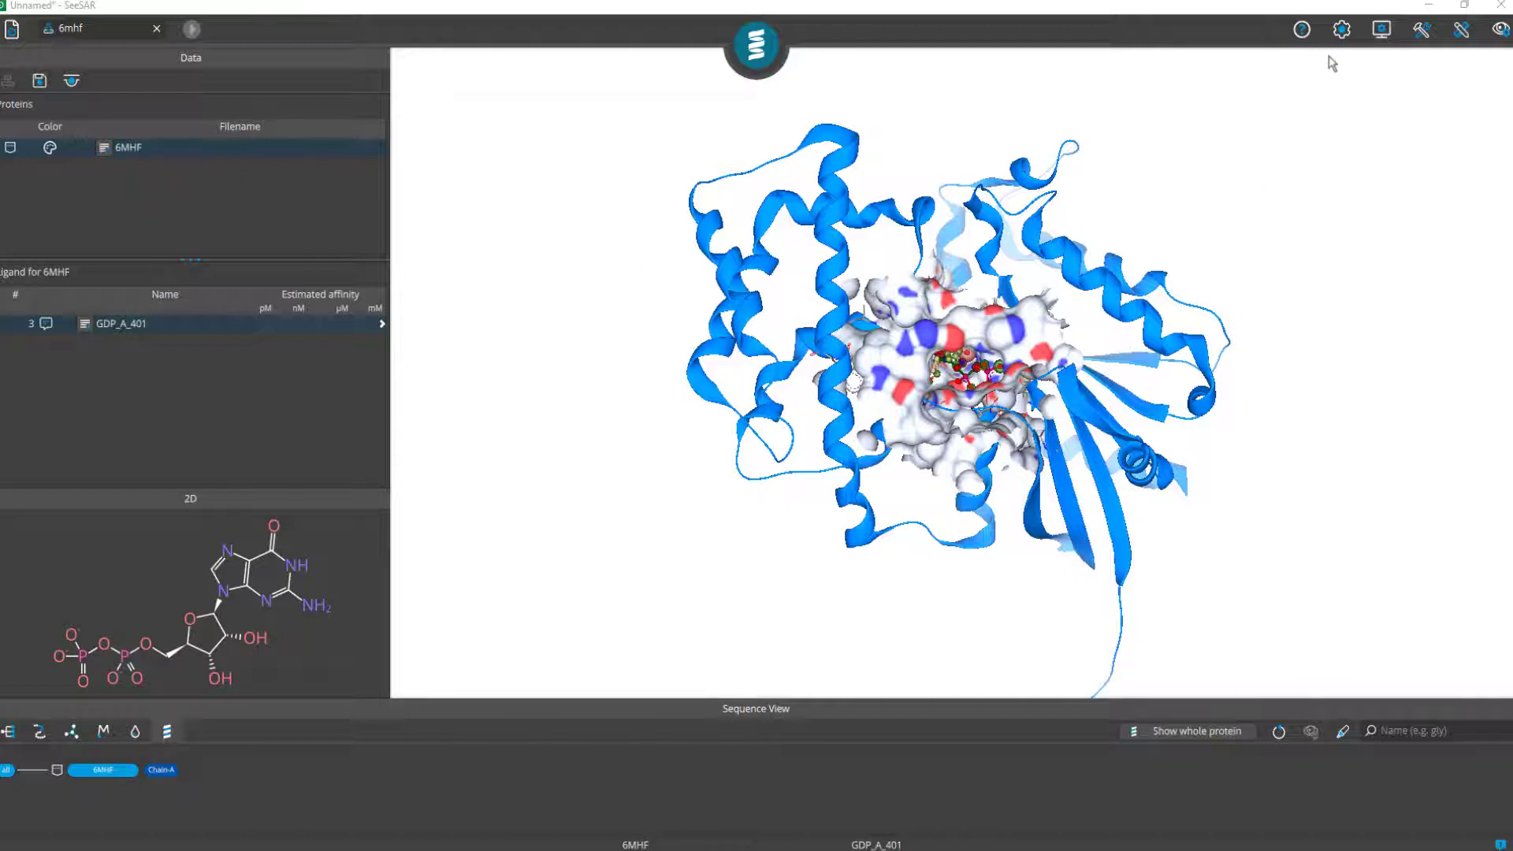
Try turning off automatic affinity, H-bond, clash and torsion calculations for loading molecules from file, plus affinity for saving editor molecules
{"action": "left_click", "coordinate": [1340, 32]}
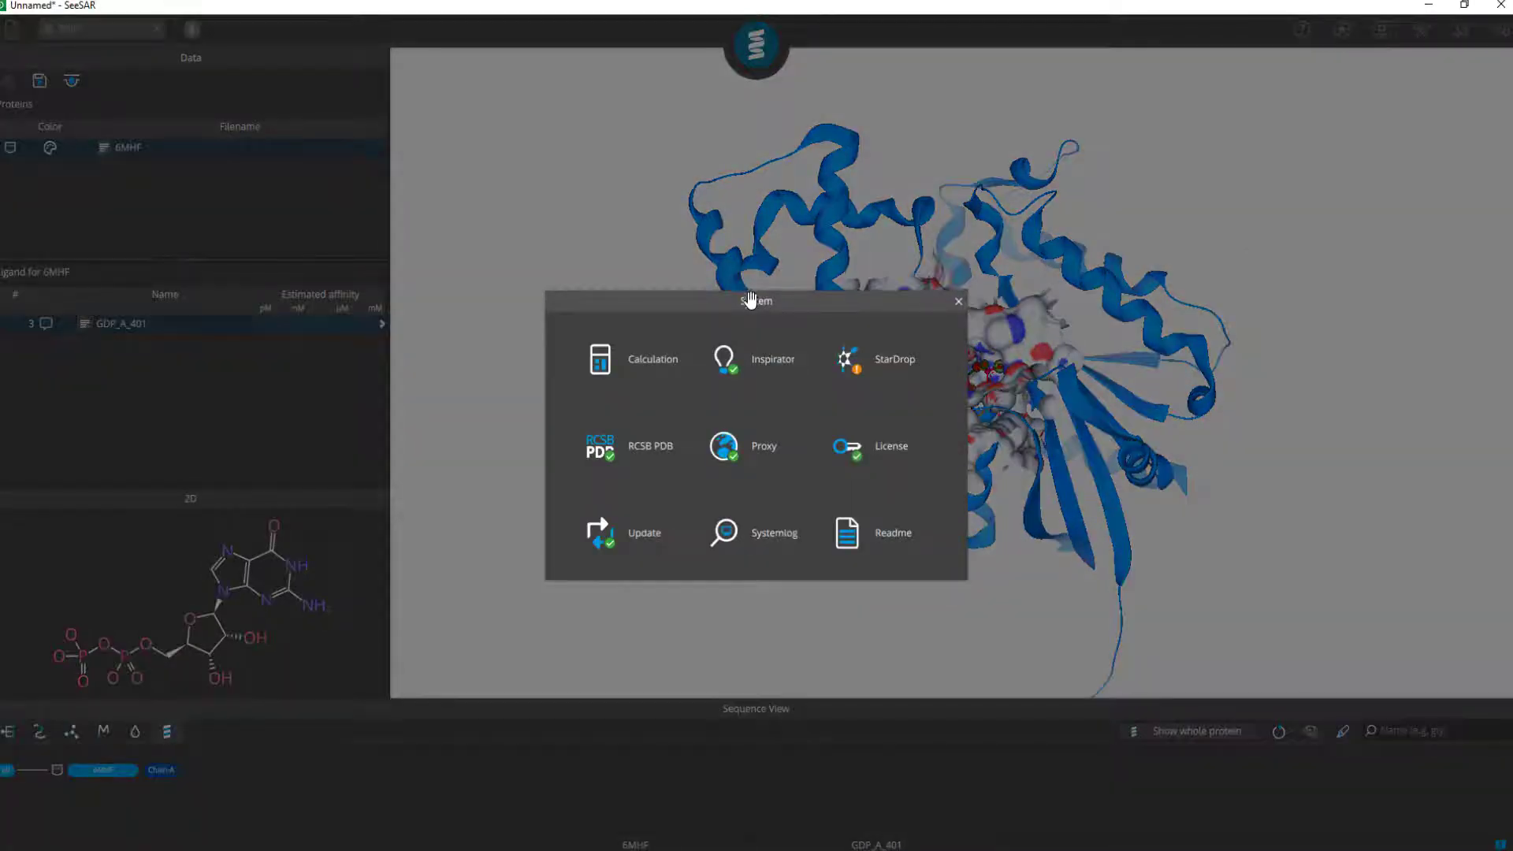
{"action": "left_click_drag", "start_coordinate": [749, 297], "coordinate": [679, 151]}
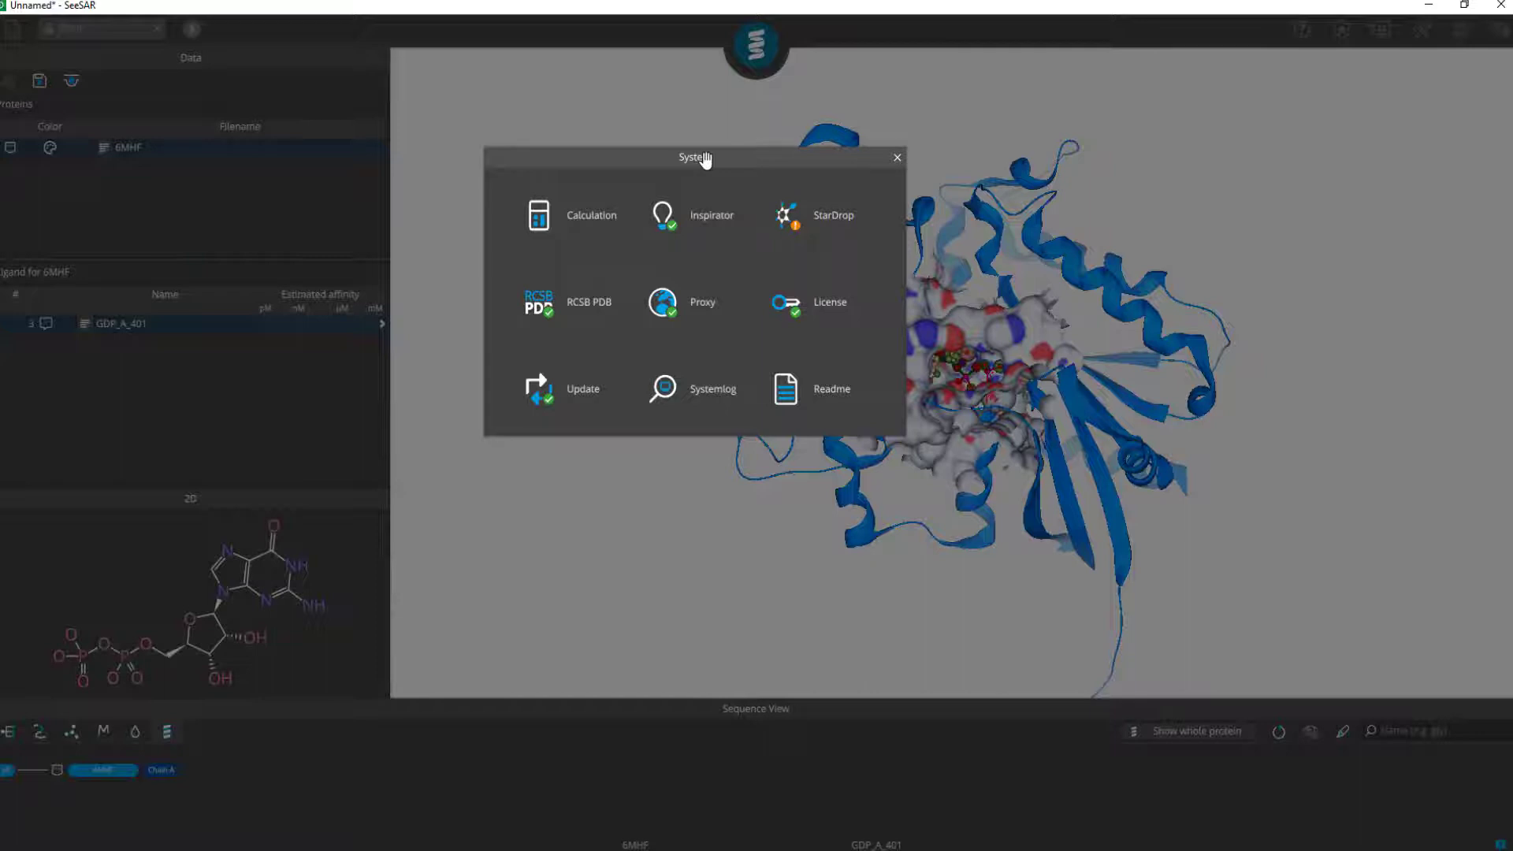
{"action": "left_click", "coordinate": [545, 220]}
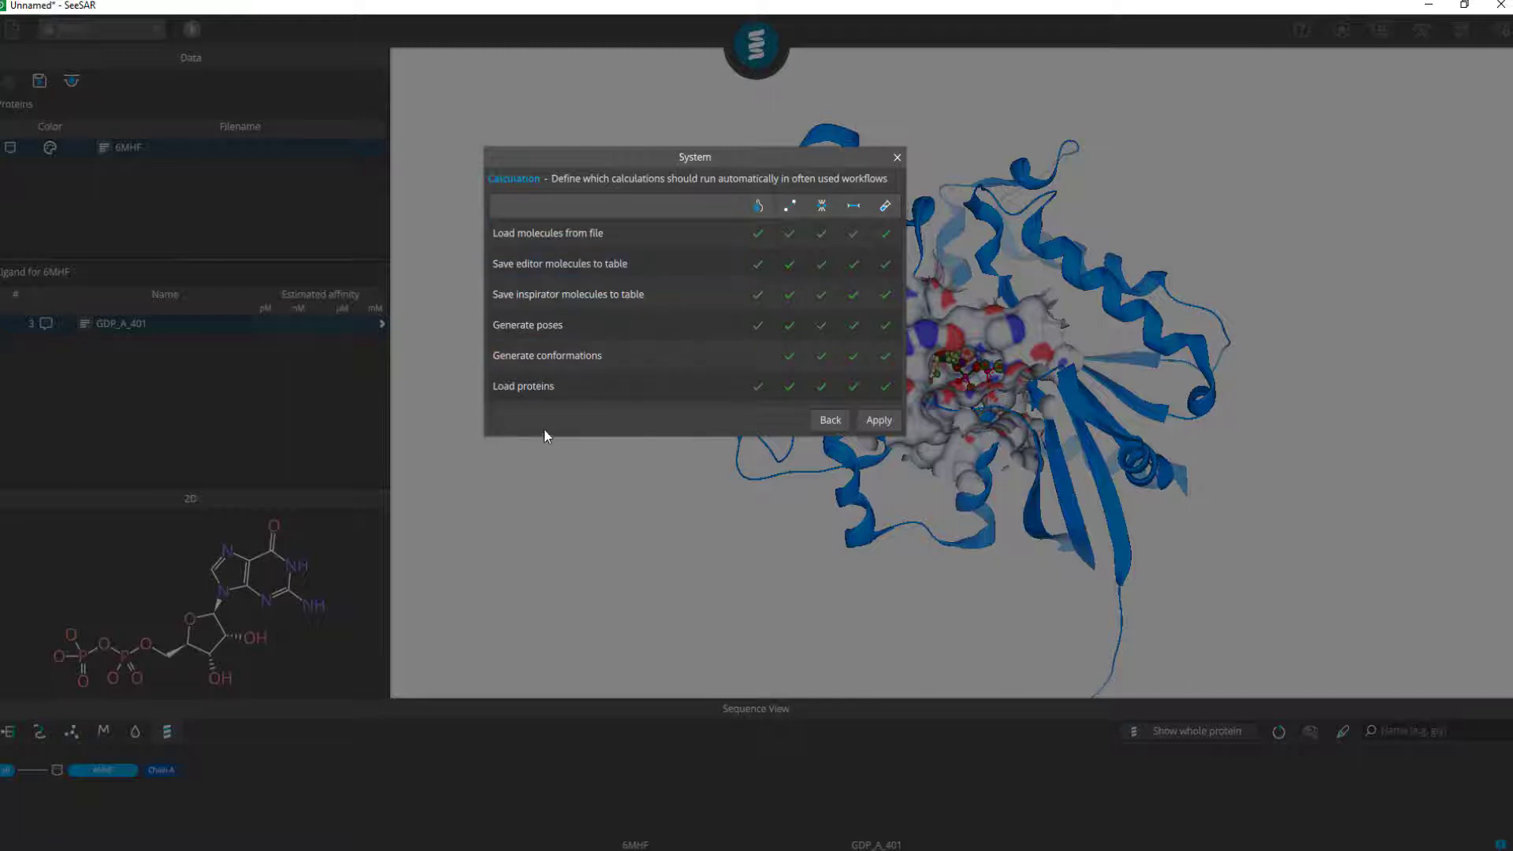
{"action": "left_click", "coordinate": [758, 233]}
{"action": "left_click", "coordinate": [826, 236]}
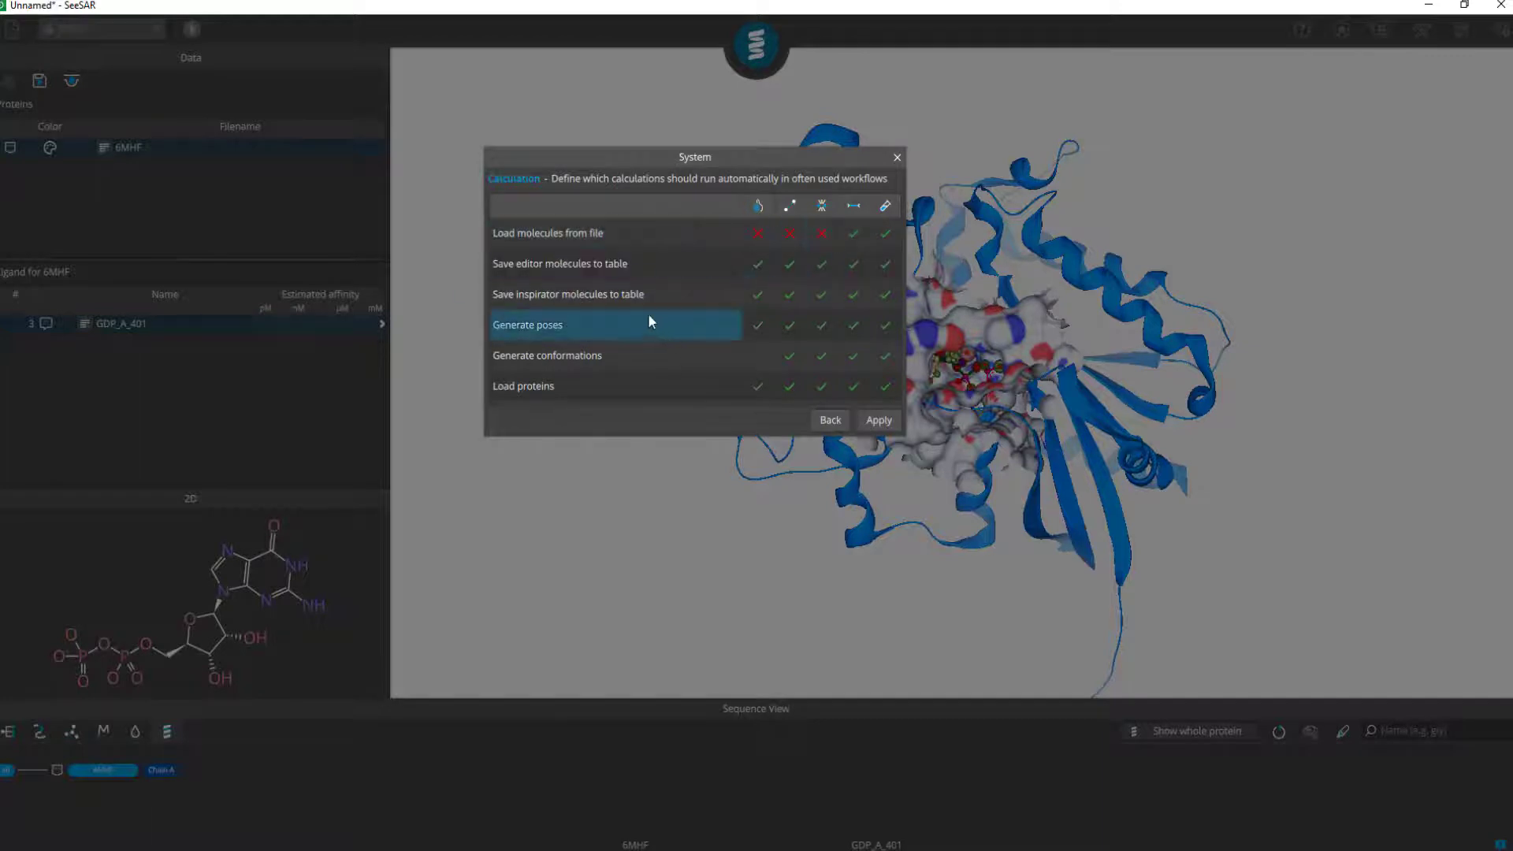
{"action": "left_click", "coordinate": [854, 233]}
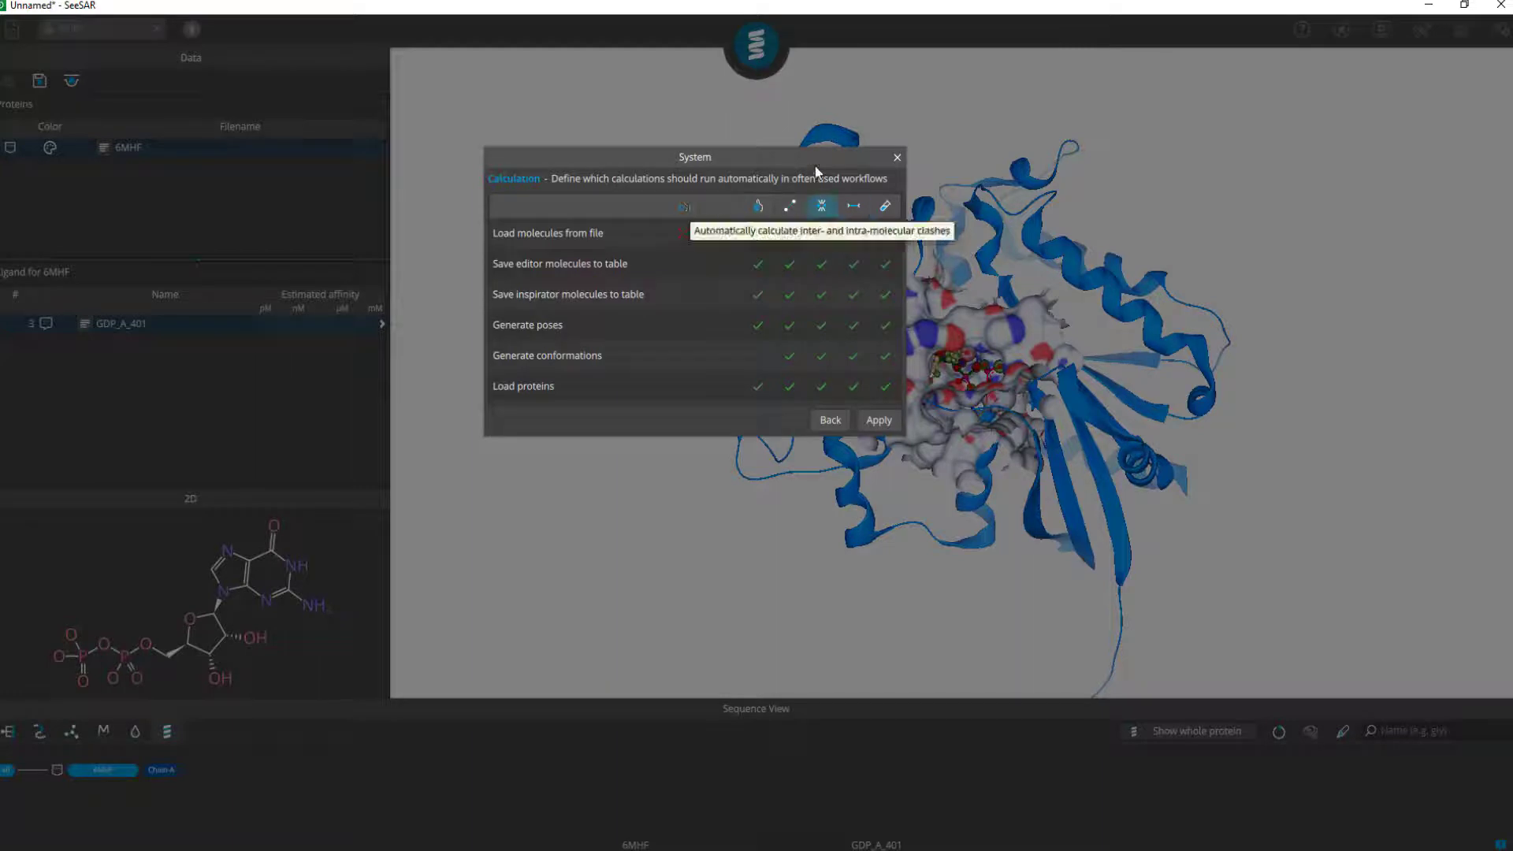
{"action": "left_click", "coordinate": [757, 264]}
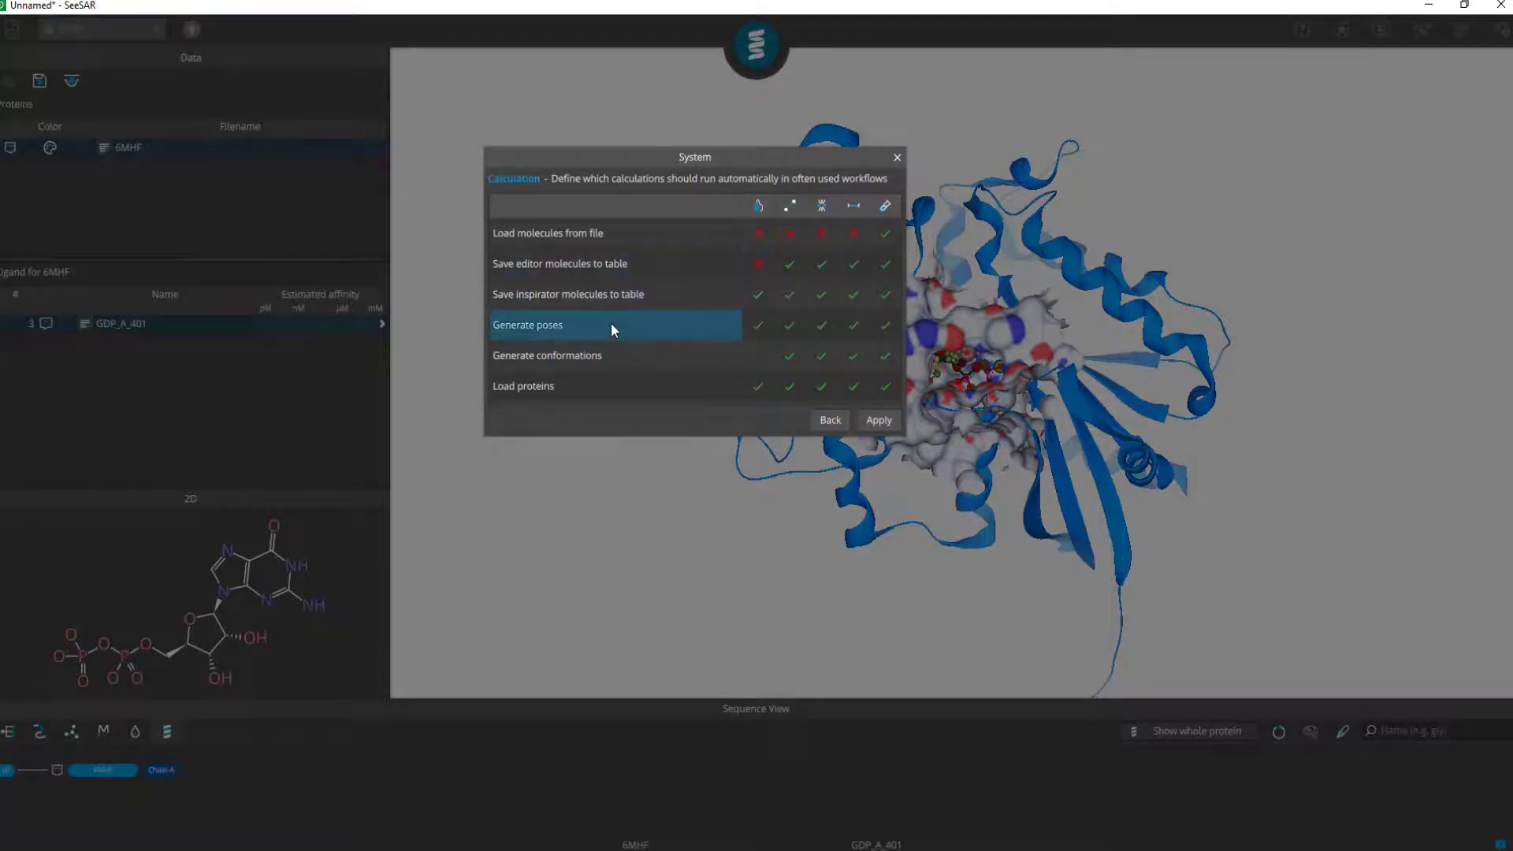
Toggle the automatic affinity, H-bond and clash calculations for loading molecules from file back and close the system settings
{"action": "left_click", "coordinate": [759, 236]}
{"action": "left_click", "coordinate": [789, 235]}
{"action": "left_click", "coordinate": [820, 238]}
{"action": "left_click", "coordinate": [897, 160]}
Review the working modes offered by the mode selector
{"action": "left_click_drag", "start_coordinate": [613, 410], "coordinate": [589, 370]}
{"action": "left_click_drag", "start_coordinate": [667, 447], "coordinate": [668, 506]}
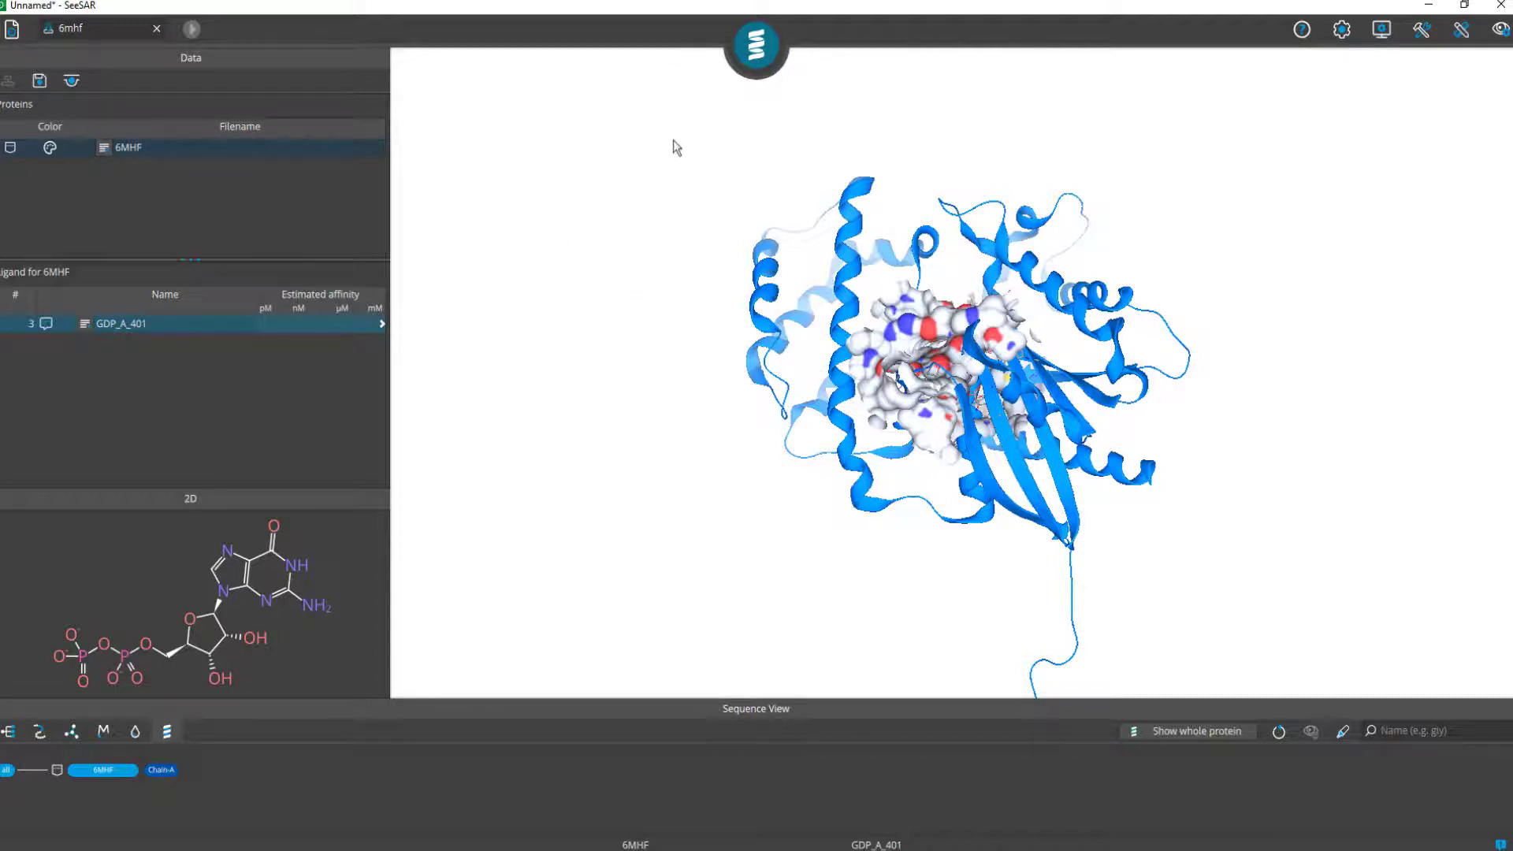
{"action": "left_click", "coordinate": [755, 43]}
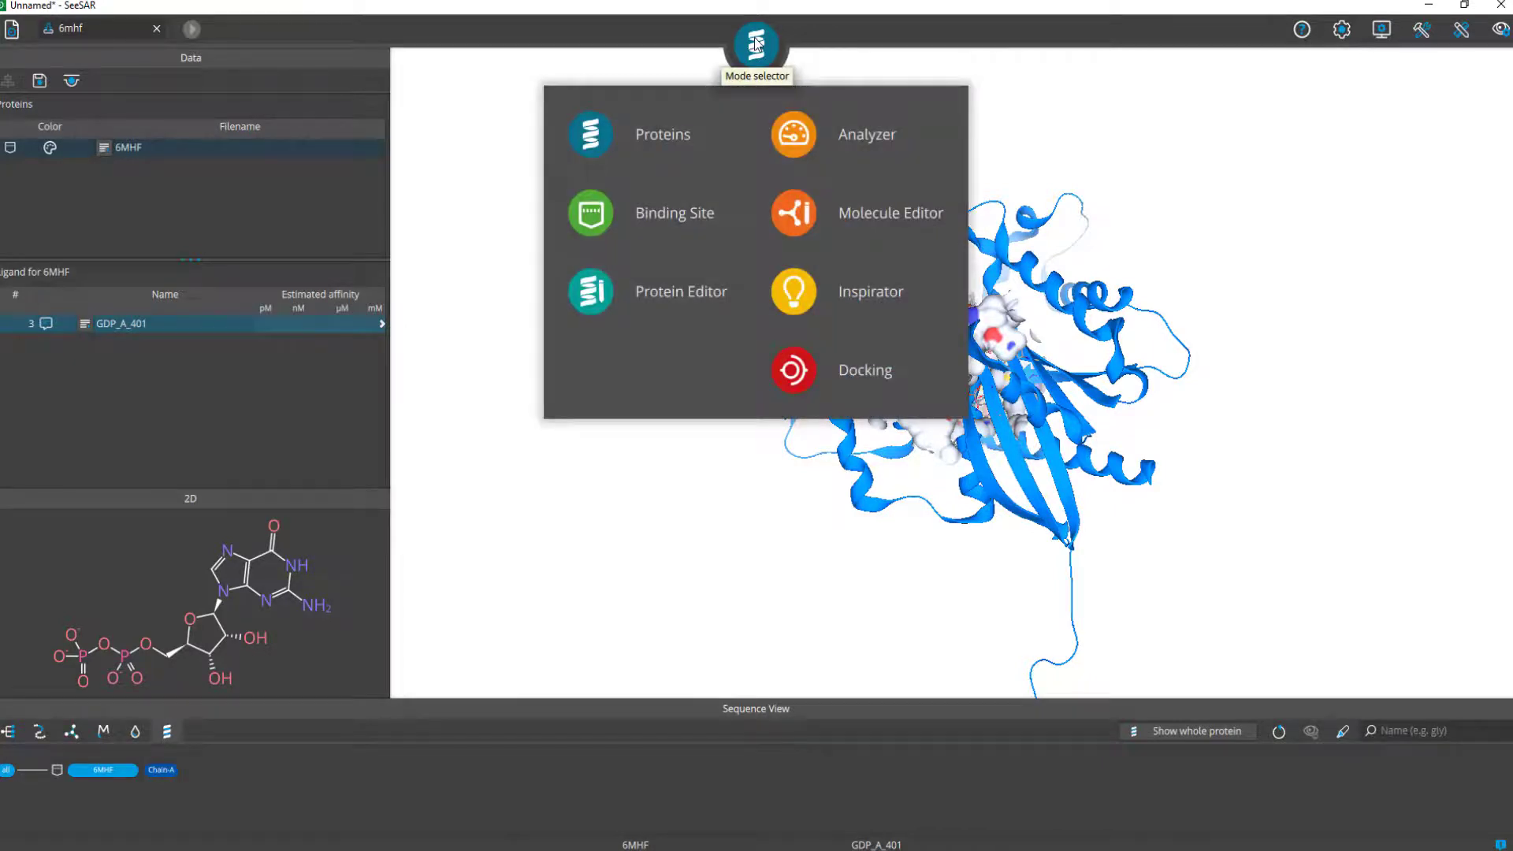
{"action": "left_click", "coordinate": [796, 136]}
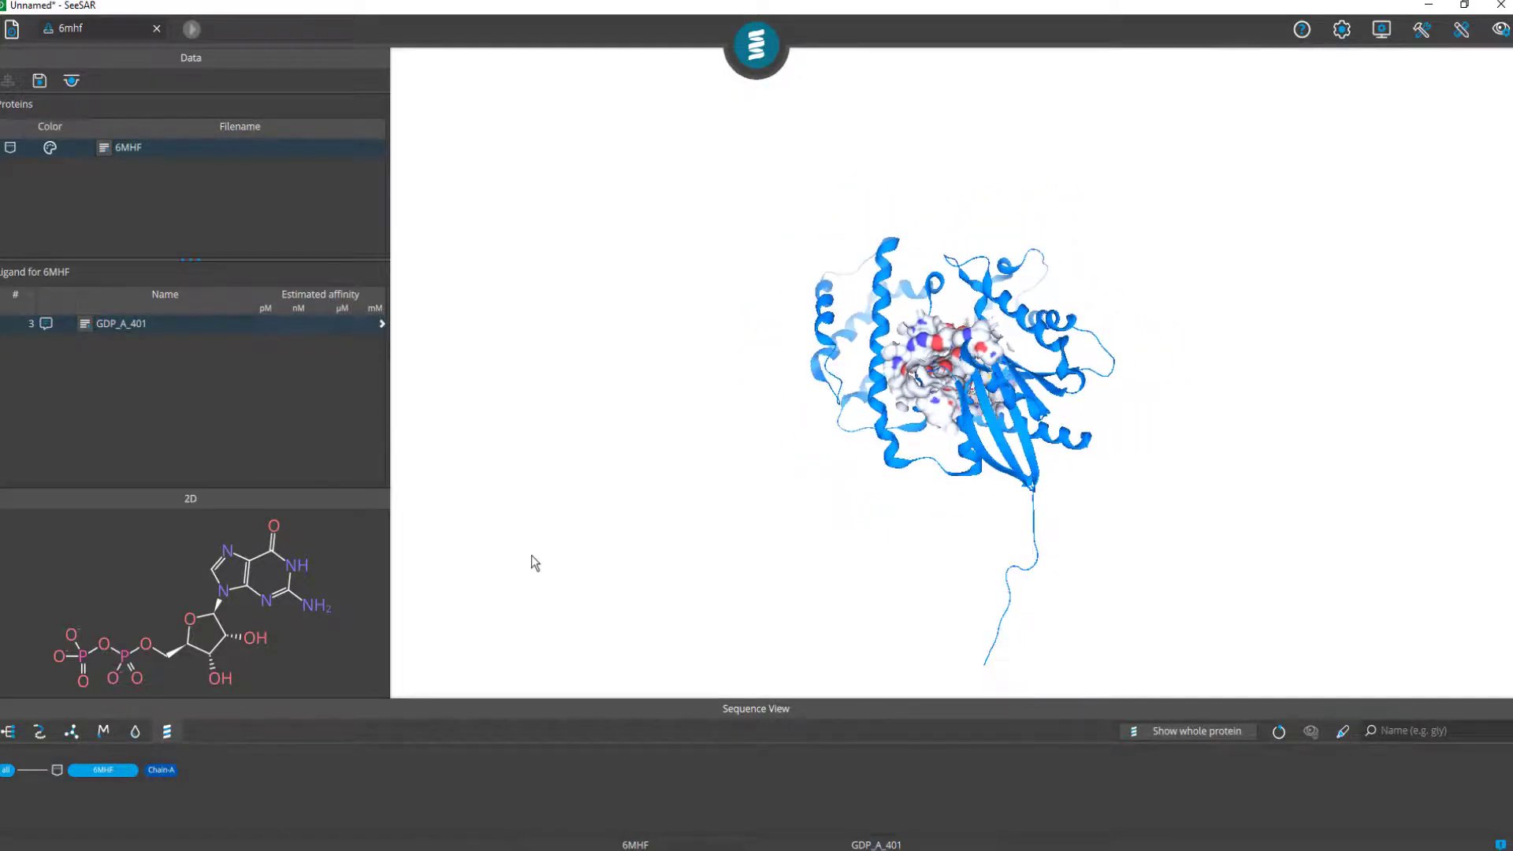
{"action": "left_click_drag", "start_coordinate": [551, 483], "coordinate": [617, 503]}
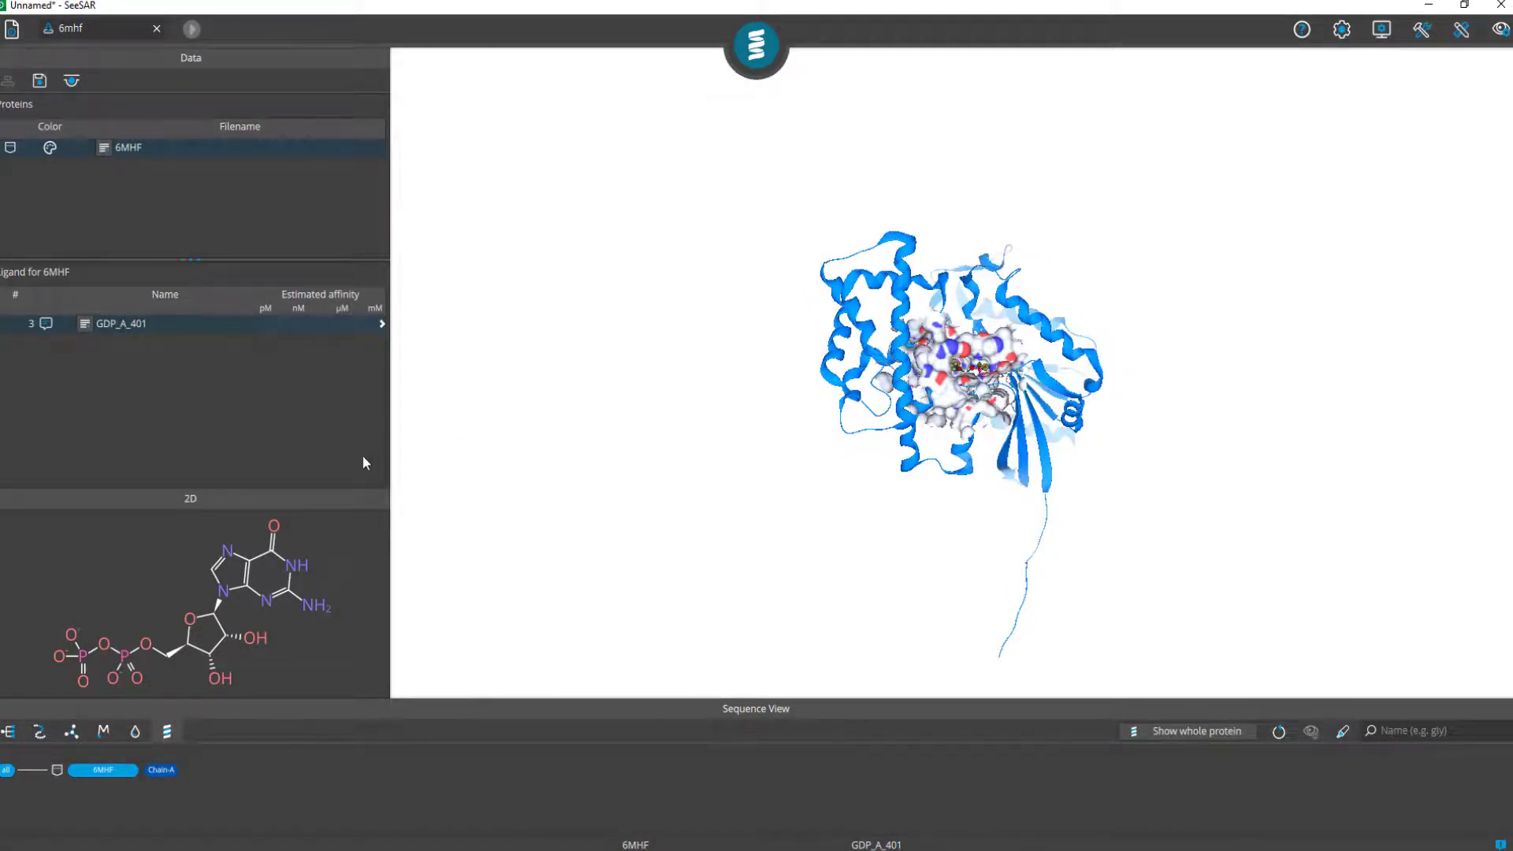
Add ligand GDP_A_401 to the Analyzer and widen its molecule table to show the LLE, torsion and clash columns
{"action": "left_click", "coordinate": [72, 82]}
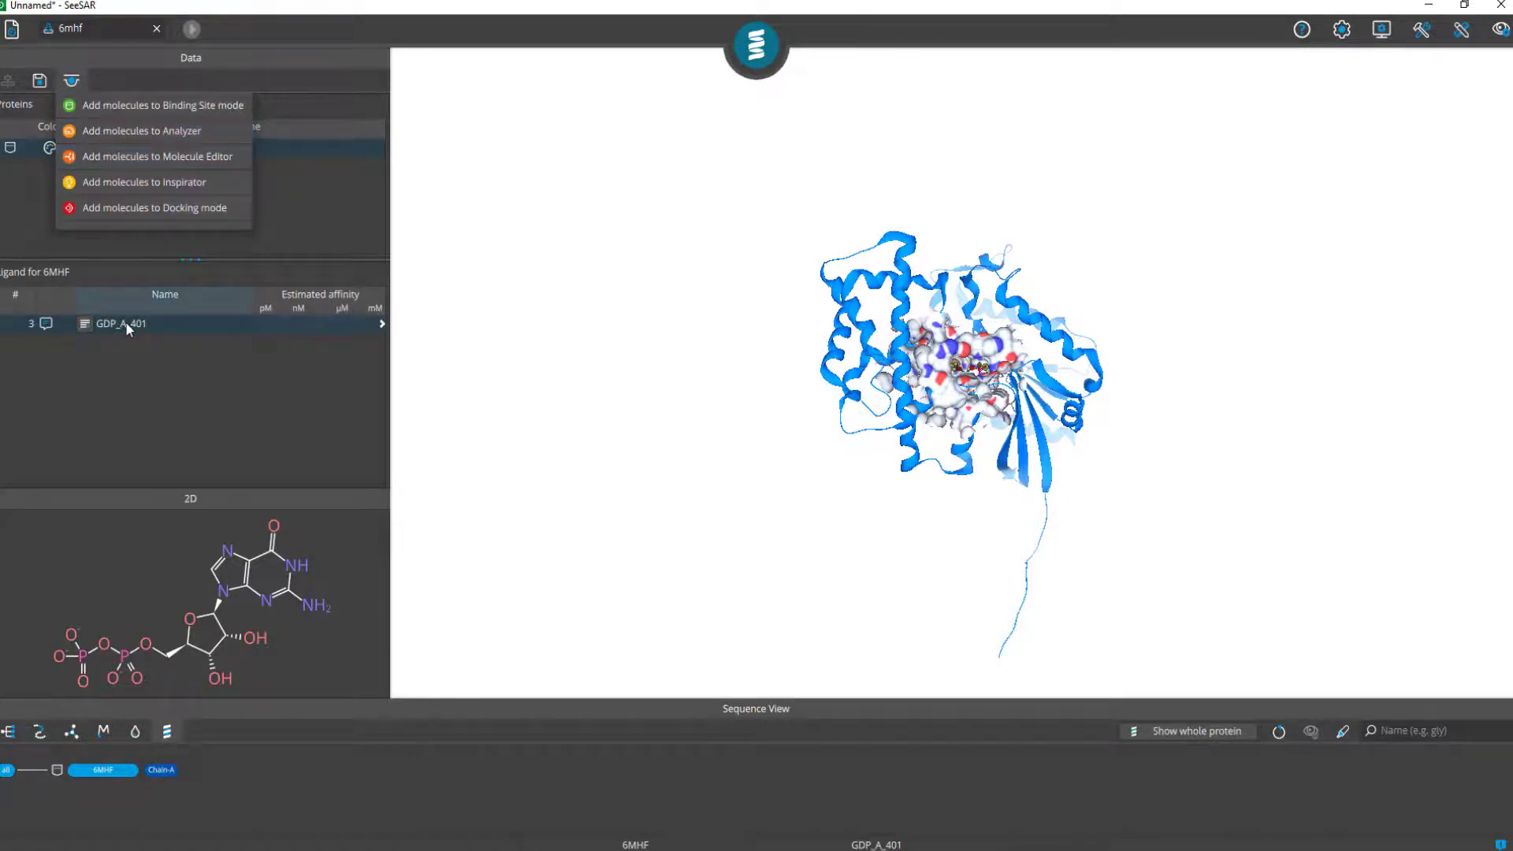
{"action": "left_click", "coordinate": [756, 45]}
{"action": "left_click", "coordinate": [150, 74]}
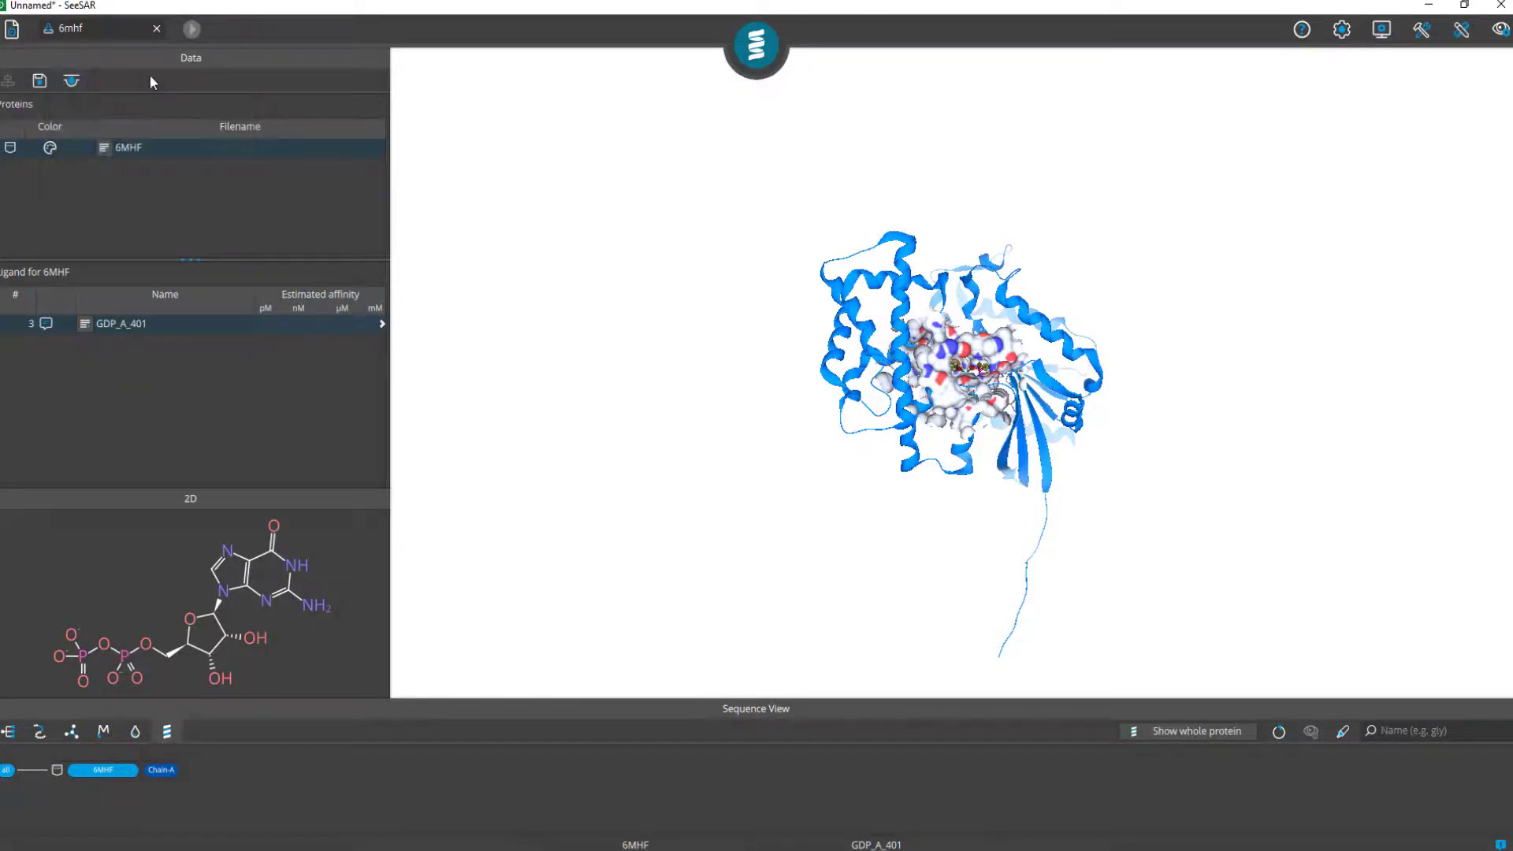
{"action": "right_click", "coordinate": [115, 317]}
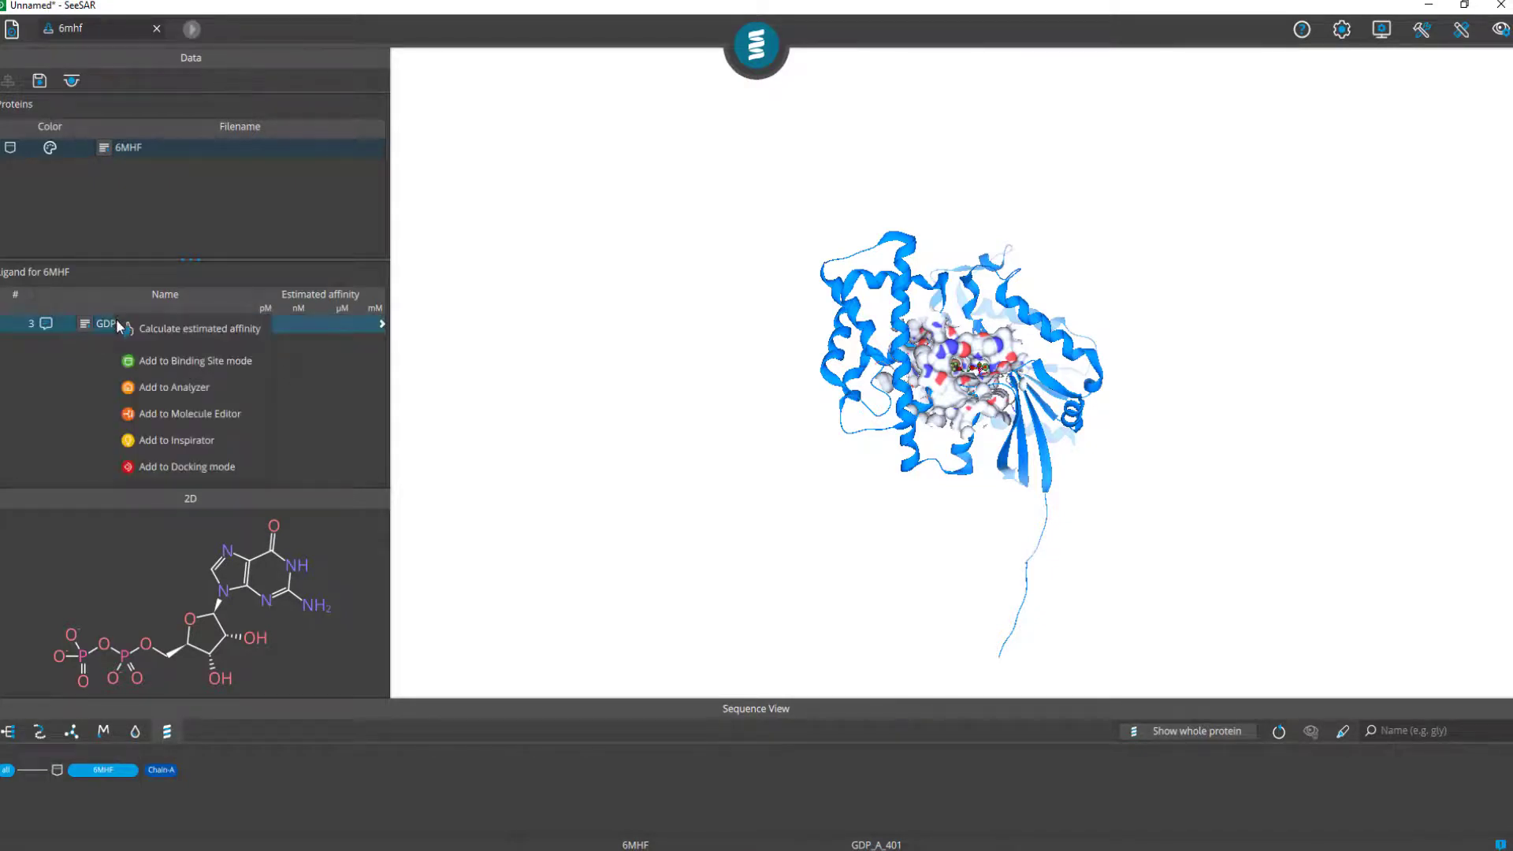
{"action": "left_click", "coordinate": [162, 387]}
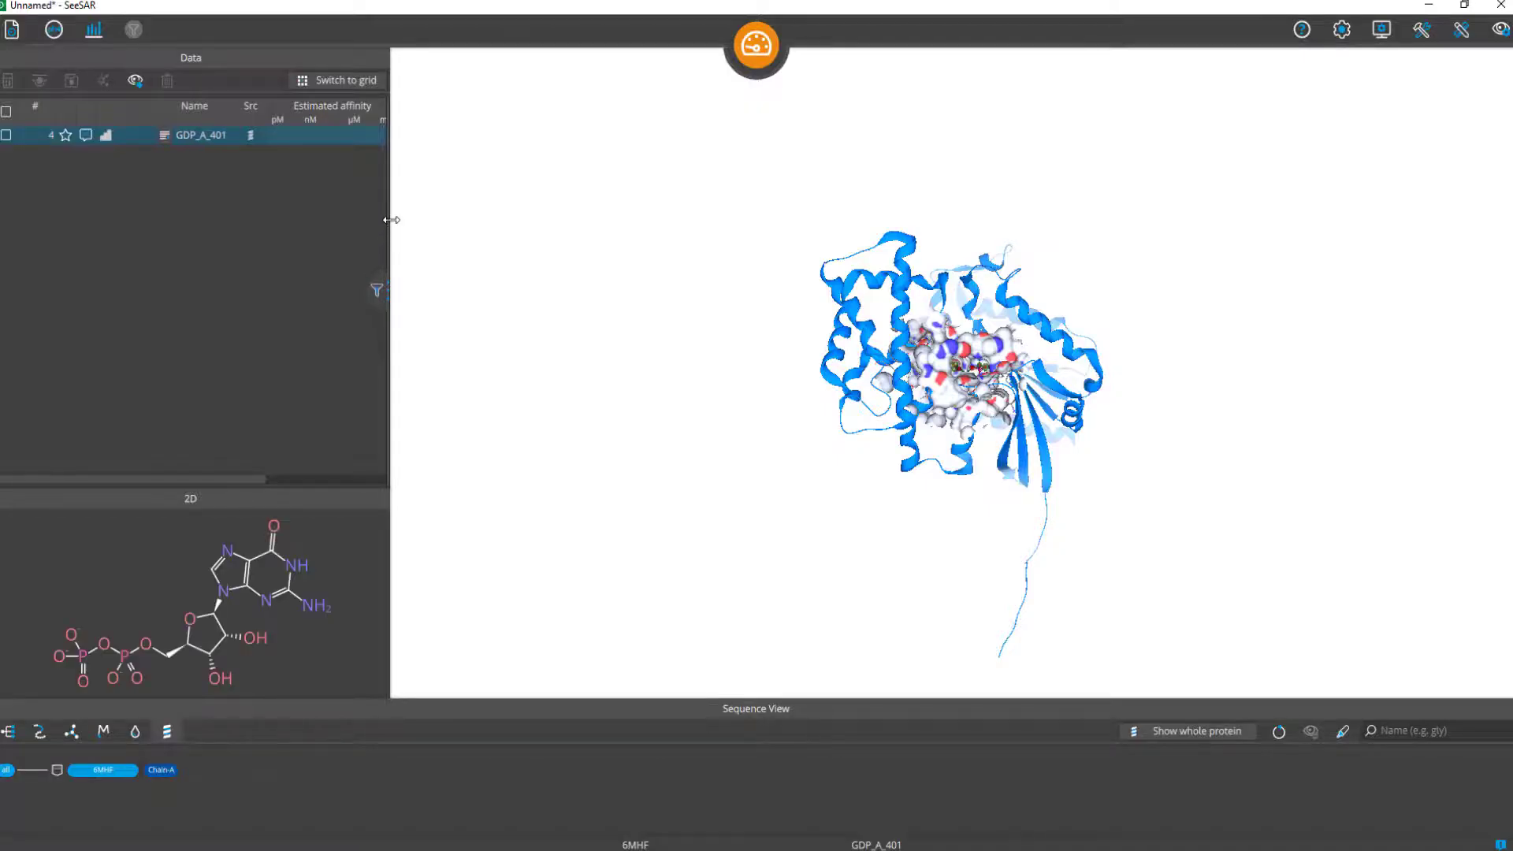
{"action": "left_click_drag", "start_coordinate": [395, 219], "coordinate": [619, 217]}
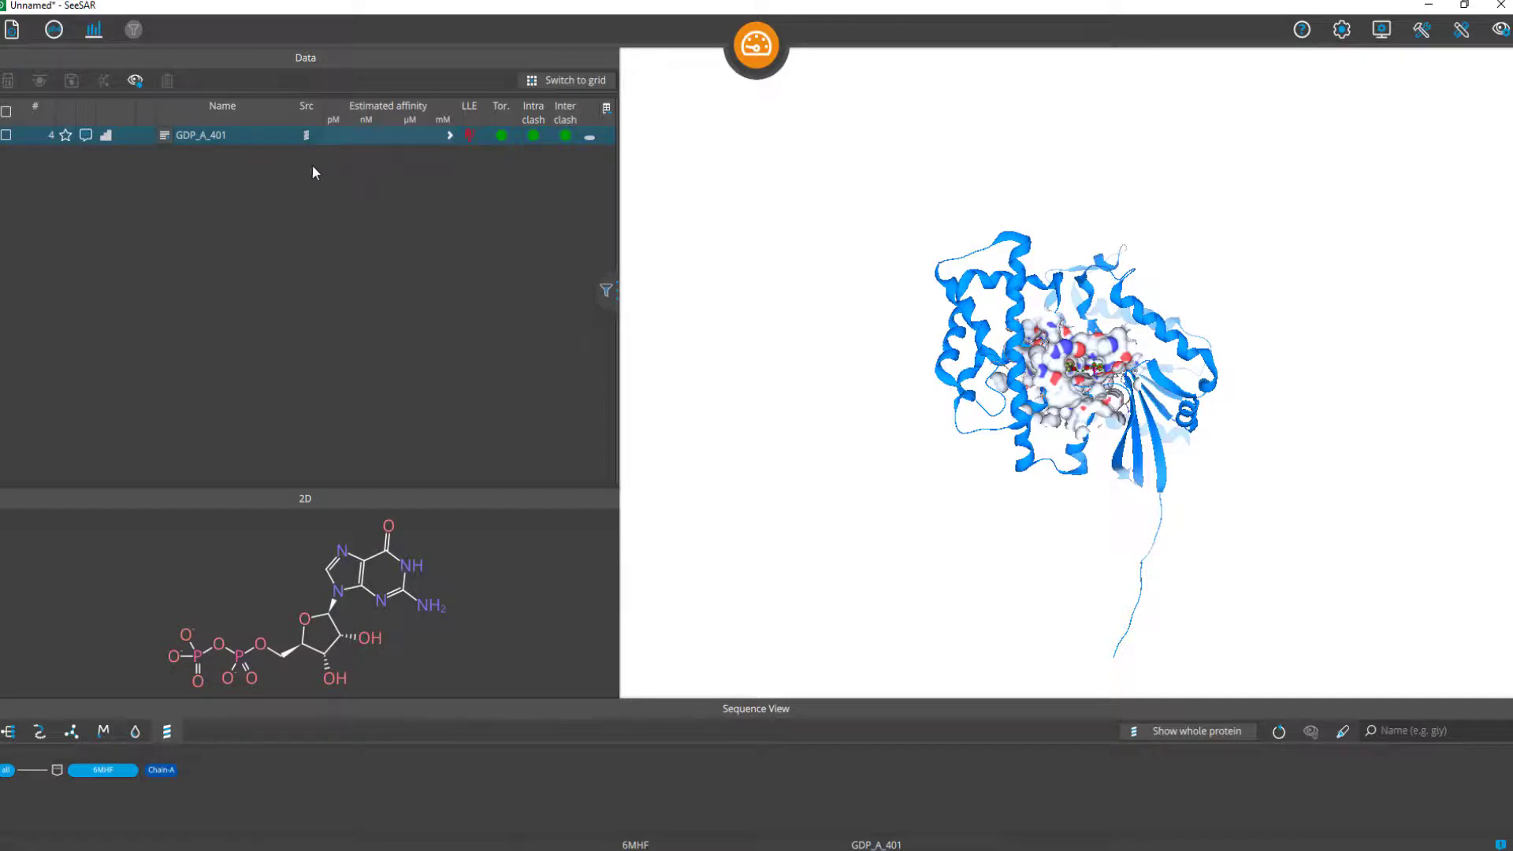
Review the automatic affinity calculation setting for loading molecules from file and close the system settings
{"action": "left_click", "coordinate": [1339, 30]}
{"action": "left_click", "coordinate": [599, 359]}
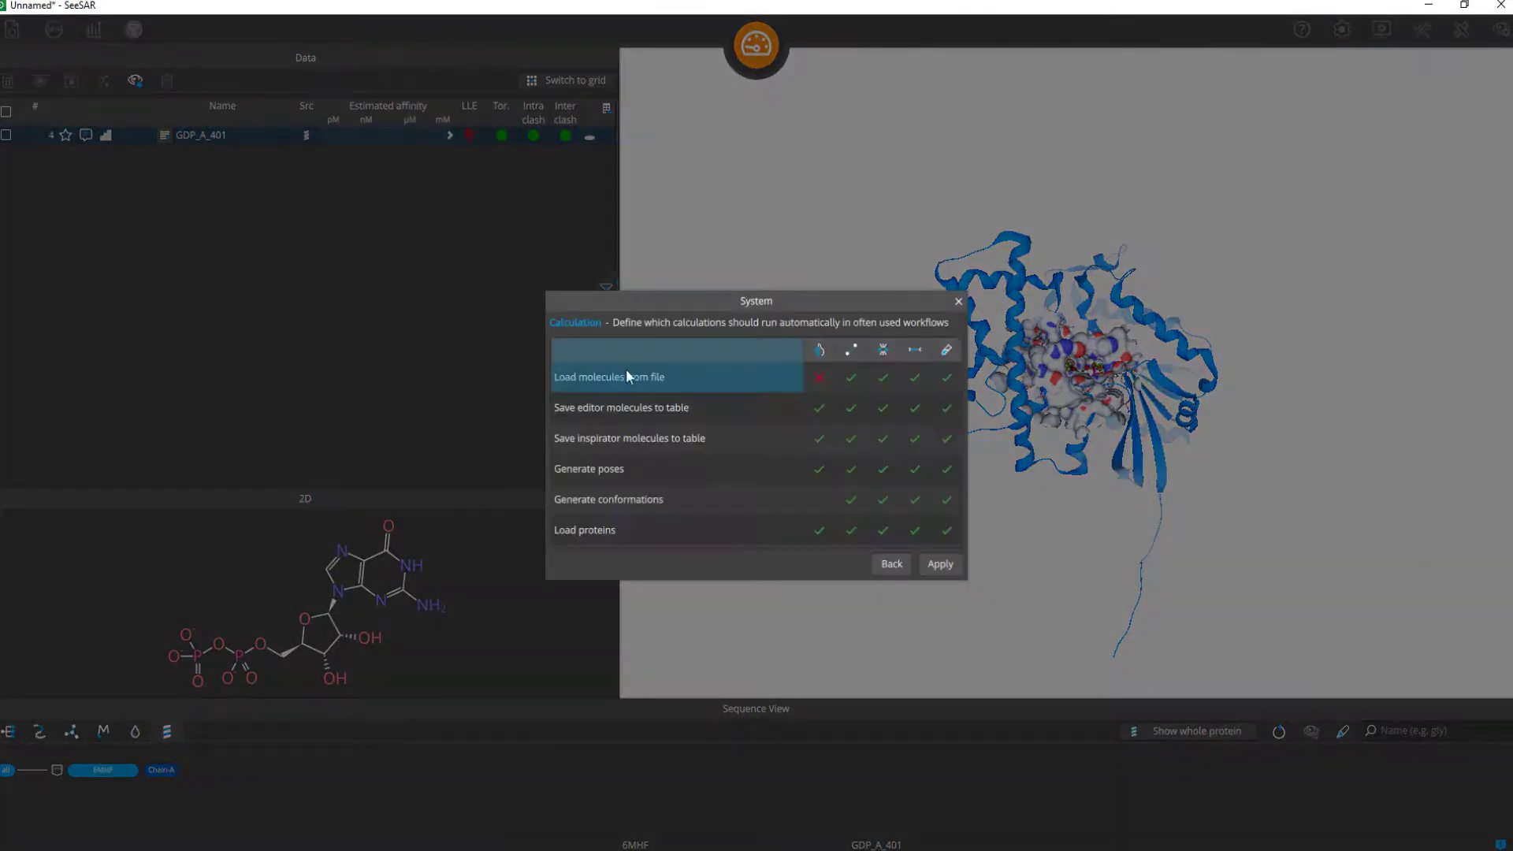
{"action": "left_click", "coordinate": [819, 378]}
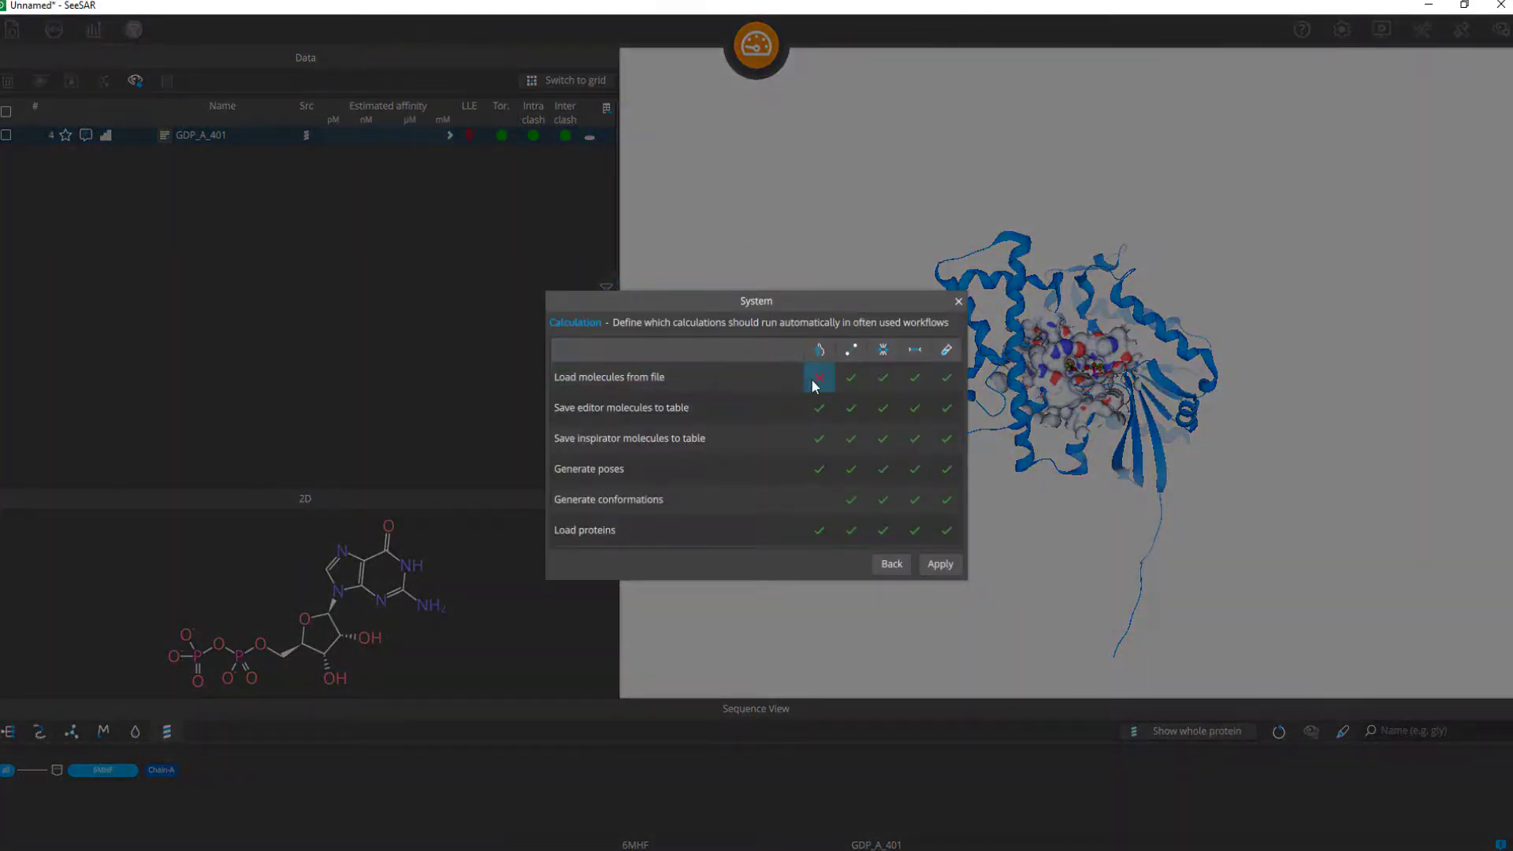
{"action": "left_click", "coordinate": [960, 301]}
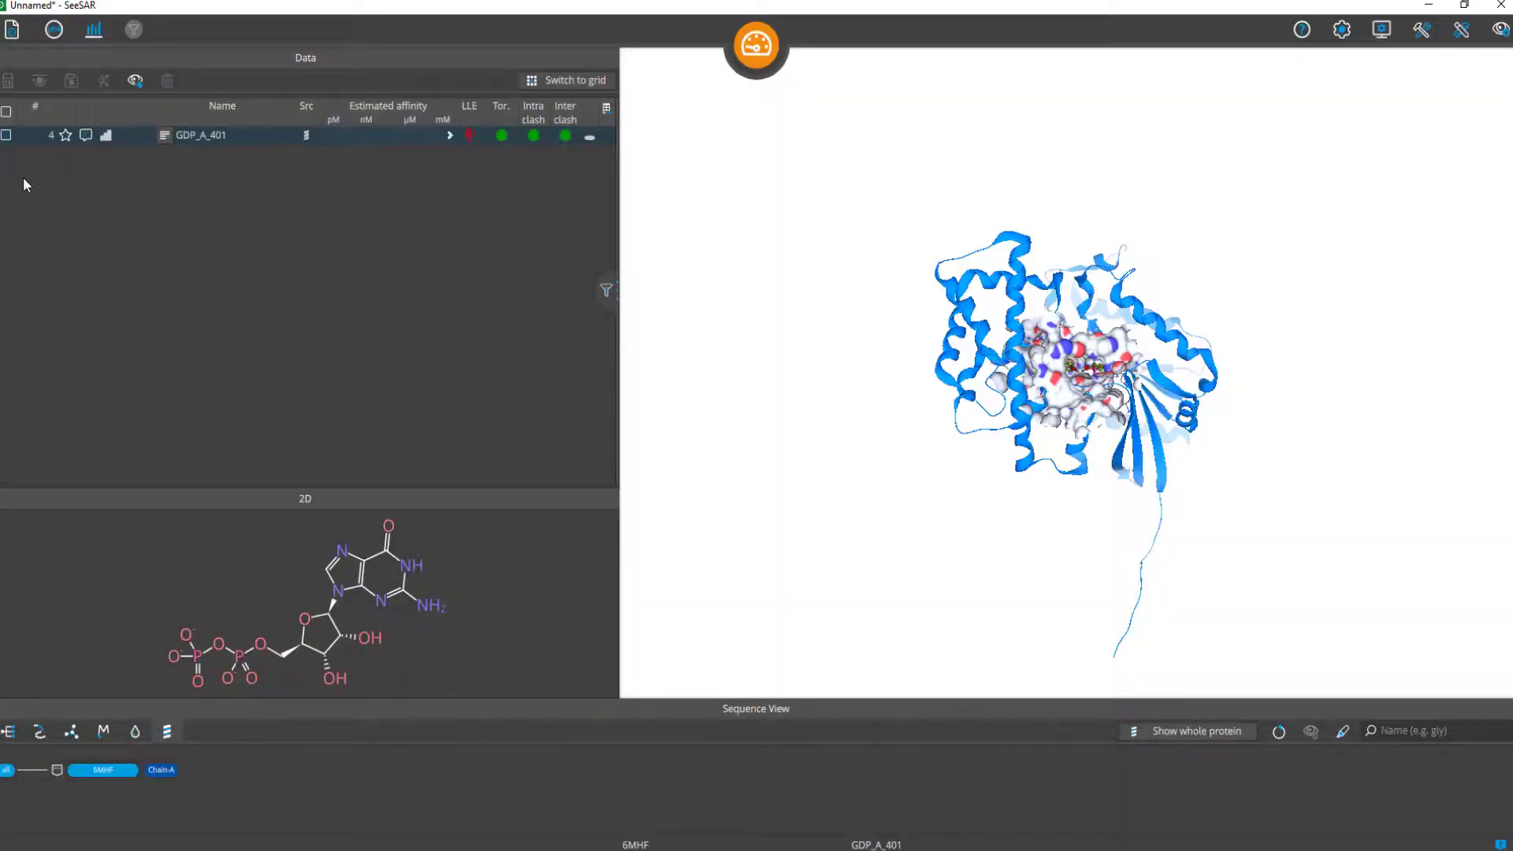
Examine the calculation and transfer options offered for GDP_A_401 in the Analyzer table
{"action": "left_click", "coordinate": [213, 137]}
{"action": "right_click", "coordinate": [212, 138]}
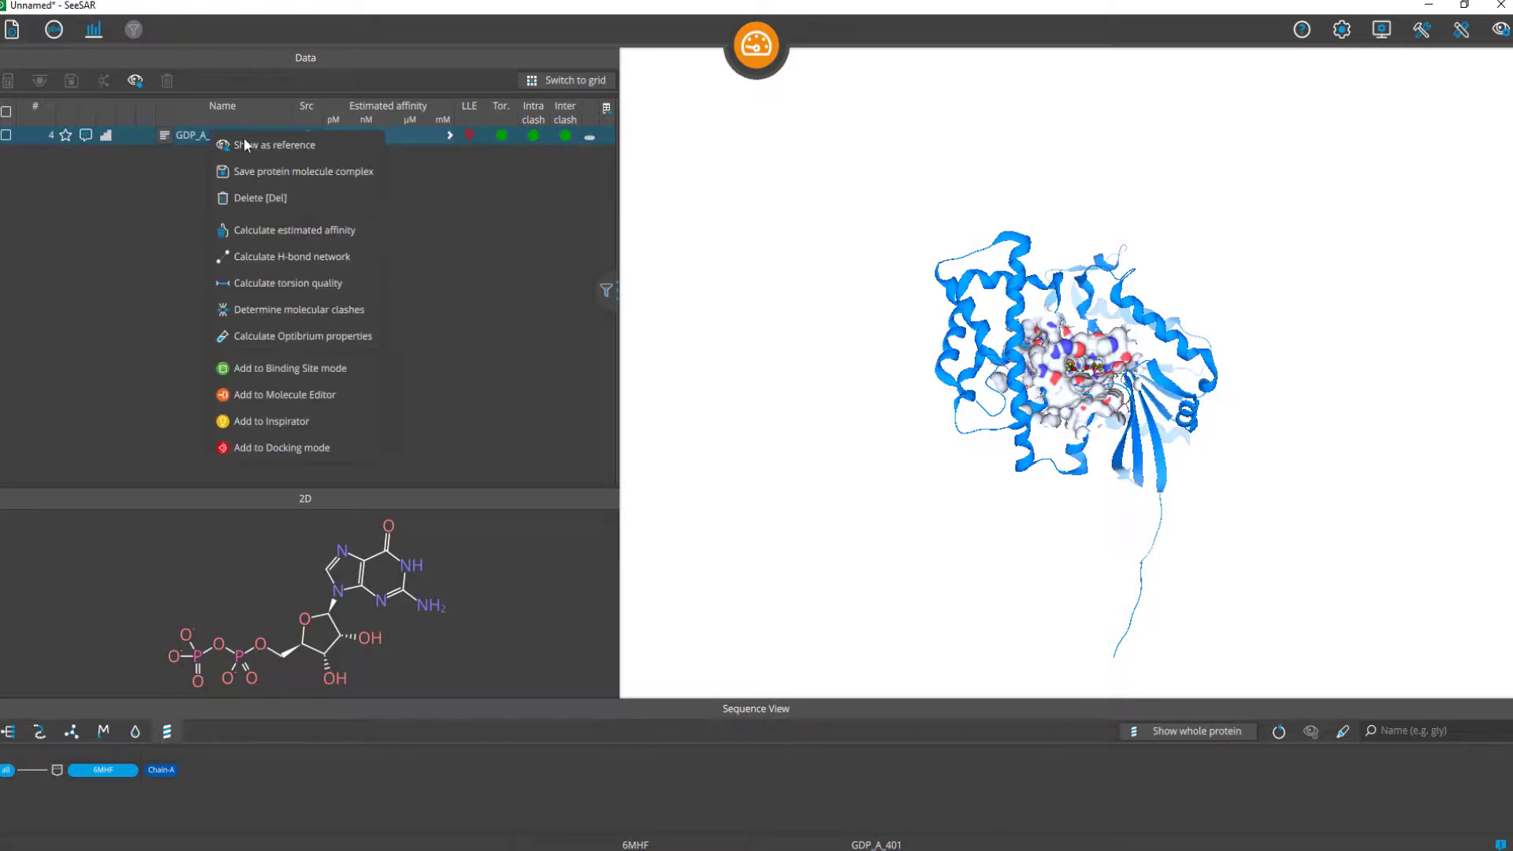
{"action": "left_click", "coordinate": [87, 251]}
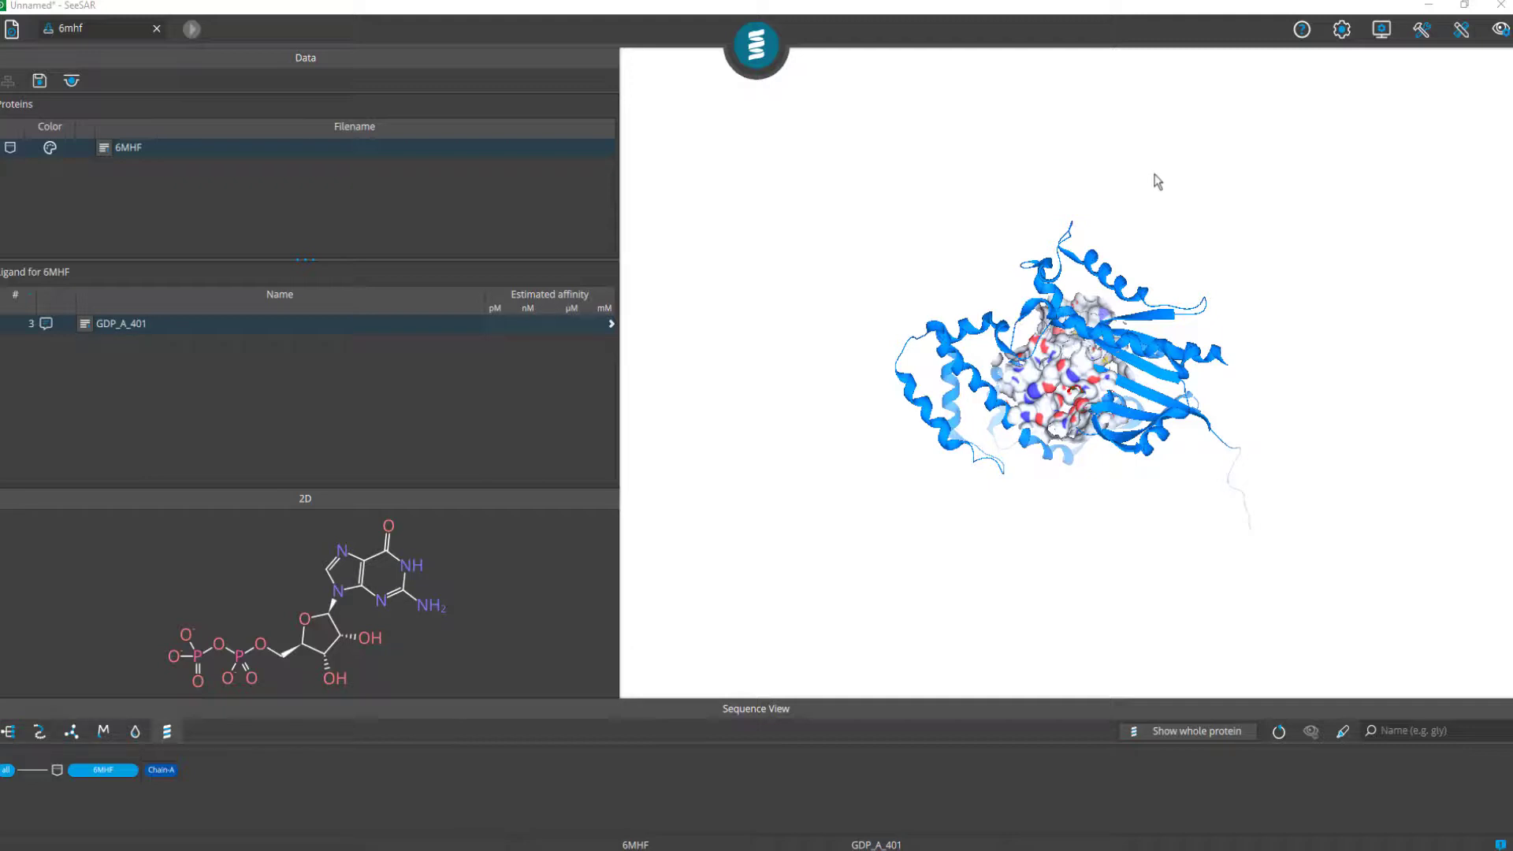
Bring up the SeeSAR Help window and skim its Protein mode page
{"action": "left_click", "coordinate": [1299, 36]}
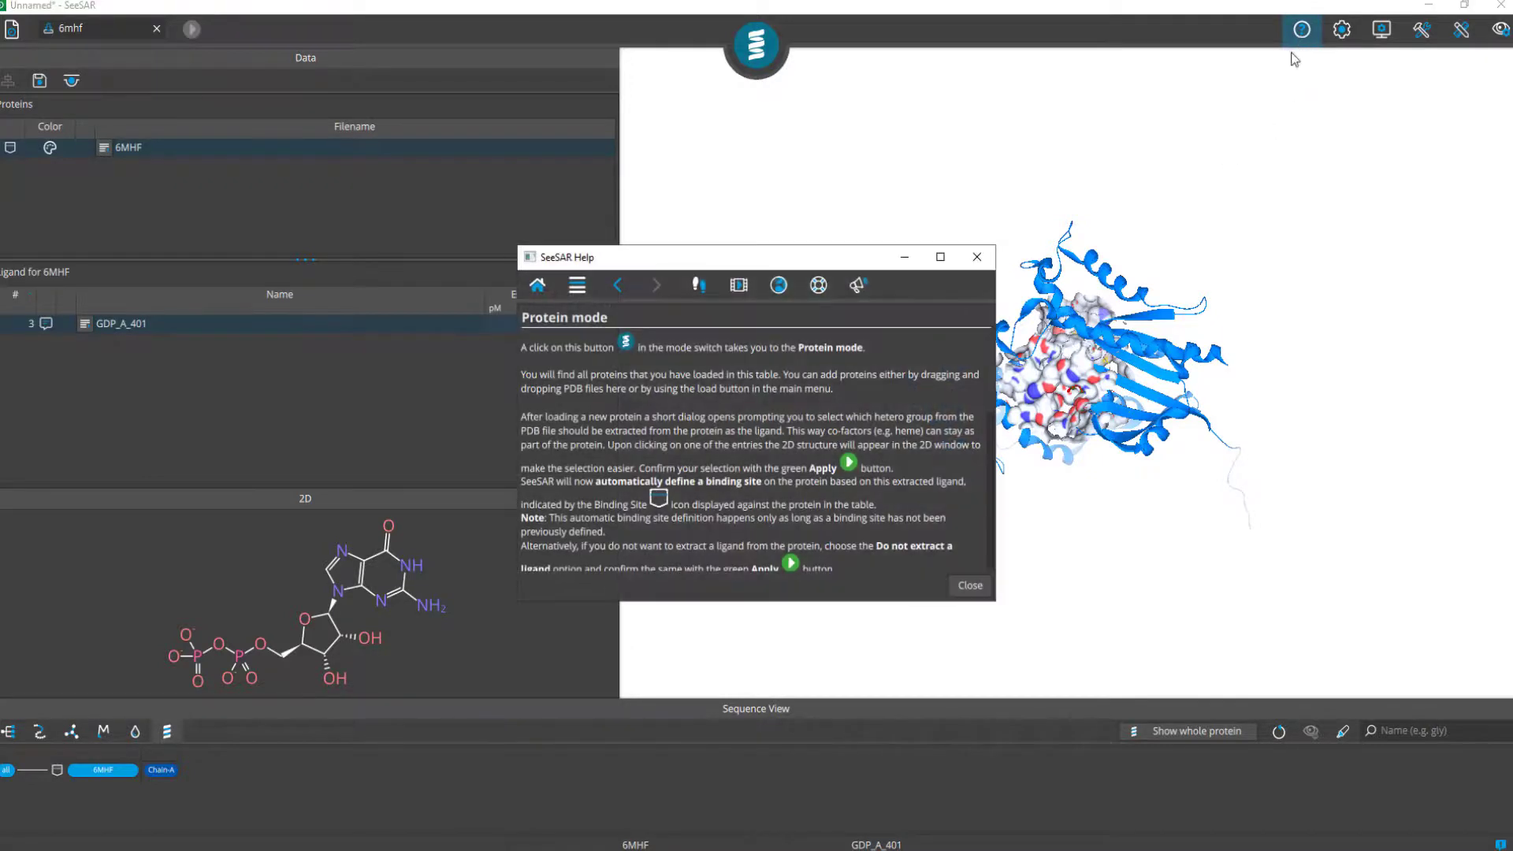
{"action": "left_click_drag", "start_coordinate": [768, 264], "coordinate": [836, 214]}
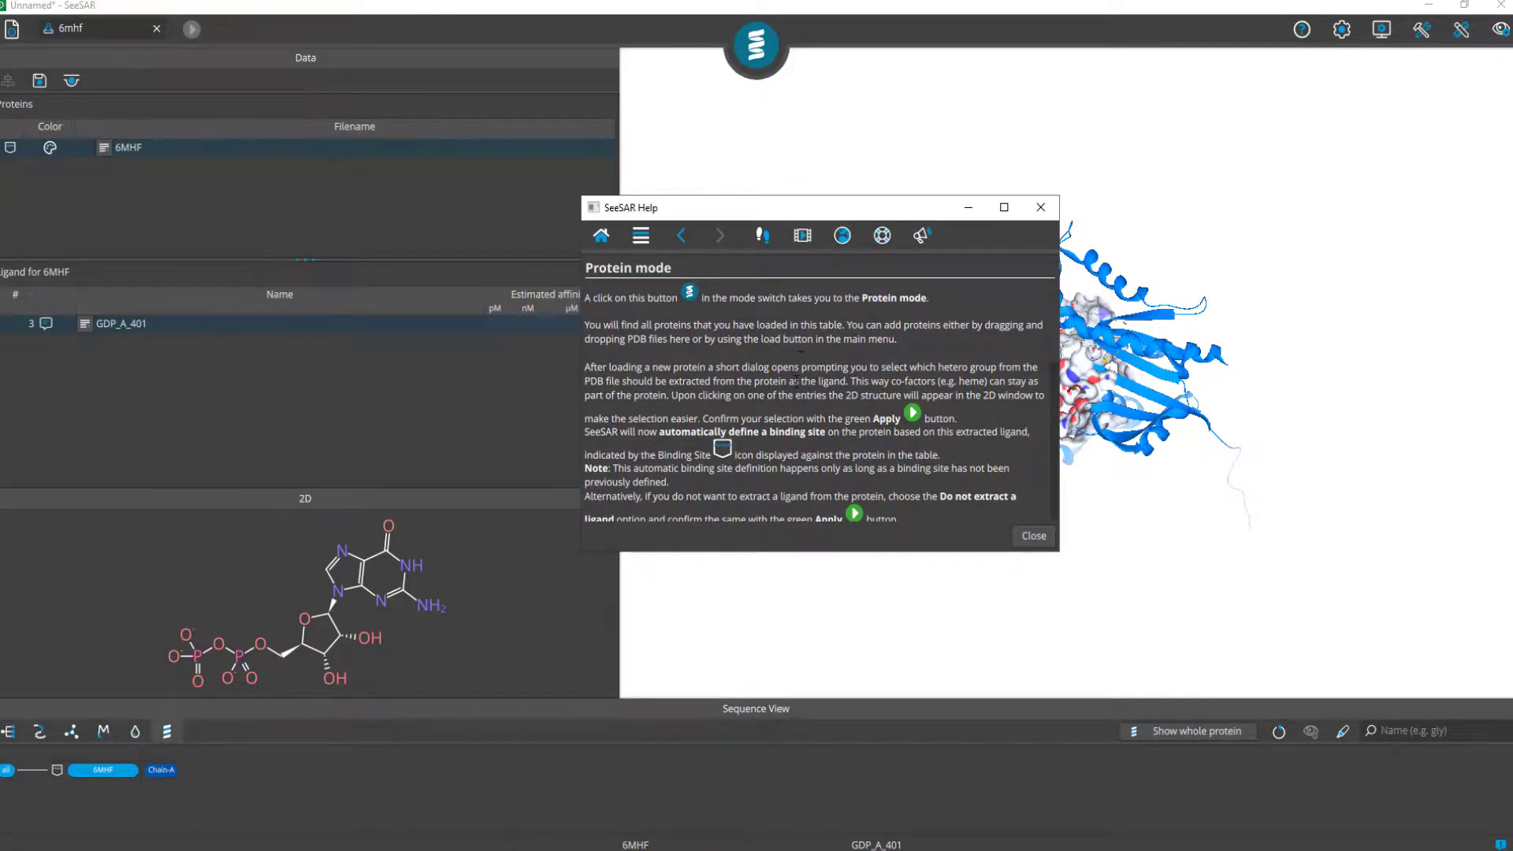
{"action": "scroll", "coordinate": [798, 382], "scroll_direction": "down", "scroll_amount": 10}
{"action": "scroll", "coordinate": [796, 381], "scroll_direction": "down", "scroll_amount": 4}
{"action": "scroll", "coordinate": [798, 370], "scroll_direction": "up", "scroll_amount": 5}
{"action": "scroll", "coordinate": [797, 363], "scroll_direction": "up", "scroll_amount": 9}
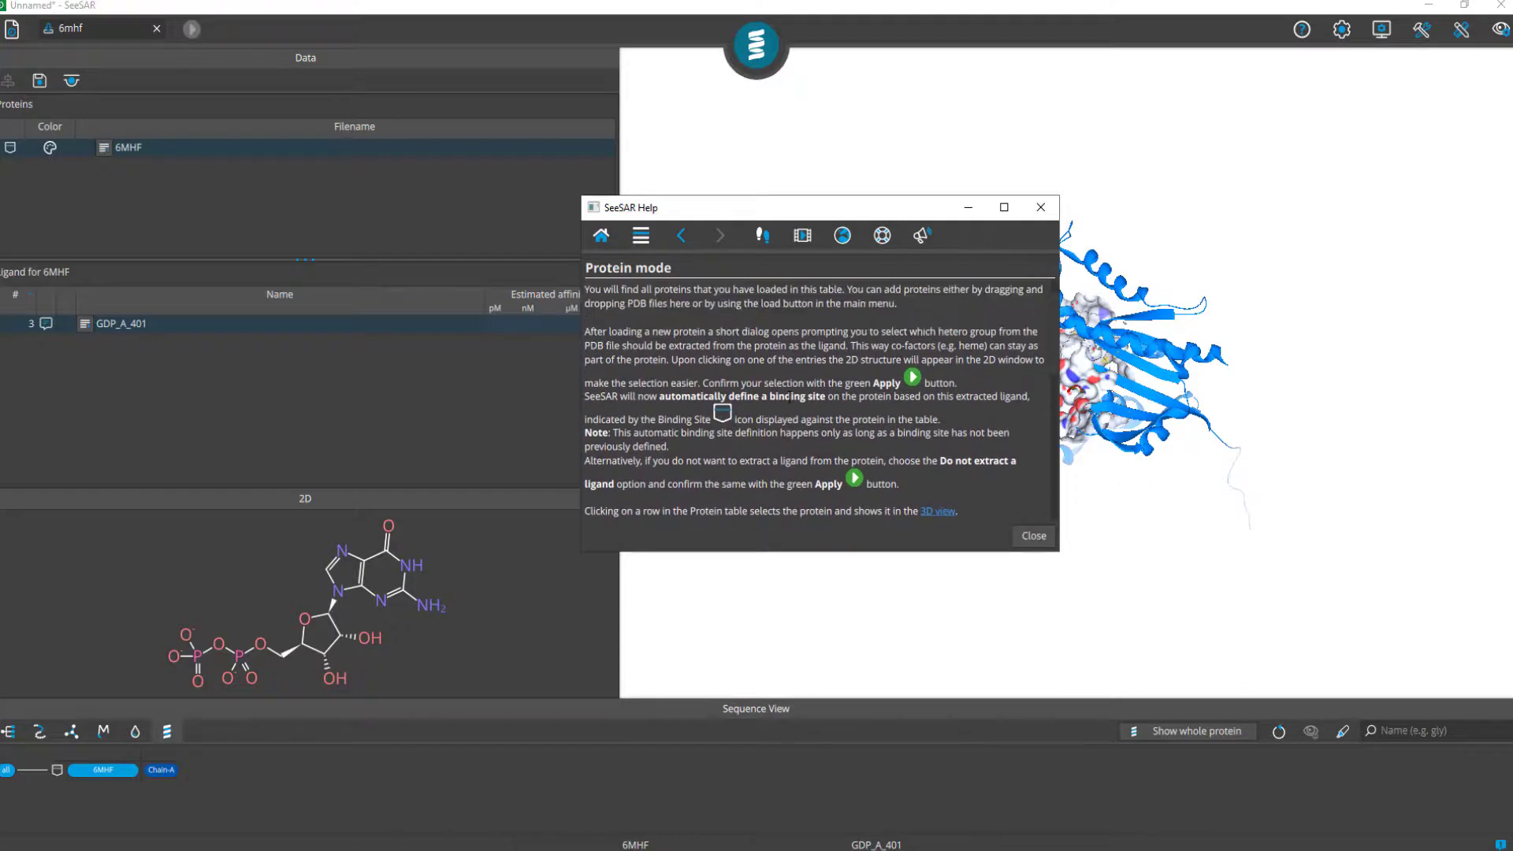
View the context-sensitive help for the Analyzer and Docking modes, then return to Proteins mode
{"action": "mouse_move", "coordinate": [755, 53]}
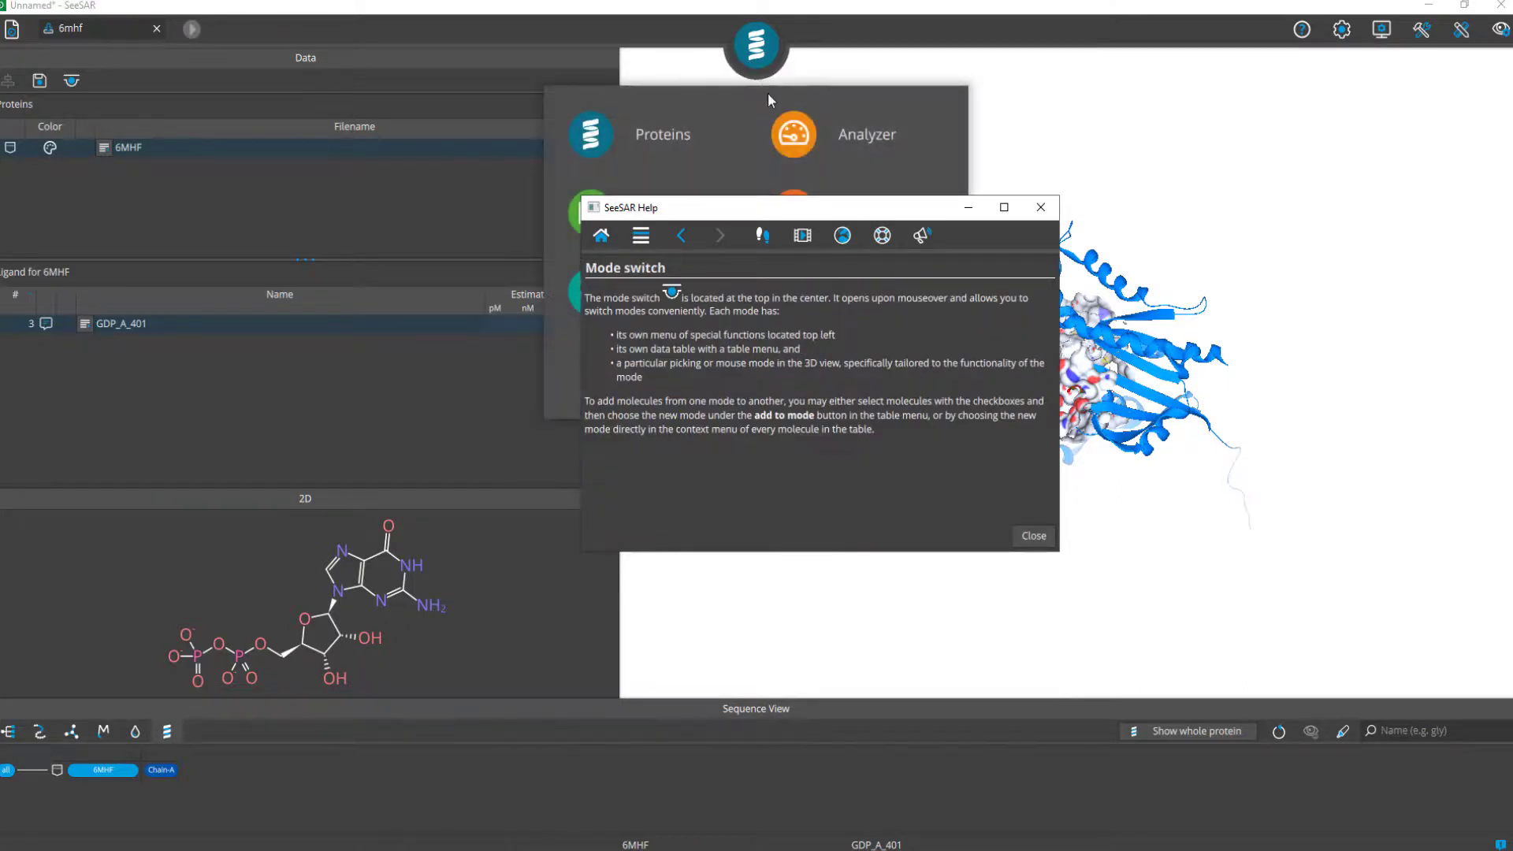
{"action": "left_click", "coordinate": [783, 142]}
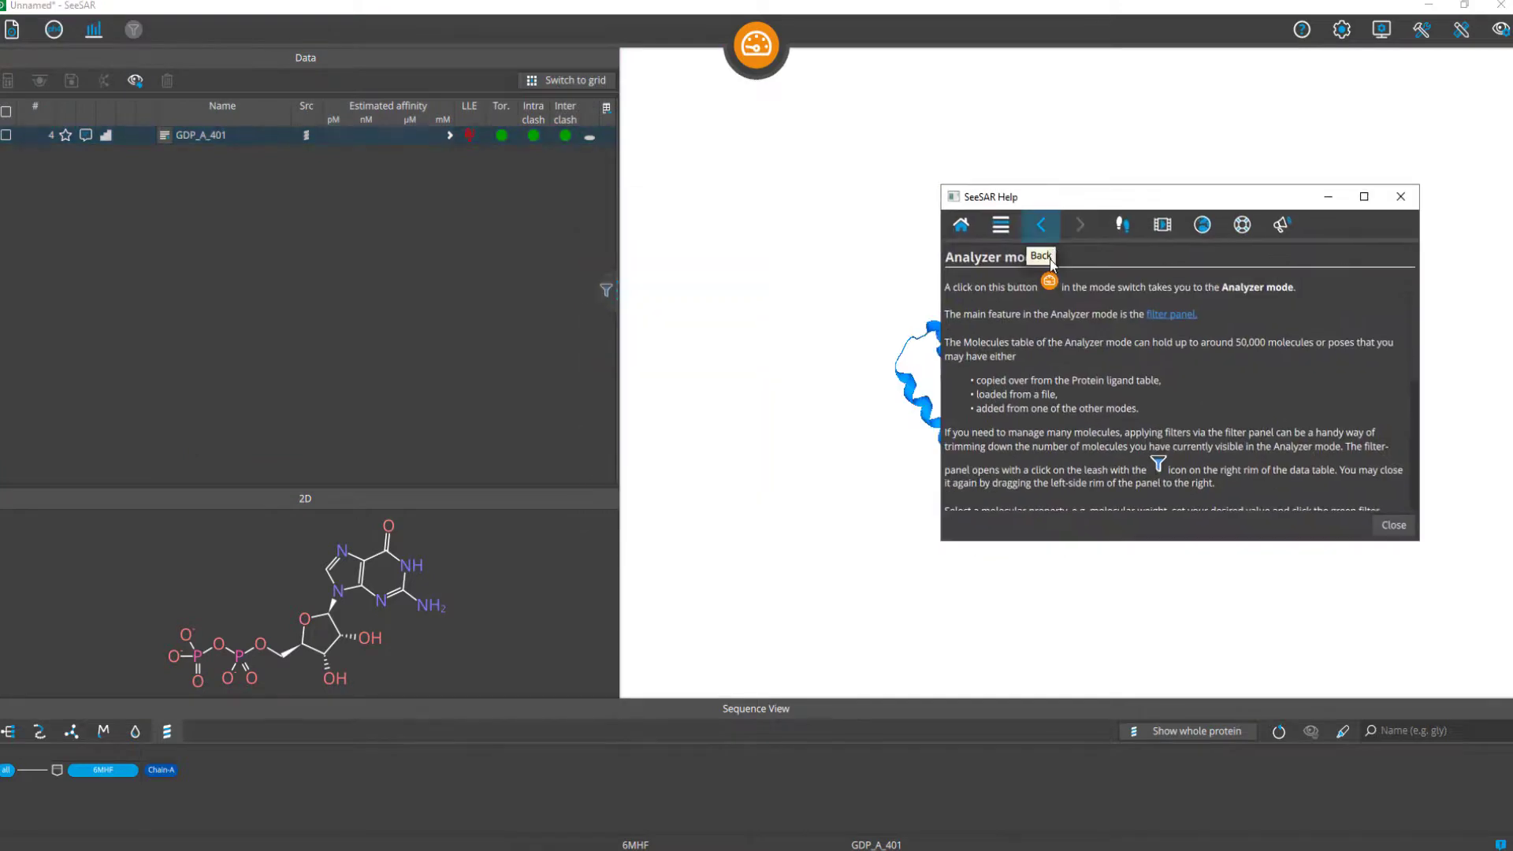
{"action": "mouse_move", "coordinate": [784, 59]}
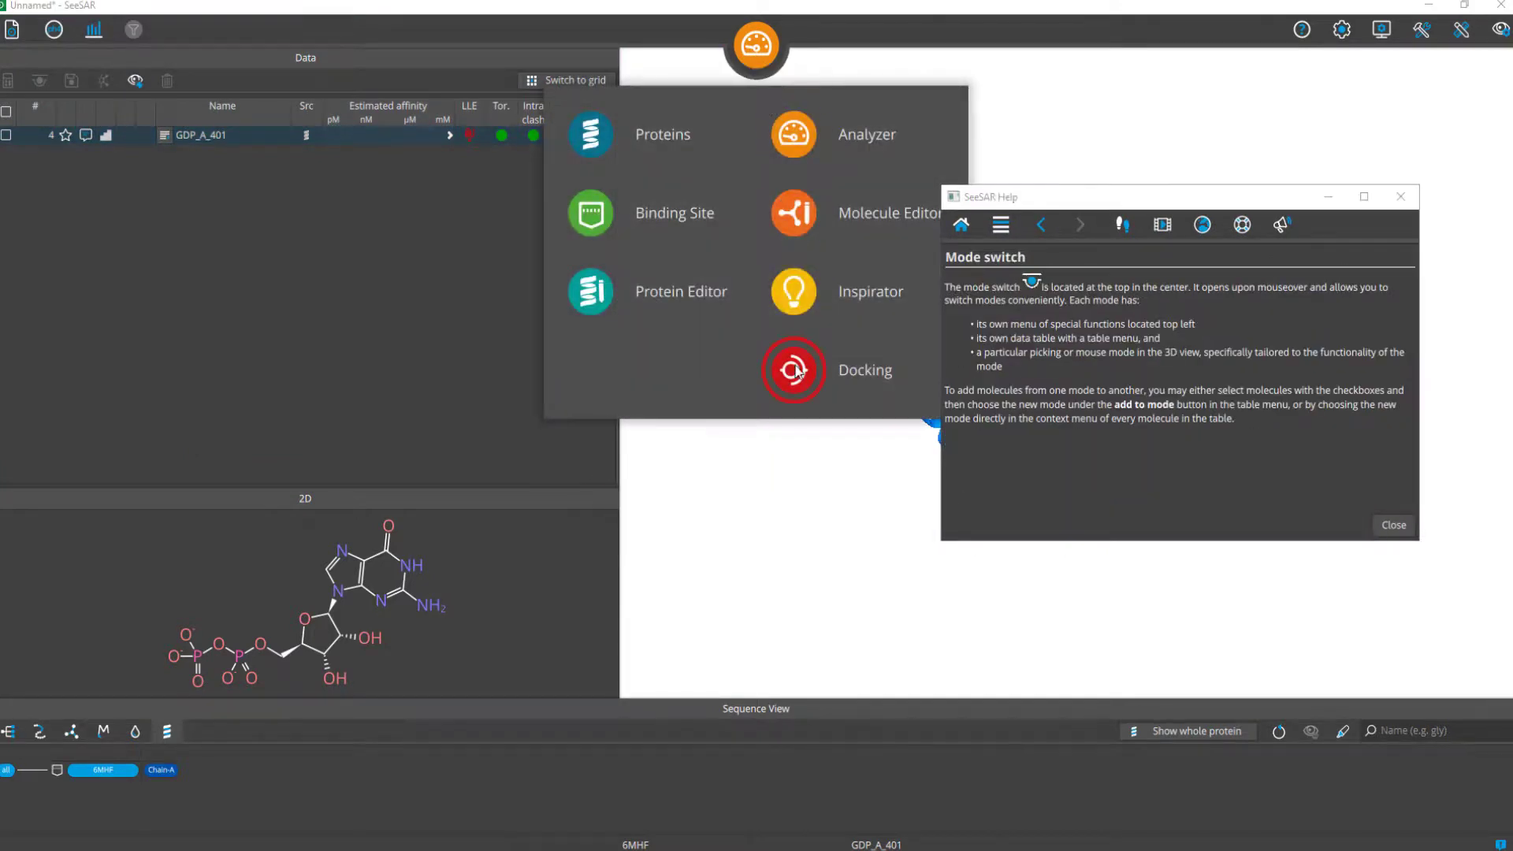
{"action": "left_click", "coordinate": [793, 377]}
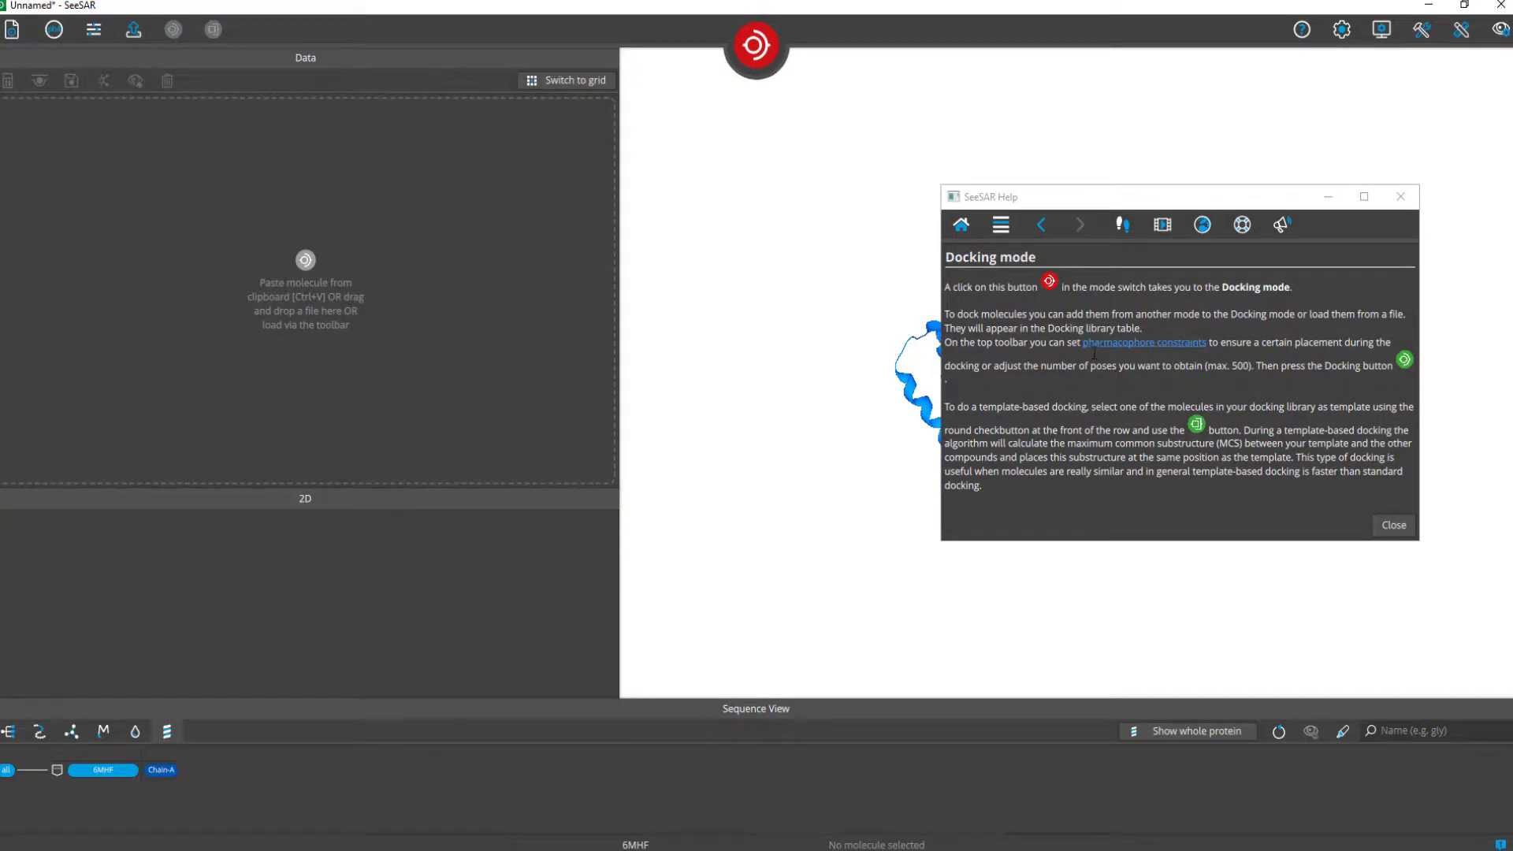
{"action": "mouse_move", "coordinate": [757, 48]}
{"action": "left_click", "coordinate": [609, 135]}
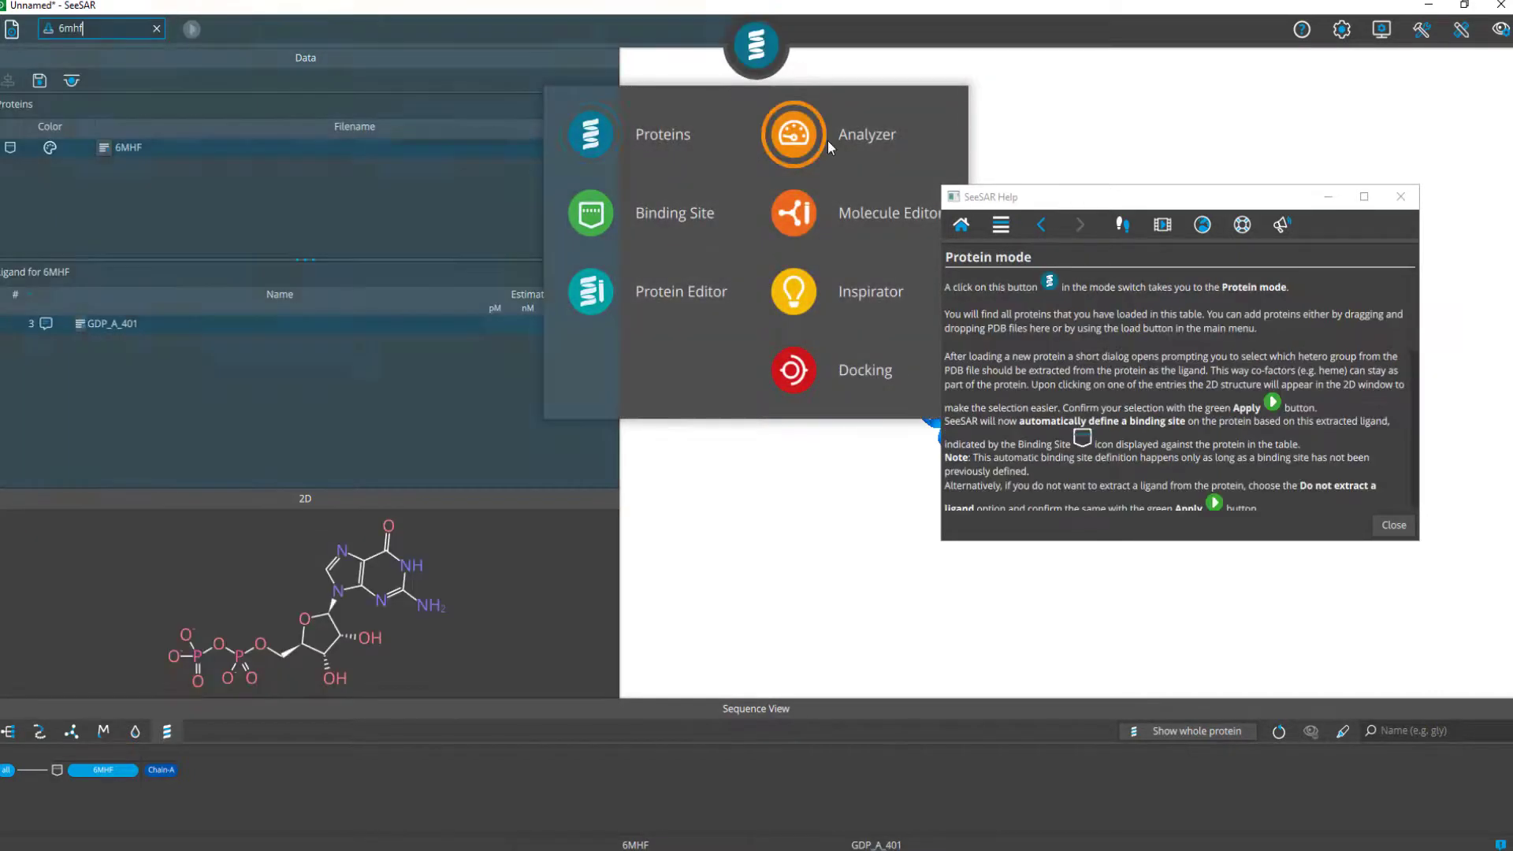
Read through the Protein mode help, including the ligand table and binding site alignment sections, and close the Help window
{"action": "left_click_drag", "start_coordinate": [1089, 201], "coordinate": [646, 160]}
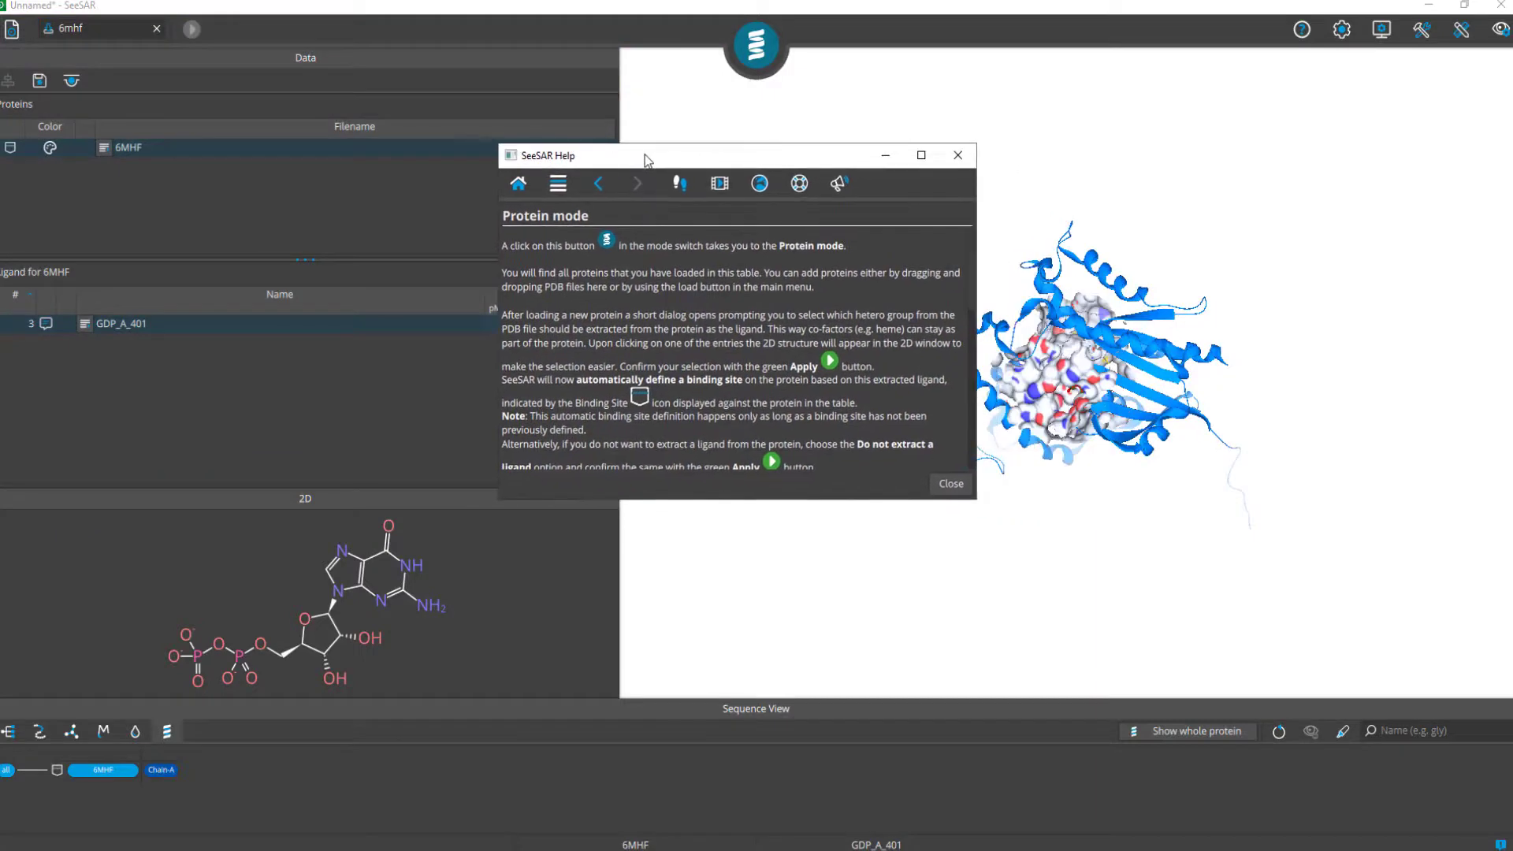
{"action": "scroll", "coordinate": [871, 345], "scroll_direction": "down", "scroll_amount": 6}
{"action": "scroll", "coordinate": [871, 346], "scroll_direction": "down", "scroll_amount": 2}
{"action": "scroll", "coordinate": [871, 345], "scroll_direction": "up", "scroll_amount": 10}
{"action": "scroll", "coordinate": [720, 321], "scroll_direction": "down", "scroll_amount": 10}
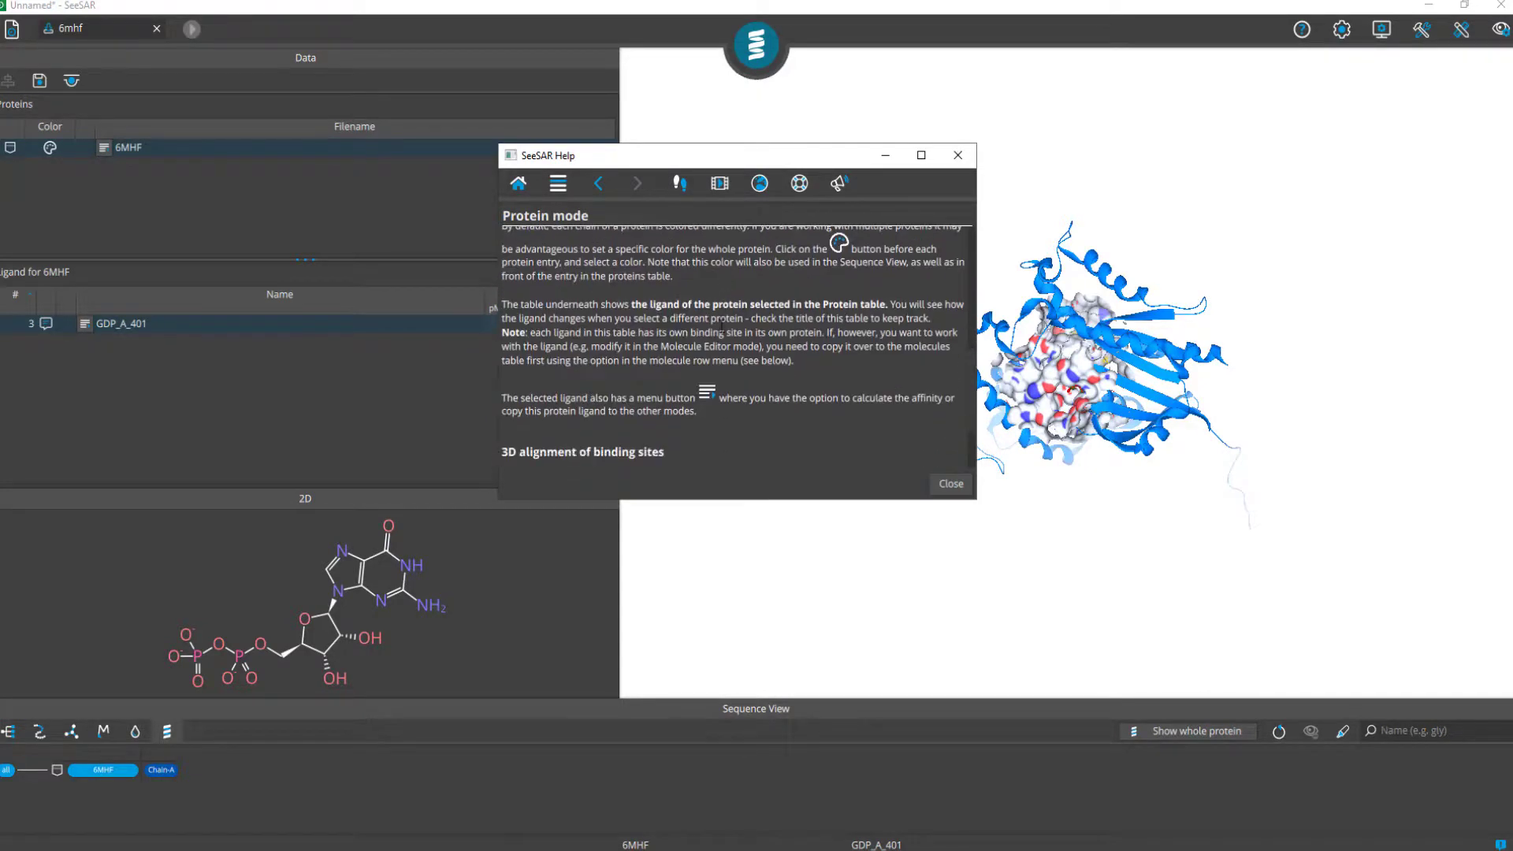
{"action": "scroll", "coordinate": [718, 335], "scroll_direction": "up", "scroll_amount": 10}
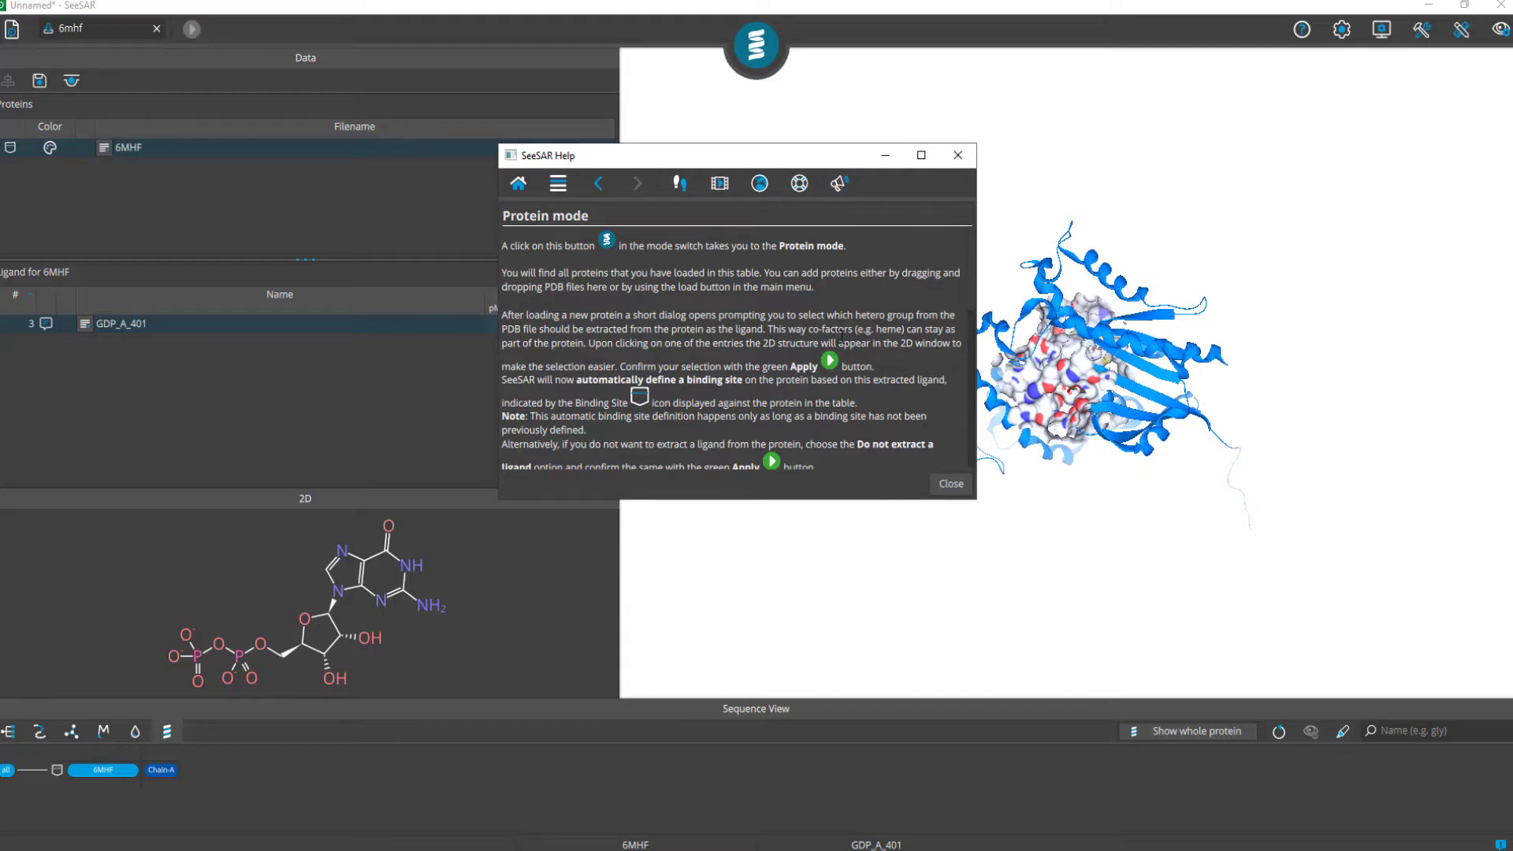
{"action": "scroll", "coordinate": [842, 338], "scroll_direction": "down", "scroll_amount": 8}
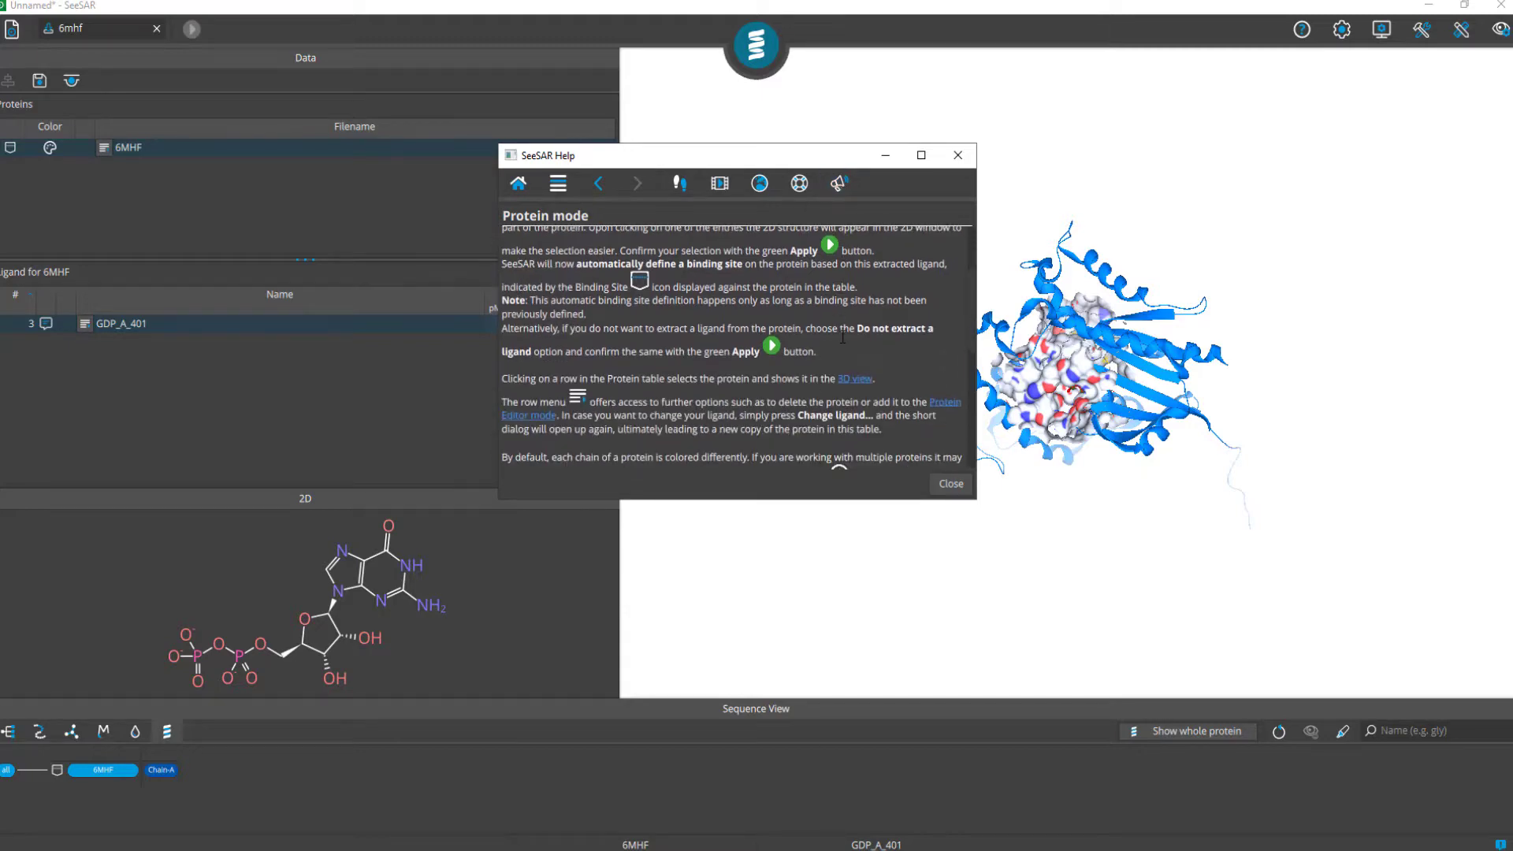
{"action": "left_click", "coordinate": [947, 484]}
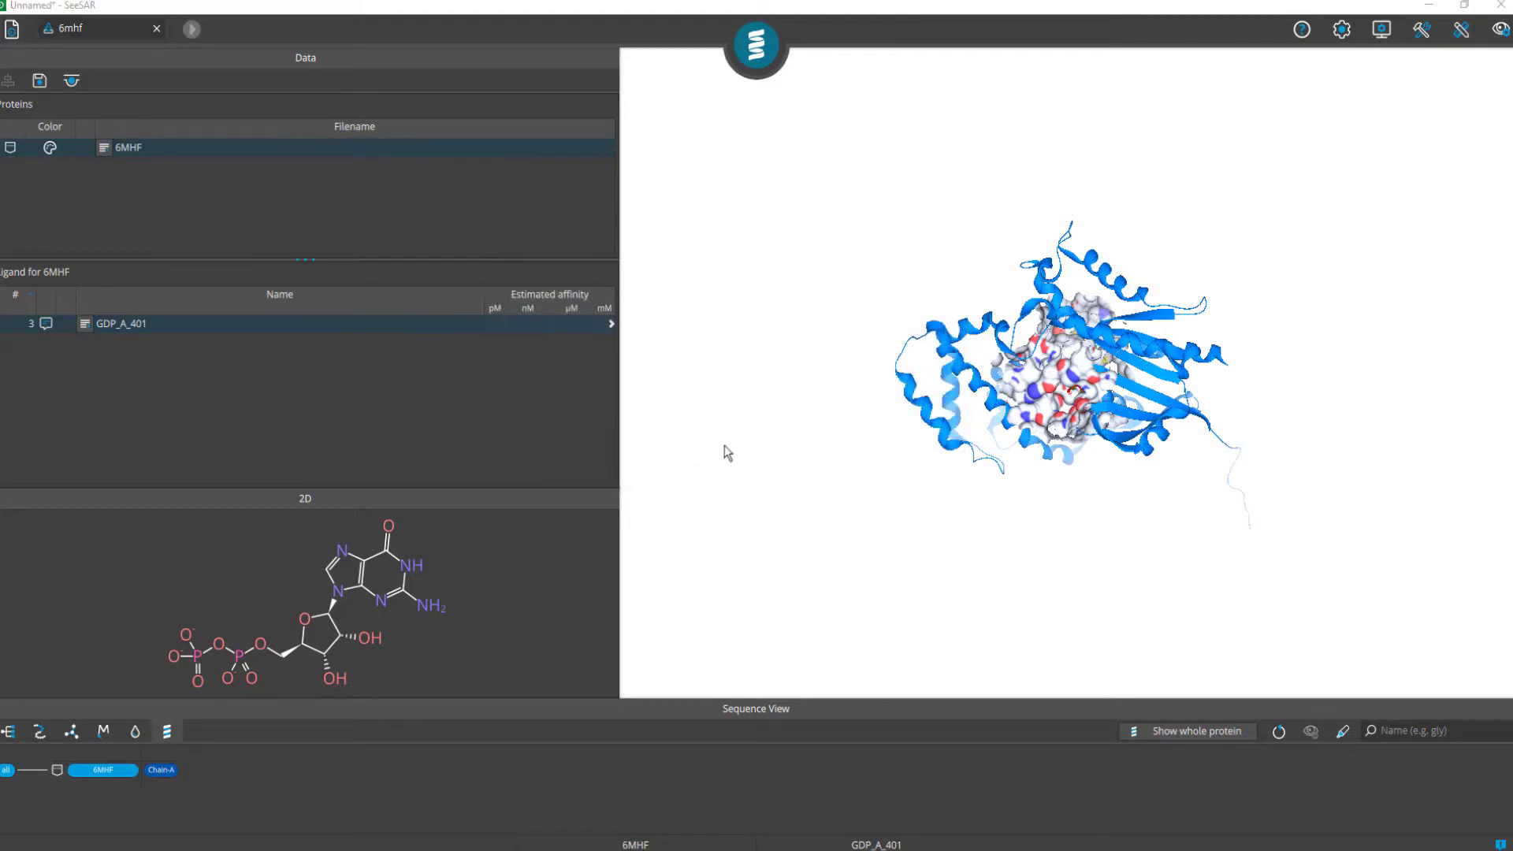
{"action": "left_click_drag", "start_coordinate": [725, 446], "coordinate": [872, 405]}
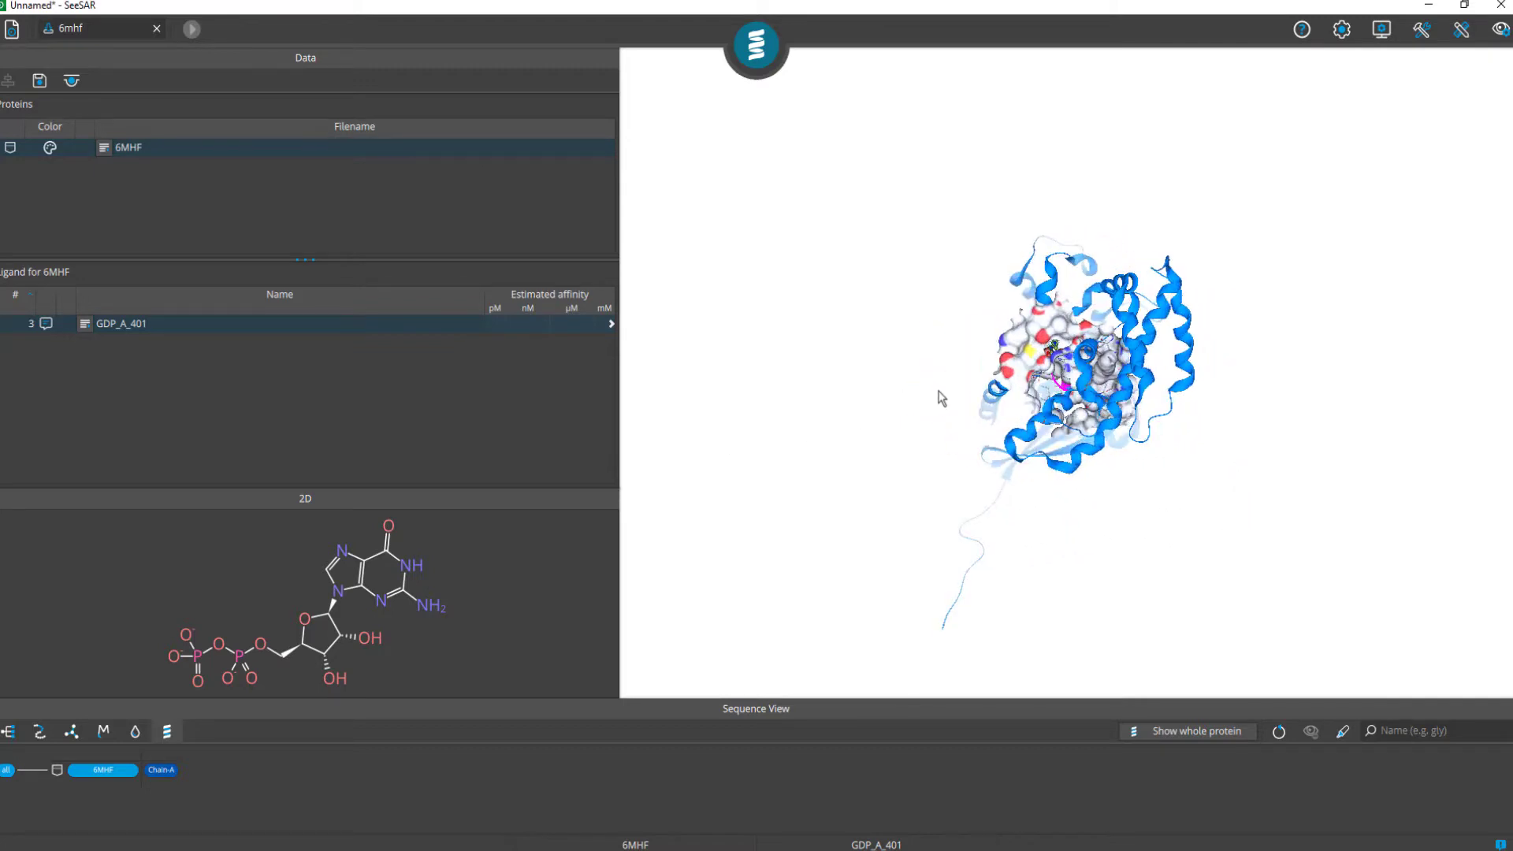
{"action": "scroll", "coordinate": [950, 400], "scroll_direction": "up", "scroll_amount": 4}
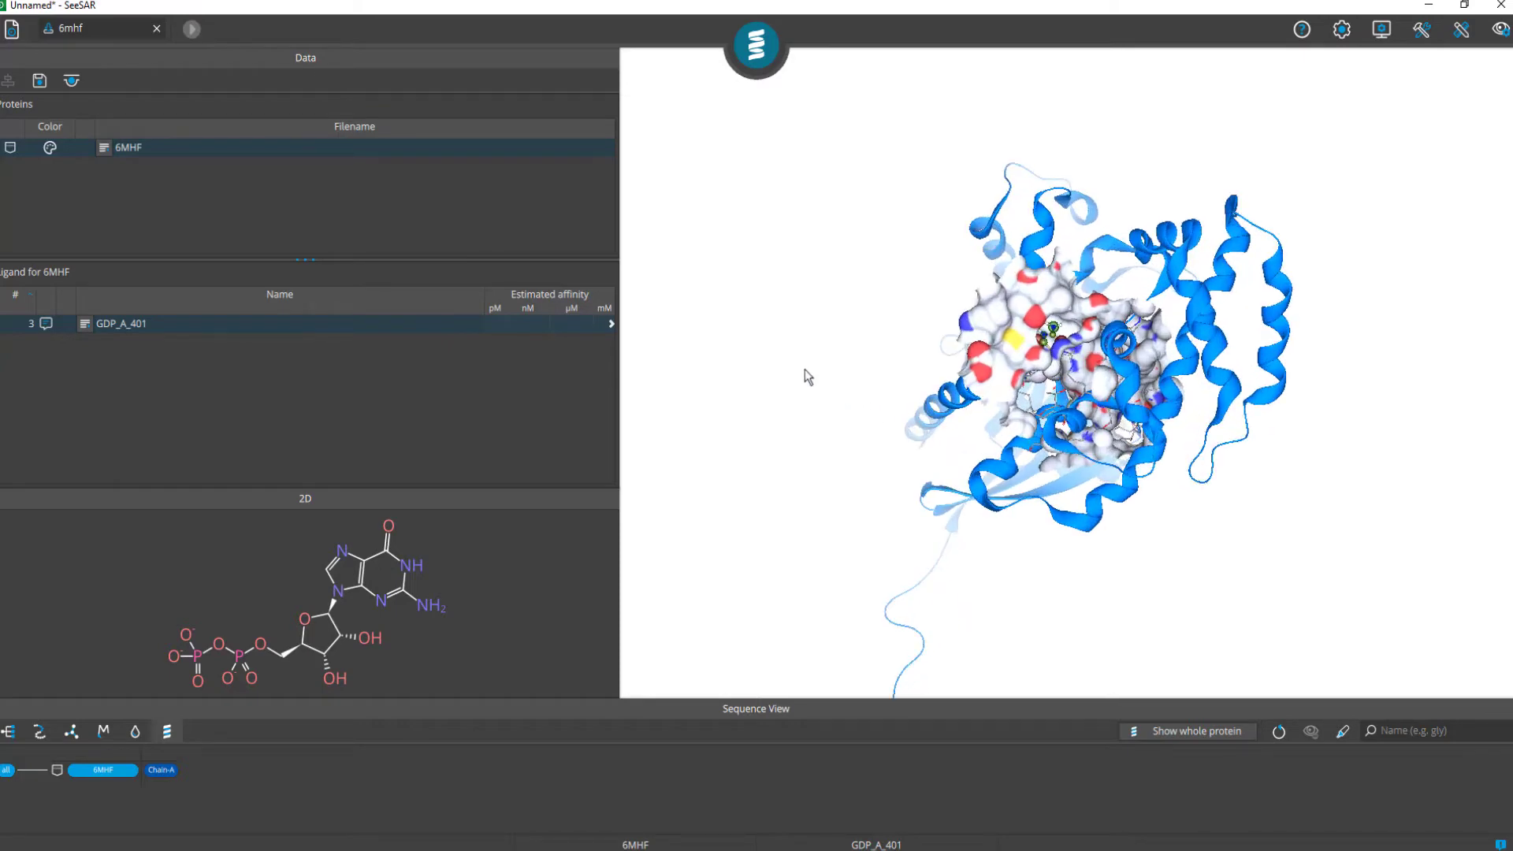